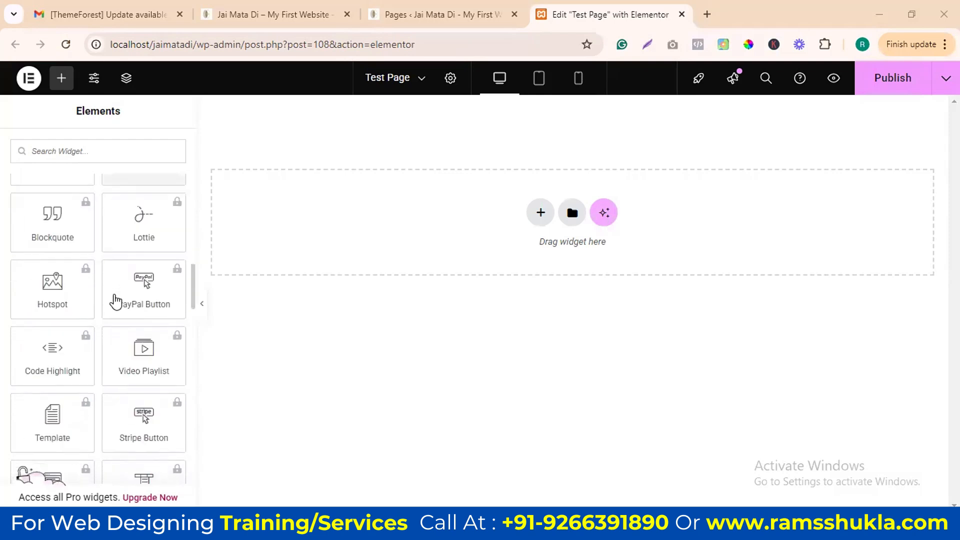
scroll(131, 350, "down", 3)
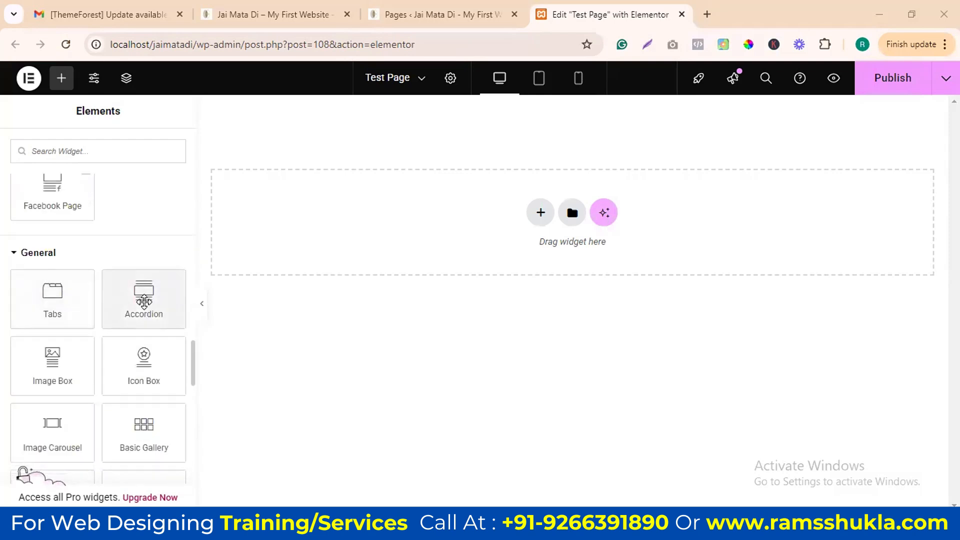
scroll(103, 307, "down", 3)
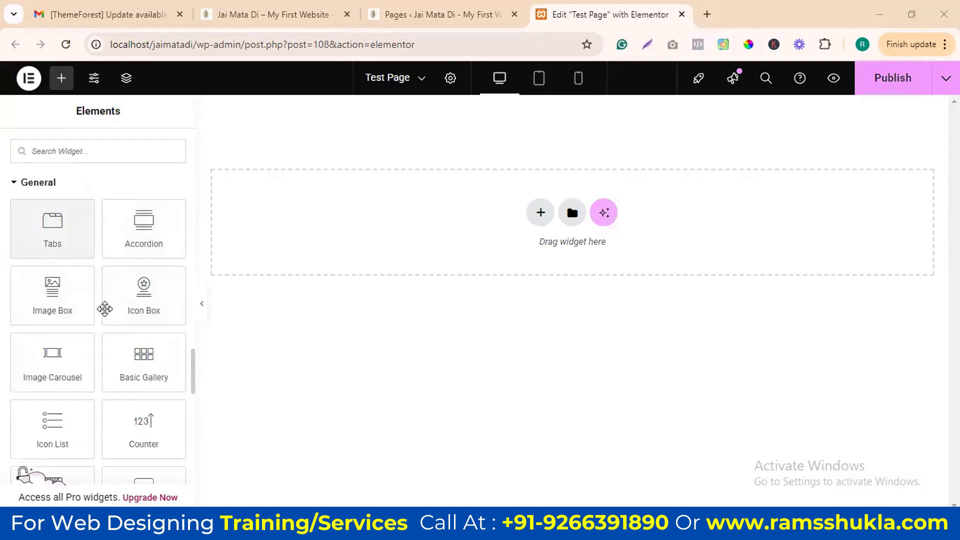
scroll(97, 307, "down", 9)
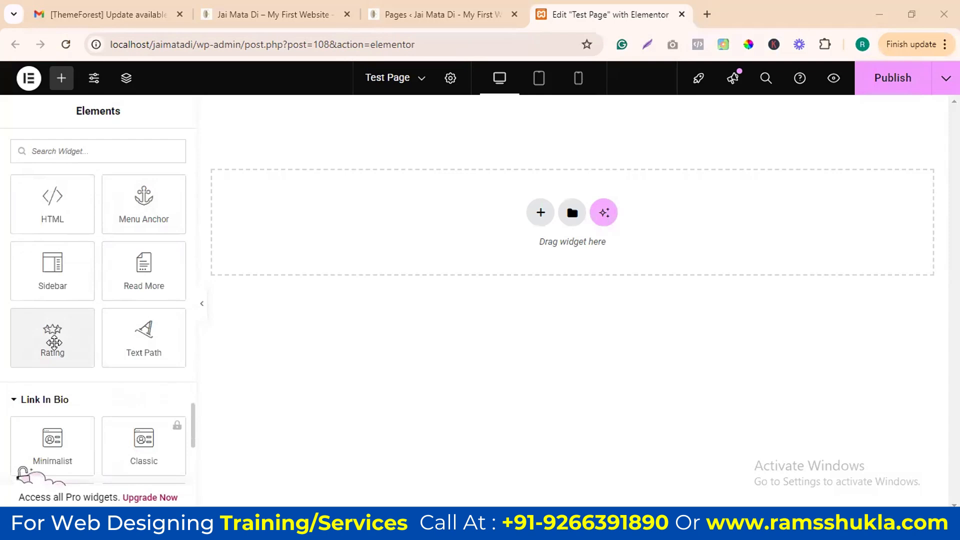
scroll(54, 343, "up", 10)
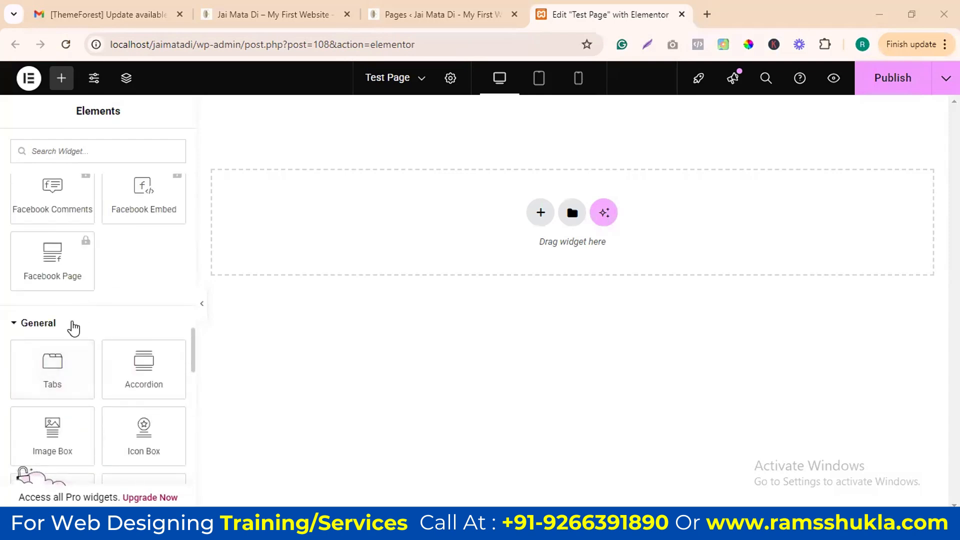
Step: Add a single-column Flexbox container to the page and set its minimum height to 232 px
left_click(539, 212)
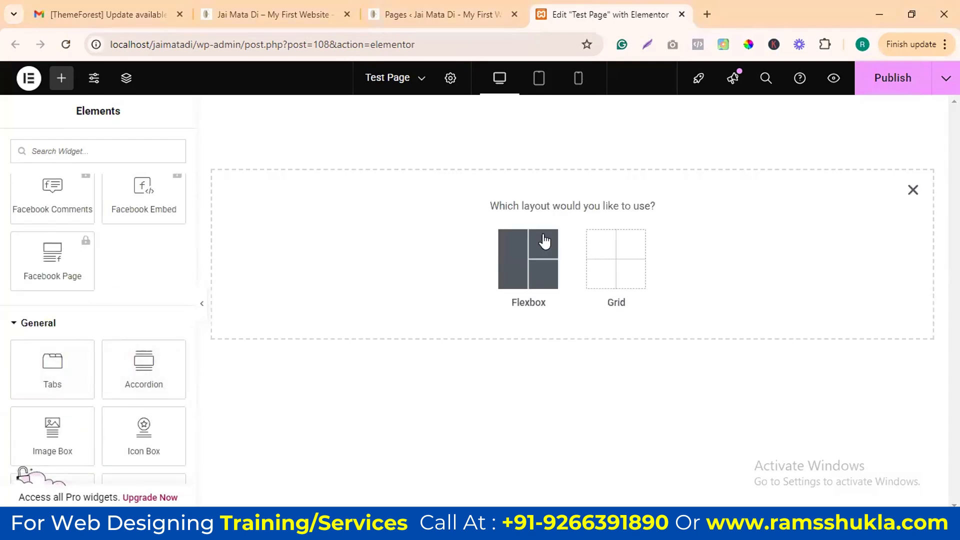
left_click(541, 250)
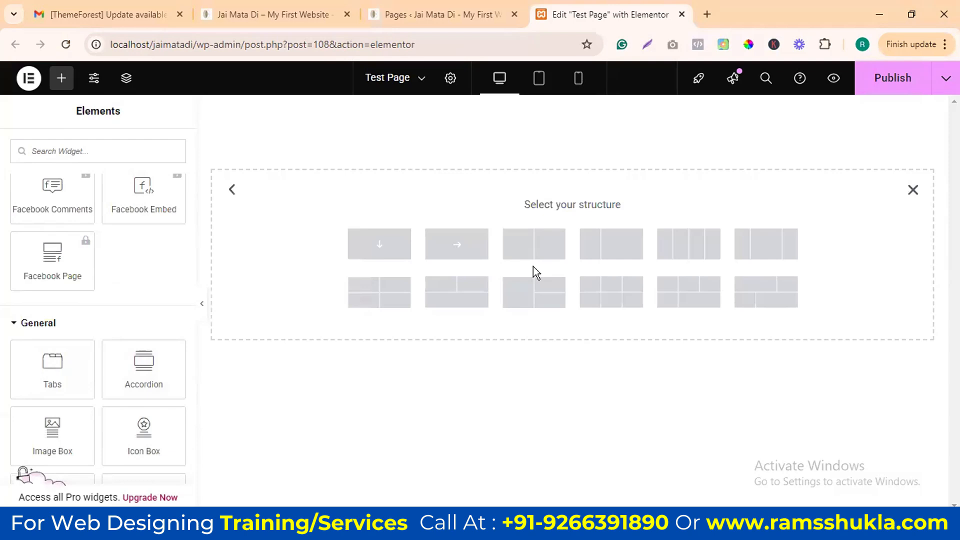
left_click(379, 243)
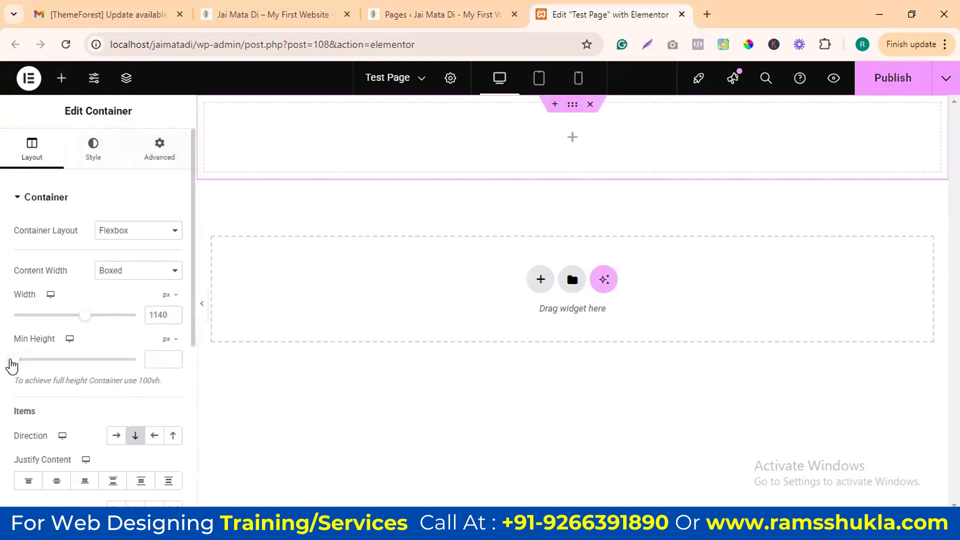
left_click_drag(11, 361, 34, 360)
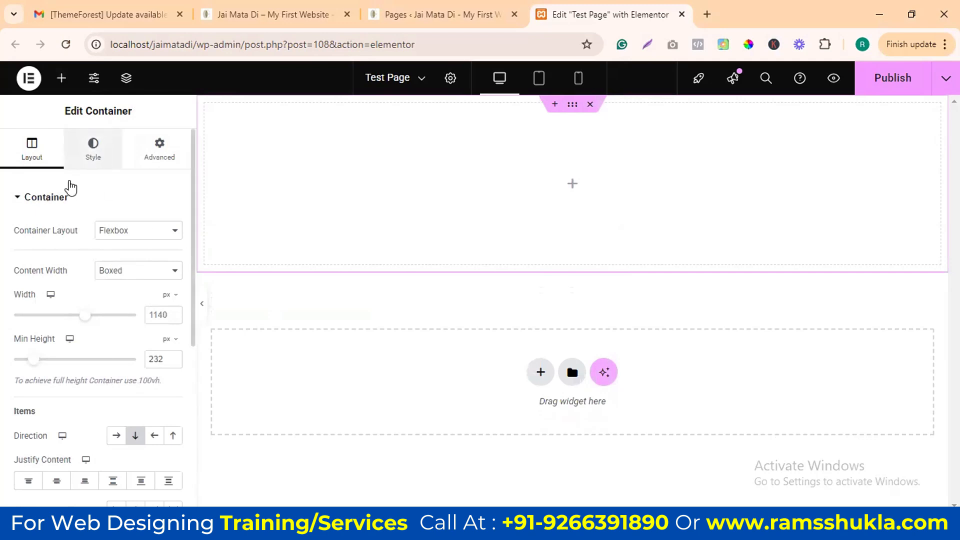
Step: Unlink the container's margins and set the top margin to 100 px with the other sides at 0
left_click(72, 166)
left_click(159, 150)
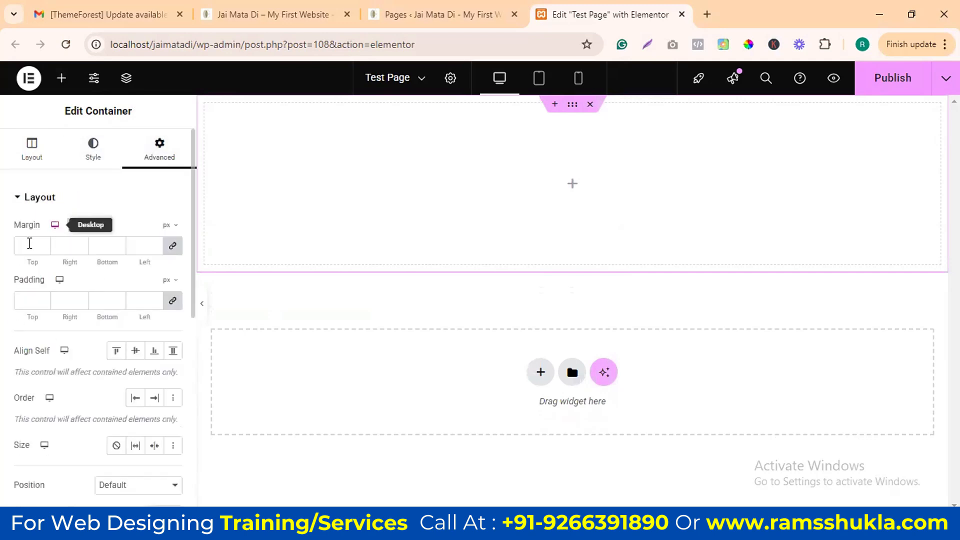
type("100")
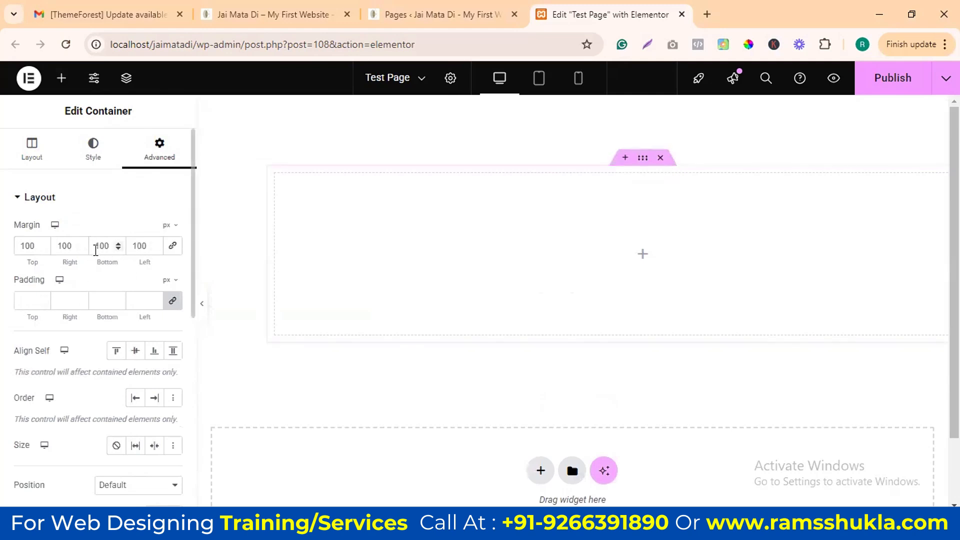
double_click(33, 248)
key("BackSpace")
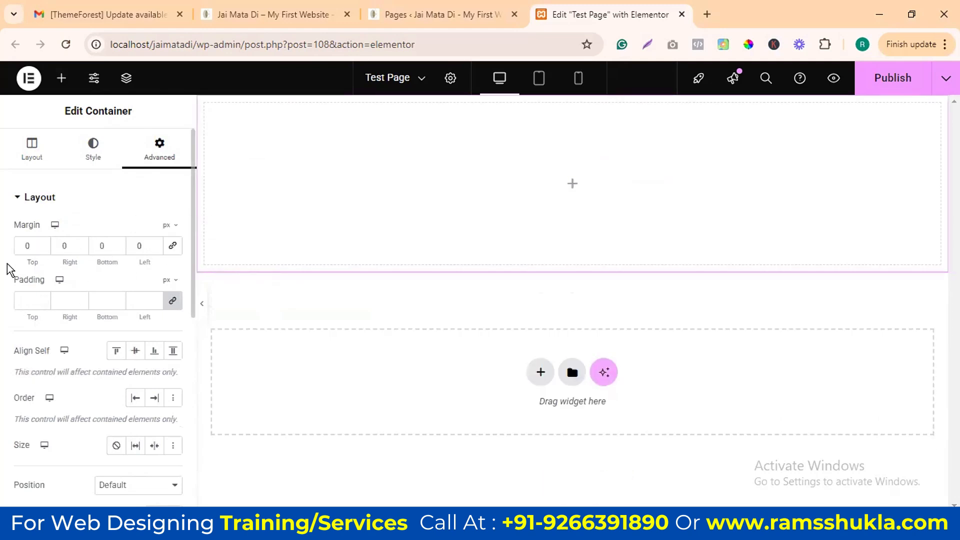
left_click(21, 246)
type("100")
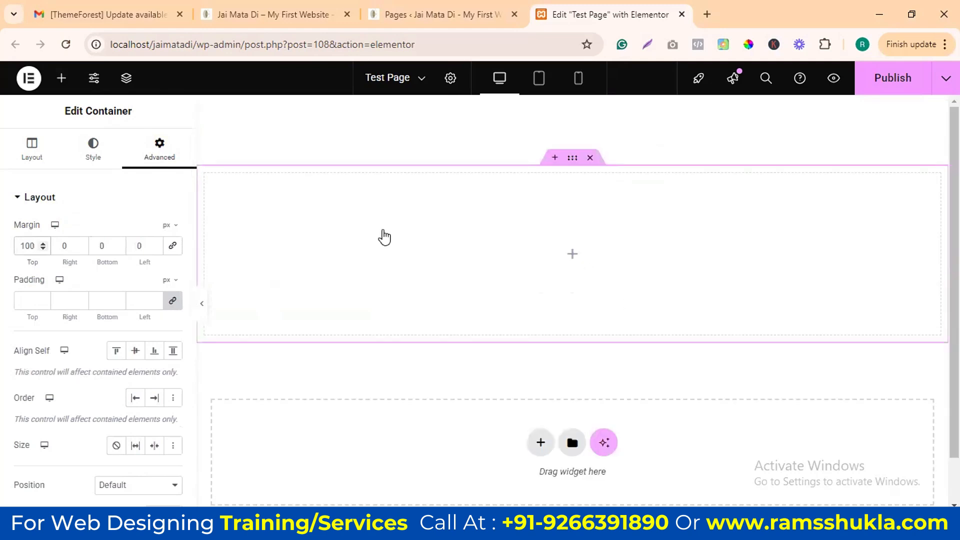
Step: Insert the Tabs widget from the General widgets into the container
left_click(62, 79)
scroll(58, 325, "down", 1)
scroll(66, 321, "up", 1)
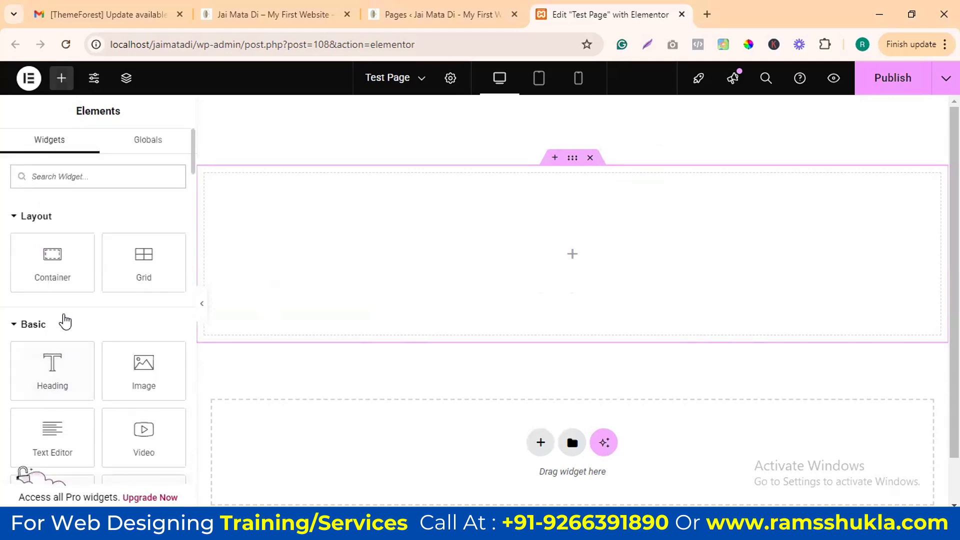
scroll(90, 307, "down", 15)
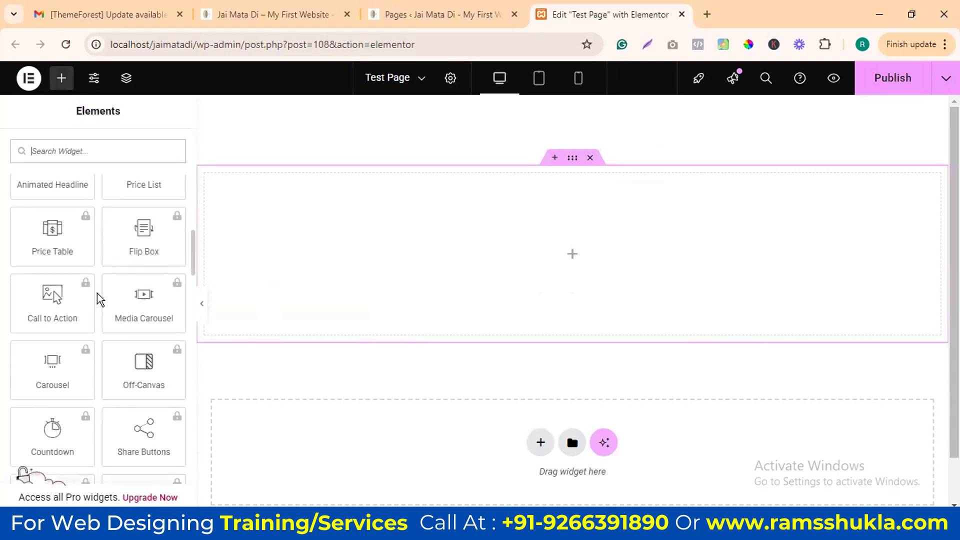
scroll(98, 300, "down", 4)
scroll(98, 308, "up", 4)
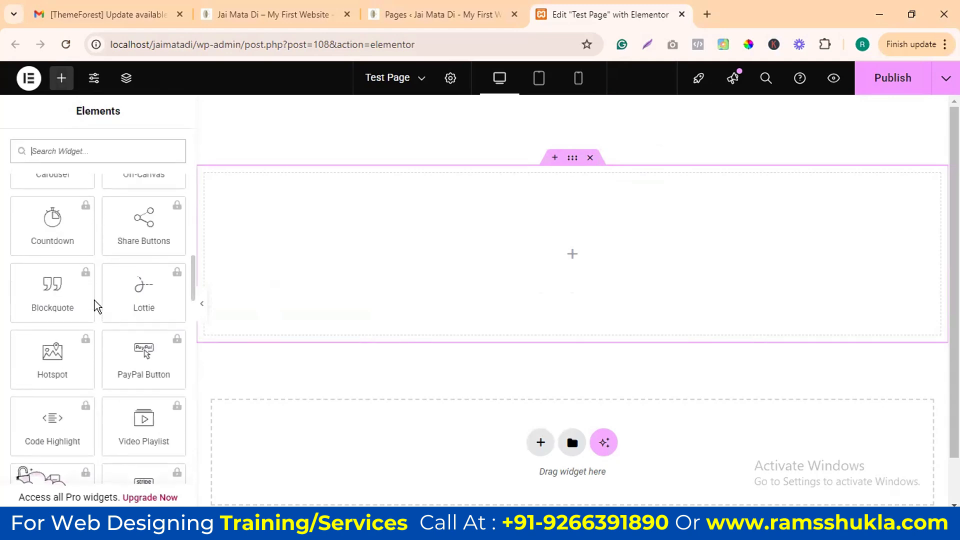
scroll(96, 305, "up", 3)
scroll(100, 316, "down", 10)
left_click_drag(79, 241, 464, 235)
left_click_drag(533, 268, 532, 271)
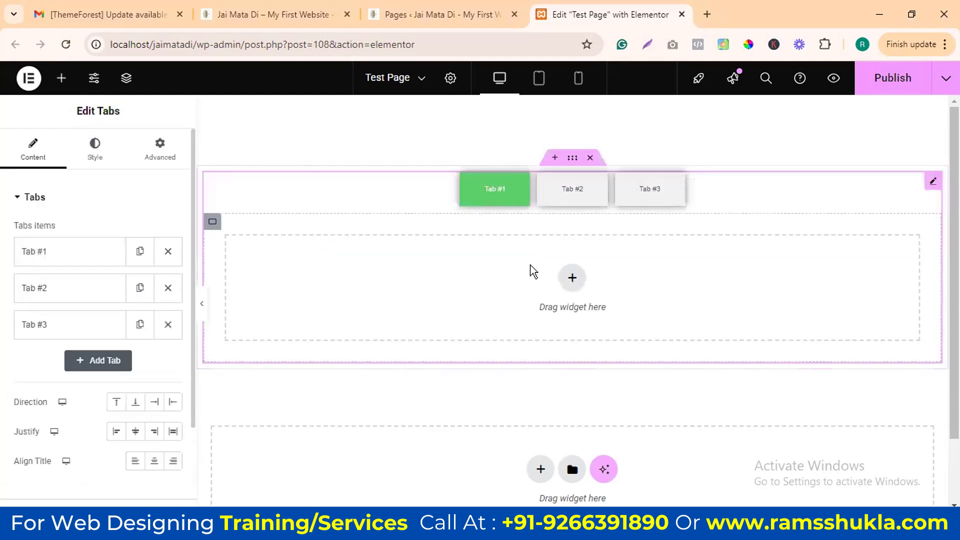
Step: Switch between Tab #1, Tab #2 and Tab #3 on the page to check how the tabs behave
left_click(570, 190)
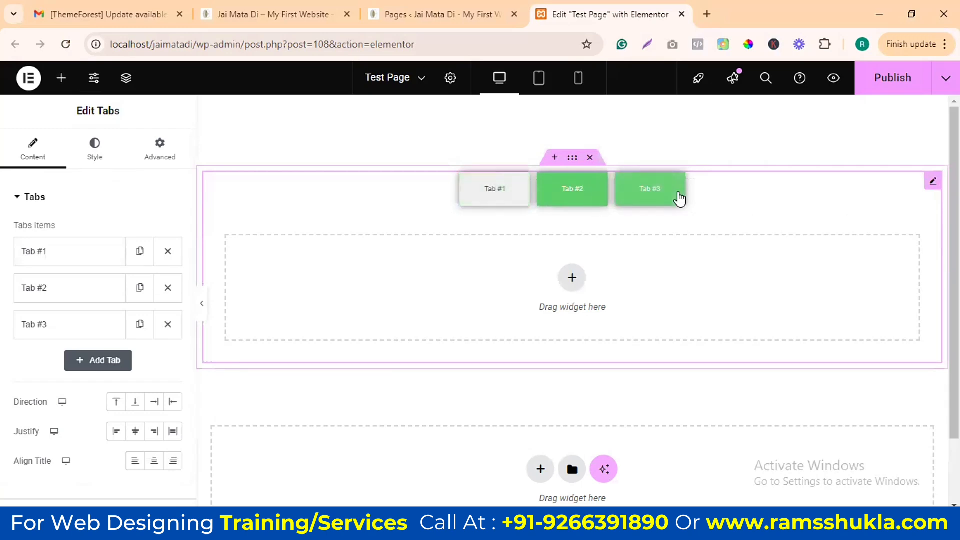
left_click(679, 196)
left_click(589, 194)
left_click(522, 190)
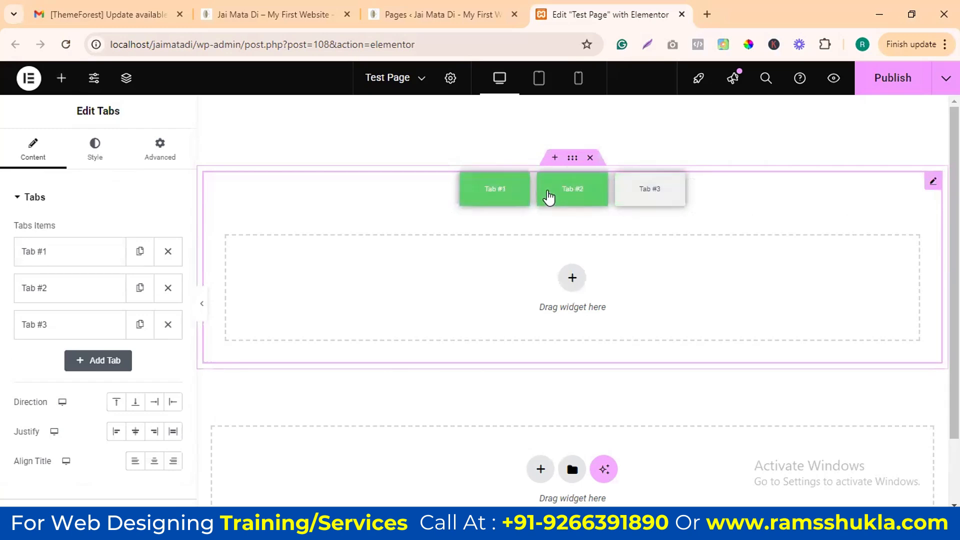
Step: Search Google for makemytrip in a new browser tab and open the MakeMyTrip website
left_click(706, 15)
type("makemy")
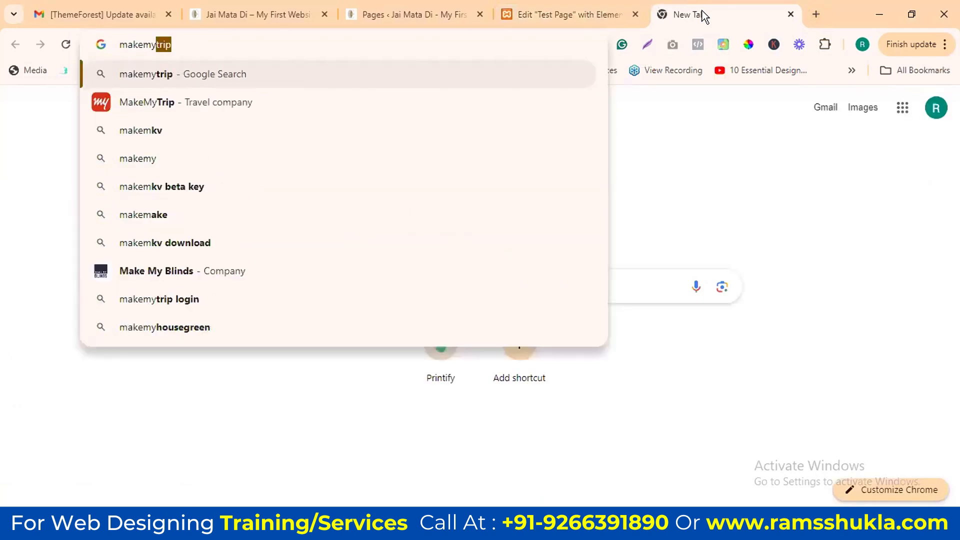
type("trip")
key("Return")
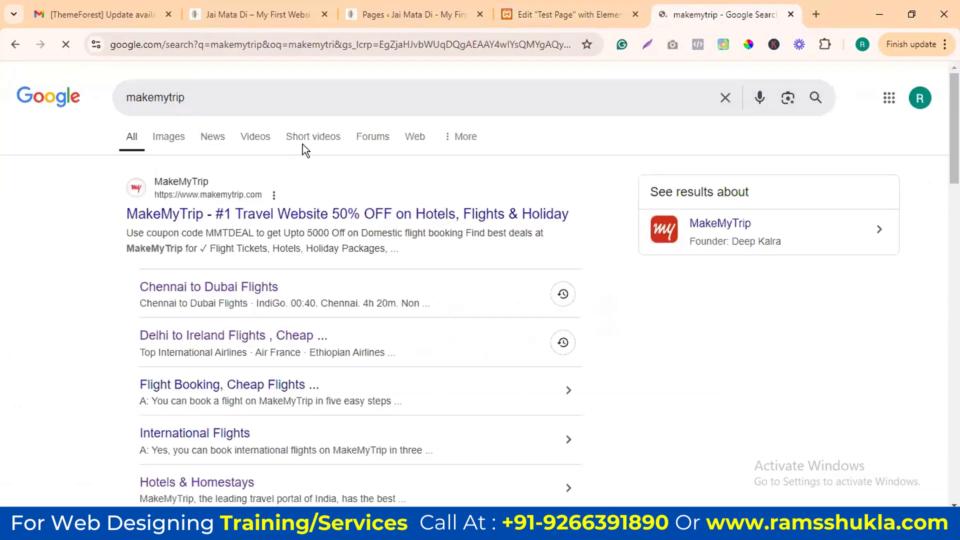
left_click(331, 213)
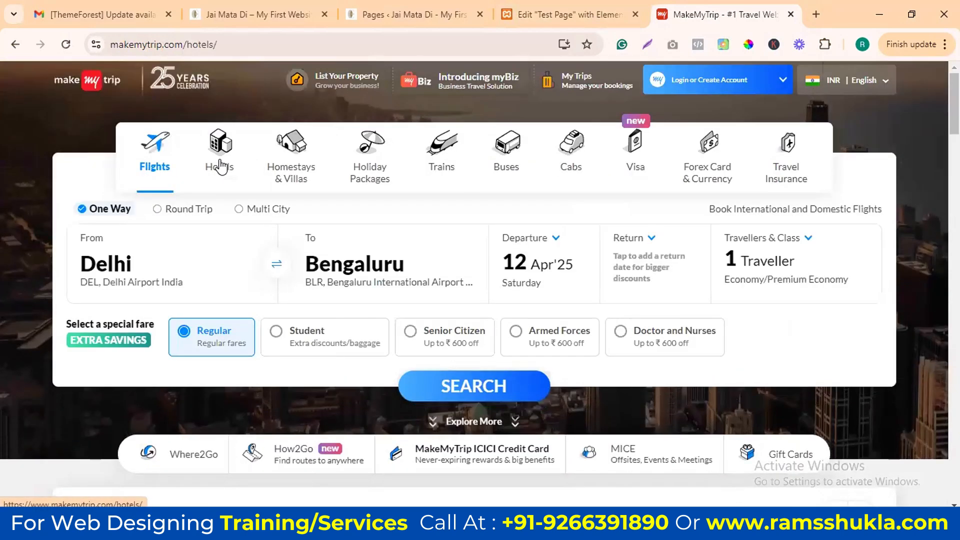
Step: Examine MakeMyTrip's tabbed booking sections, including Homestays & Villas, Holiday Packages, Trains, Buses, Cabs and Forex Card & Currency
left_click(294, 172)
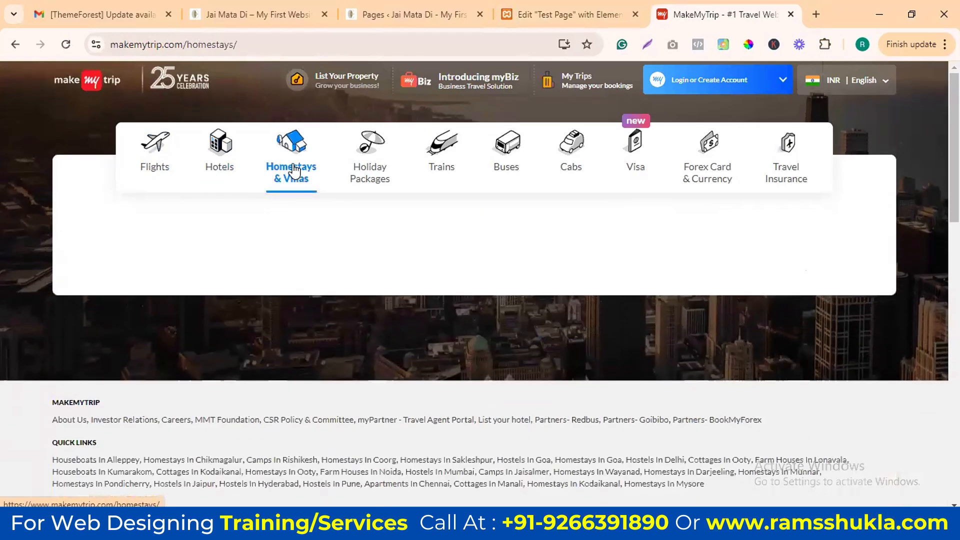
left_click(370, 168)
left_click(440, 164)
left_click(506, 162)
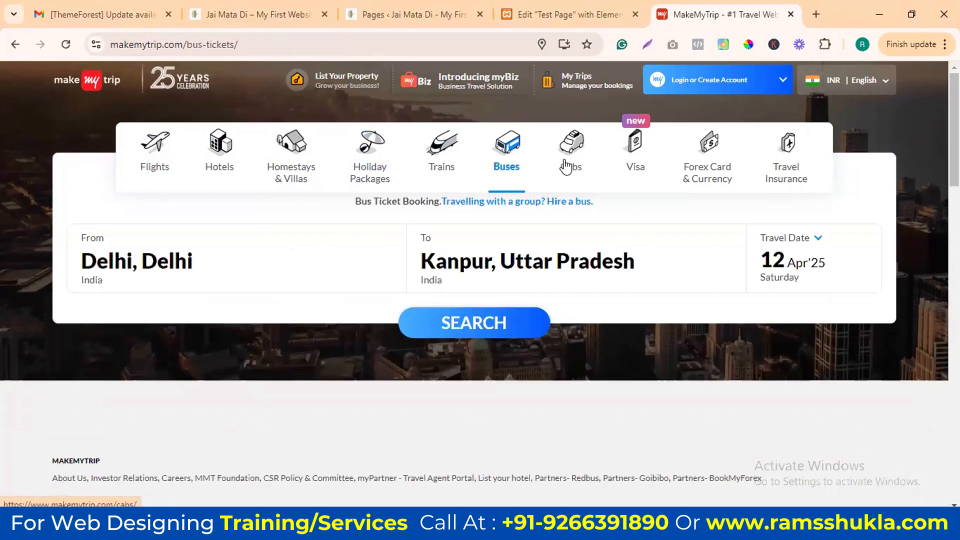
left_click(567, 167)
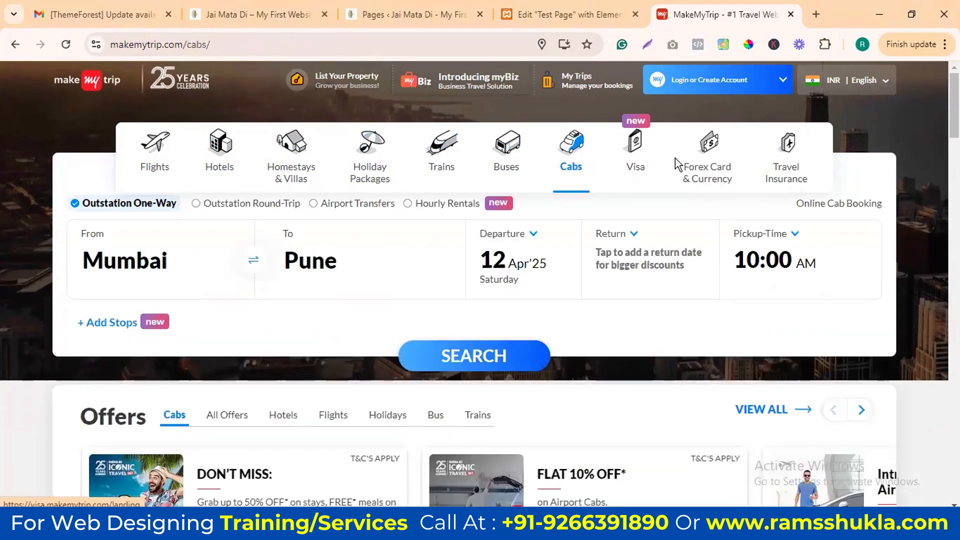
left_click(710, 173)
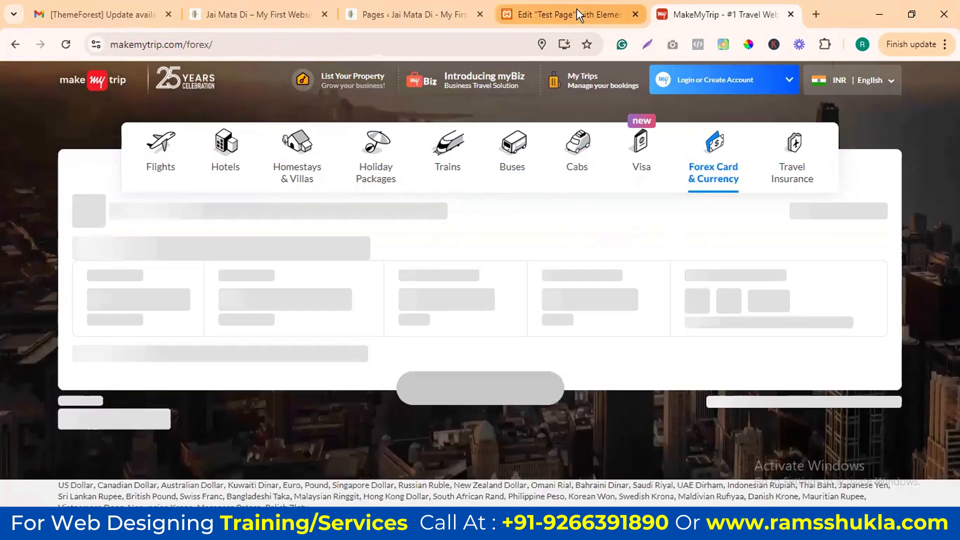
Step: Return to the Elementor editor and fill Tab #1 with a single-column container holding a Heading widget and an Image widget below it
left_click(577, 9)
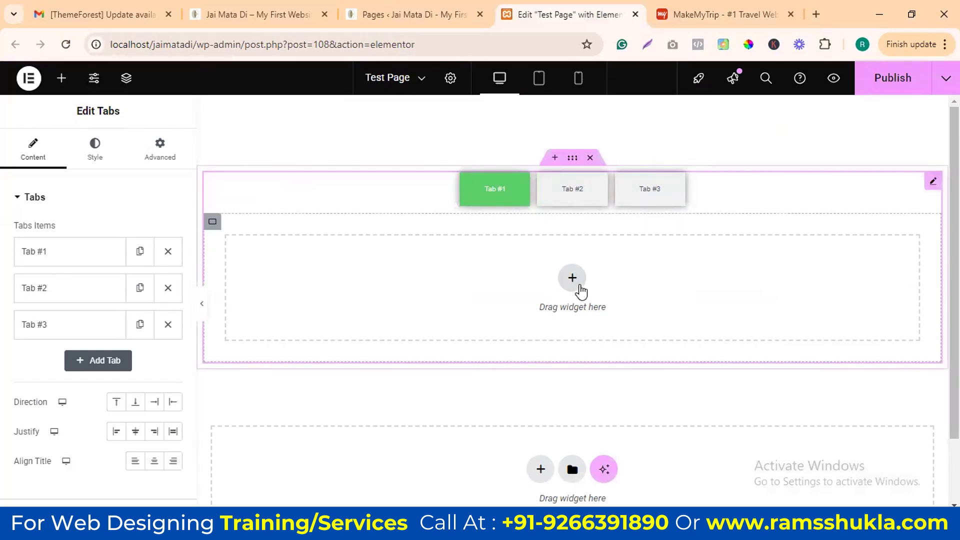
left_click(573, 279)
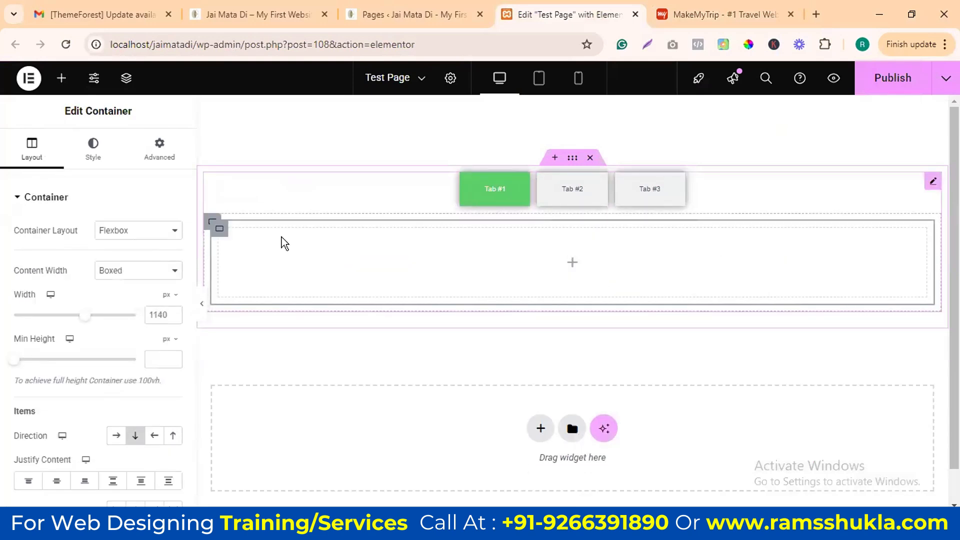
left_click(574, 263)
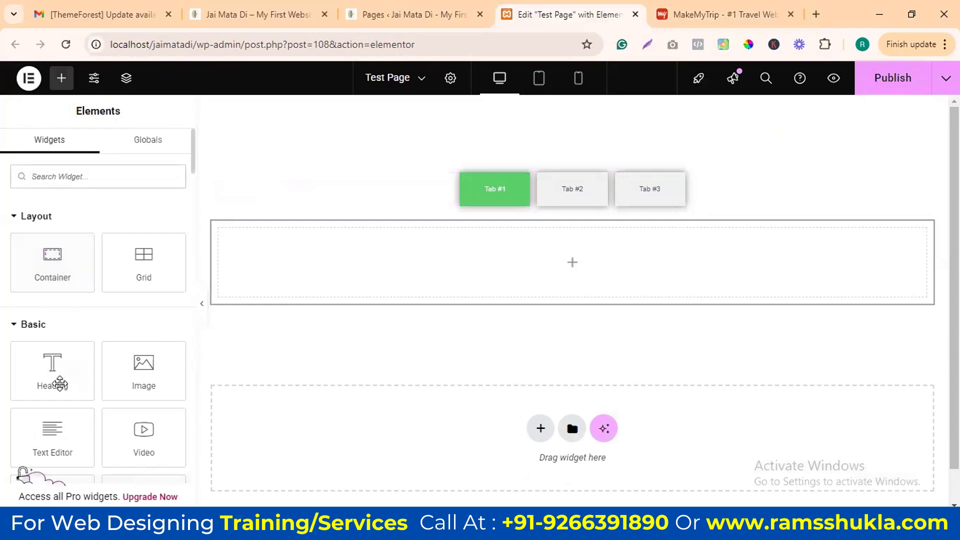
left_click_drag(58, 379, 442, 281)
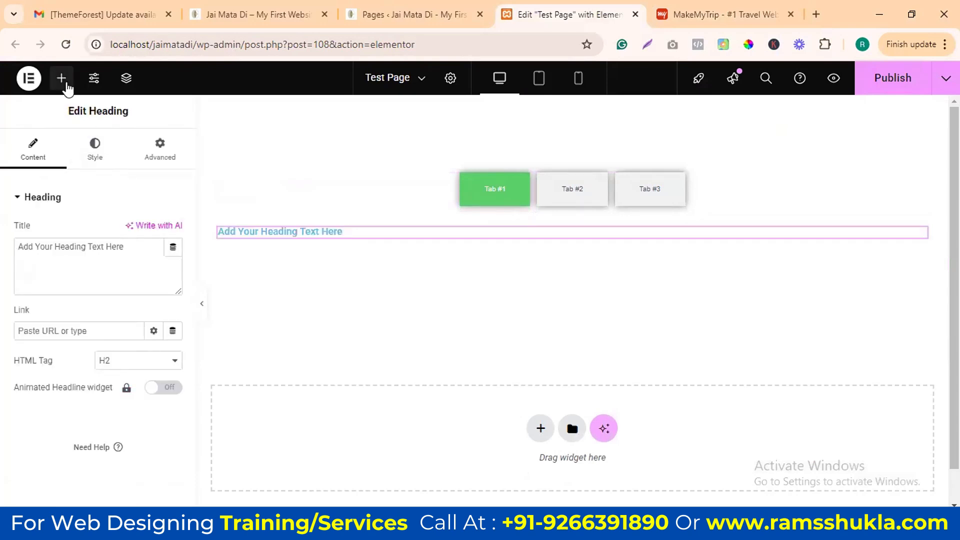
left_click(62, 78)
left_click_drag(143, 369, 430, 261)
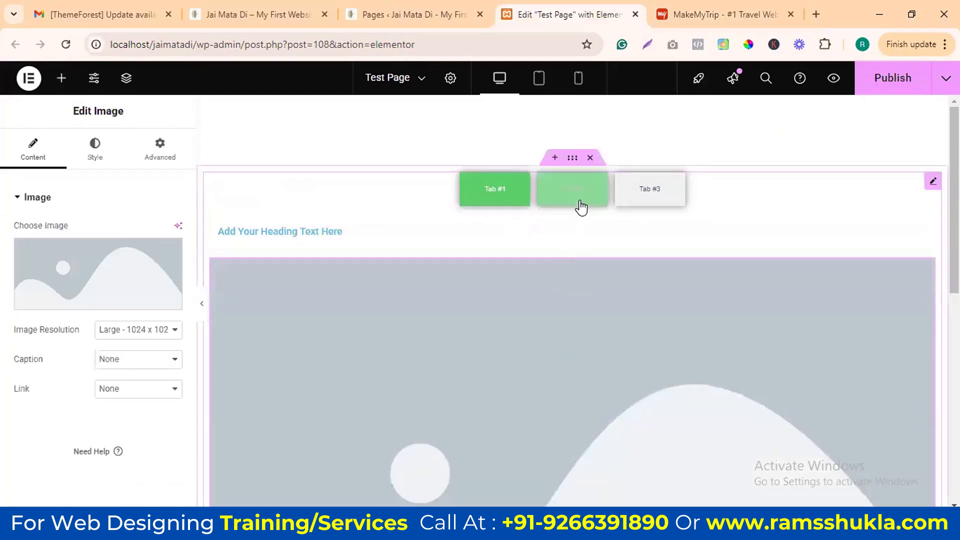
Step: Add a single-column container with a Text Editor widget to Tab #2
left_click(579, 200)
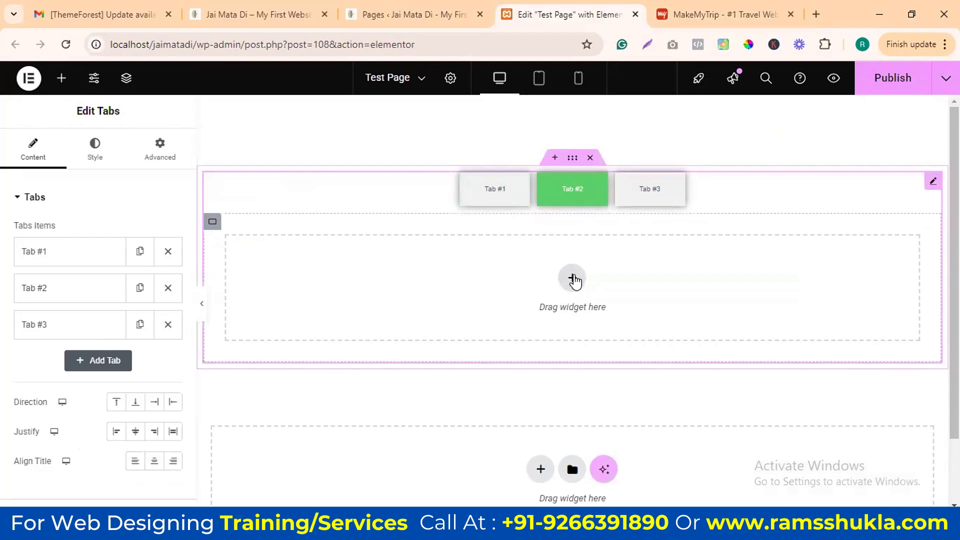
left_click(588, 315)
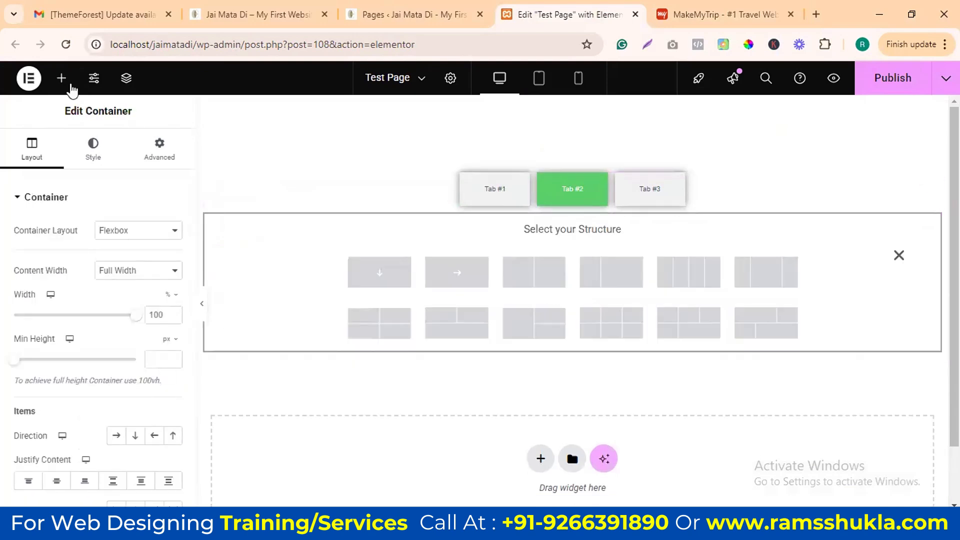
left_click(67, 86)
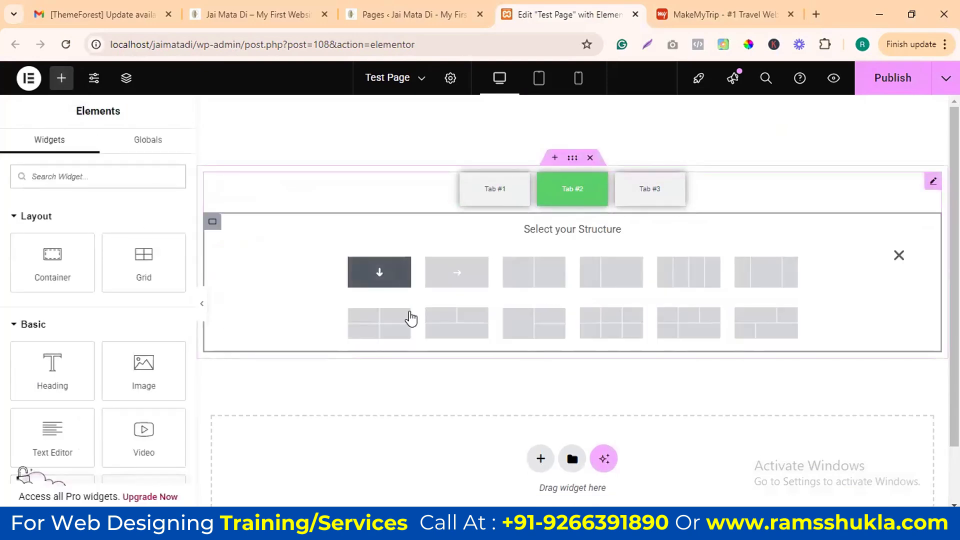
left_click(405, 283)
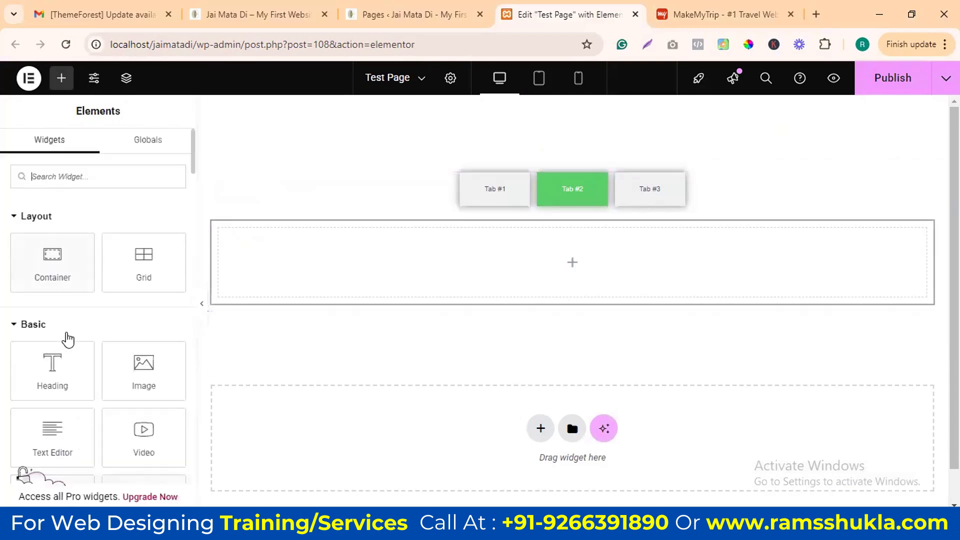
left_click_drag(52, 440, 522, 253)
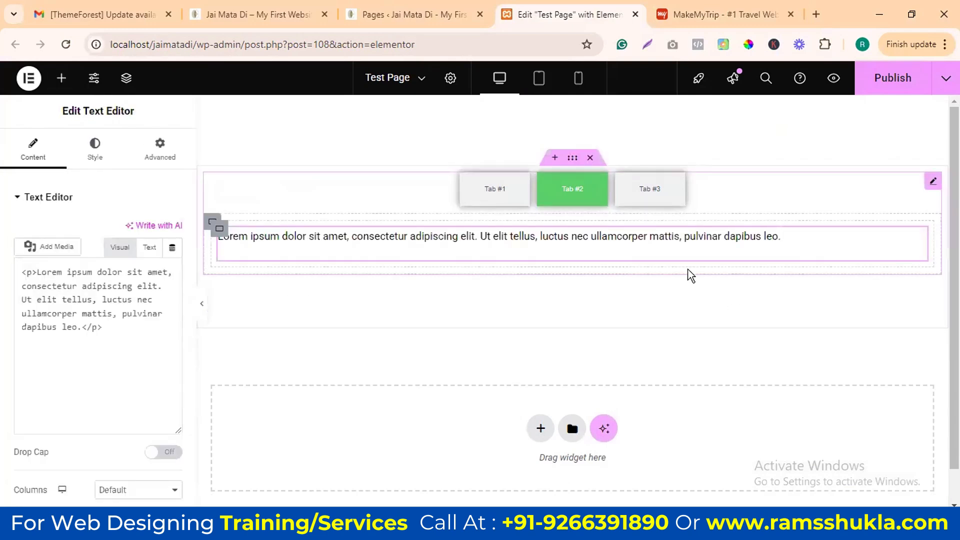
Step: Add a single-column container with a Button widget to Tab #3
left_click(670, 189)
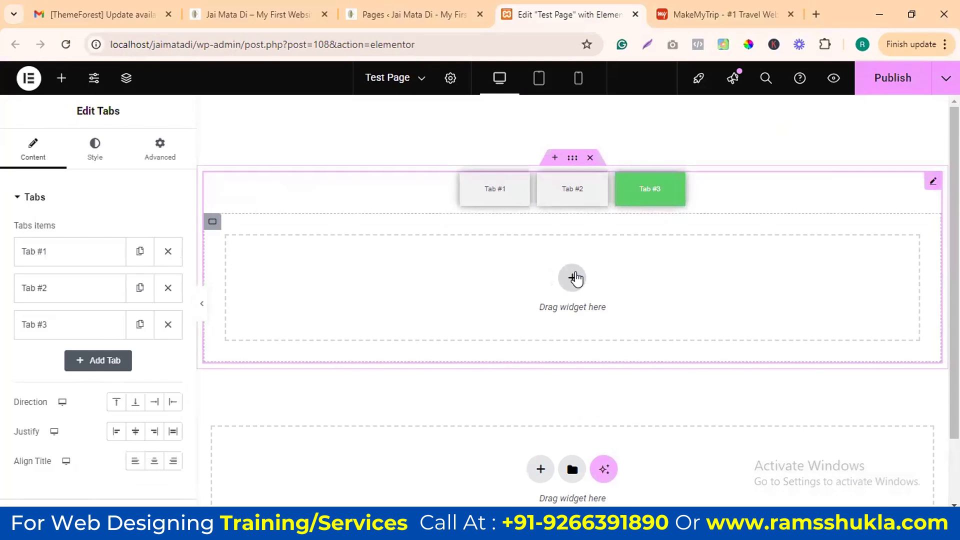
left_click(573, 278)
left_click(379, 272)
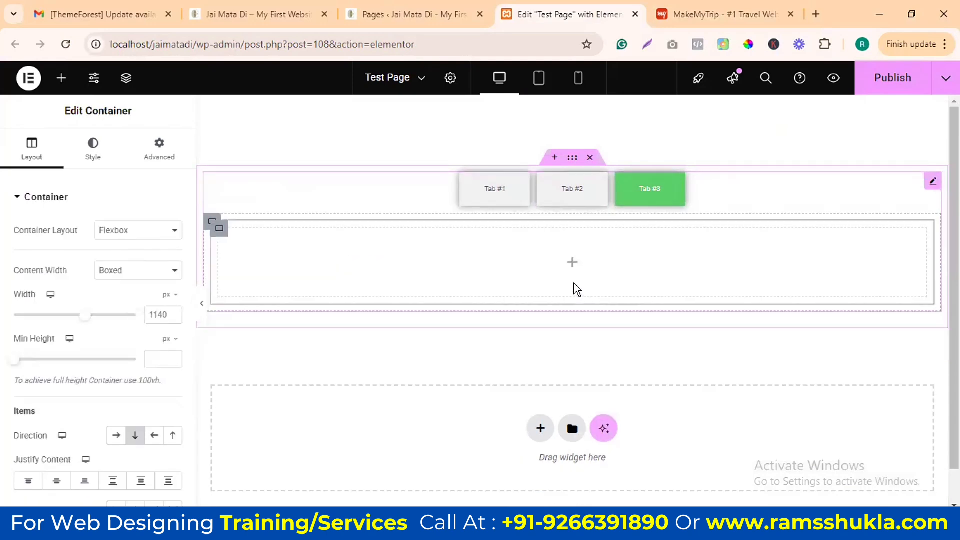
left_click(572, 264)
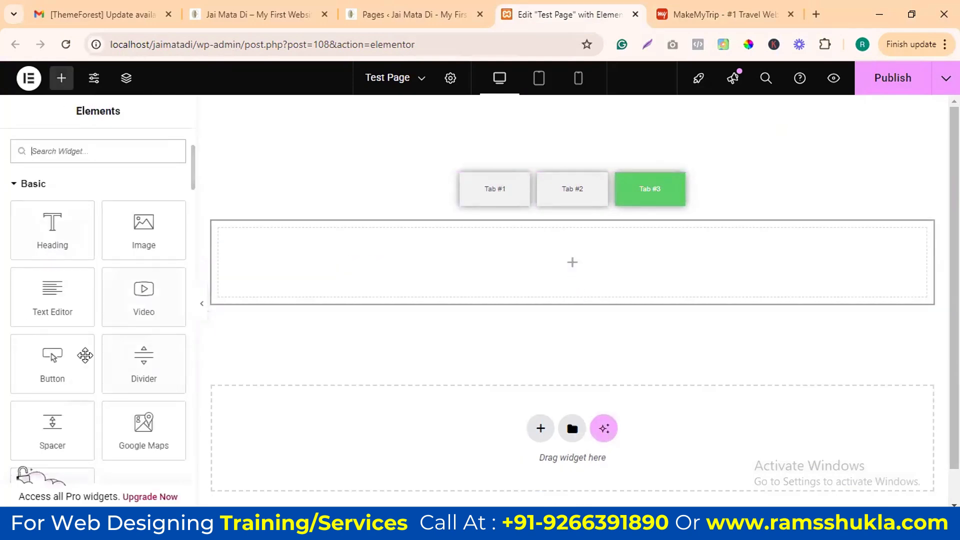
left_click_drag(85, 355, 575, 286)
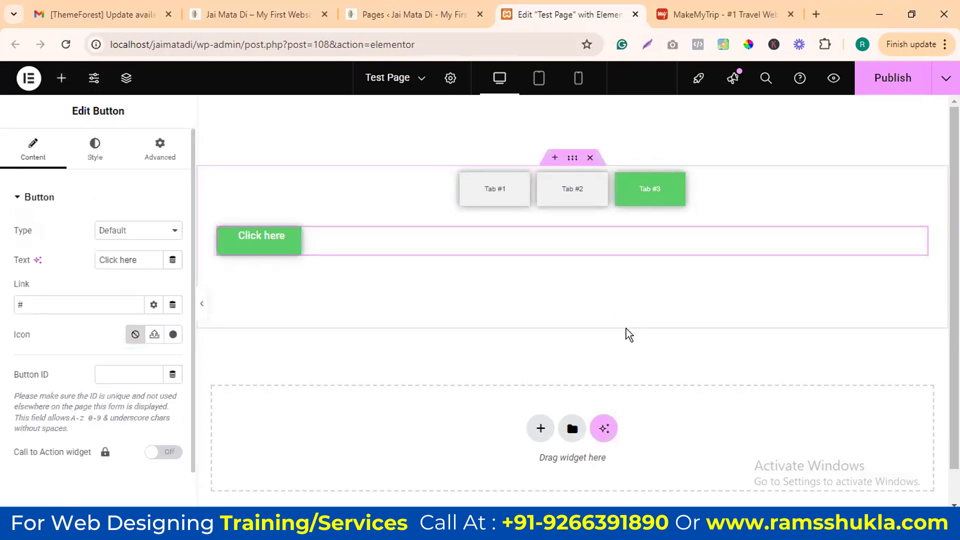
Step: Switch through Tab #1, Tab #2 and Tab #3 on the page to check each one's content
left_click(500, 200)
left_click(563, 199)
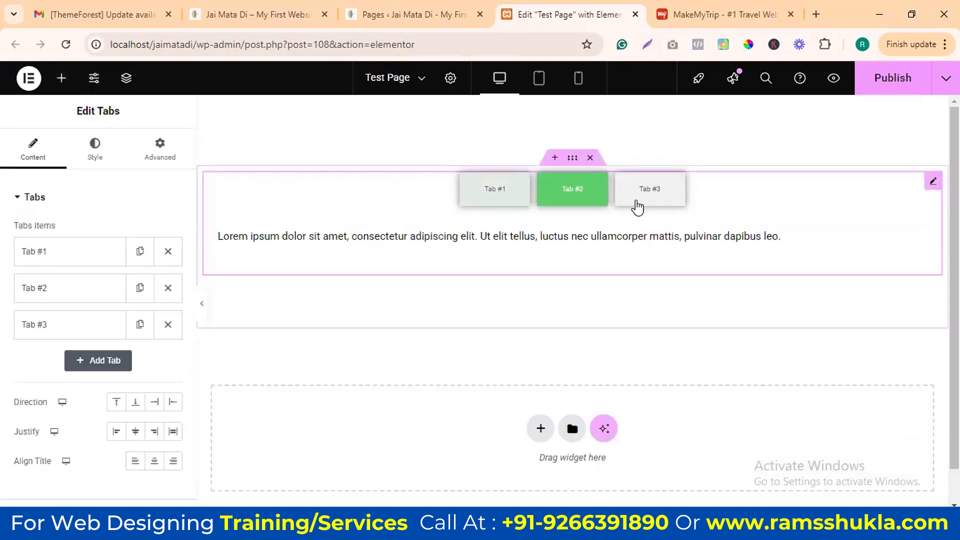
left_click(643, 200)
left_click(575, 197)
left_click(515, 197)
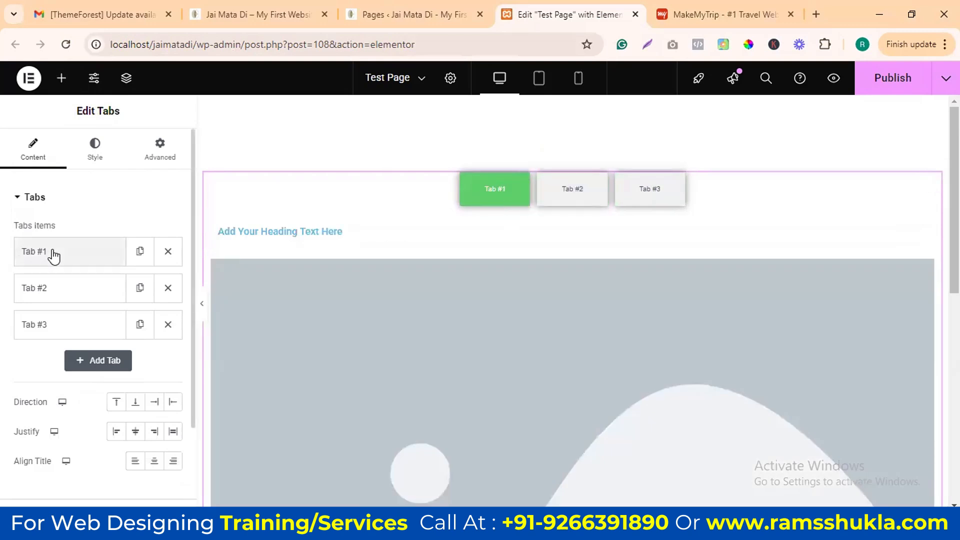
Step: Add a fourth tab to the Tabs widget
left_click(75, 360)
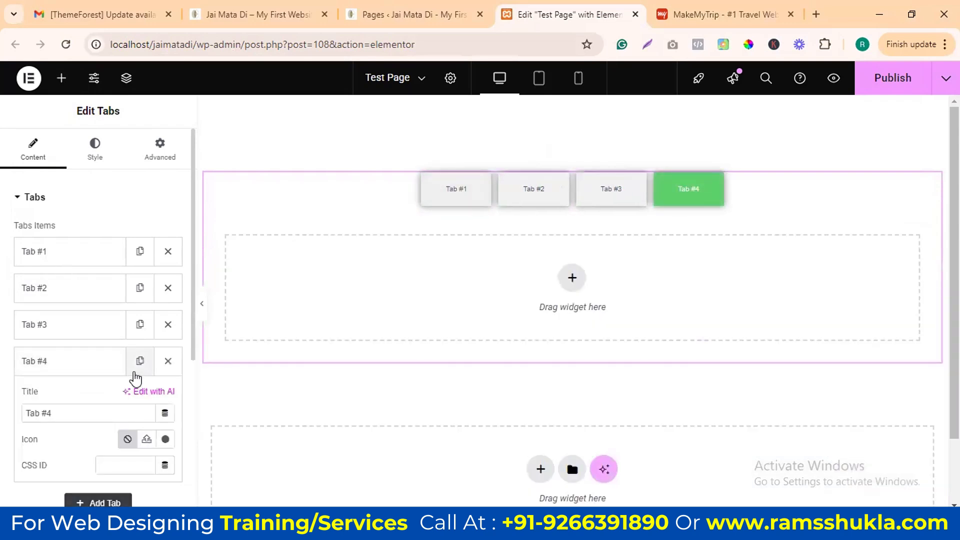
scroll(86, 389, "down", 2)
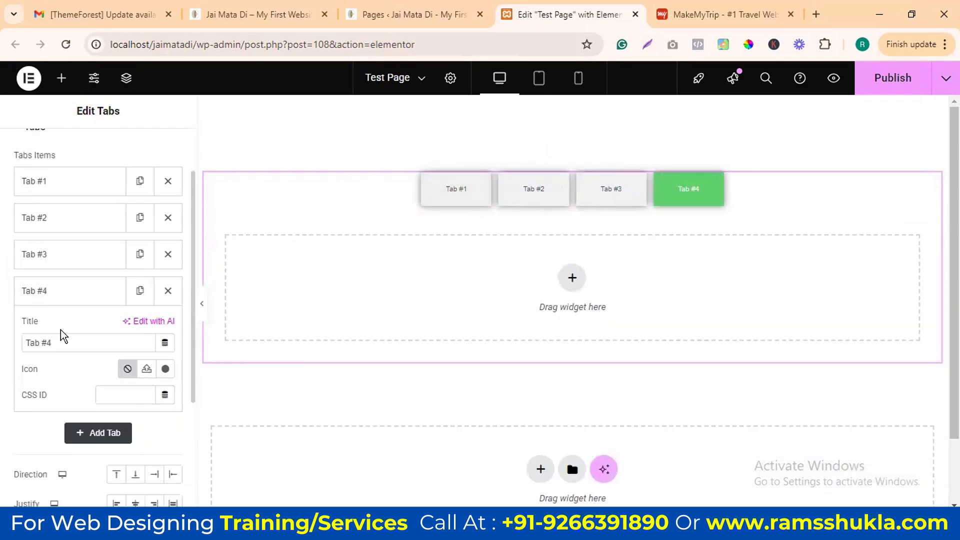
scroll(69, 230, "up", 2)
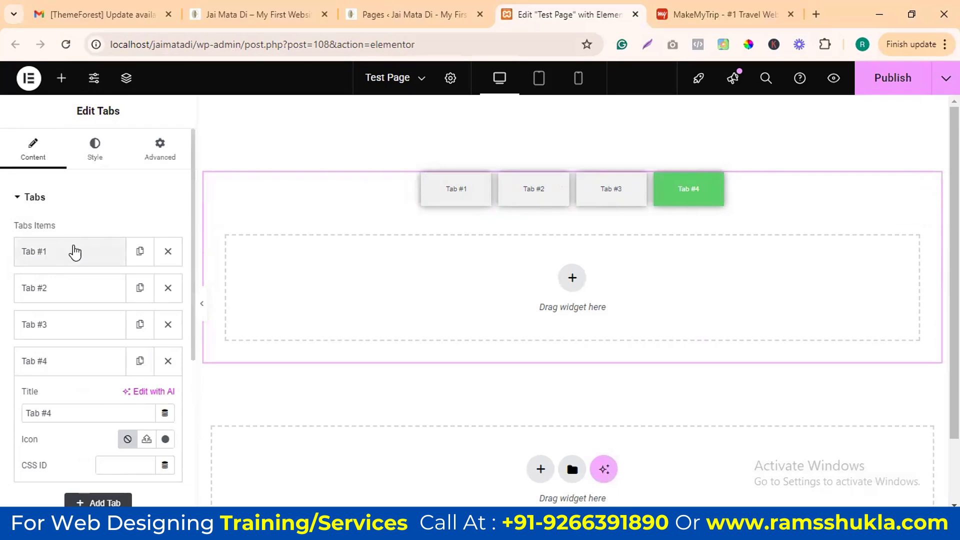
Step: Rename Tab #1 as Train and Tab #2 as Flight in the Tabs widget
left_click(73, 251)
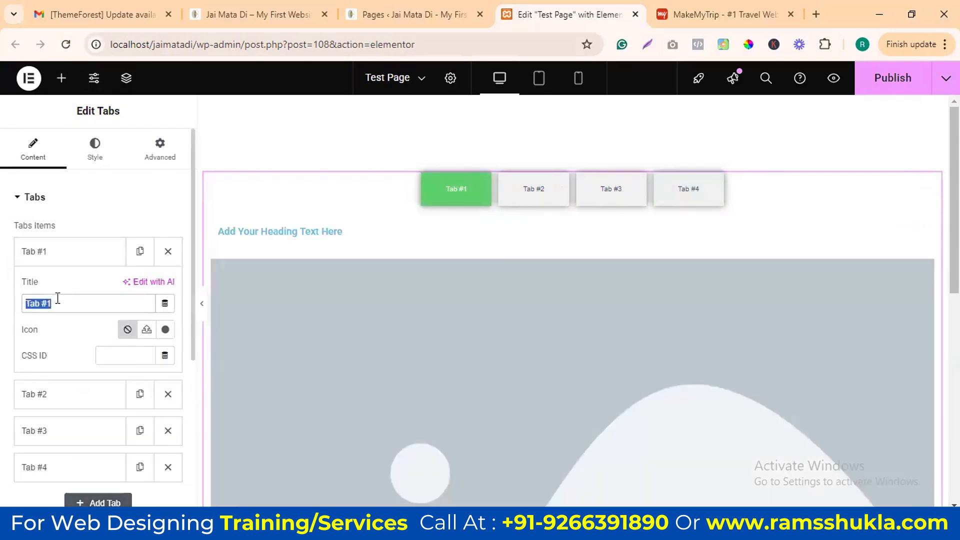
type("Train")
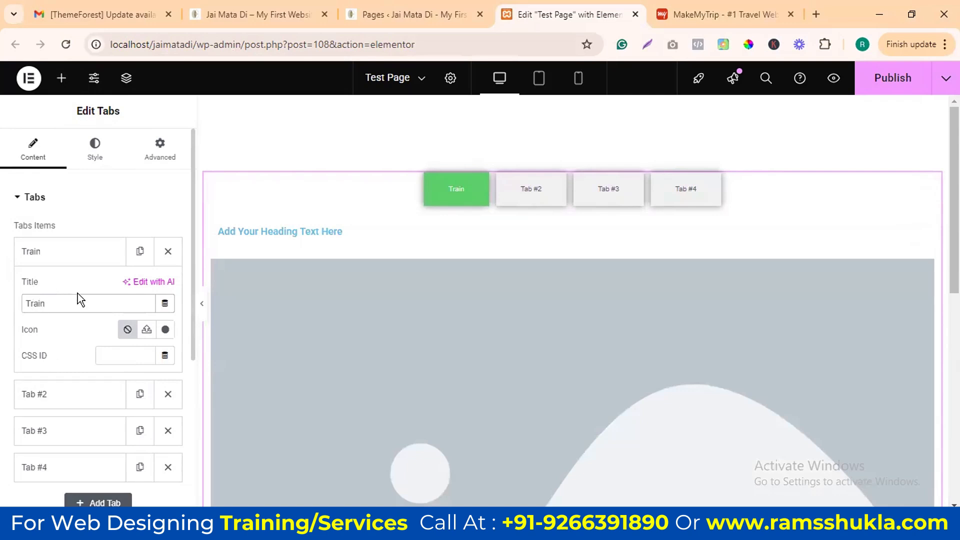
left_click(75, 251)
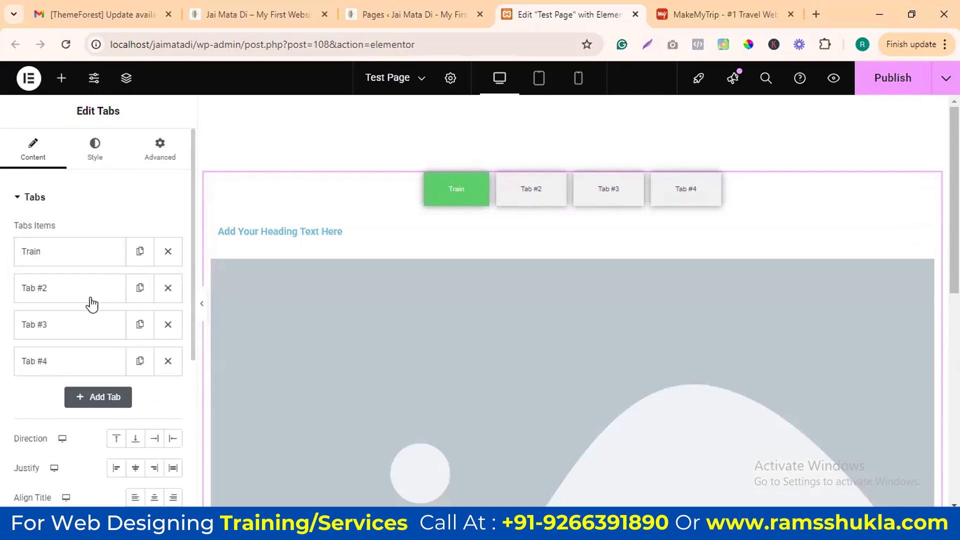
left_click(55, 290)
type("Flight")
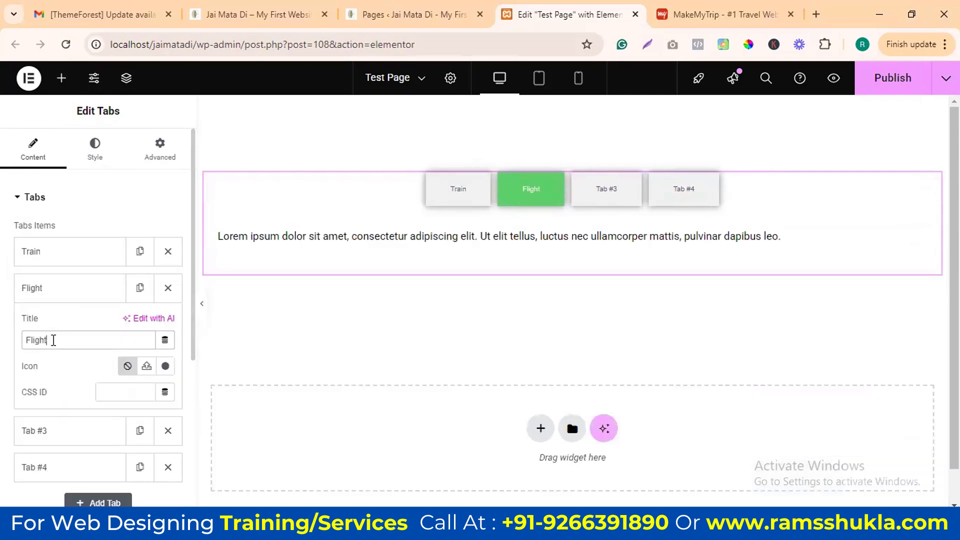
left_click(75, 293)
Step: Rename Tab #3 as Hotel and Tab #4 as Bus in the Tabs widget
left_click(60, 326)
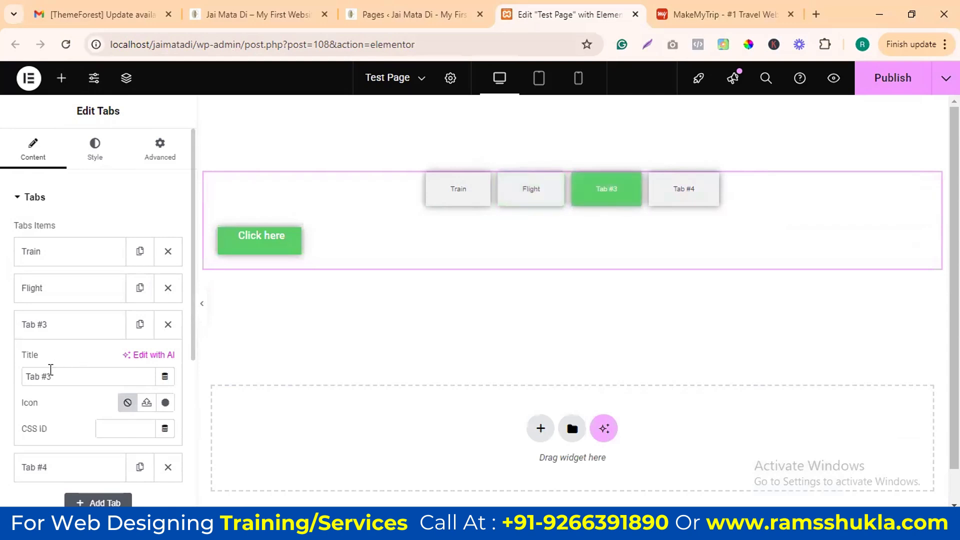
type("Hotel")
left_click(45, 325)
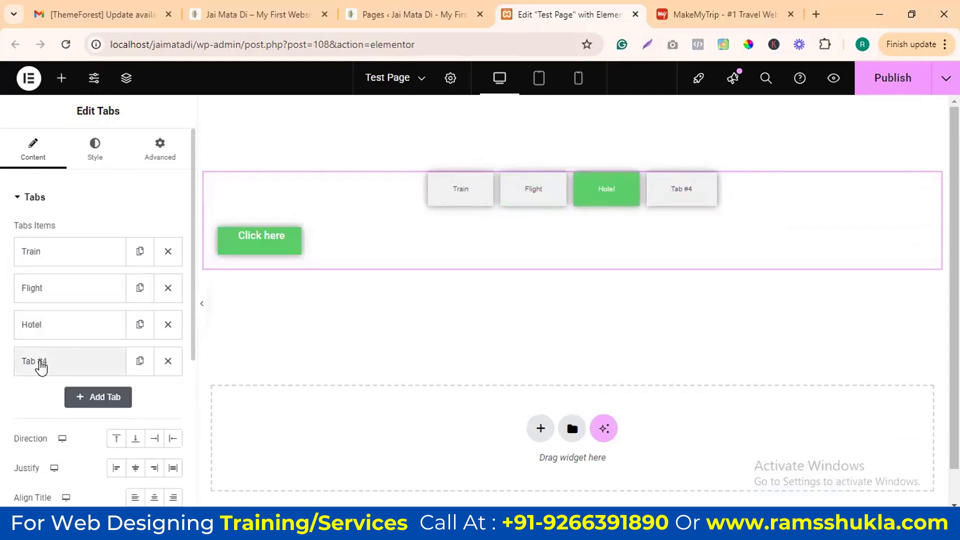
left_click(39, 362)
type("Bus")
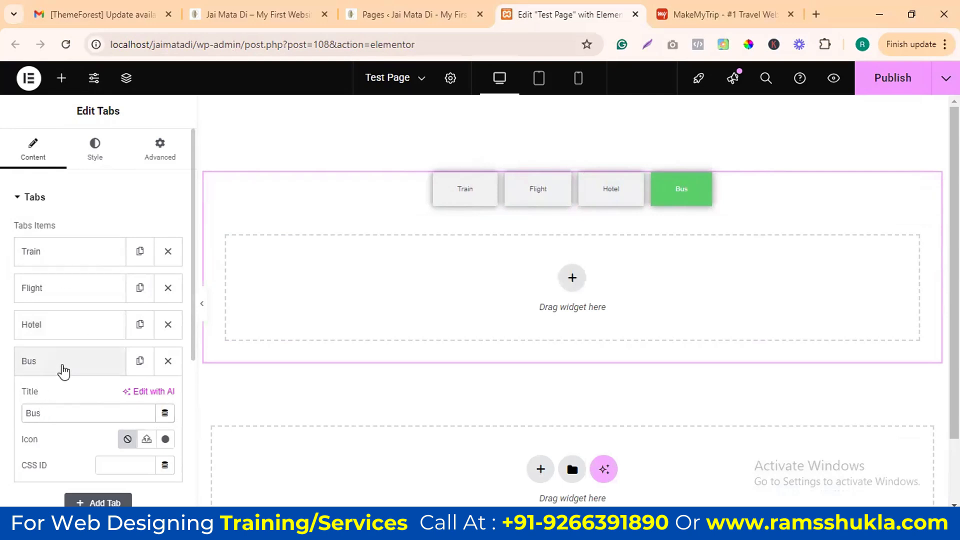
left_click(64, 365)
Step: Insert the speech-bubble comment icon from the icon library on the Train tab and check it by switching tabs
left_click(80, 252)
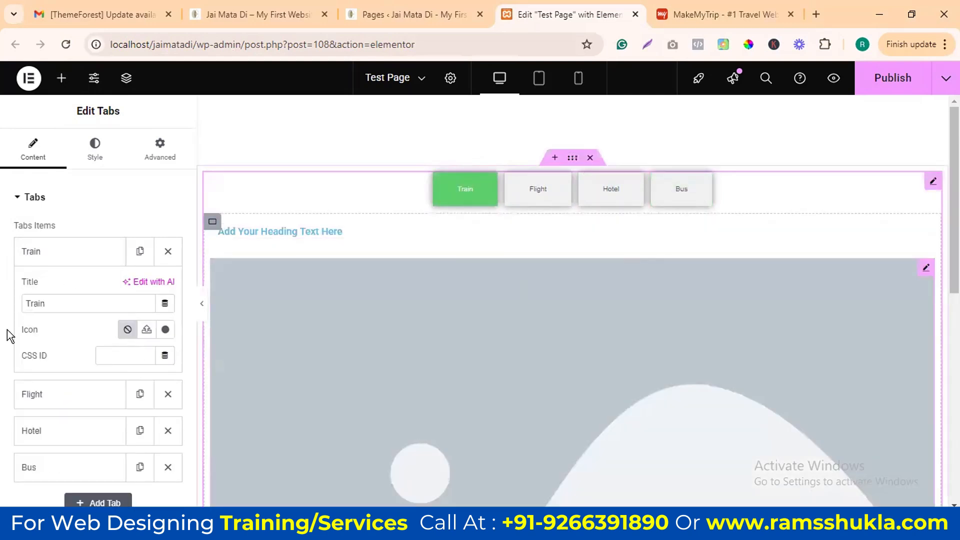
left_click(114, 354)
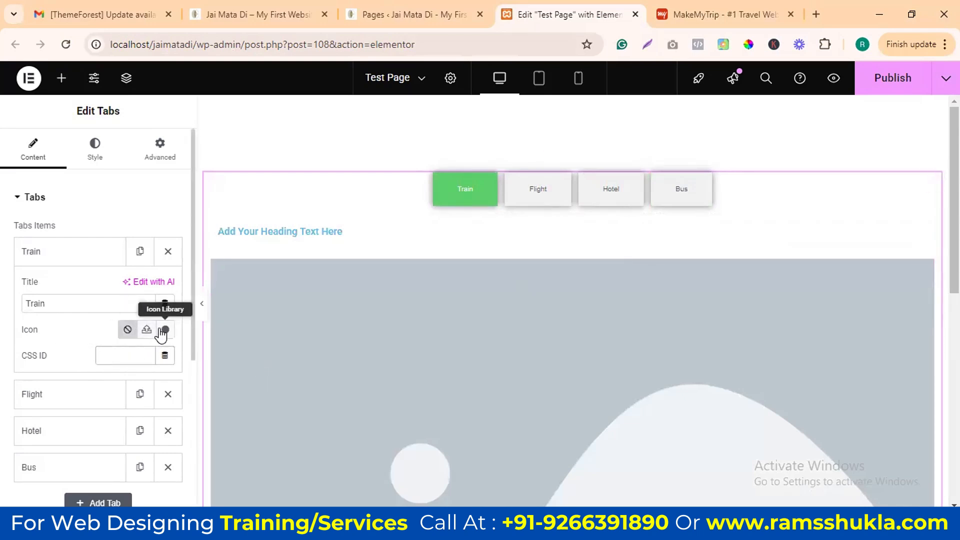
left_click(165, 330)
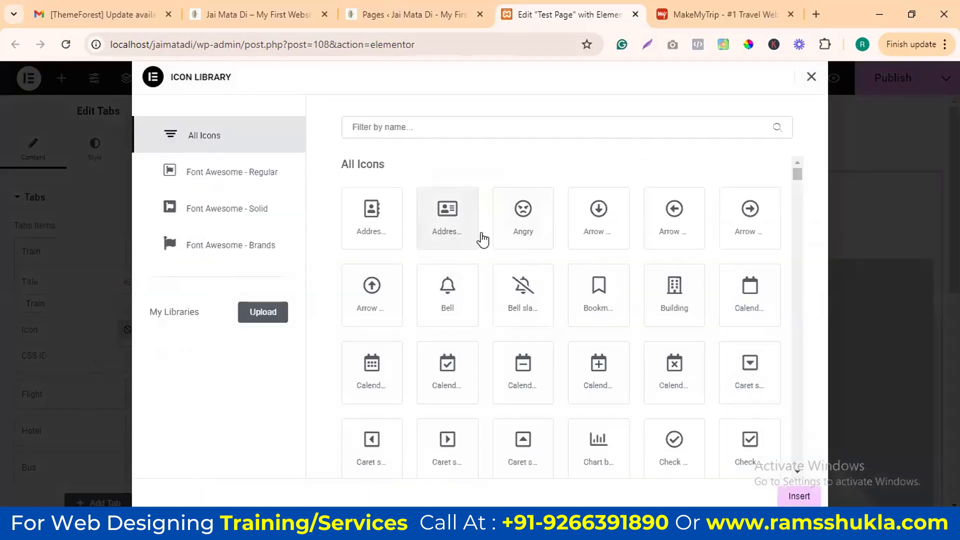
left_click(520, 215)
scroll(800, 433, "down", 4)
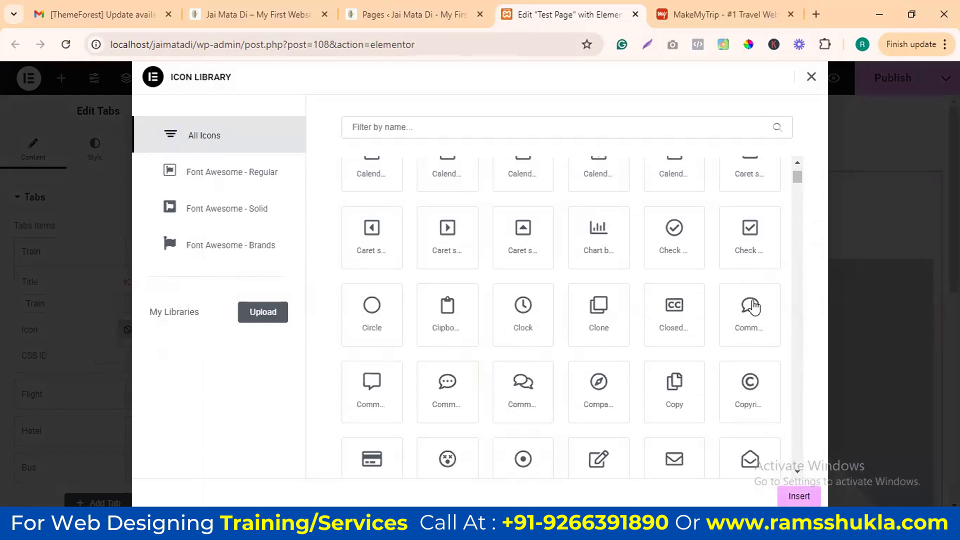
left_click(753, 307)
left_click(799, 496)
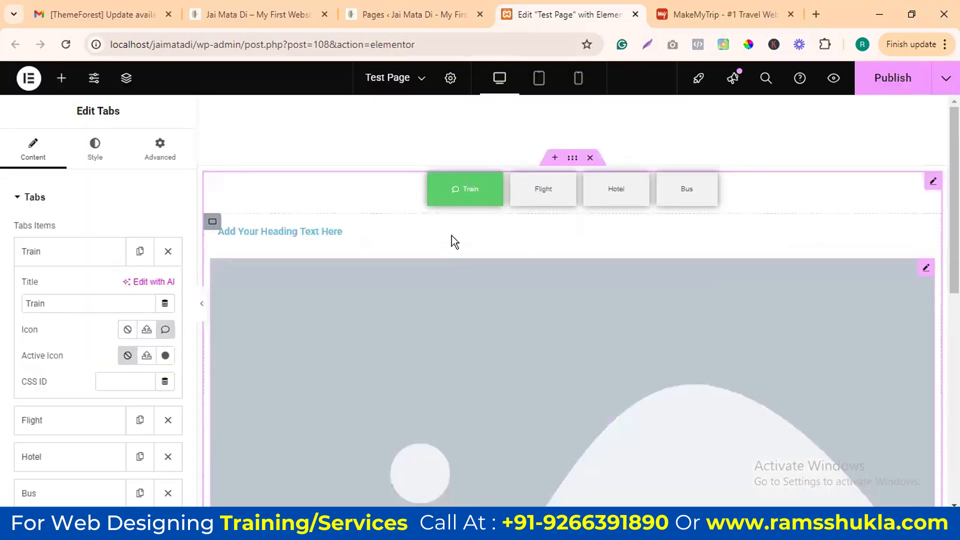
left_click(560, 201)
left_click(473, 200)
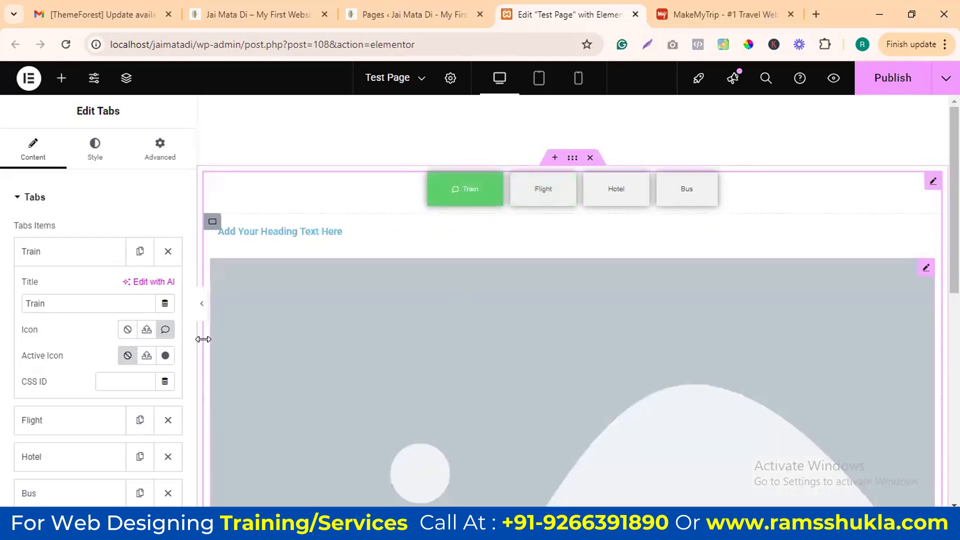
Step: Search the icon library for "trai" and set the Train tab's icon to Train
left_click(165, 330)
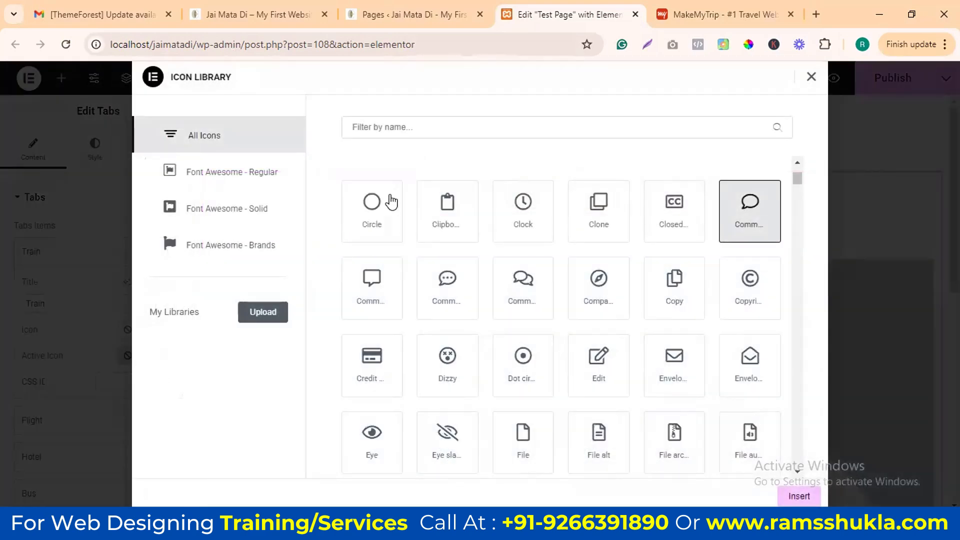
left_click(402, 129)
type("trai")
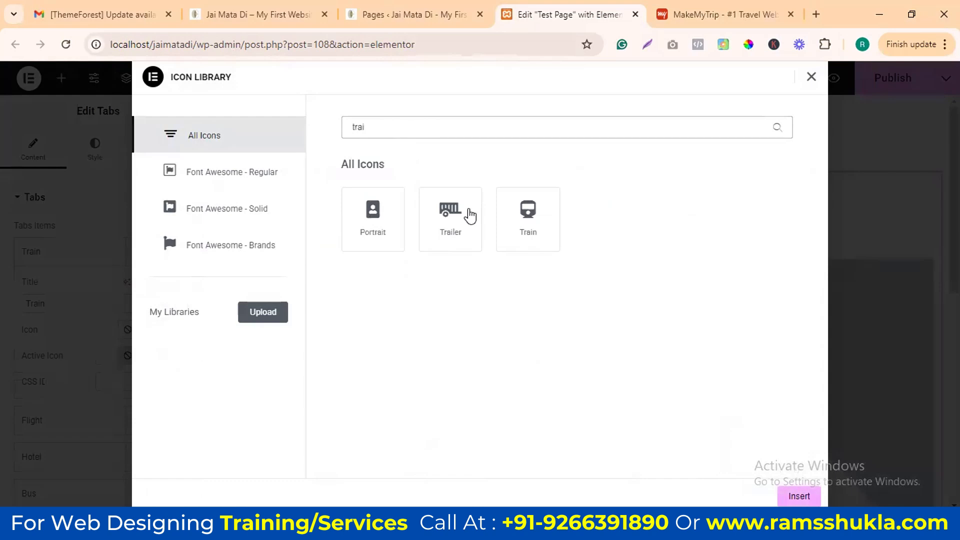
left_click(526, 224)
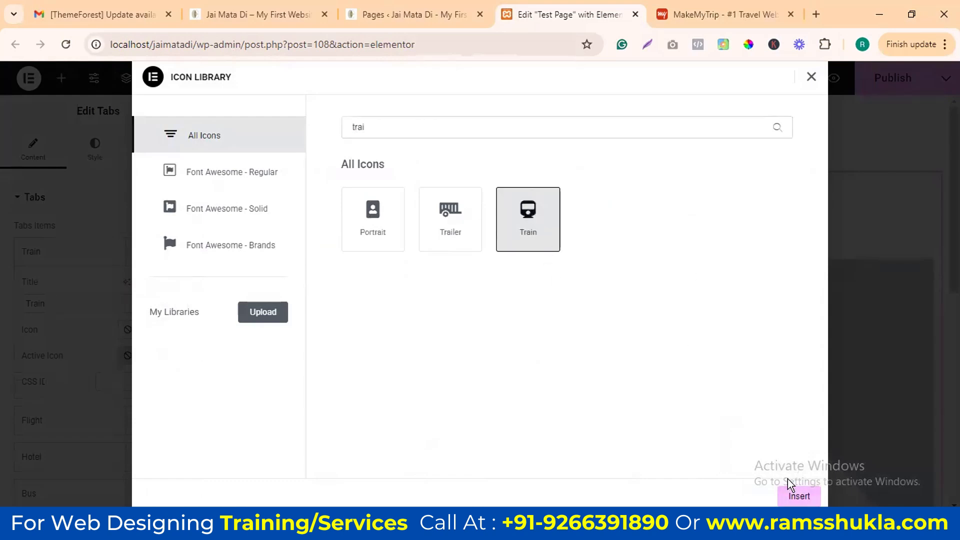
left_click(796, 495)
Step: Search the icon library for "flight" and "air", and set the Train tab's icon to Airbnb
left_click(556, 196)
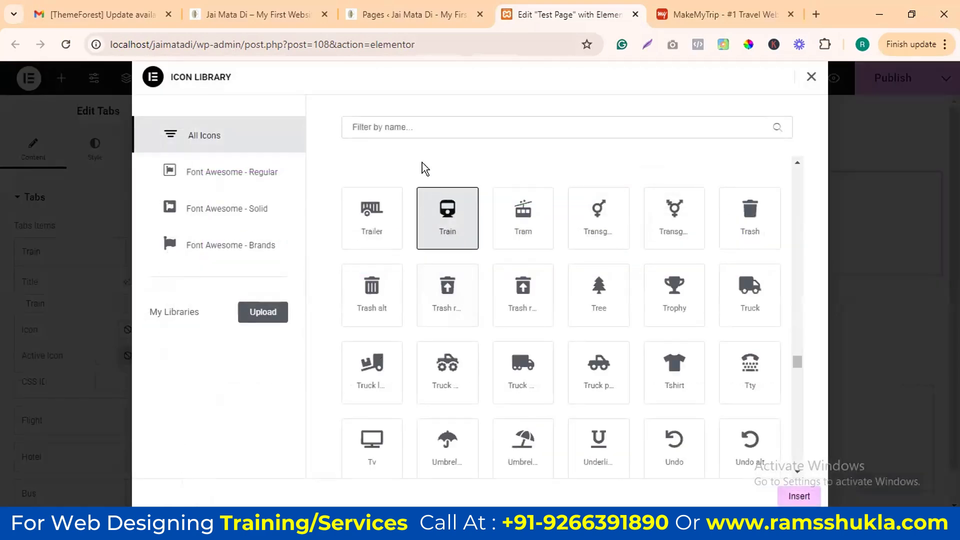
left_click(381, 126)
type("flight")
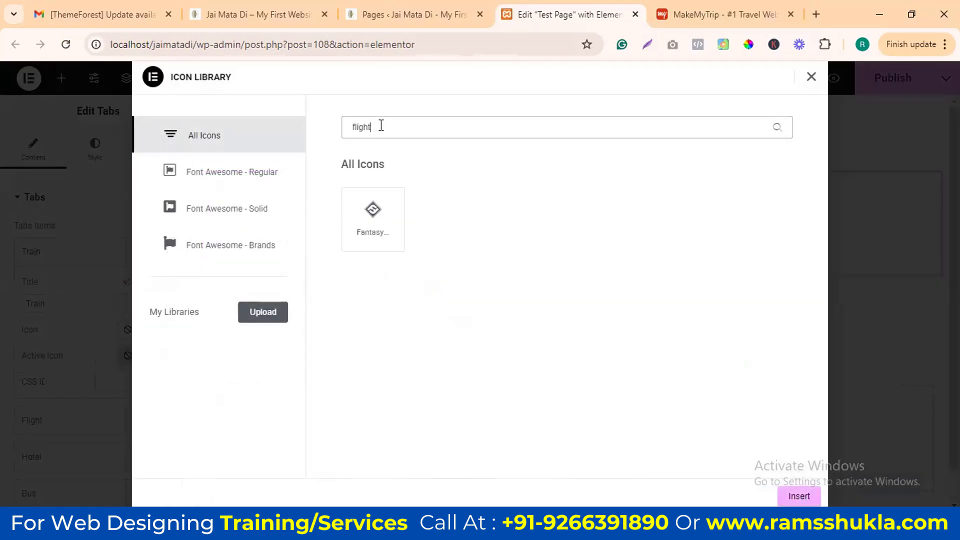
type("air")
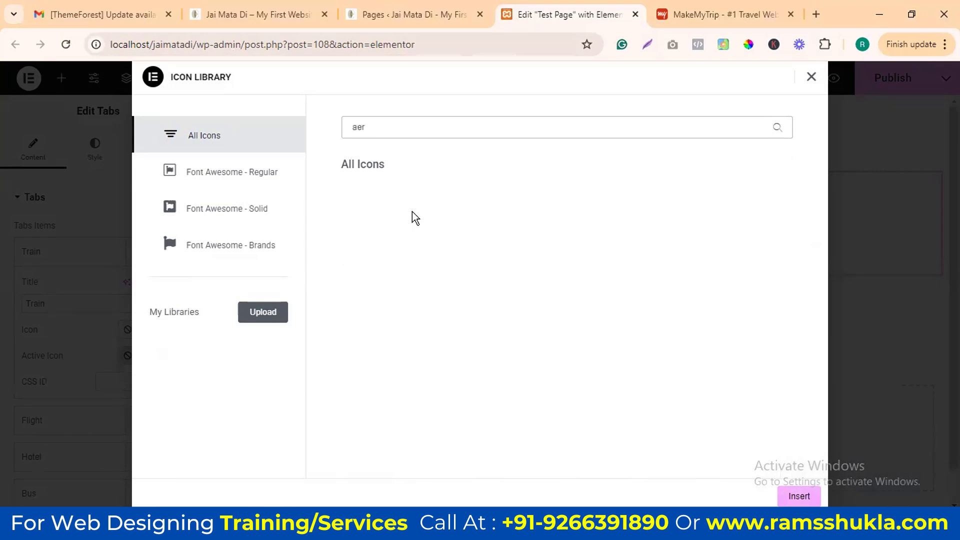
left_click(675, 238)
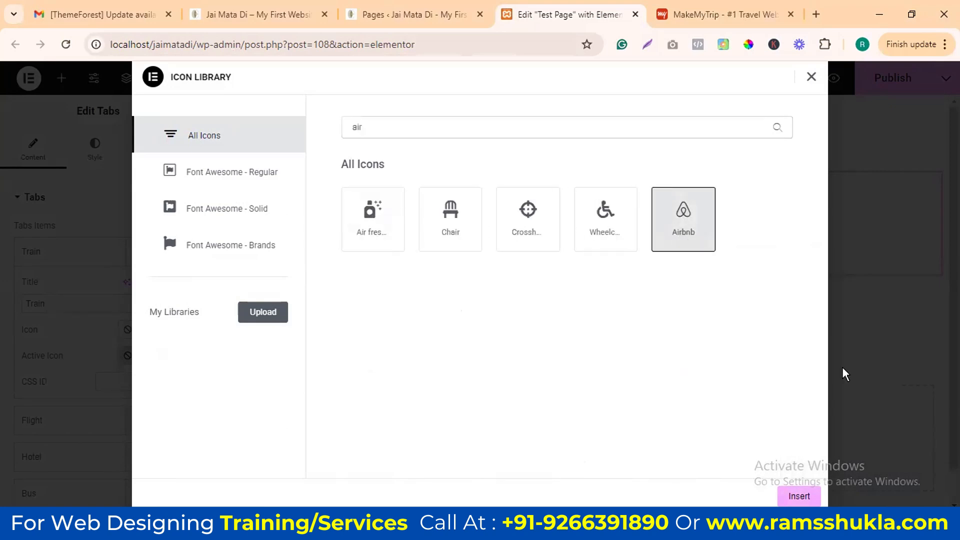
left_click(798, 496)
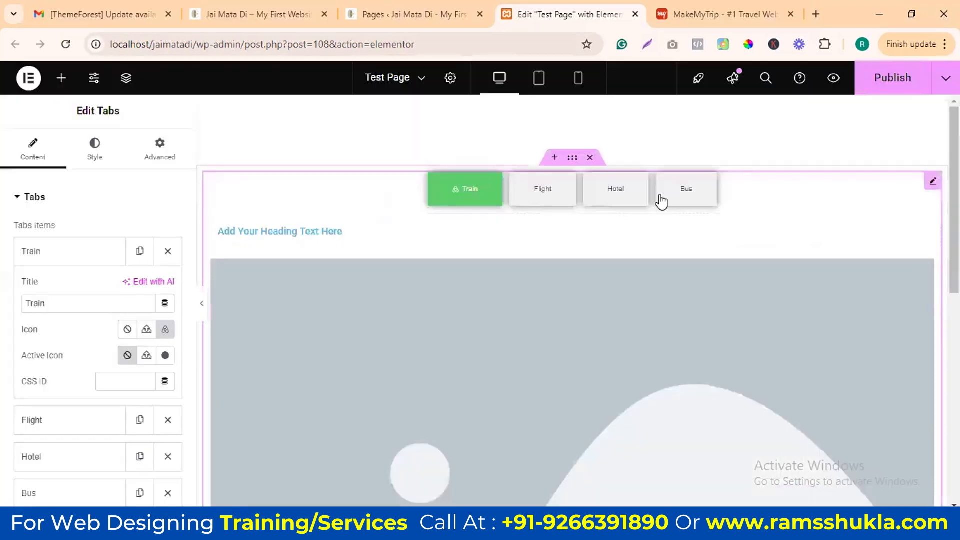
Step: Check the content of the Hotel, Flight and Train tabs and review the Train item's icon and CSS ID settings
left_click(620, 192)
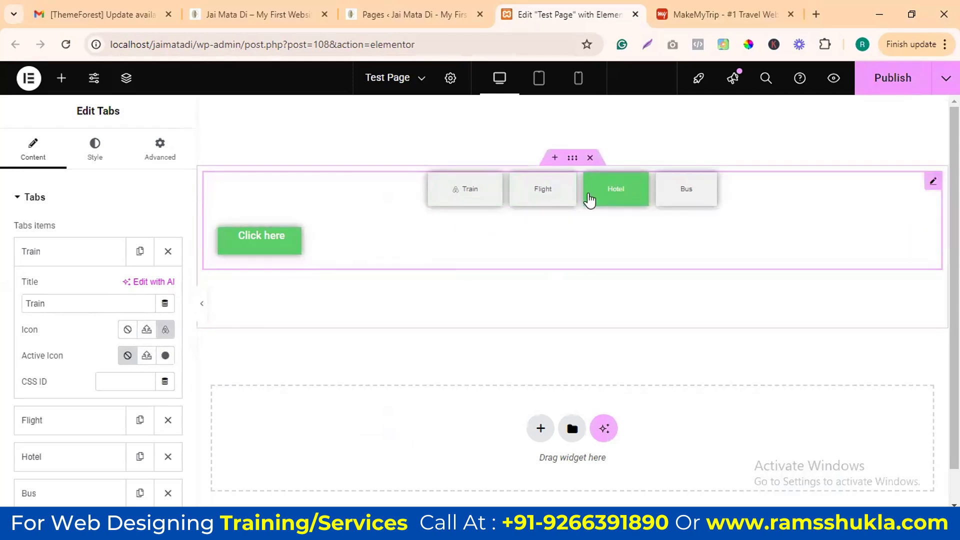
left_click(550, 201)
left_click(593, 198)
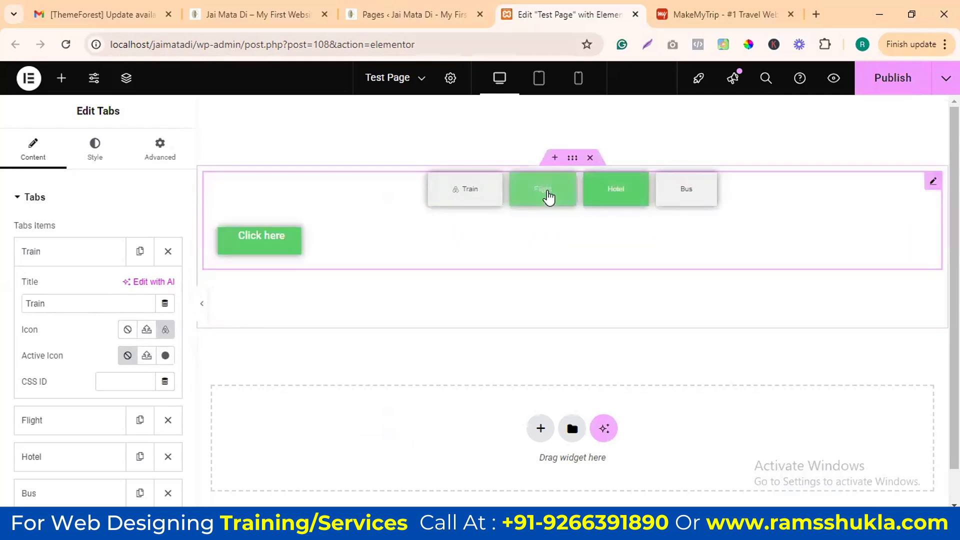
left_click(547, 197)
left_click(470, 195)
left_click(534, 199)
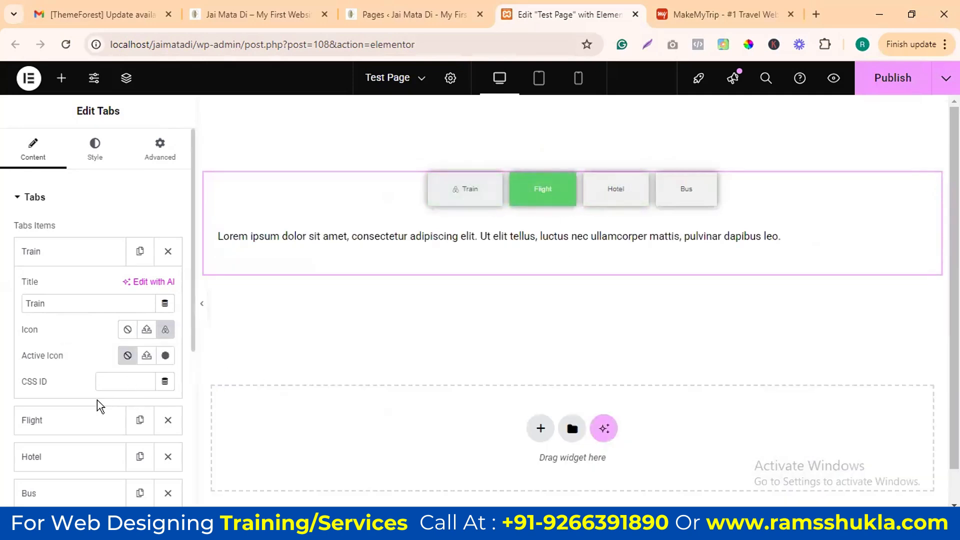
scroll(109, 380, "down", 1)
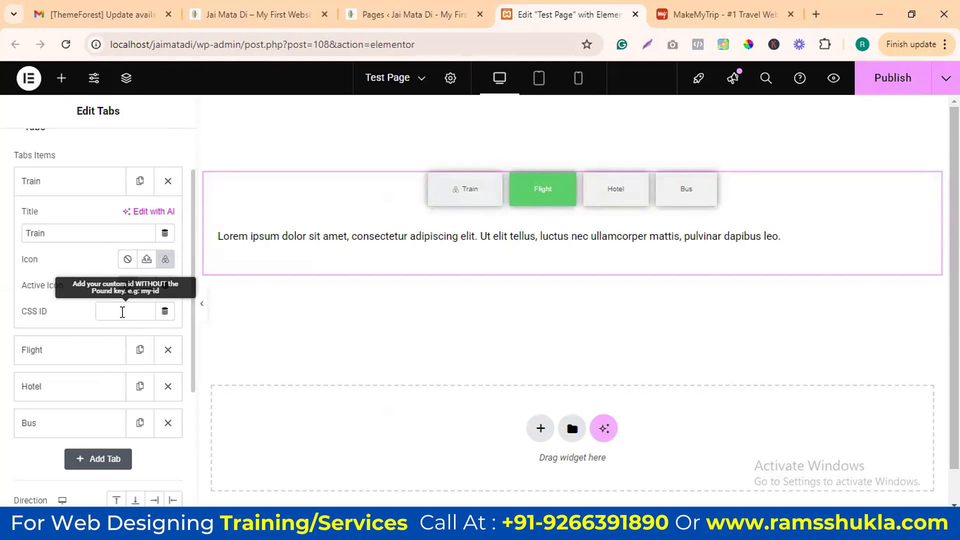
scroll(114, 315, "down", 2)
scroll(146, 325, "up", 3)
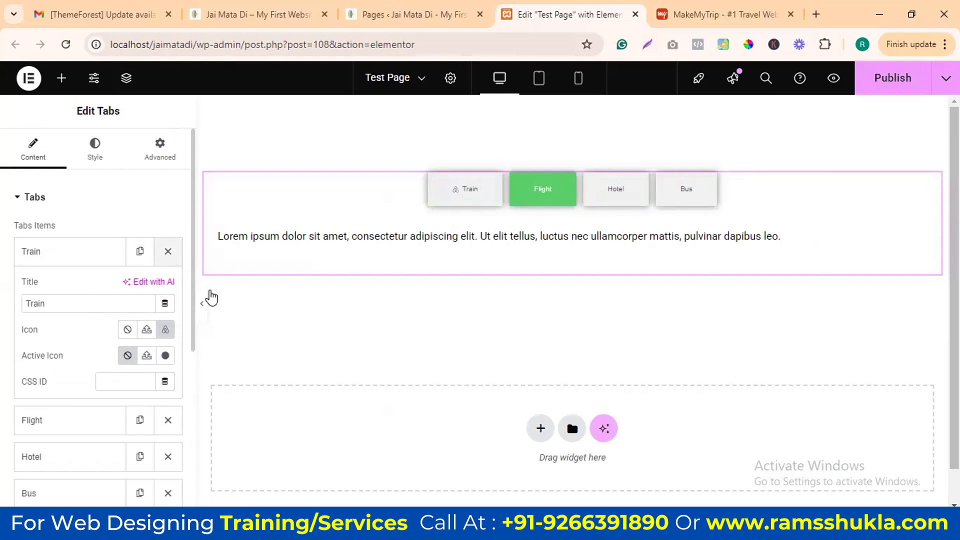
Step: Delete the Train tab item, set the tabs' direction to Below and preview the Flight, Hotel and Bus tabs
left_click(168, 251)
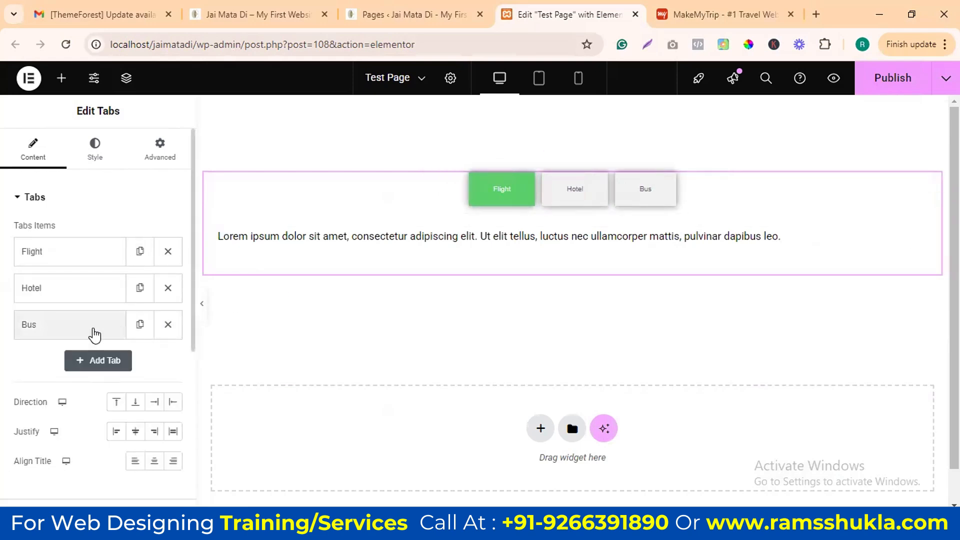
scroll(95, 335, "down", 2)
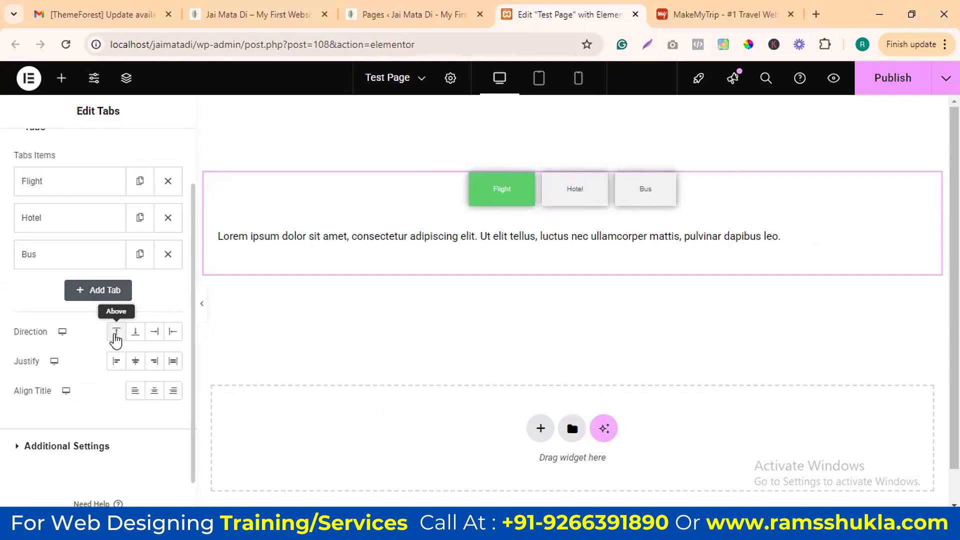
left_click(135, 334)
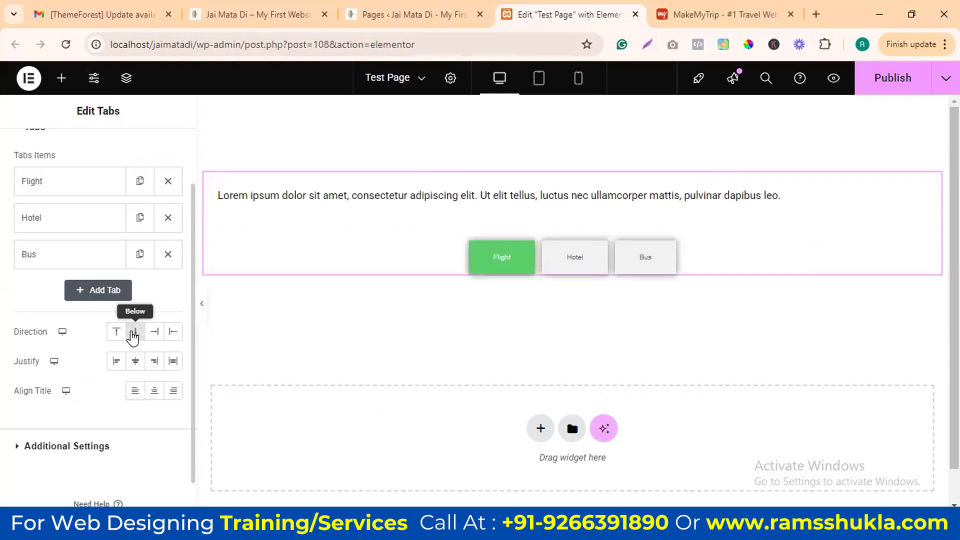
left_click(585, 253)
left_click(643, 261)
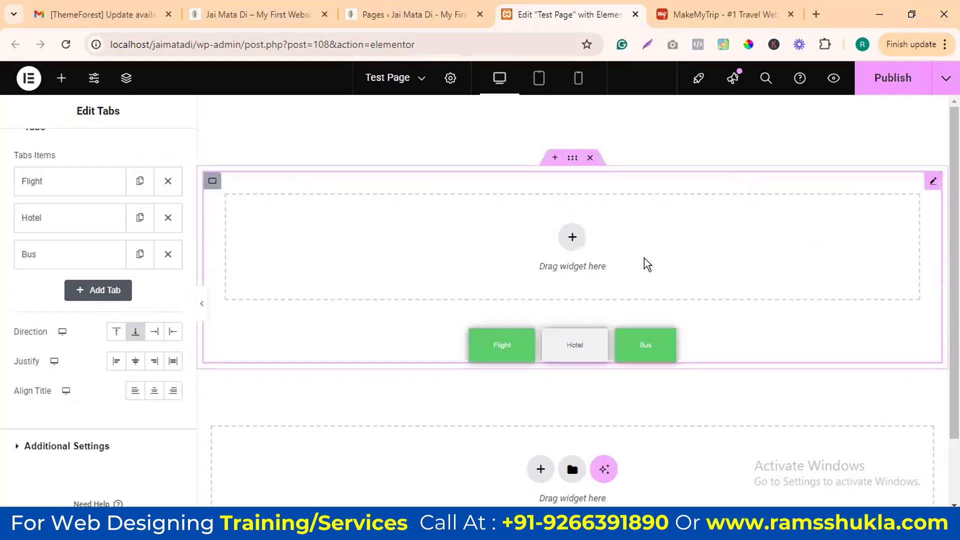
left_click(575, 339)
left_click(510, 258)
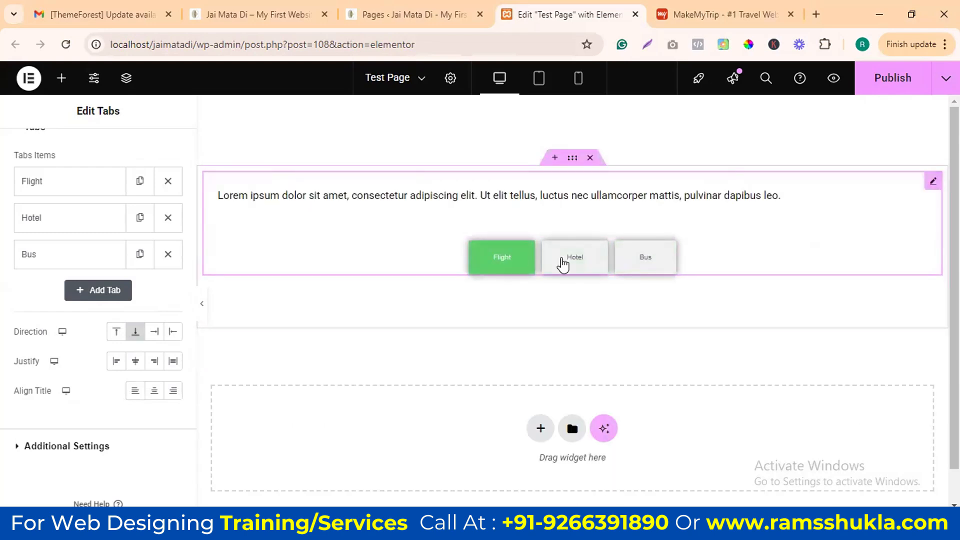
Step: Set the tabs' direction to After and preview the Hotel, Bus and Flight content in that layout
left_click(155, 335)
left_click(857, 235)
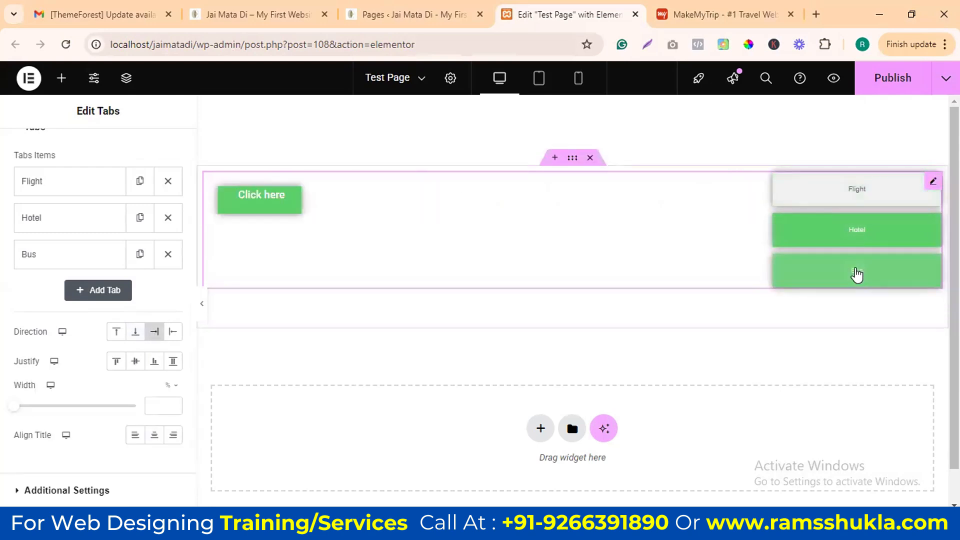
left_click(857, 275)
left_click(848, 233)
left_click(849, 198)
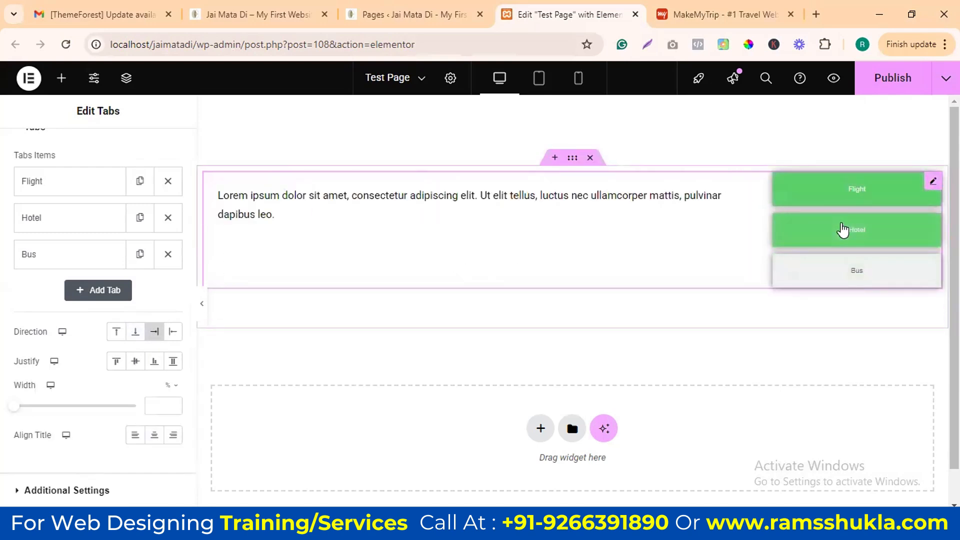
left_click(843, 230)
left_click(849, 268)
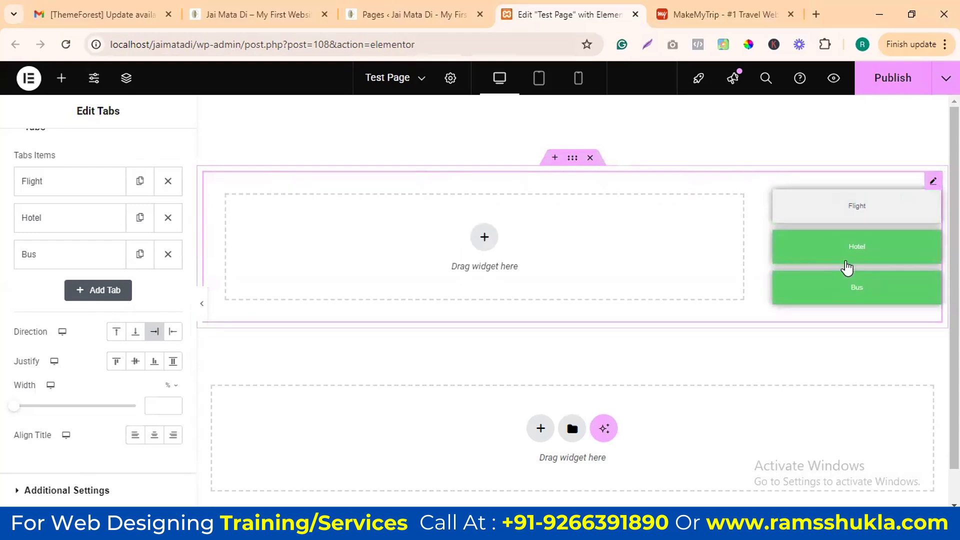
Step: Set the tabs' direction to Before and preview the Hotel and Flight content
left_click(175, 333)
left_click(329, 235)
left_click(325, 200)
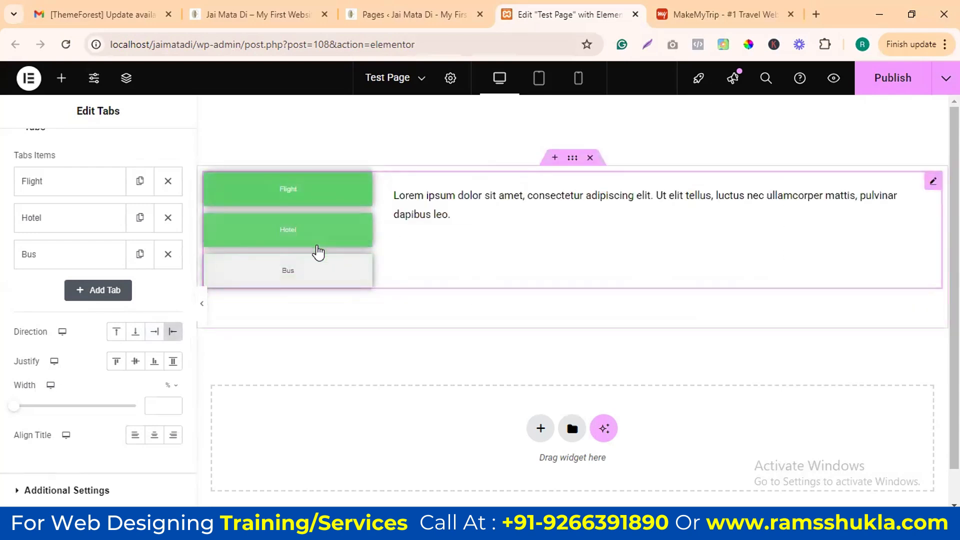
Step: Add a single-column container to the empty Bus tab and place an Image widget in it
left_click(319, 267)
left_click(660, 237)
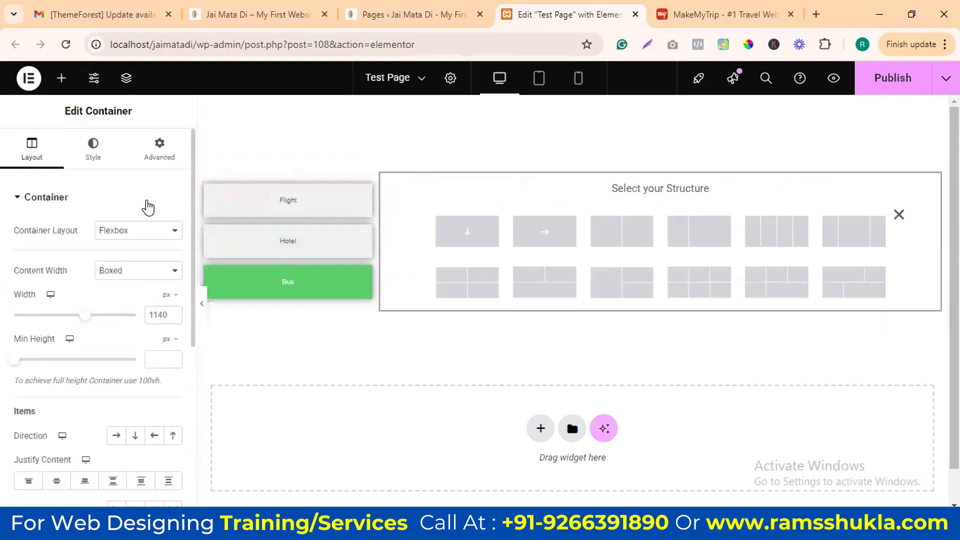
left_click(493, 248)
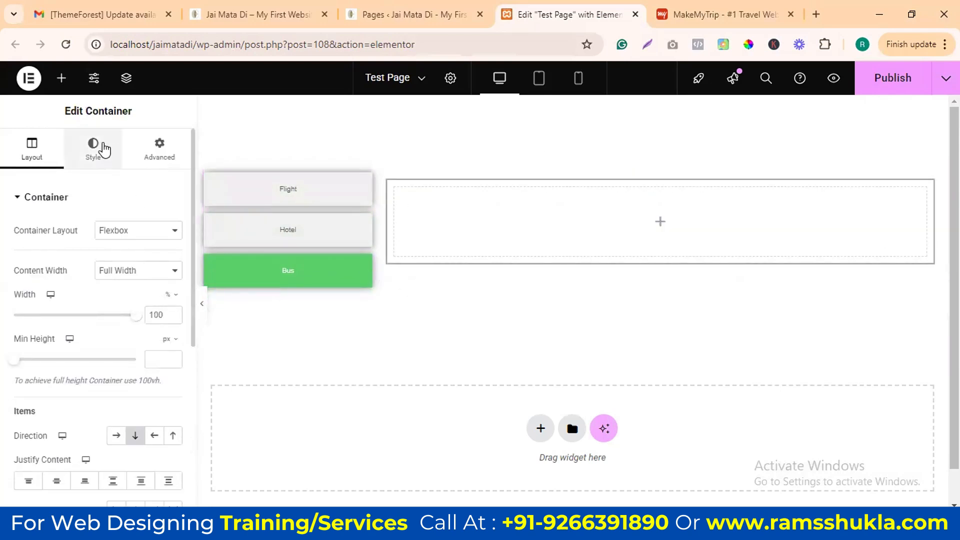
left_click(61, 78)
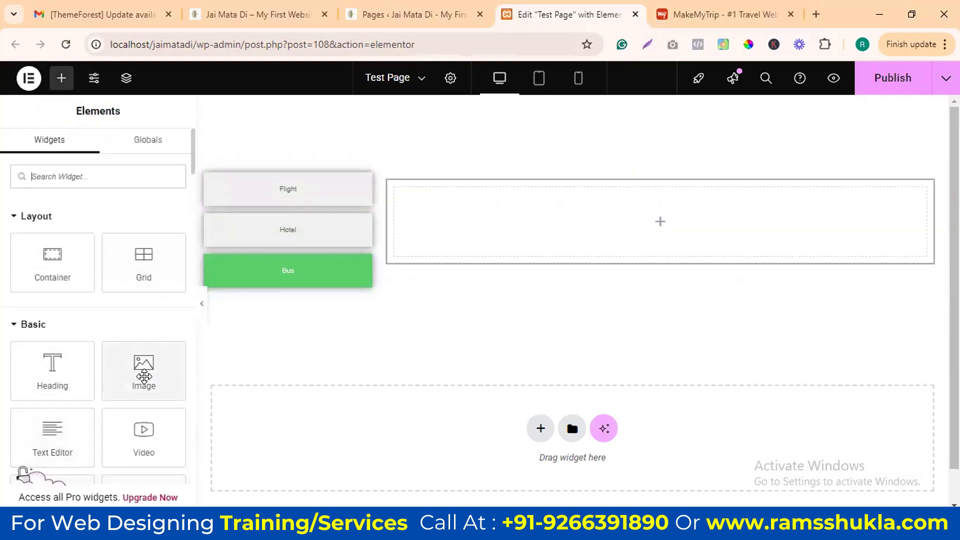
left_click_drag(143, 372, 565, 245)
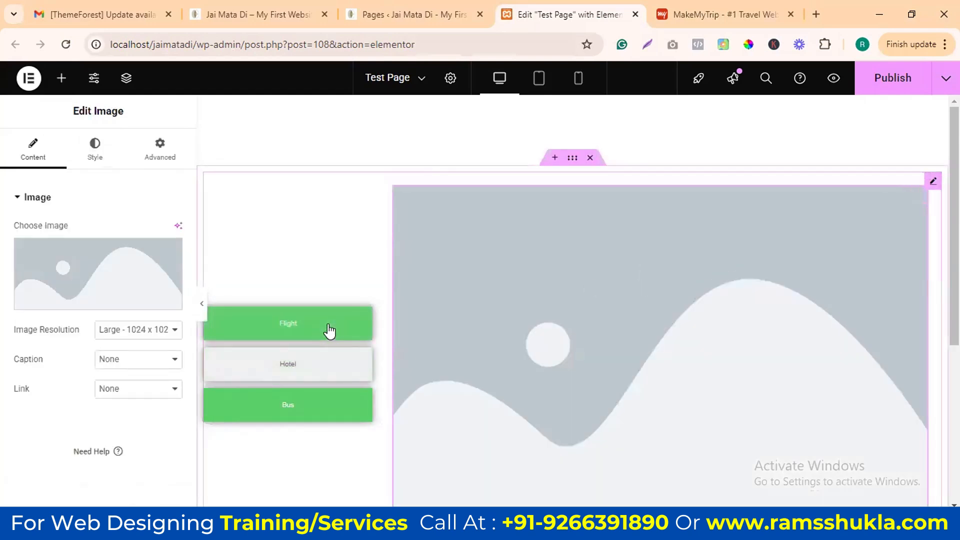
Step: Compare the tabs' content and replace the Bus tab's placeholder with the yellow "happy monday" coffee cup picture
left_click(328, 329)
left_click(351, 239)
left_click(333, 278)
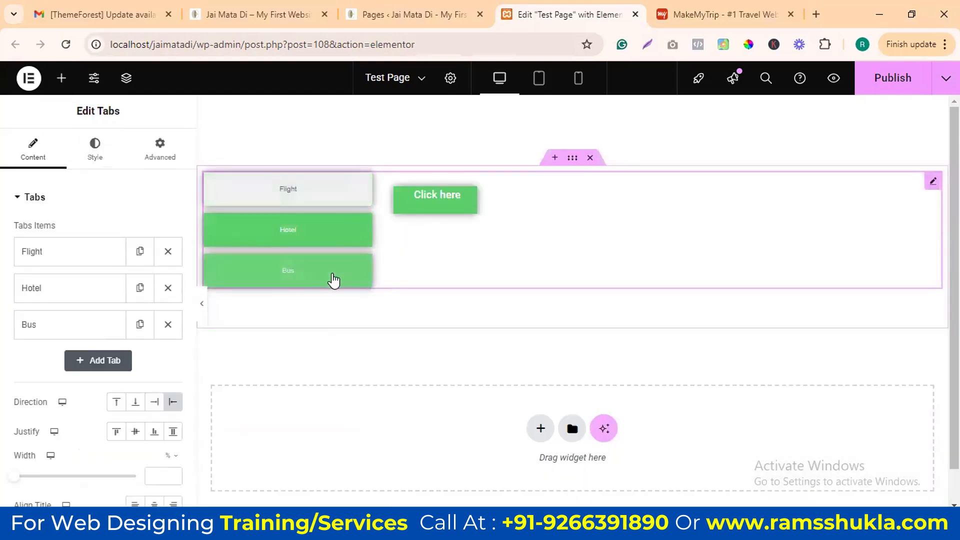
left_click(584, 341)
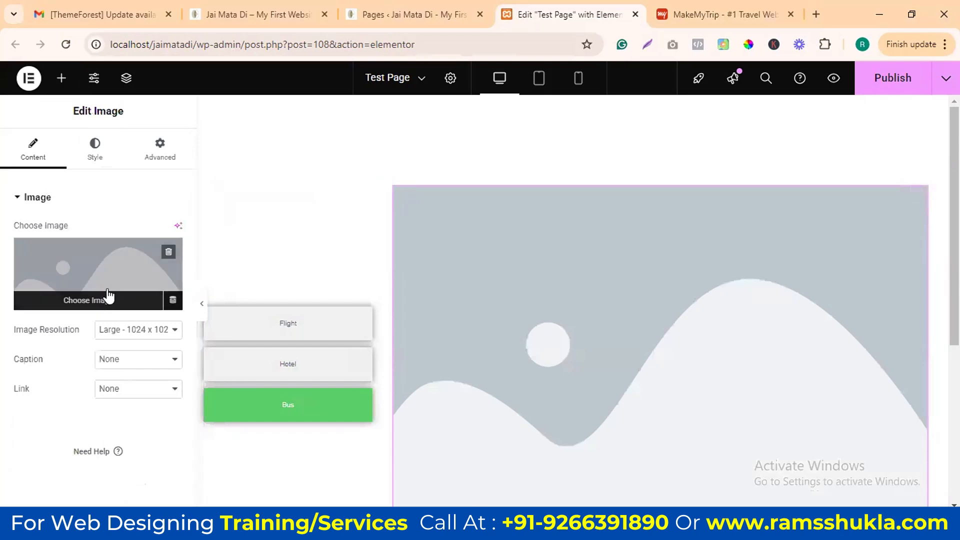
left_click(110, 295)
key("Escape")
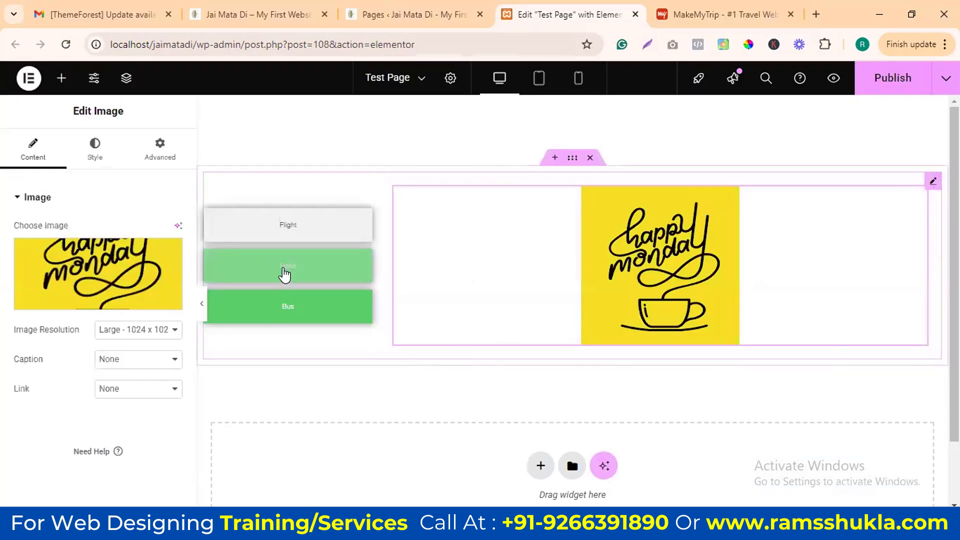
Step: From the Hotel tab, set the tabs' justification to Center, try direction Below and set the direction to Above
left_click(333, 282)
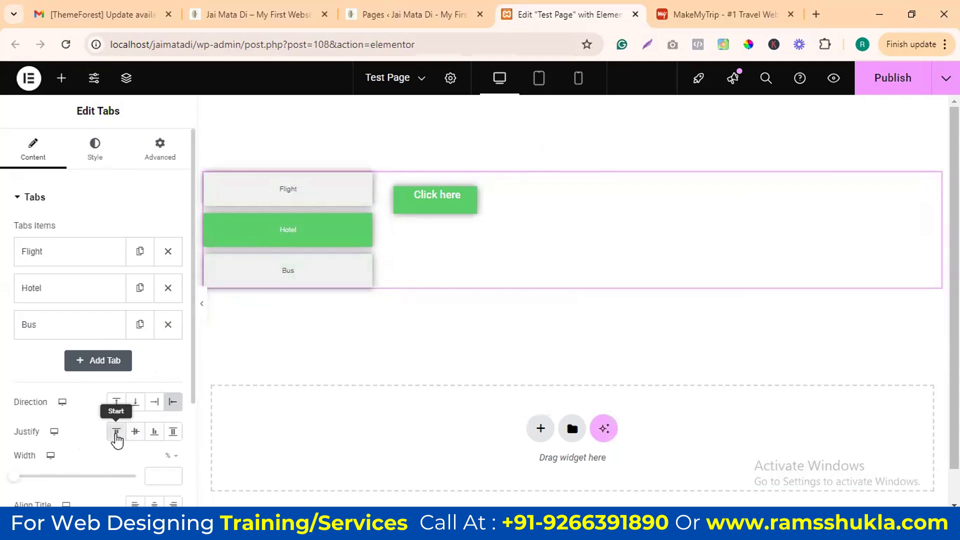
left_click(134, 433)
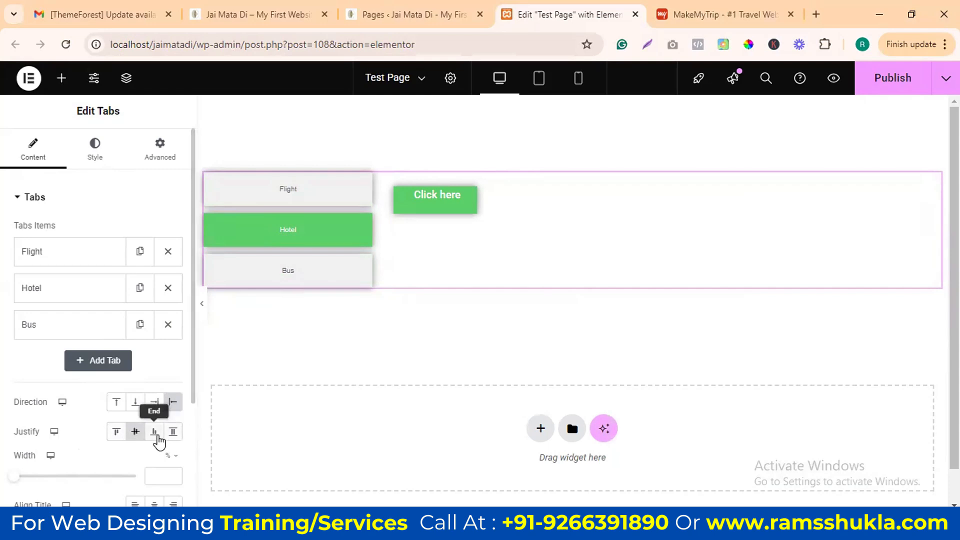
left_click(139, 401)
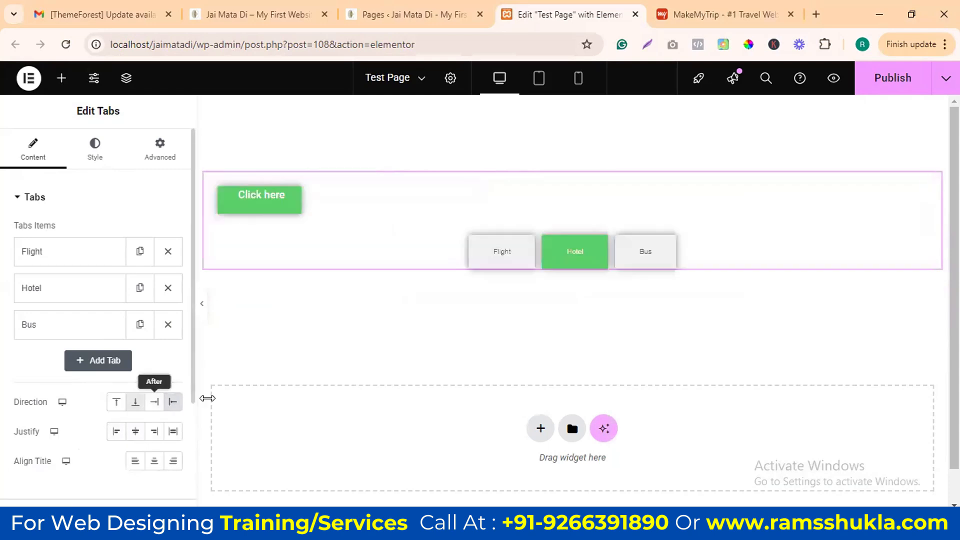
left_click(116, 401)
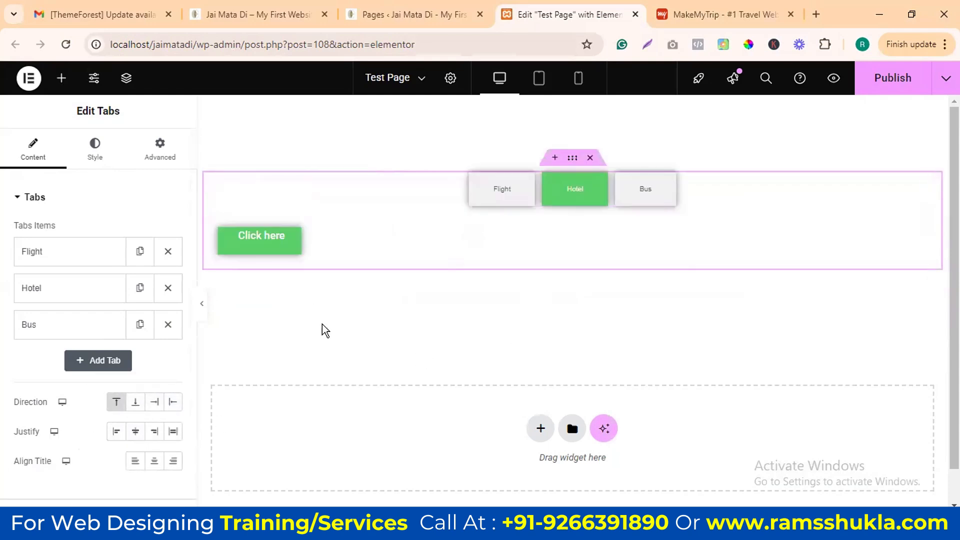
Step: Try justifying the tabs to Start, Center, End and Stretch in turn
left_click(116, 432)
left_click(135, 431)
left_click(154, 431)
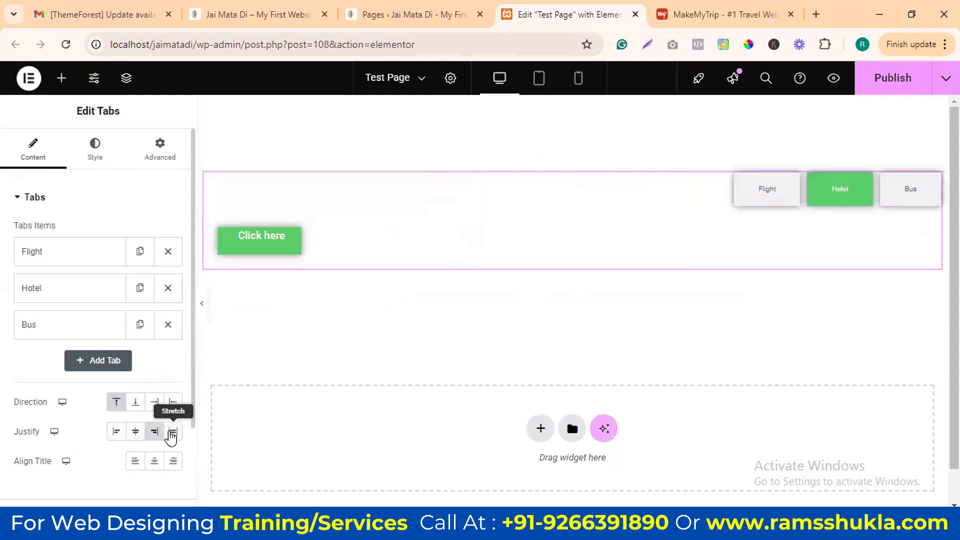
left_click(173, 433)
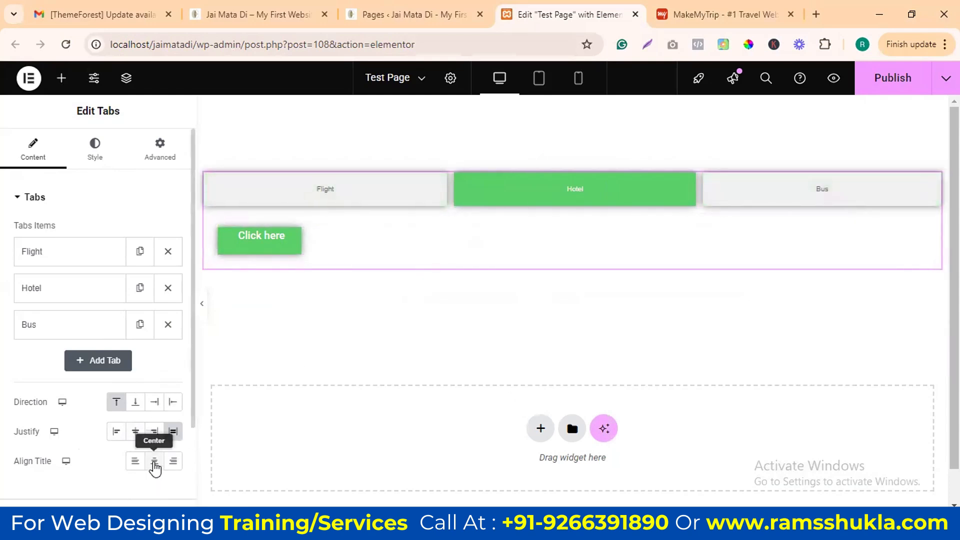
Step: Compare Start and End alignment for the tab titles, and set the title alignment to Center
left_click(134, 461)
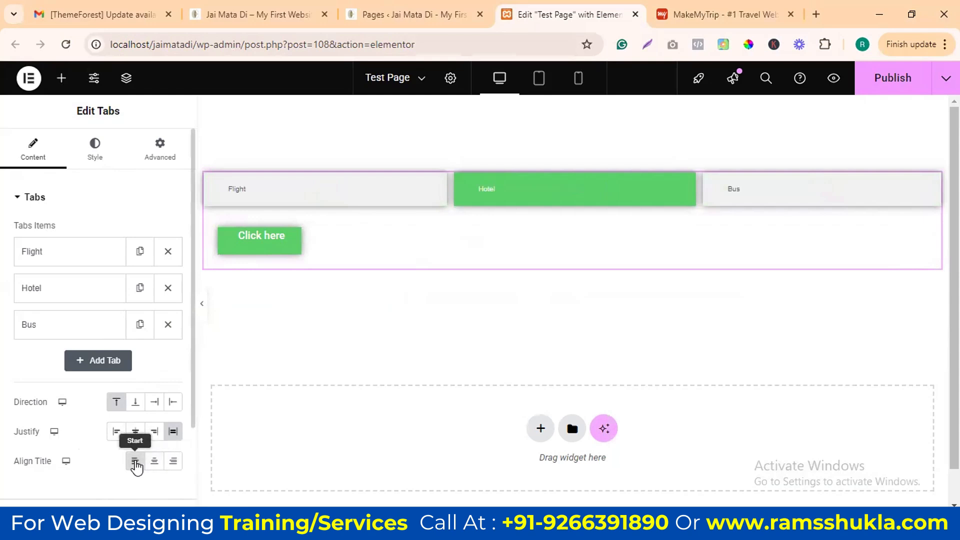
left_click(173, 462)
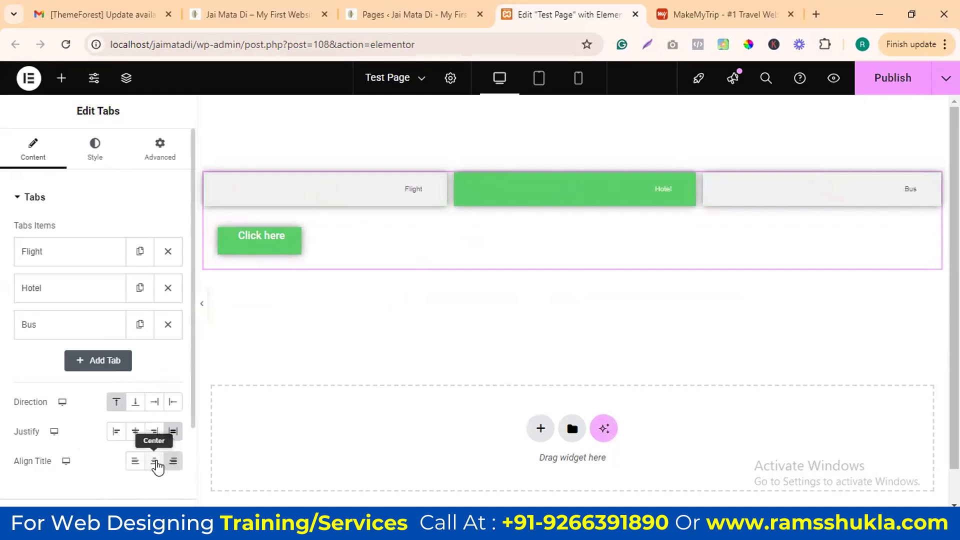
left_click(154, 461)
Step: Review the additional Horizontal Scroll and Breakpoint settings, and set the tabs' justification to Center
scroll(122, 400, "down", 2)
left_click(98, 447)
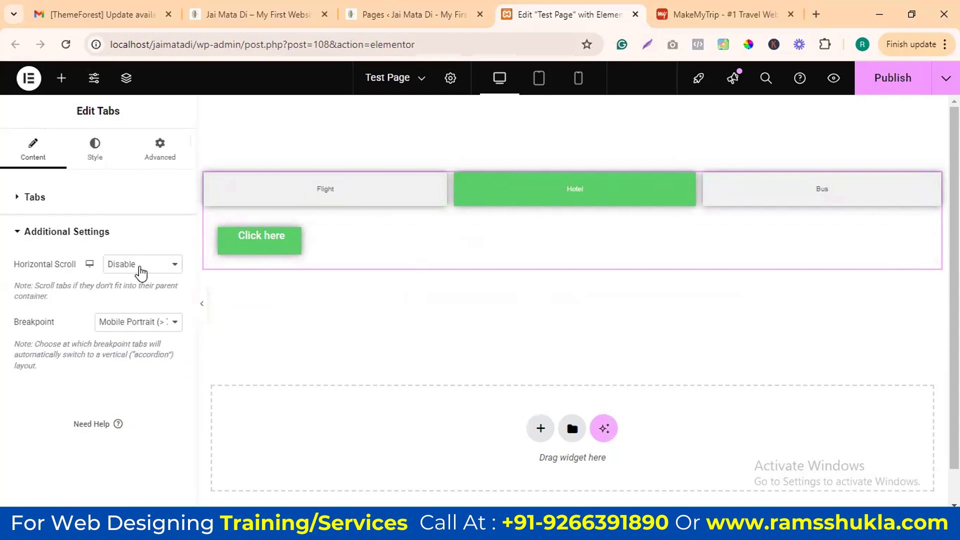
left_click(31, 231)
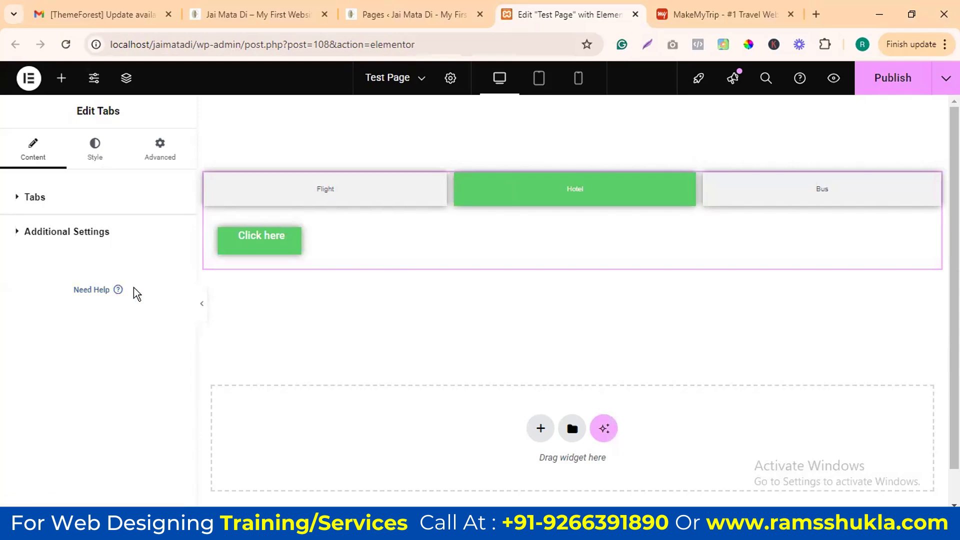
left_click(100, 231)
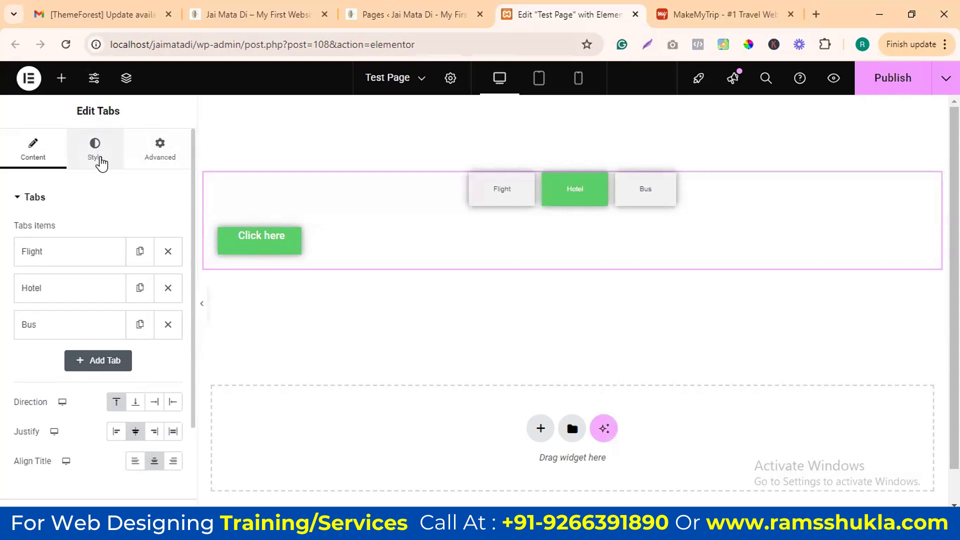
Step: Set the gap between tabs to 23 px and the distance from content to 73 px, previewing the Bus and Flight tabs
left_click(97, 150)
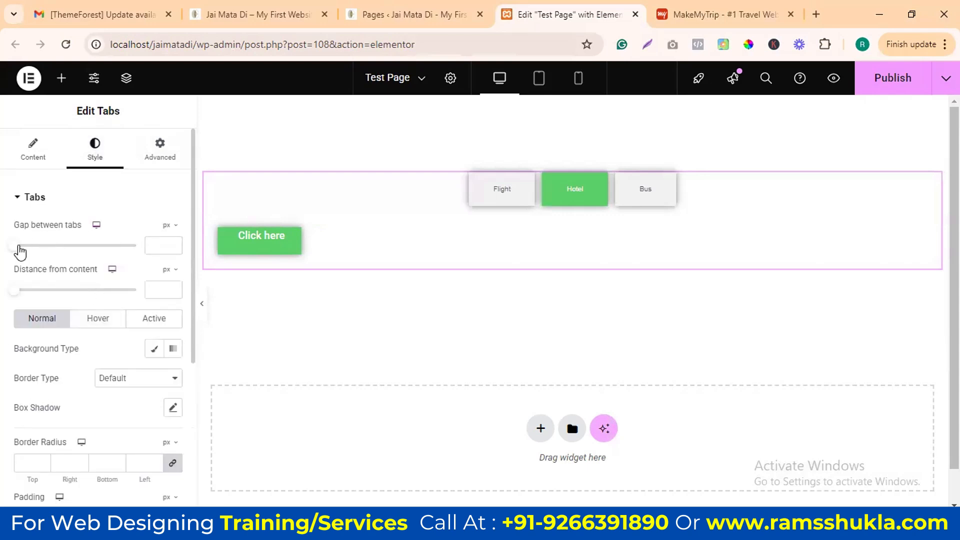
mouse_move(18, 252)
left_mouse_down()
mouse_move(44, 255)
mouse_move(21, 251)
left_mouse_up()
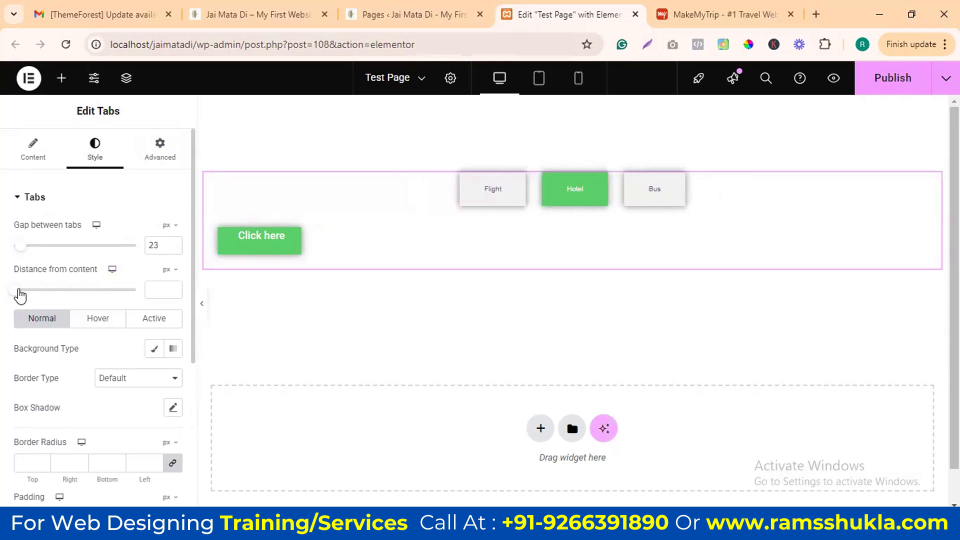
mouse_move(20, 296)
left_mouse_down()
mouse_move(55, 290)
mouse_move(39, 295)
left_mouse_up()
left_click(633, 202)
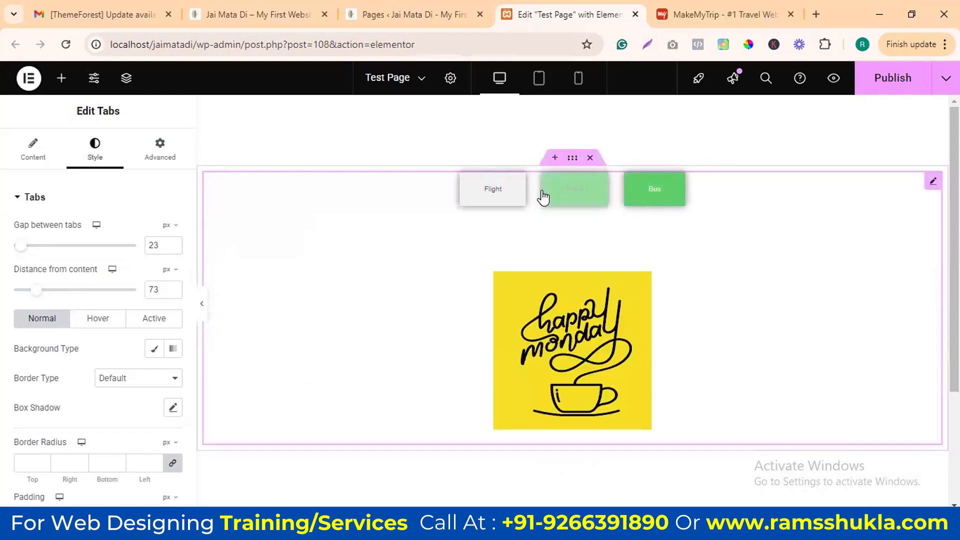
left_click(500, 194)
Step: Reduce the distance from content to 25 px and preview the Hotel and Bus tabs
left_click_drag(37, 291, 24, 293)
left_click(575, 200)
left_click(673, 203)
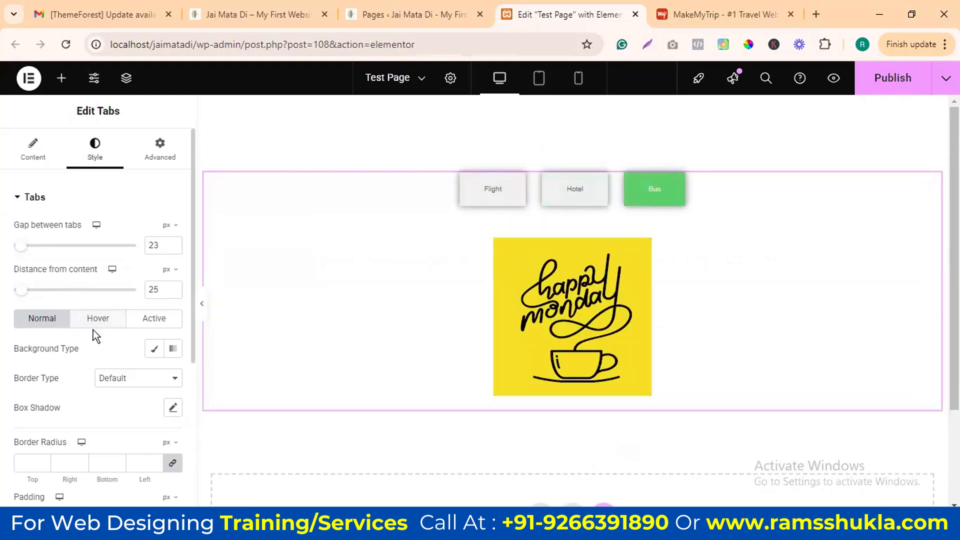
Step: Set the background color of the tabs' hover state to blue #242DA3
scroll(93, 330, "down", 2)
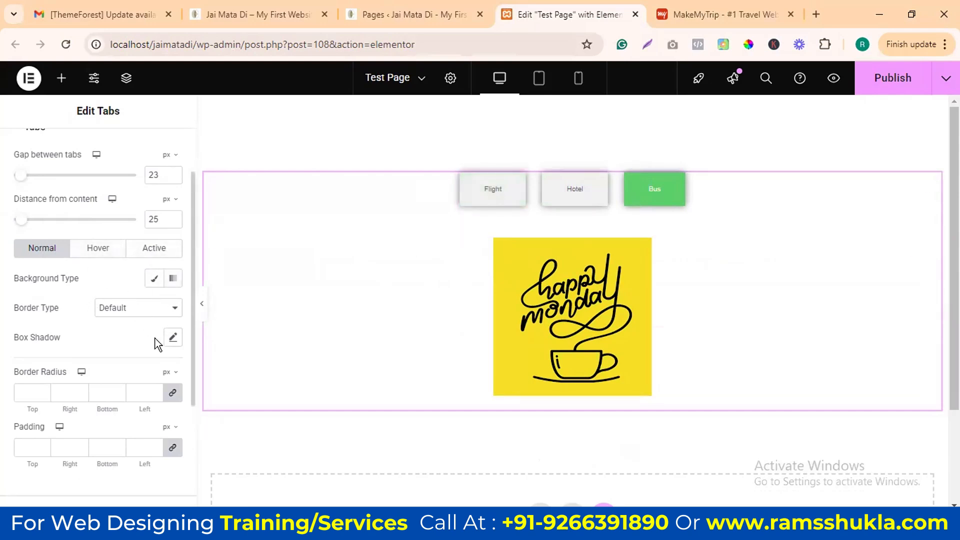
left_click(97, 250)
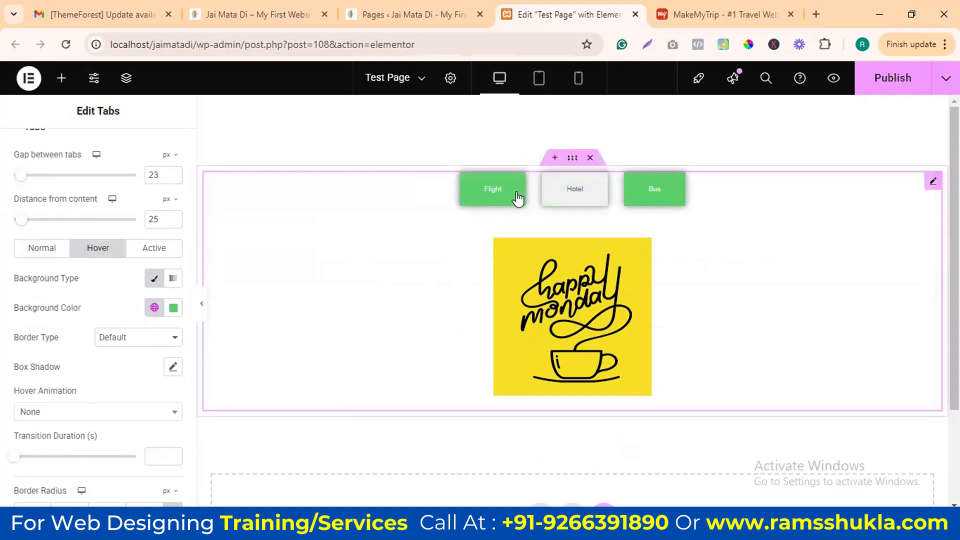
left_click(173, 307)
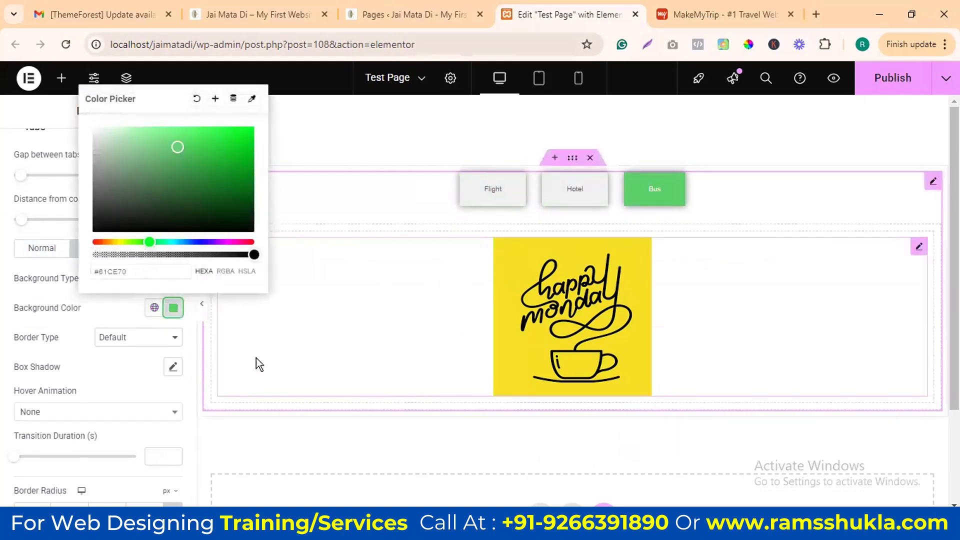
left_click(198, 243)
left_click(218, 163)
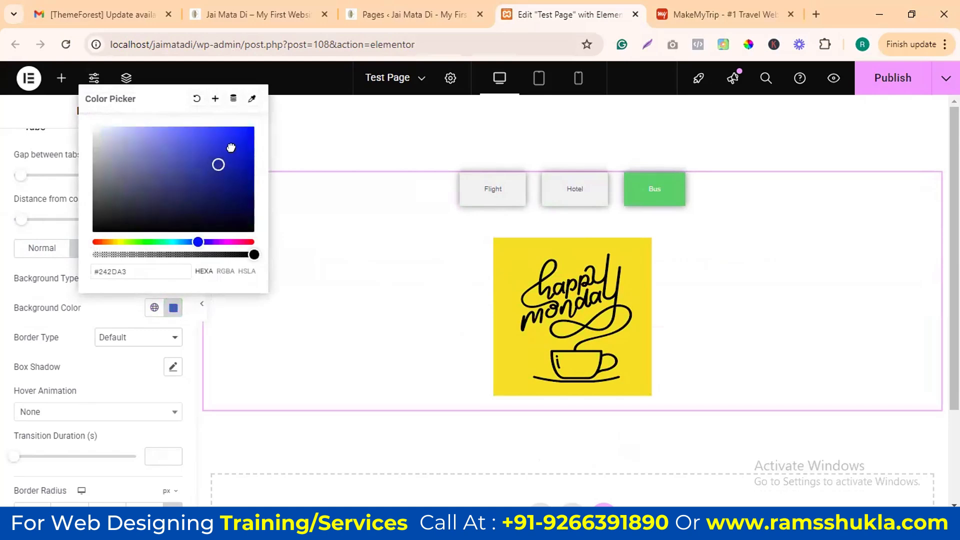
Step: Change the tabs' hover background color to brighter blue #1C29CE and close the color picker
left_click(232, 147)
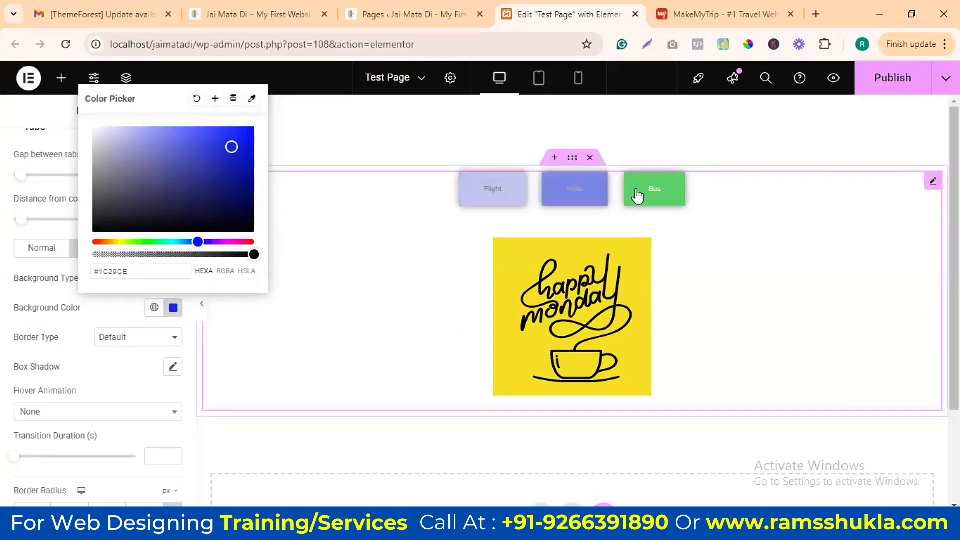
left_click(255, 308)
left_click(107, 147)
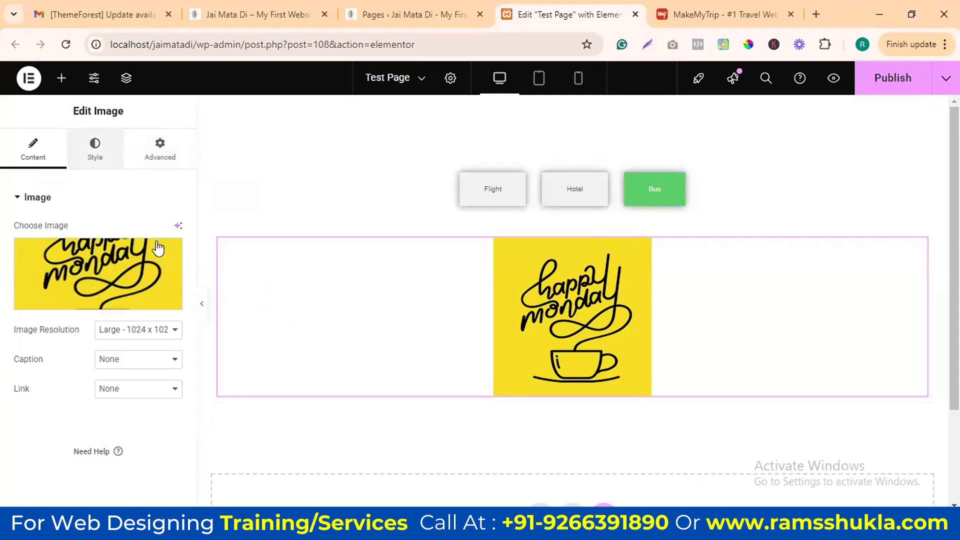
Step: Set the background color of the Tabs widget's active state to magenta #C41196
left_click(561, 185)
left_click(154, 318)
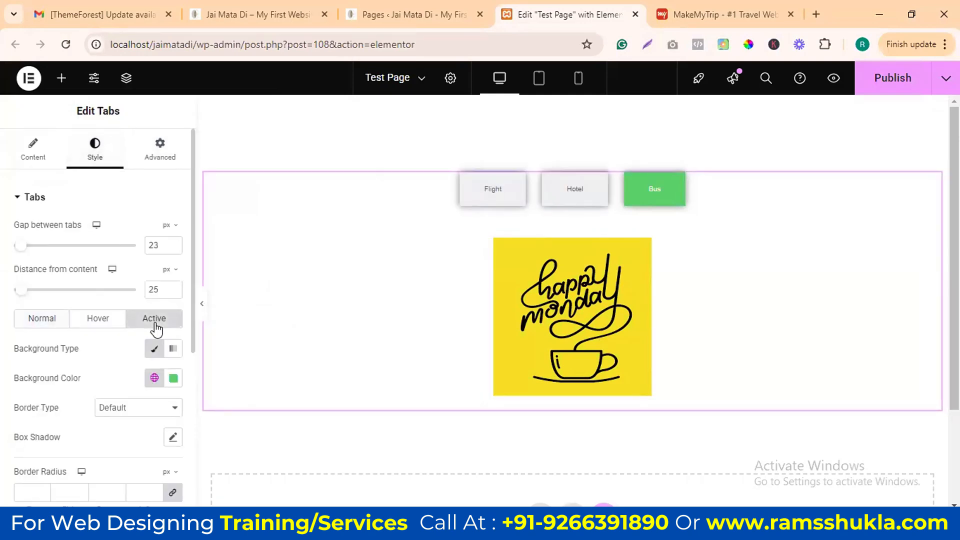
left_click(173, 378)
left_click_drag(216, 311, 233, 312)
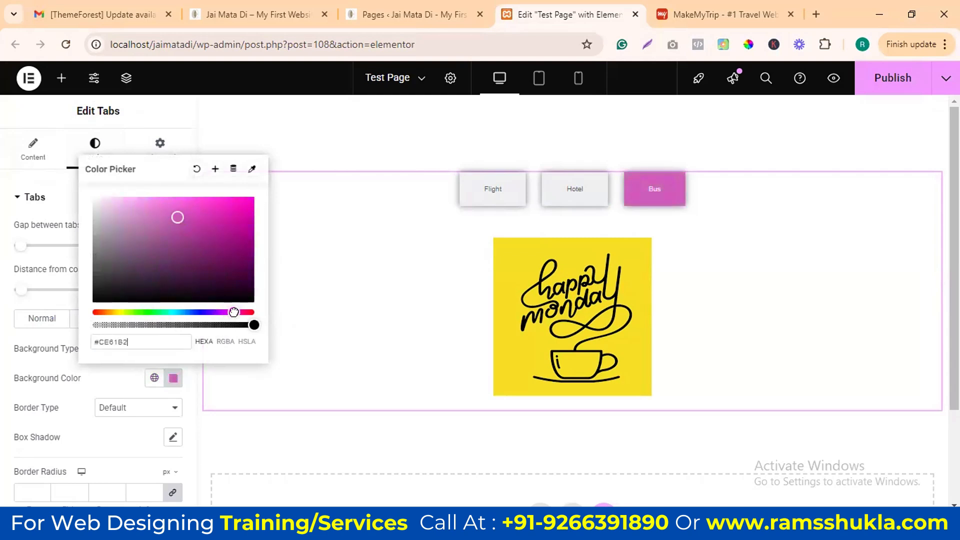
left_click_drag(231, 224, 239, 201)
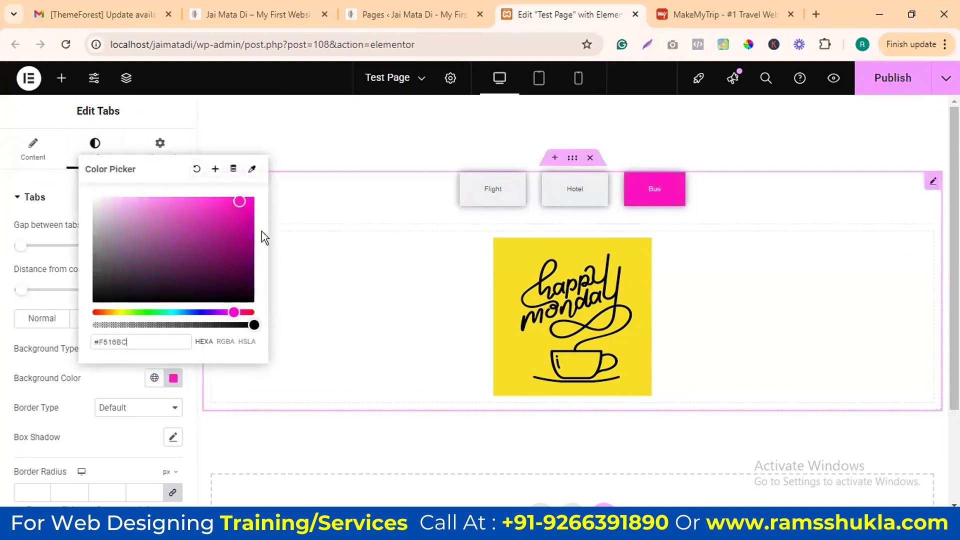
left_click(239, 221)
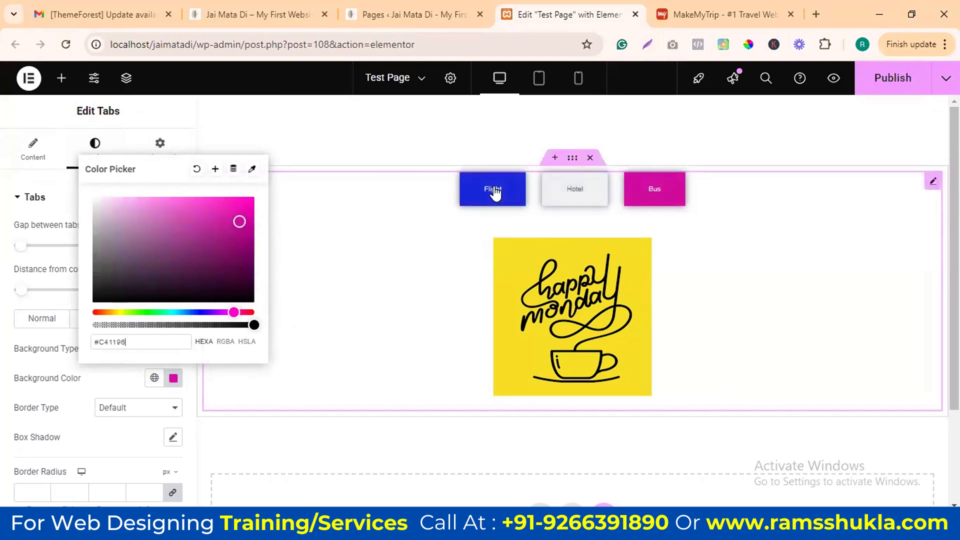
Step: Preview the Flight and Hotel tabs and clear the active state's custom background
left_click(515, 194)
left_click(550, 194)
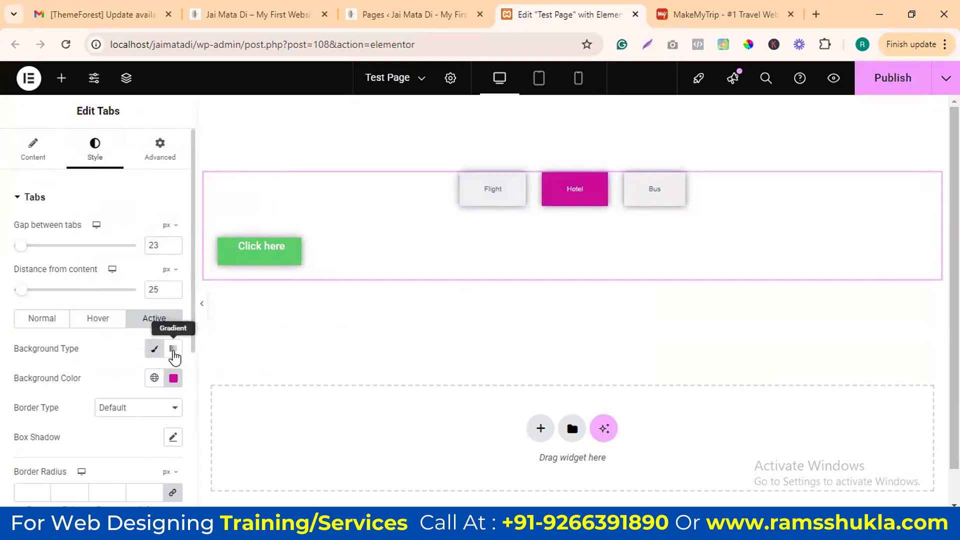
left_click(154, 350)
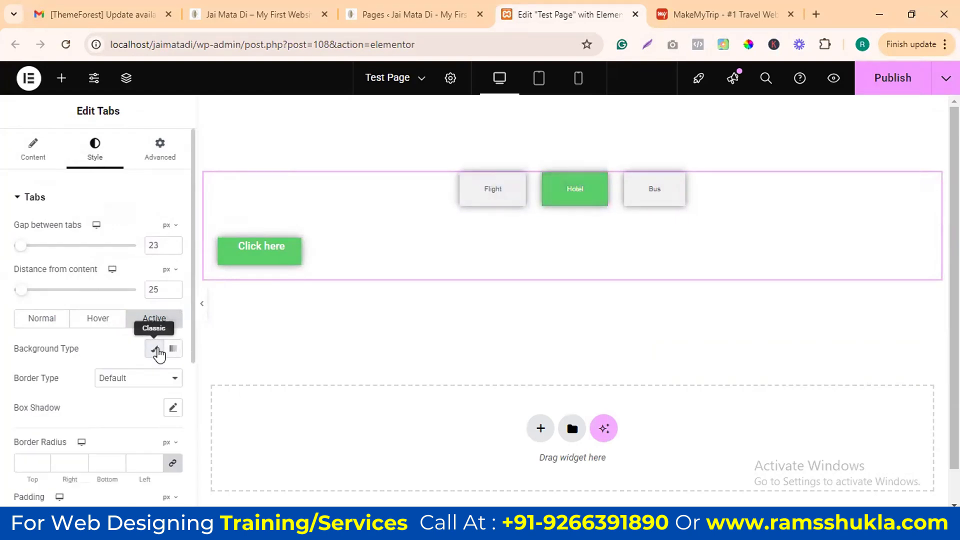
Step: Try a border radius of 25 px on the tabs, with padding of 0, 10 and 50 px on all sides
scroll(144, 373, "down", 2)
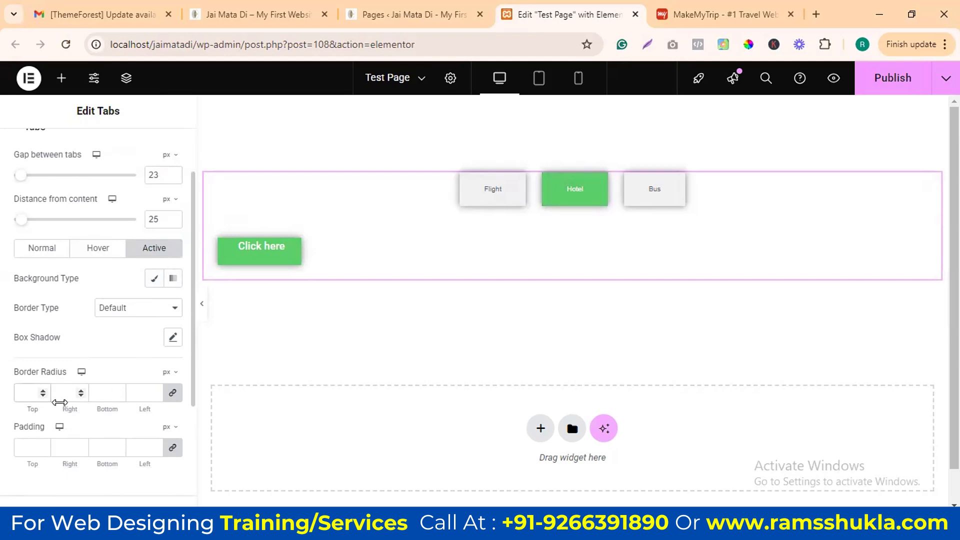
type("5")
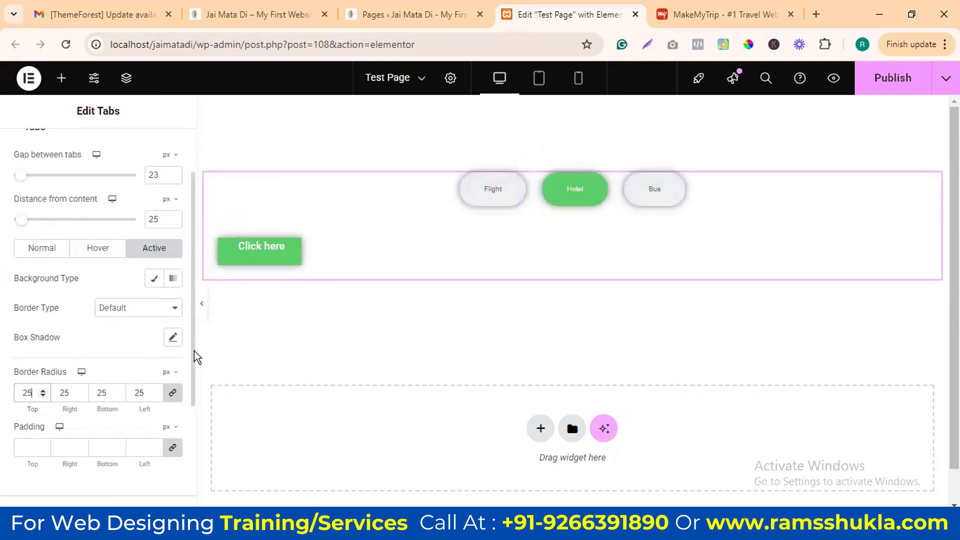
scroll(94, 421, "down", 2)
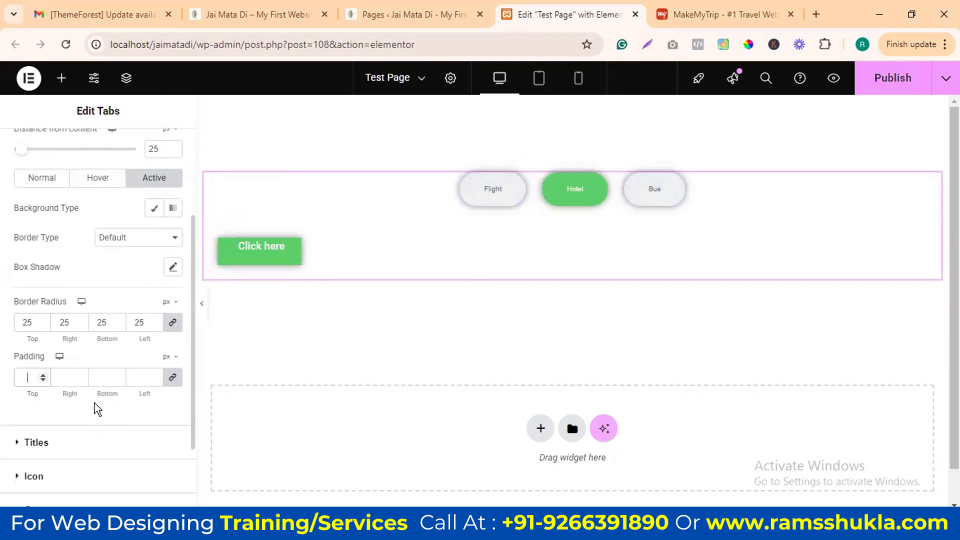
type("0")
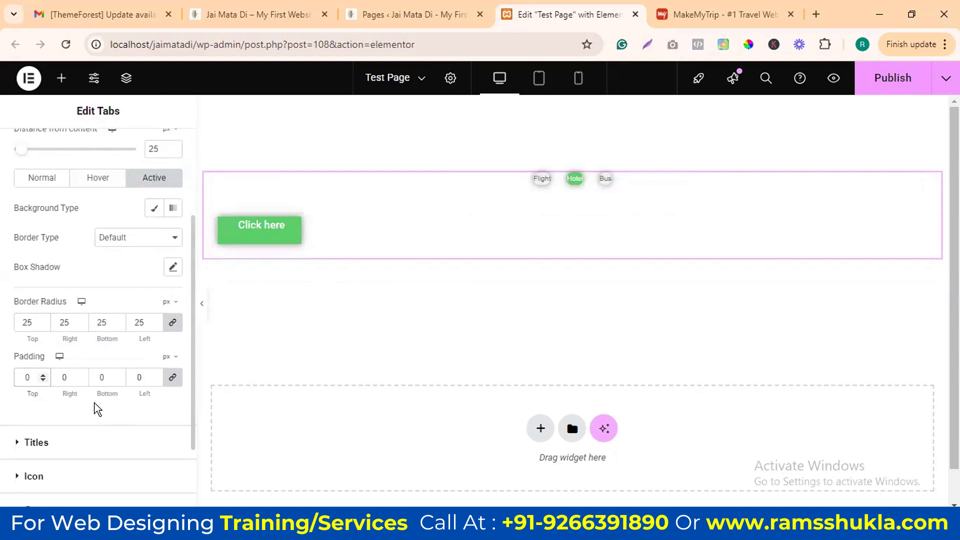
key("BackSpace")
type("10")
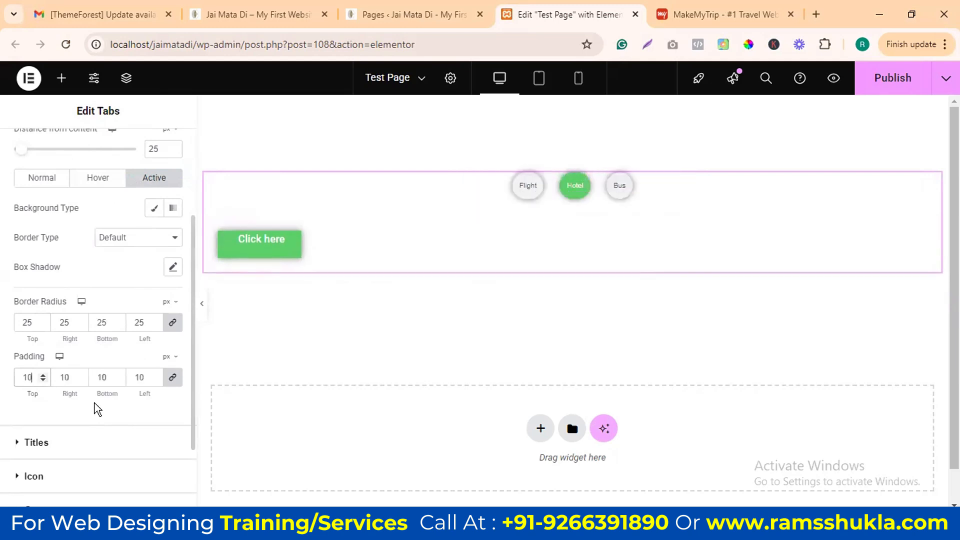
type("50")
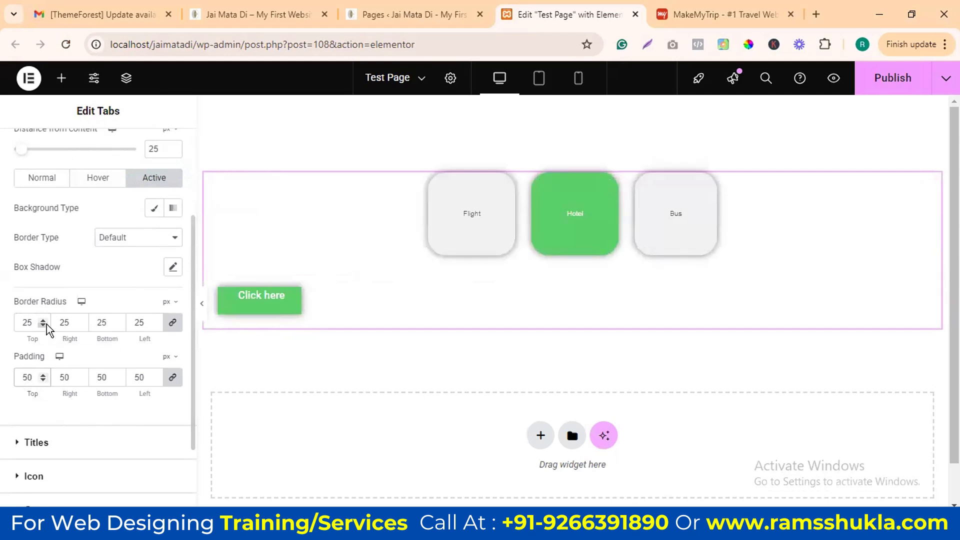
Step: Set the tabs' border radius to 0 px and their padding to 10 px on all sides
double_click(28, 322)
type("0")
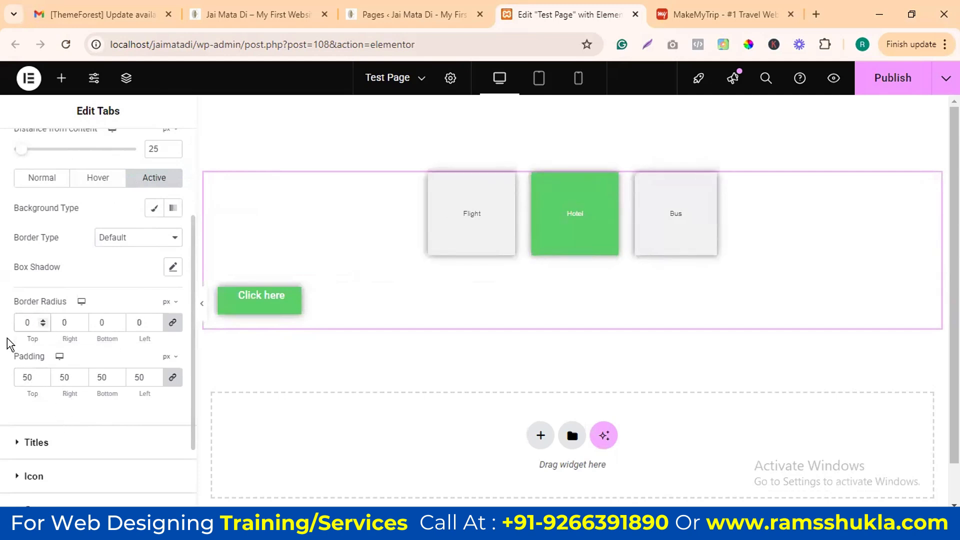
double_click(27, 377)
type("10")
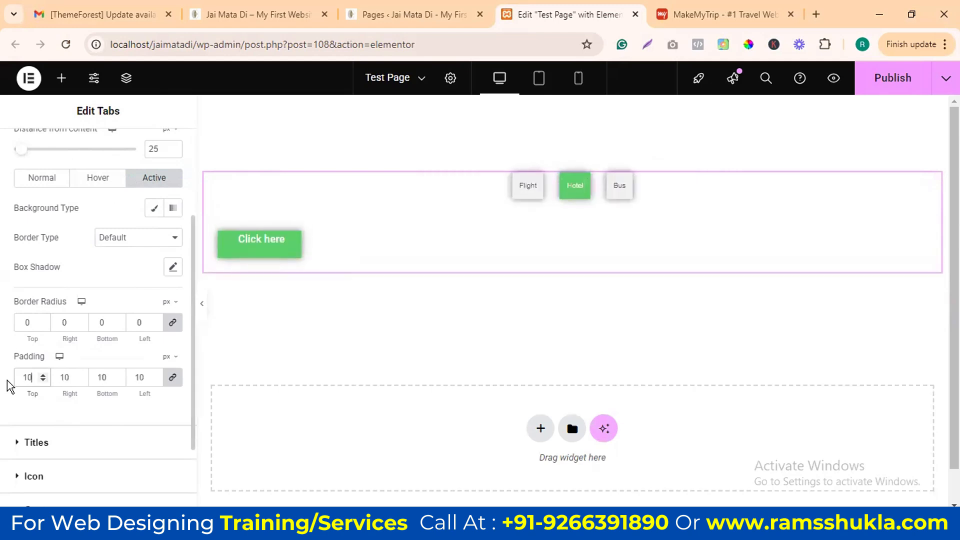
Step: Set the tab titles' typography to a size of 28 px and a weight of 300 (Light)
left_click(79, 446)
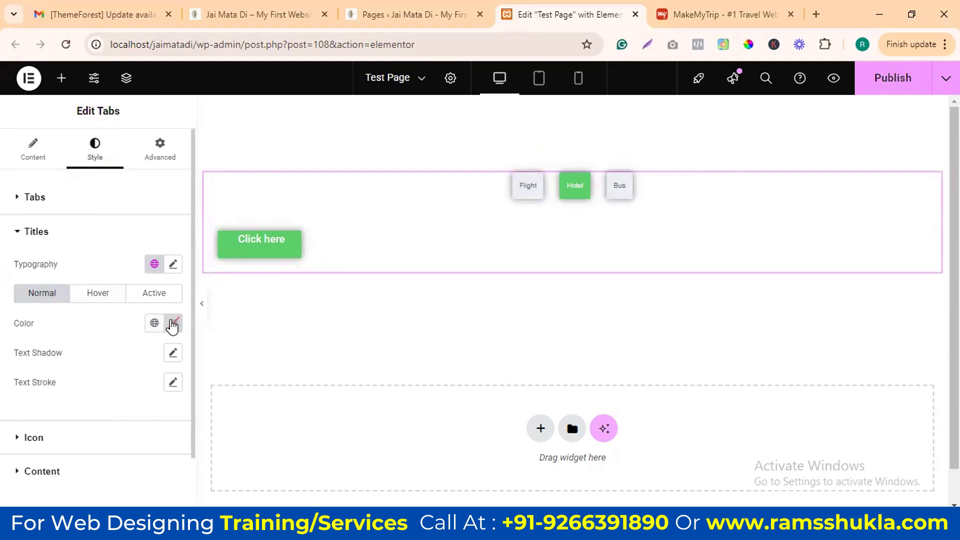
left_click(98, 300)
left_click(156, 299)
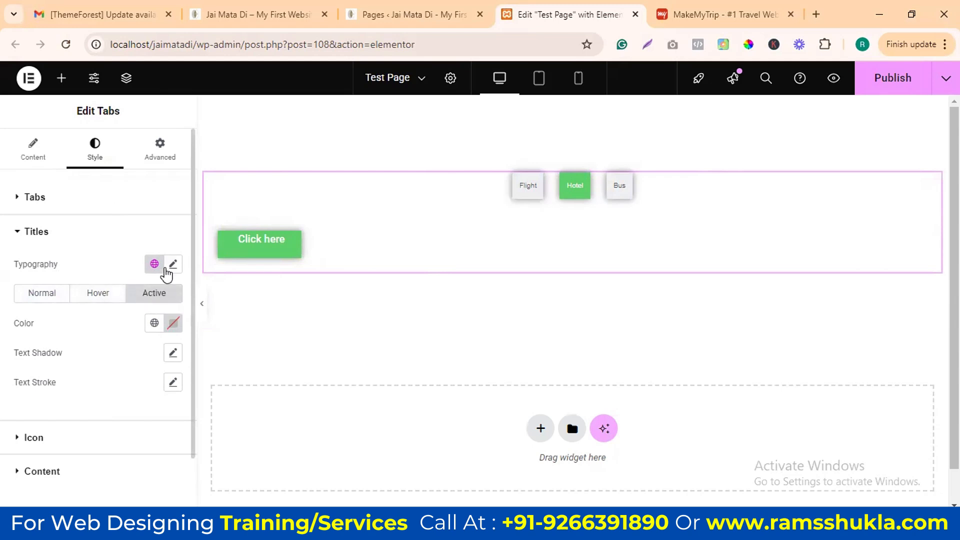
left_click(174, 264)
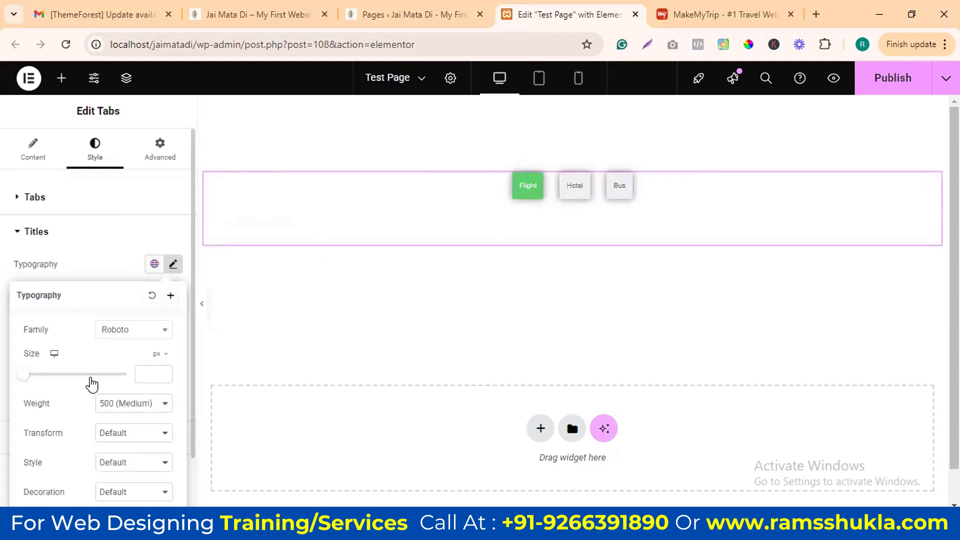
left_click_drag(25, 375, 40, 384)
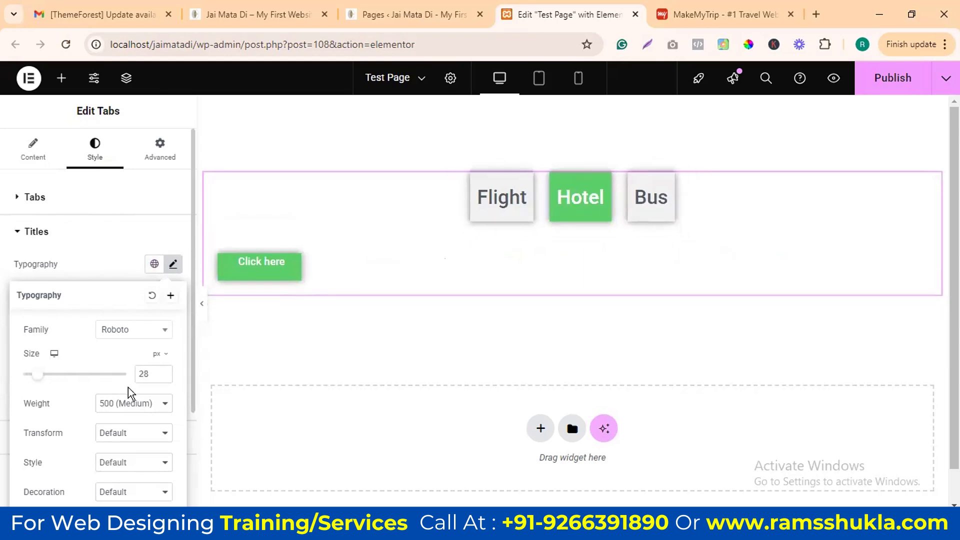
scroll(186, 330, "down", 1)
left_click(125, 334)
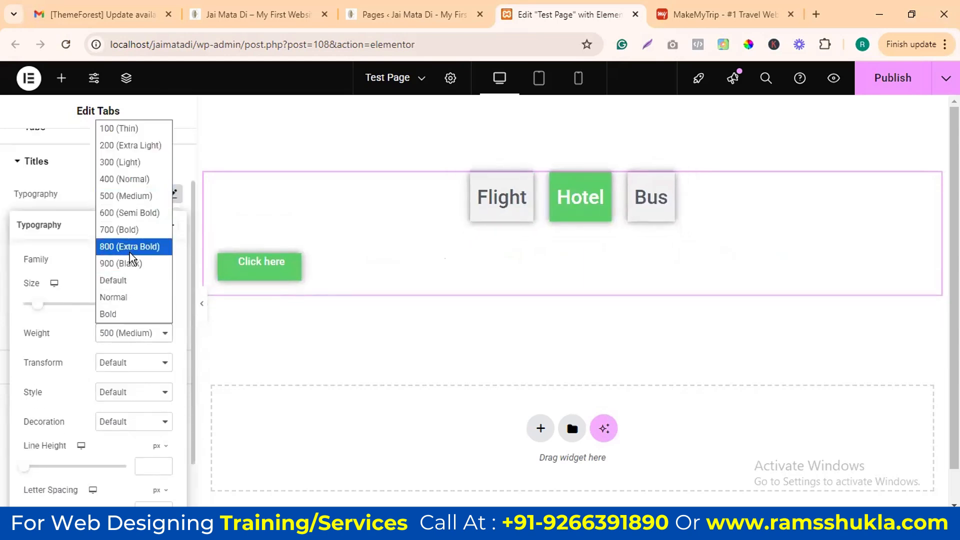
left_click(137, 167)
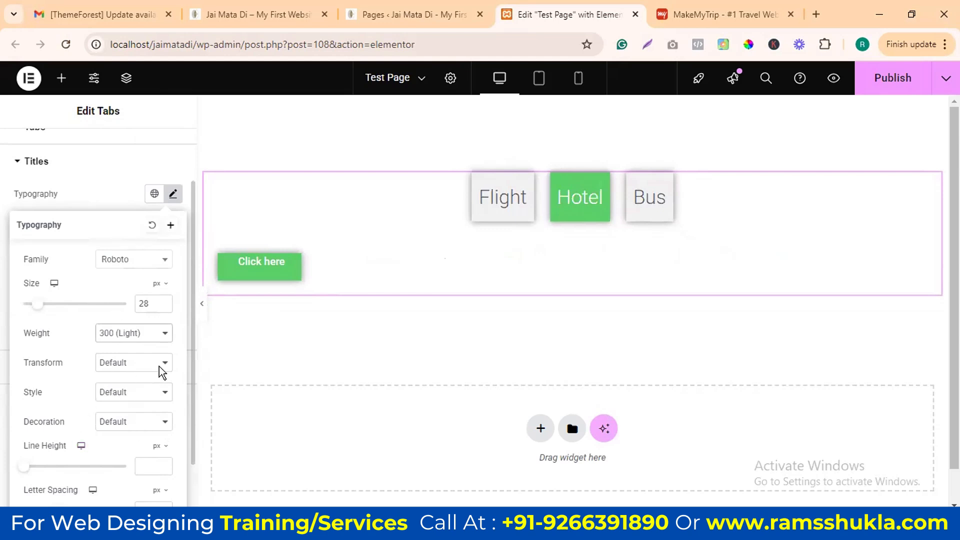
Step: Set the tab titles' text transform to Uppercase and preview the Flight tab
scroll(159, 366, "down", 1)
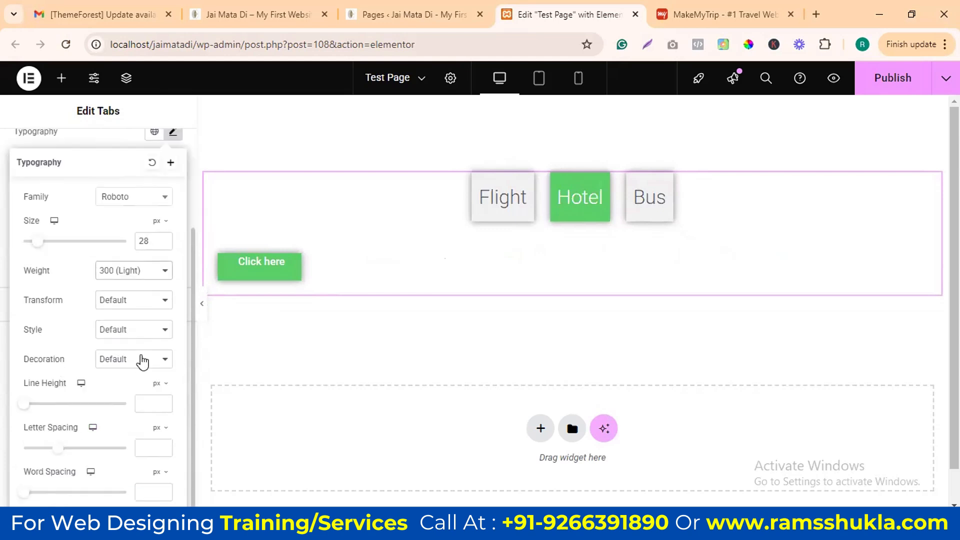
left_click(138, 304)
left_click(137, 302)
left_click(135, 302)
left_click(134, 335)
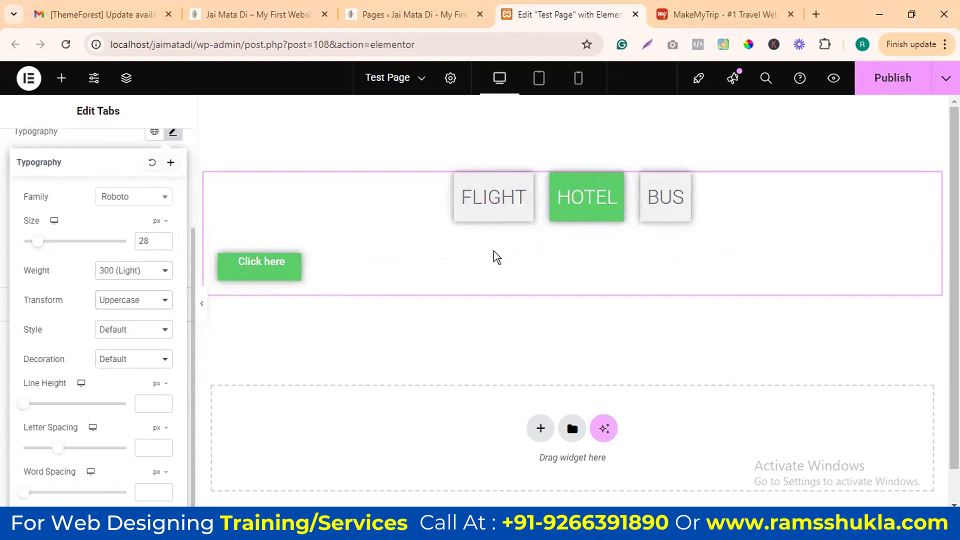
left_click(601, 206)
left_click(507, 197)
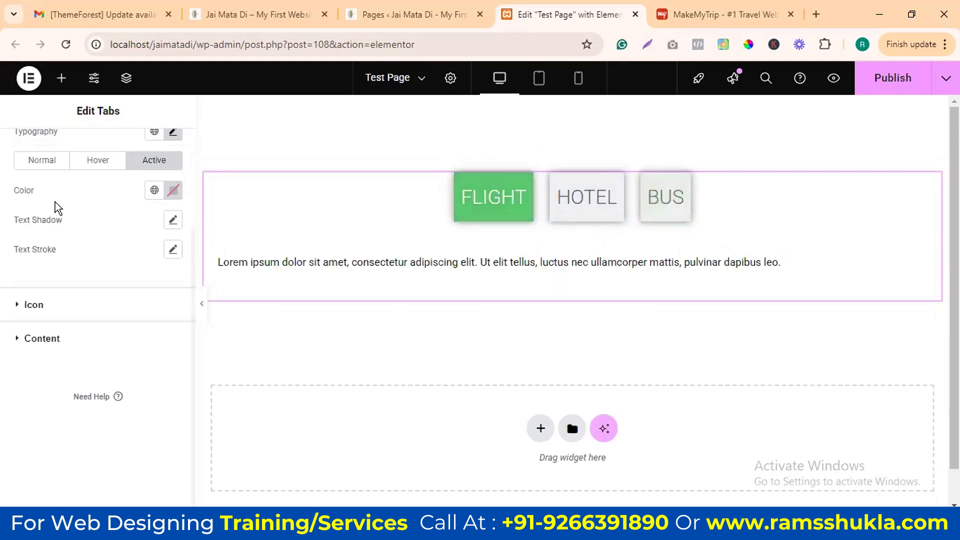
Step: Review the title color, text shadow and text stroke settings for the Normal, Hover and Active states
scroll(134, 290, "up", 3)
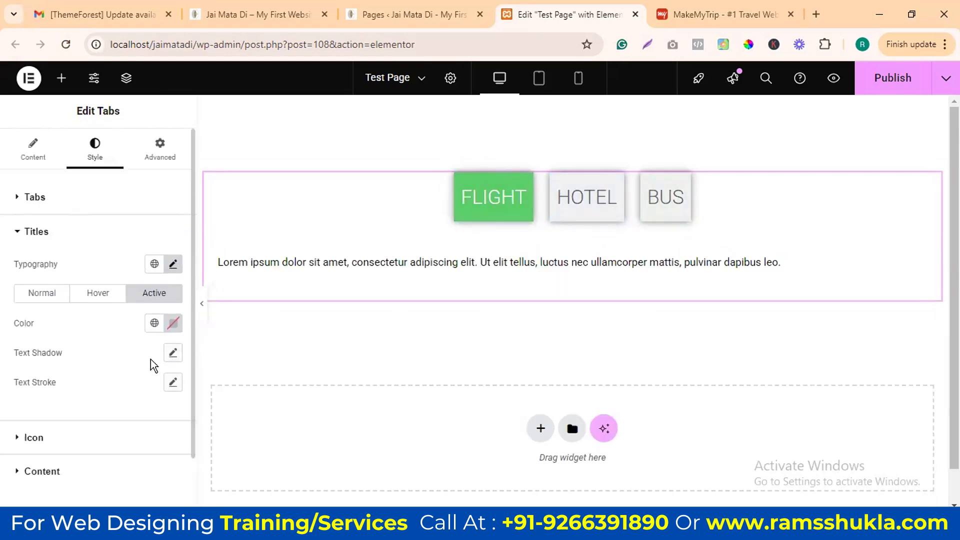
left_click(97, 293)
left_click(46, 296)
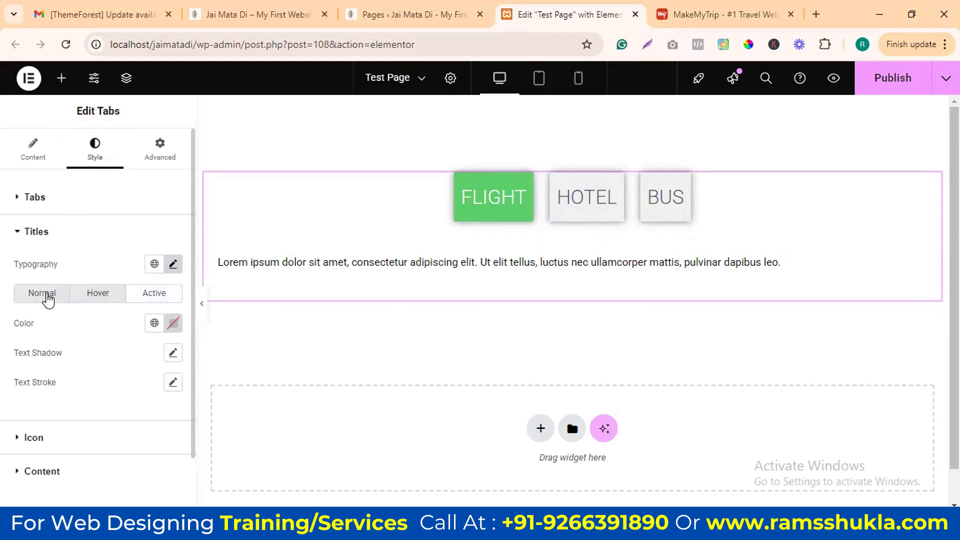
left_click(95, 295)
left_click(159, 297)
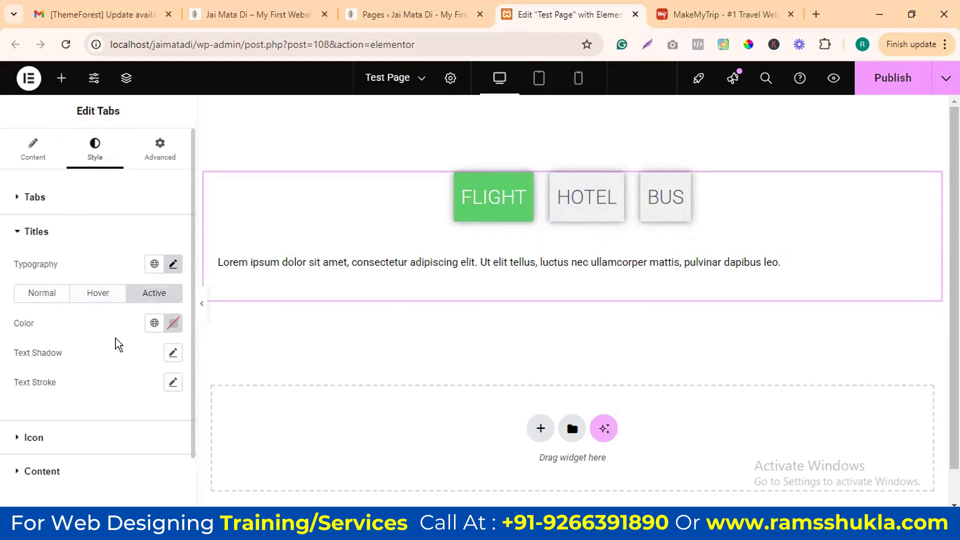
Step: Set the tab icon size to 10 px in the Icon style settings
scroll(70, 384, "down", 2)
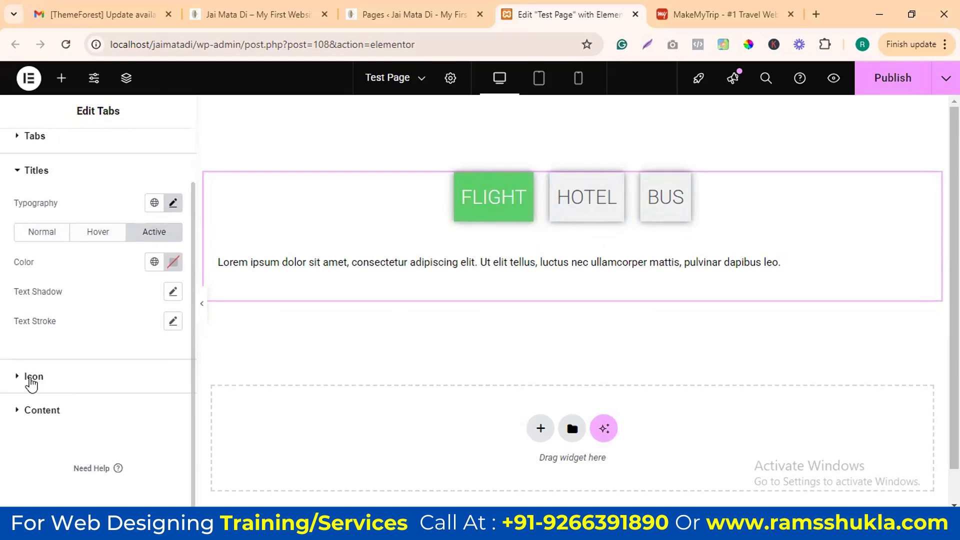
left_click(17, 380)
scroll(125, 325, "down", 2)
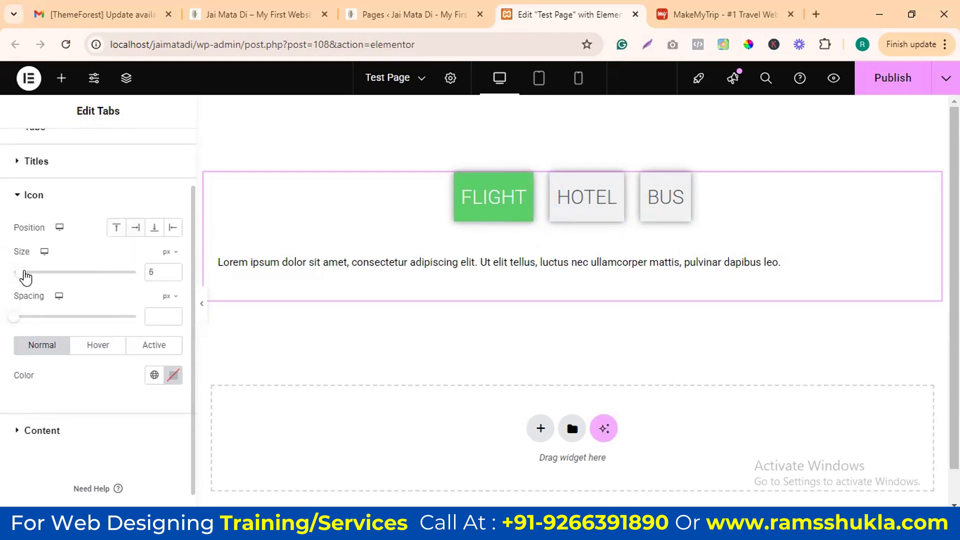
left_click_drag(25, 277, 32, 274)
Step: Assign the Building icon from the icon library to the Flight tab item
scroll(56, 290, "up", 2)
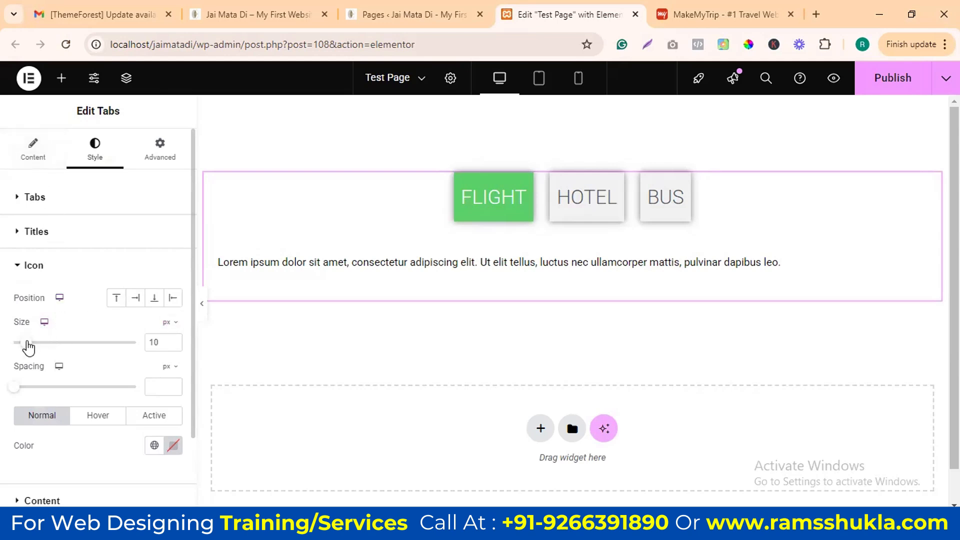
left_click(33, 150)
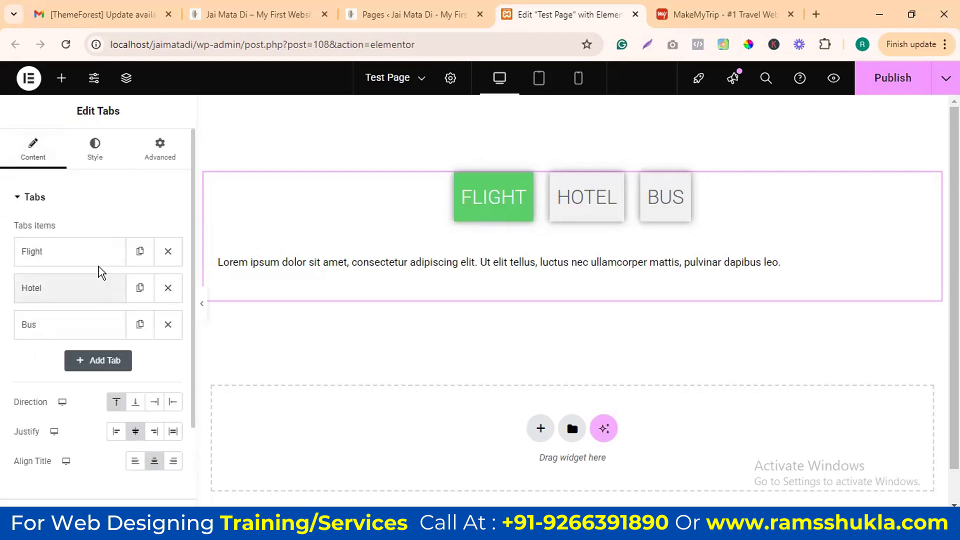
left_click(80, 254)
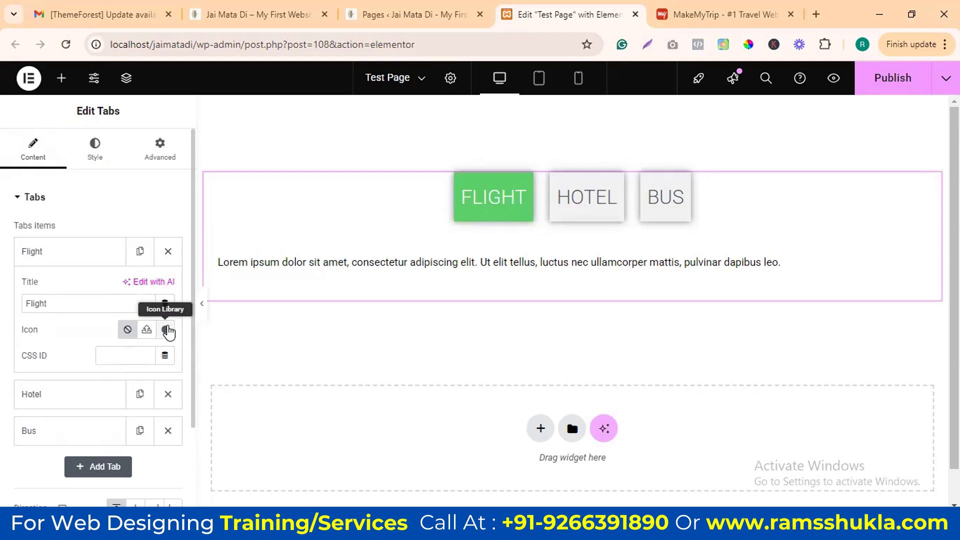
left_click(166, 330)
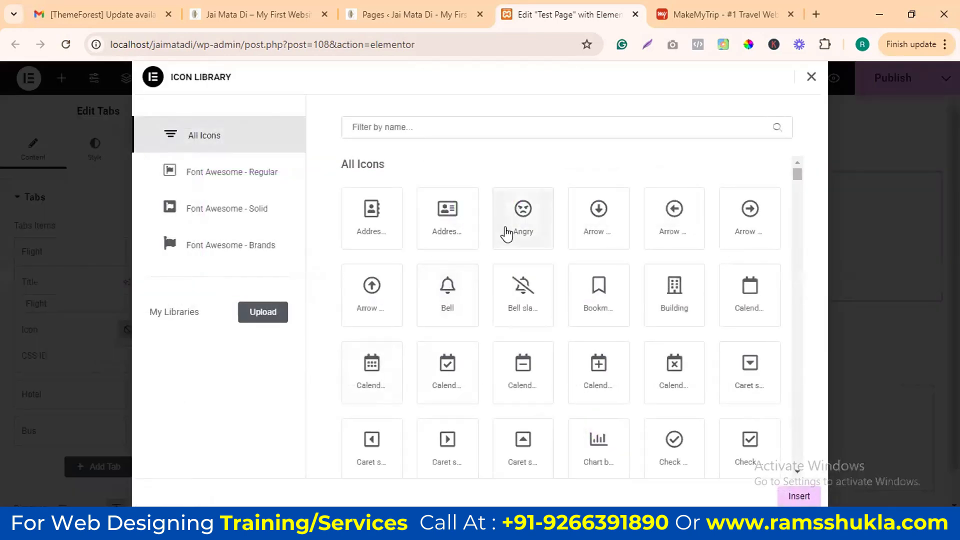
left_click(680, 296)
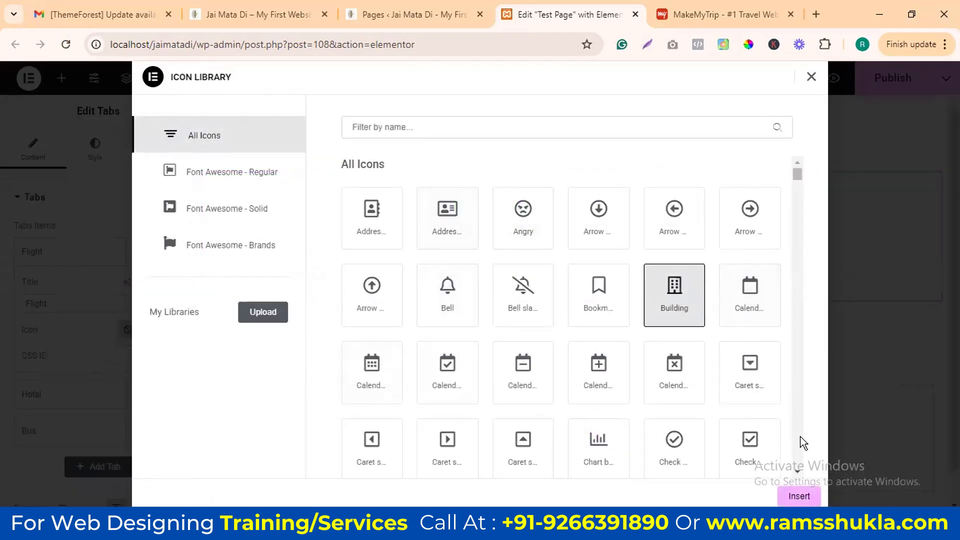
left_click(797, 496)
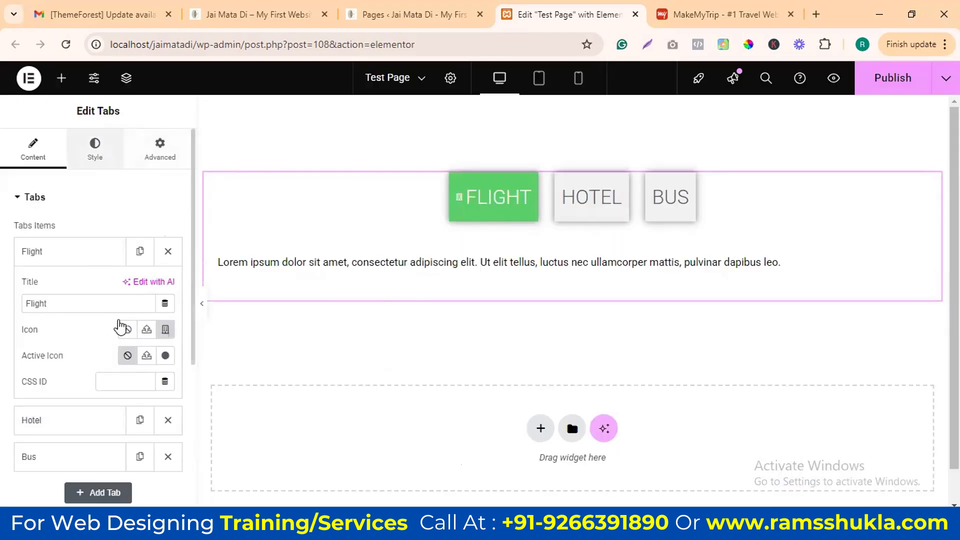
Step: Set the tab icon size to 24 px and the icon spacing to 18 px
left_click(95, 149)
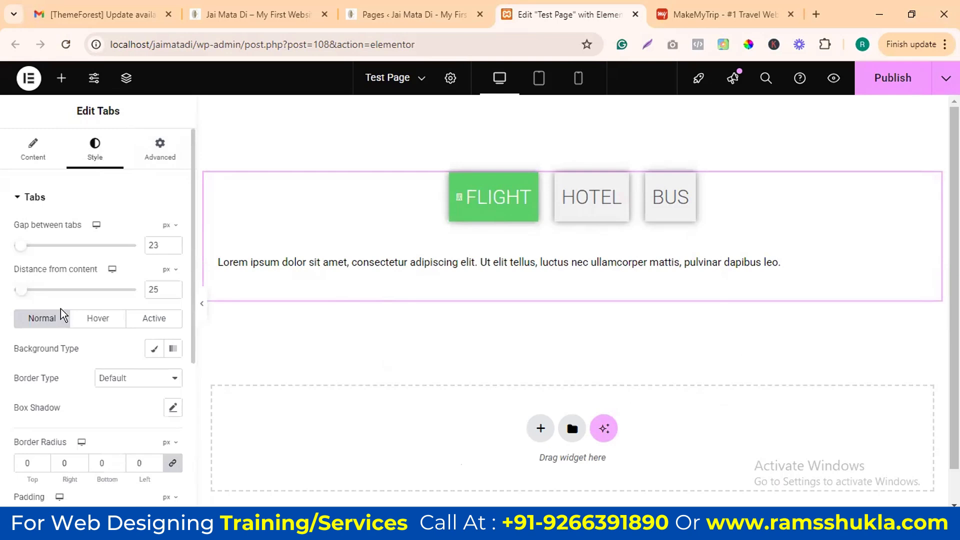
scroll(104, 307, "down", 4)
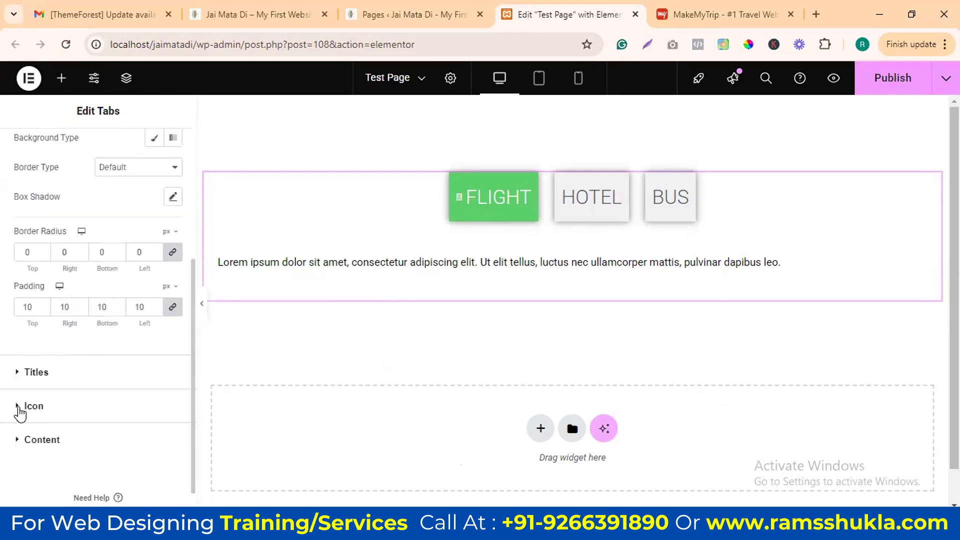
left_click(18, 407)
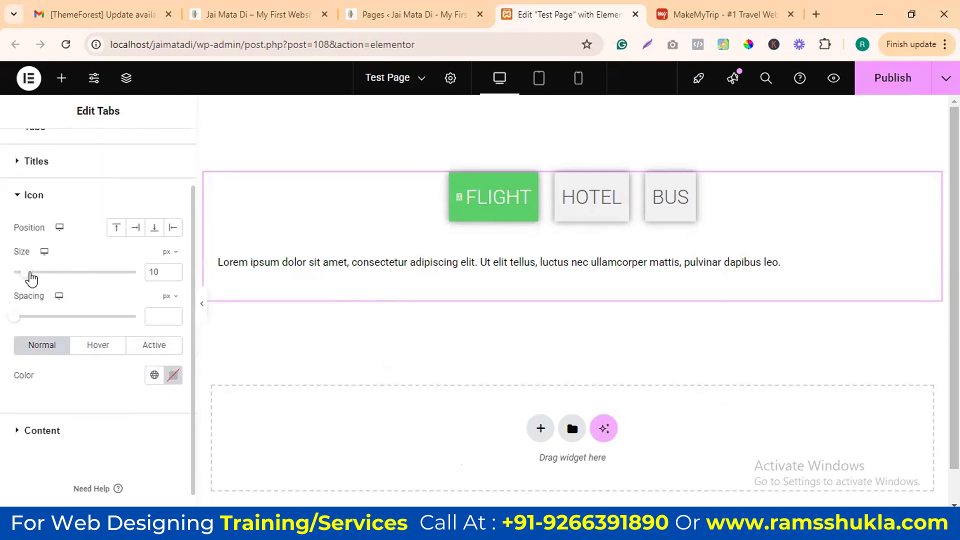
mouse_move(31, 278)
left_mouse_down()
mouse_move(61, 281)
mouse_move(49, 277)
left_mouse_up()
mouse_move(14, 320)
left_mouse_down()
mouse_move(28, 324)
mouse_move(19, 321)
left_mouse_up()
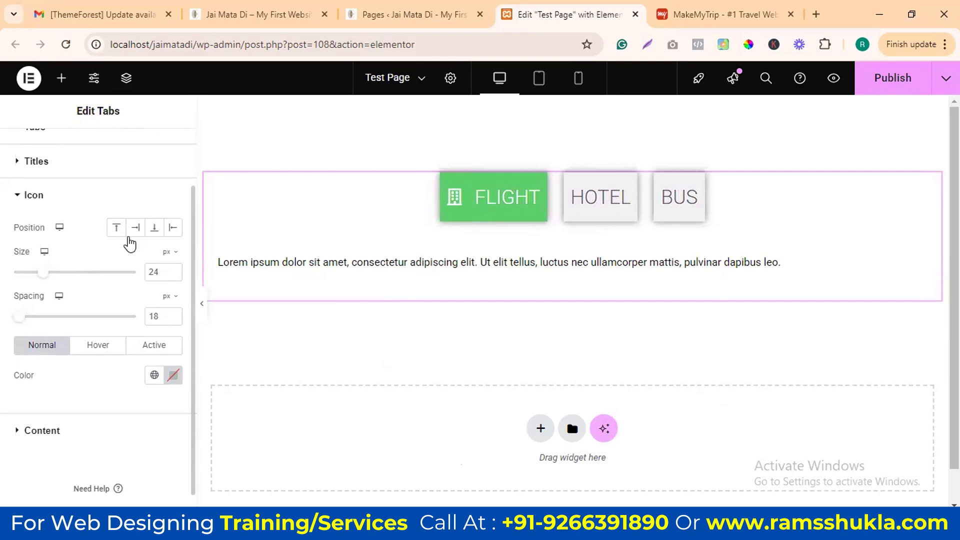
Step: Preview the icon above, after and below the tab title, and set its position to before the title
left_click(120, 229)
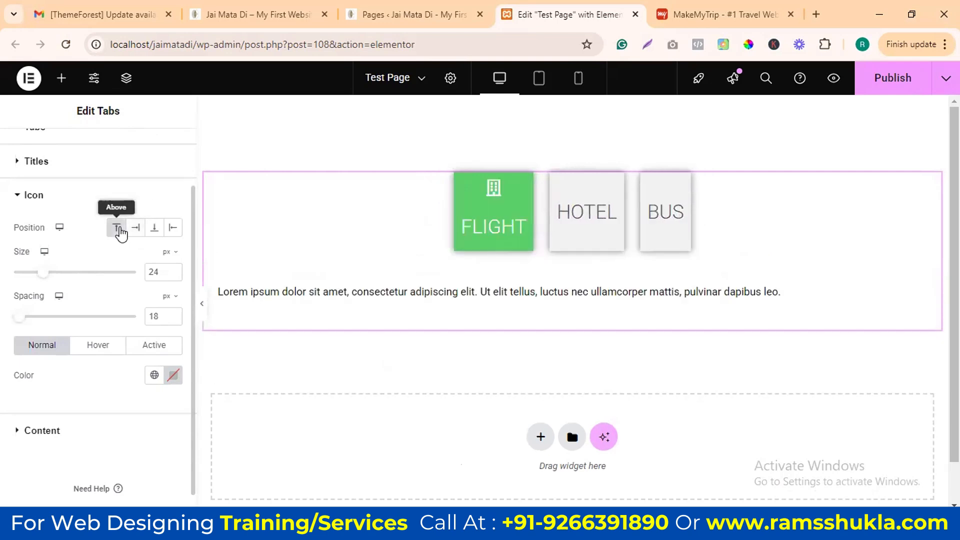
left_click(135, 229)
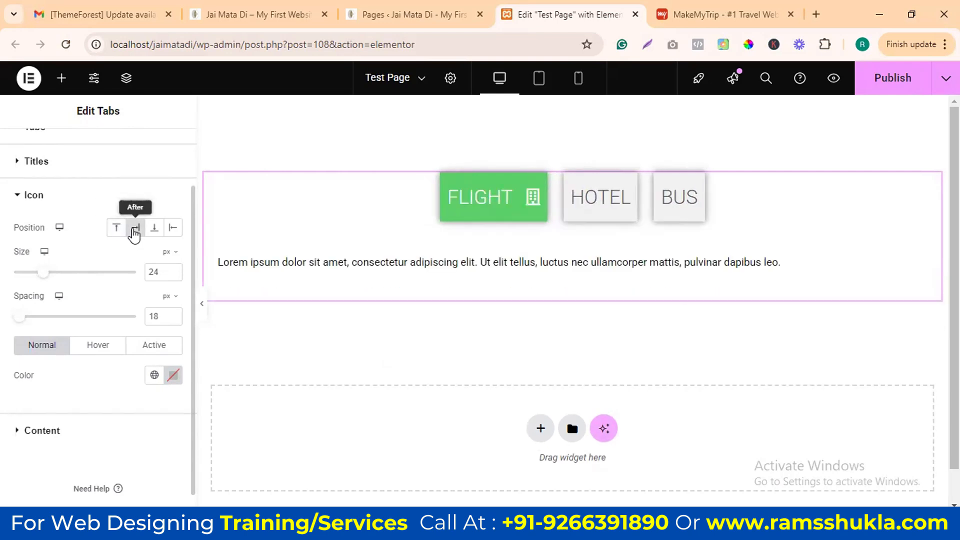
left_click(155, 229)
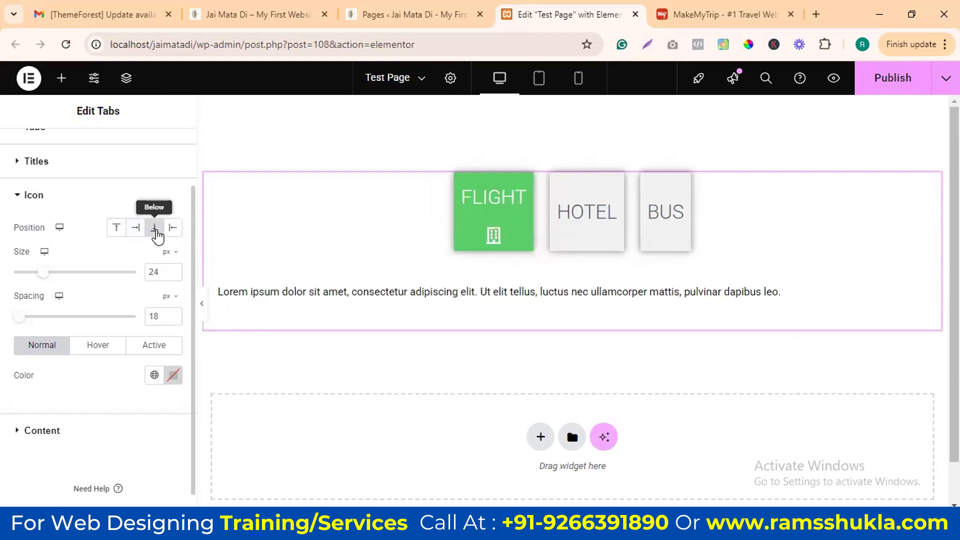
left_click(175, 230)
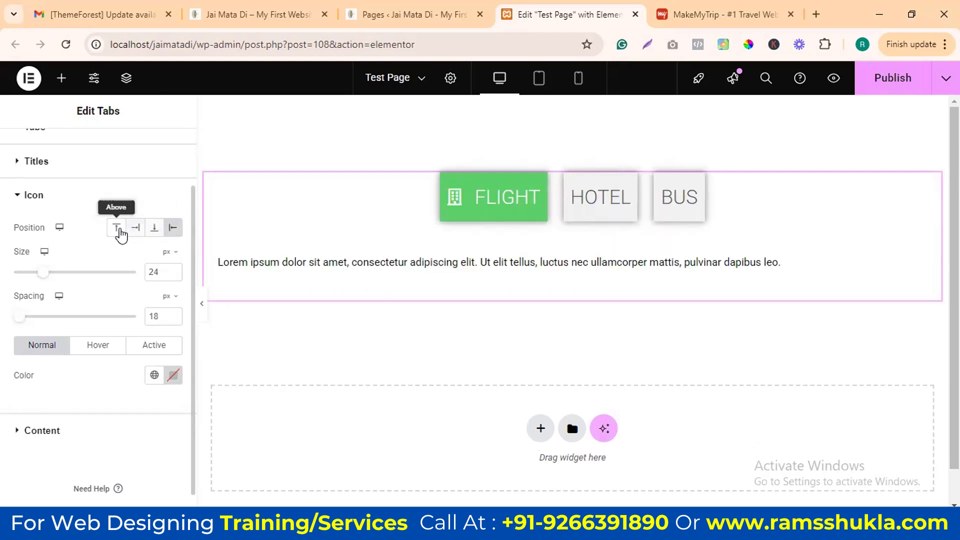
Step: Set the tab icon's Normal color to dark gray #5E5454
left_click(173, 375)
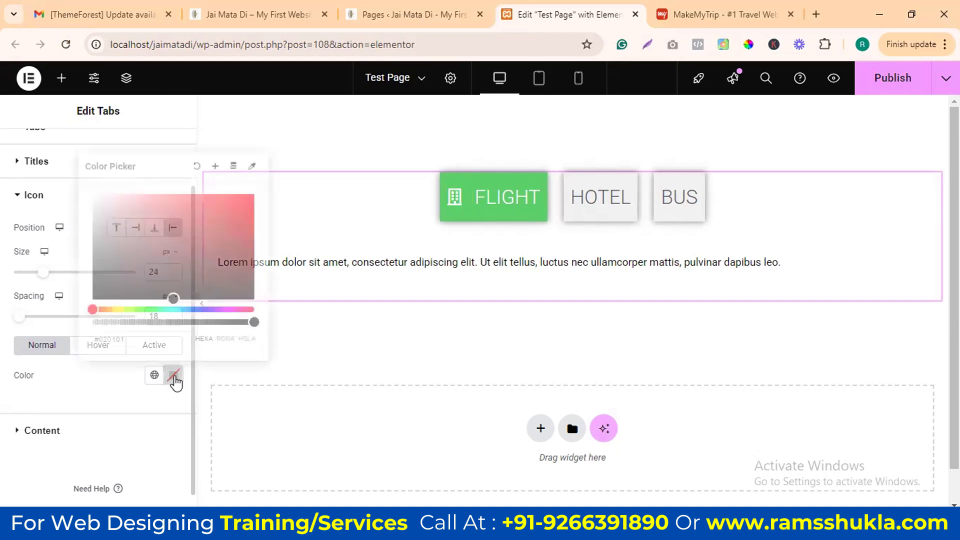
mouse_move(199, 235)
left_mouse_down()
mouse_move(186, 214)
mouse_move(100, 199)
mouse_move(108, 261)
left_mouse_up()
left_click(116, 390)
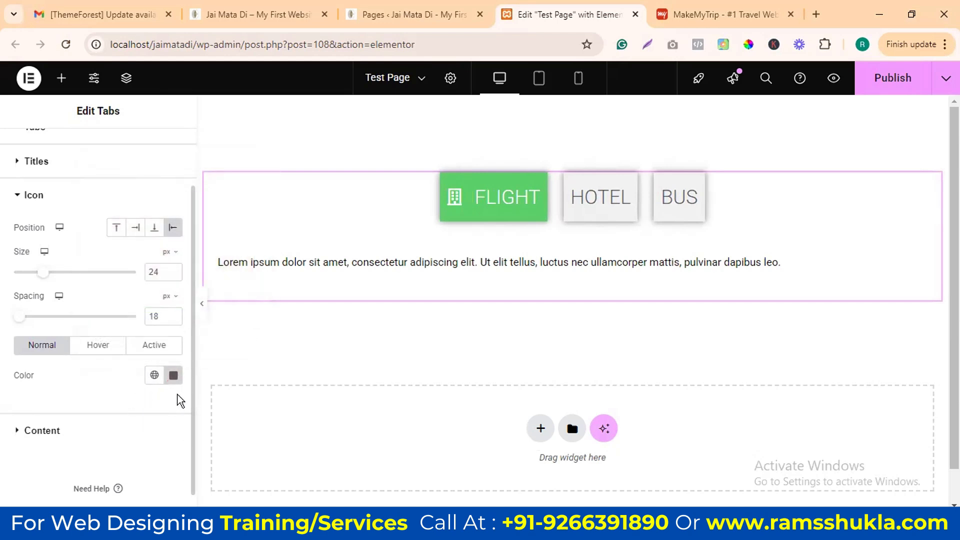
Step: Set the tab icon's Active color to near-black and preview the icon with the Hotel tab active
scroll(129, 334, "up", 1)
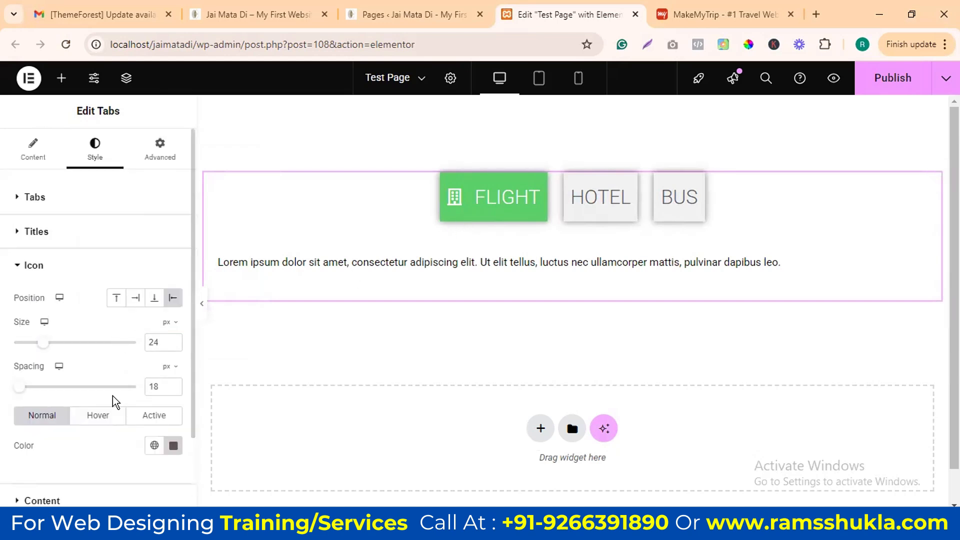
scroll(99, 396, "down", 2)
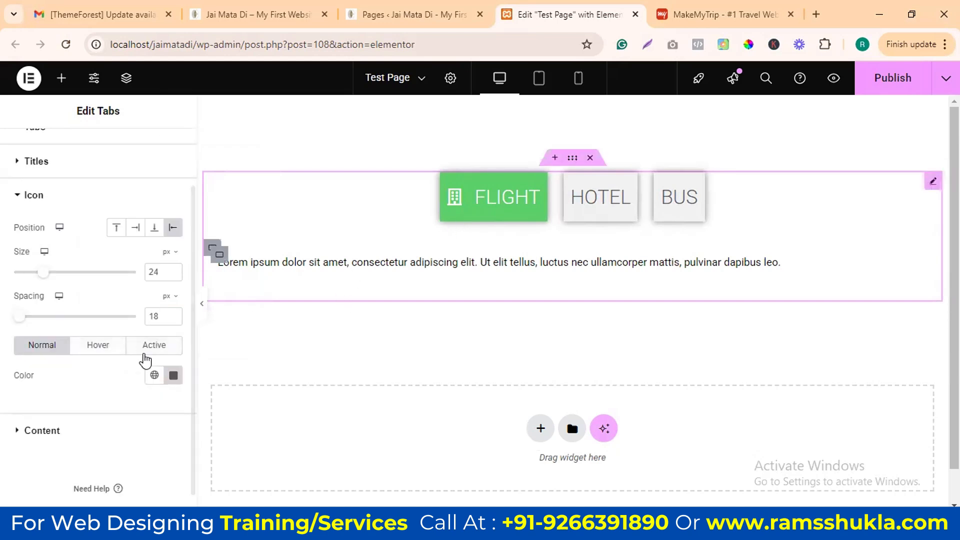
left_click(98, 345)
left_click(154, 345)
left_click(174, 375)
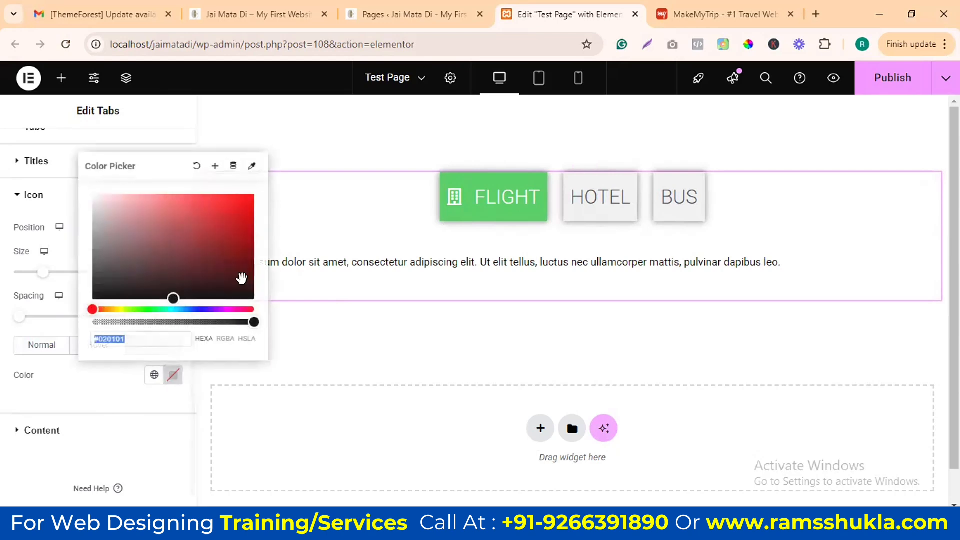
left_click_drag(176, 240, 99, 292)
left_click(107, 391)
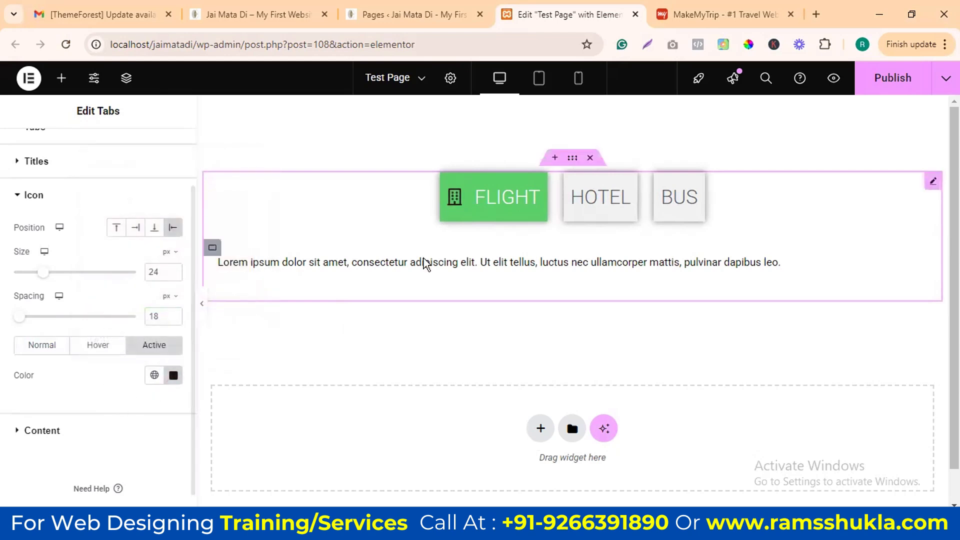
left_click(571, 196)
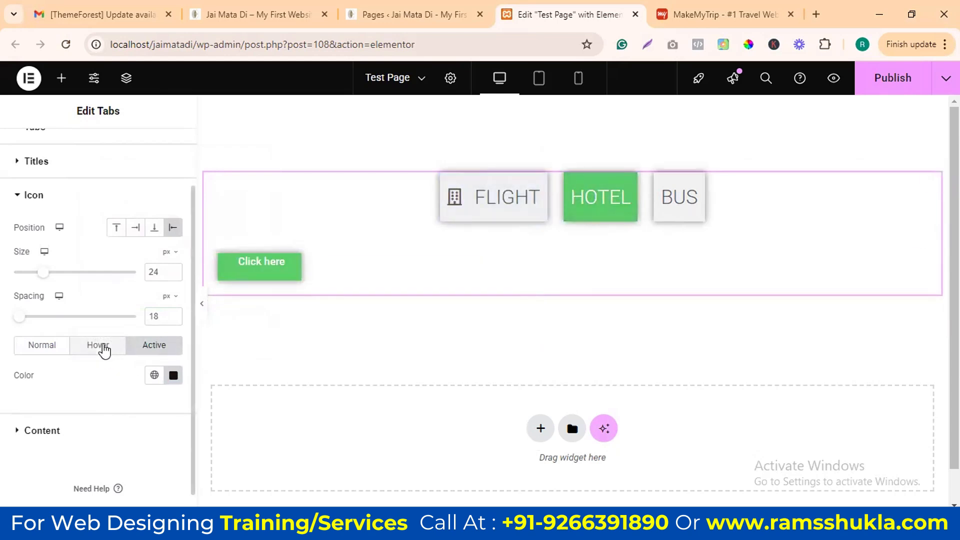
Step: Set the tab icon's Normal color to orange #FFA72A
left_click(103, 346)
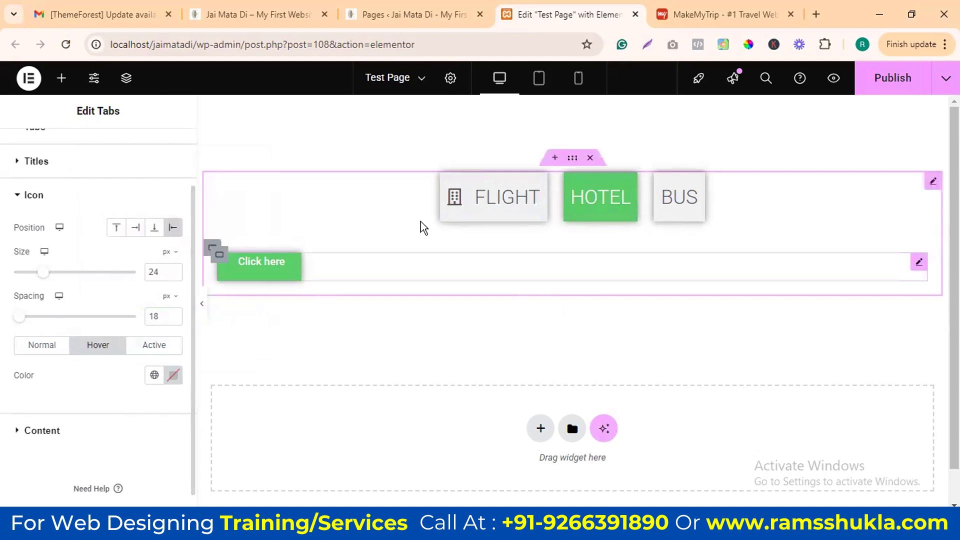
left_click(45, 347)
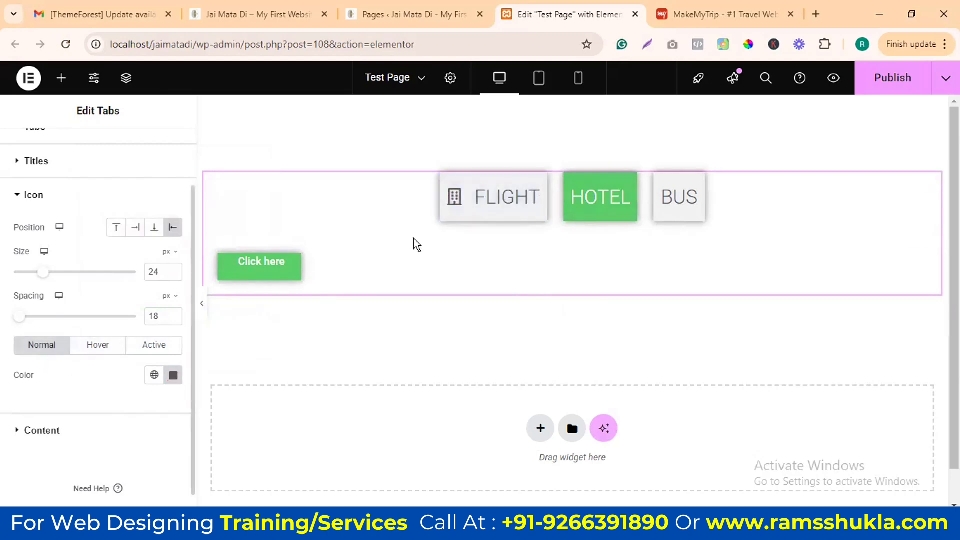
left_click(173, 375)
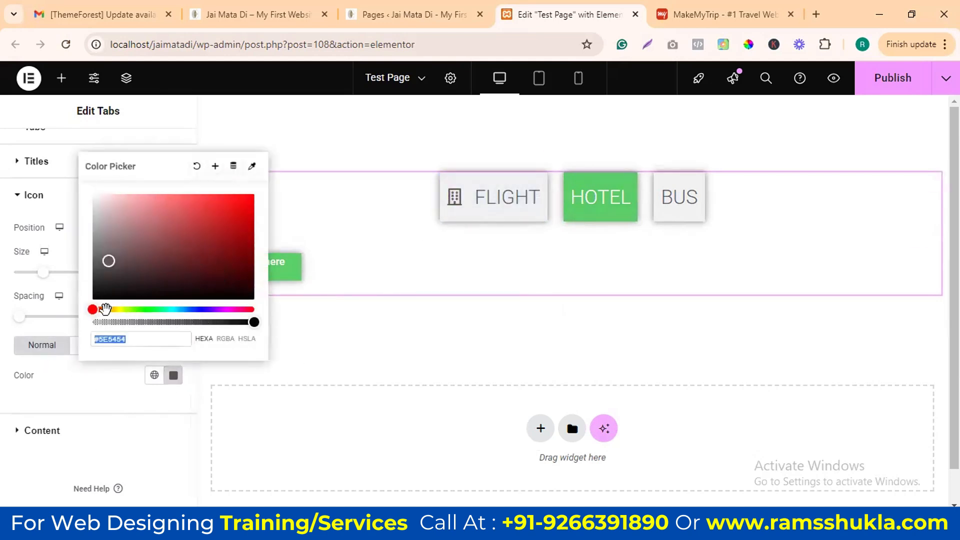
left_click_drag(105, 309, 108, 309)
left_click_drag(165, 246, 228, 189)
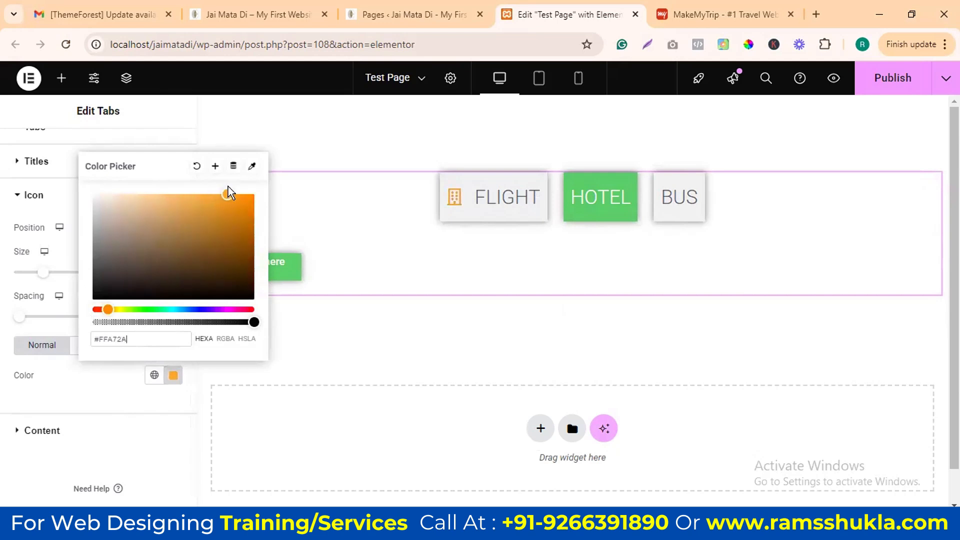
left_click(134, 389)
Step: Give the tab content area a classic light pink background color and preview it on the Flight tab
left_click(54, 434)
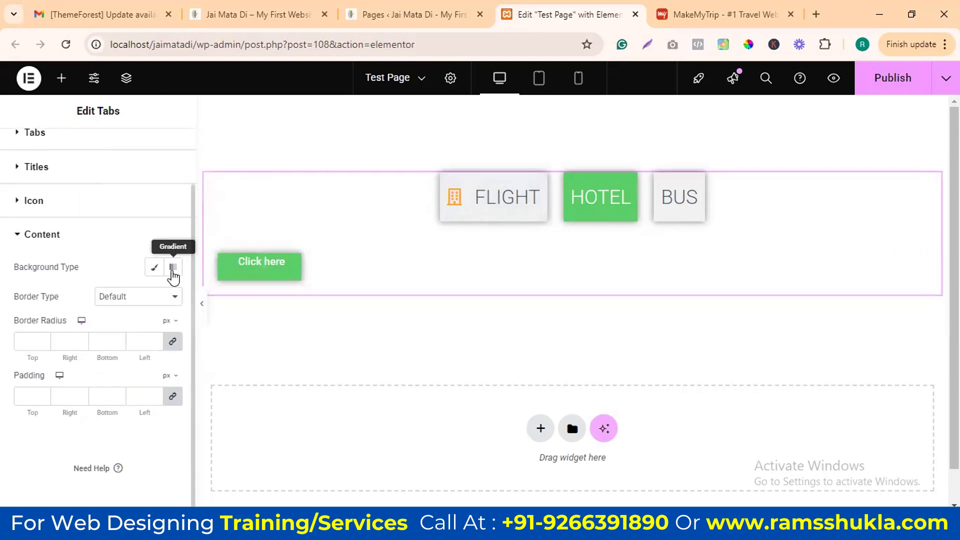
left_click(154, 267)
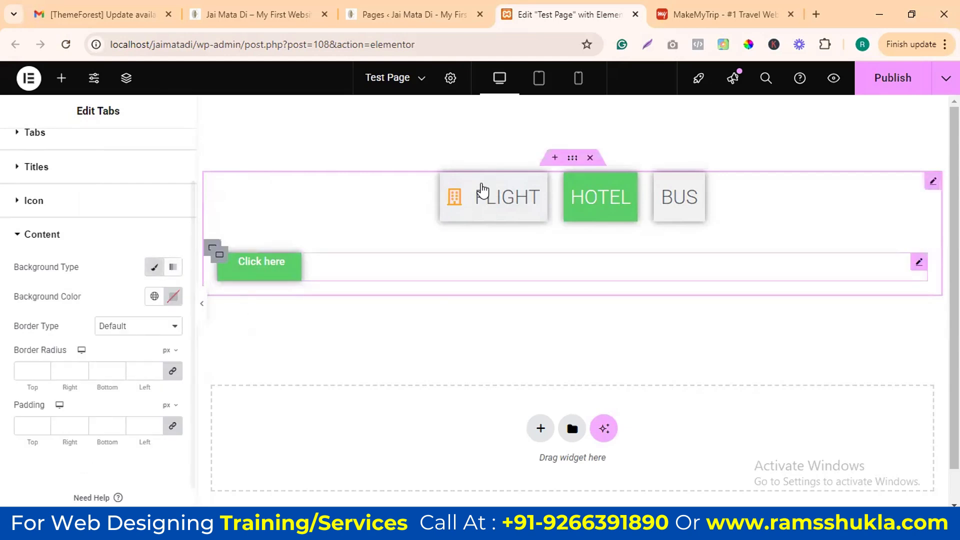
left_click(173, 296)
left_click_drag(182, 163, 107, 122)
left_click(496, 197)
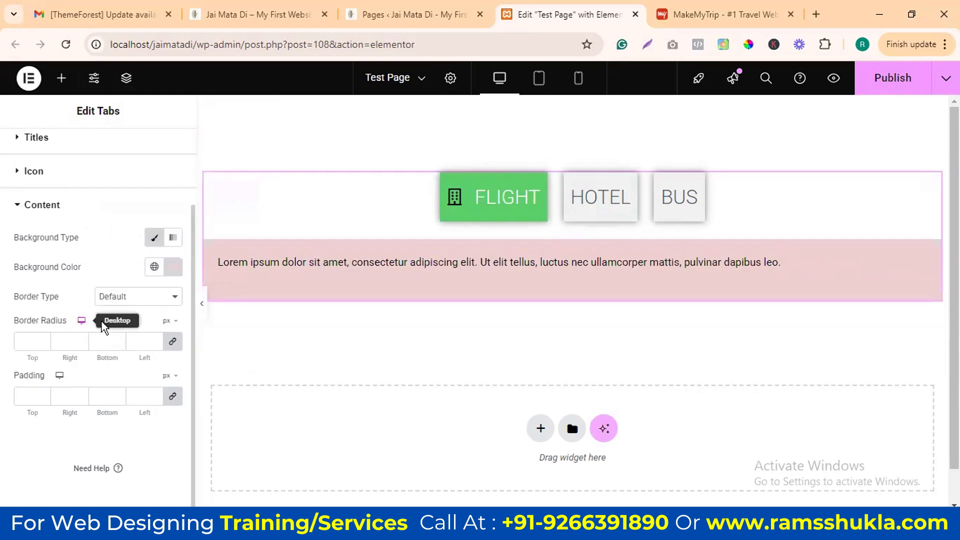
Step: Add a Solid border with a width of 1 px to the content area and preview it on all three tabs
left_click(127, 301)
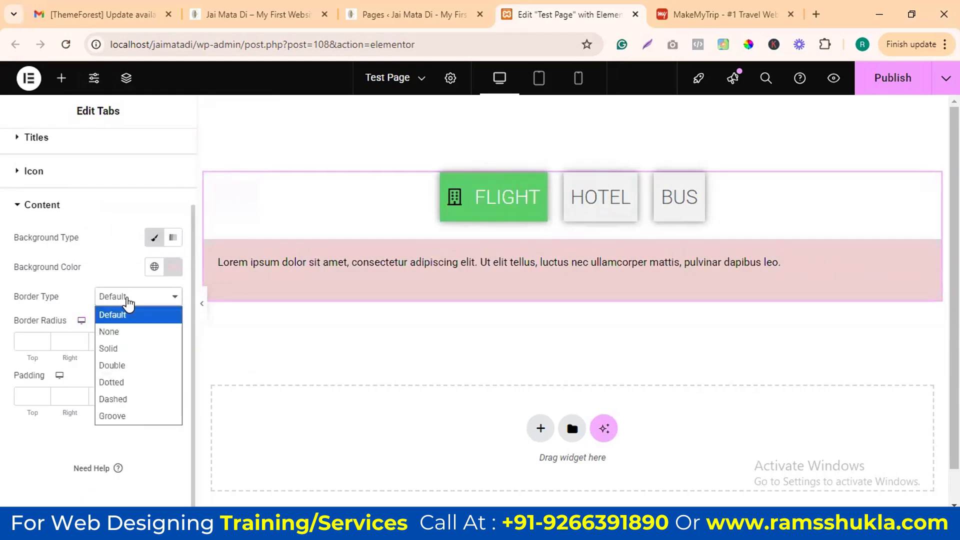
left_click(119, 345)
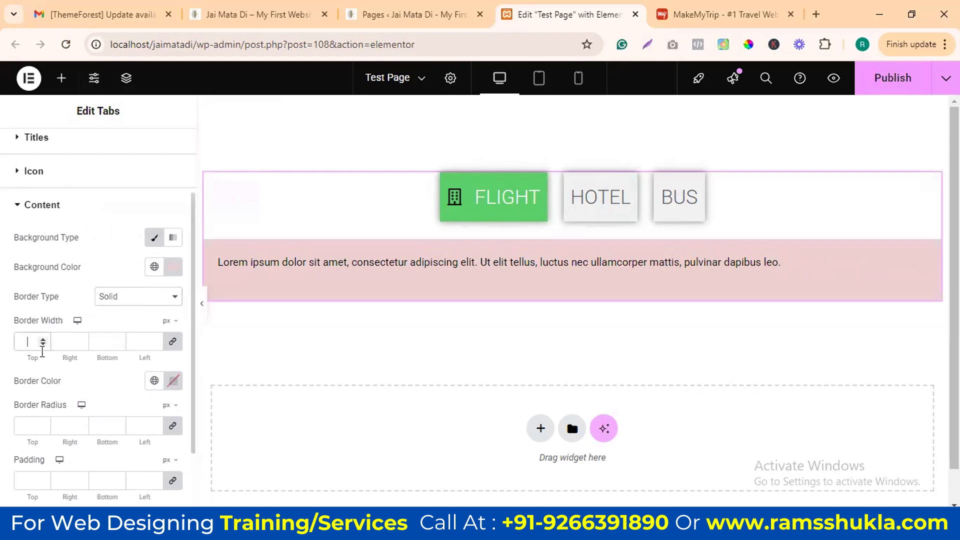
type("1")
left_click(623, 204)
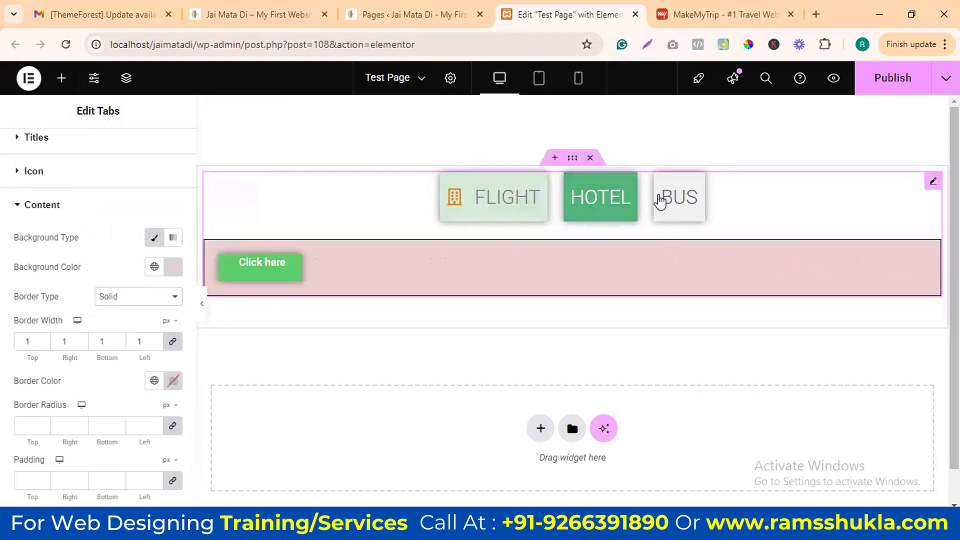
left_click(693, 196)
left_click(521, 198)
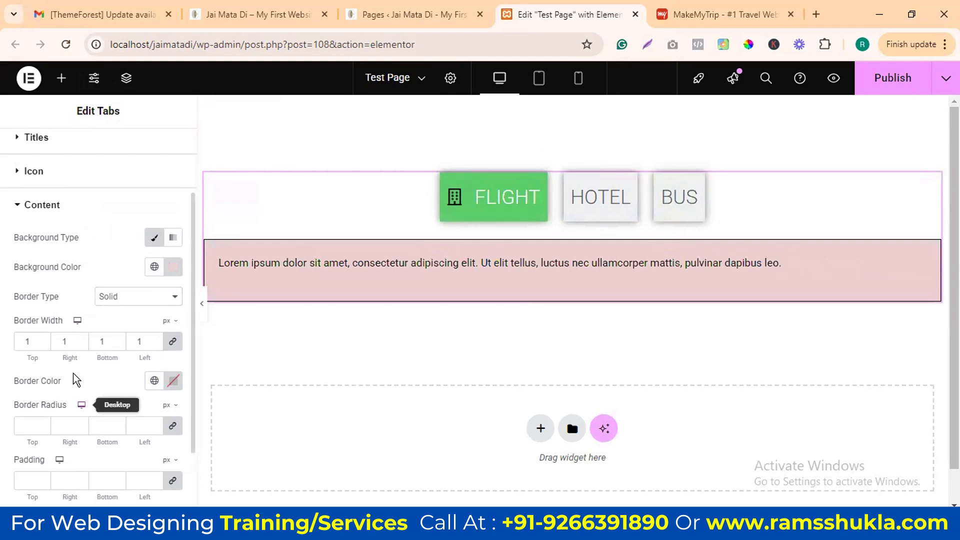
Step: Set the content area's border radius to 10 px on all corners and preview it on the Hotel and Bus tabs
scroll(155, 378, "down", 2)
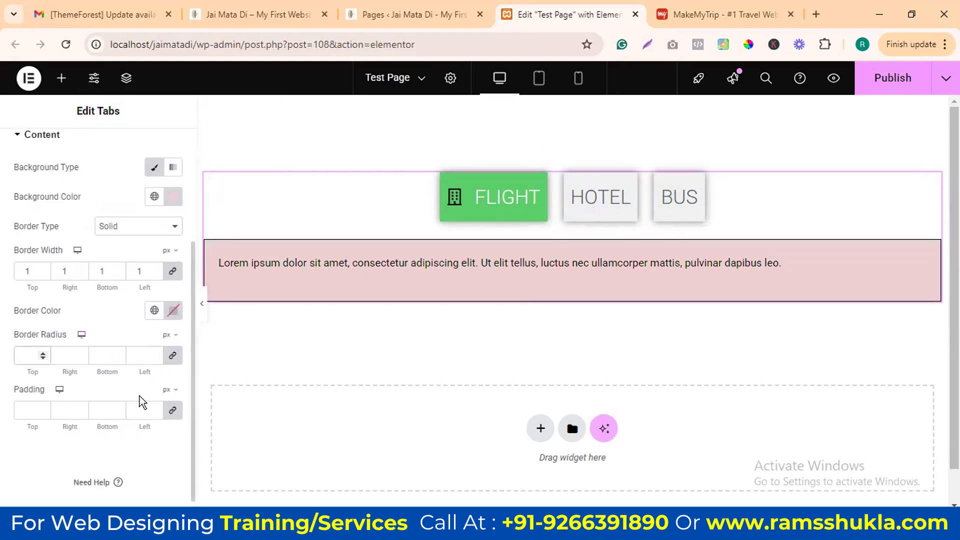
type("10")
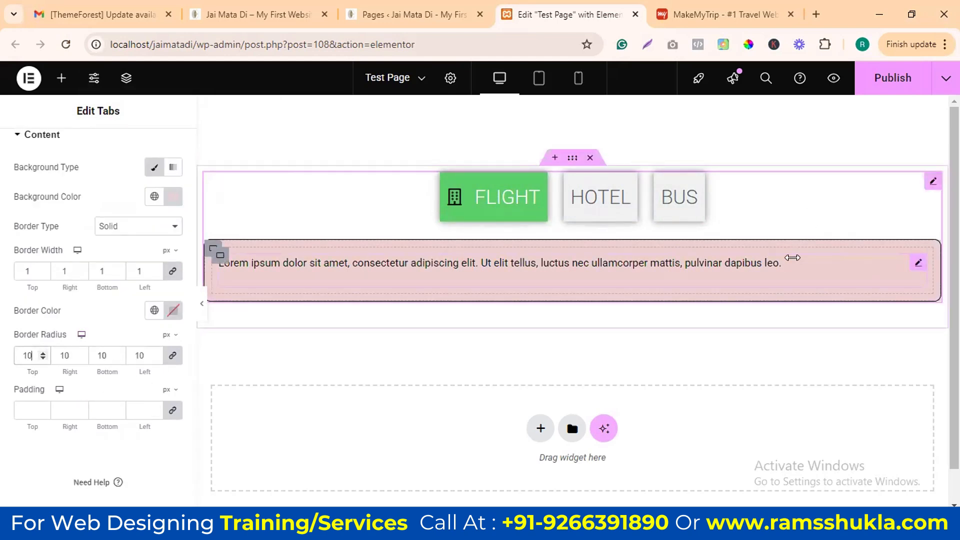
left_click(616, 204)
left_click(697, 203)
left_click(622, 209)
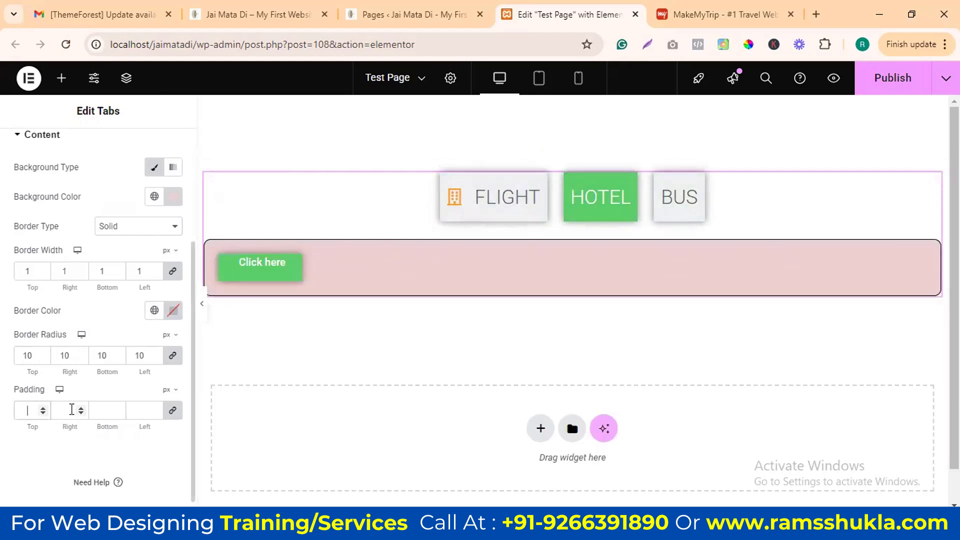
Step: Set the tab content area's padding to 10 px on all sides
type("0")
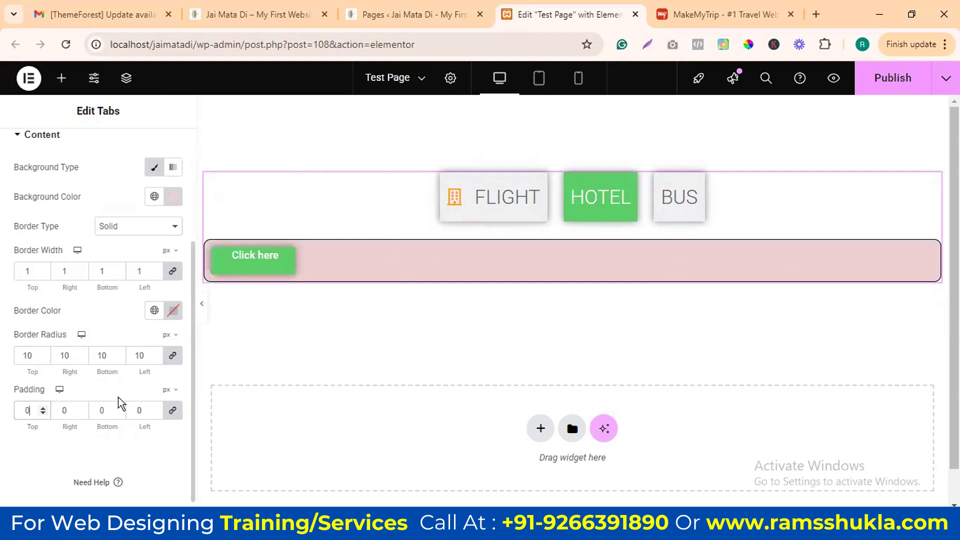
type("10")
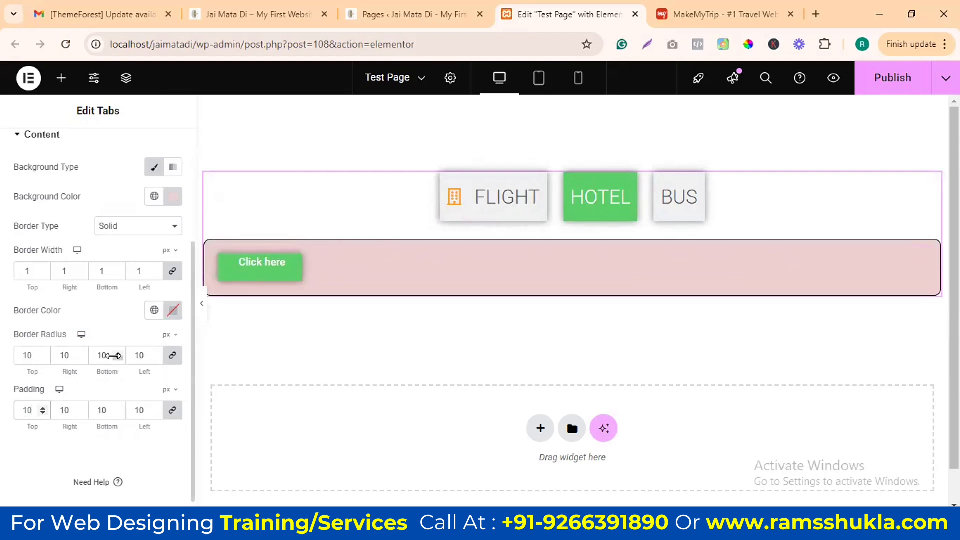
Step: Examine the Tabs widget's advanced settings, from margin, padding and width options through position, CSS and cache settings to the remaining sections
scroll(112, 350, "up", 3)
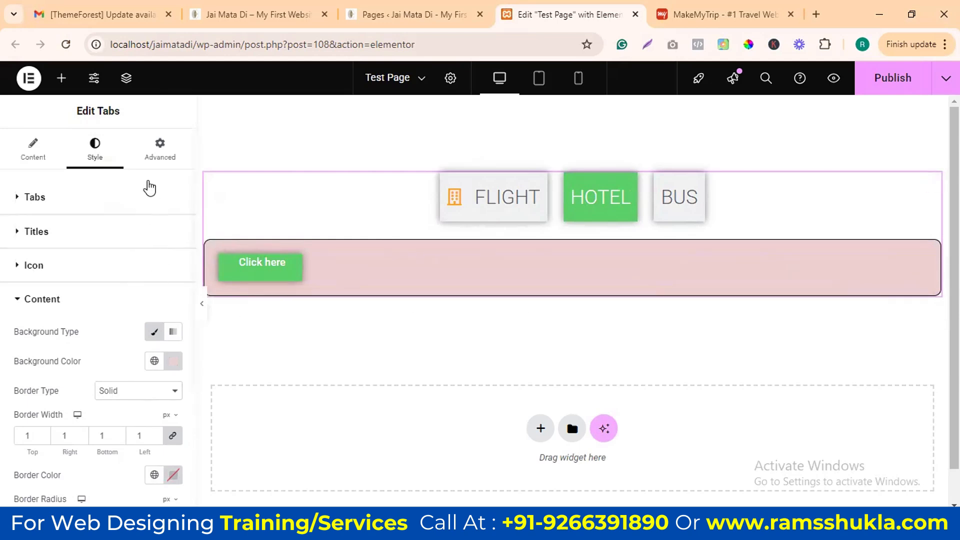
left_click(156, 150)
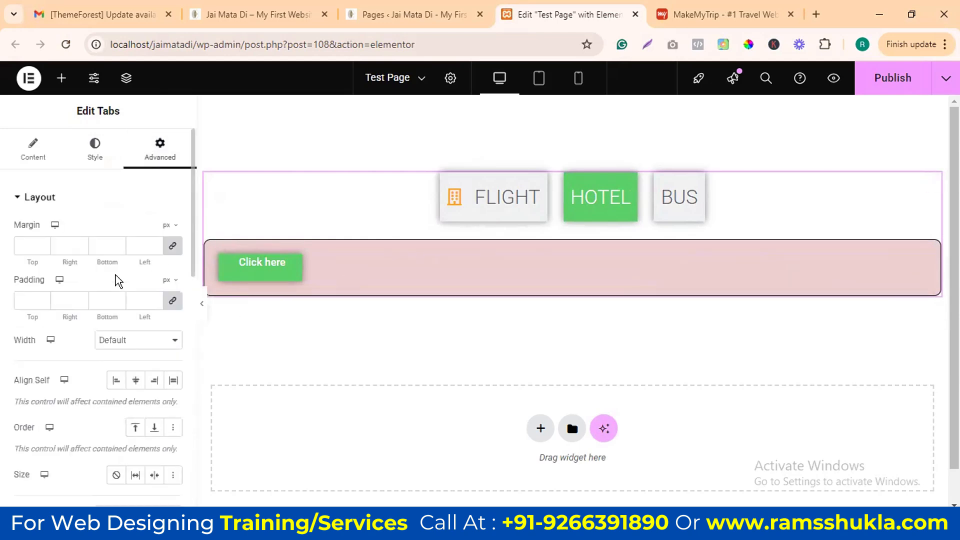
scroll(54, 328, "down", 2)
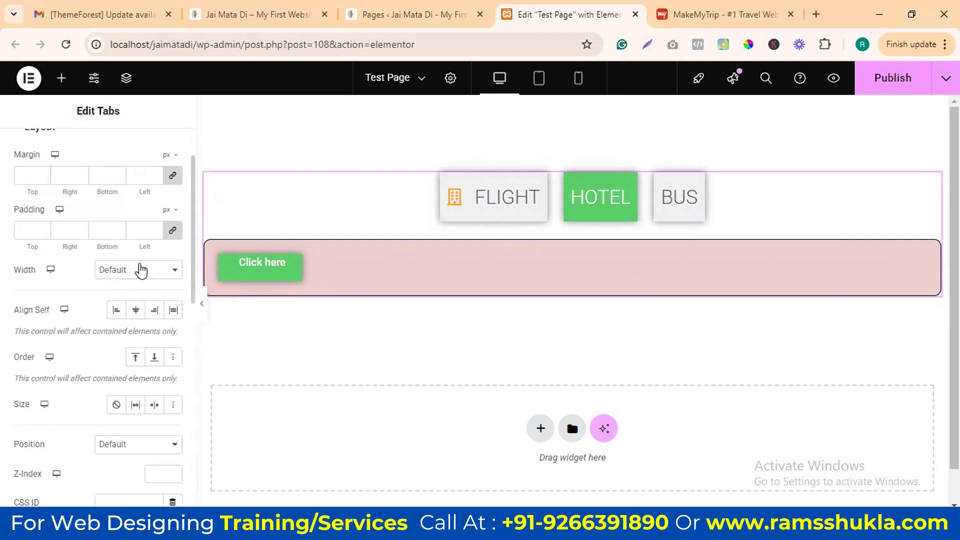
left_click(141, 270)
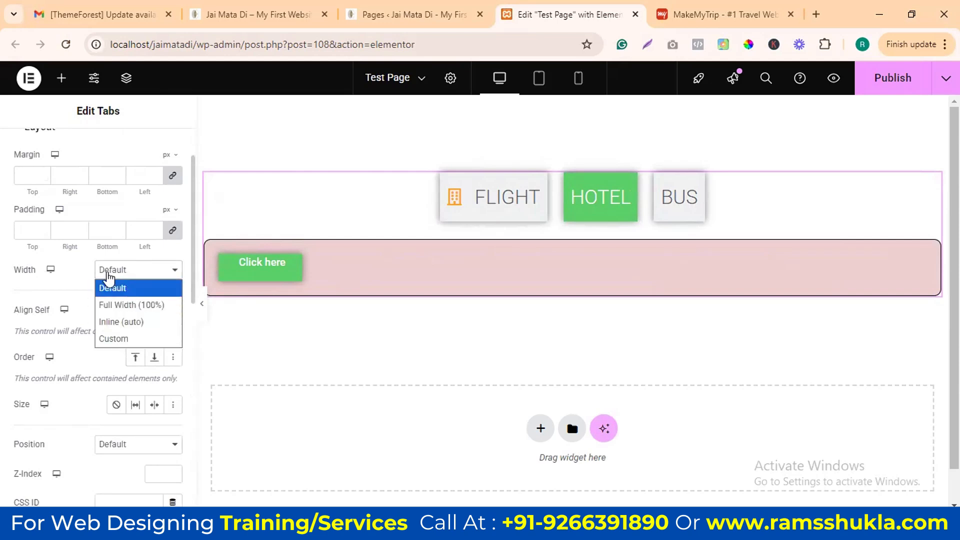
left_click(73, 270)
scroll(120, 307, "down", 2)
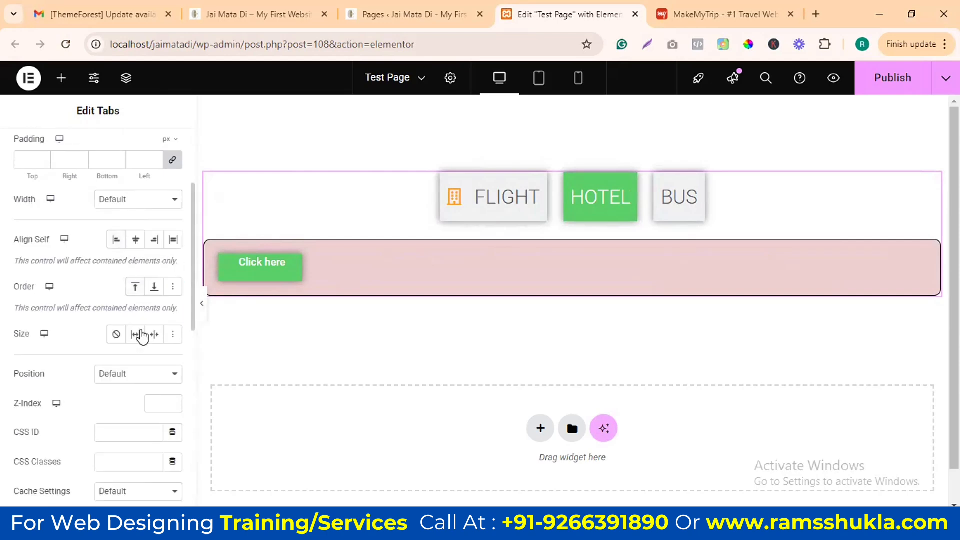
scroll(119, 353, "down", 2)
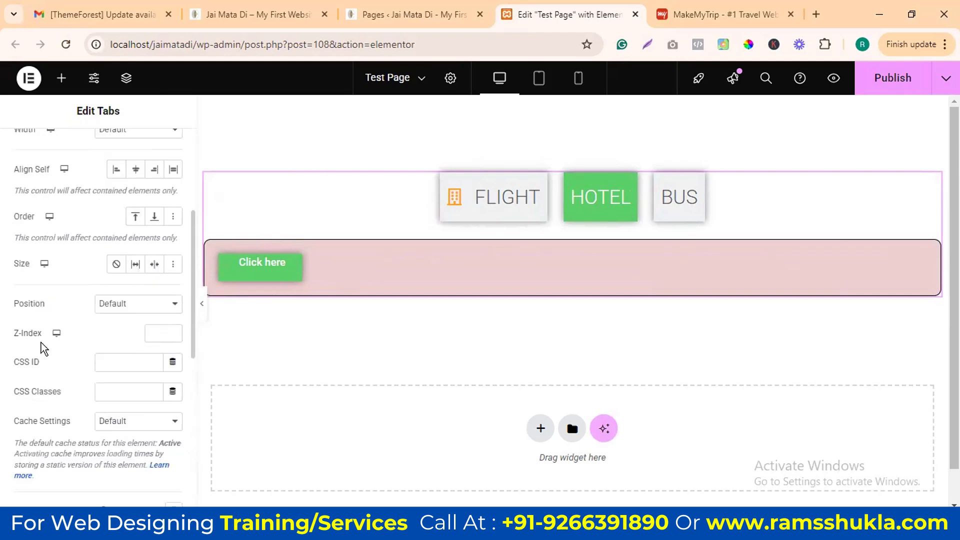
scroll(148, 374, "down", 2)
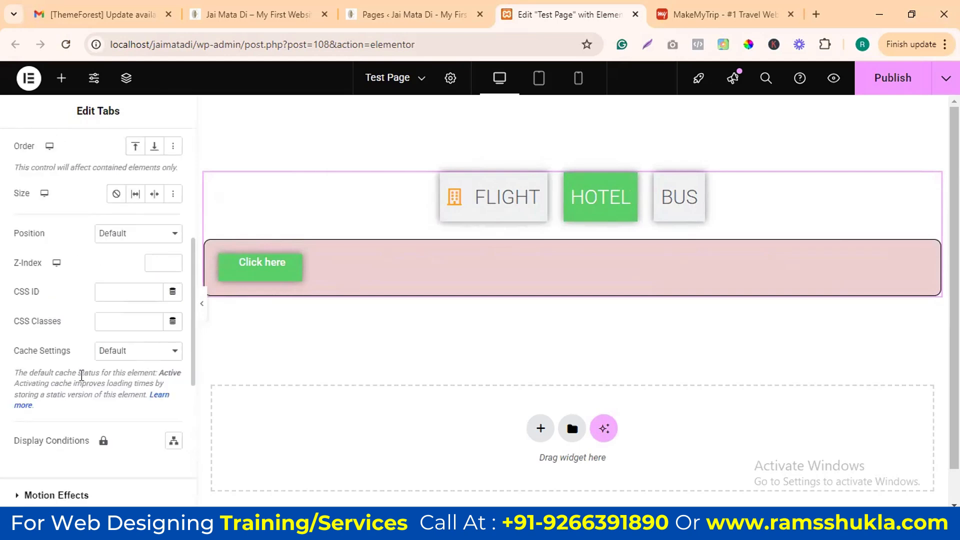
scroll(115, 372, "down", 6)
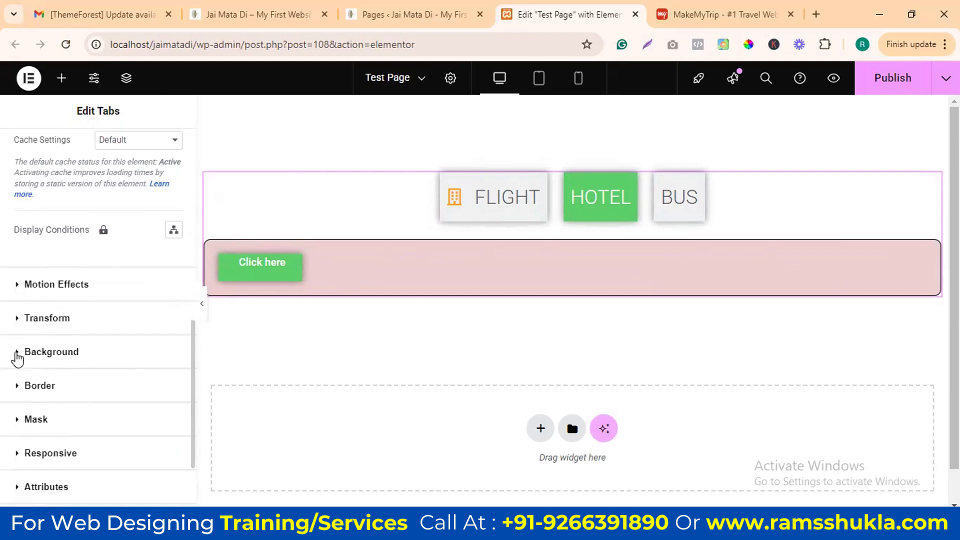
scroll(20, 360, "down", 2)
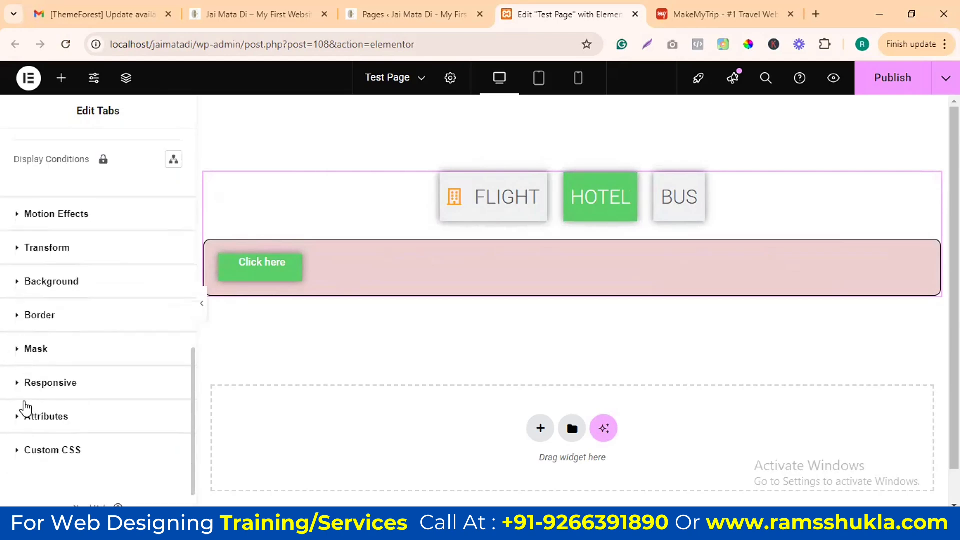
scroll(65, 386, "up", 10)
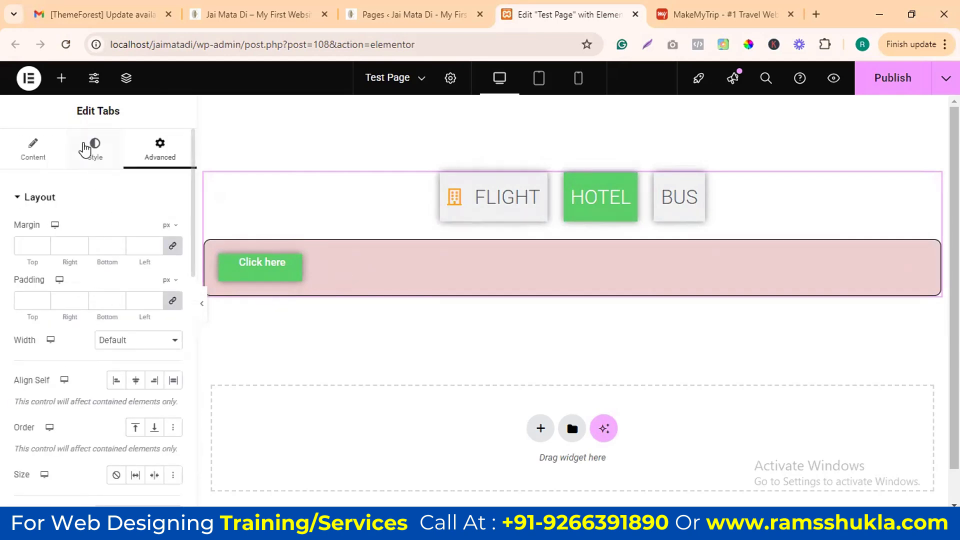
Step: Look through the widget library and delete the container holding the Tabs widget
left_click(65, 89)
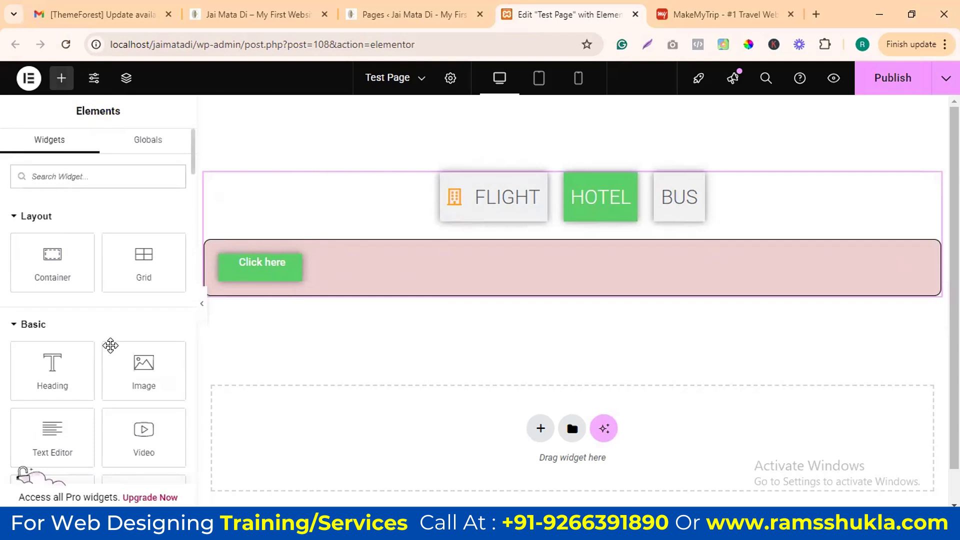
scroll(92, 360, "down", 3)
scroll(123, 324, "down", 15)
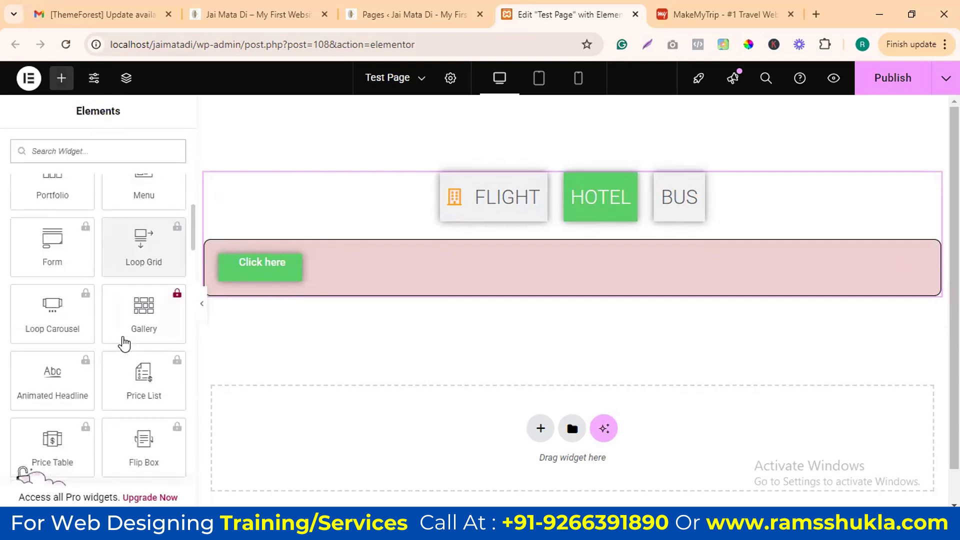
mouse_move(592, 180)
left_click(592, 157)
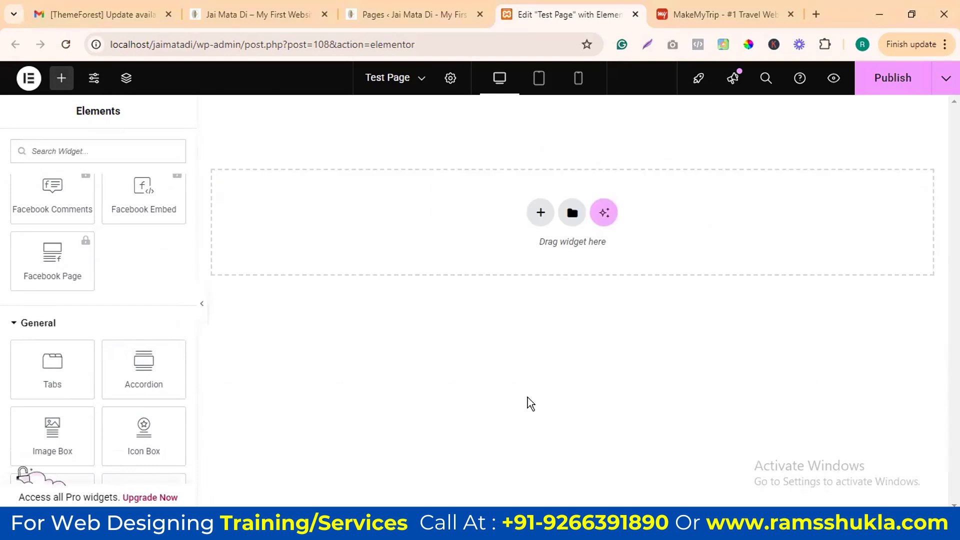
Step: Add a Flexbox container with the single-column downward structure and increase its minimum height
left_click(541, 214)
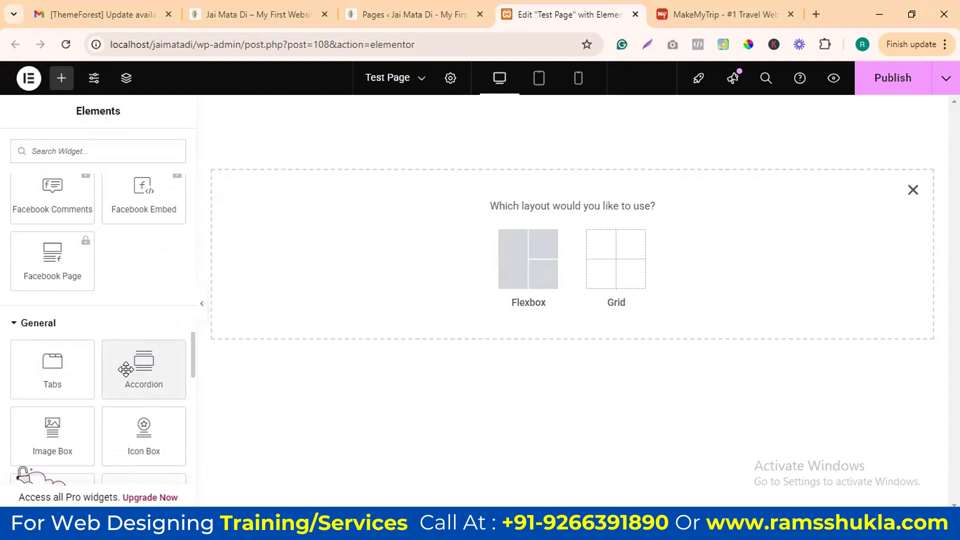
left_click(505, 265)
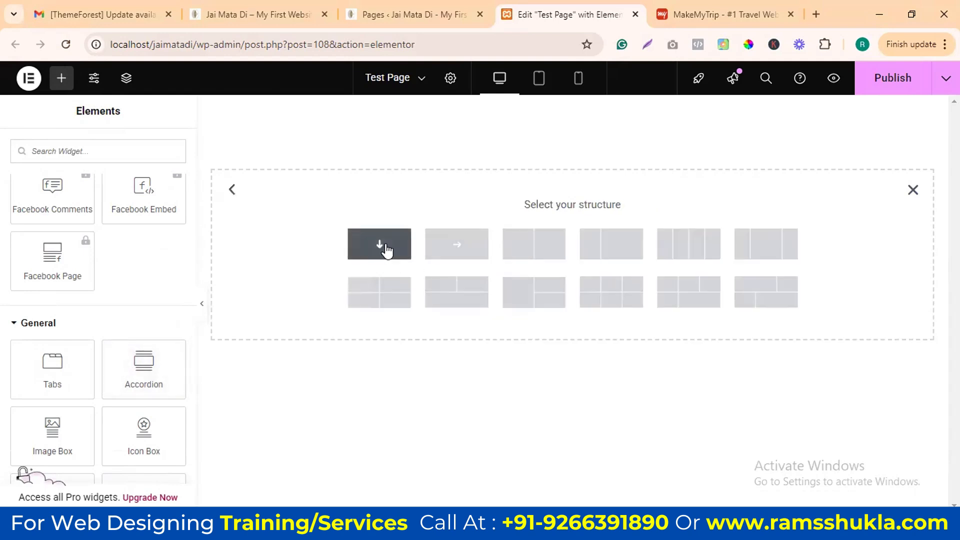
left_click(406, 246)
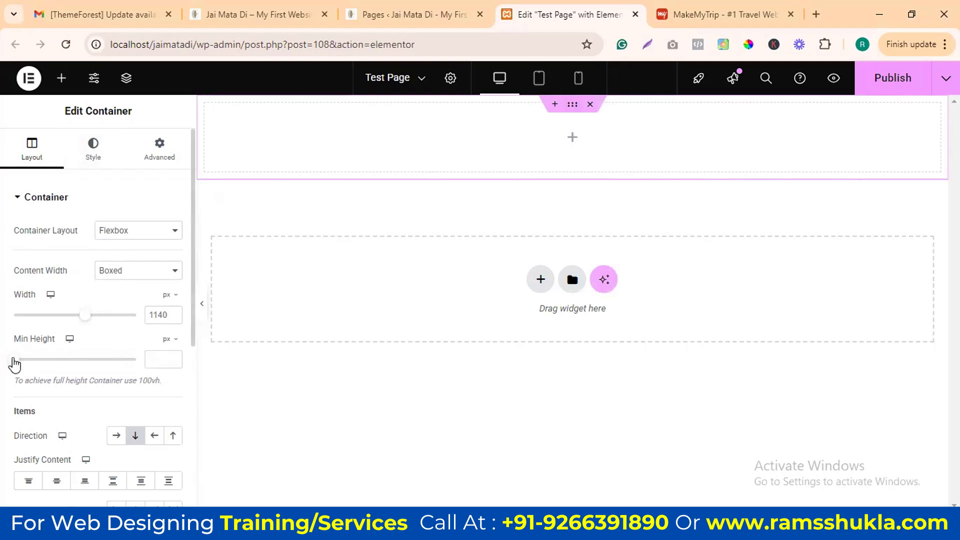
left_click_drag(14, 364, 43, 365)
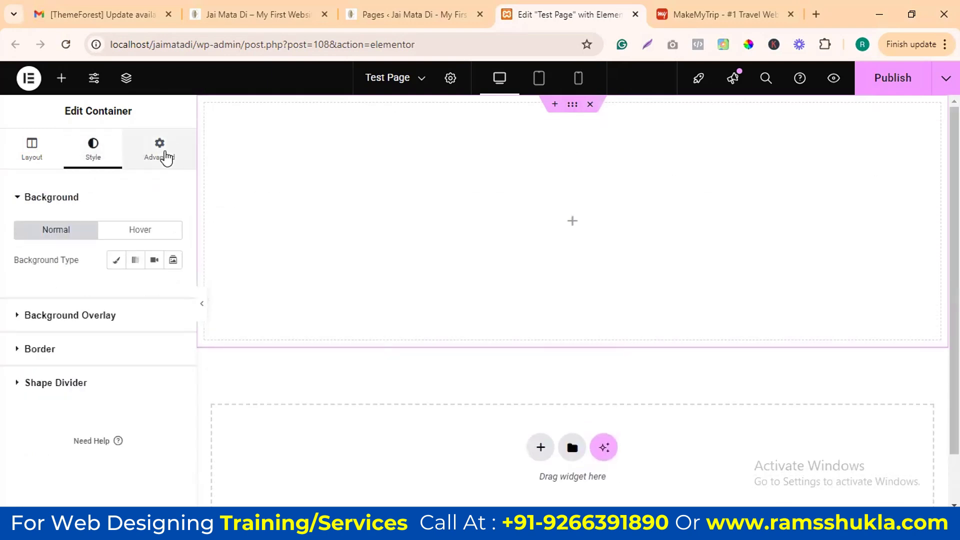
Step: Unlink the container's margins and set them to 100 px top and 0 for right, bottom and left
left_click(159, 149)
left_click(30, 244)
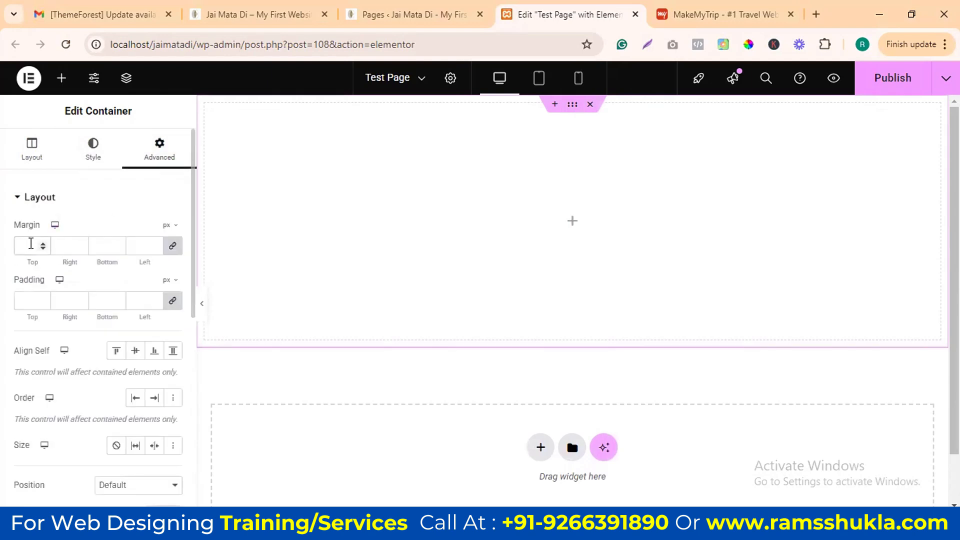
type("100")
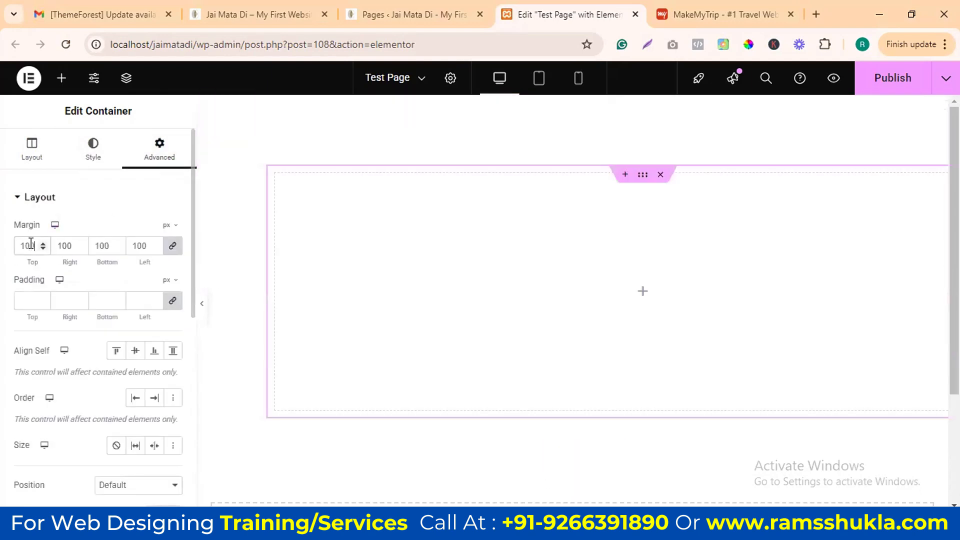
left_click(175, 248)
double_click(32, 243)
key("Tab")
type("0")
key("Tab")
type("0")
key("Tab")
type("0")
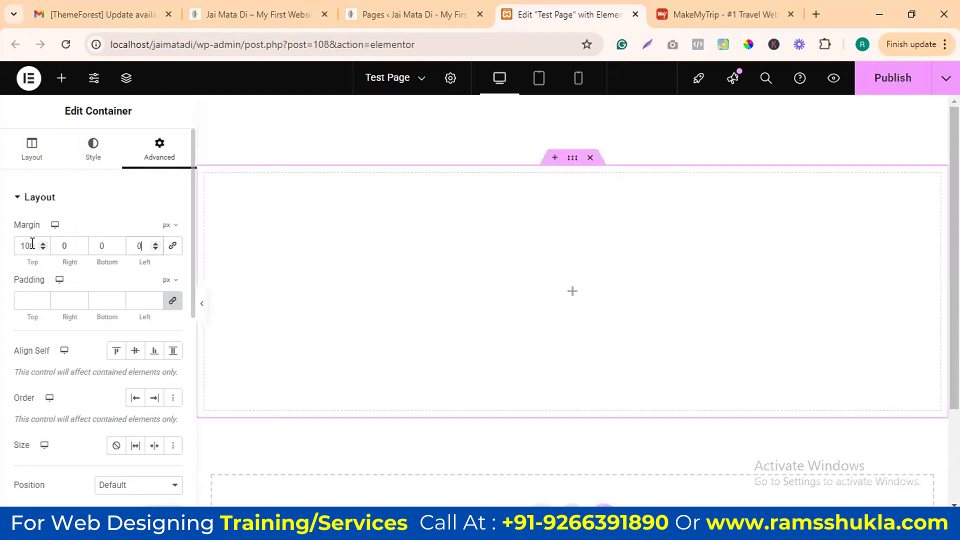
Step: Add an Accordion widget inside the empty container and preview its three items by expanding each one
left_click(573, 293)
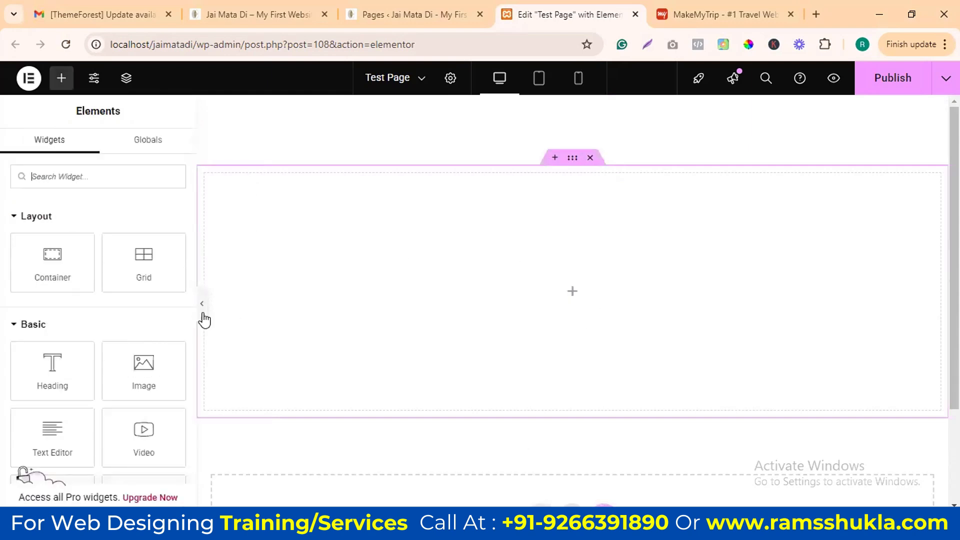
scroll(100, 315, "down", 15)
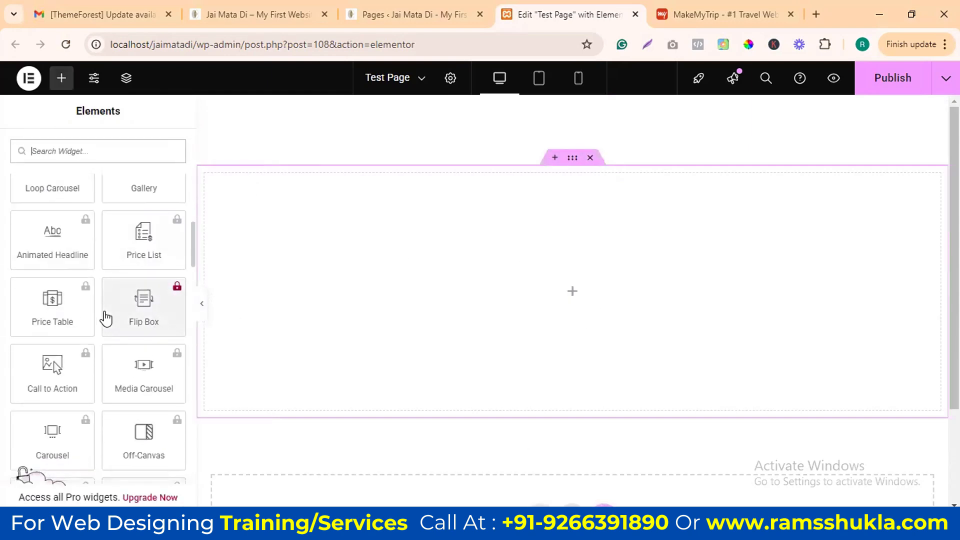
scroll(107, 315, "down", 10)
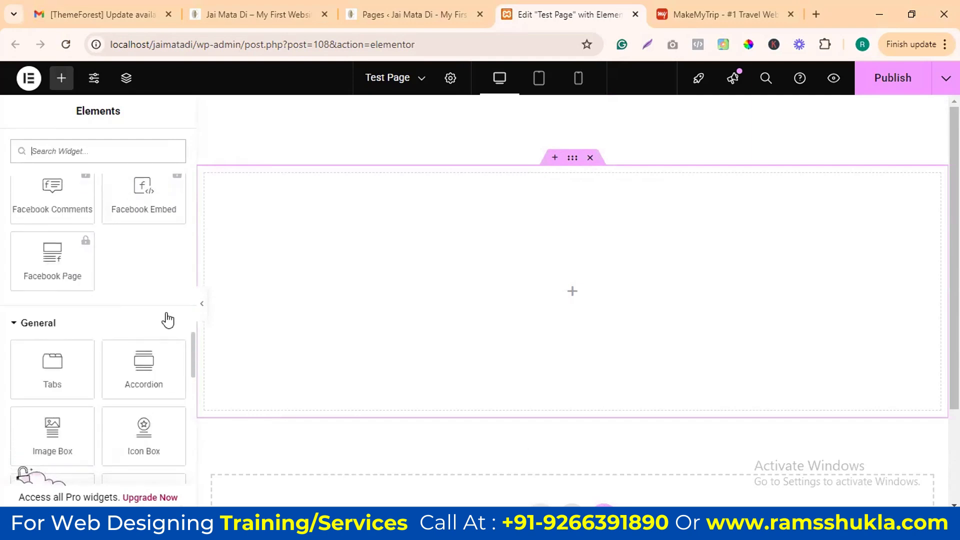
left_click_drag(144, 368, 446, 340)
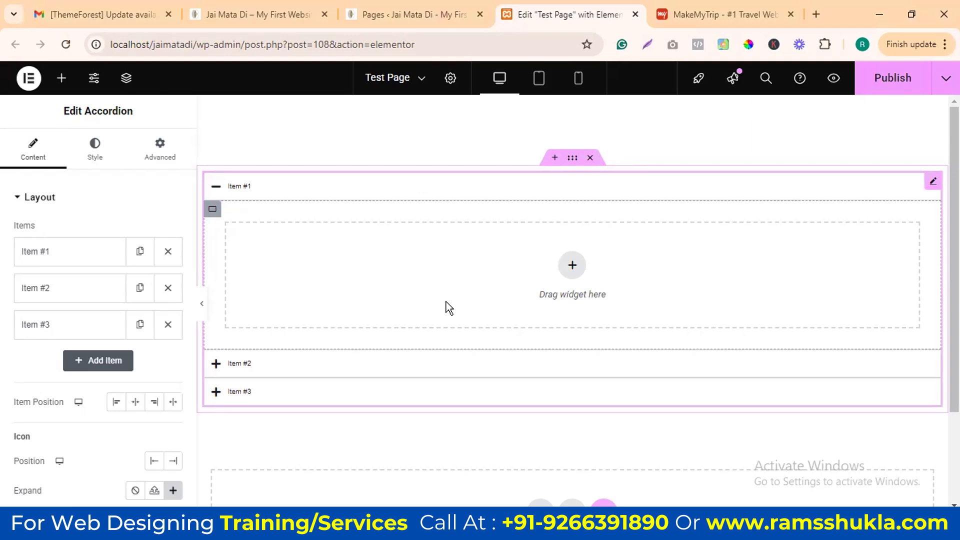
left_click(365, 364)
left_click(357, 391)
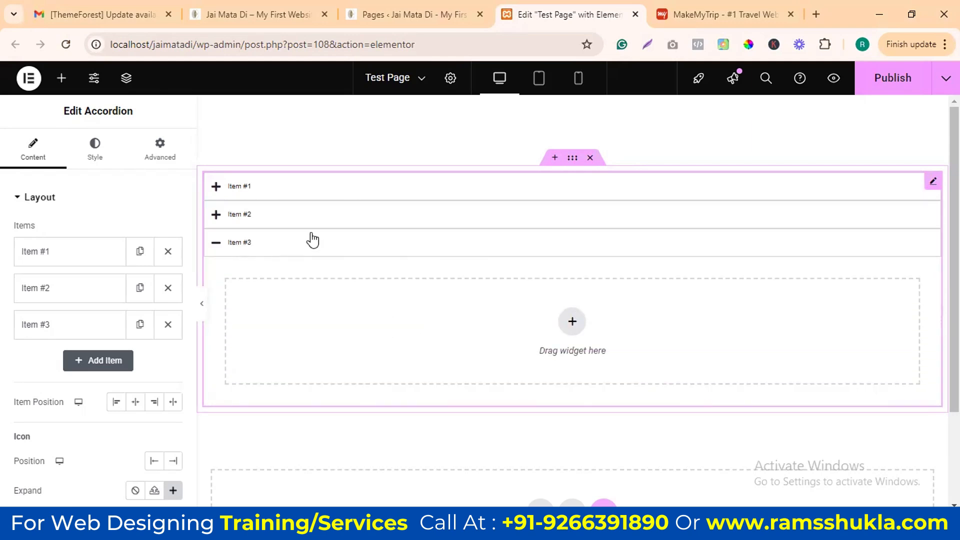
left_click(280, 216)
left_click(302, 188)
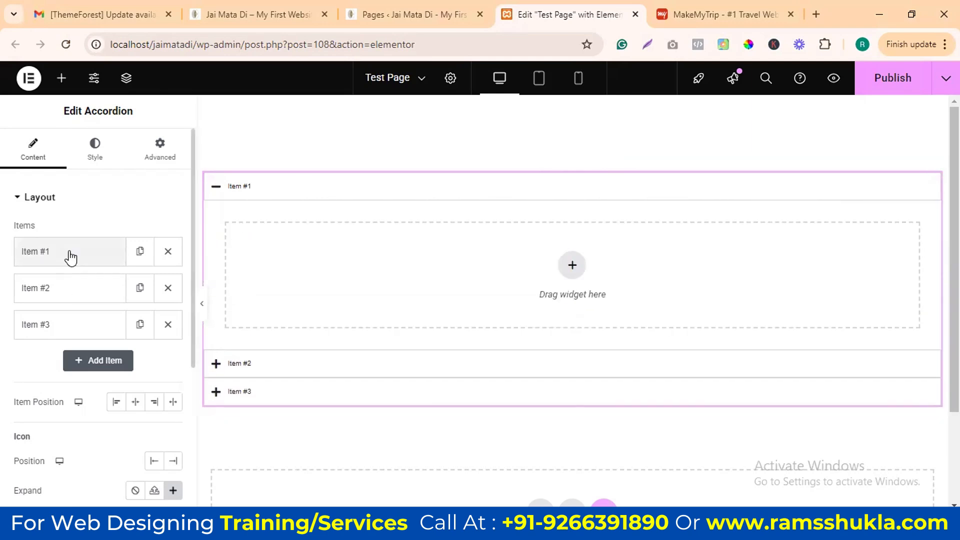
Step: Title the three accordion items Home, About Us and Services, and preview the Services and About Us items
left_click(70, 256)
left_click(66, 306)
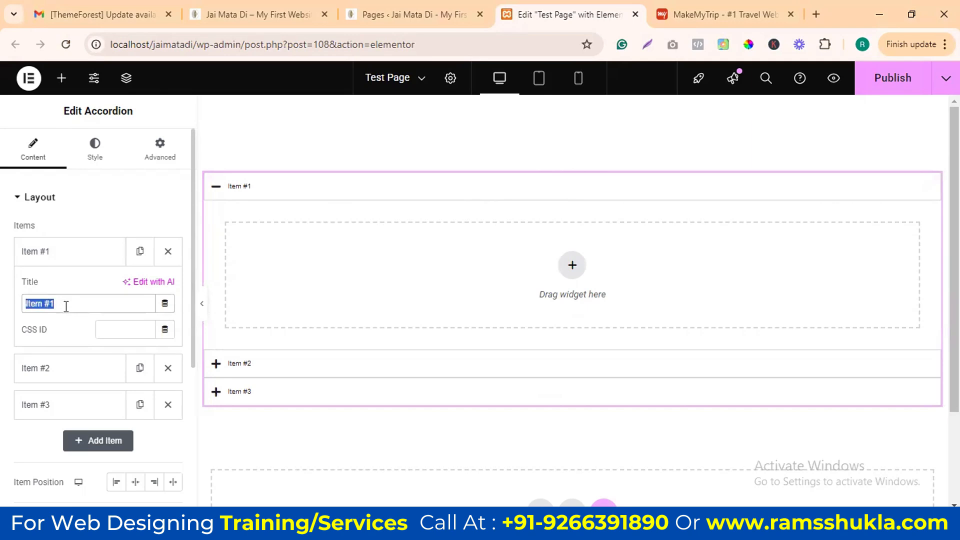
type("Home")
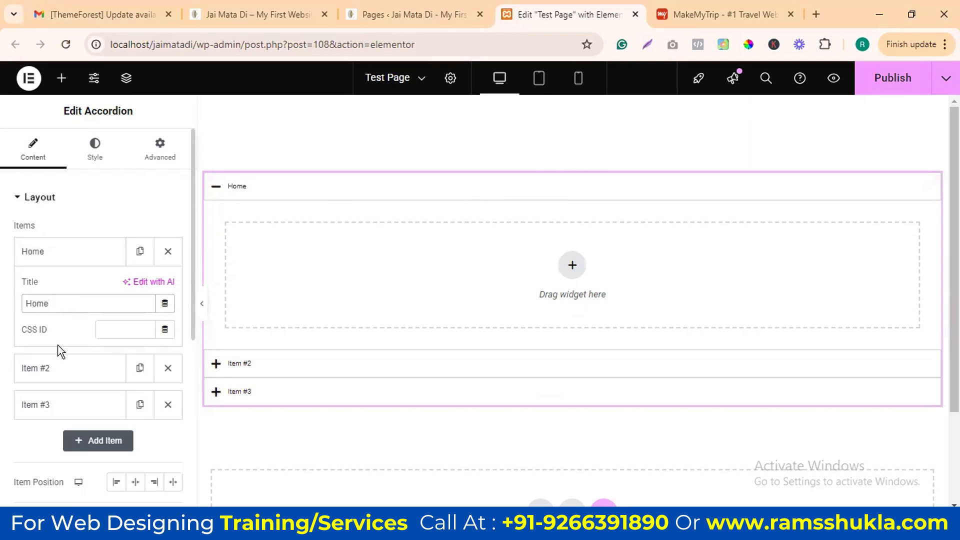
left_click(60, 369)
triple_click(64, 343)
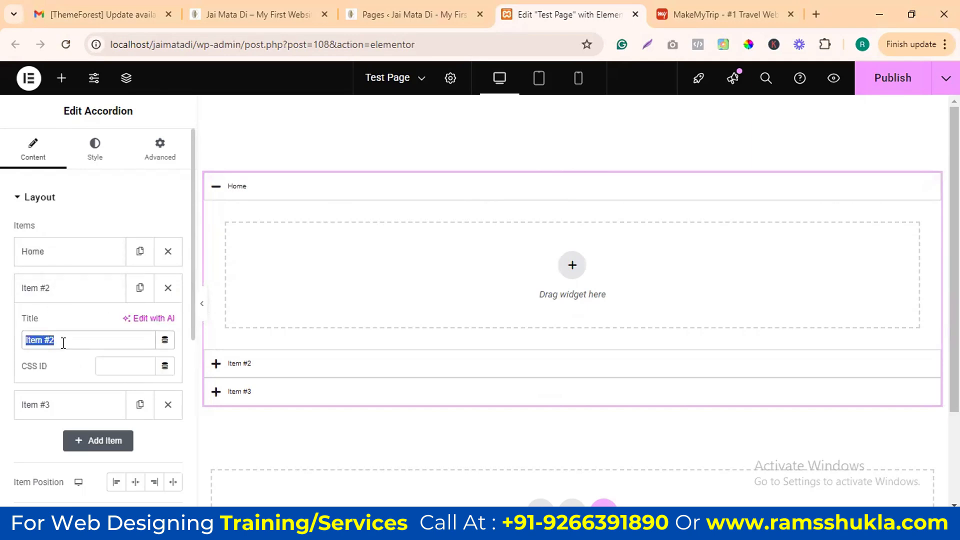
type("Home")
type("ut Us")
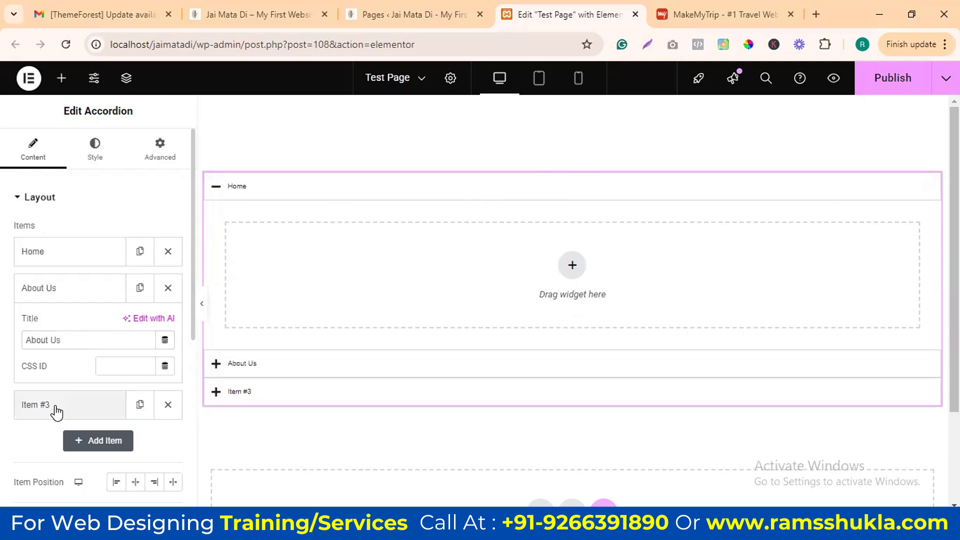
left_click(52, 406)
left_click(60, 375)
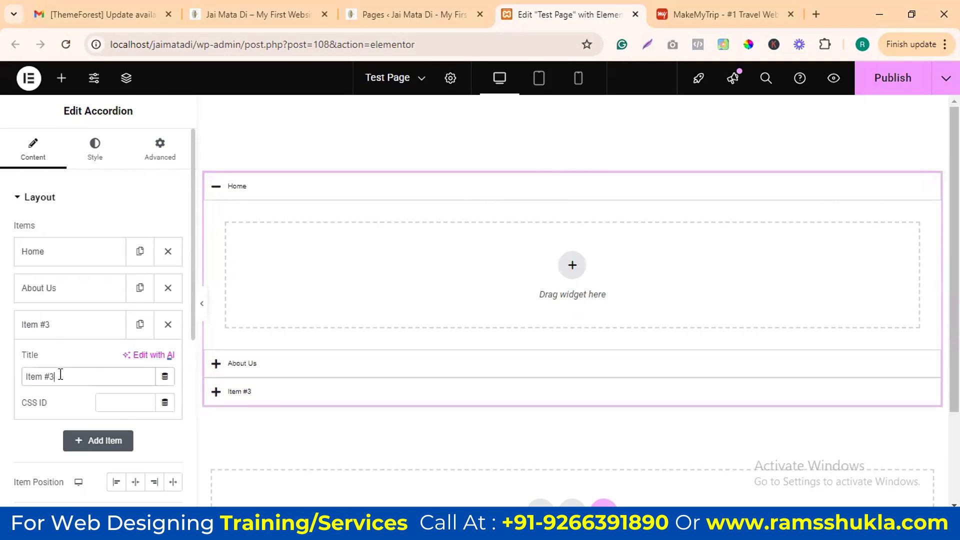
type("Services")
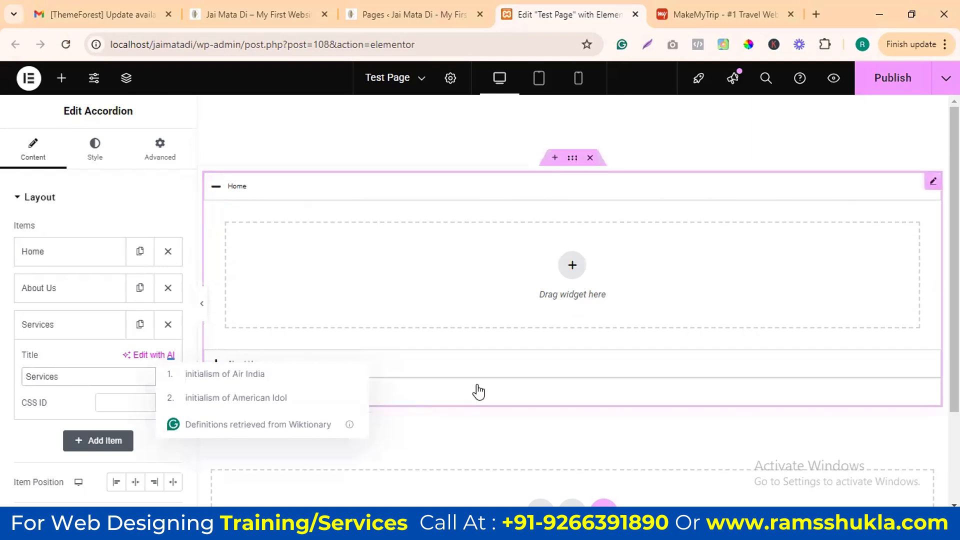
left_click(505, 392)
left_click(314, 219)
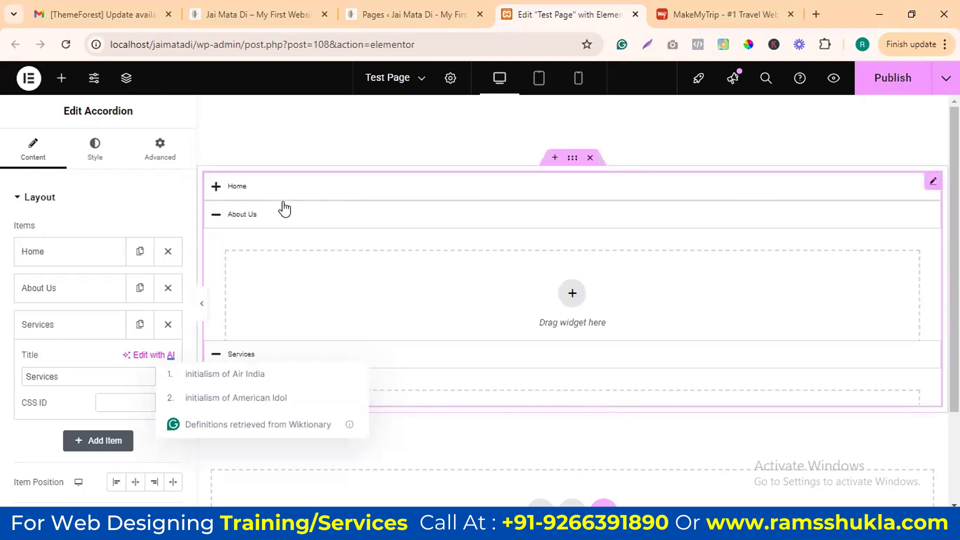
Step: Add a single-column container inside the accordion's Home item and place a Heading widget in it
left_click(273, 194)
left_click(67, 255)
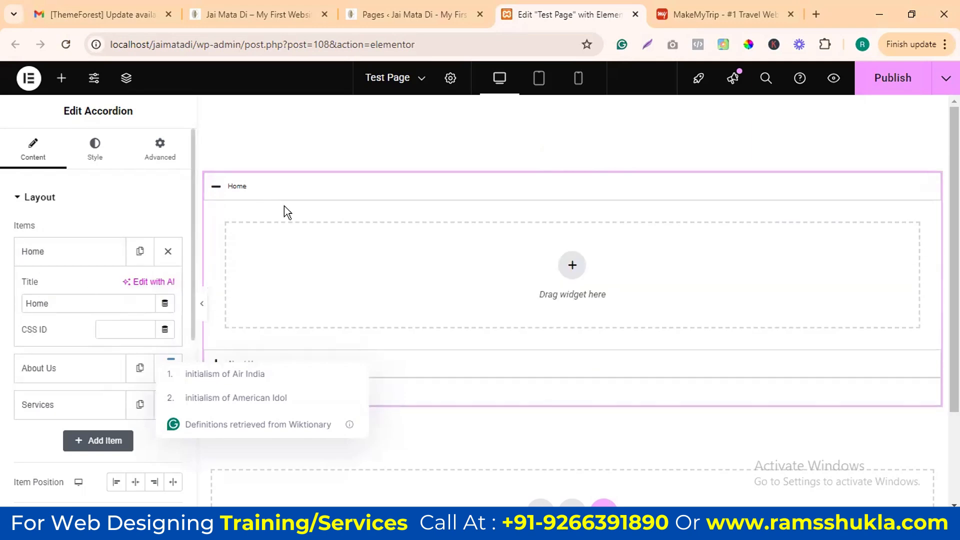
left_click(571, 265)
left_click(379, 266)
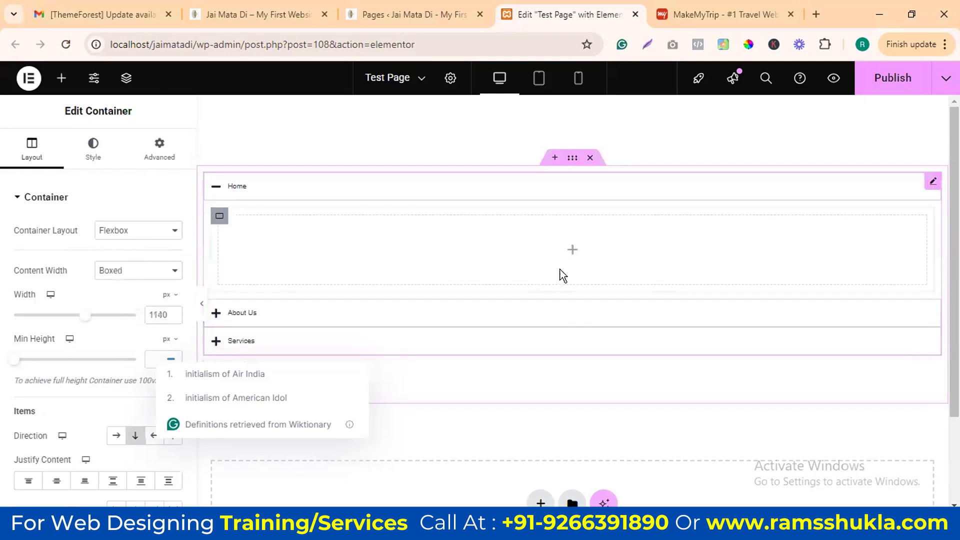
left_click(573, 254)
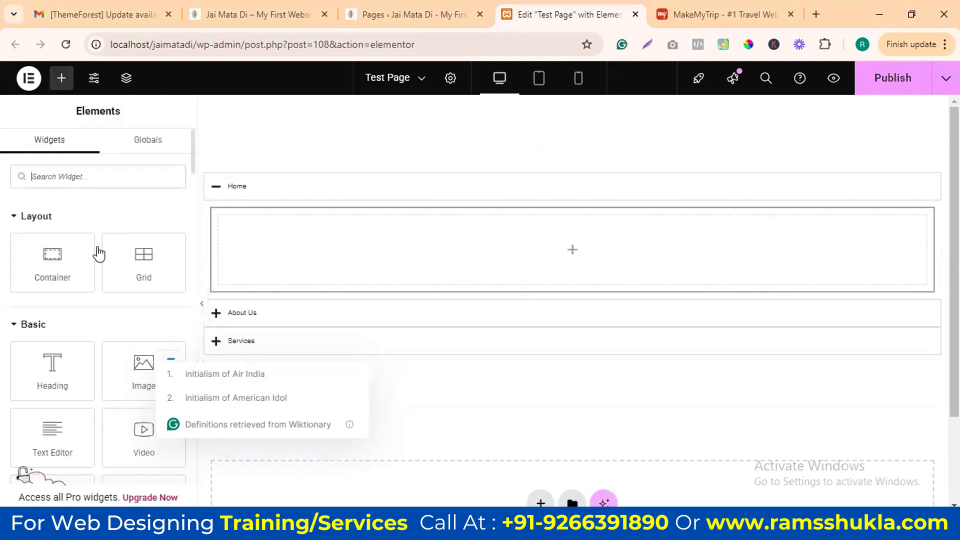
left_click_drag(52, 364, 488, 258)
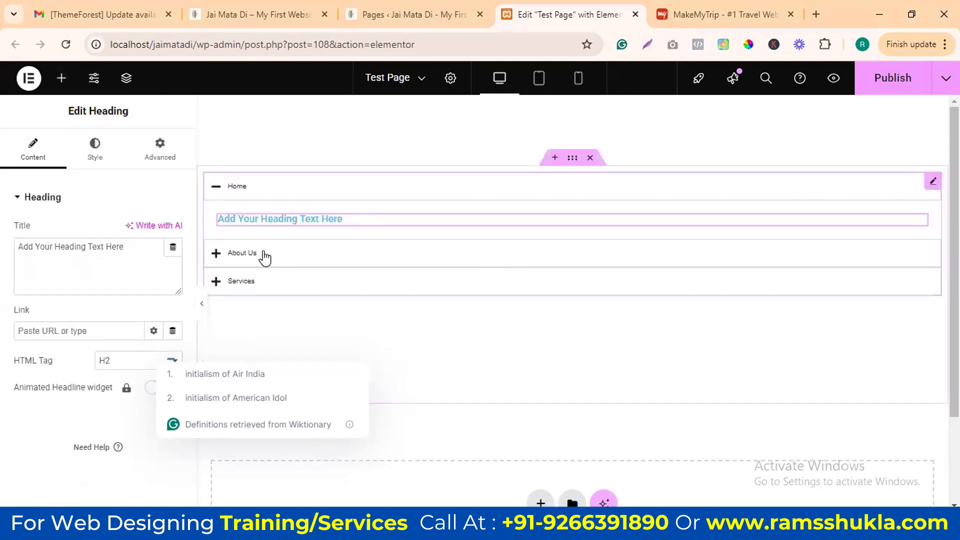
Step: Add a single-column container inside the About Us item and place an Image widget in it
left_click(392, 259)
left_click(573, 295)
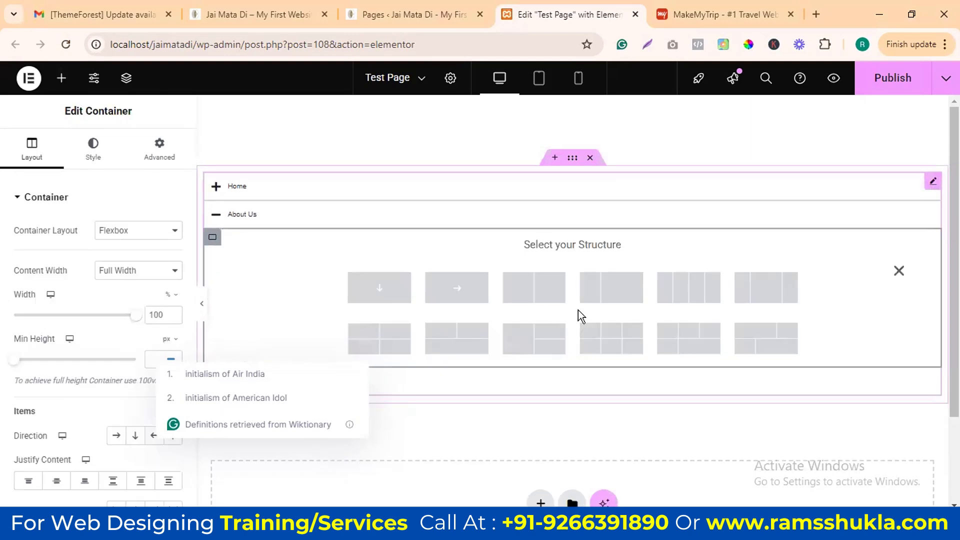
left_click(530, 283)
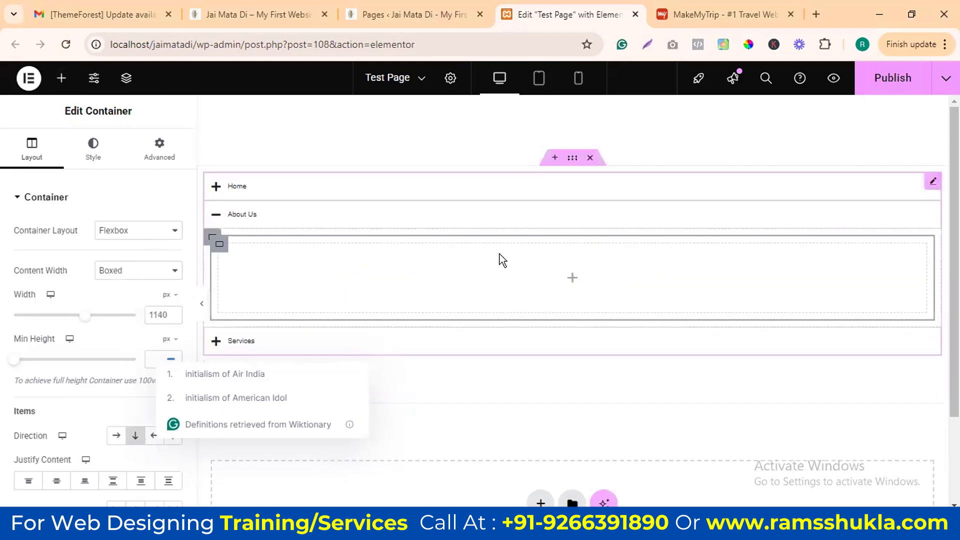
left_click(571, 279)
left_click_drag(294, 314, 452, 295)
Step: Set the About Us image to the yellow "happy monday" coffee cup picture from the media library
scroll(461, 301, "down", 1)
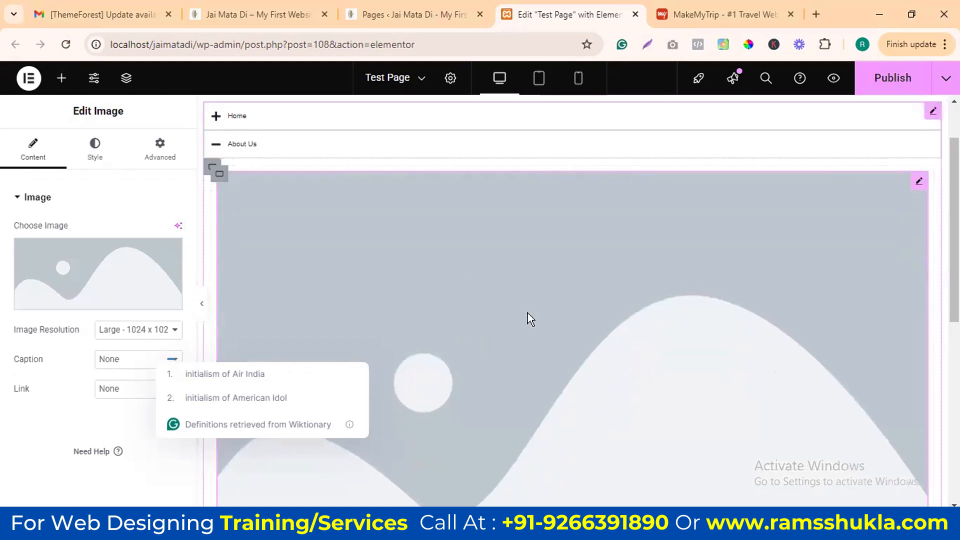
scroll(528, 313, "down", 3)
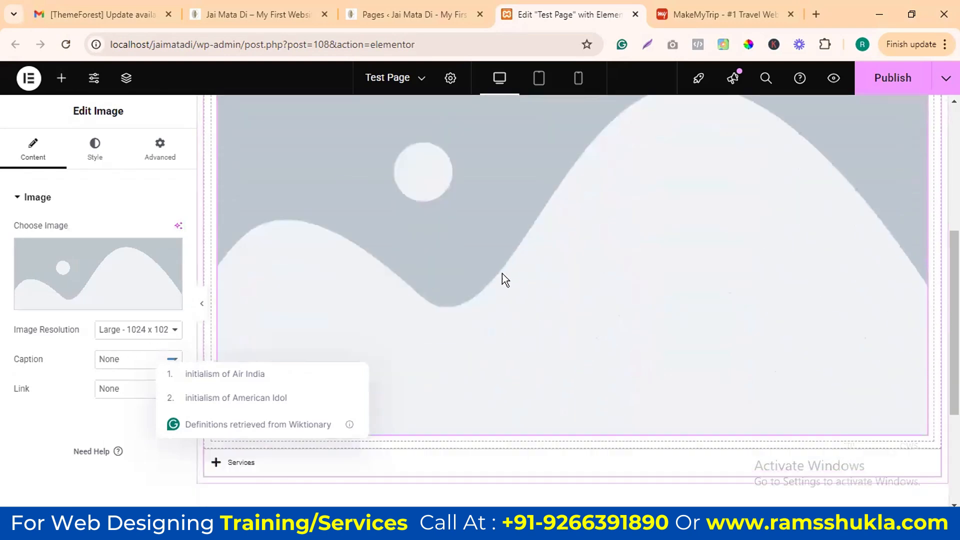
left_click(85, 285)
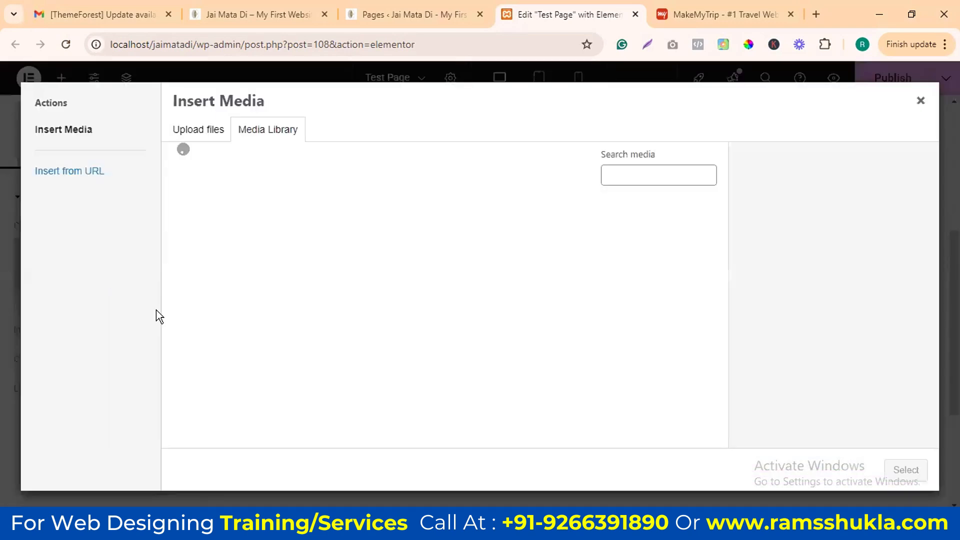
left_click(343, 289)
left_click(906, 470)
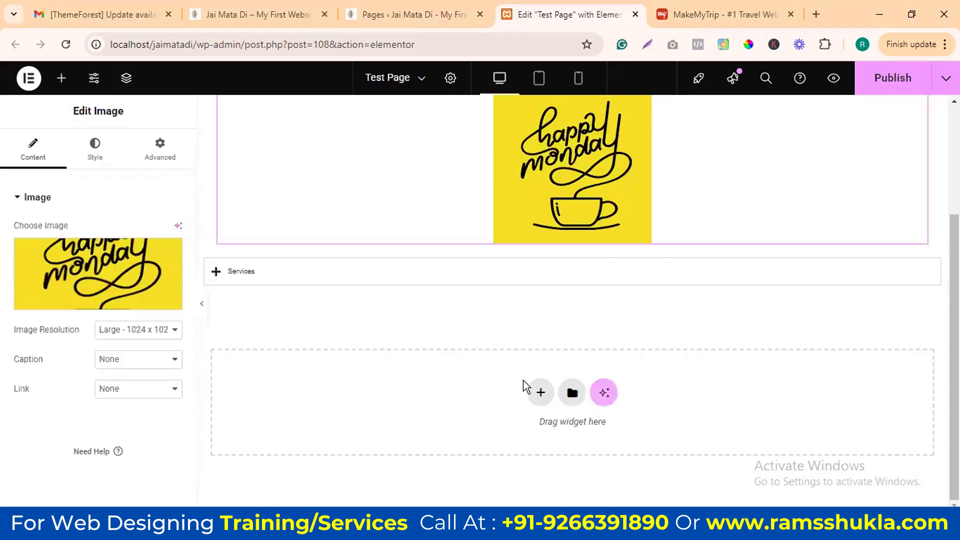
Step: Preview the accordion's content by expanding Services, Home and About Us in turn, ending on Home
left_click(433, 278)
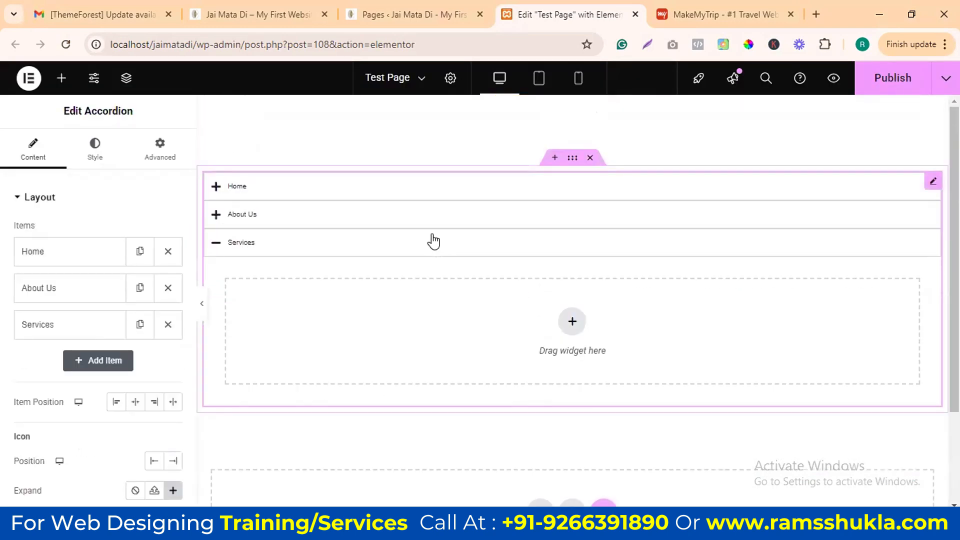
left_click(372, 198)
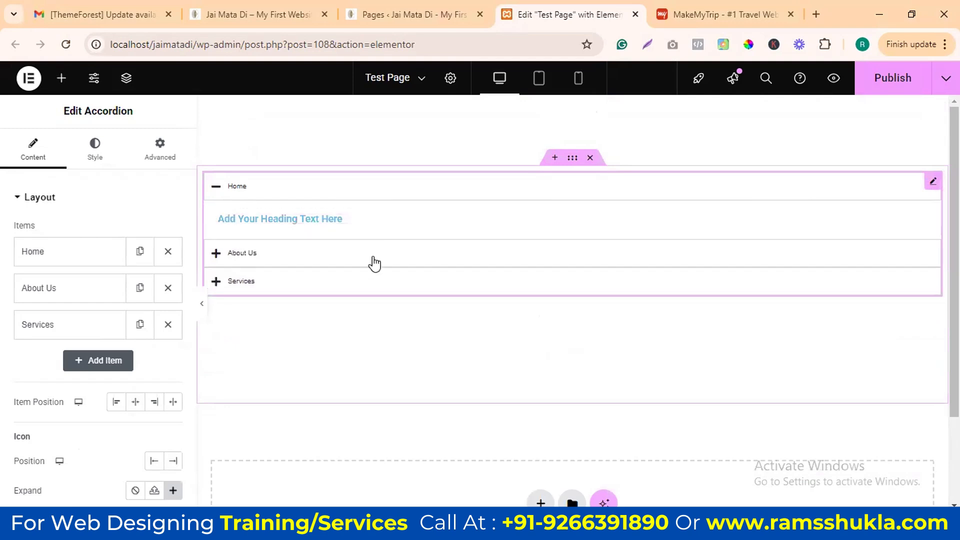
left_click(373, 262)
left_click(543, 192)
Step: Try the center, end and stretch item positions on the accordion and set the item position to Start
scroll(99, 310, "down", 4)
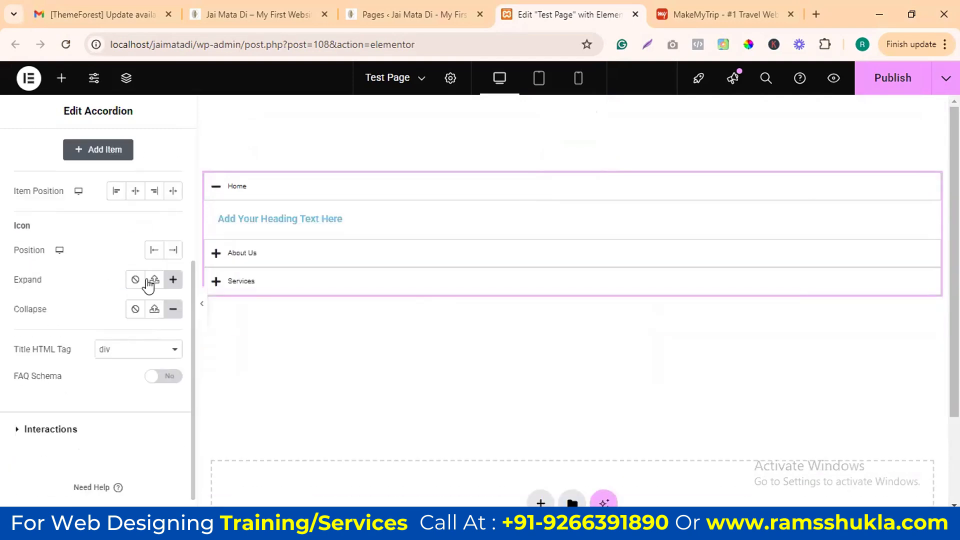
scroll(166, 239, "up", 3)
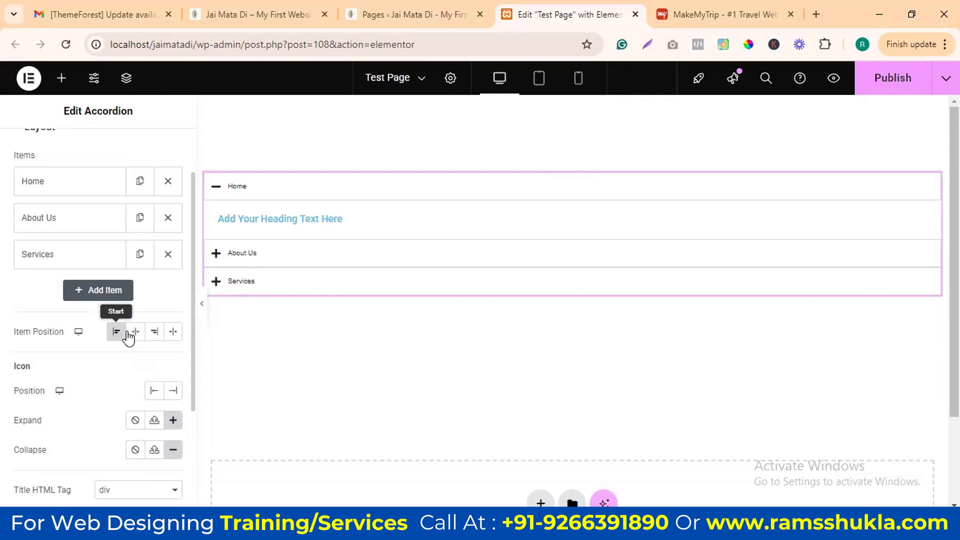
left_click(134, 332)
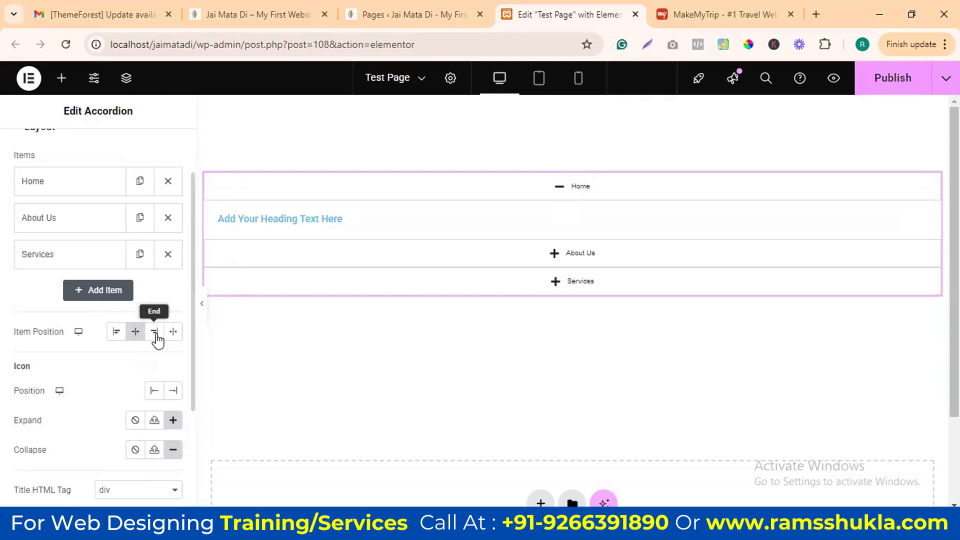
left_click(156, 332)
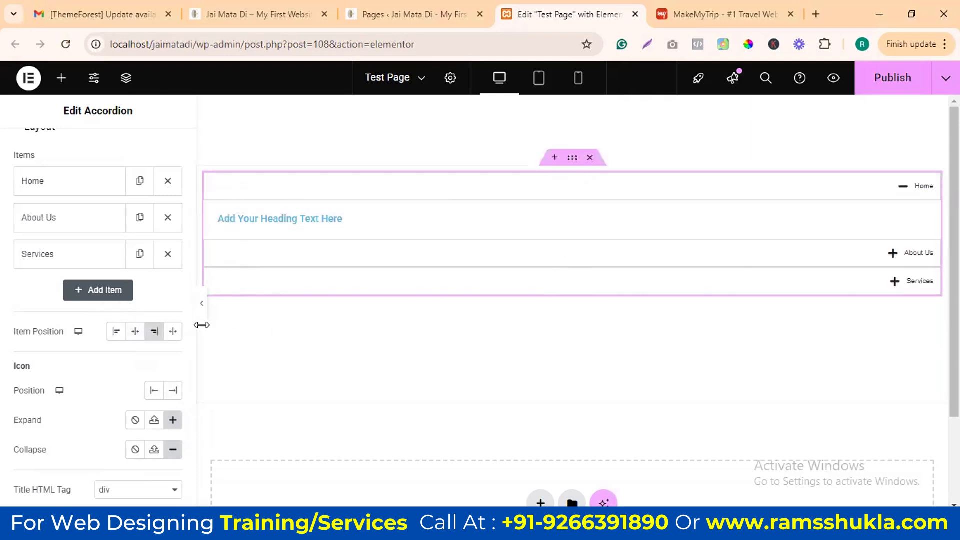
left_click(173, 332)
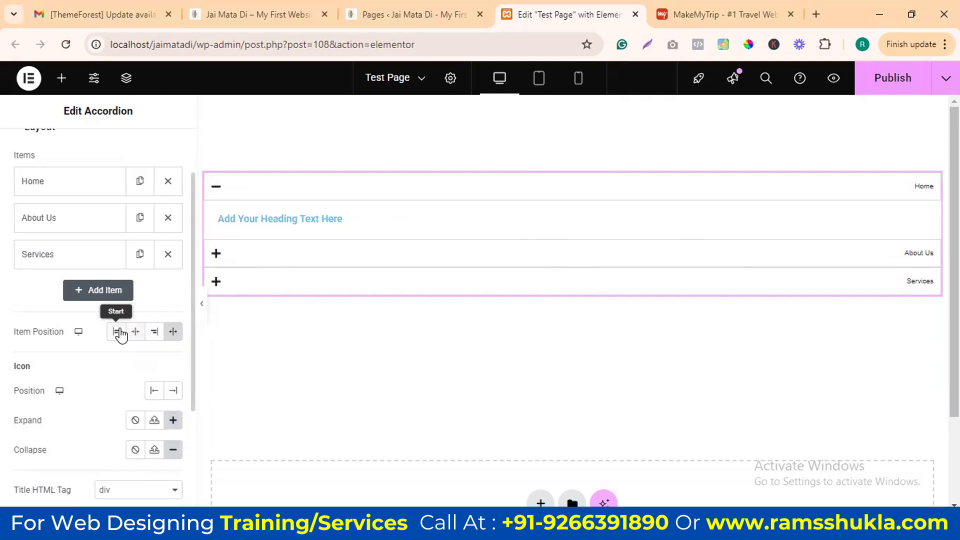
left_click(120, 333)
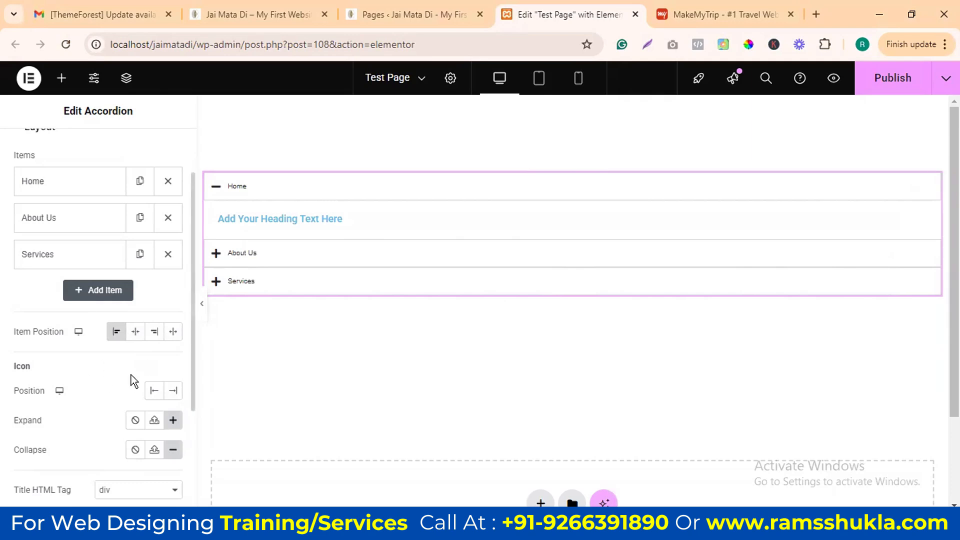
Step: Try the accordion's icon position at End and set it to Start
scroll(75, 362, "down", 2)
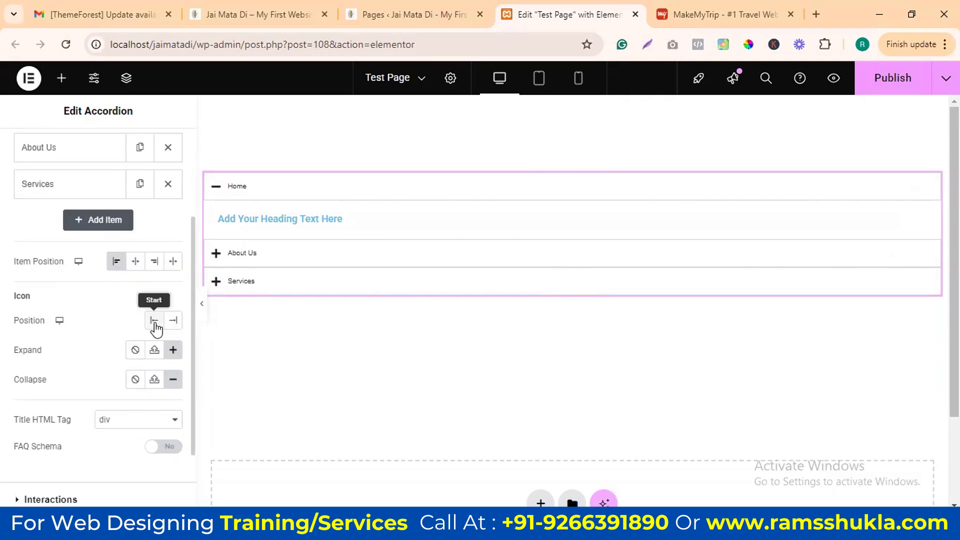
left_click(172, 323)
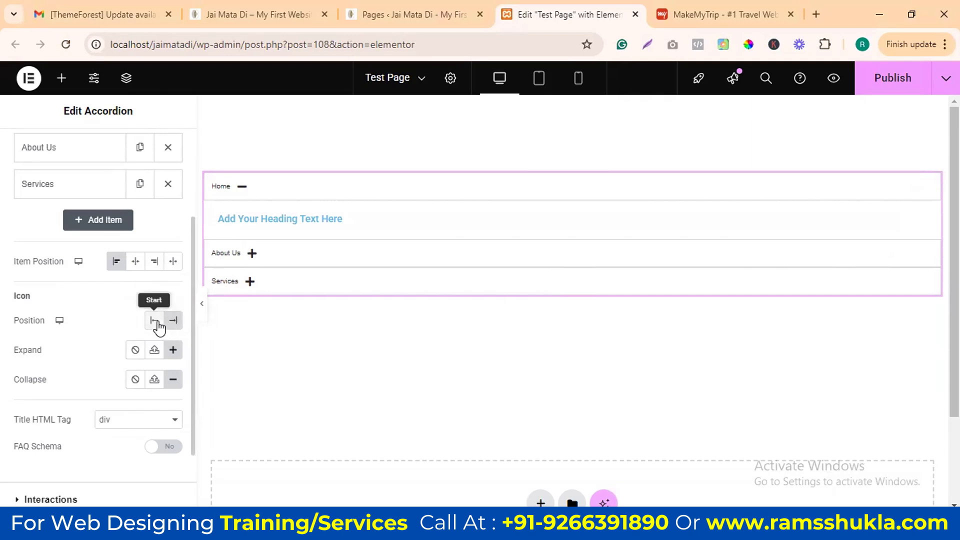
left_click(157, 324)
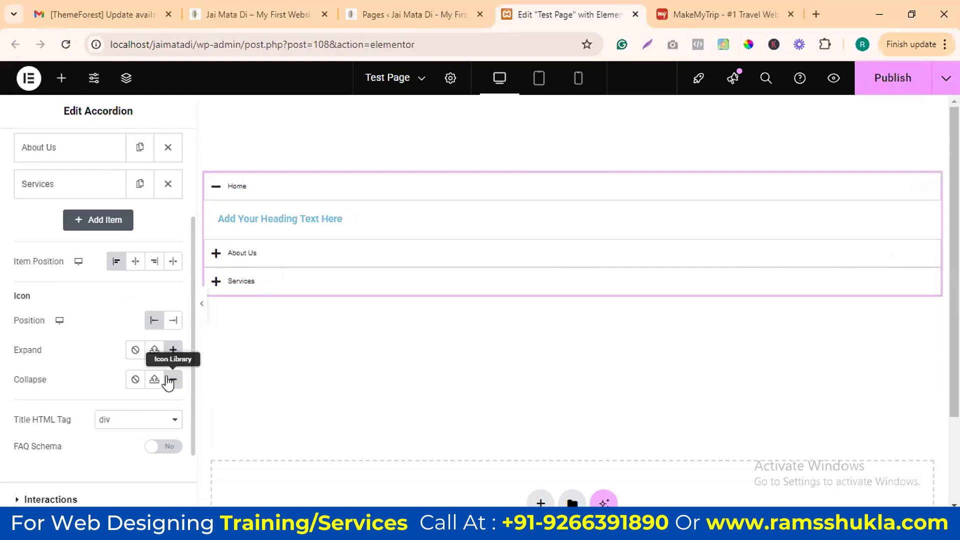
Step: Try the All collapsed default state in the accordion's interaction settings and restore First expanded
scroll(181, 368, "down", 2)
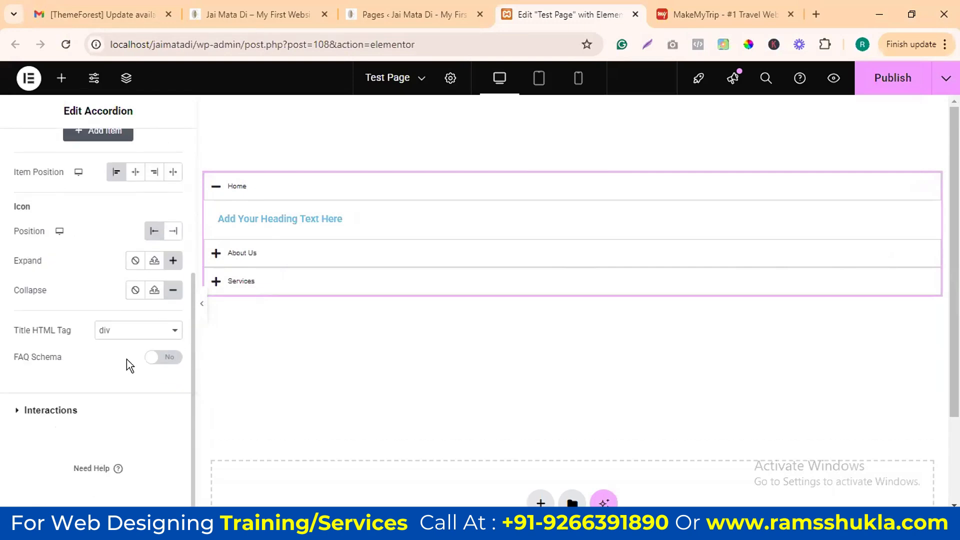
left_click(51, 413)
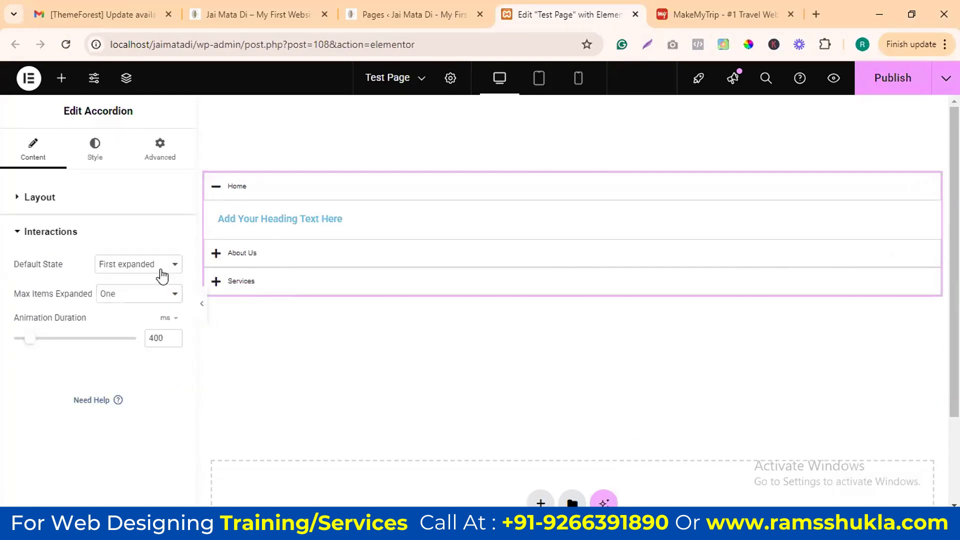
left_click(152, 270)
left_click(150, 299)
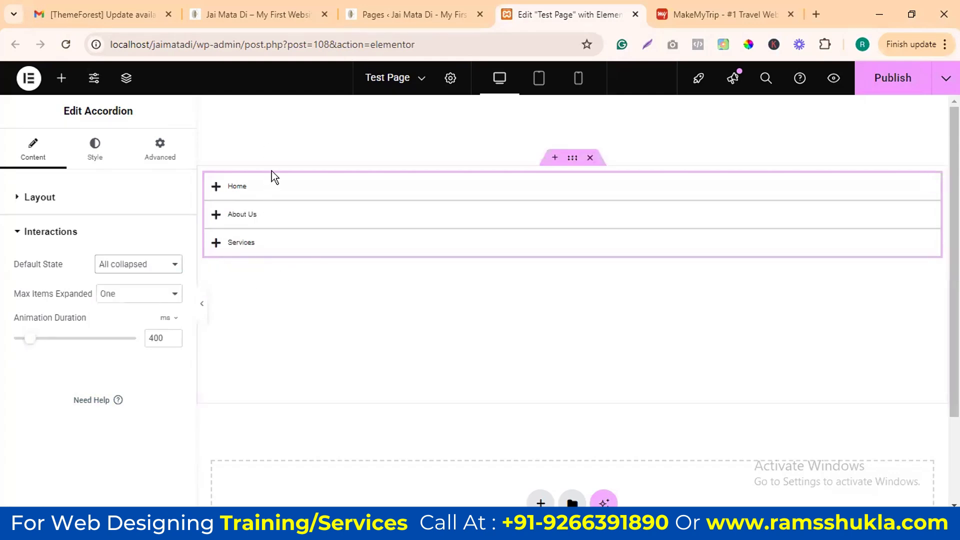
left_click(151, 269)
left_click(137, 282)
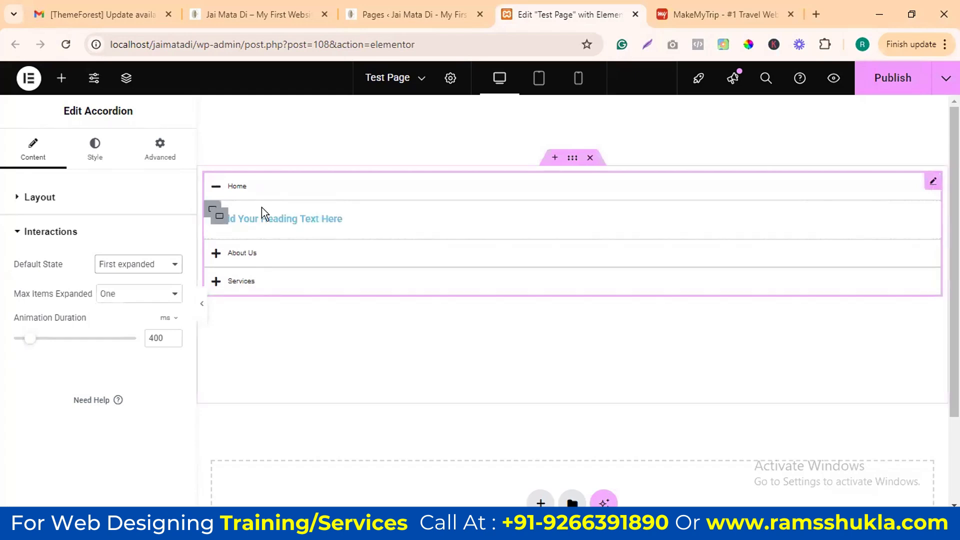
Step: Set the accordion's maximum expanded items to Multiple and test it by expanding About Us and Services
left_click(148, 298)
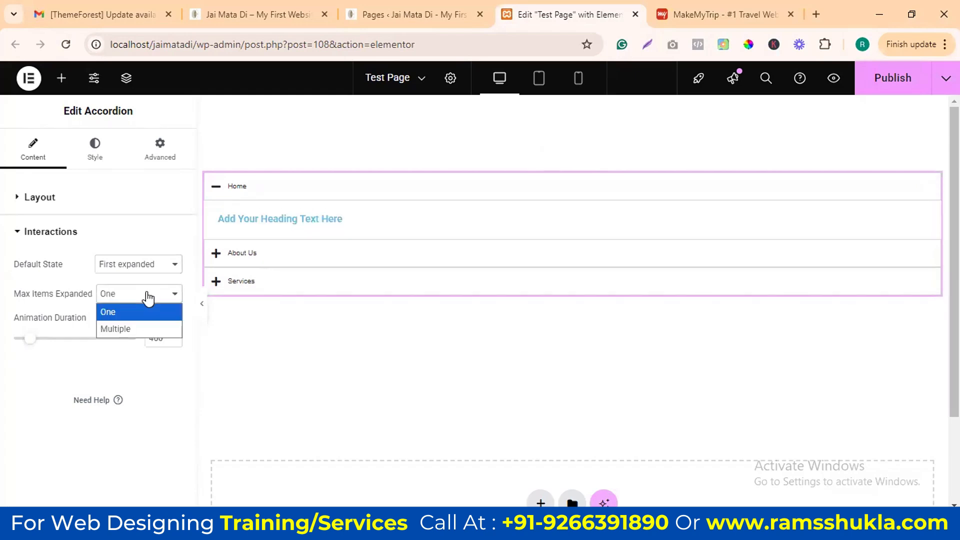
left_click(144, 327)
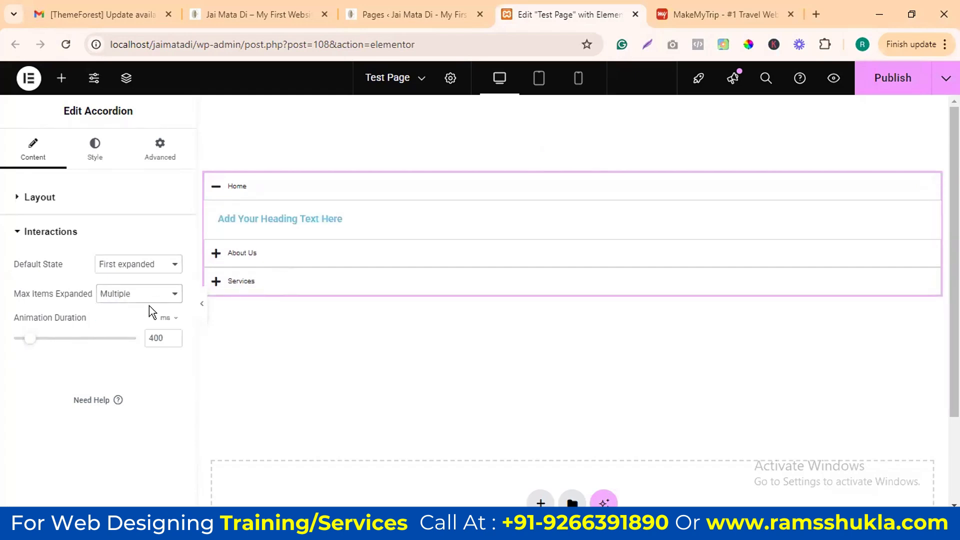
left_click(303, 257)
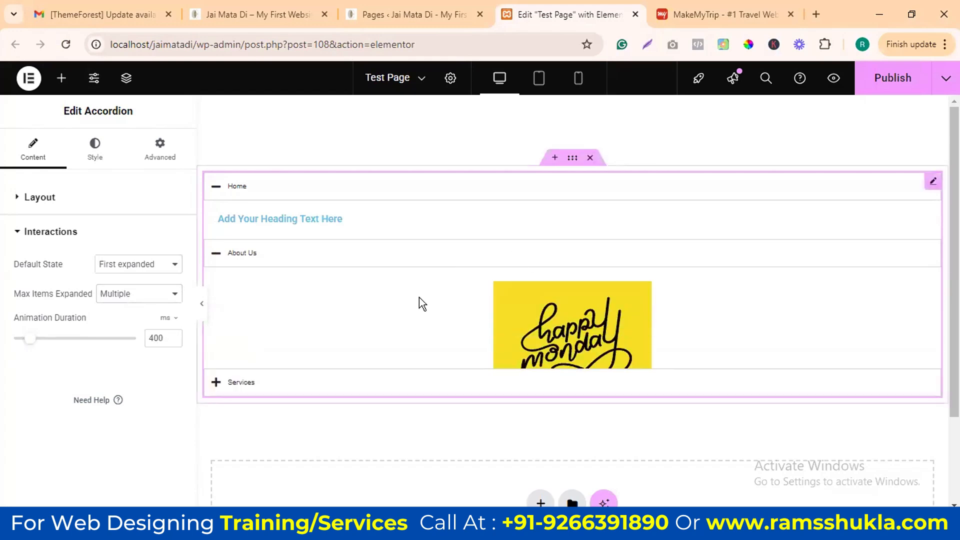
left_click(316, 257)
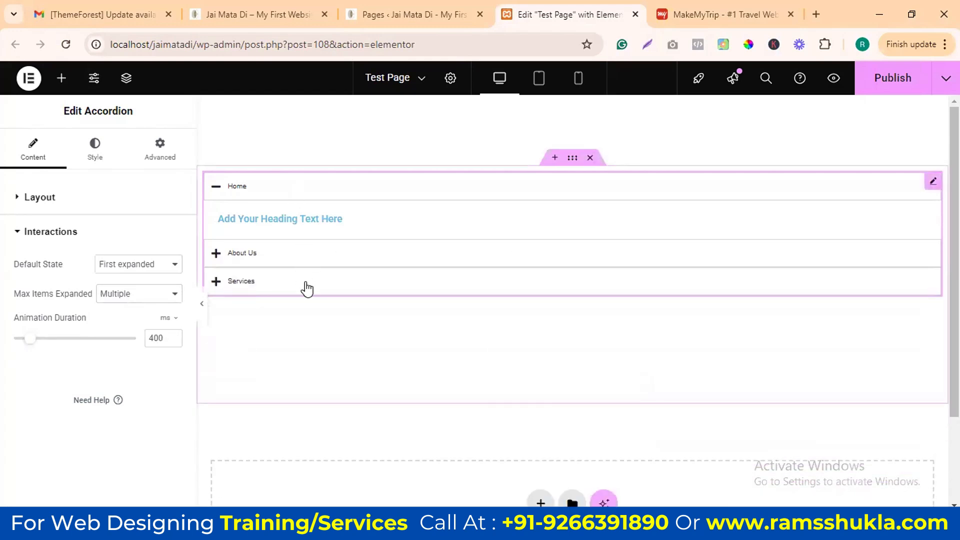
left_click(307, 289)
left_click(330, 257)
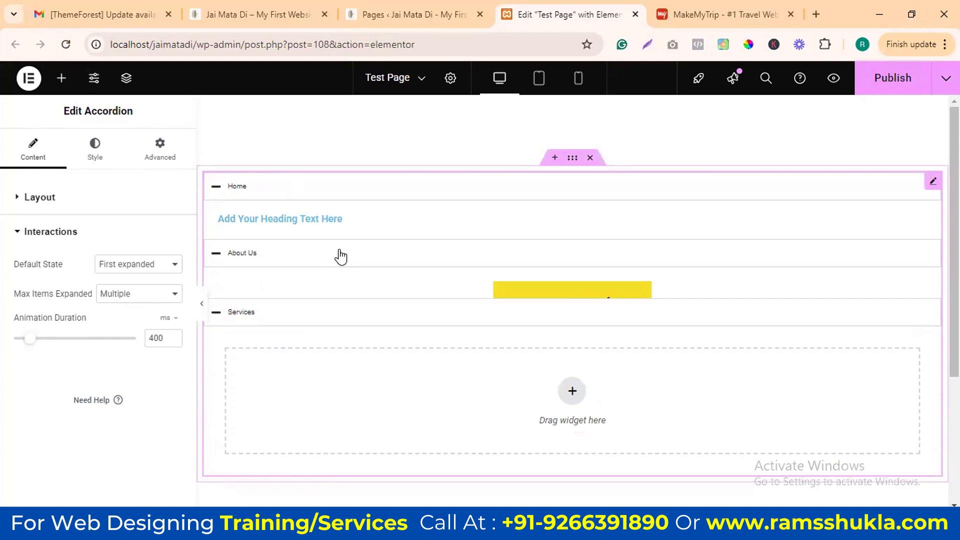
Step: Set the maximum expanded items to One and test it by expanding About Us, Services and Home in turn
left_click(131, 293)
left_click(128, 309)
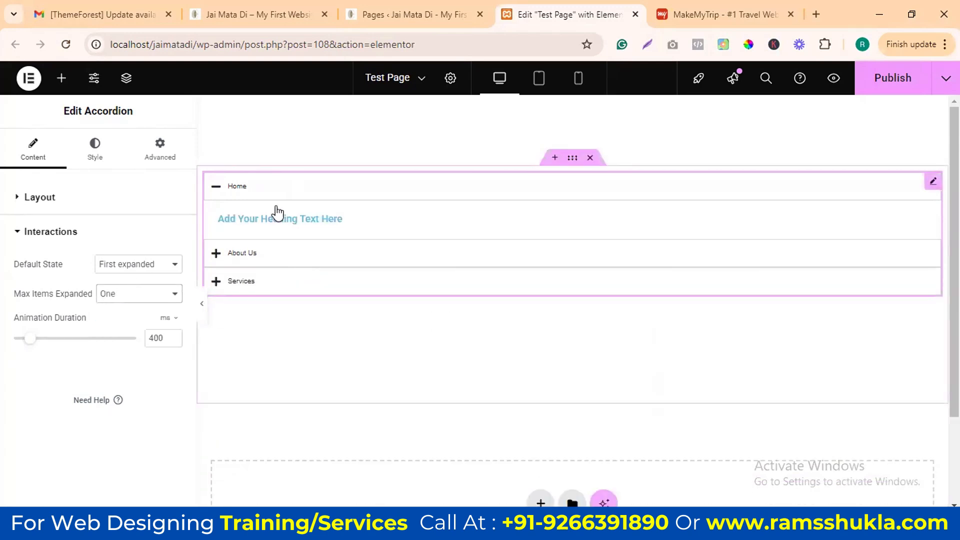
left_click(299, 264)
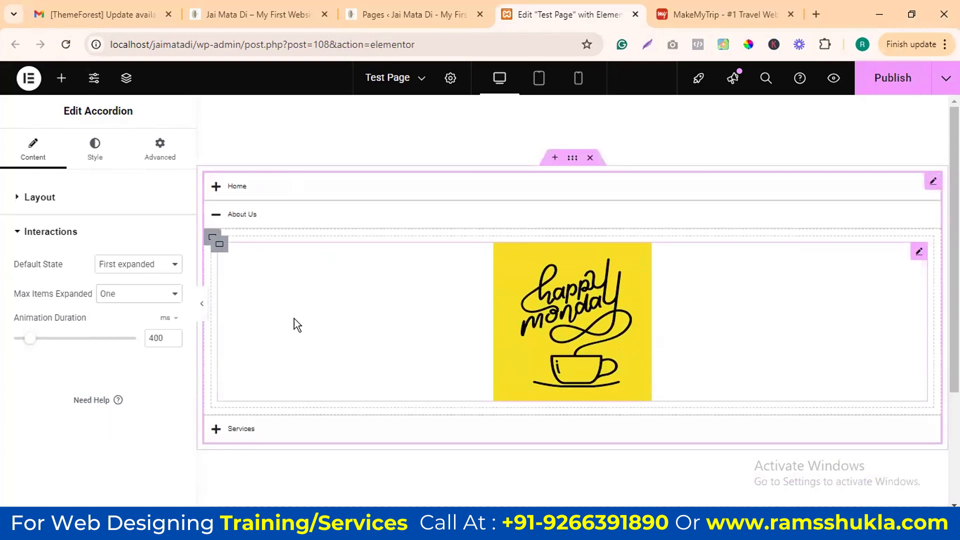
left_click(289, 432)
left_click(330, 195)
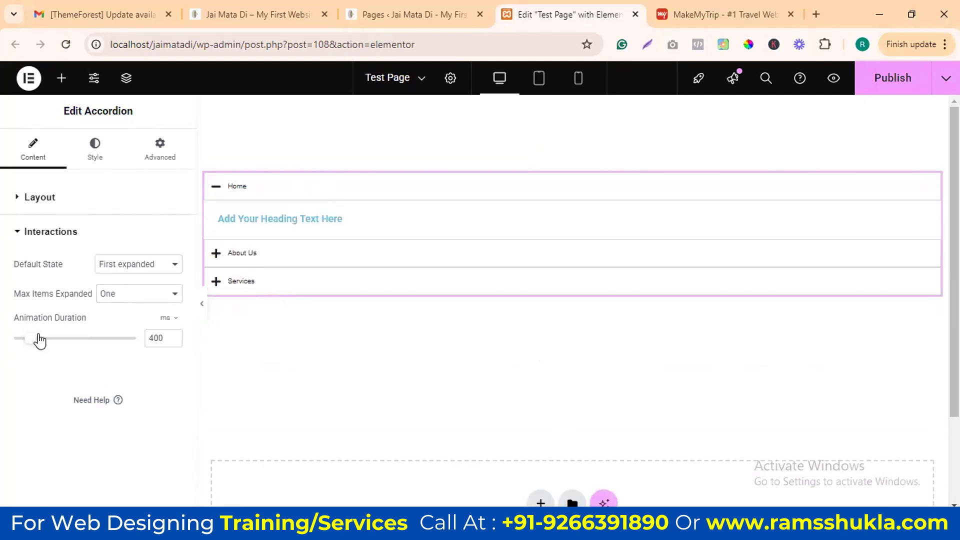
Step: Set the accordion's animation duration to 300 ms and test it by expanding the Services and About Us items
left_click_drag(39, 340, 30, 344)
left_click(264, 281)
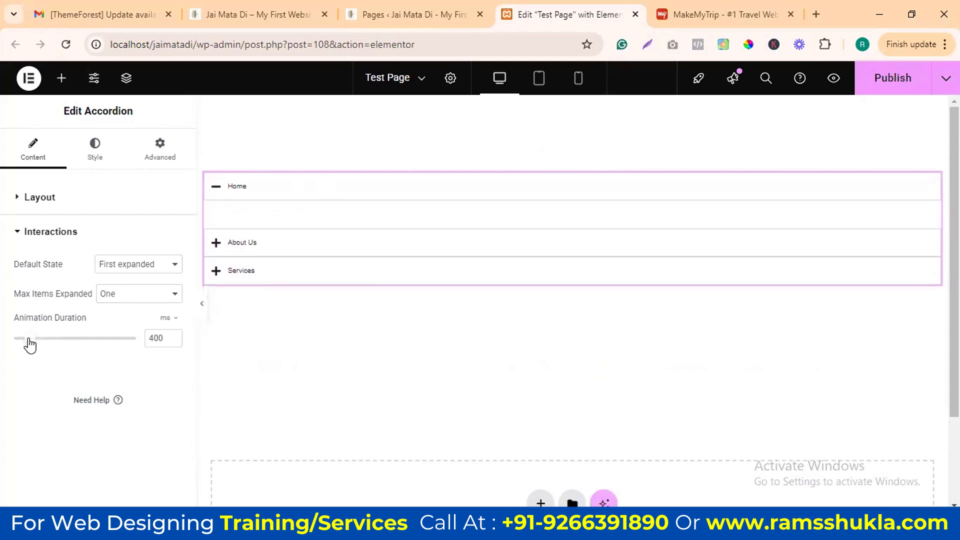
left_click(263, 257)
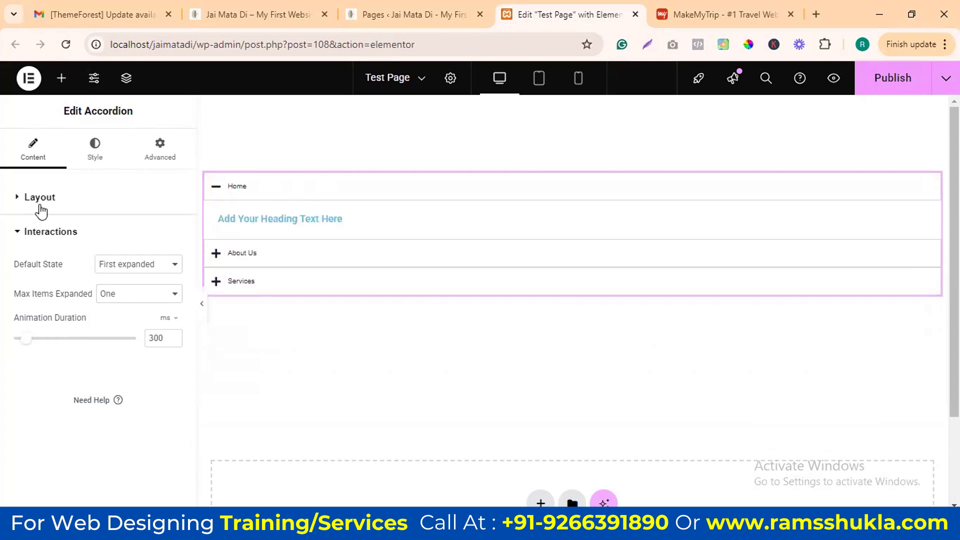
Step: Set the accordion's space between items to 11 px and try adjusting the distance from content, leaving it at 0
left_click(22, 234)
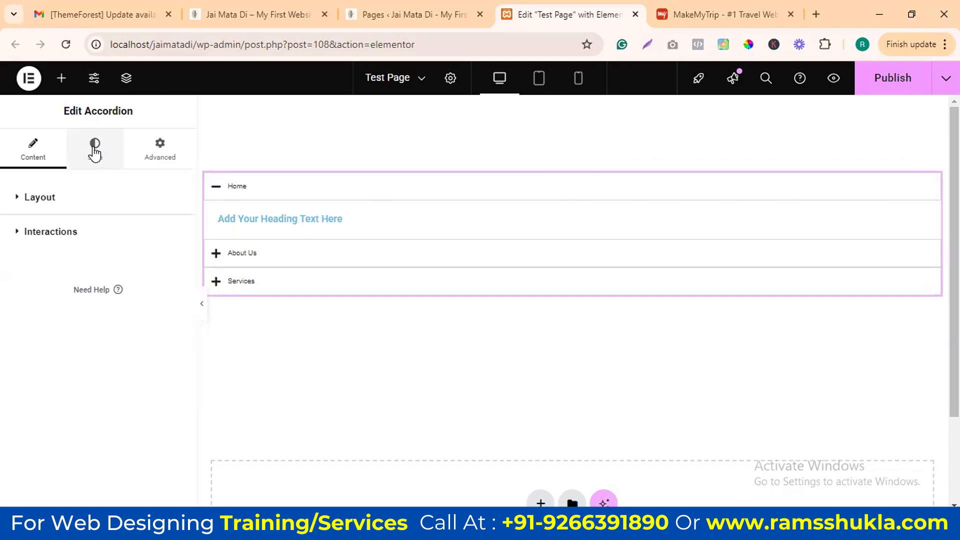
left_click(95, 148)
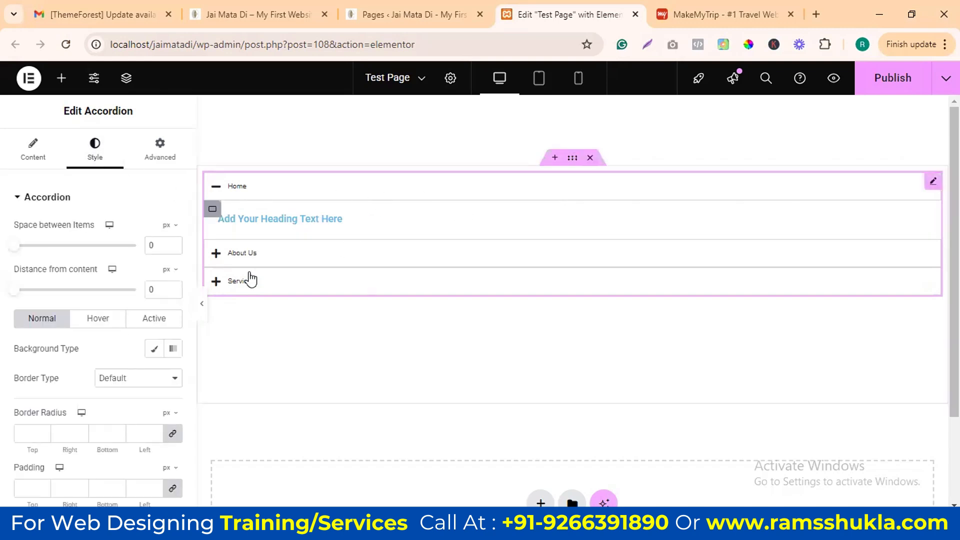
mouse_move(19, 252)
left_mouse_down()
mouse_move(38, 251)
mouse_move(21, 247)
left_mouse_up()
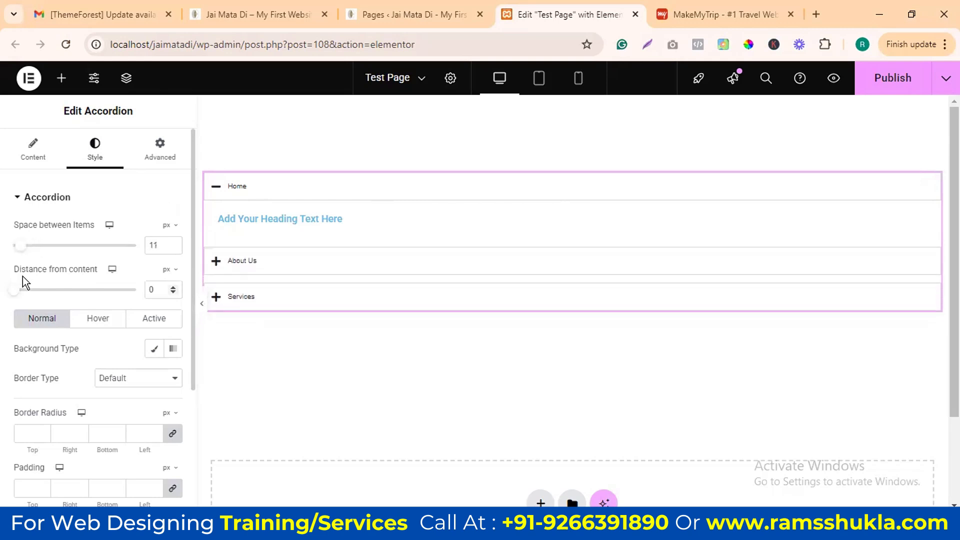
mouse_move(18, 295)
left_mouse_down()
mouse_move(37, 291)
mouse_move(15, 292)
left_mouse_up()
Step: Give the accordion items a classic hover background in bright green, #3CFC72
left_click(117, 324)
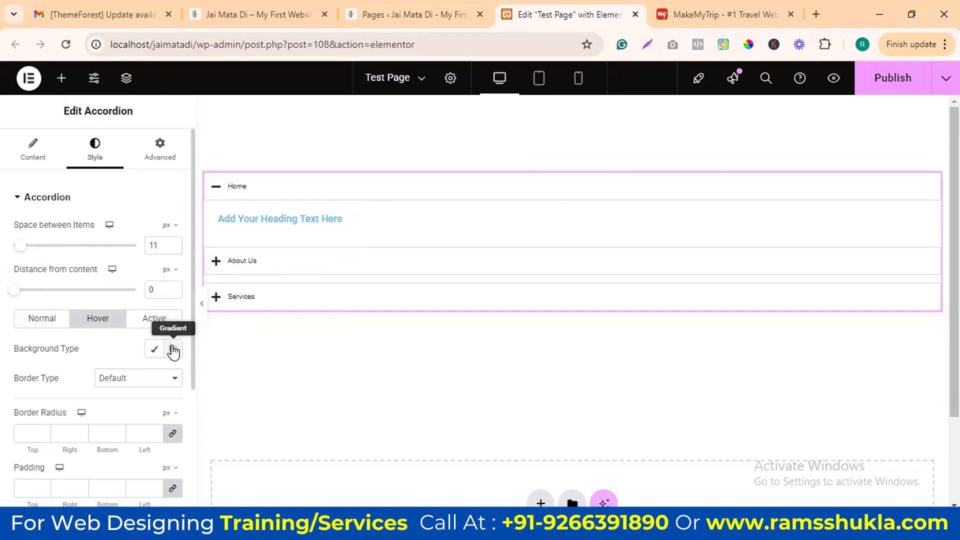
left_click(154, 349)
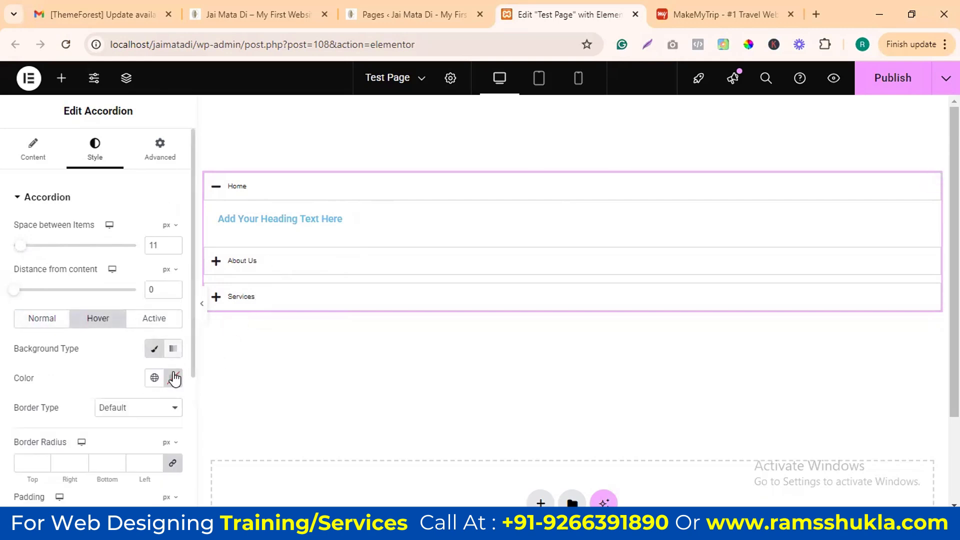
left_click(174, 378)
left_click_drag(189, 259, 141, 258)
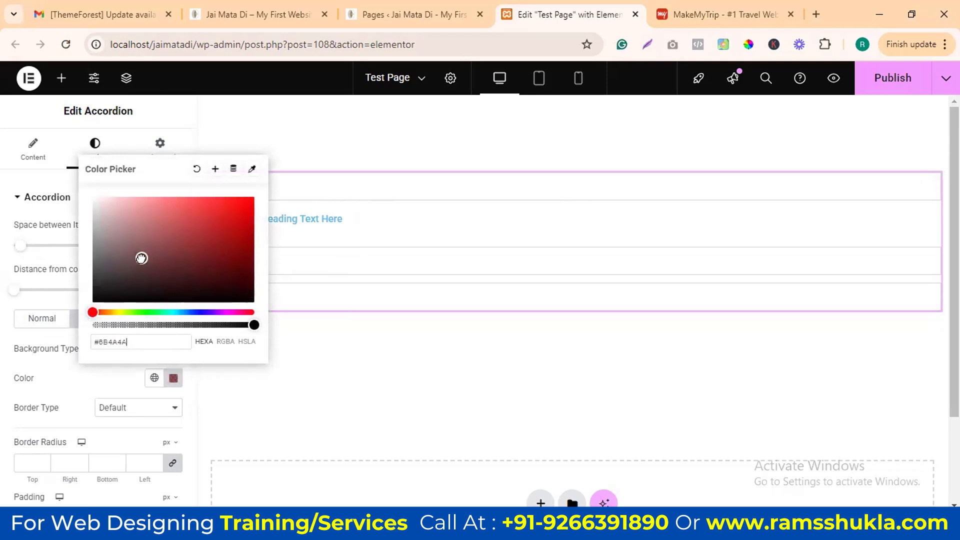
left_click(152, 312)
left_click(216, 199)
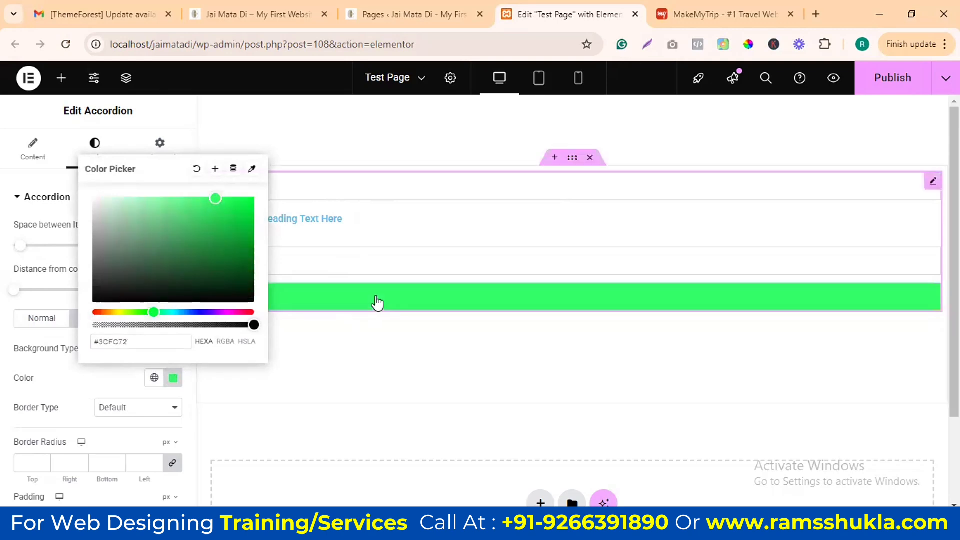
left_click(223, 376)
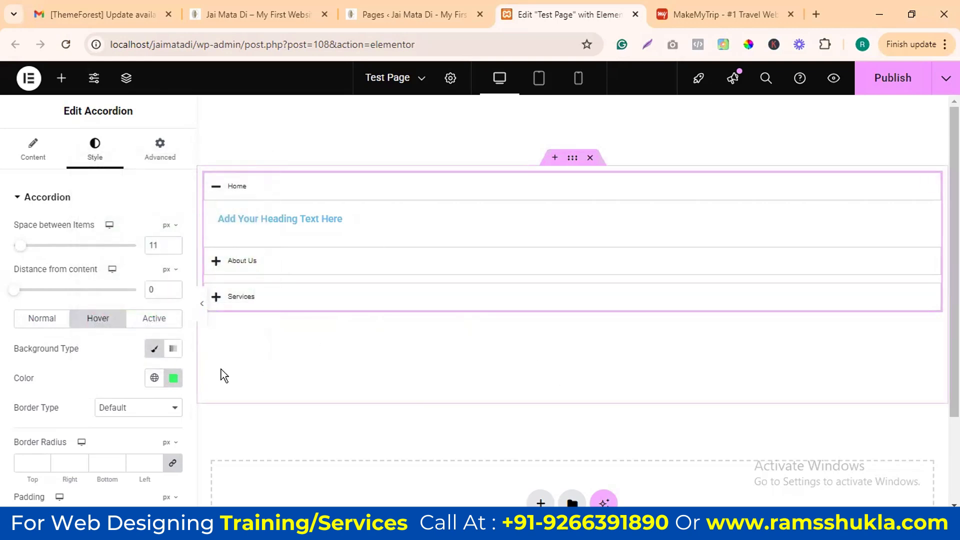
Step: Give active accordion items a classic muted grey-brown background and test it by expanding About Us
left_click(159, 319)
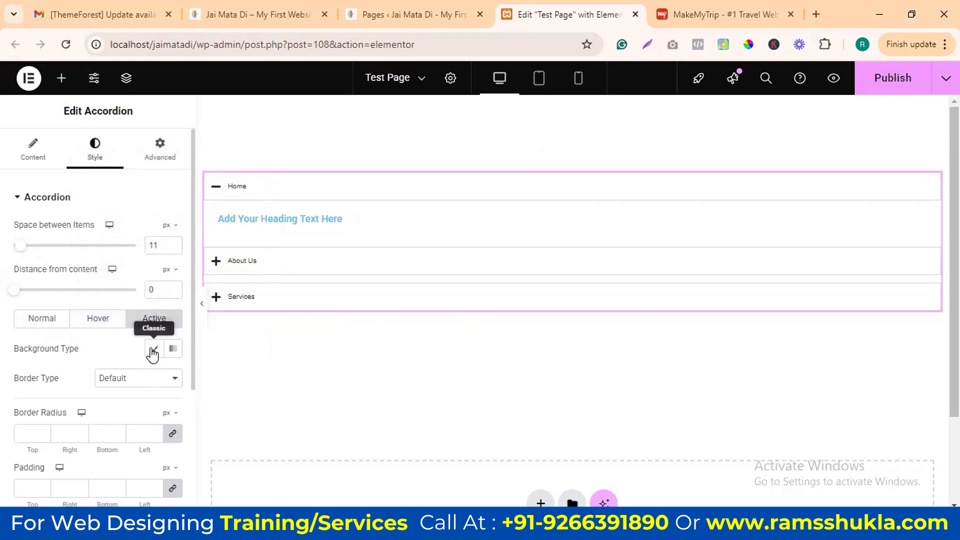
left_click(152, 350)
left_click(173, 378)
left_click(126, 230)
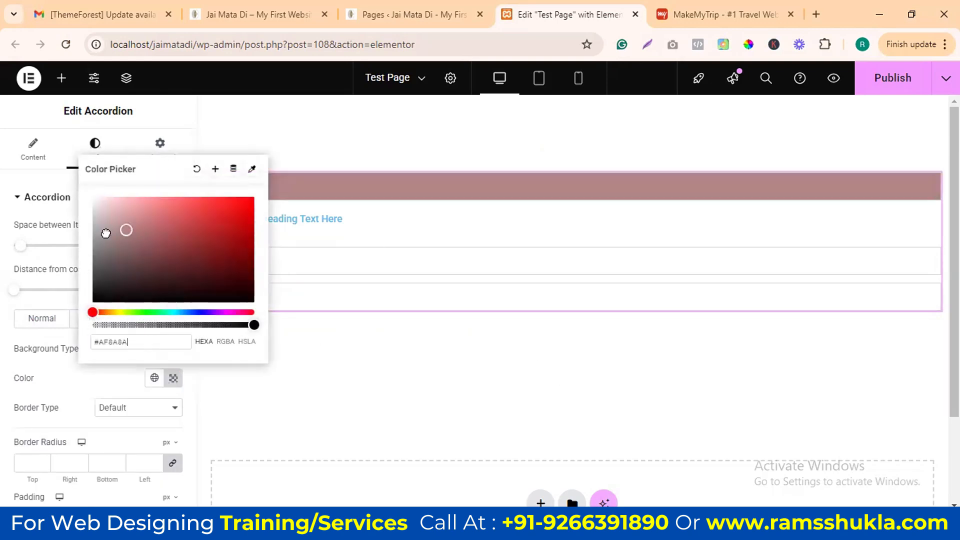
left_click_drag(105, 234, 98, 236)
left_click(380, 347)
left_click(340, 260)
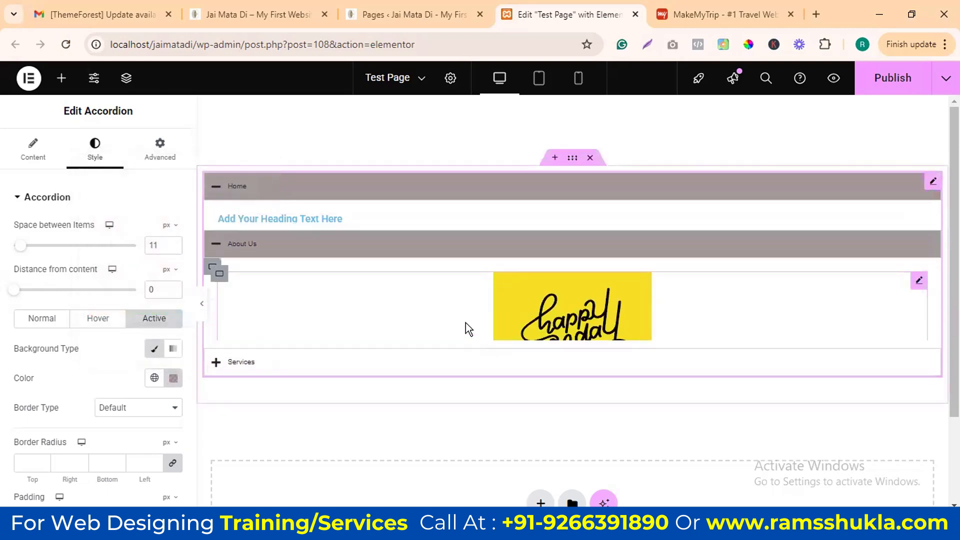
Step: Examine the accordion's border, padding, header and content style options and its advanced settings
scroll(93, 325, "down", 3)
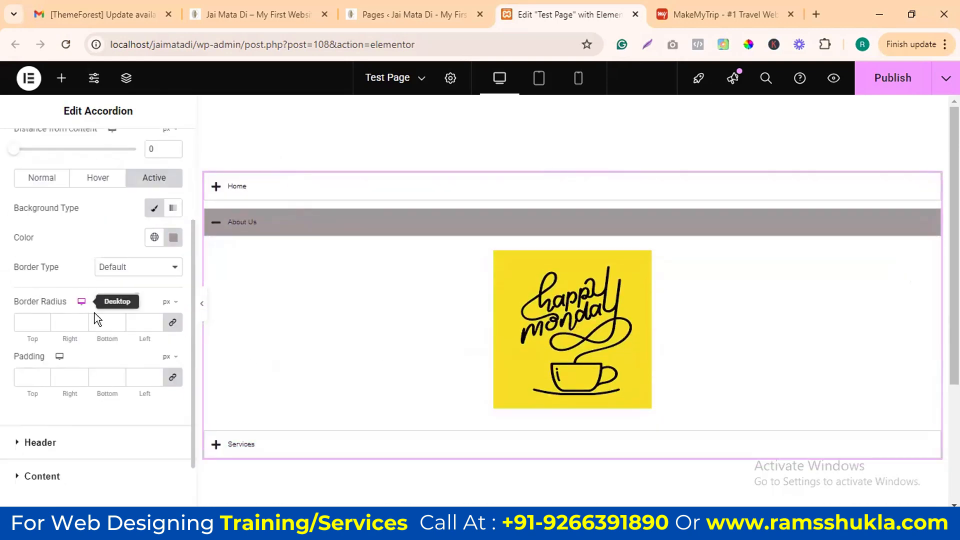
scroll(79, 369, "down", 2)
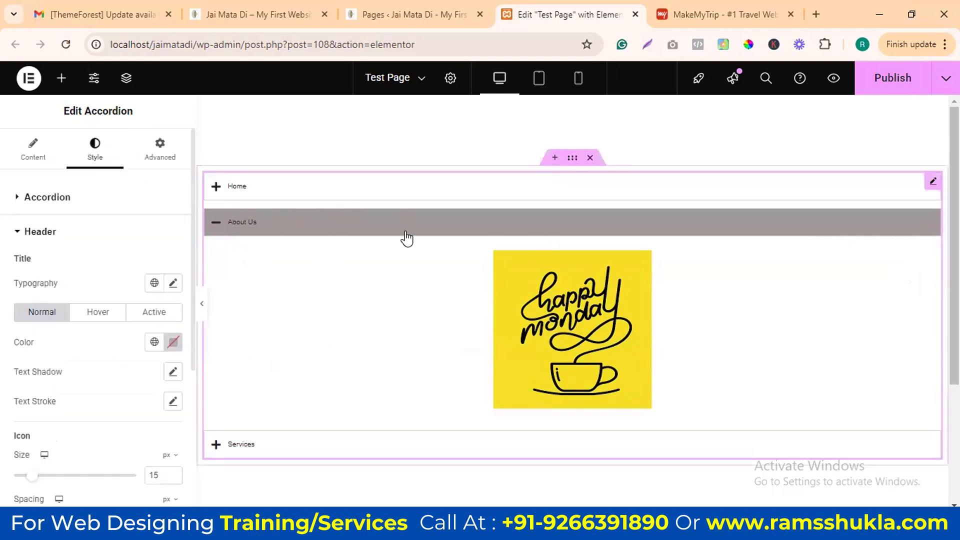
scroll(116, 374, "down", 2)
scroll(82, 424, "down", 2)
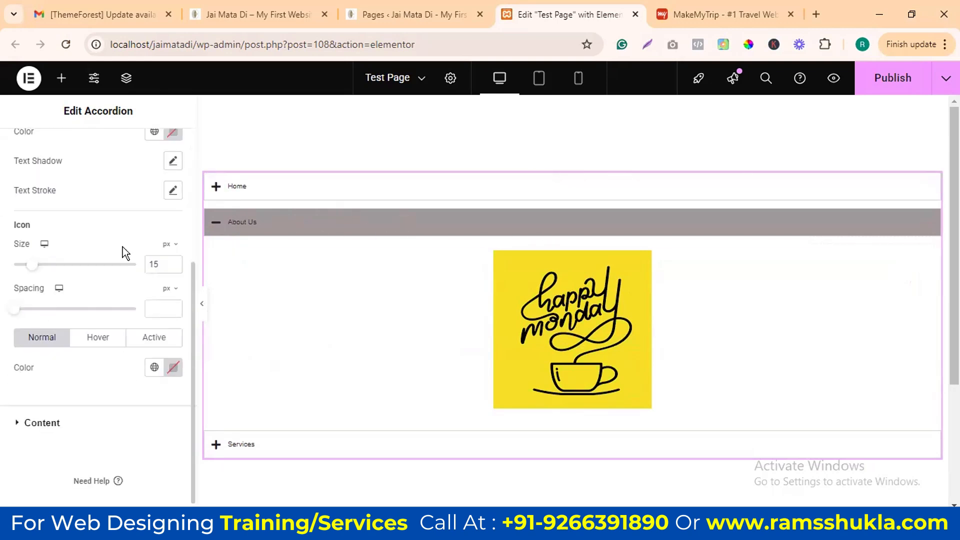
scroll(86, 251, "down", 1)
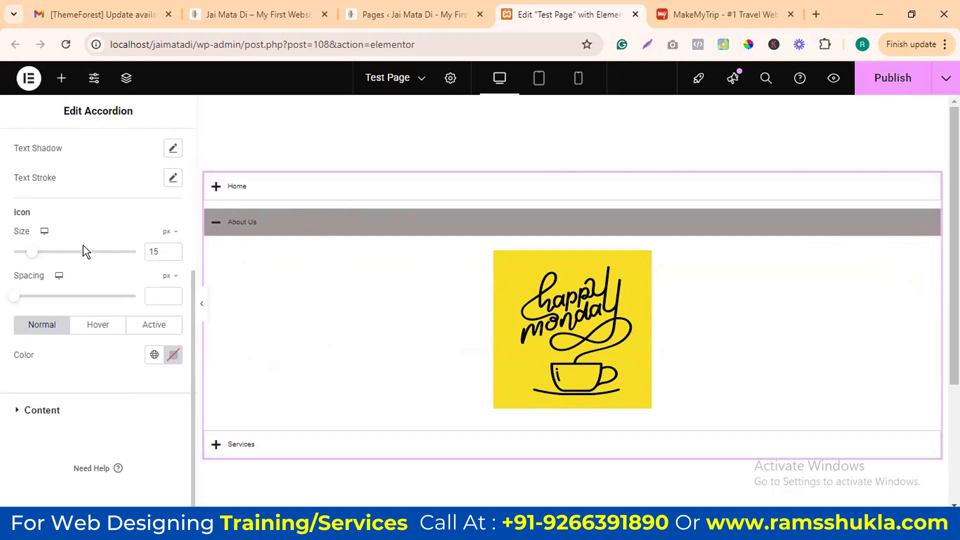
left_click(63, 411)
scroll(77, 331, "down", 1)
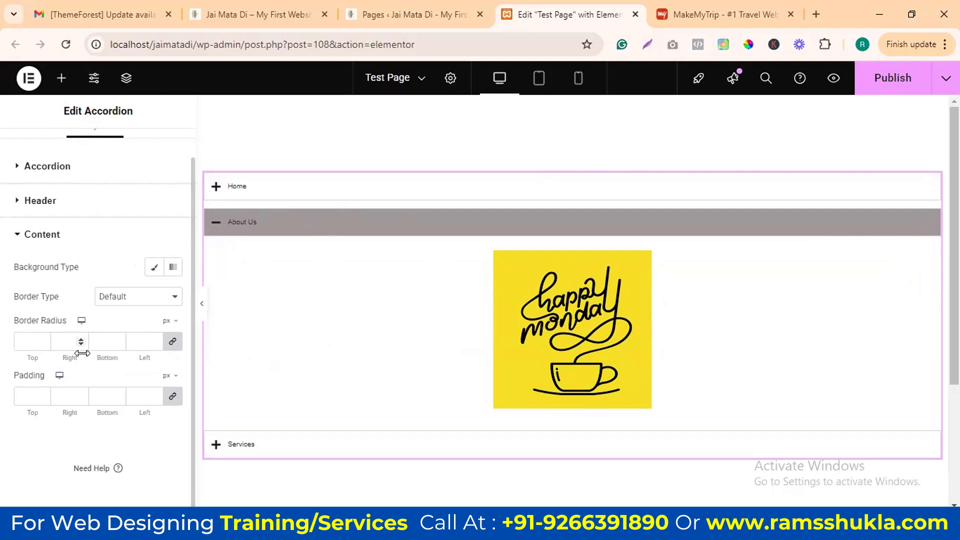
scroll(82, 353, "up", 1)
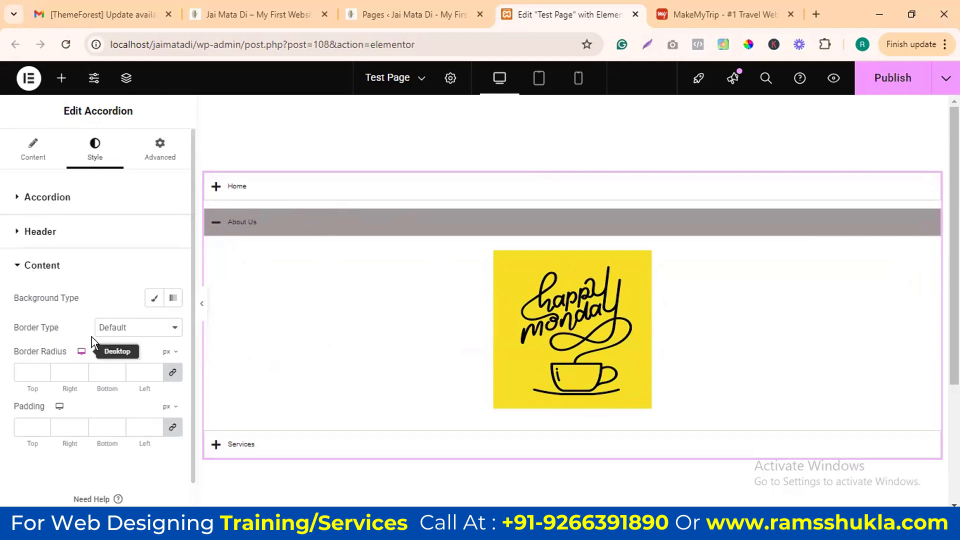
left_click(161, 150)
scroll(88, 290, "down", 5)
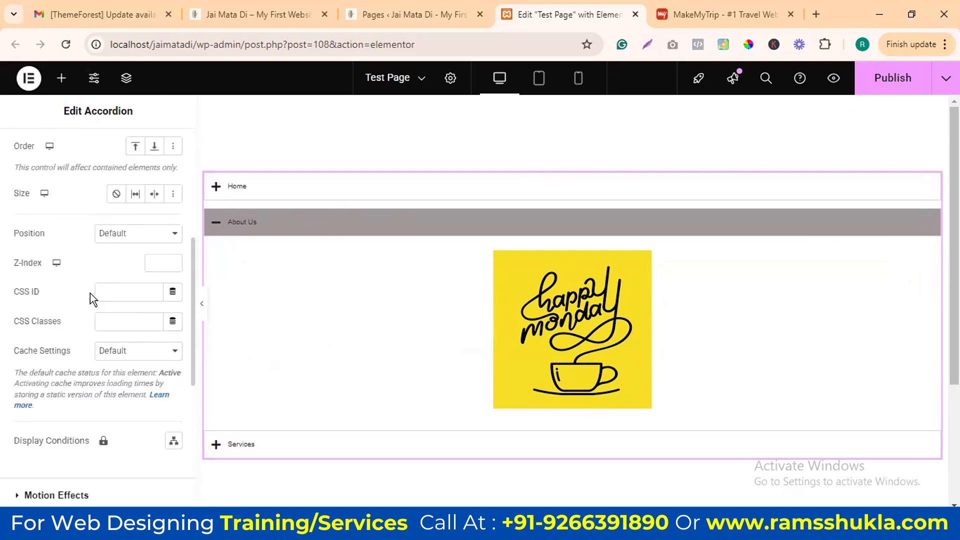
scroll(90, 300, "down", 7)
scroll(87, 335, "up", 12)
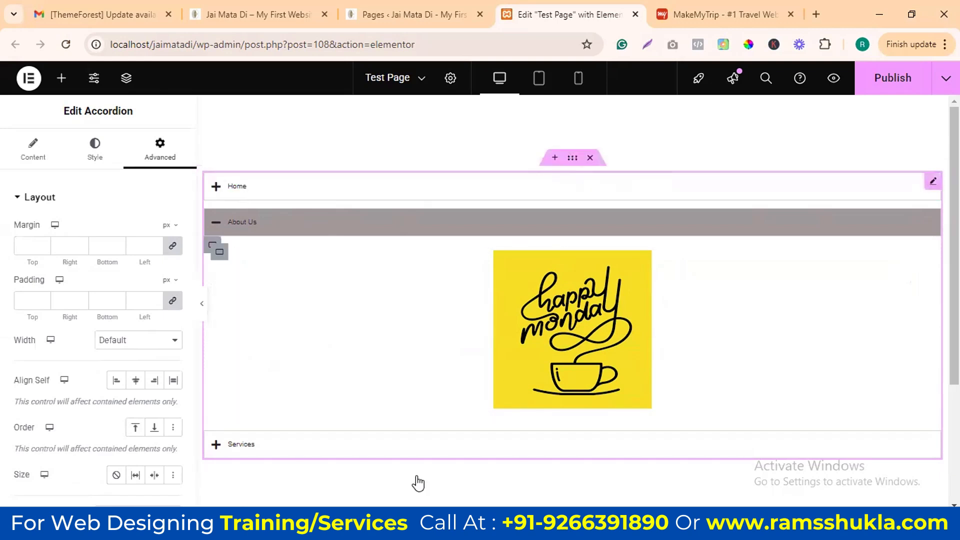
Step: Delete the container holding the accordion and add a new single-column Flexbox container to the page
left_click(590, 158)
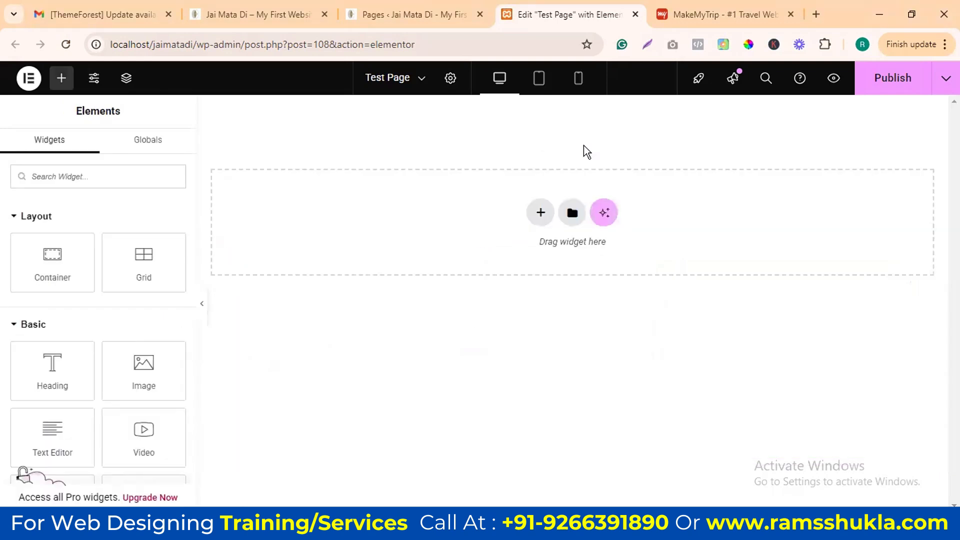
scroll(107, 323, "down", 10)
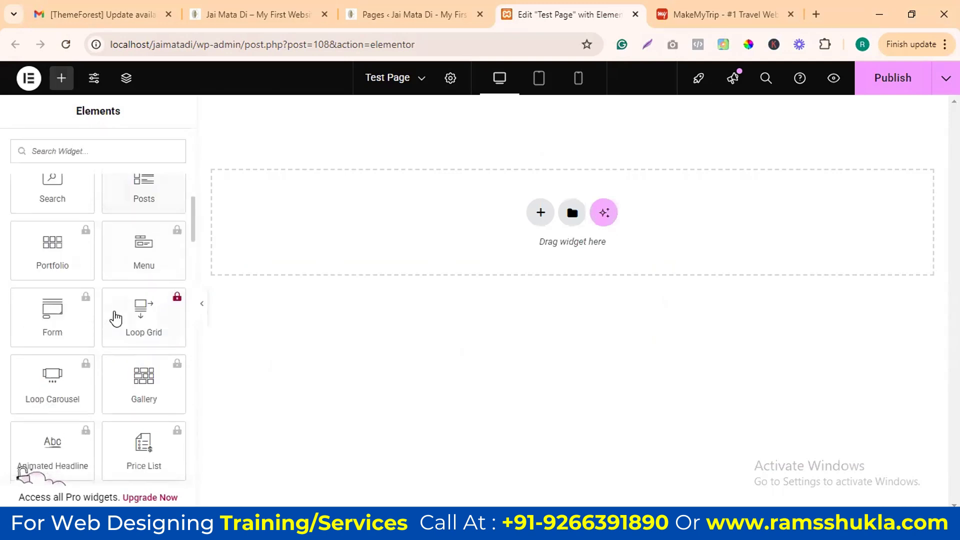
scroll(116, 319, "down", 15)
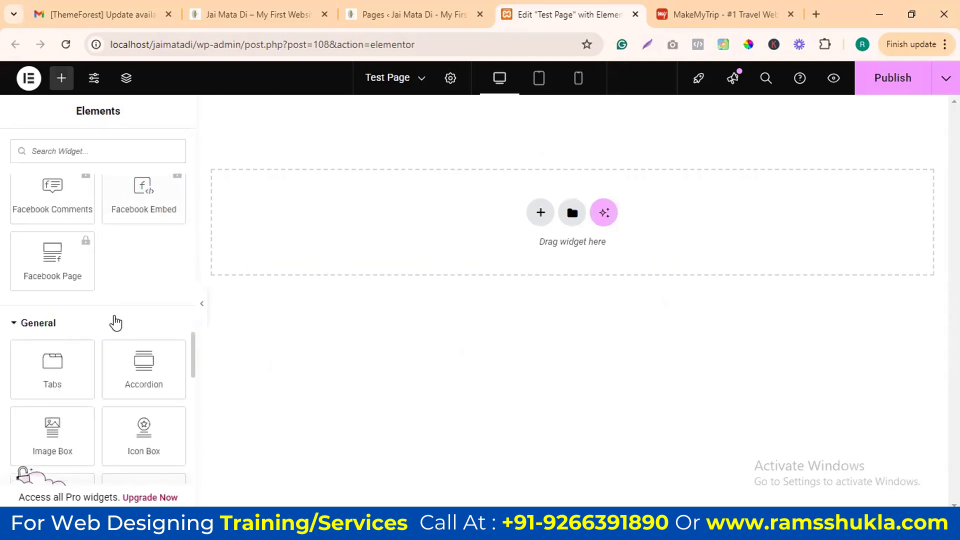
scroll(116, 320, "down", 2)
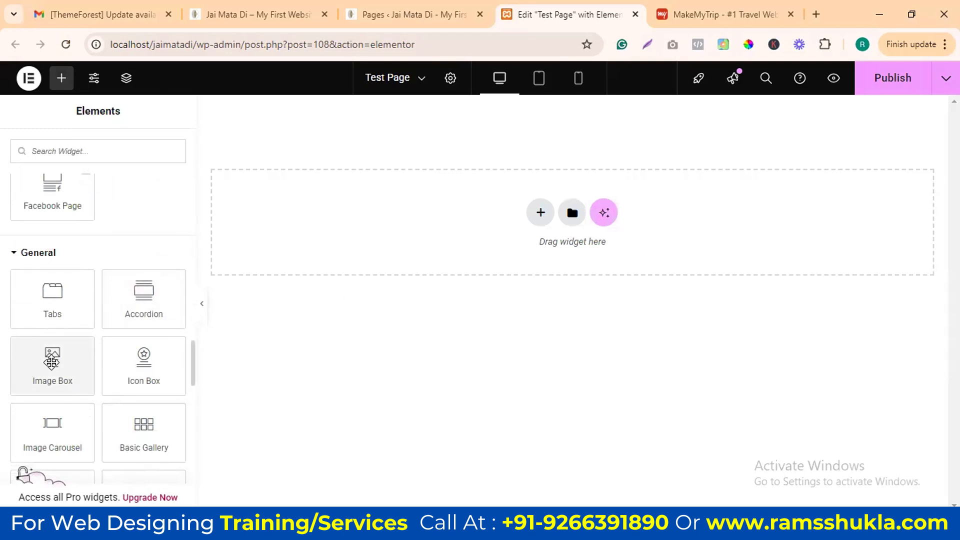
left_click(540, 215)
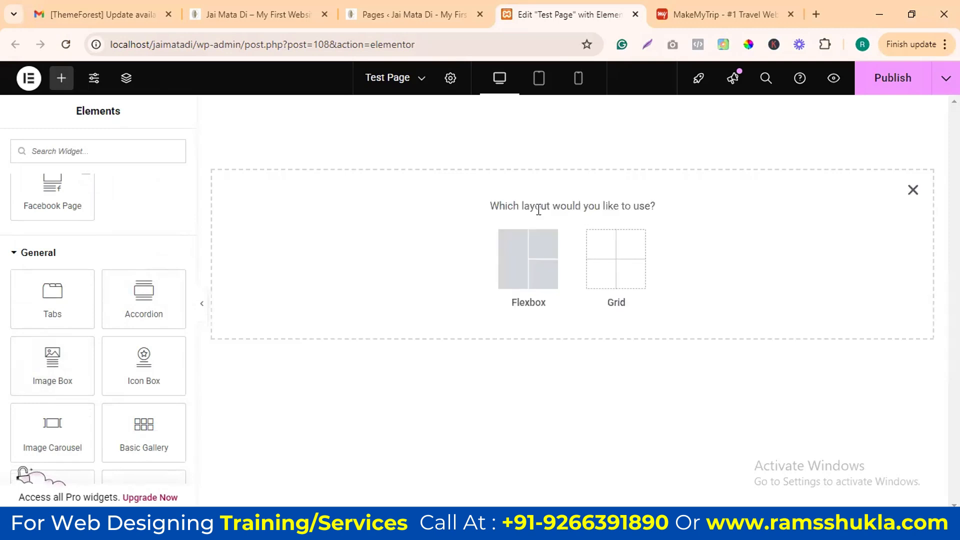
left_click(522, 261)
left_click(390, 252)
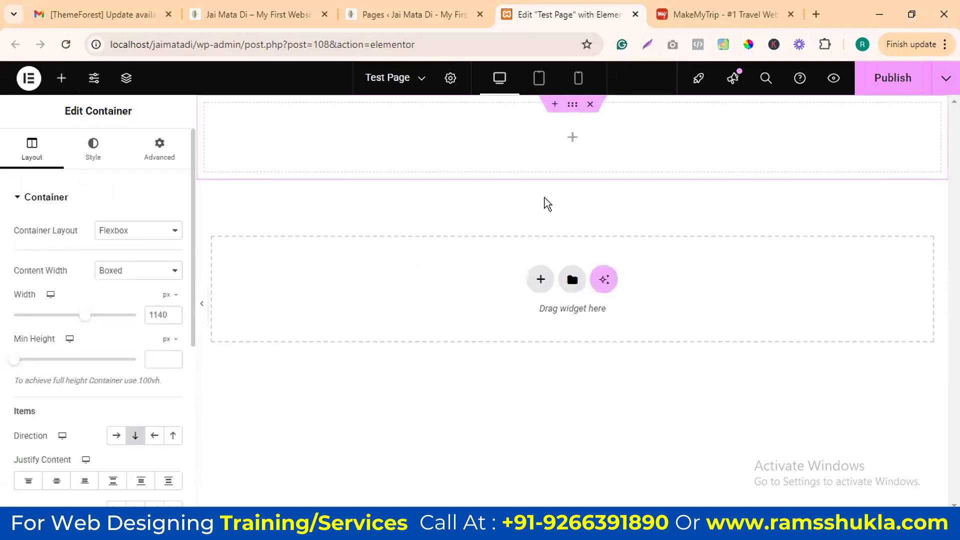
Step: Add an Image Box widget from the General group to the new container
left_click(61, 77)
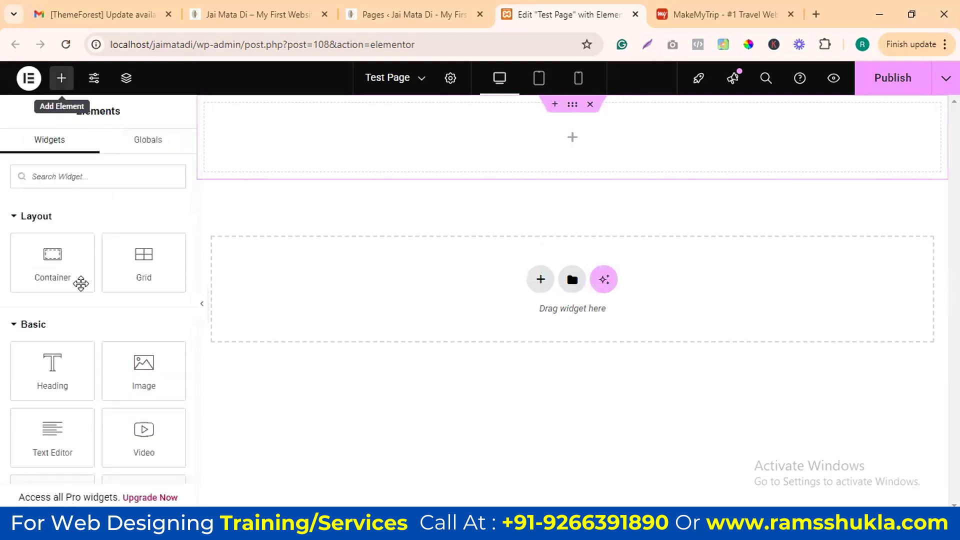
scroll(87, 295, "down", 6)
scroll(90, 307, "down", 10)
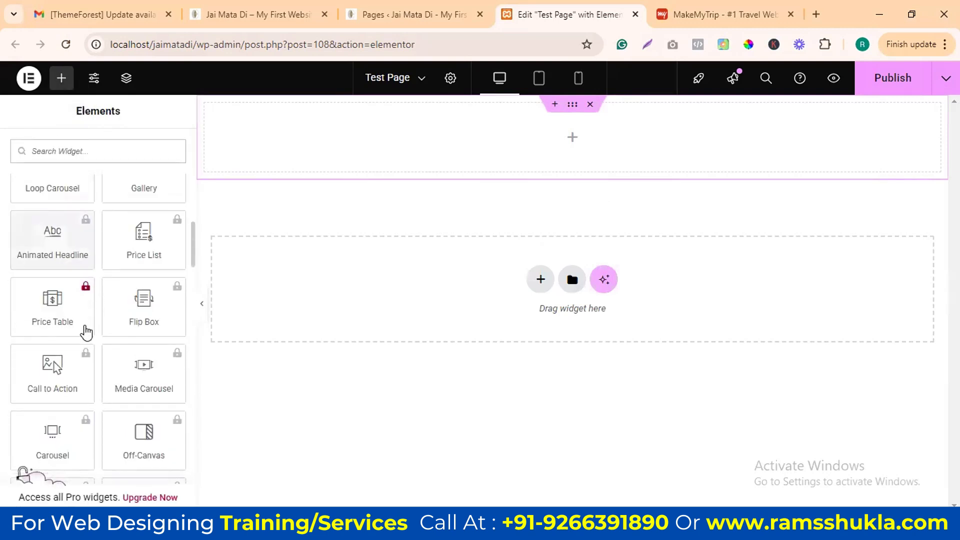
scroll(88, 331, "down", 3)
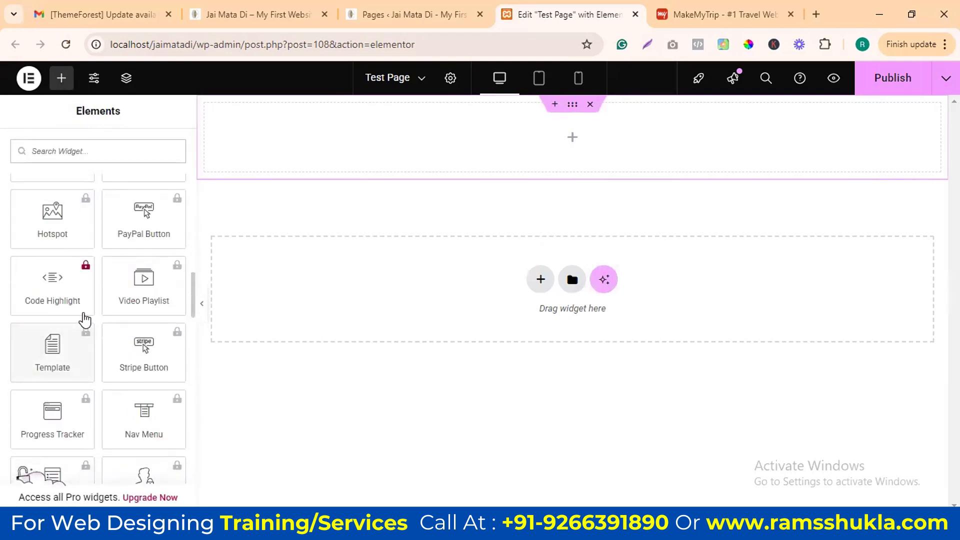
scroll(85, 320, "up", 3)
scroll(95, 311, "down", 10)
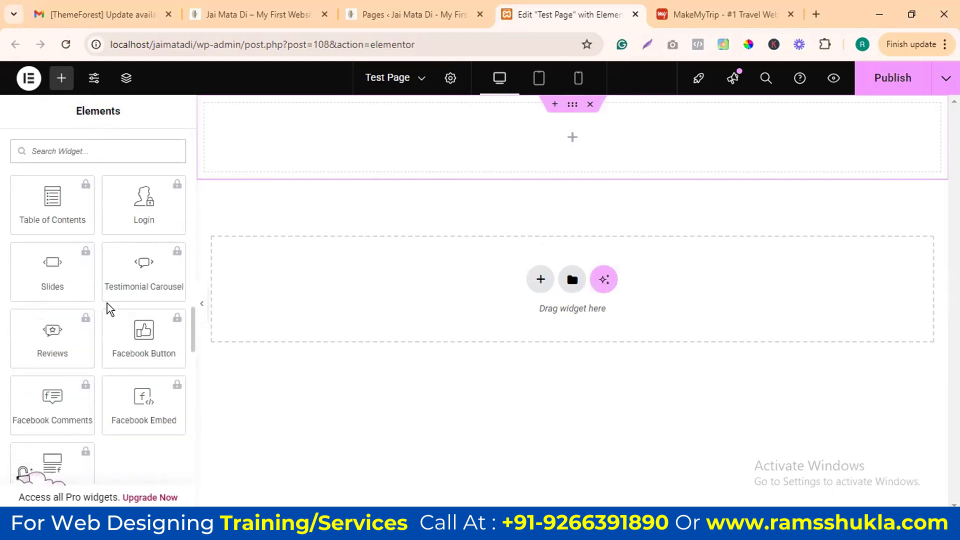
scroll(107, 308, "down", 3)
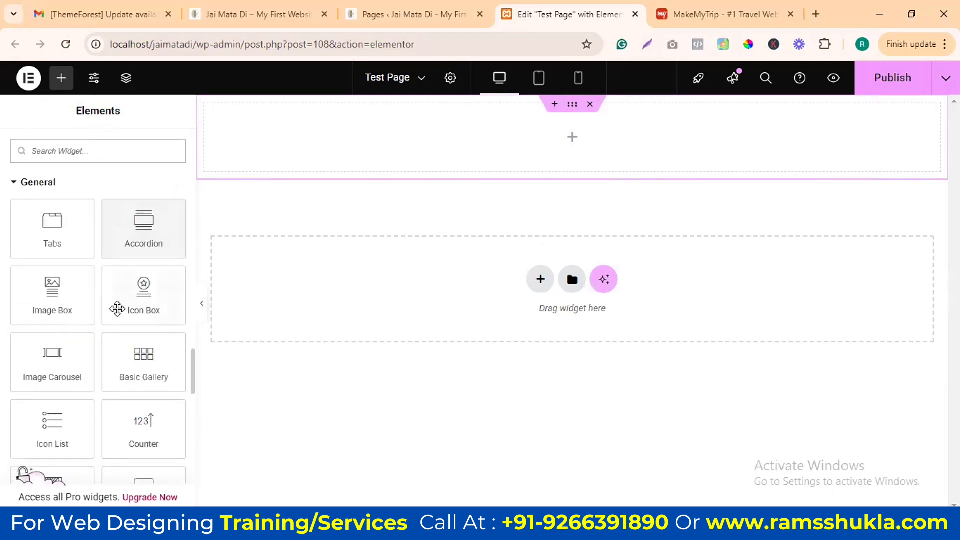
left_click_drag(64, 302, 523, 159)
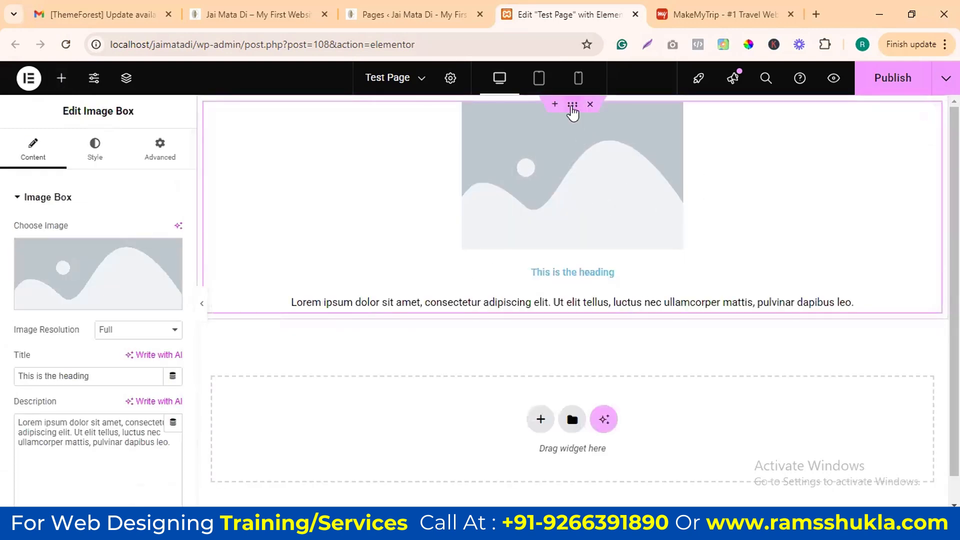
Step: Duplicate the Image Box twice in the page structure so the container holds three
left_click(573, 107)
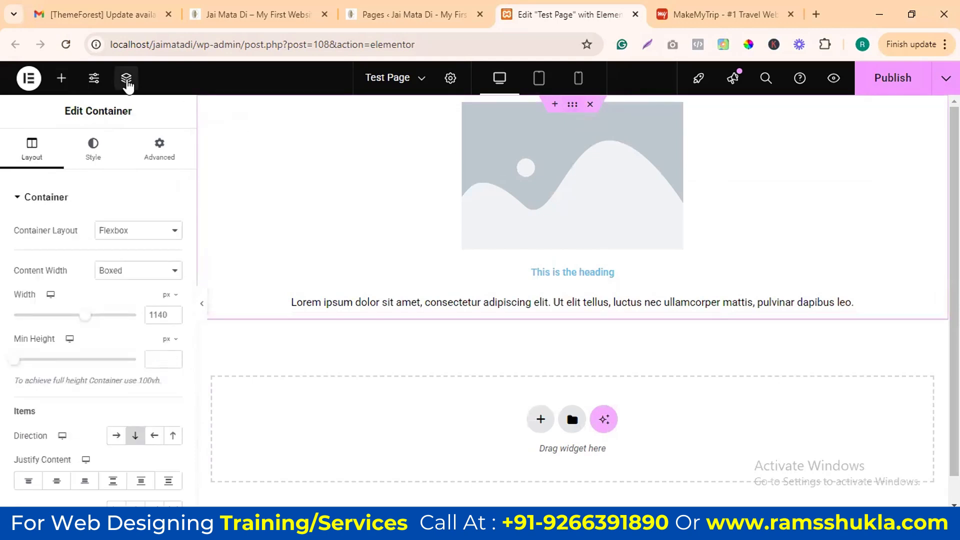
left_click(126, 78)
left_click(853, 154)
right_click(855, 156)
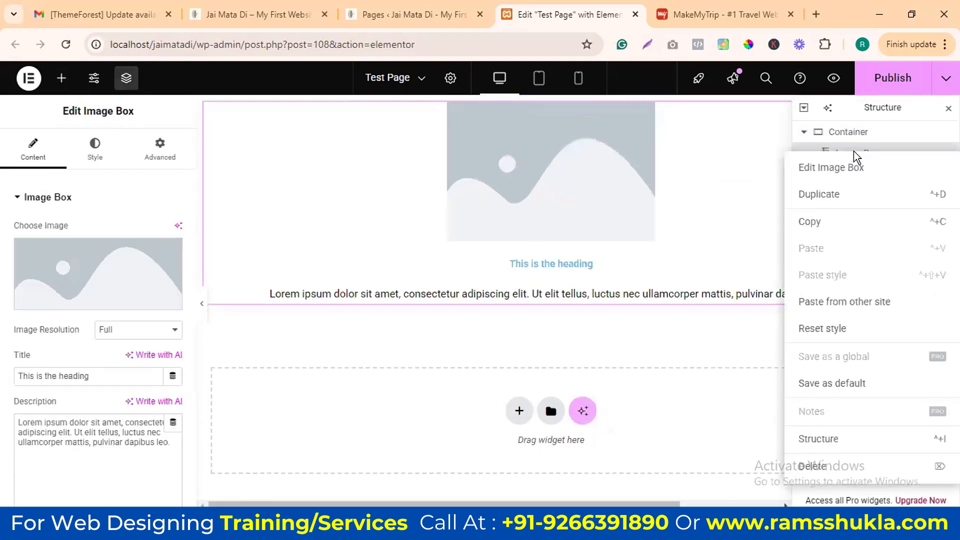
left_click(871, 198)
right_click(860, 181)
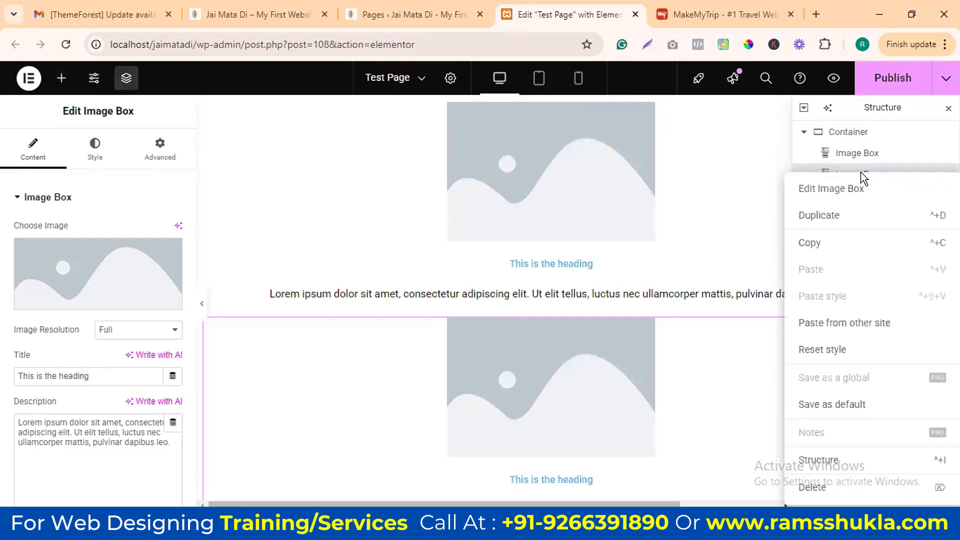
left_click(843, 216)
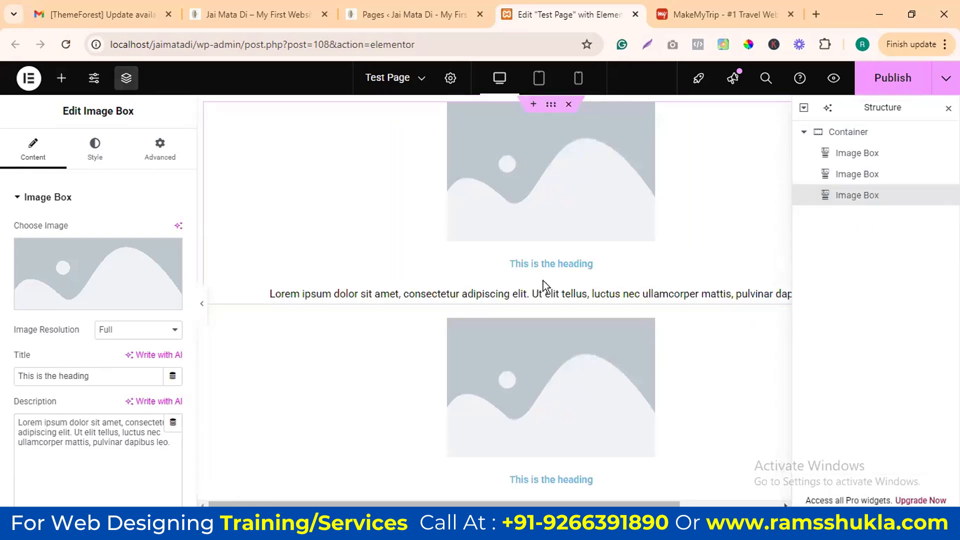
Step: Set the container's item direction to horizontal row so the three Image Boxes sit side by side
scroll(532, 211, "down", 3)
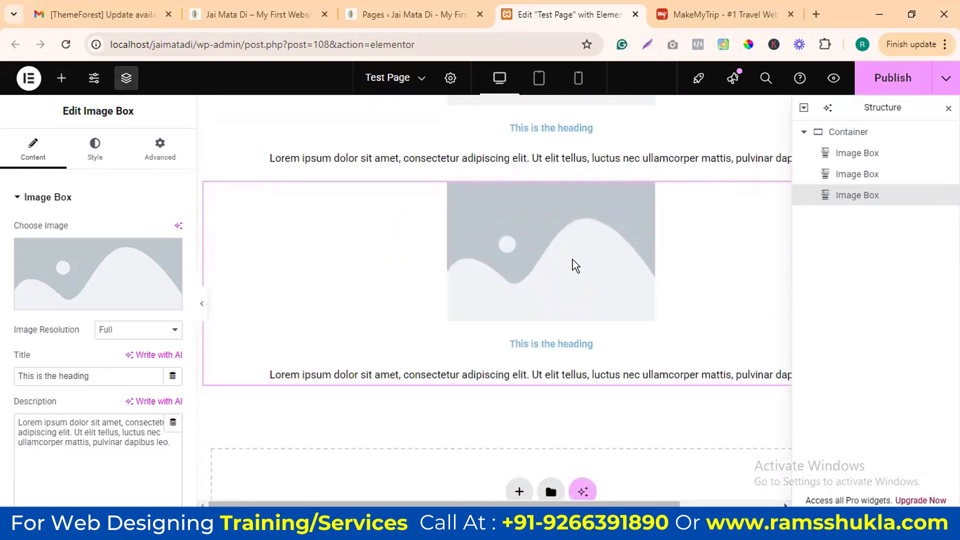
scroll(572, 260, "up", 3)
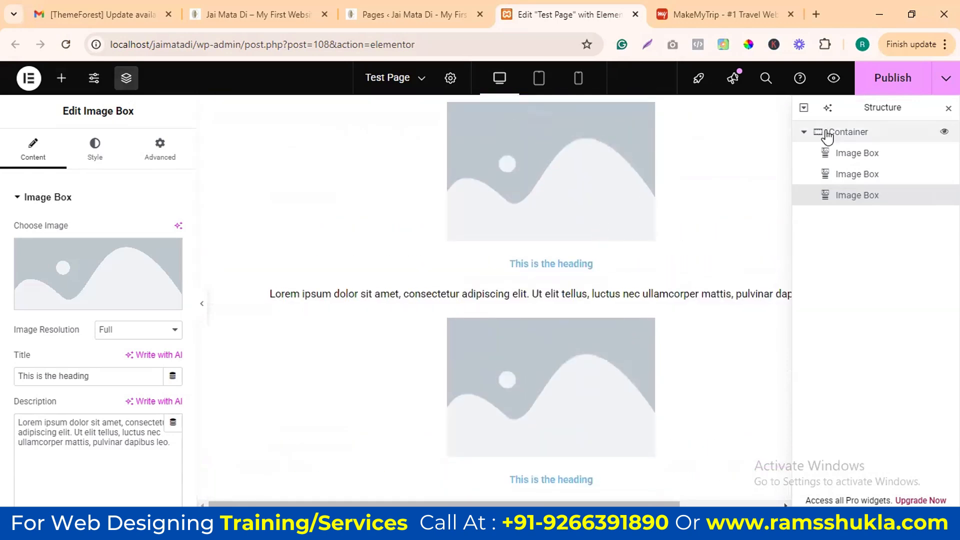
left_click(832, 133)
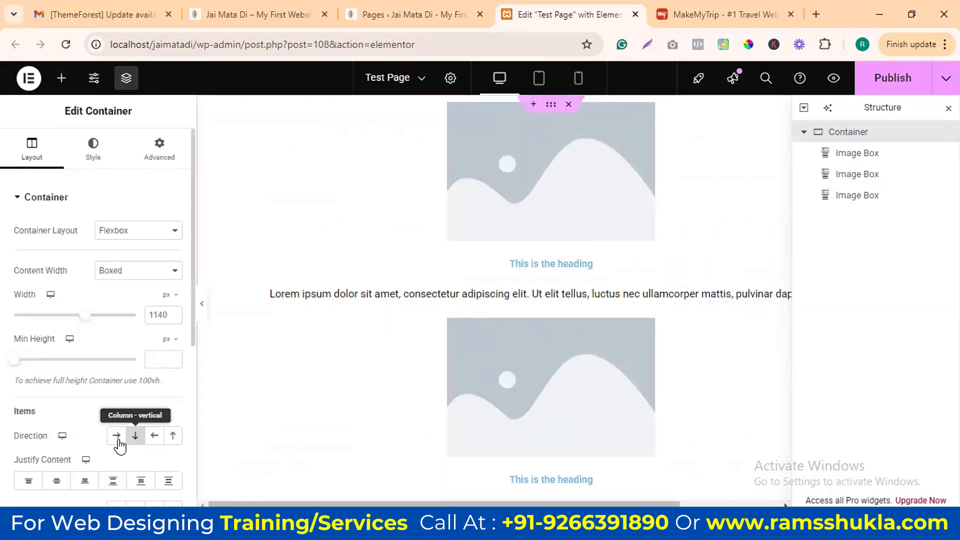
left_click(116, 435)
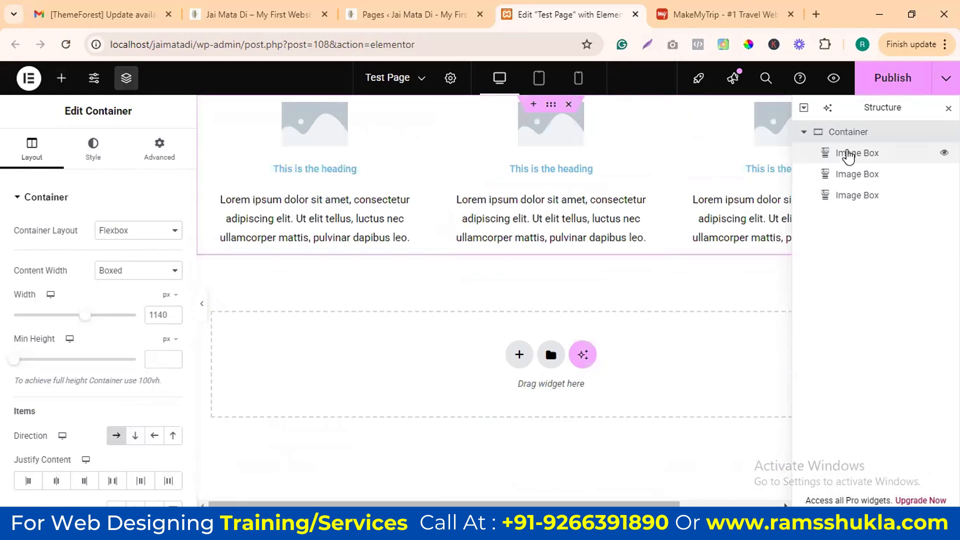
Step: Duplicate the last Image Box to make a fourth and set the container's items to wrap
right_click(860, 204)
left_click(830, 222)
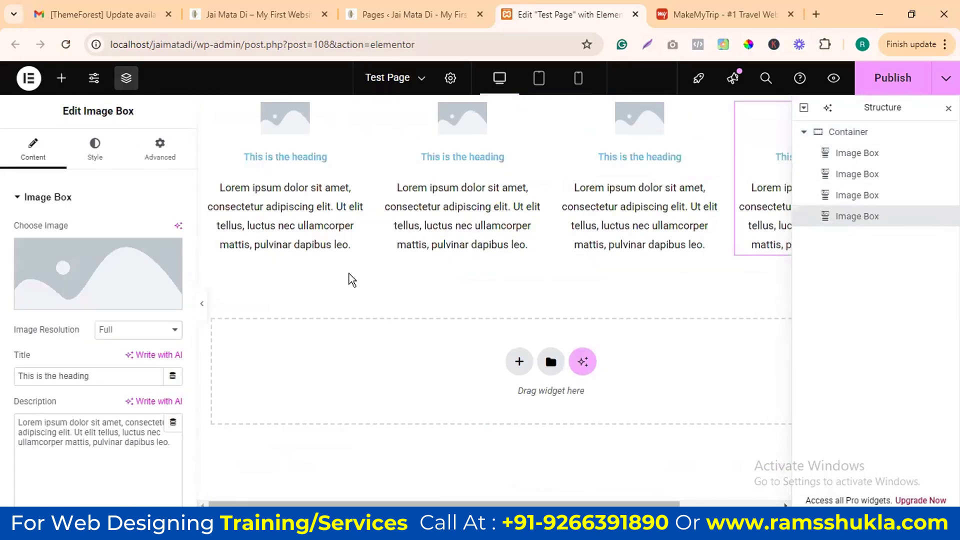
left_click(824, 141)
scroll(170, 338, "down", 5)
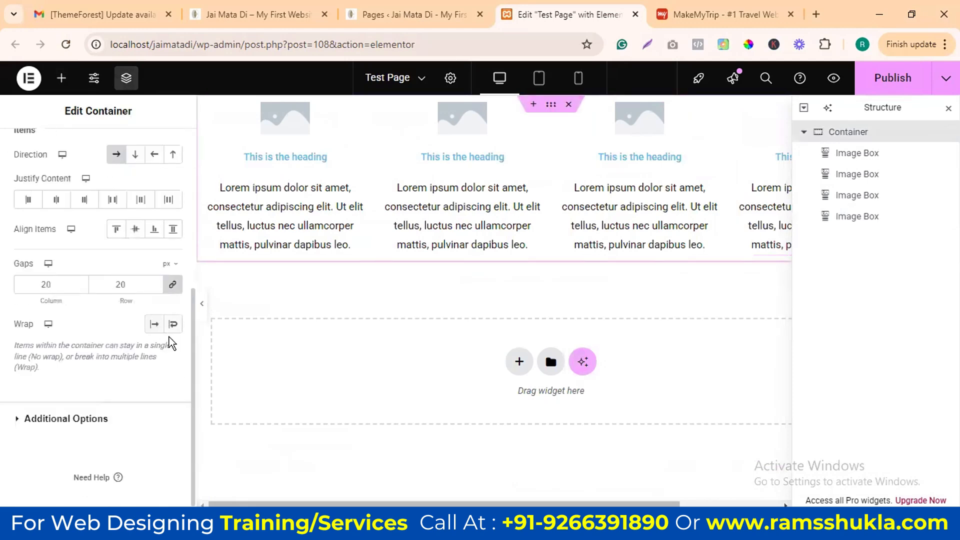
scroll(168, 311, "up", 5)
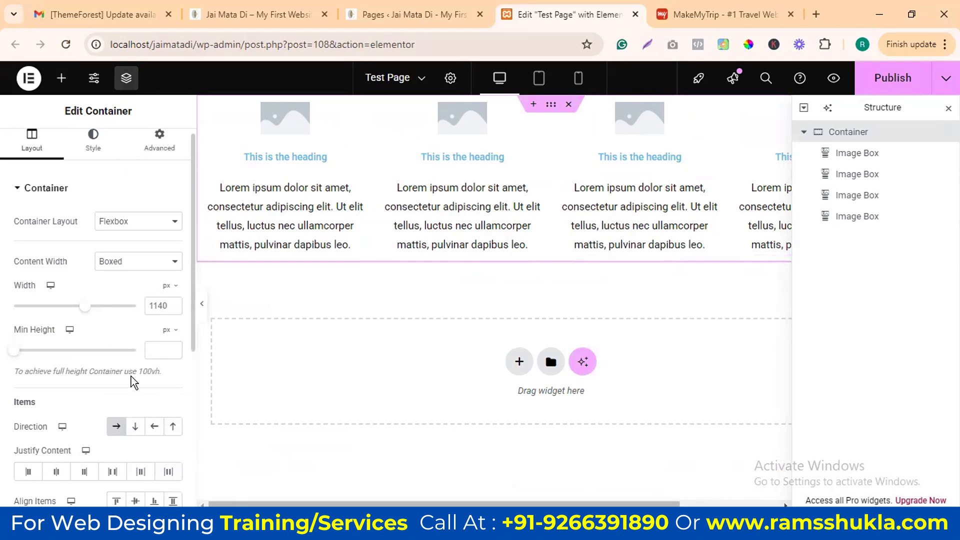
scroll(133, 383, "down", 4)
left_click(173, 385)
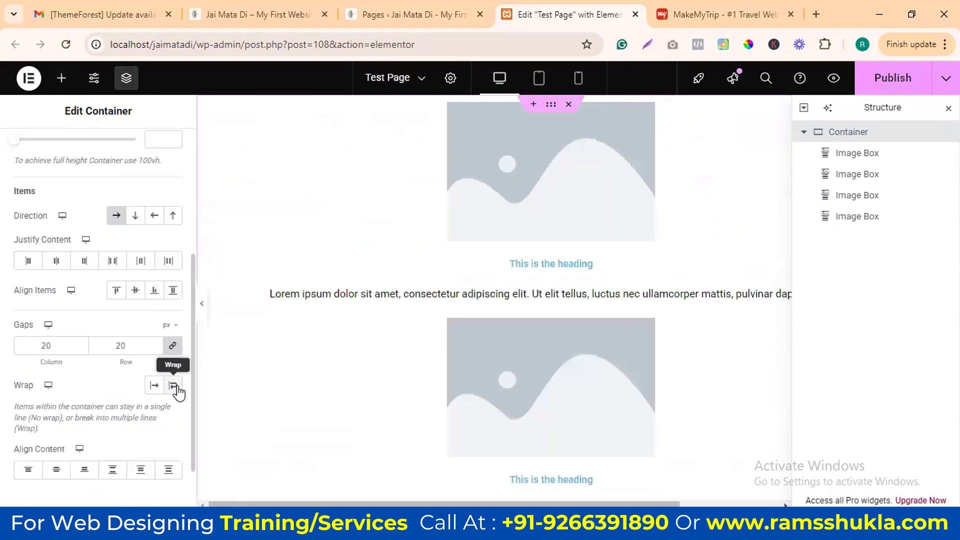
scroll(152, 399, "up", 4)
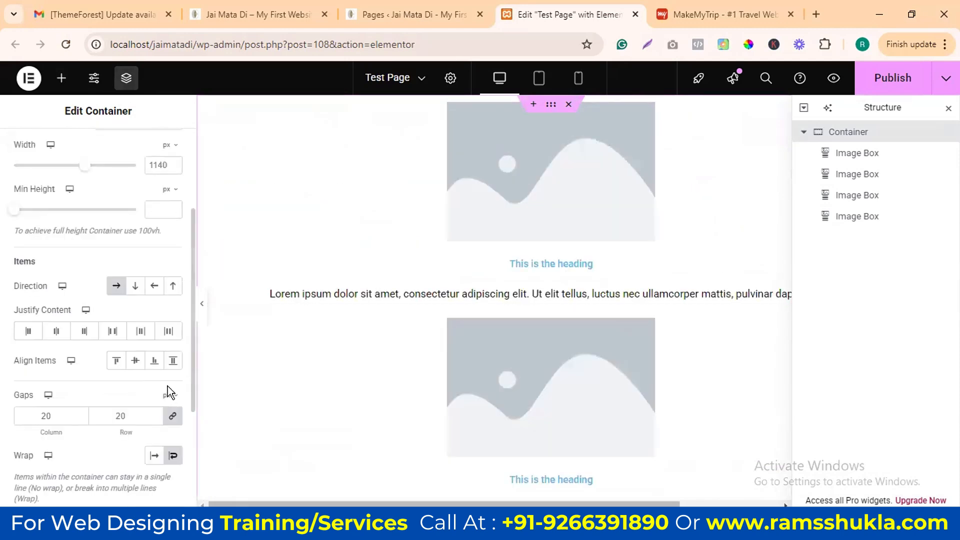
scroll(121, 330, "down", 1)
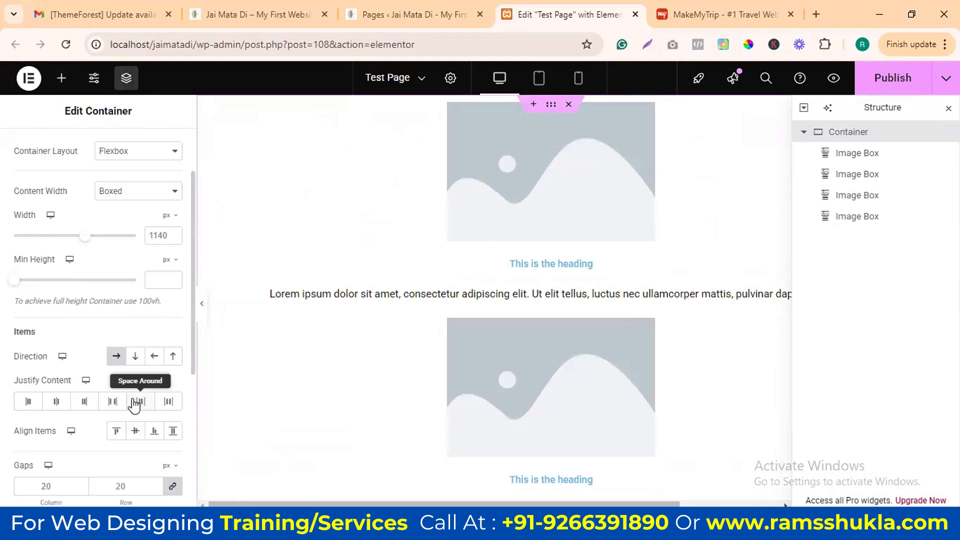
scroll(159, 430, "down", 1)
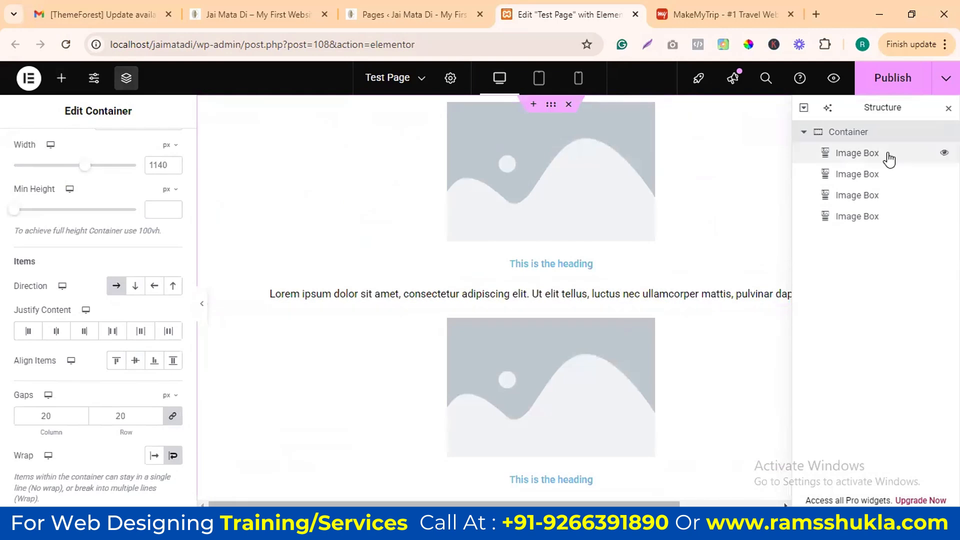
Step: Check the first Image Box's style options and delete that Image Box from the container
left_click(857, 153)
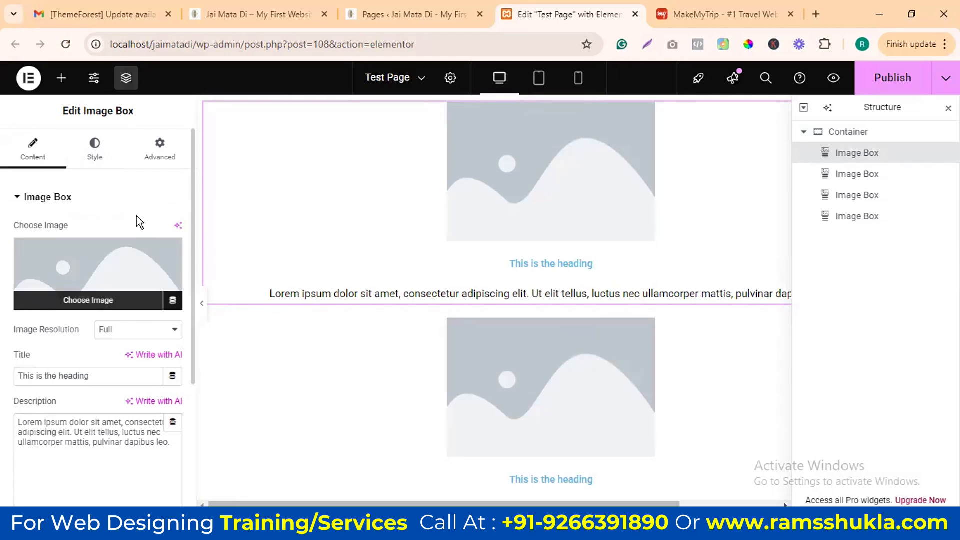
left_click(113, 165)
left_click(136, 261)
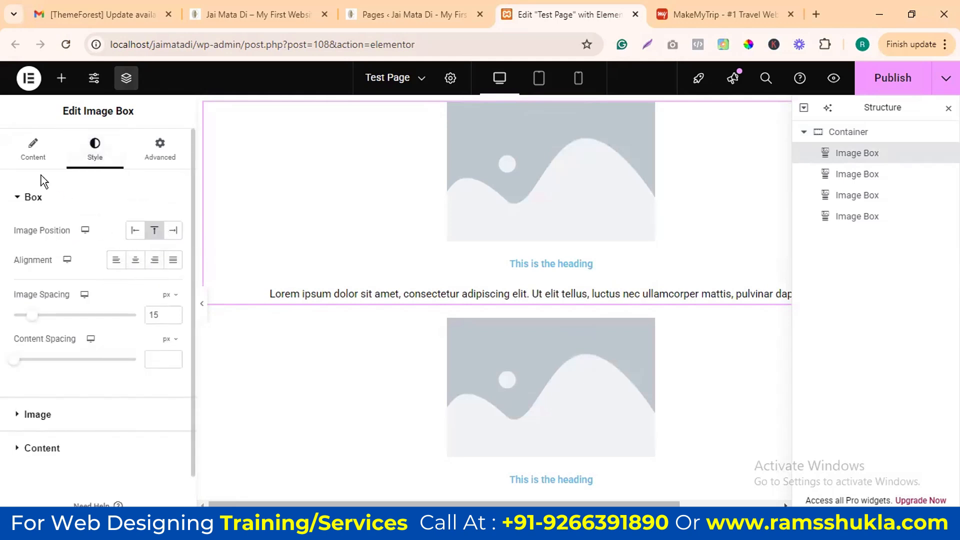
left_click(827, 159)
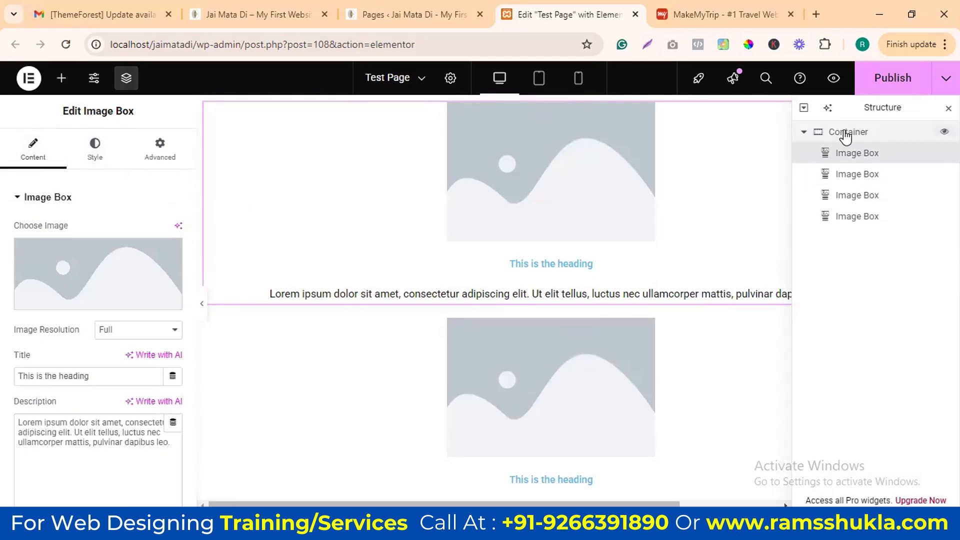
key("Delete")
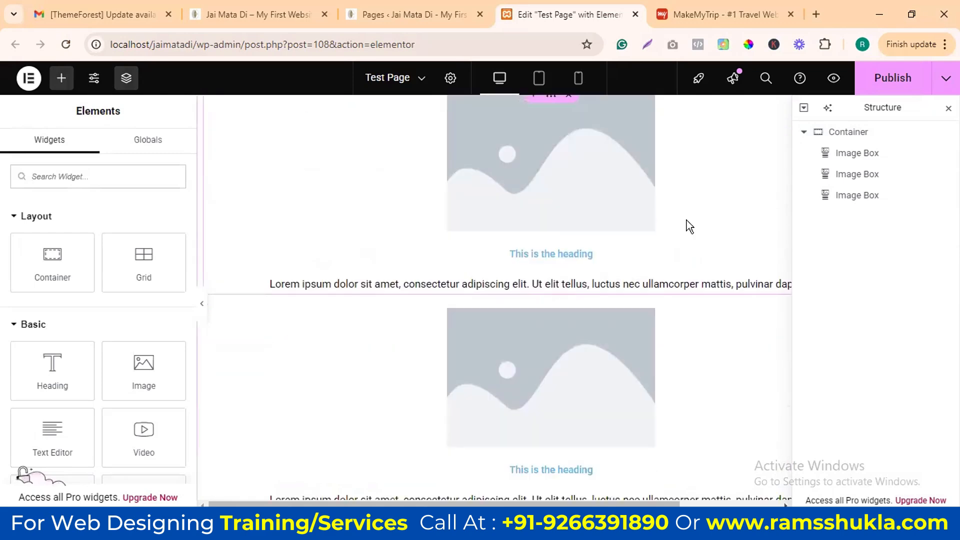
Step: Set the container's wrap option to No Wrap so the Image Boxes stay in a single line
left_click(846, 134)
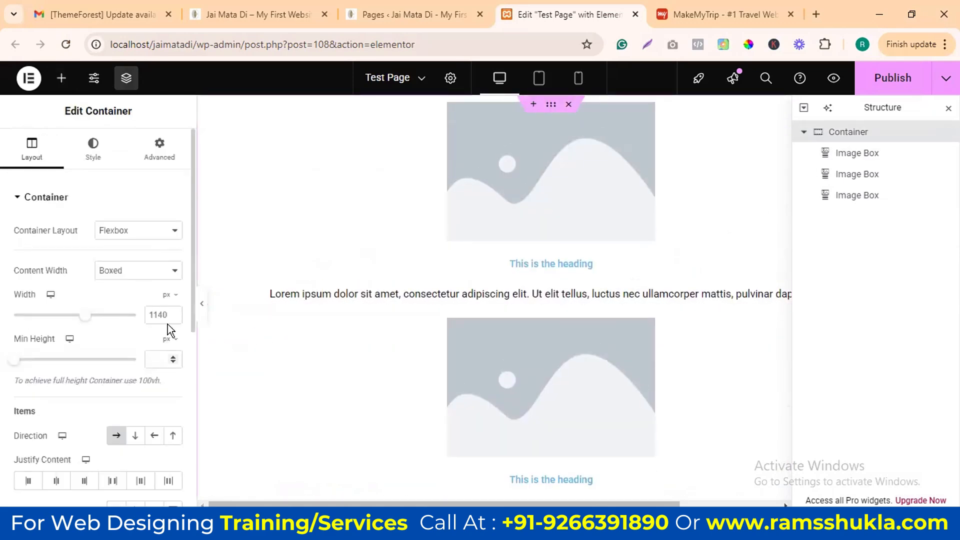
scroll(167, 324, "down", 5)
left_click(155, 325)
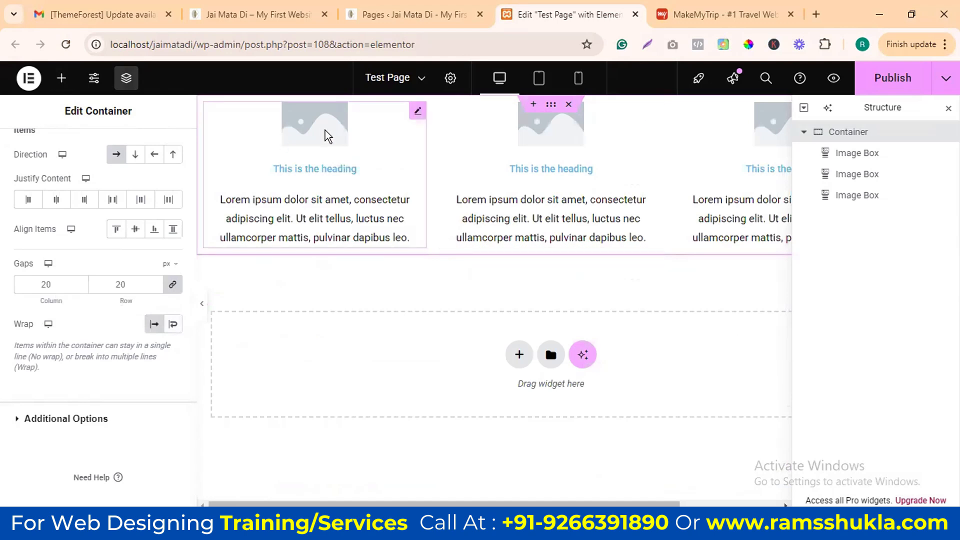
Step: Set the overlapping-circles diagram from the media library as the first Image Box's image
left_click(849, 151)
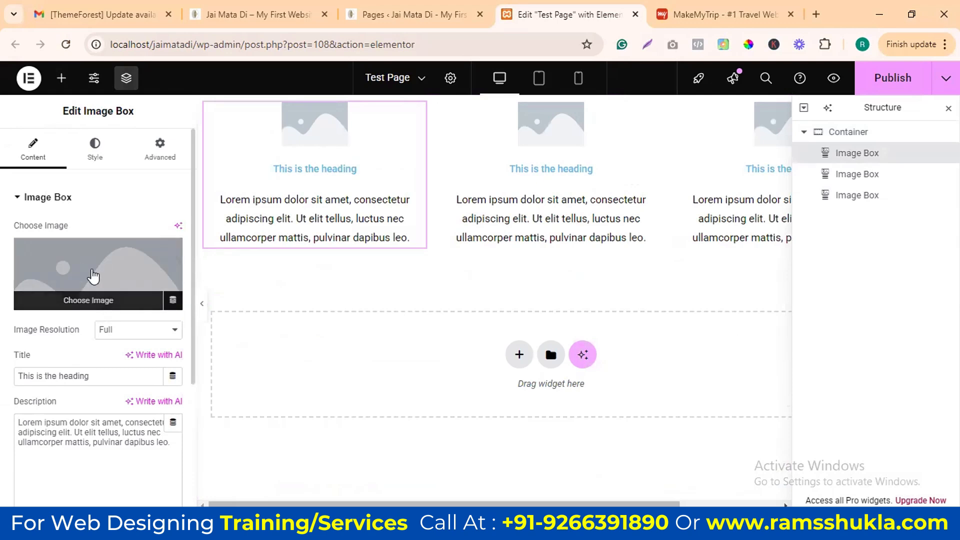
left_click(95, 297)
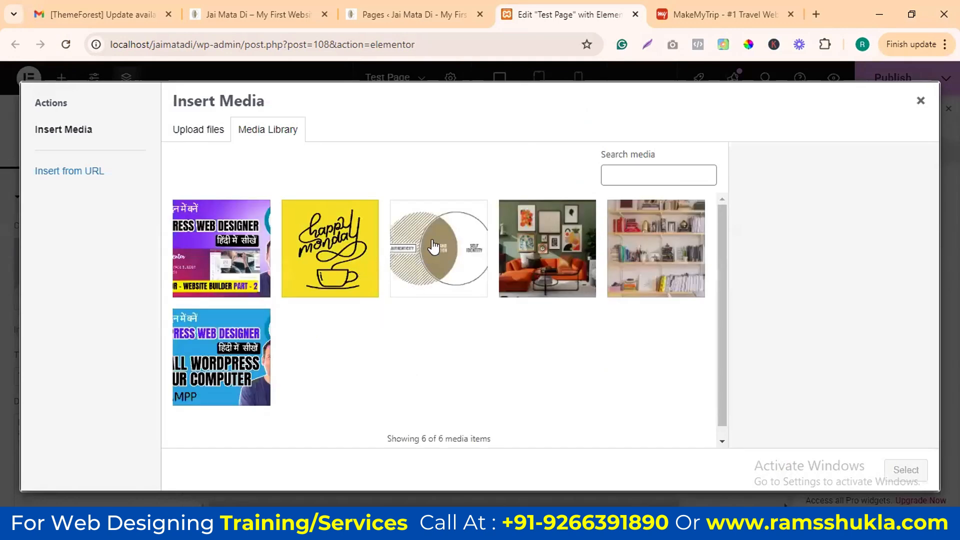
left_click(433, 246)
left_click(906, 470)
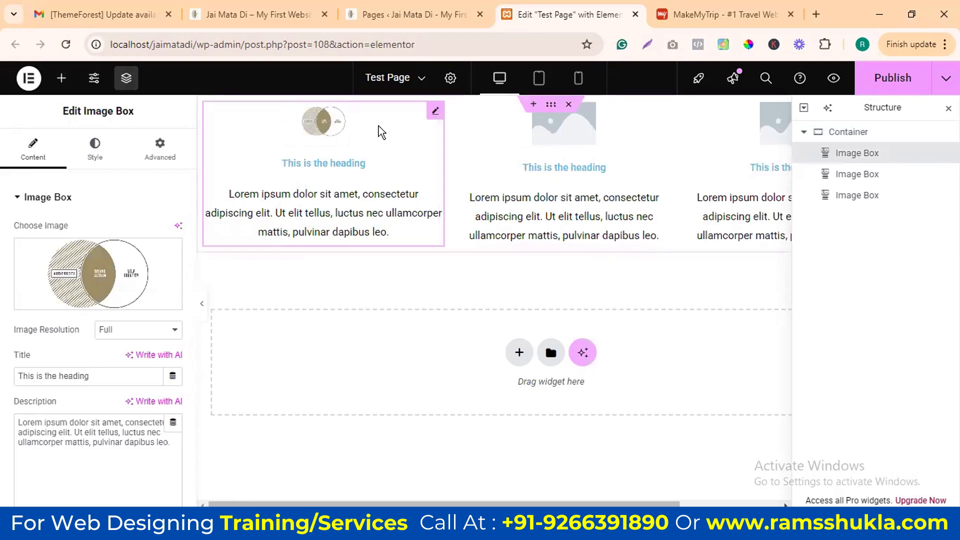
Step: Try the Custom, Medium Large and Thumbnail image resolutions on the first Image Box and return it to Full
left_click(131, 332)
left_click(127, 311)
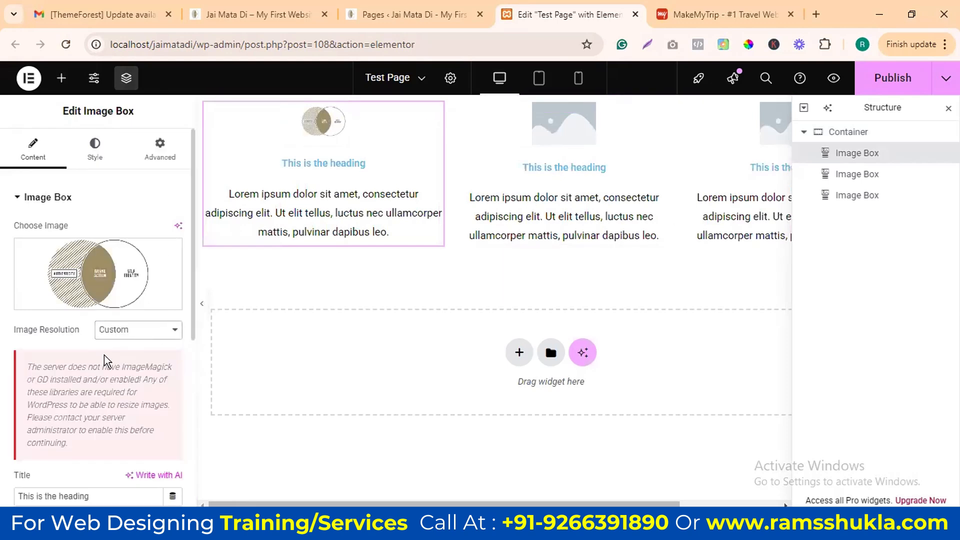
scroll(104, 411, "down", 3)
scroll(130, 320, "up", 3)
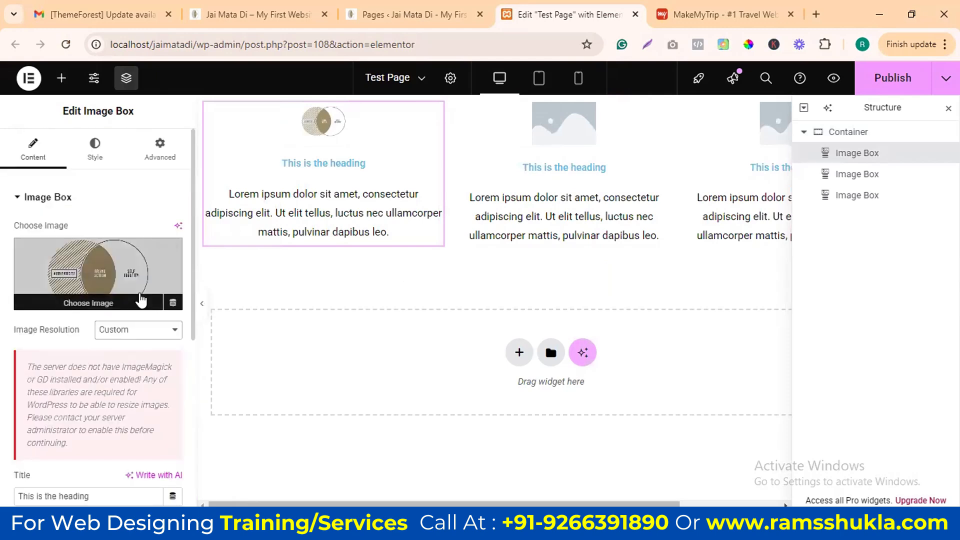
left_click(131, 336)
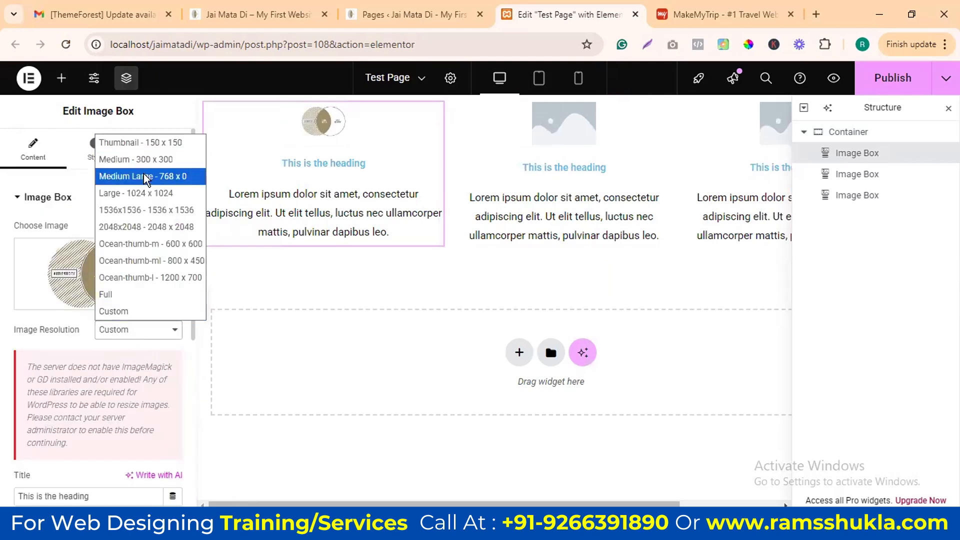
left_click(143, 175)
left_click(135, 329)
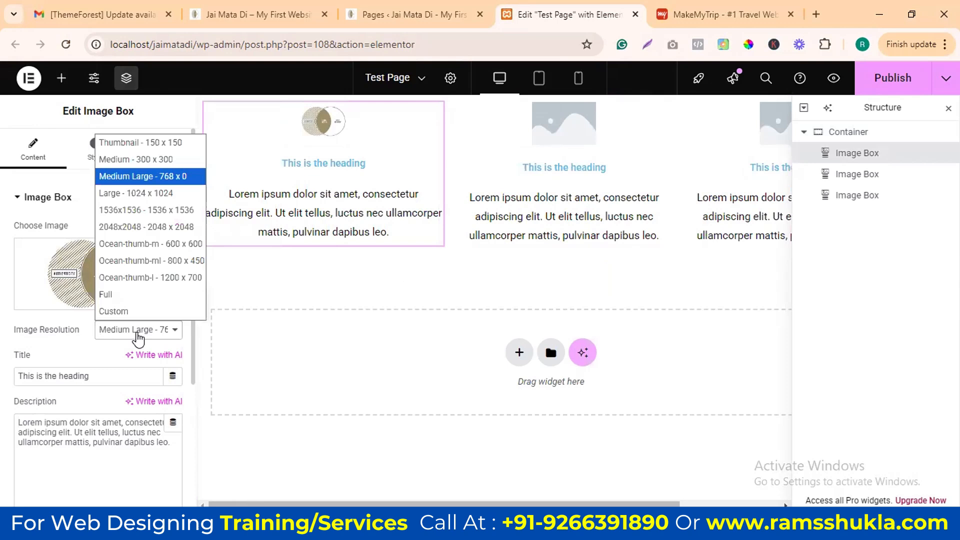
left_click(136, 141)
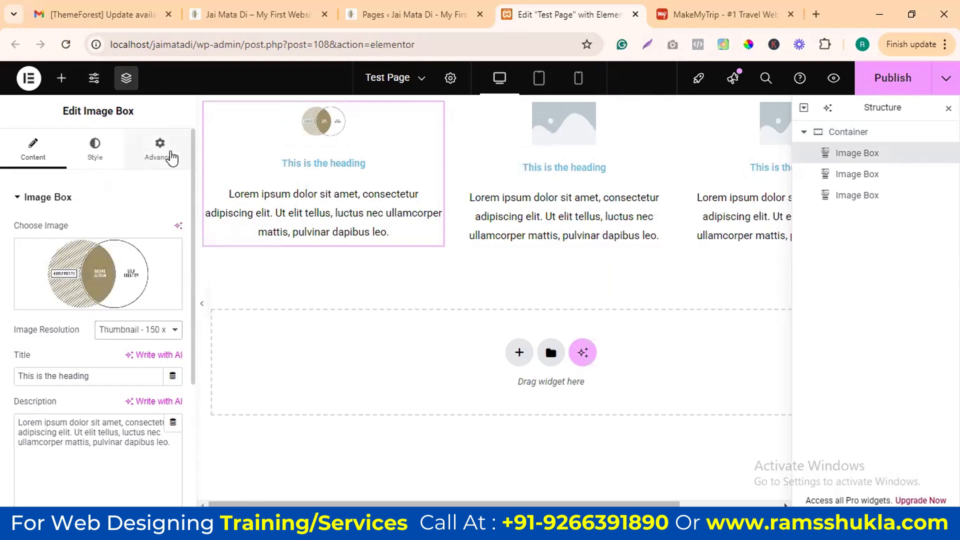
left_click(130, 332)
left_click(122, 291)
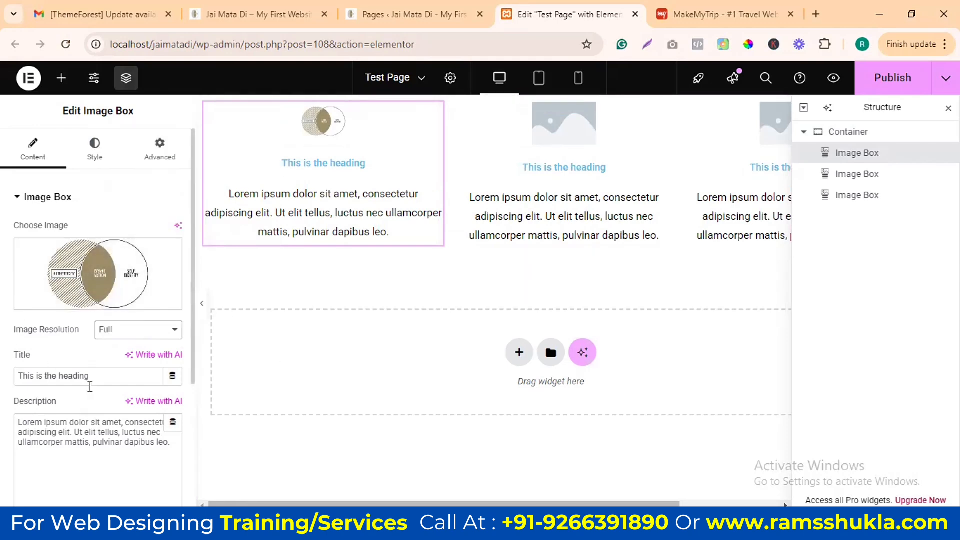
Step: Replace the first Image Box's title with "sdfsdfsfsdfsdf" and its description with "sdfsdfsdfsdfsdfsd sdfsdfsdfsdf"
left_click(73, 380)
key("ctrl+a")
type("sdfsdf")
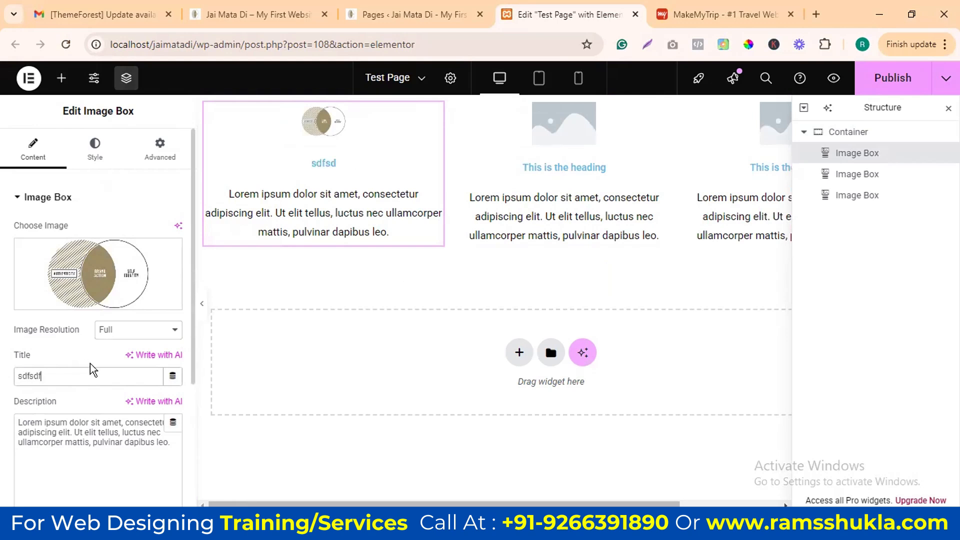
type("sfsdfsdf")
left_click(113, 422)
key("ctrl+a")
type("sdfsdfsd")
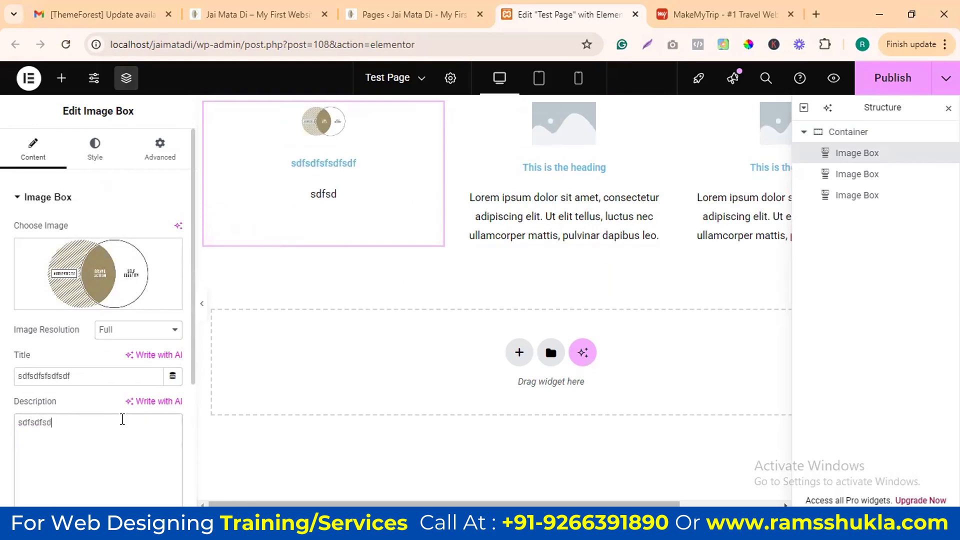
type("fsdfsdfsd sdfsdfsdfsdf")
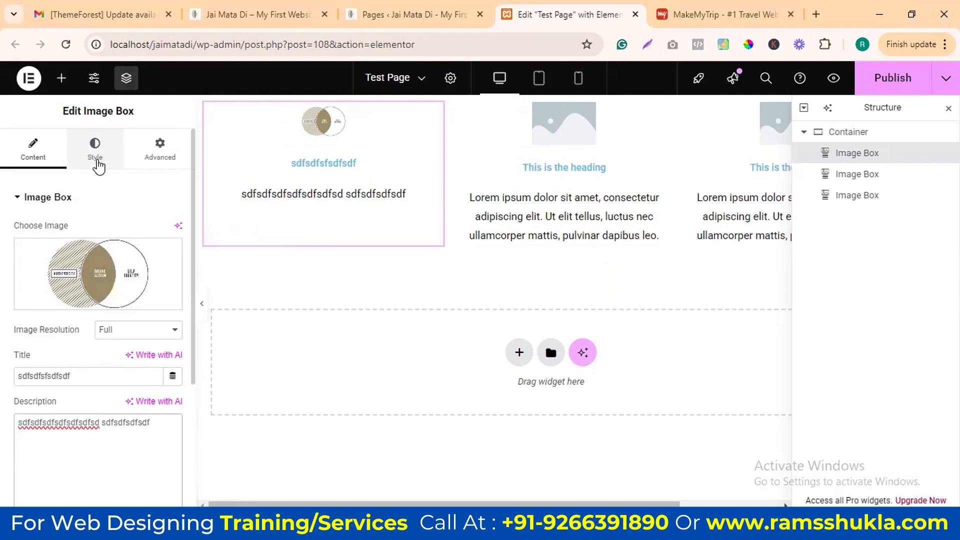
Step: Set the first Image Box's Title HTML Tag to H1, leaving its link empty
scroll(117, 307, "down", 4)
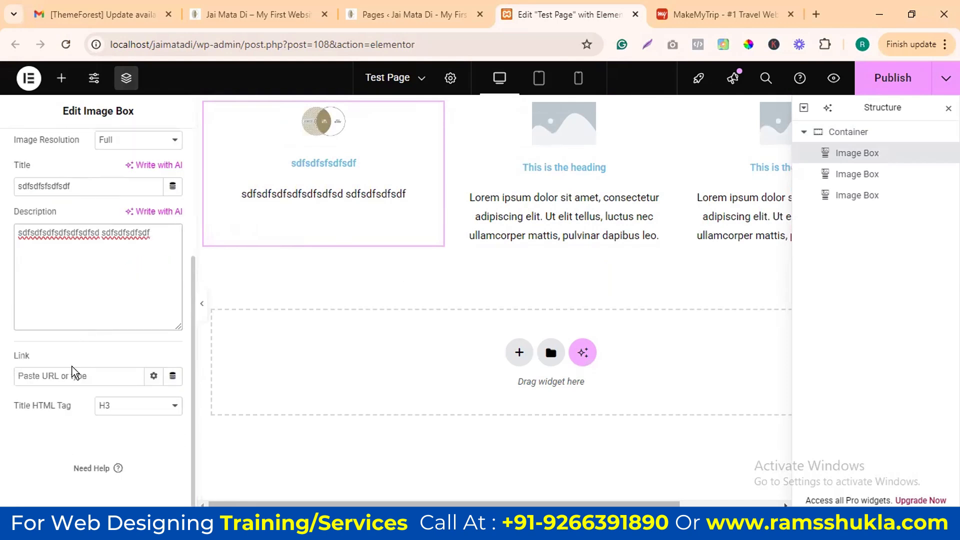
left_click(63, 377)
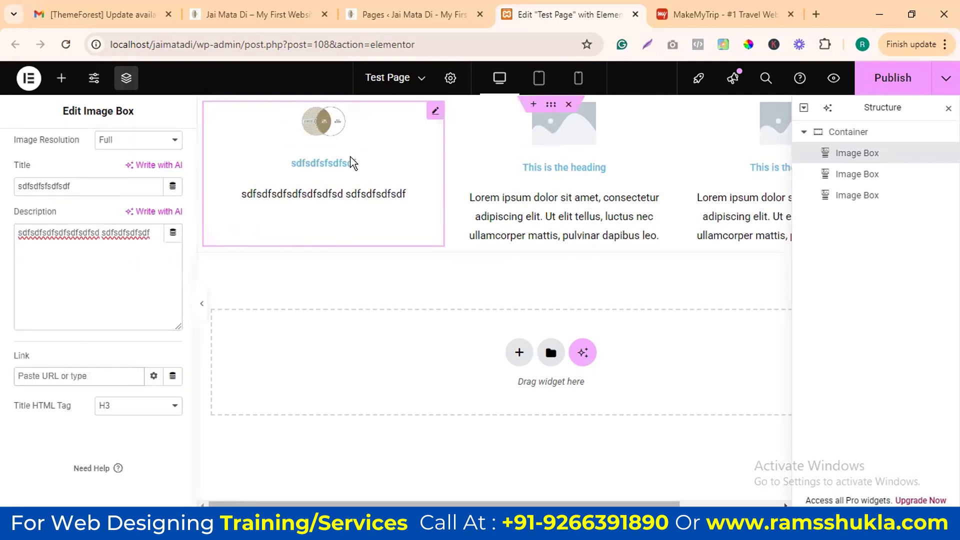
left_click(144, 406)
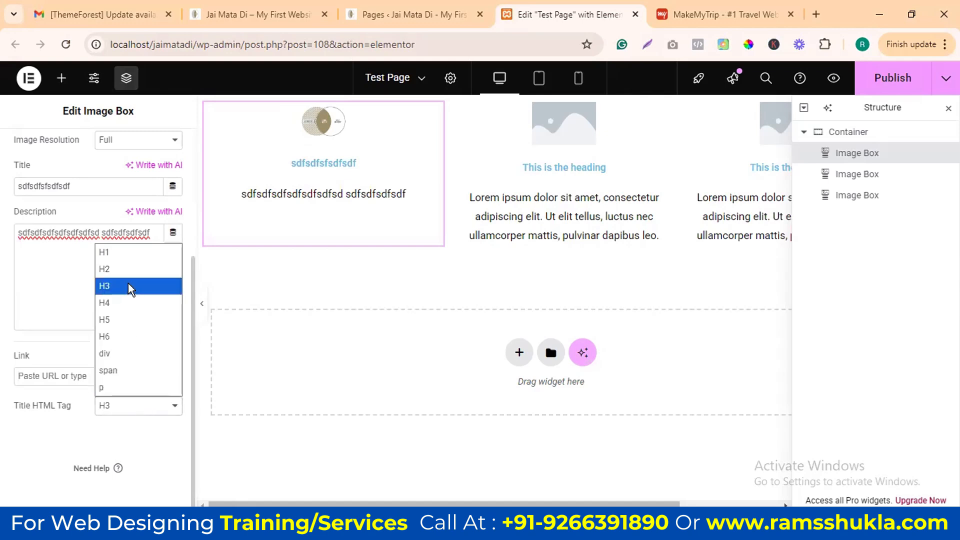
left_click(121, 255)
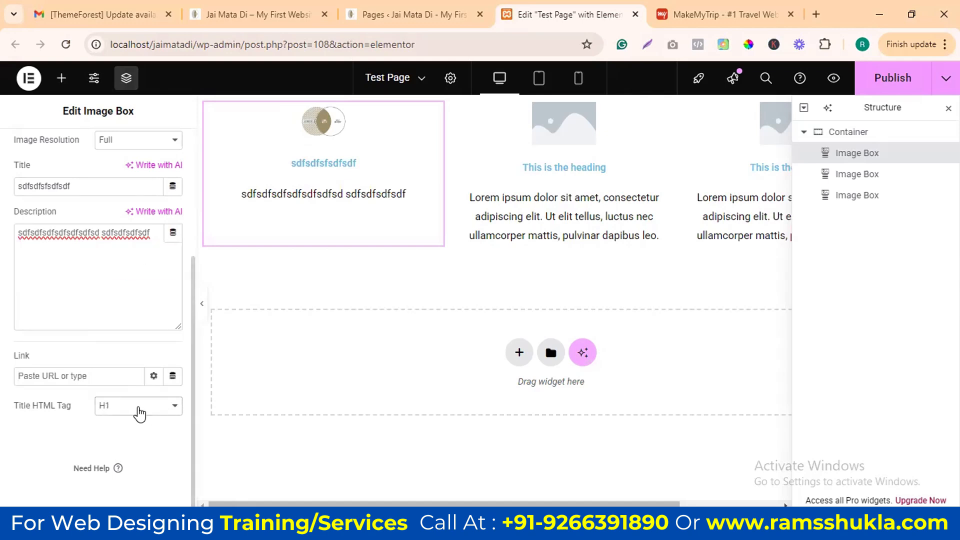
Step: Try the left and top image positions in the first Image Box's style options and set the position to right
scroll(128, 348, "up", 5)
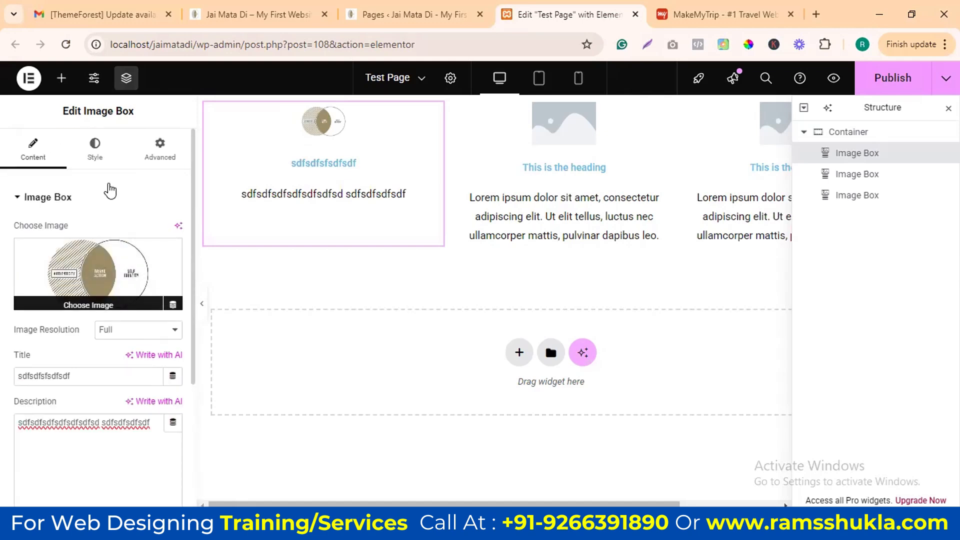
left_click(96, 152)
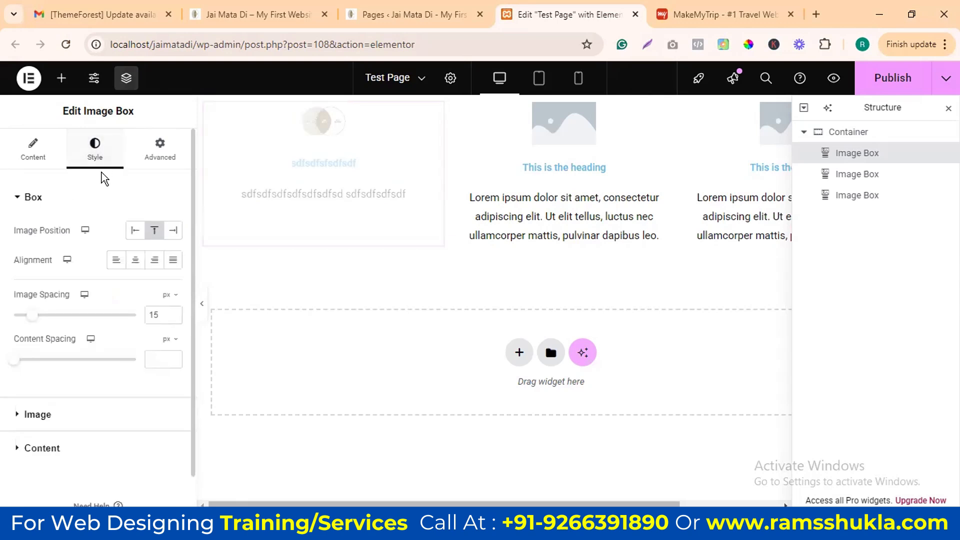
left_click(133, 235)
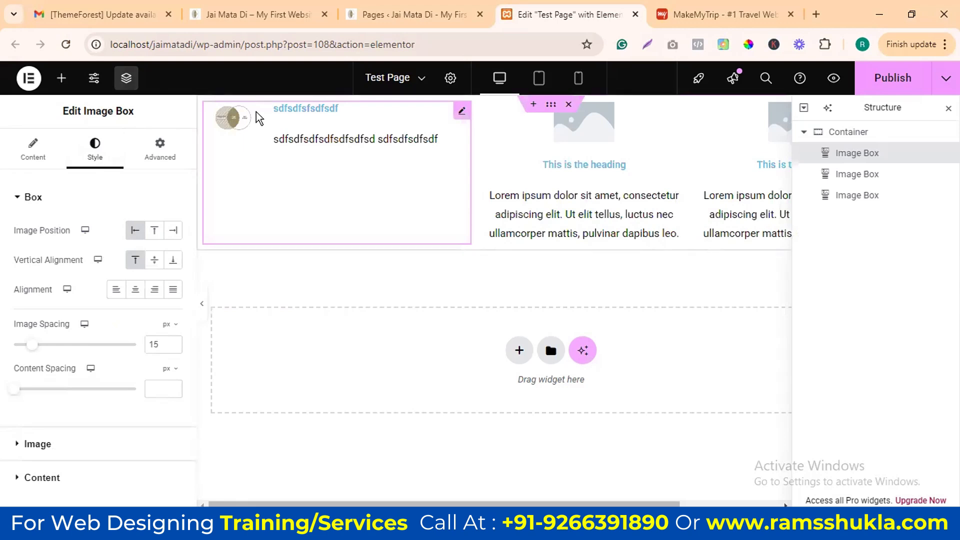
left_click(155, 231)
left_click(172, 232)
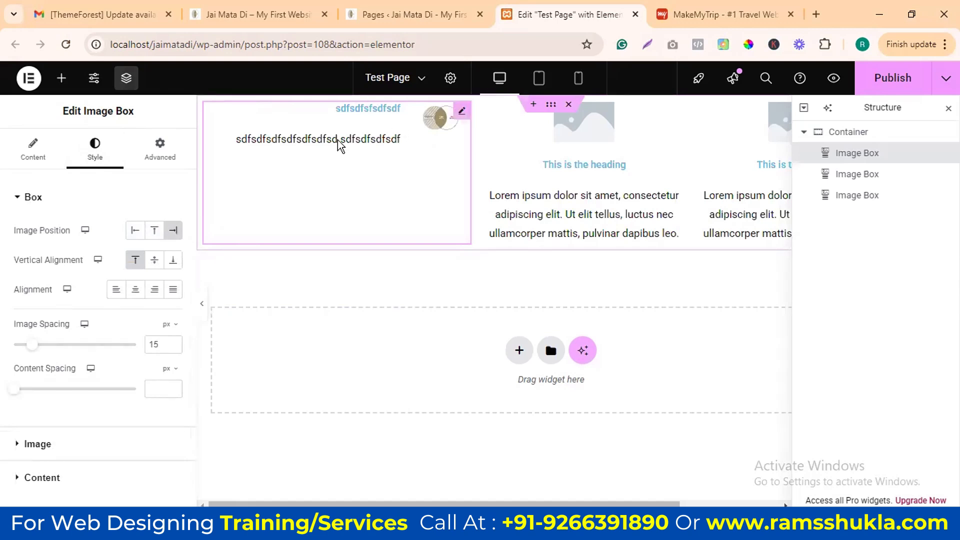
Step: Position the first image box's image on the left with middle vertical alignment
left_click(135, 230)
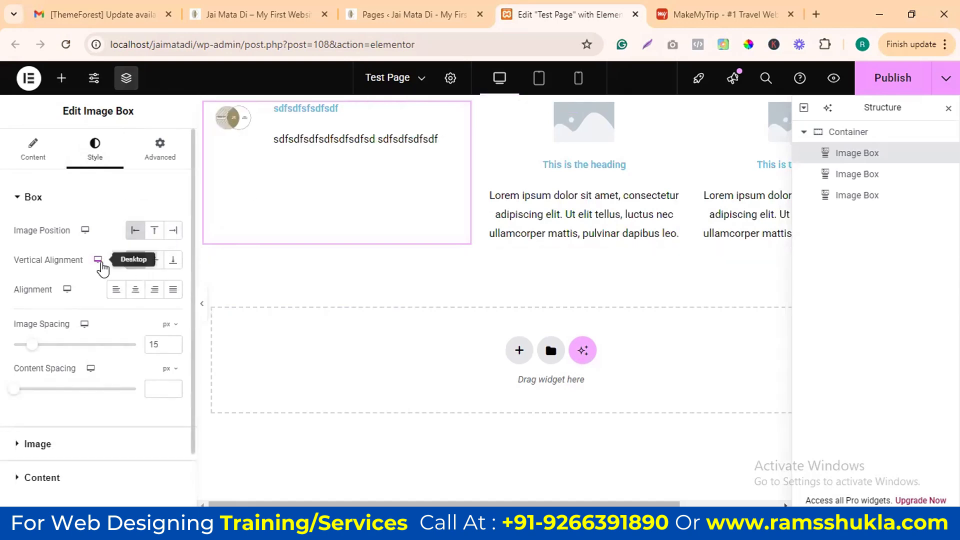
left_click(154, 260)
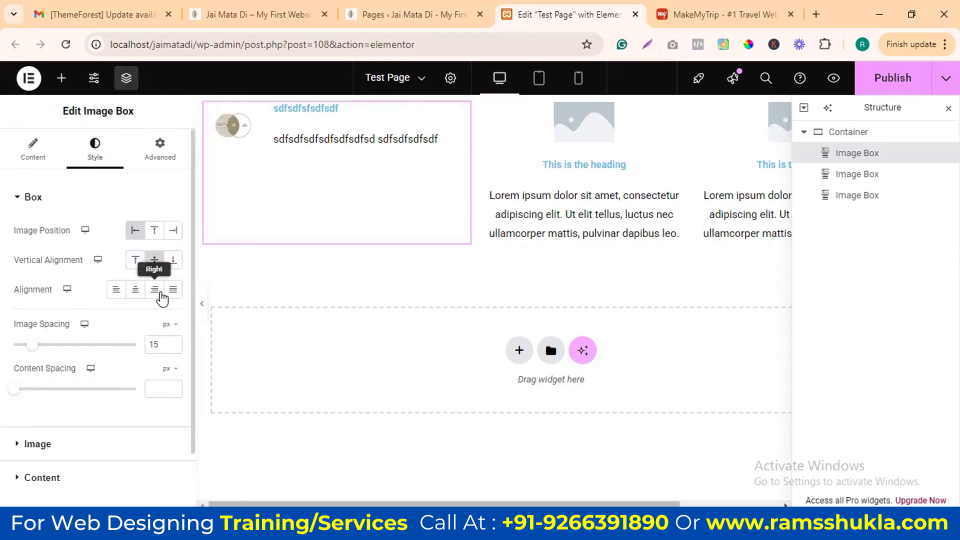
Step: Append "asdfdsafasdfadsfasfsdafadsf" to the end of the first image box's description
double_click(323, 140)
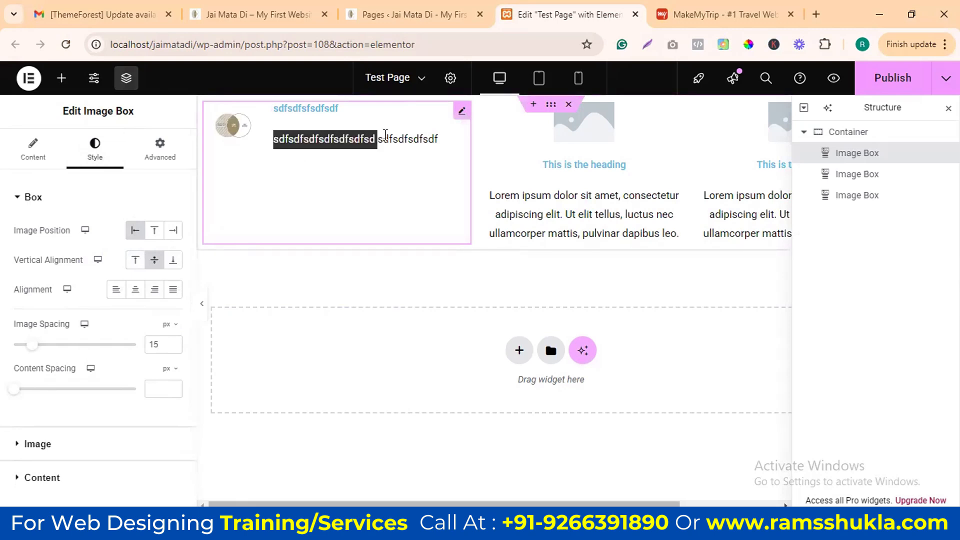
left_click(440, 140)
type("asdfdsafasdfadsfasfsdafadsf")
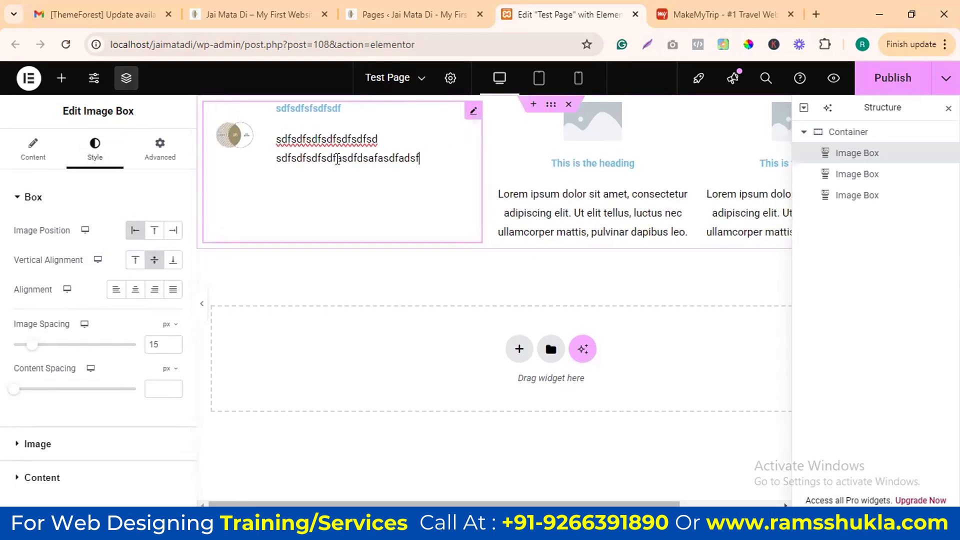
Step: Try bottom and middle vertical alignment, plus center, right, justified and left text alignment, on the first image box
left_click(173, 265)
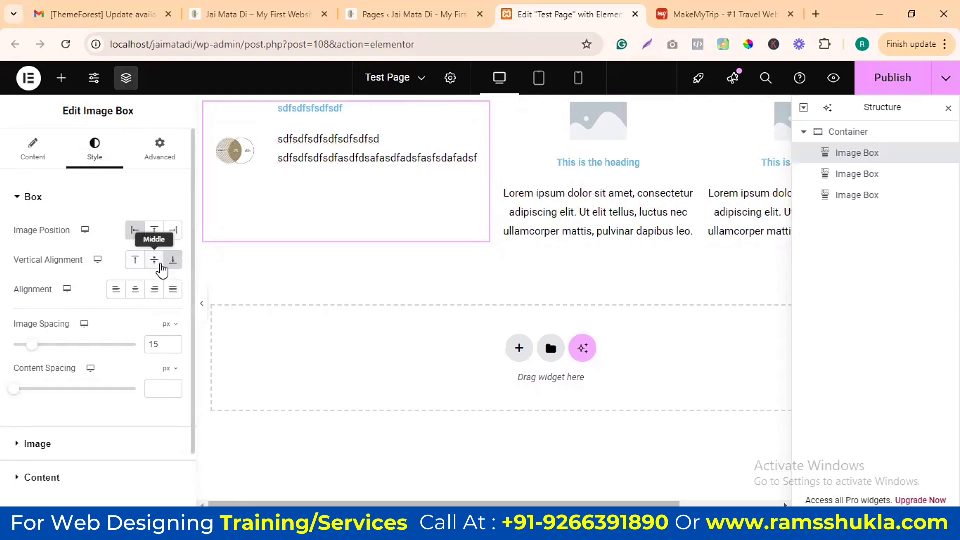
left_click(159, 264)
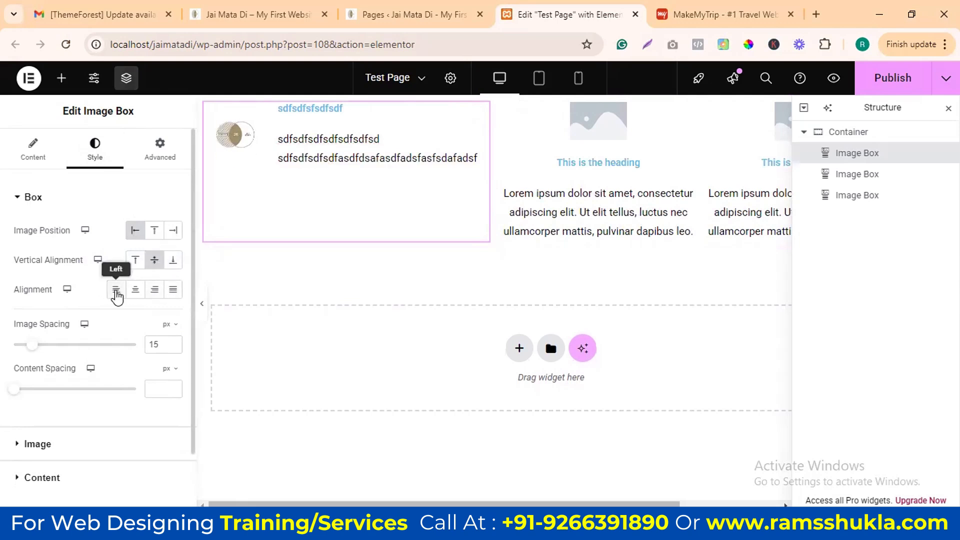
left_click(136, 293)
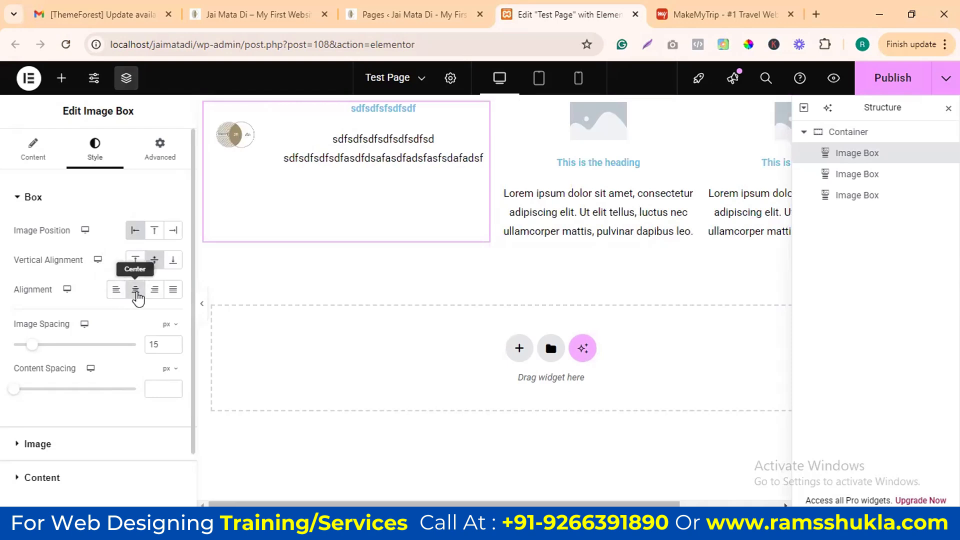
left_click(156, 293)
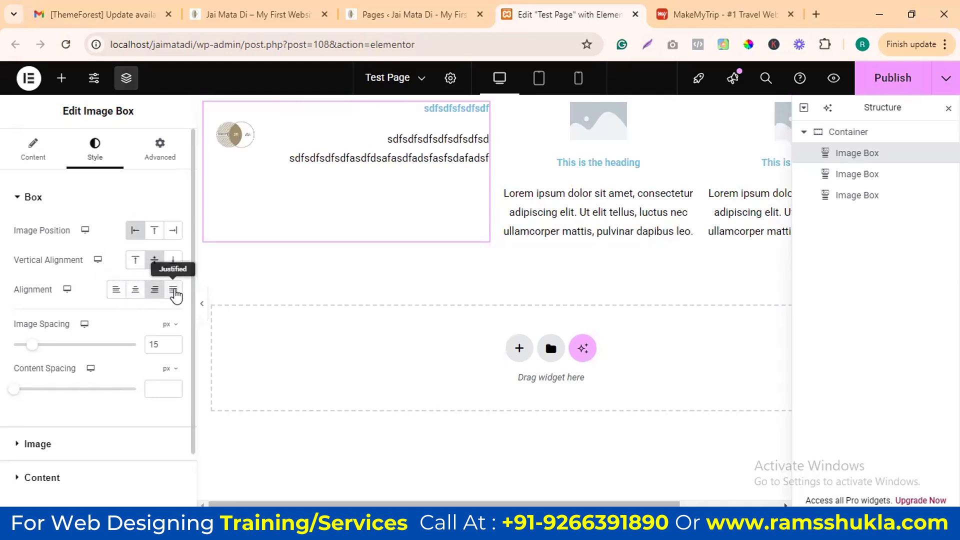
left_click(174, 293)
left_click(116, 296)
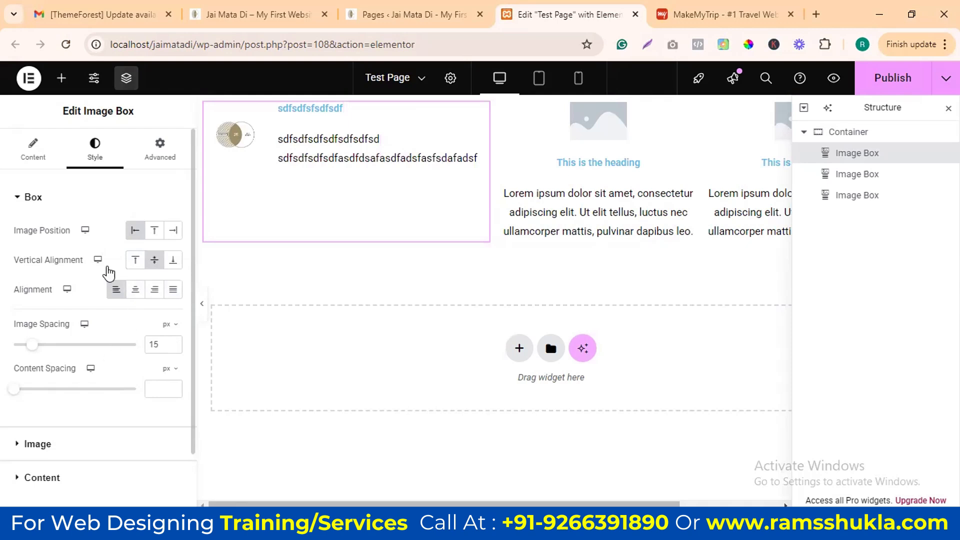
Step: Place the image on top with centered alignment, and set image spacing to 12 px and content spacing to 25 px
left_click(154, 230)
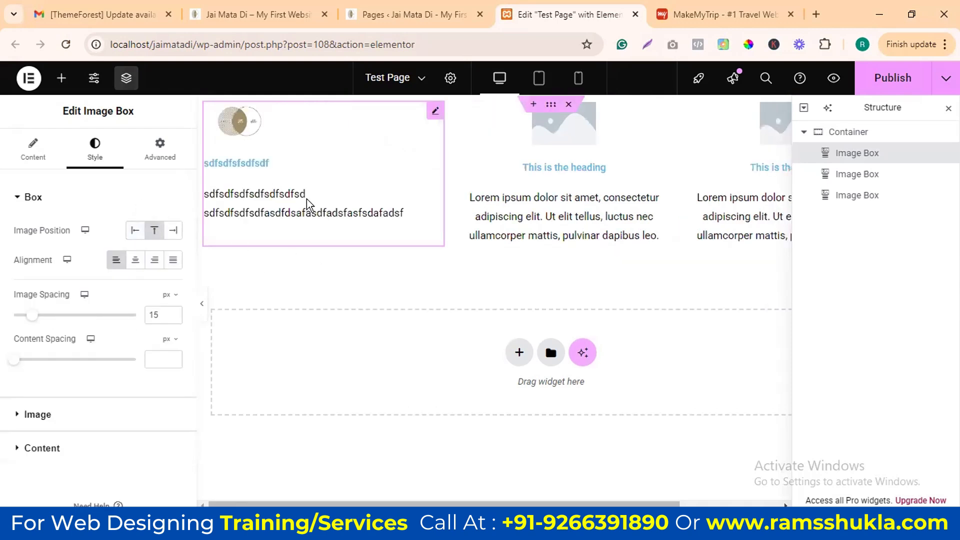
left_click(135, 260)
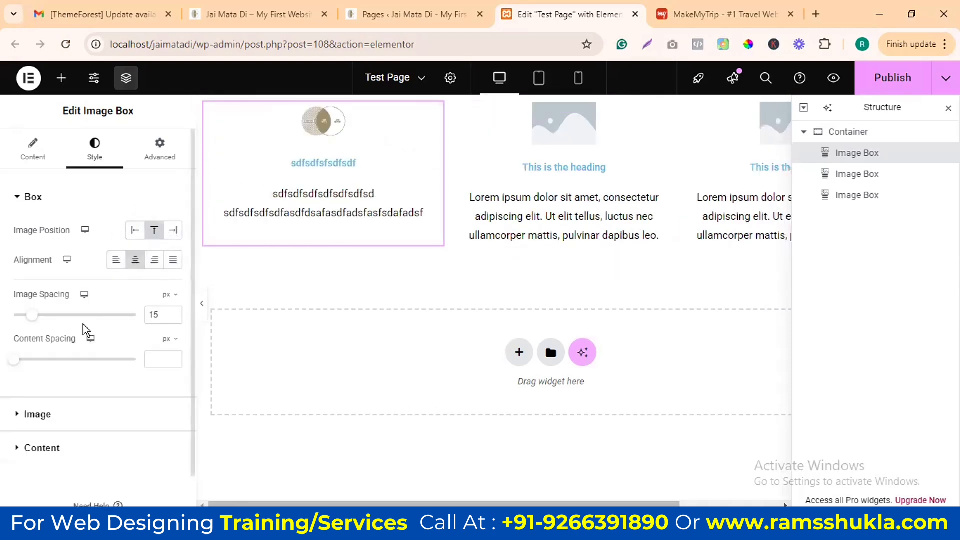
mouse_move(32, 316)
left_mouse_down()
mouse_move(47, 316)
mouse_move(24, 300)
mouse_move(23, 313)
left_mouse_up()
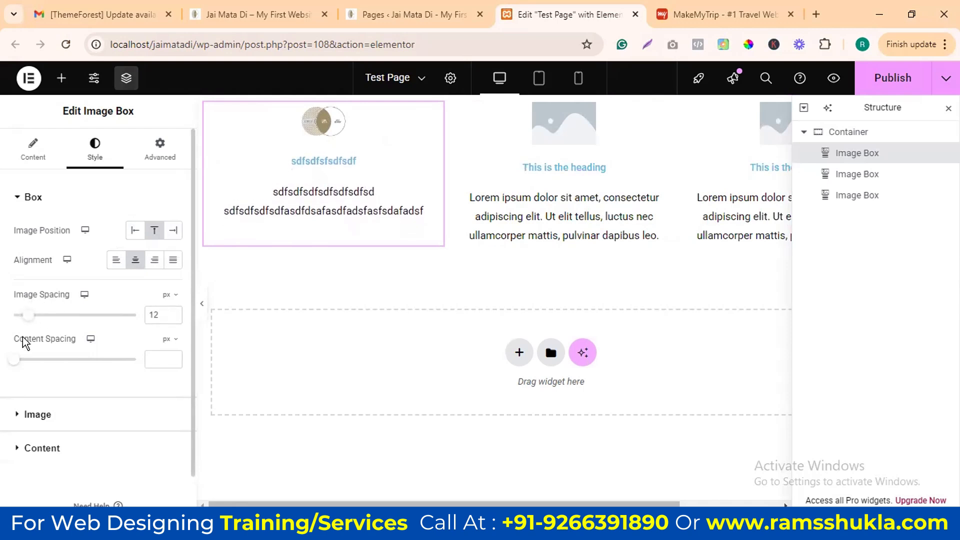
left_click_drag(15, 363, 44, 362)
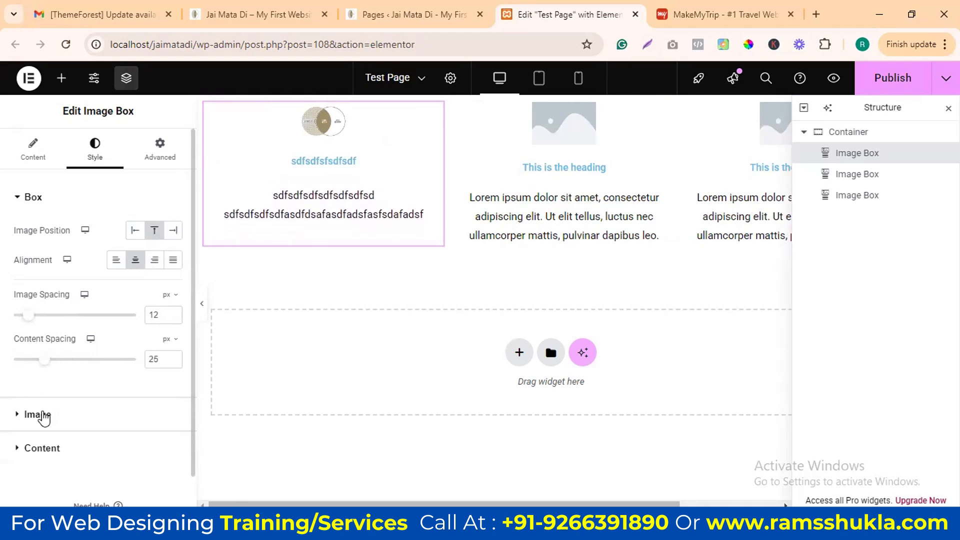
Step: Try a solid border on the first image box's image and return the border type to Default
left_click(118, 415)
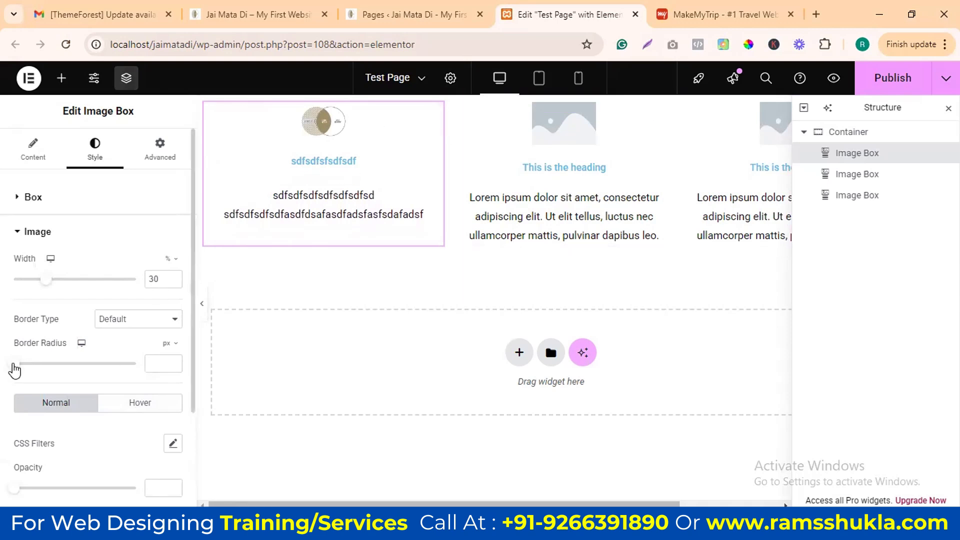
mouse_move(15, 363)
left_mouse_down()
mouse_move(79, 365)
mouse_move(17, 364)
left_mouse_up()
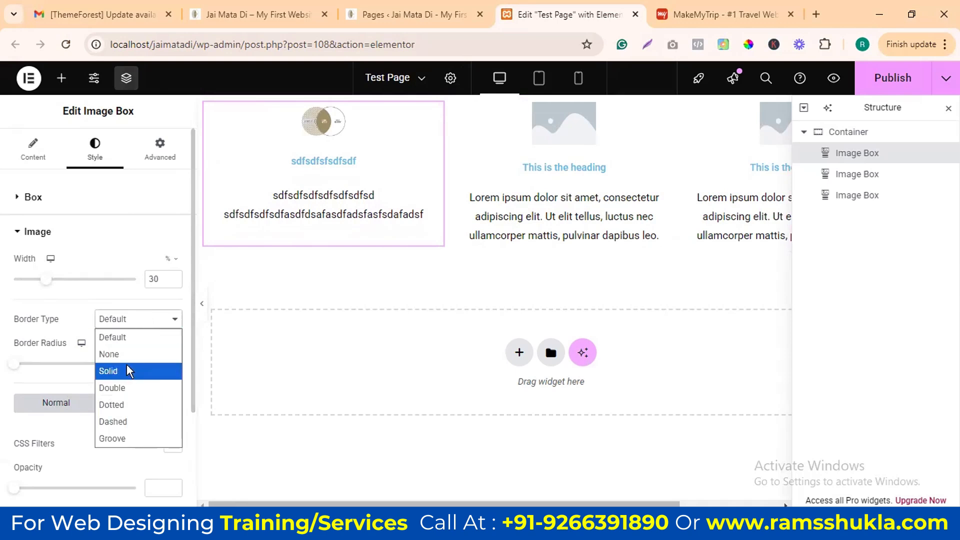
left_click(127, 369)
left_click(138, 317)
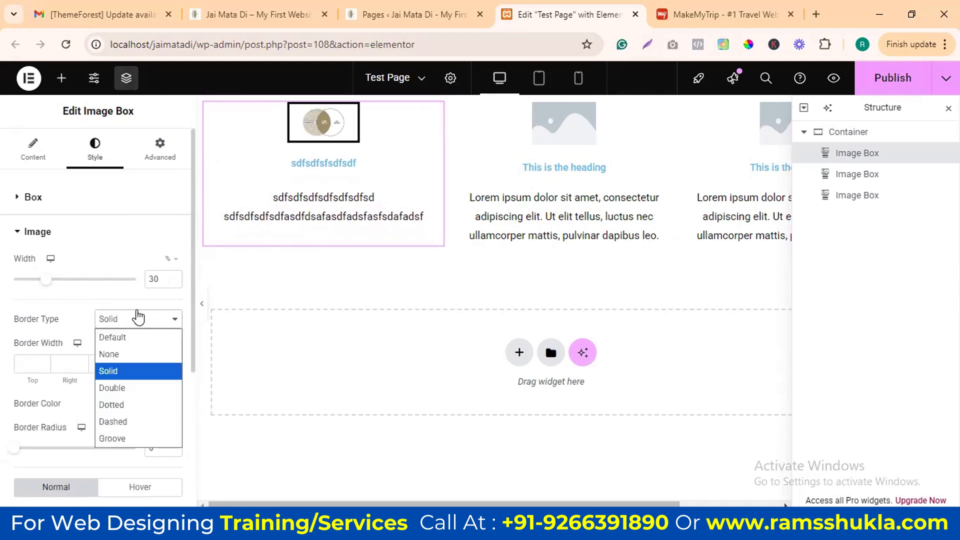
left_click(140, 335)
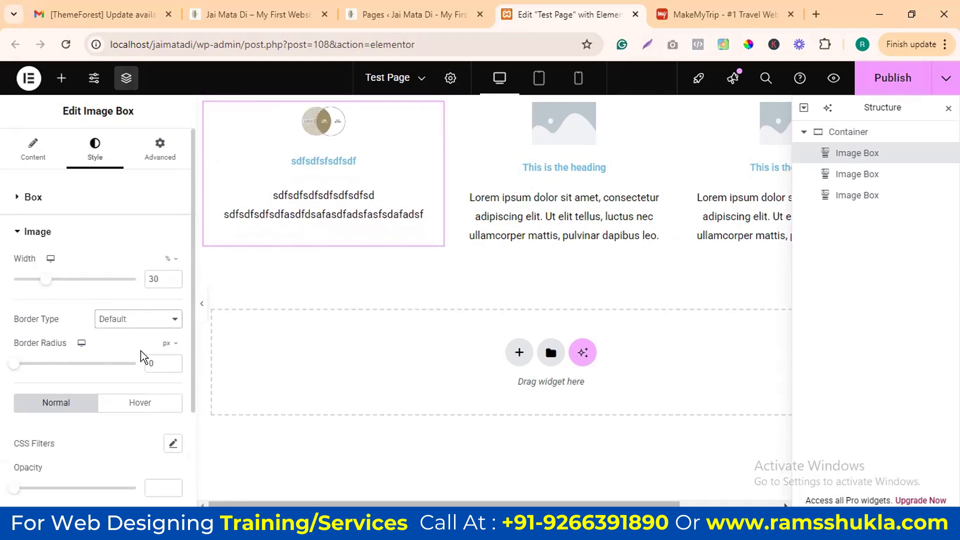
Step: Examine the image's Normal and Hover state settings, including the hover CSS filters
scroll(141, 356, "down", 2)
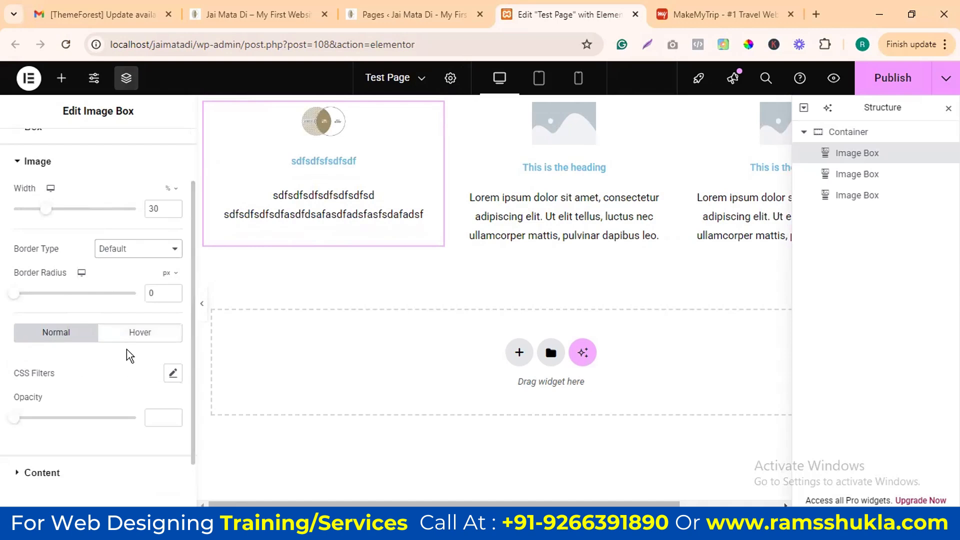
left_click(151, 336)
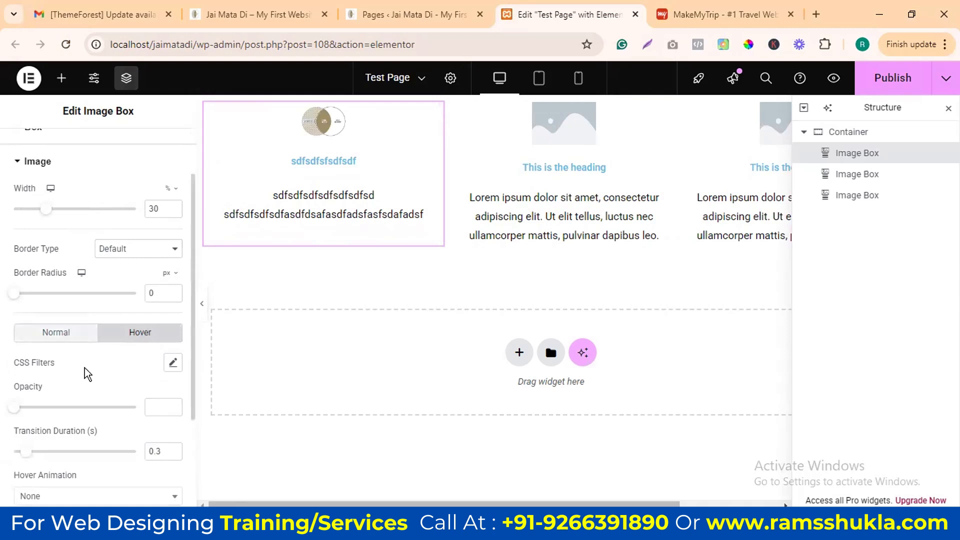
left_click(68, 340)
left_click(142, 338)
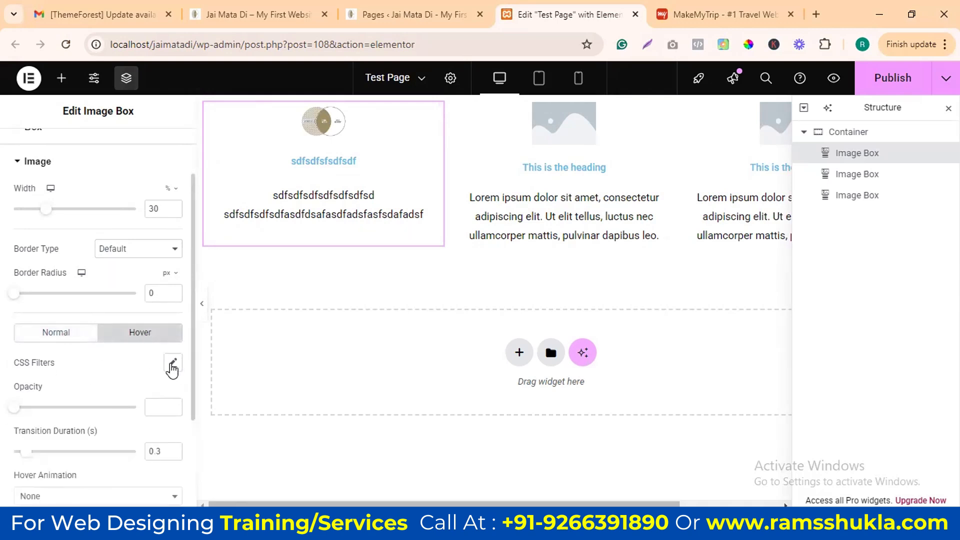
left_click(173, 363)
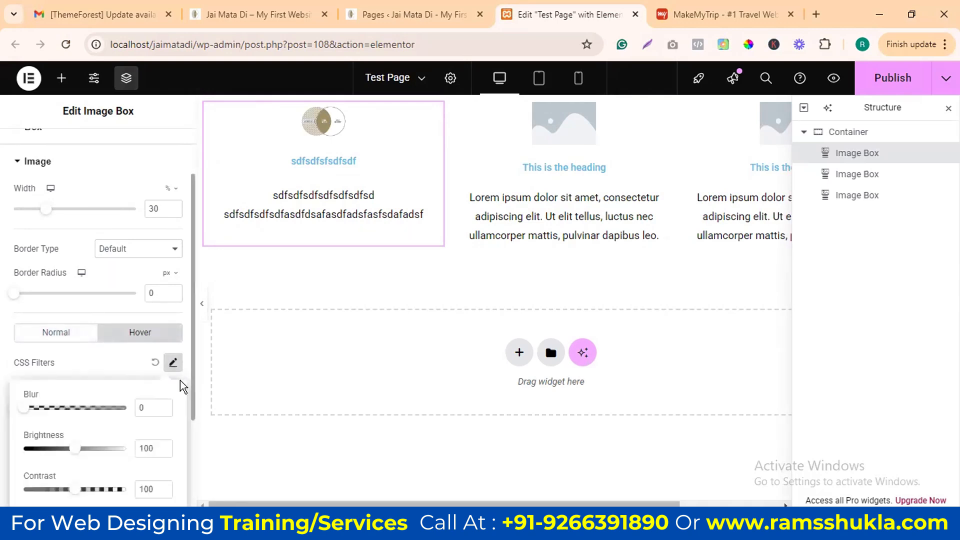
left_click(114, 359)
left_click(58, 335)
Step: Set the first image box's title color to the red #FF1B3C
scroll(100, 393, "down", 1)
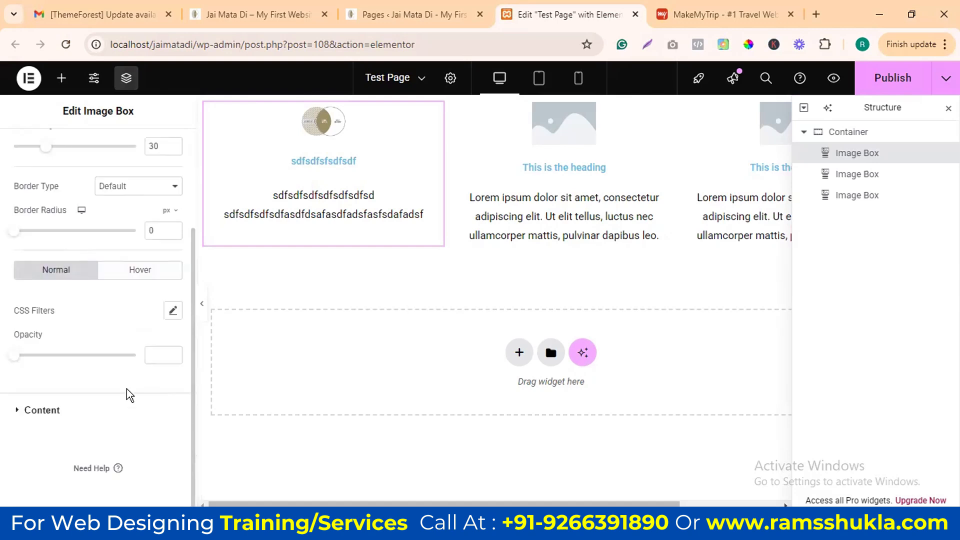
left_click(183, 412)
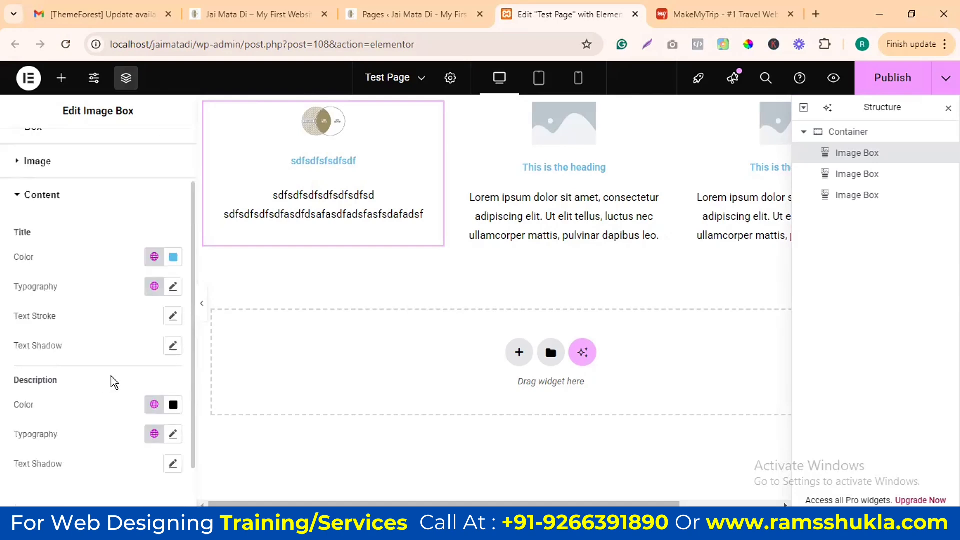
left_click(173, 257)
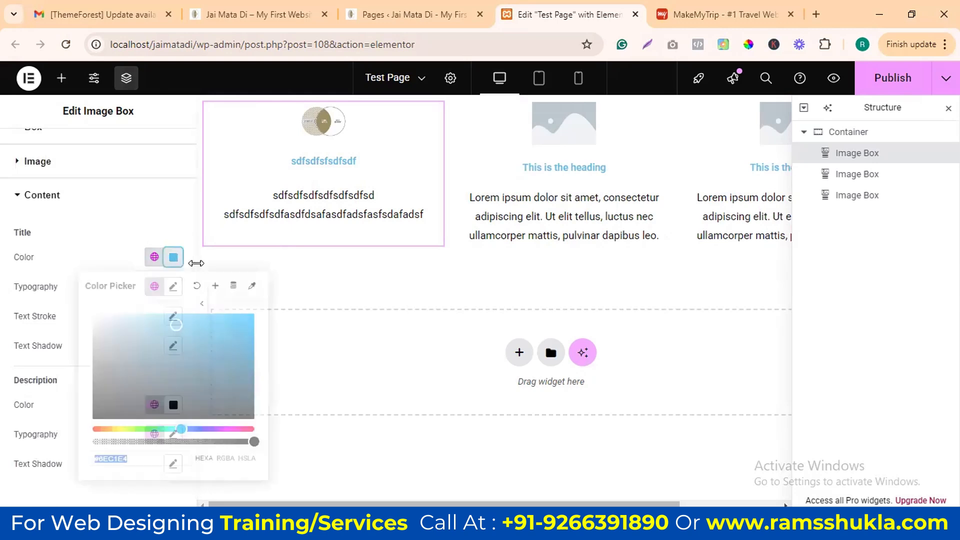
left_click_drag(200, 333, 230, 385)
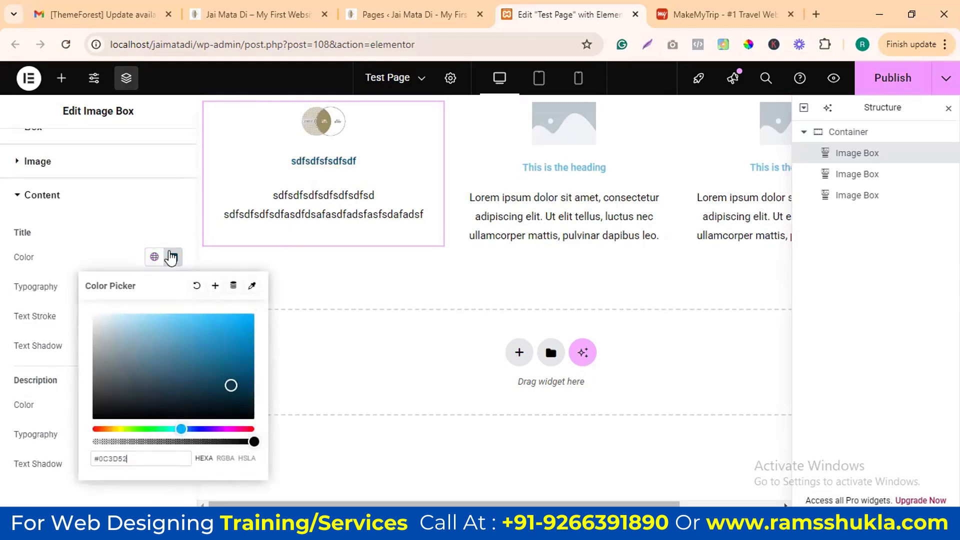
left_click_drag(225, 429, 249, 429)
left_click(237, 314)
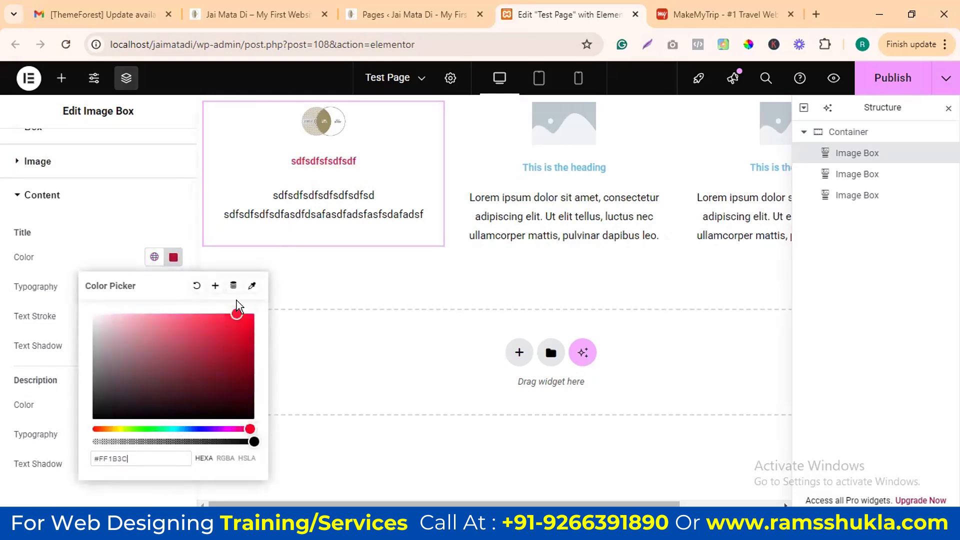
left_click(128, 213)
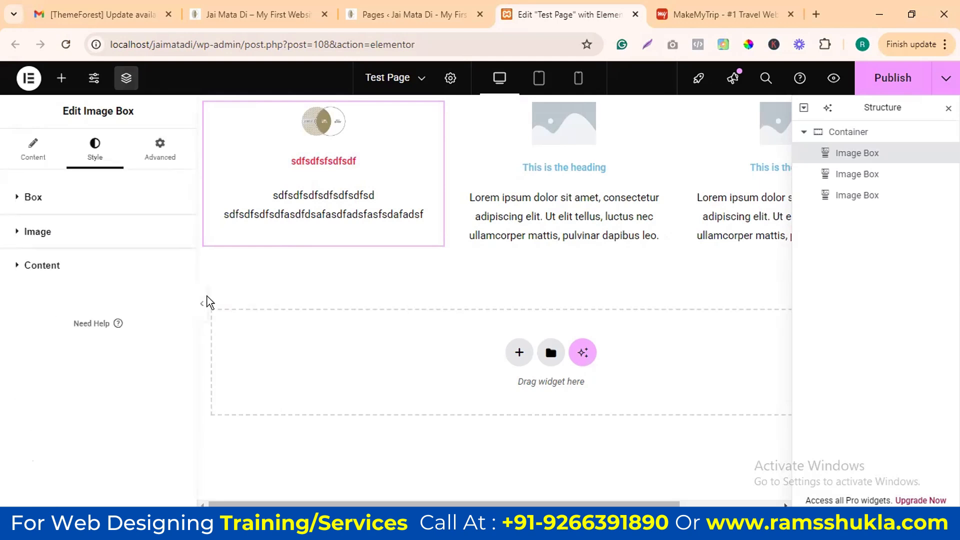
Step: Enlarge the title's font size well beyond 15 px in its typography settings
left_click(95, 269)
left_click(173, 357)
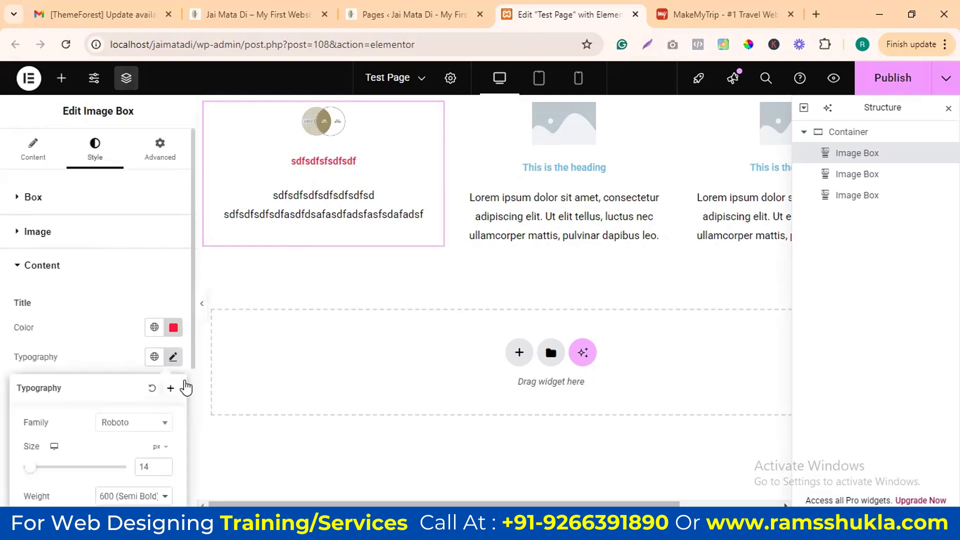
left_click(43, 468)
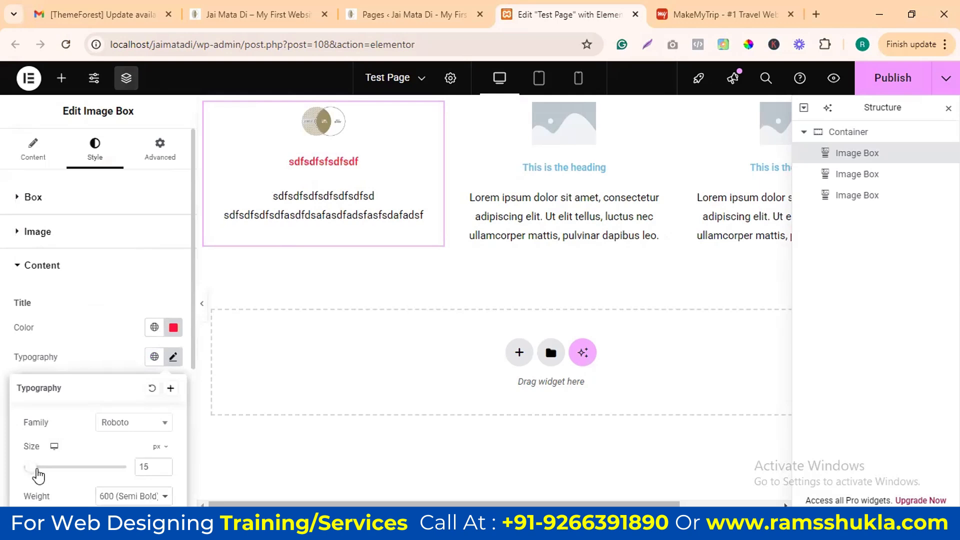
left_click_drag(43, 468, 44, 468)
left_click(178, 287)
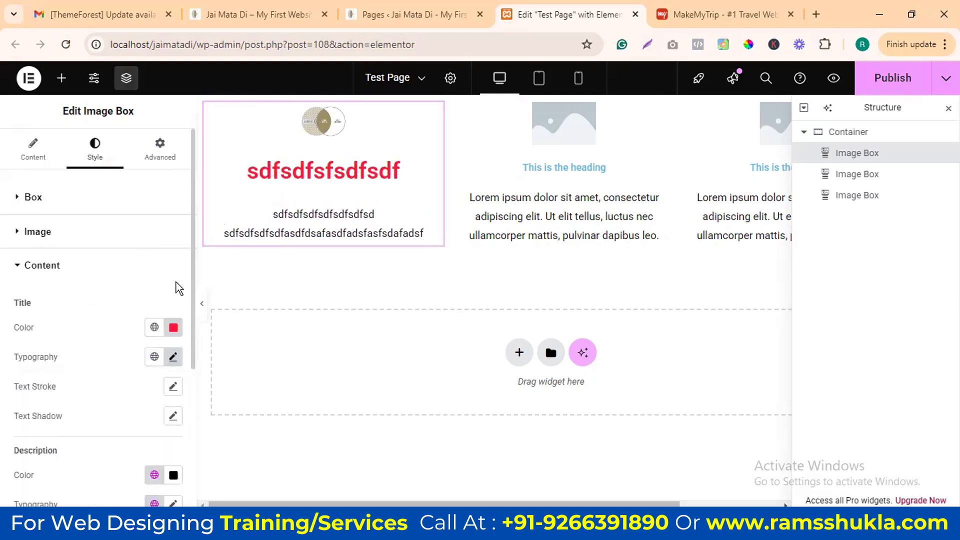
Step: Set the first image box's description color to the muted gray #756767
scroll(134, 357, "down", 2)
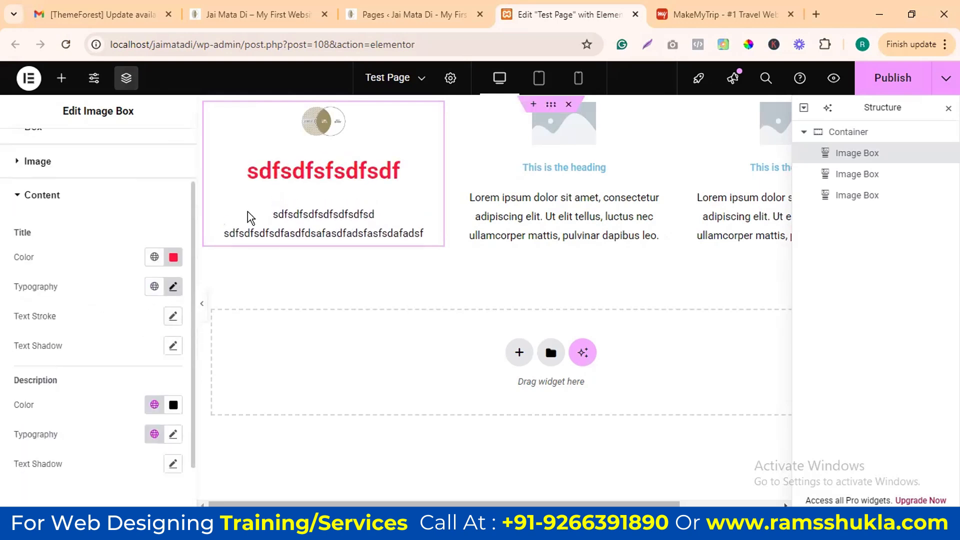
scroll(150, 346, "down", 1)
scroll(155, 350, "up", 2)
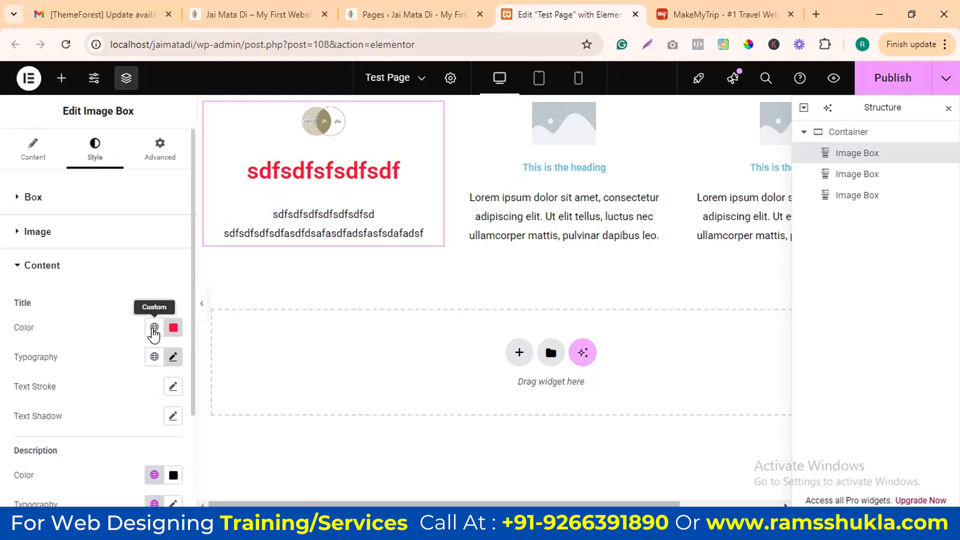
scroll(157, 376, "down", 1)
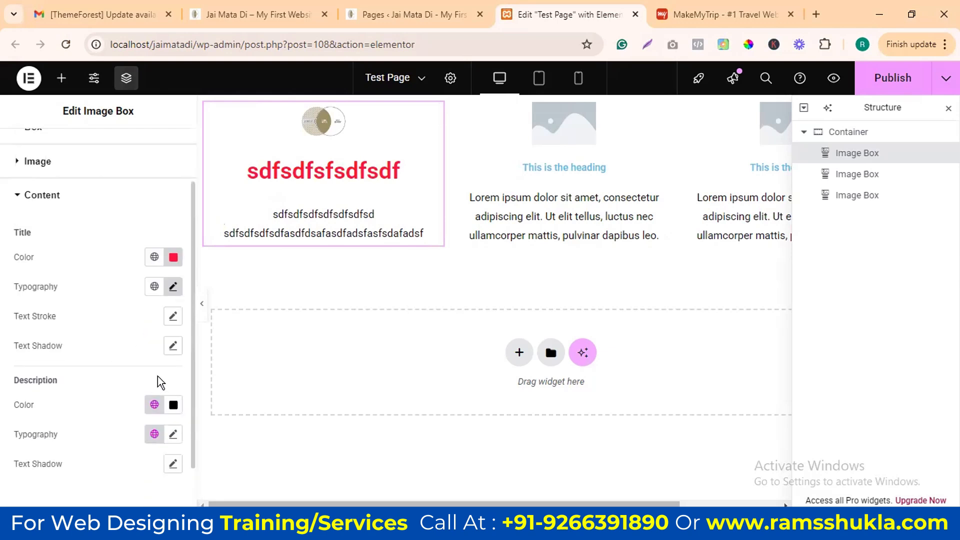
left_click(173, 405)
mouse_move(156, 328)
left_mouse_down()
mouse_move(150, 272)
mouse_move(99, 253)
mouse_move(111, 280)
left_mouse_up()
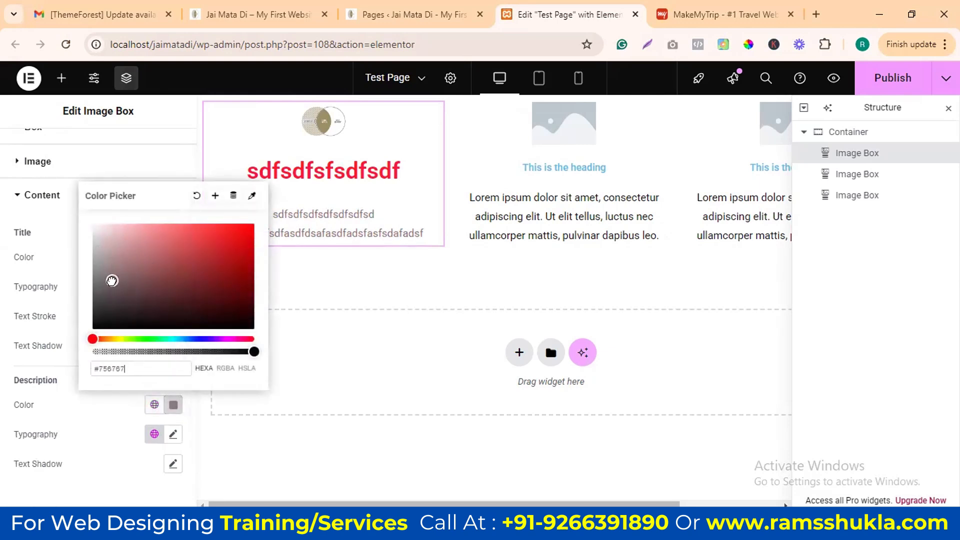
left_click(47, 393)
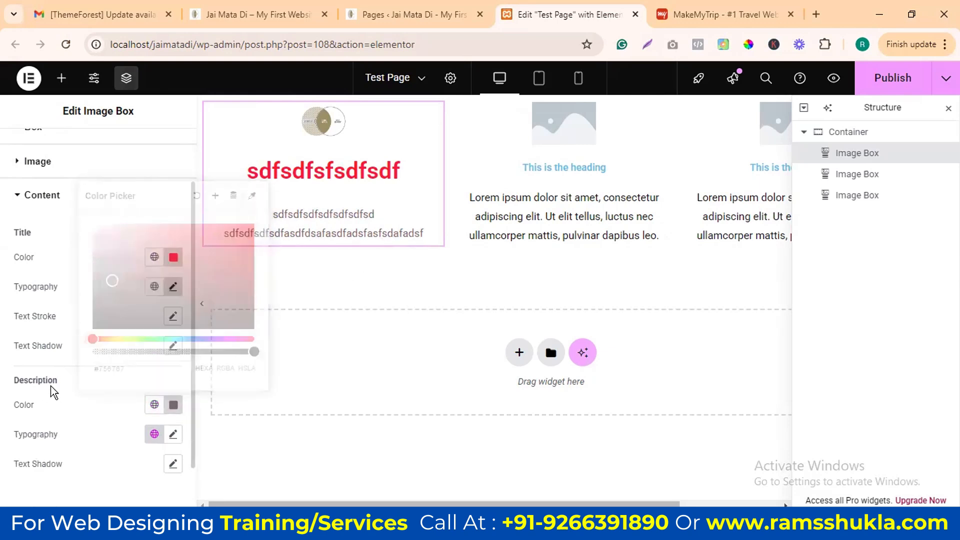
Step: Set the first image box's image width to 100%, trying 50% in between
scroll(113, 300, "up", 2)
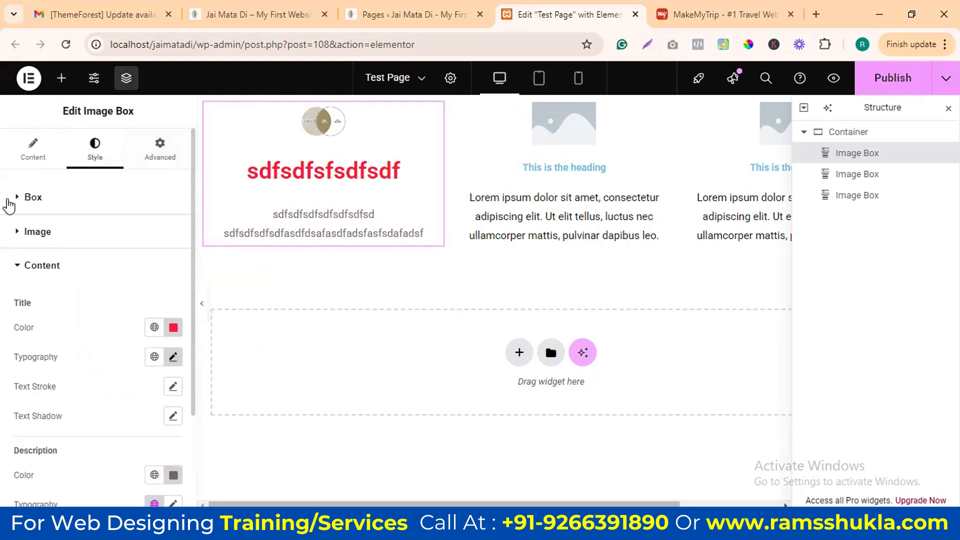
left_click(22, 233)
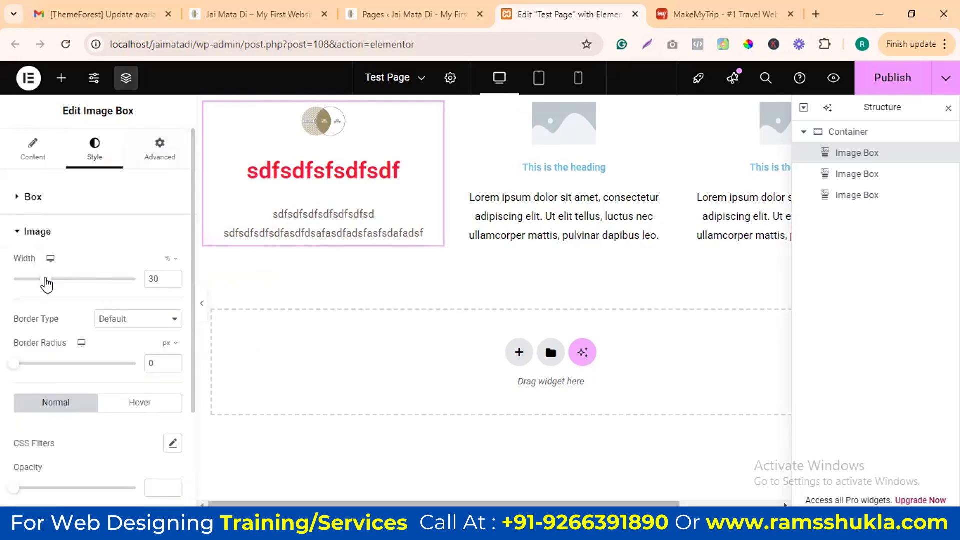
left_click_drag(47, 284, 110, 289)
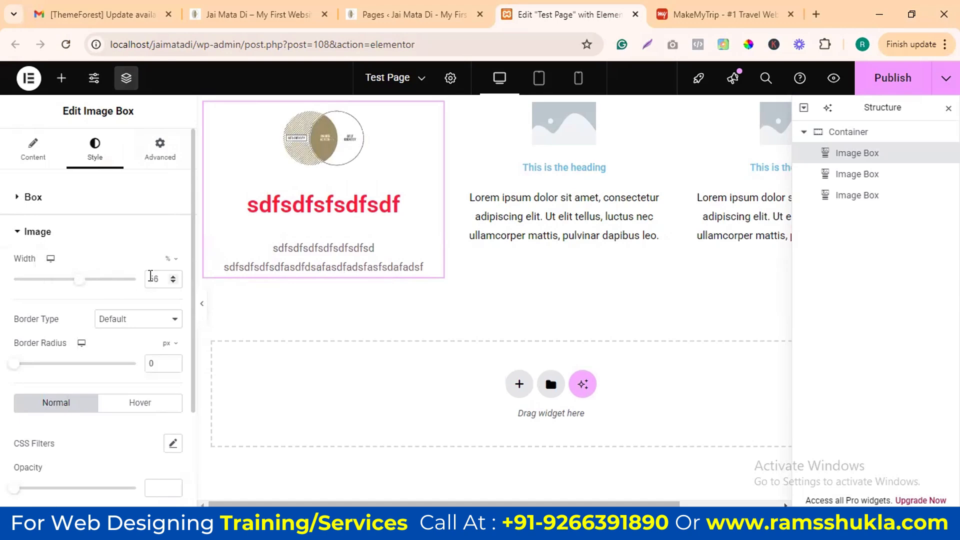
type("100")
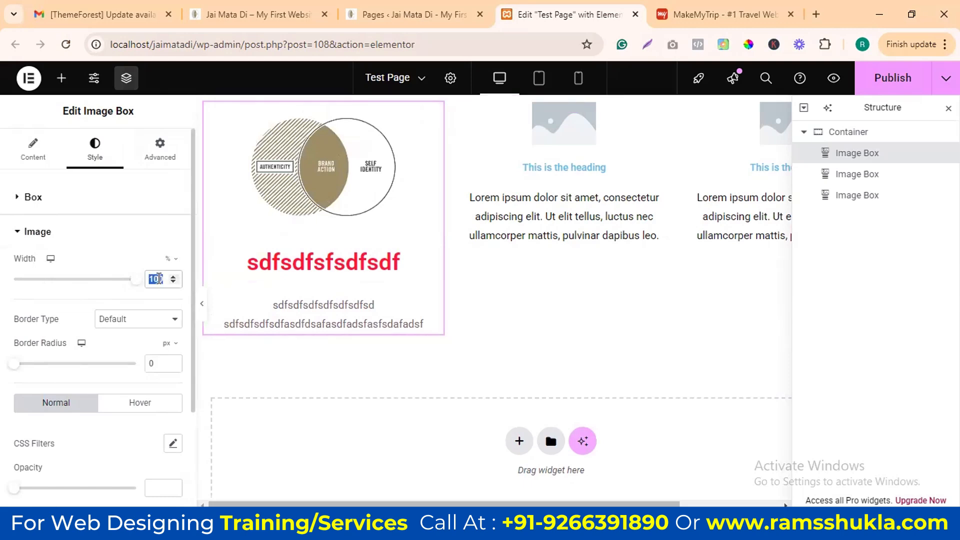
type("50")
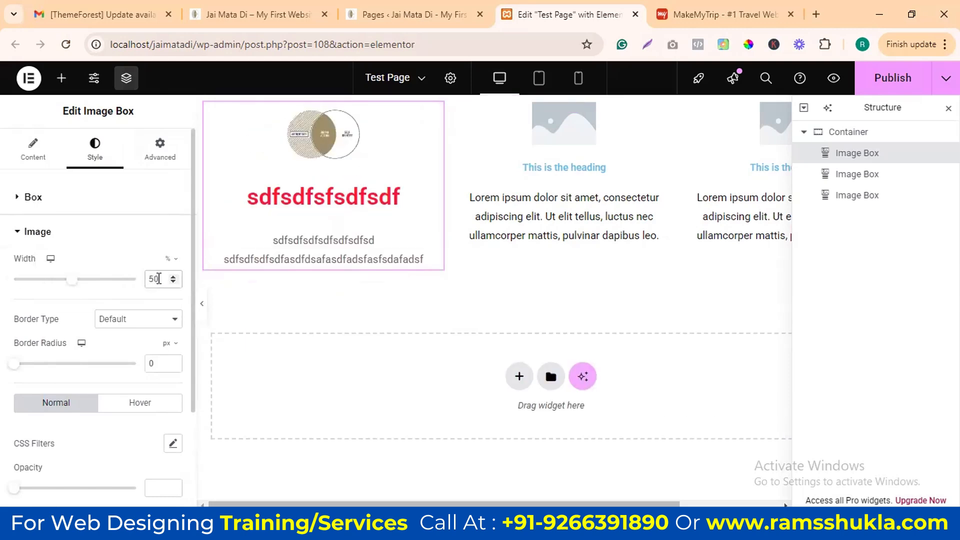
key("BackSpace")
key("BackSpace")
type("100")
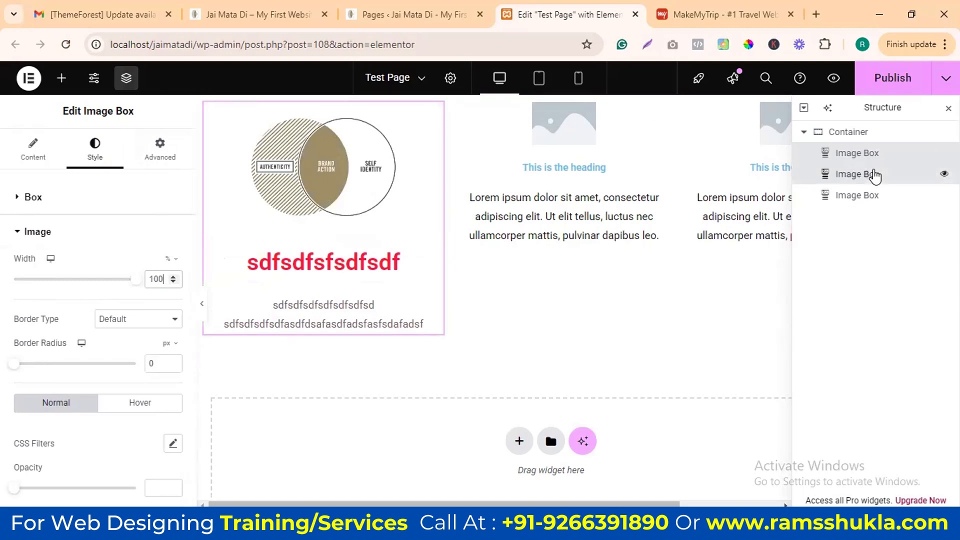
Step: Delete the two unstyled placeholder image boxes from the container
left_click(874, 176)
key("Delete")
left_click(872, 180)
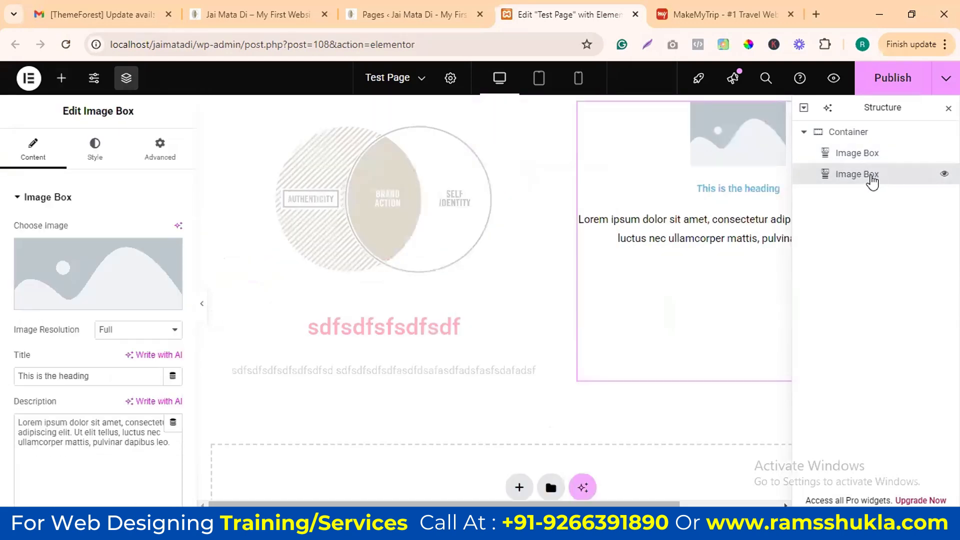
key("Delete")
Step: Duplicate the styled image box twice so the container holds three matching boxes, and select the copies in turn
left_click(853, 156)
right_click(854, 157)
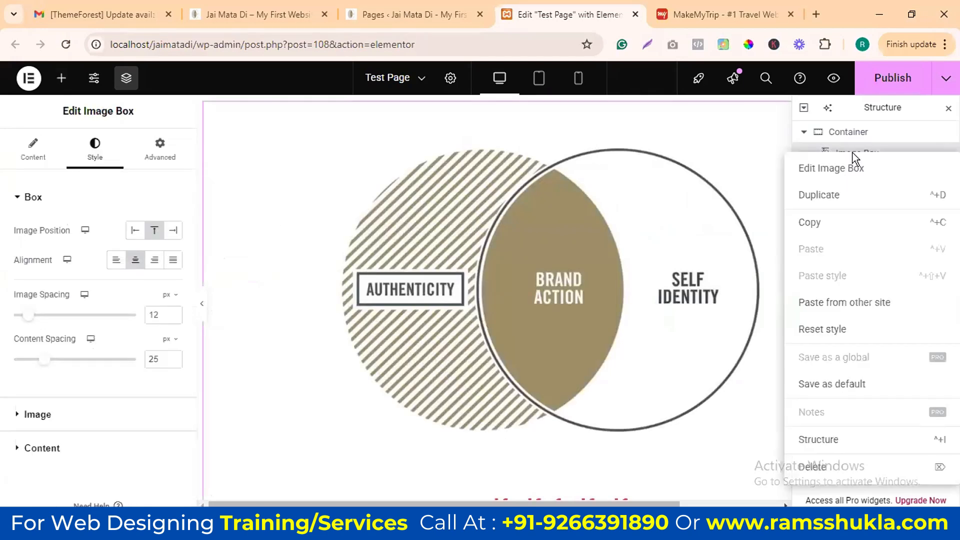
left_click(845, 195)
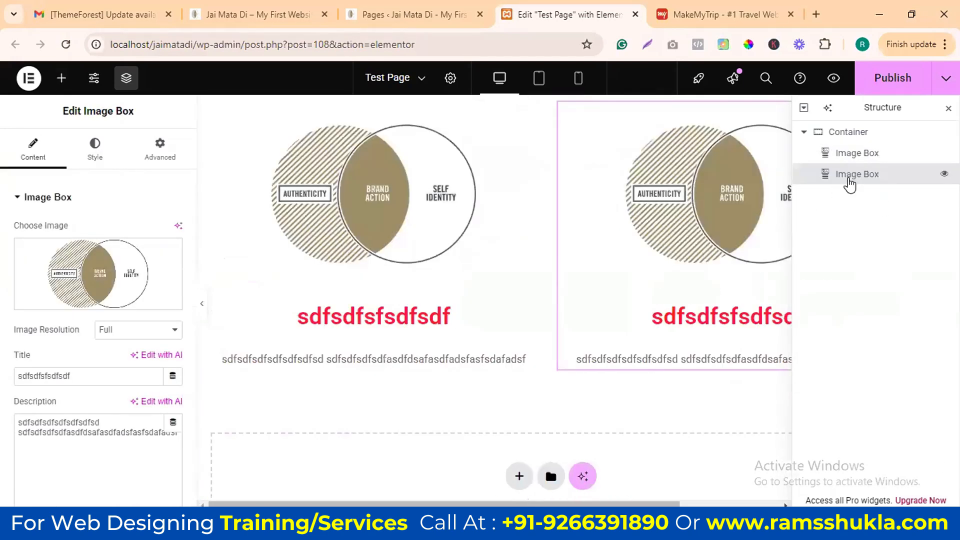
right_click(850, 184)
left_click(928, 224)
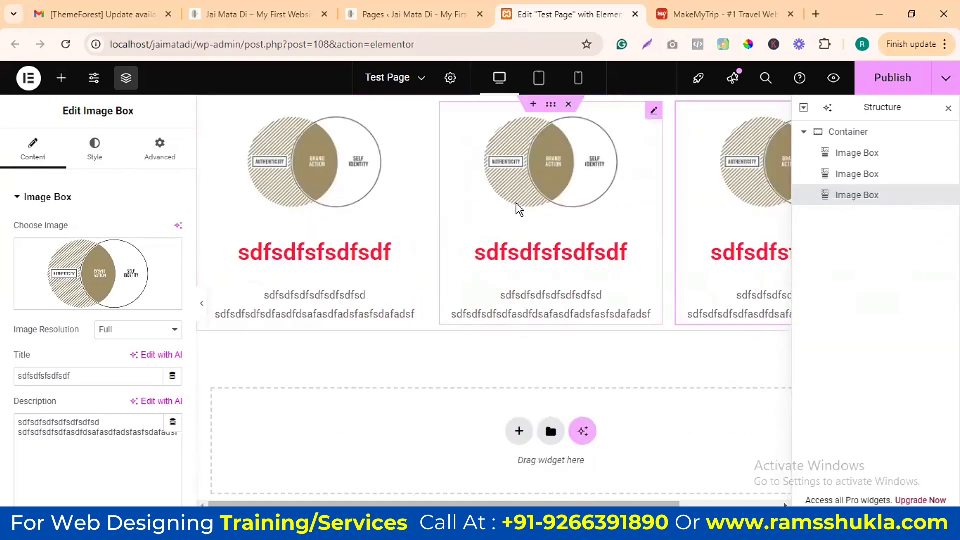
left_click(611, 231)
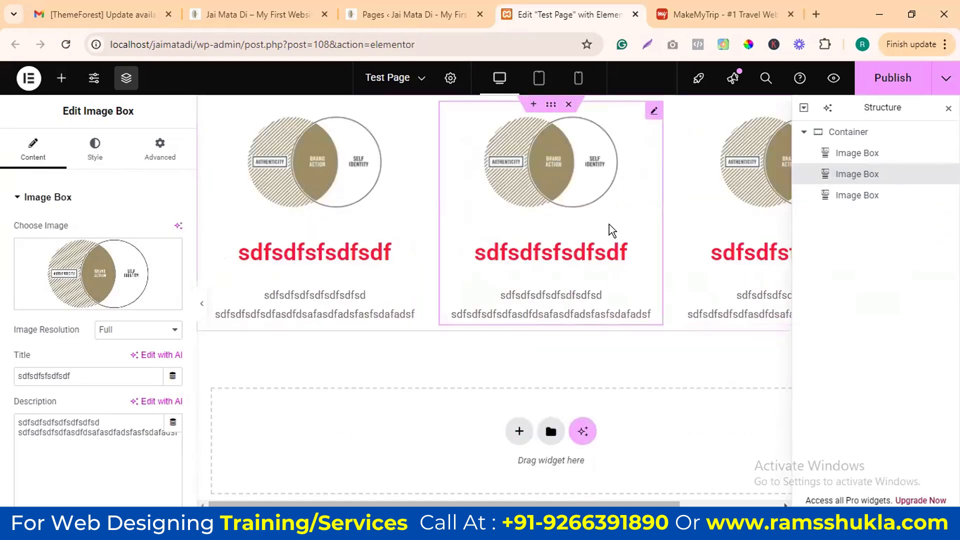
left_click(766, 167)
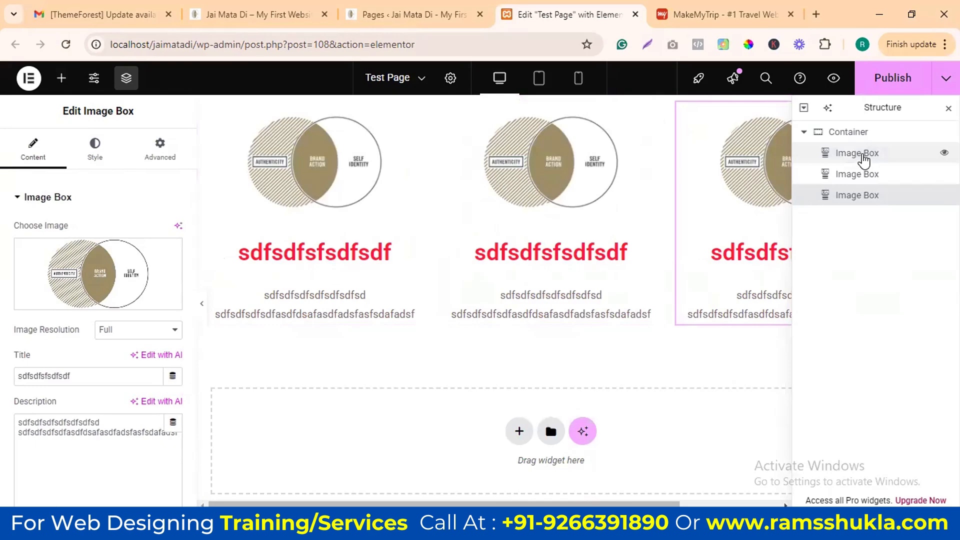
Step: Try the Left, Top and Right image positions on the first image box, ending on Left
left_click(863, 160)
left_click(95, 148)
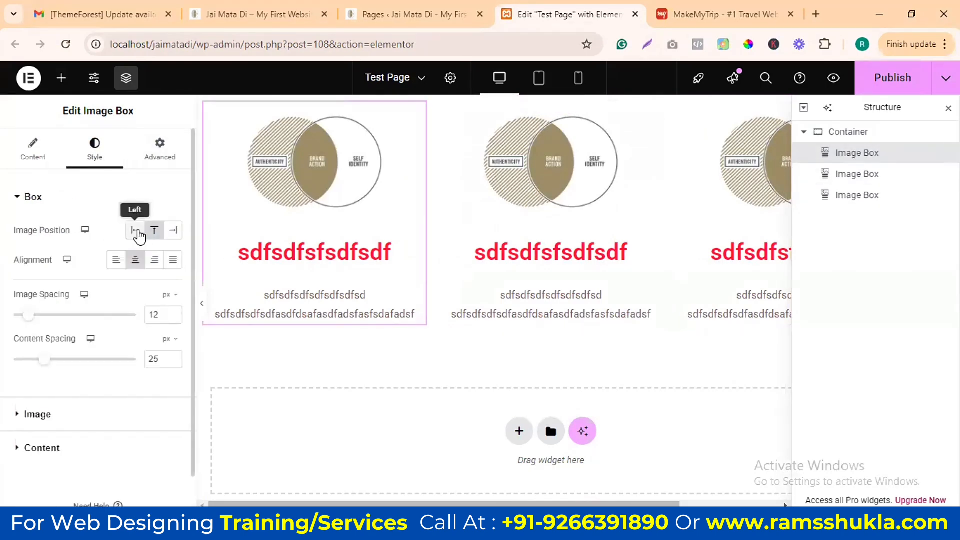
left_click(135, 231)
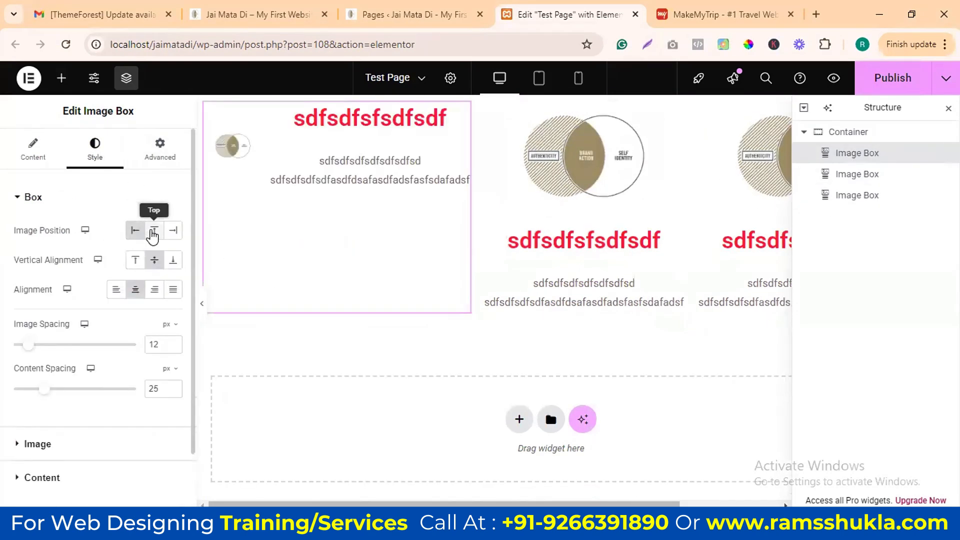
left_click(153, 231)
left_click(173, 230)
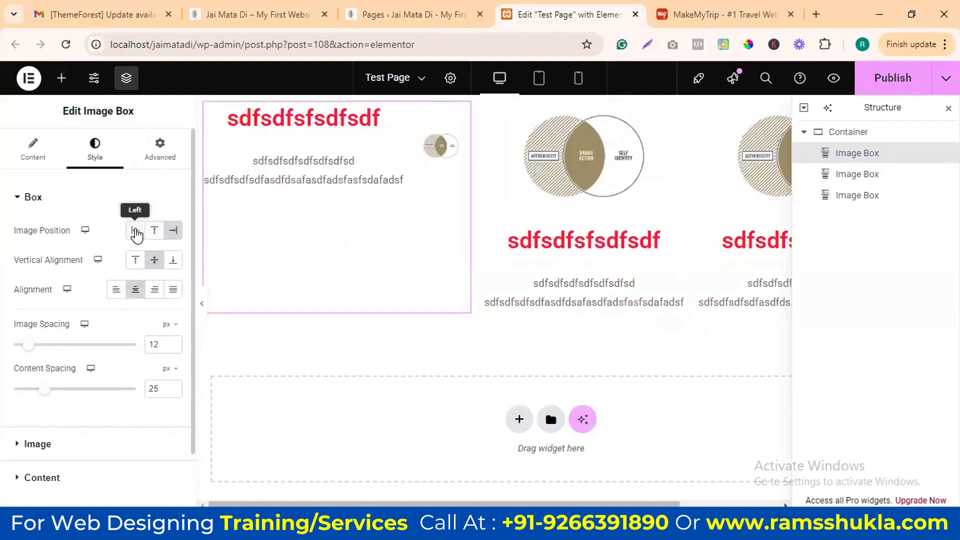
left_click(135, 231)
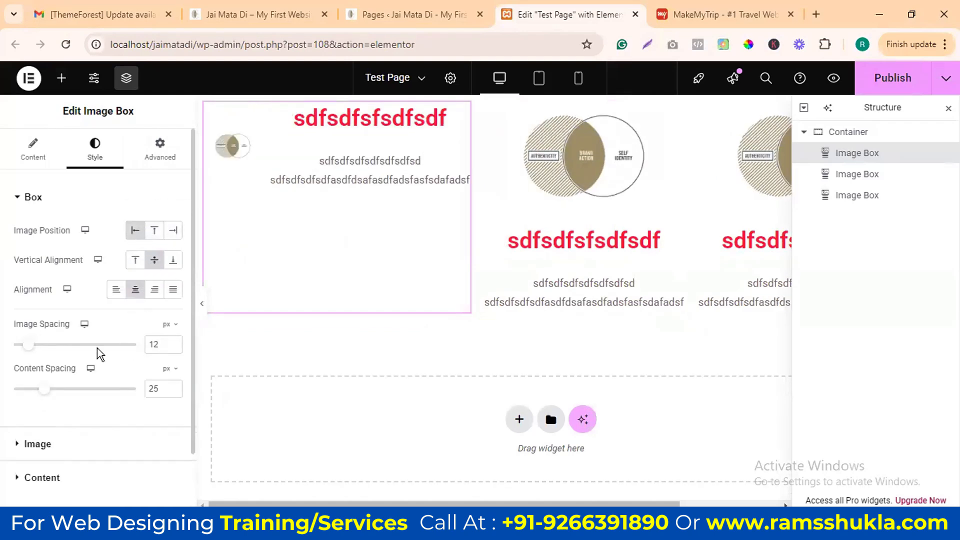
Step: Set the first image box's image spacing to 24 px and its image position to Top
mouse_move(32, 351)
left_mouse_down()
mouse_move(47, 347)
mouse_move(39, 343)
mouse_move(67, 347)
mouse_move(47, 349)
left_mouse_up()
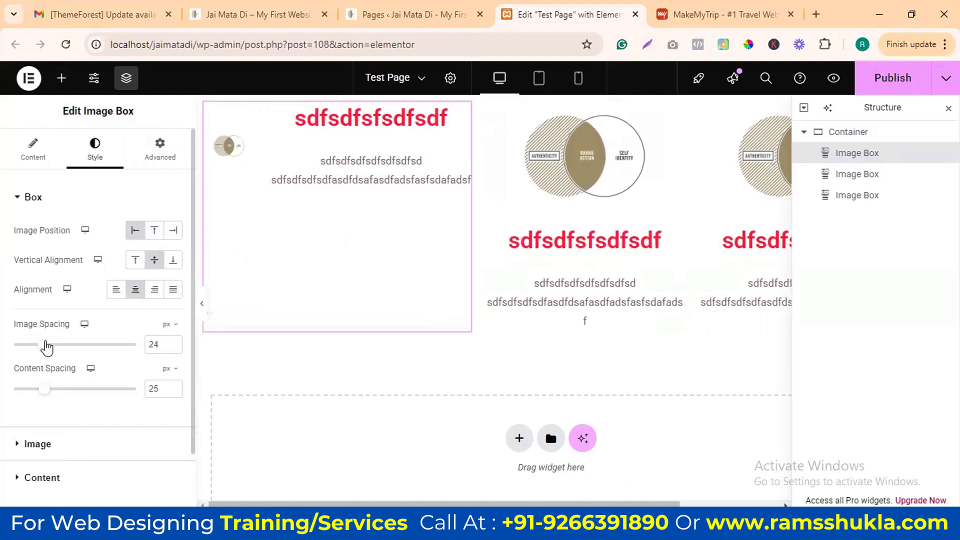
left_click(39, 445)
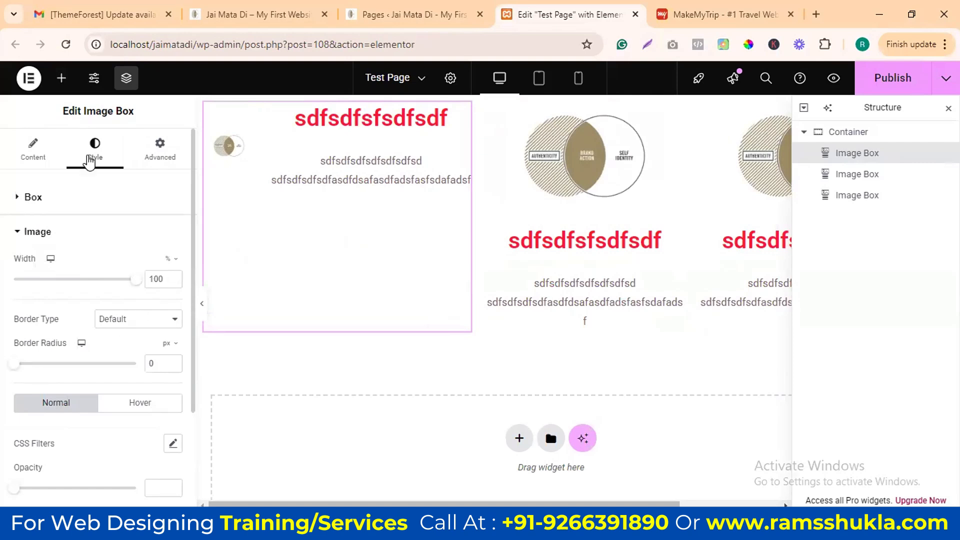
left_click(33, 150)
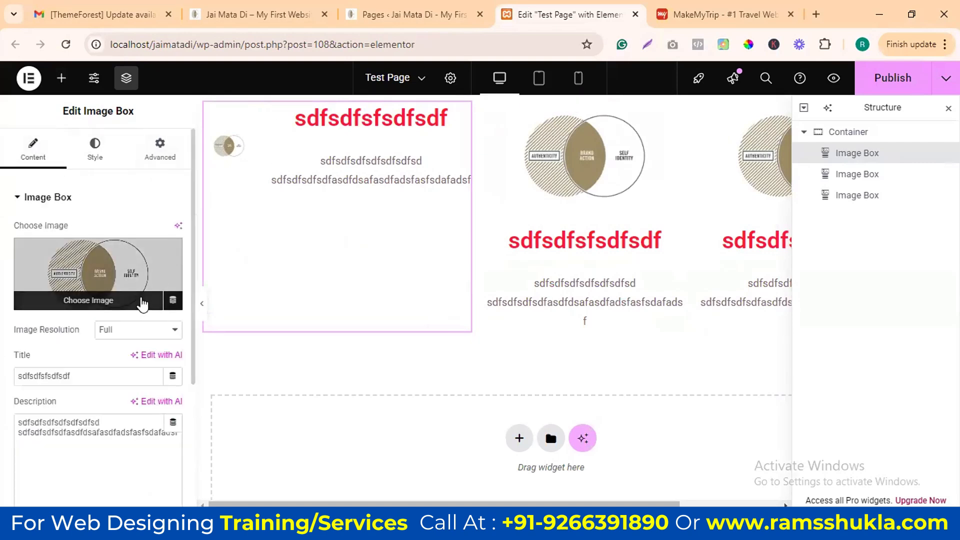
left_click(96, 152)
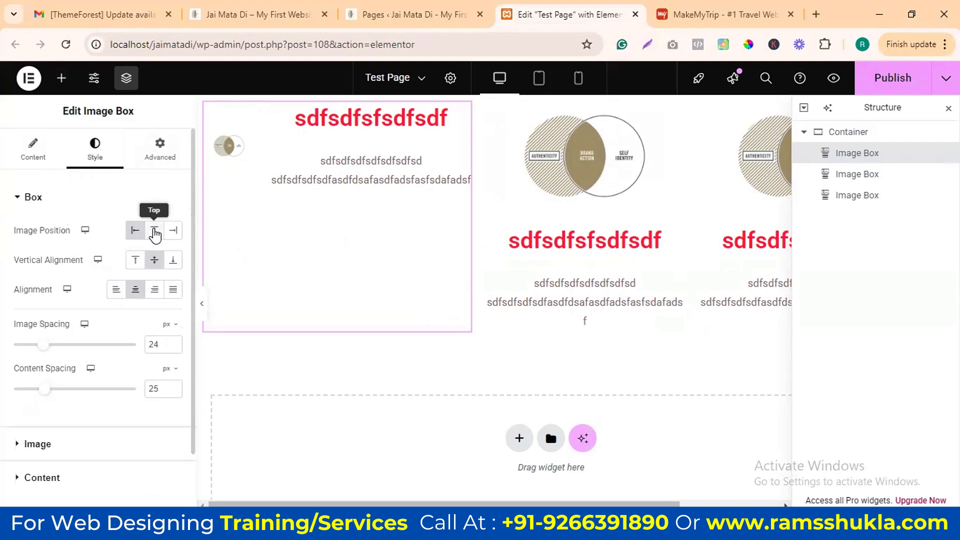
left_click(154, 231)
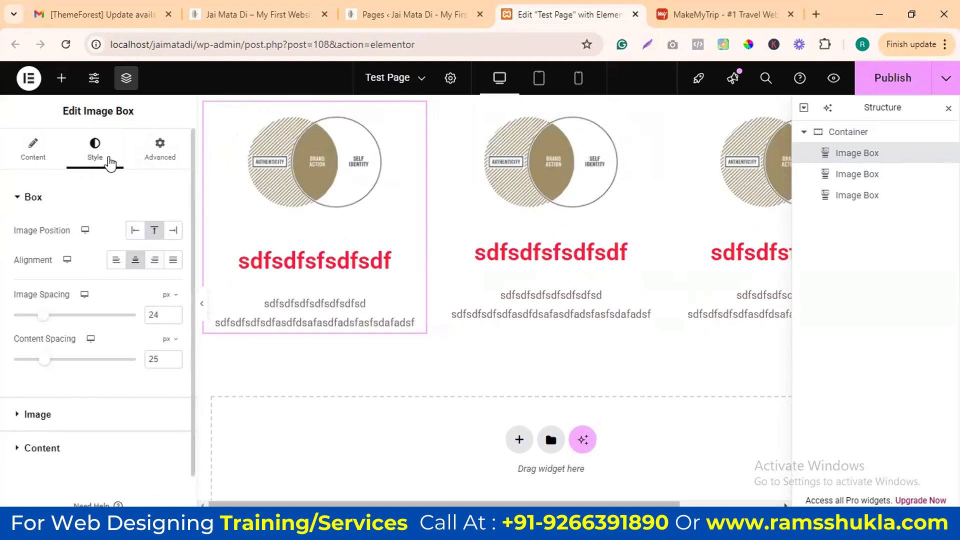
Step: Set the first image box's Align Self to End, Order to End and Size to Shrink in its advanced layout settings
left_click(158, 158)
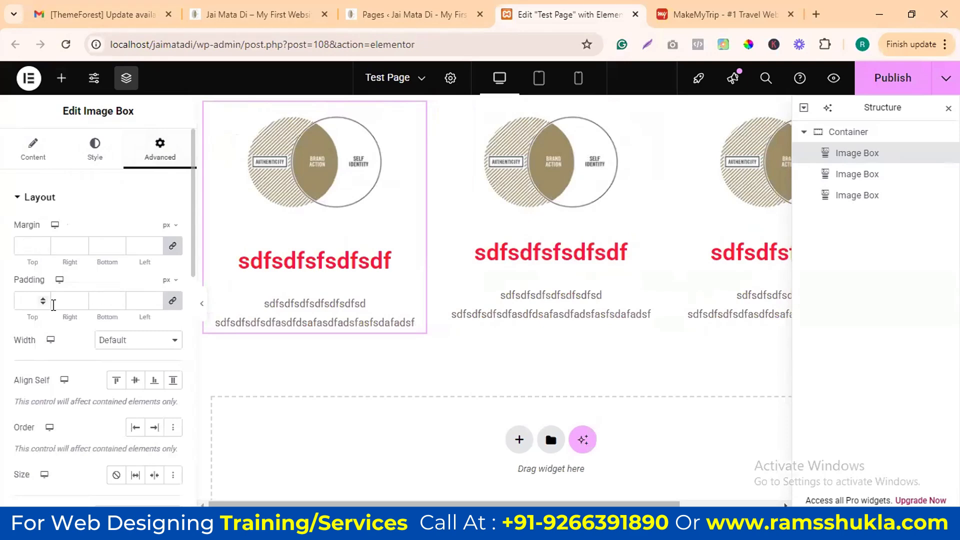
scroll(91, 298, "down", 3)
scroll(76, 293, "down", 3)
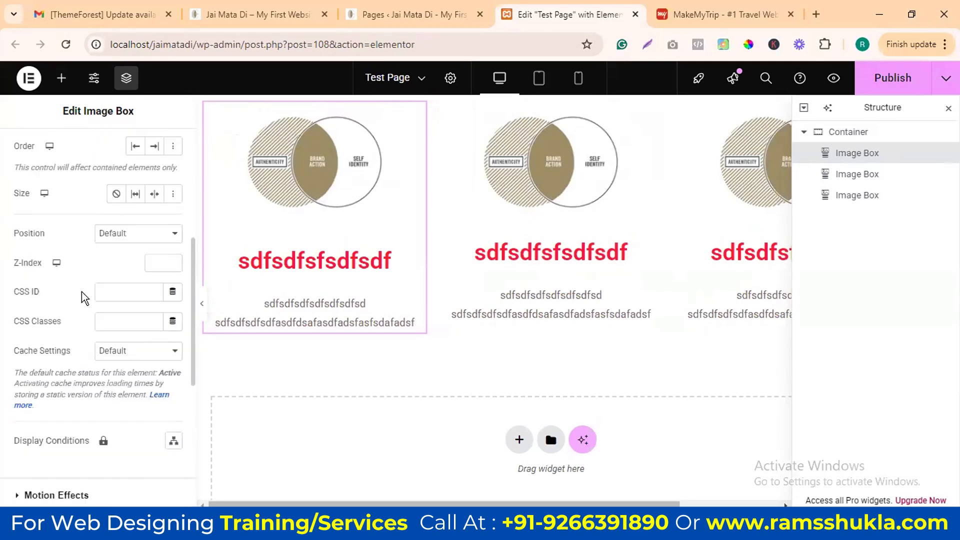
scroll(82, 293, "up", 5)
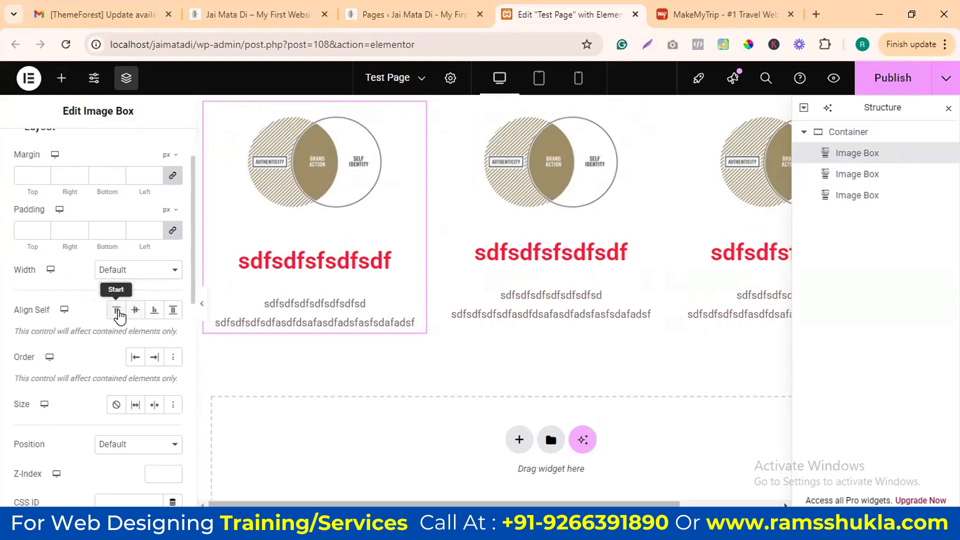
left_click(154, 310)
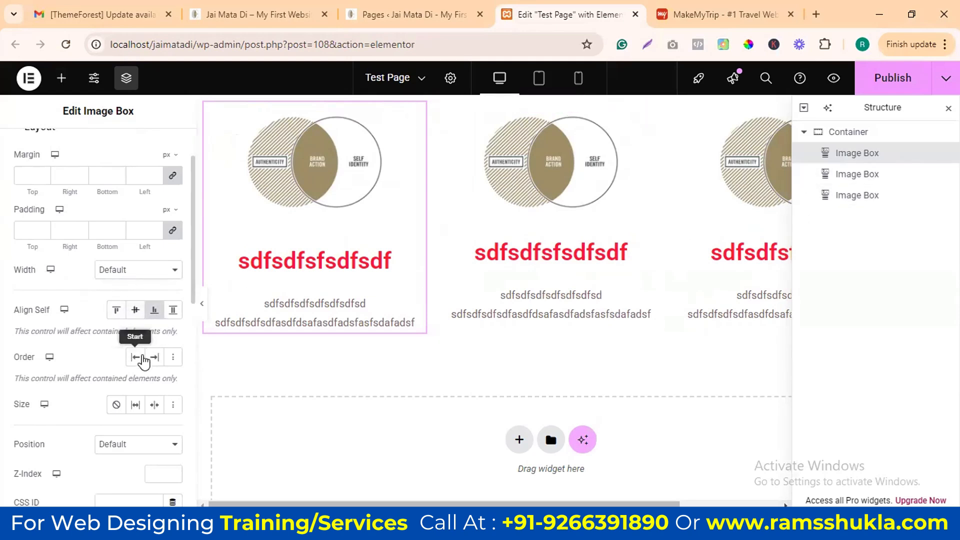
left_click(153, 362)
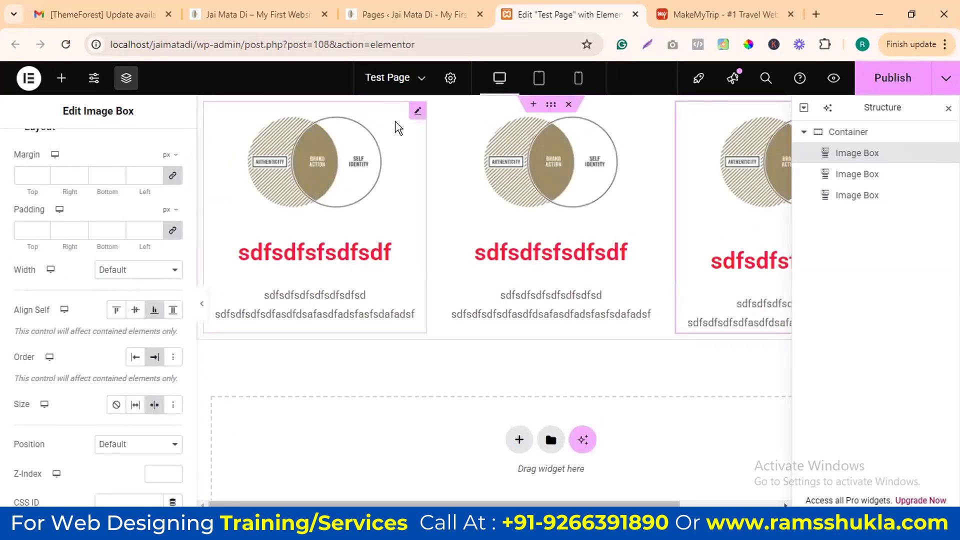
left_click(345, 132)
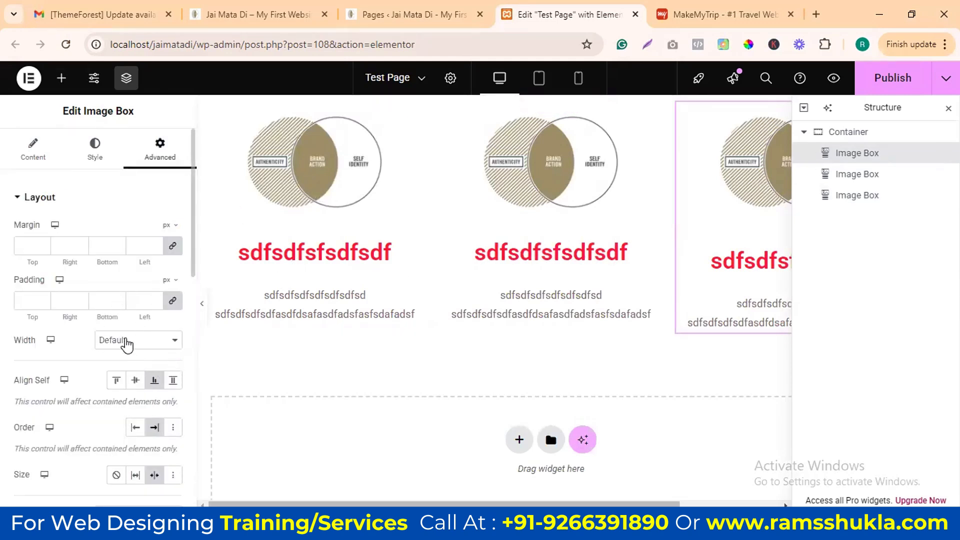
Step: Apply the Fade In entrance animation to the image box that was reordered to the end of the row
scroll(125, 350, "down", 3)
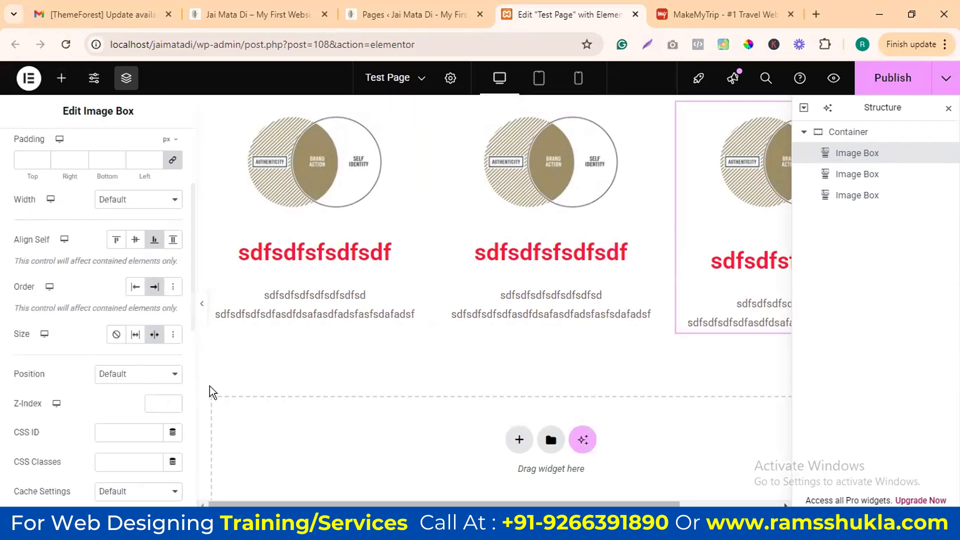
scroll(142, 318, "down", 4)
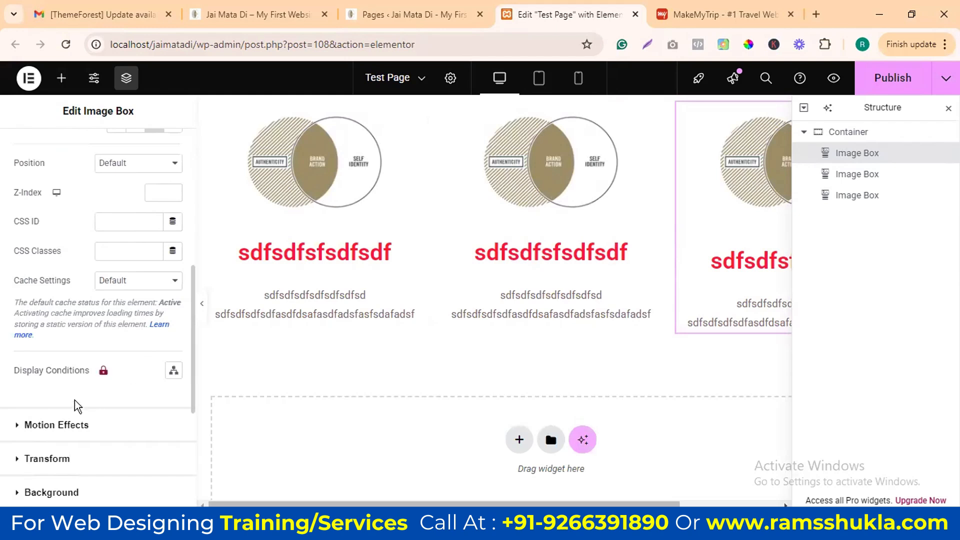
left_click(78, 428)
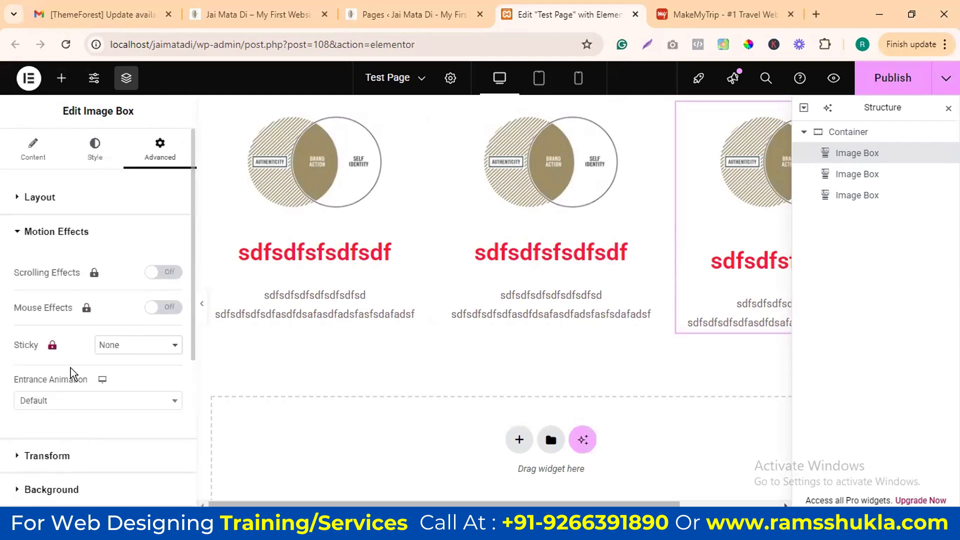
scroll(150, 355, "down", 1)
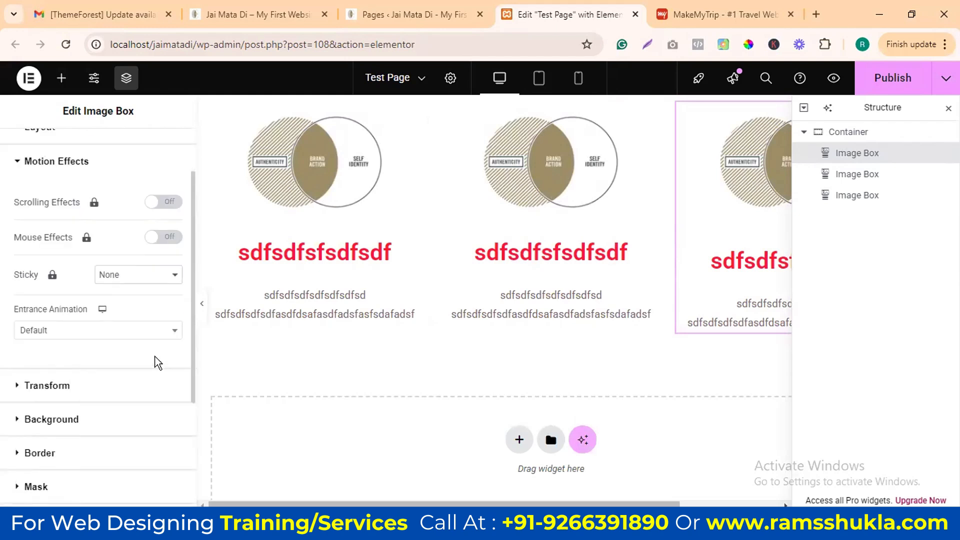
left_click(76, 340)
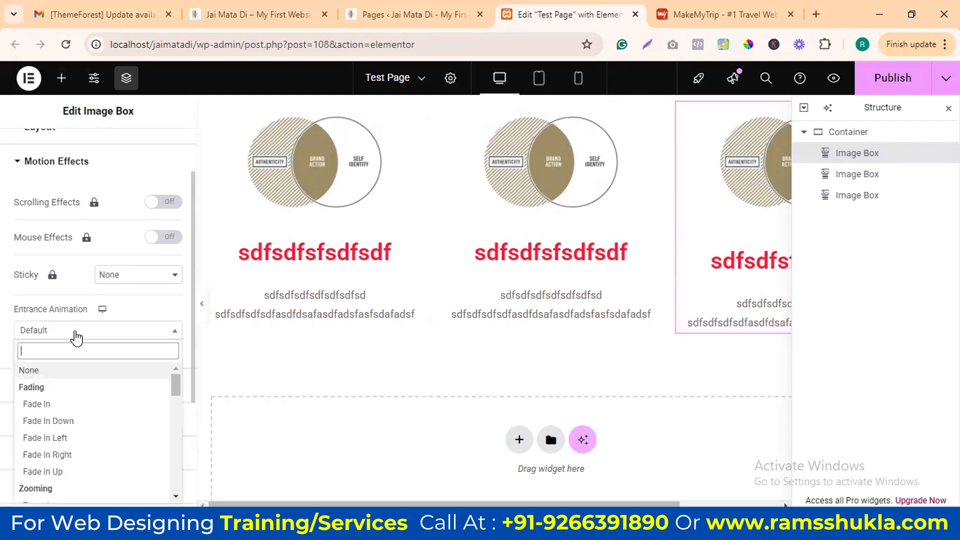
left_click(47, 405)
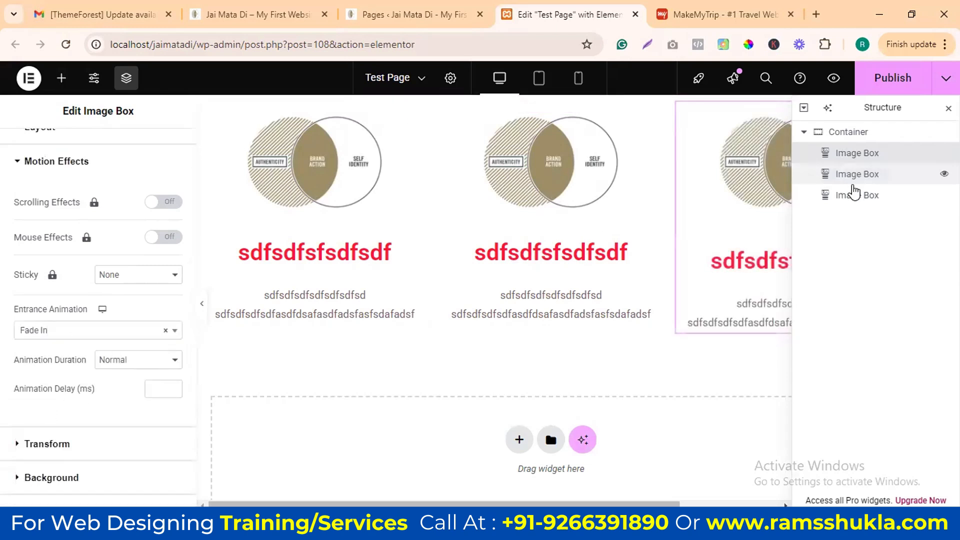
Step: Apply the Fade In Down entrance animation to the middle image box in the row
left_click(853, 200)
left_click(160, 151)
scroll(125, 335, "down", 7)
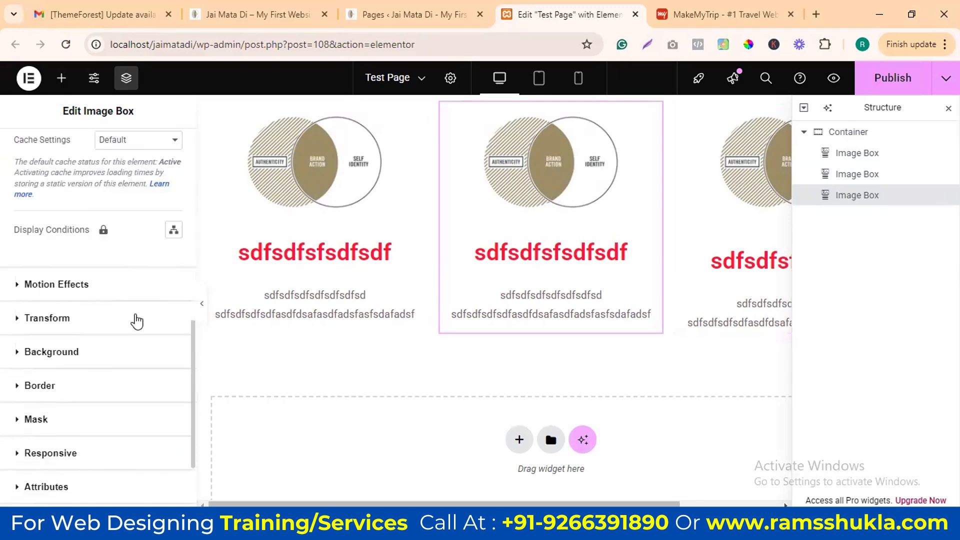
left_click(60, 290)
scroll(120, 360, "down", 3)
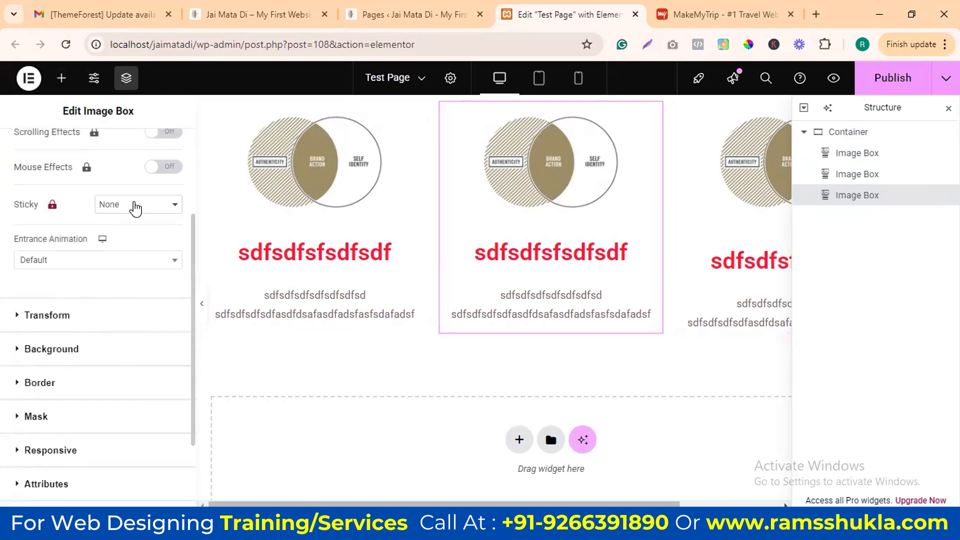
left_click(117, 261)
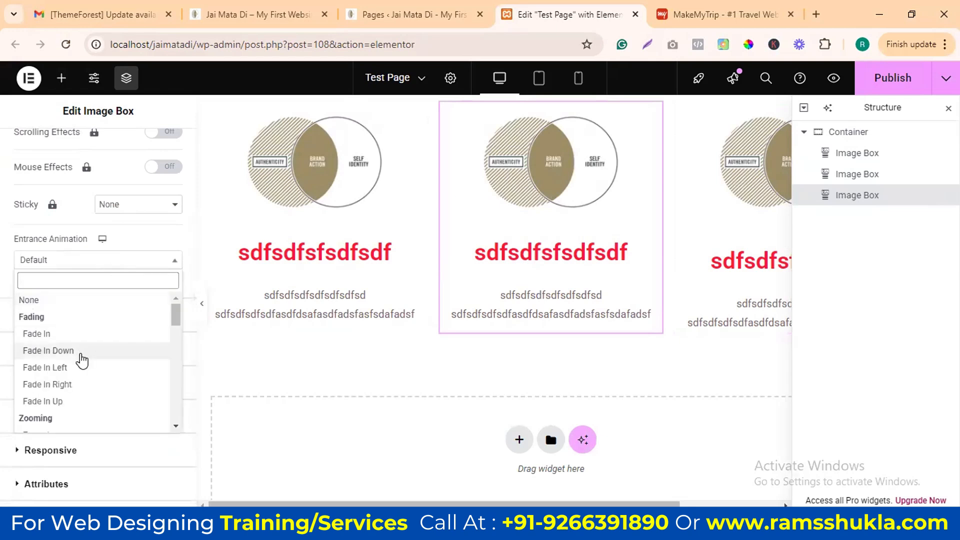
left_click(84, 350)
left_click(132, 290)
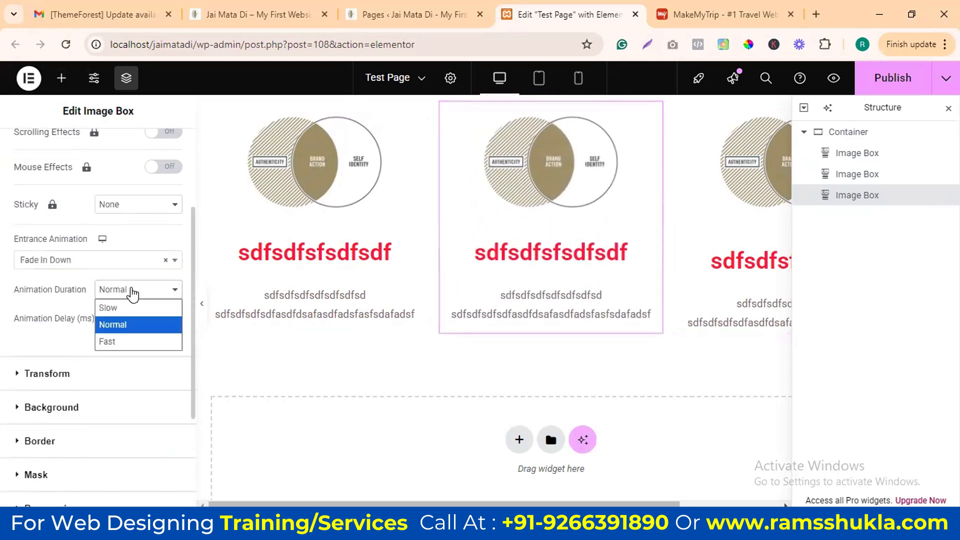
left_click(90, 286)
Step: Try the Fade In Up entrance animation on the middle image box, ending on Fade In Left
left_click(96, 261)
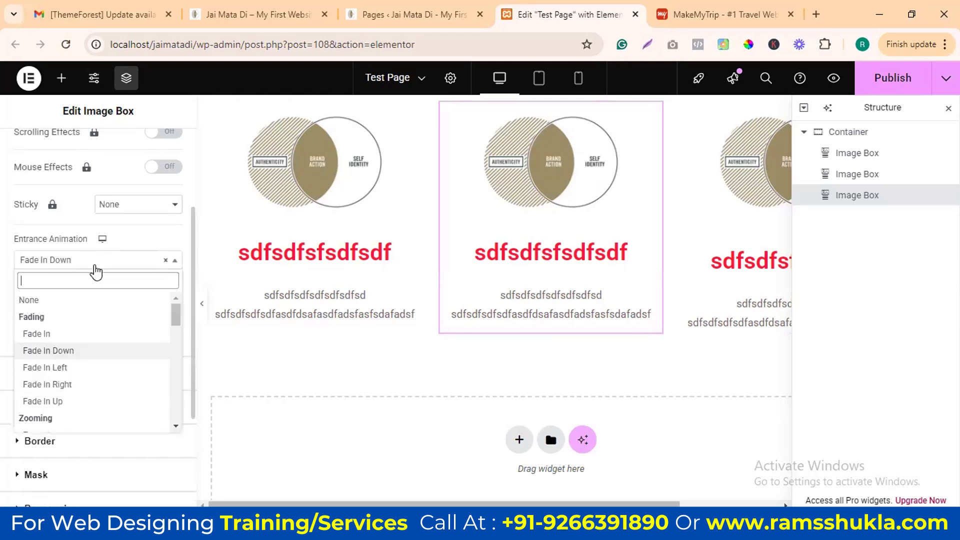
left_click(67, 401)
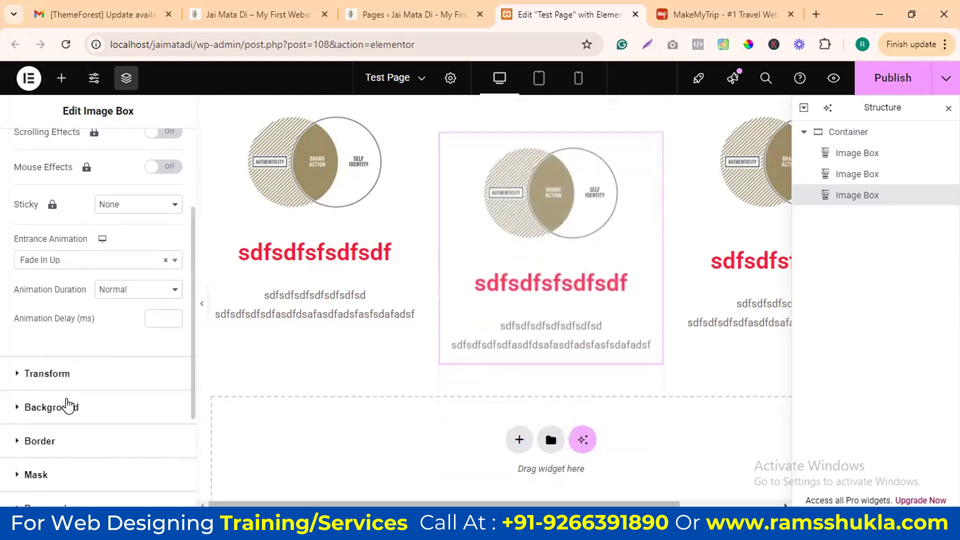
left_click(116, 292)
left_click(118, 289)
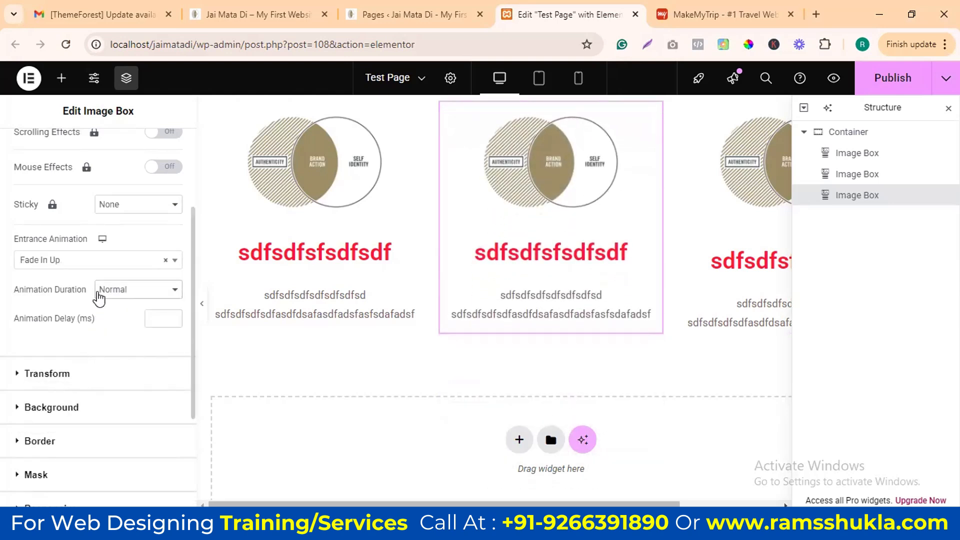
left_click(120, 260)
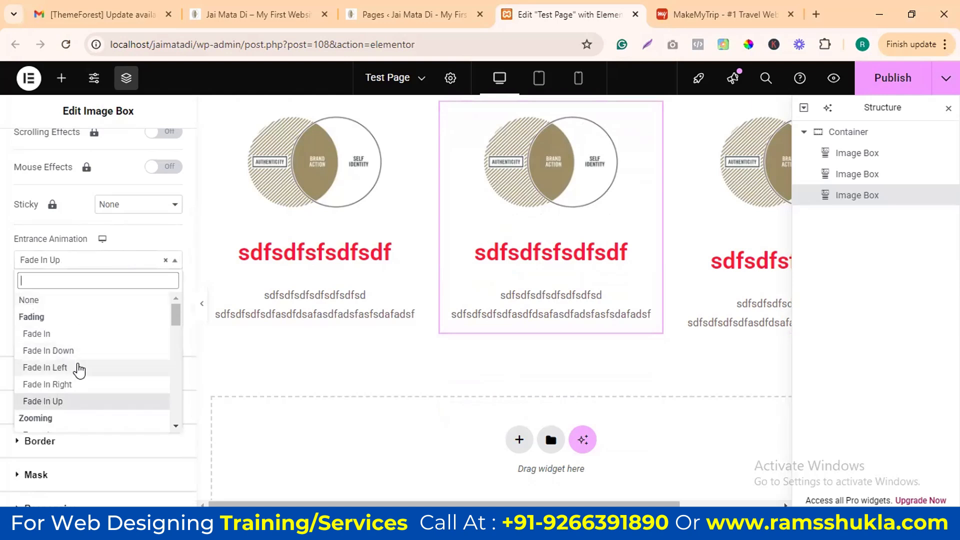
left_click(76, 368)
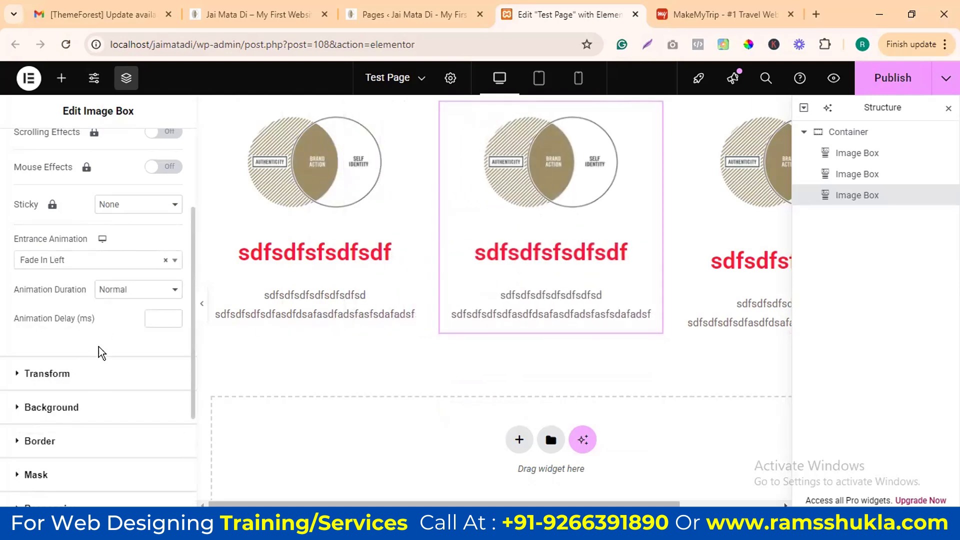
Step: Set the entrance animation of the image box at the end of the row to Fade In Right
left_click(852, 154)
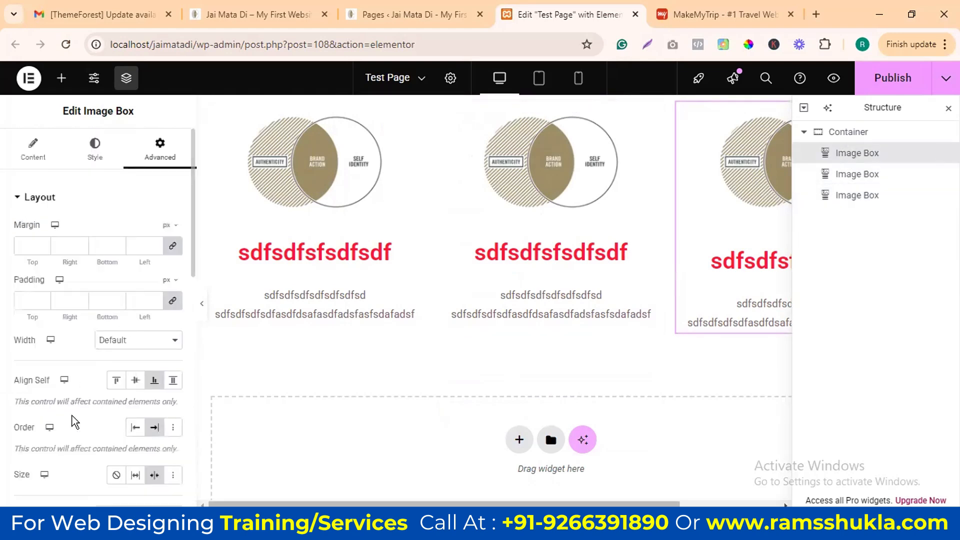
scroll(123, 332, "down", 10)
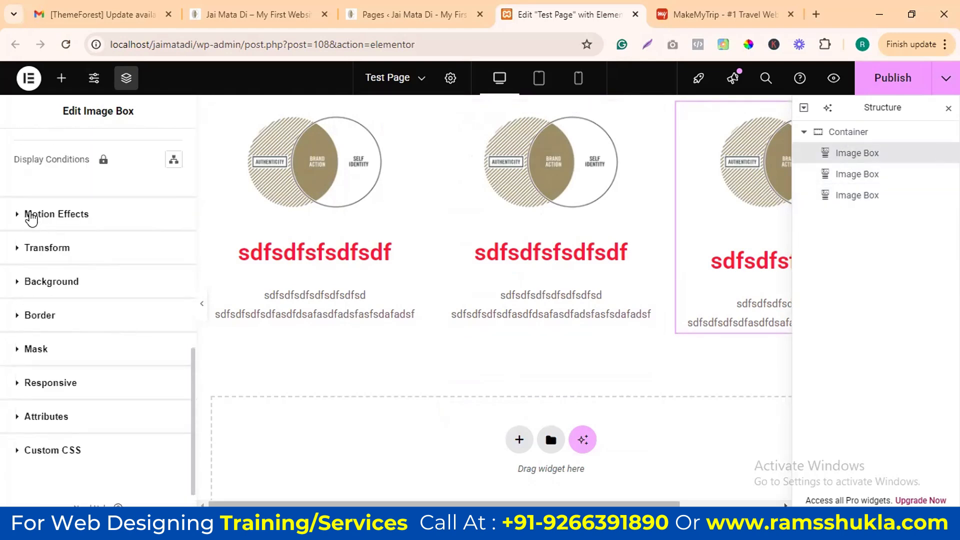
left_click(57, 214)
scroll(150, 363, "down", 1)
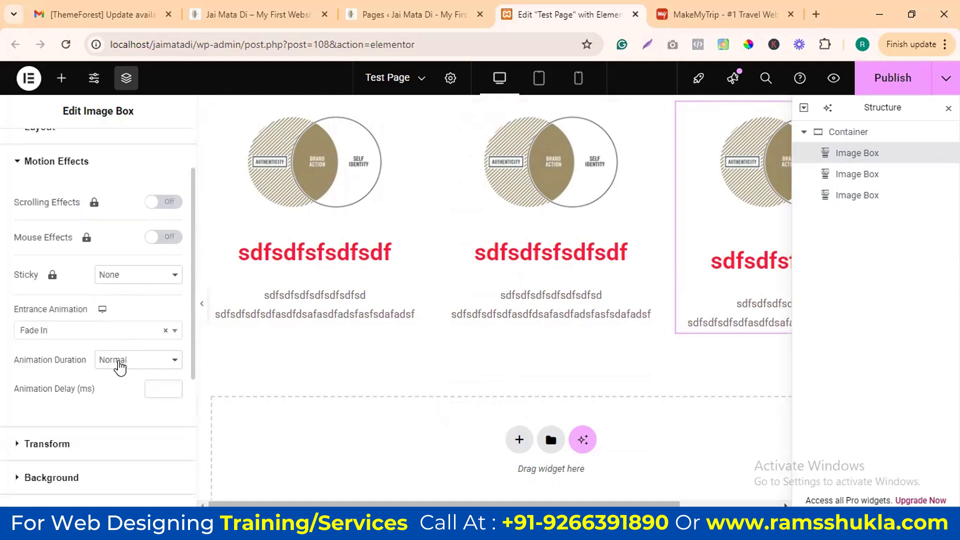
left_click(97, 332)
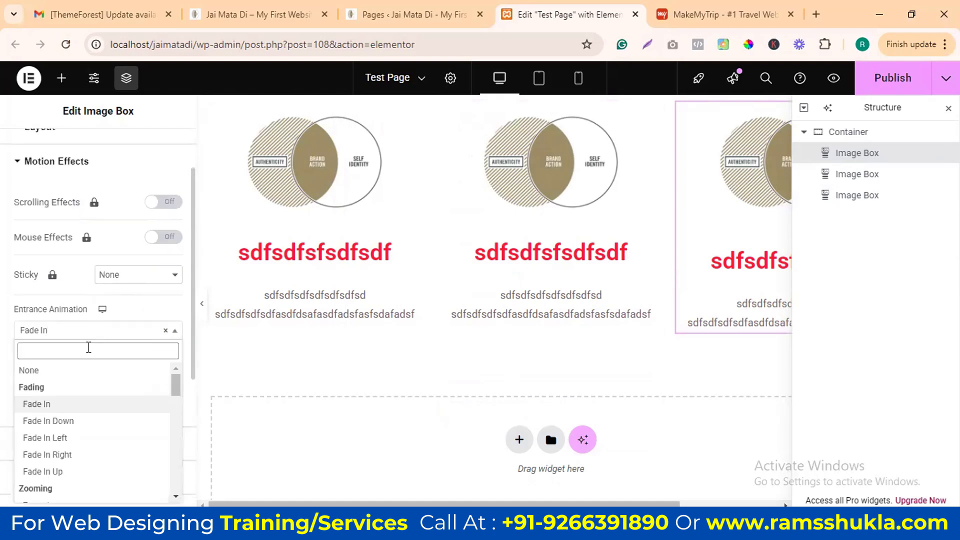
left_click(68, 453)
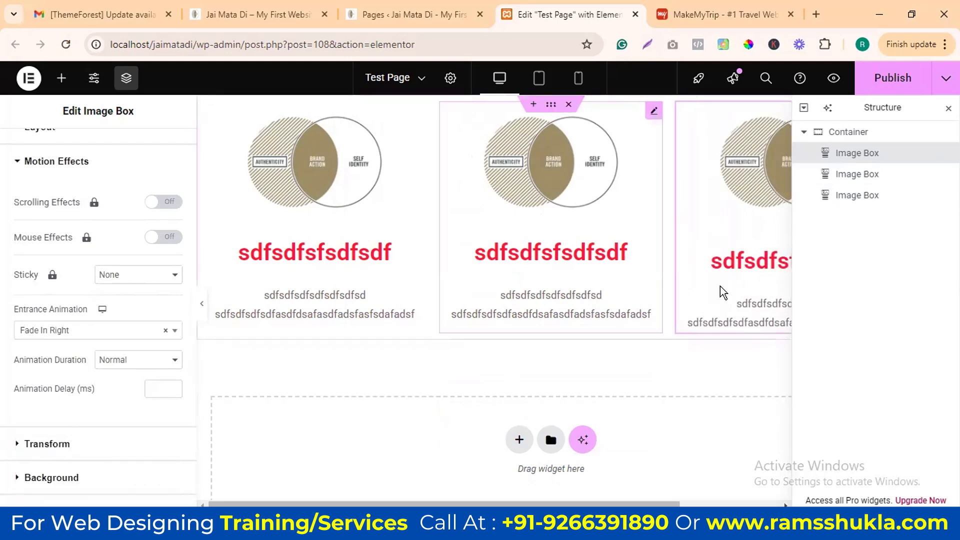
scroll(113, 332, "down", 5)
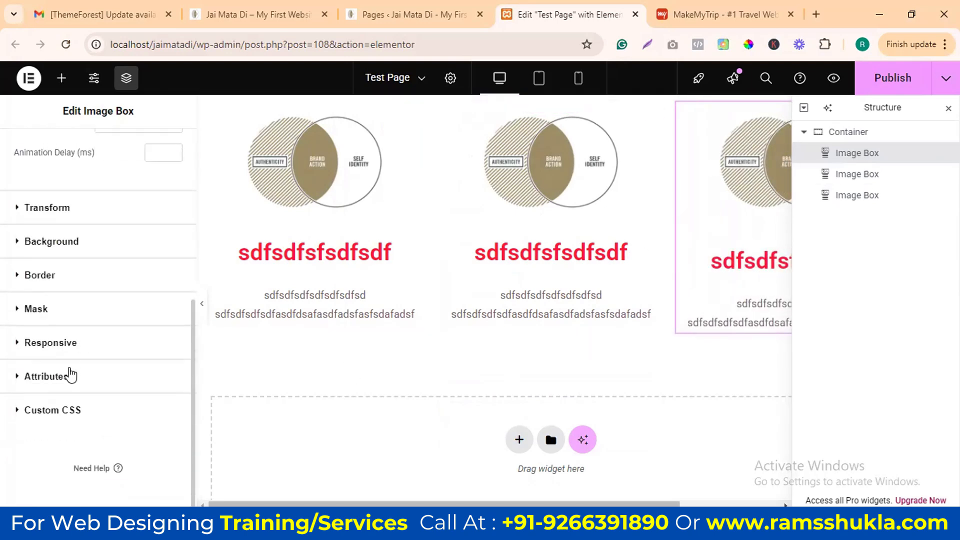
scroll(70, 375, "up", 5)
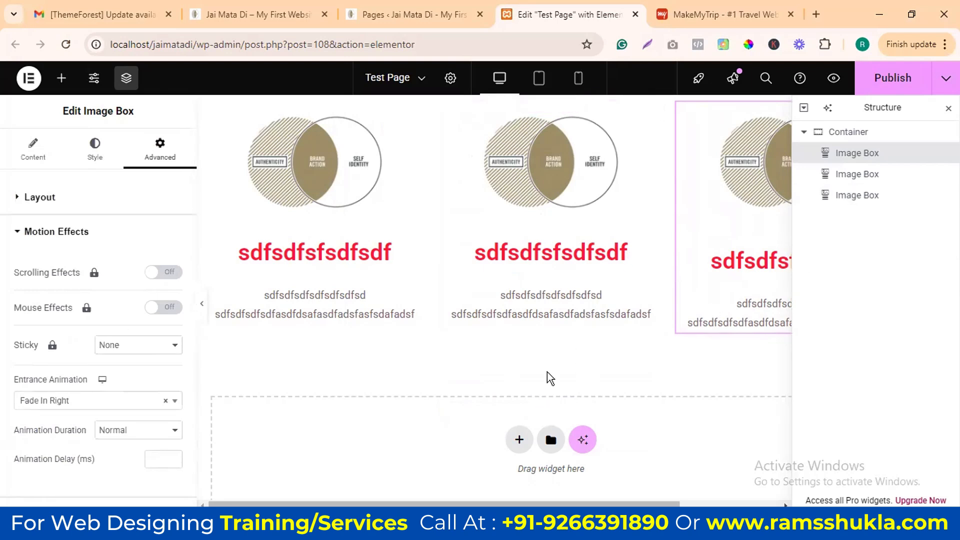
Step: Add a new single-column container with downward direction below the row of image boxes
scroll(525, 450, "down", 1)
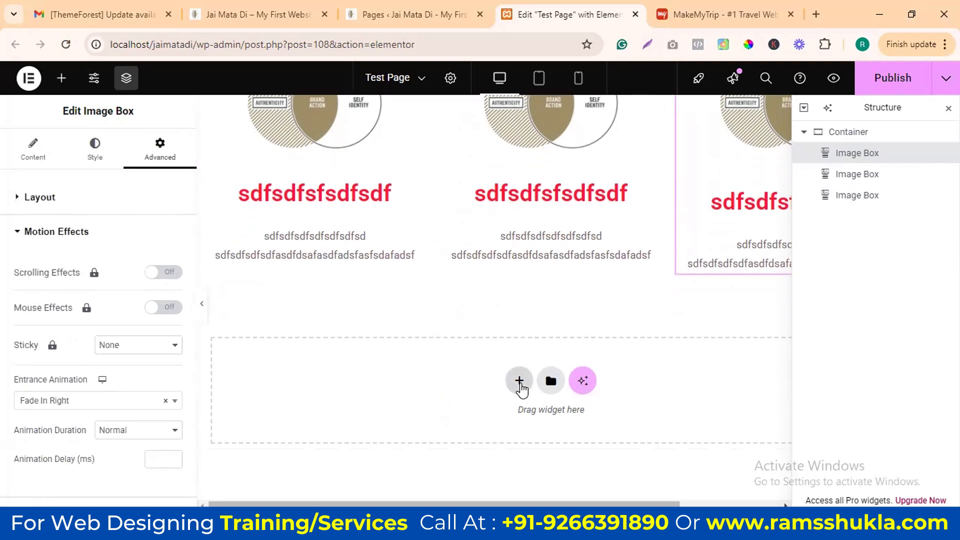
left_click(520, 387)
left_click(523, 425)
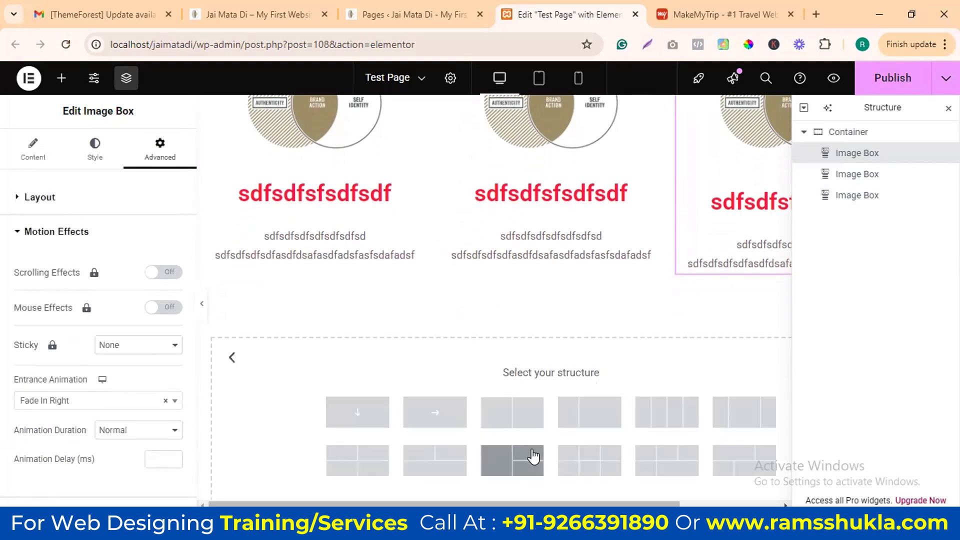
left_click(462, 397)
scroll(450, 300, "down", 2)
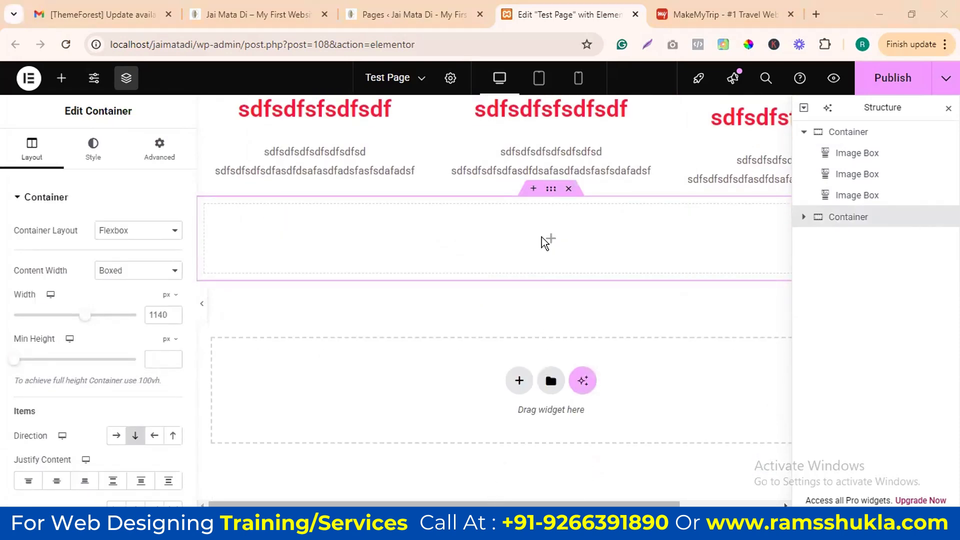
Step: Find the Icon Box widget among the general elements and place it in the new container
left_click(550, 239)
scroll(134, 306, "down", 10)
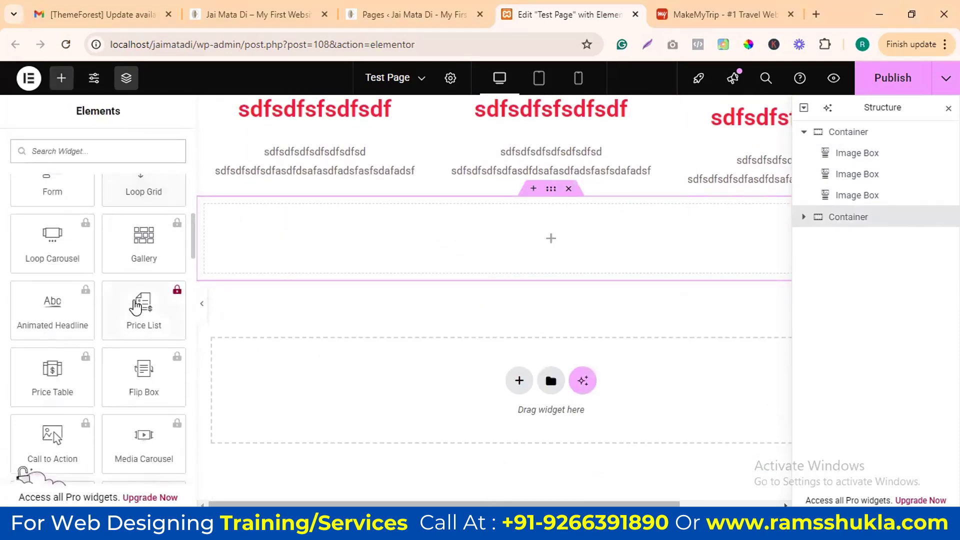
scroll(135, 307, "down", 10)
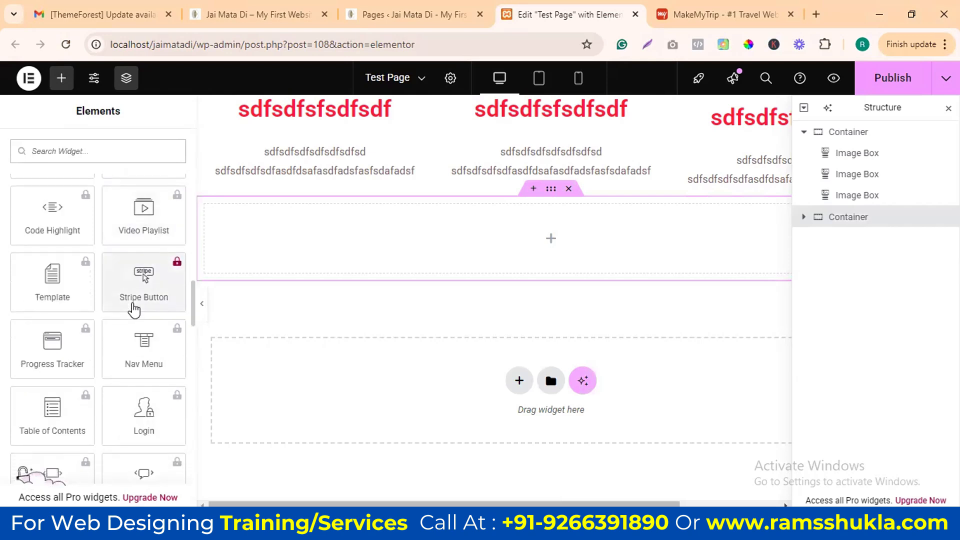
scroll(134, 307, "up", 10)
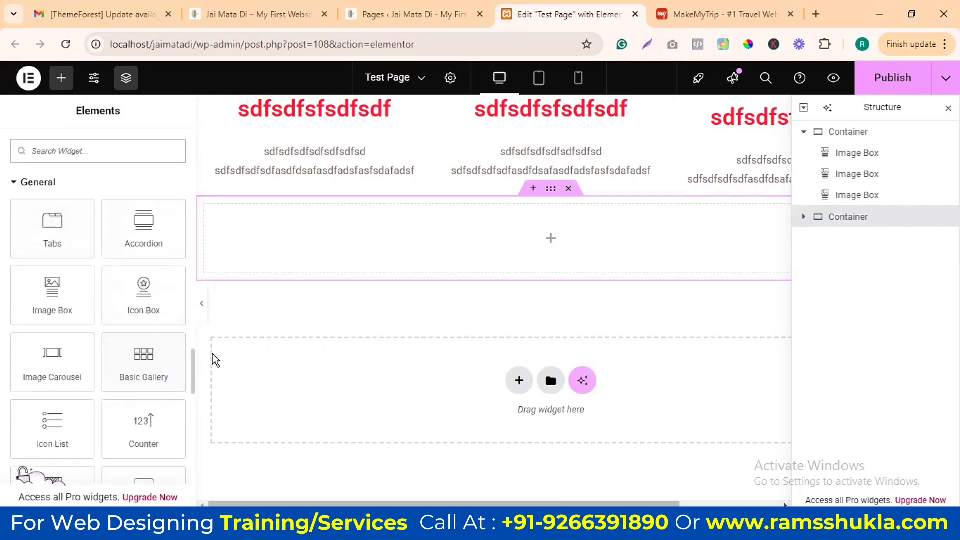
left_click_drag(143, 303, 482, 256)
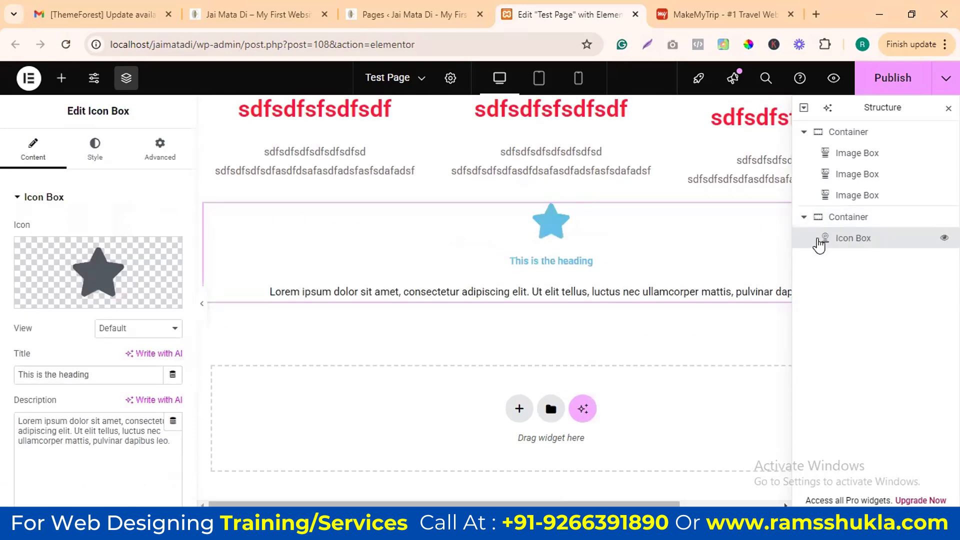
Step: Duplicate the icon box twice to make three, and set their container's direction to a horizontal row
right_click(858, 243)
left_click(806, 222)
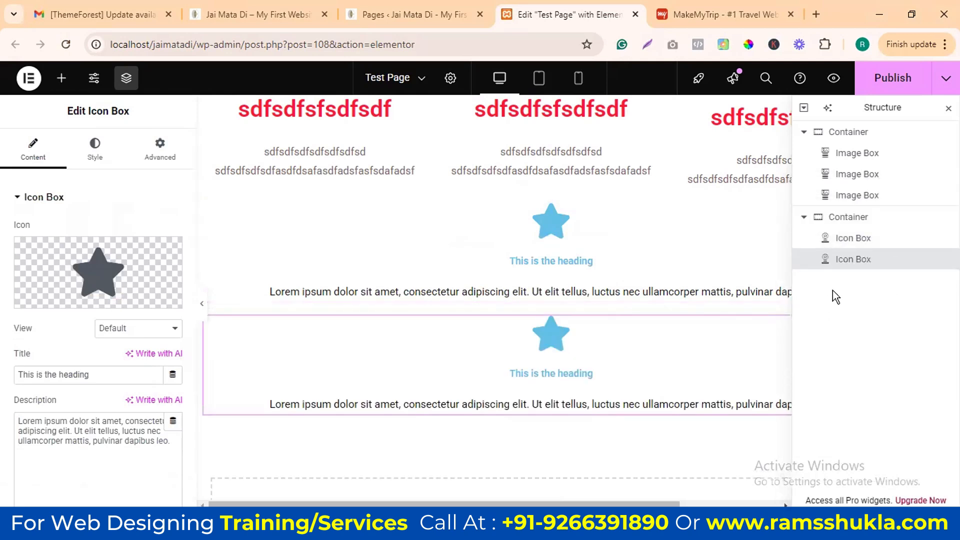
right_click(846, 267)
left_click(825, 226)
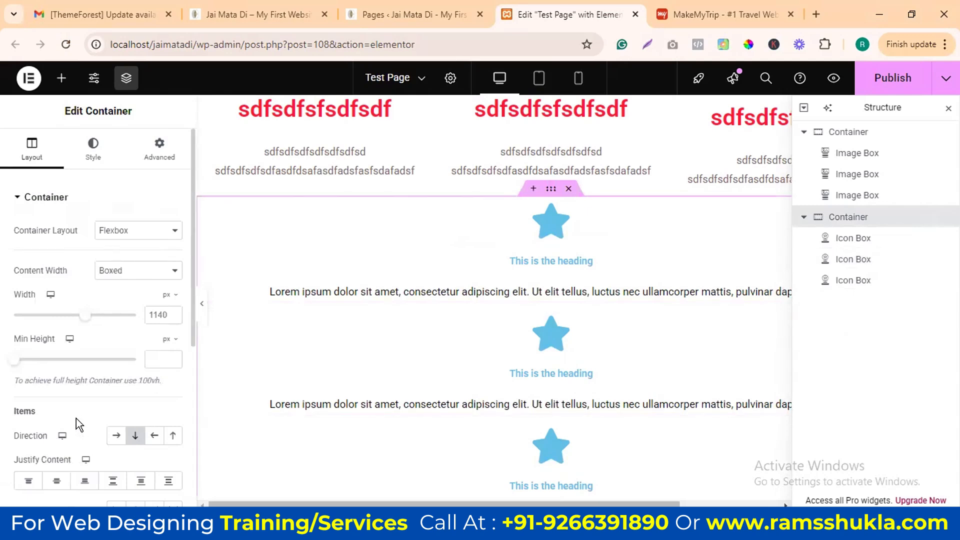
left_click(116, 435)
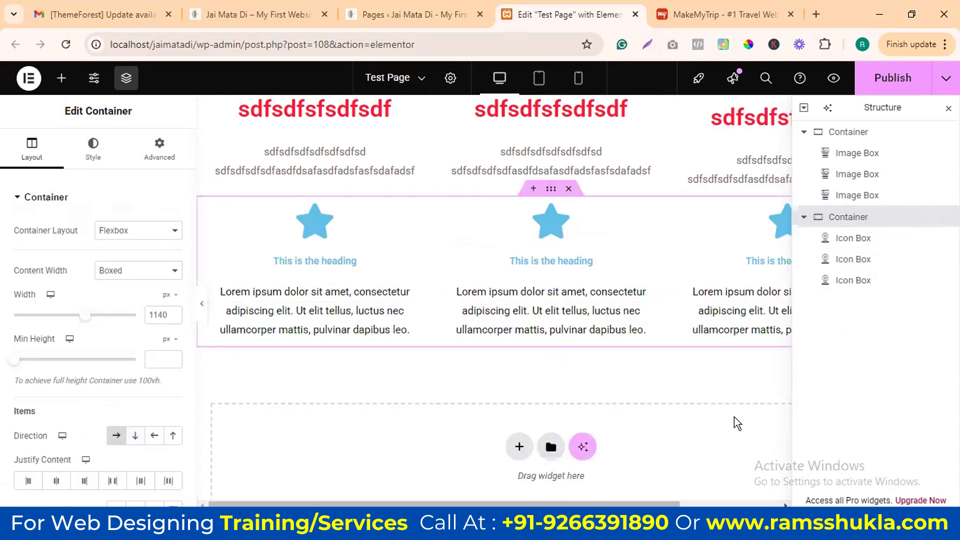
Step: Replace the first icon box's star with the second of the two sync icons from the icon library
left_click(854, 239)
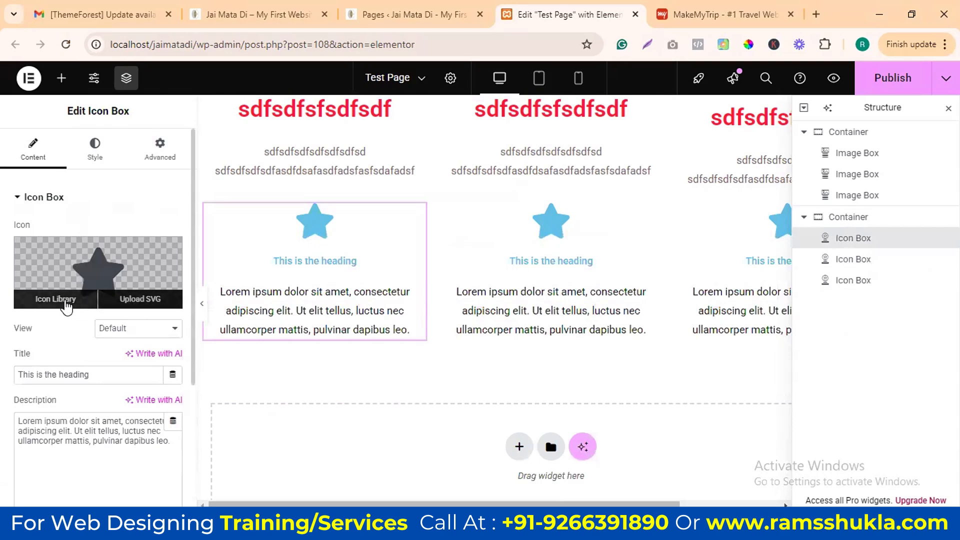
left_click(56, 299)
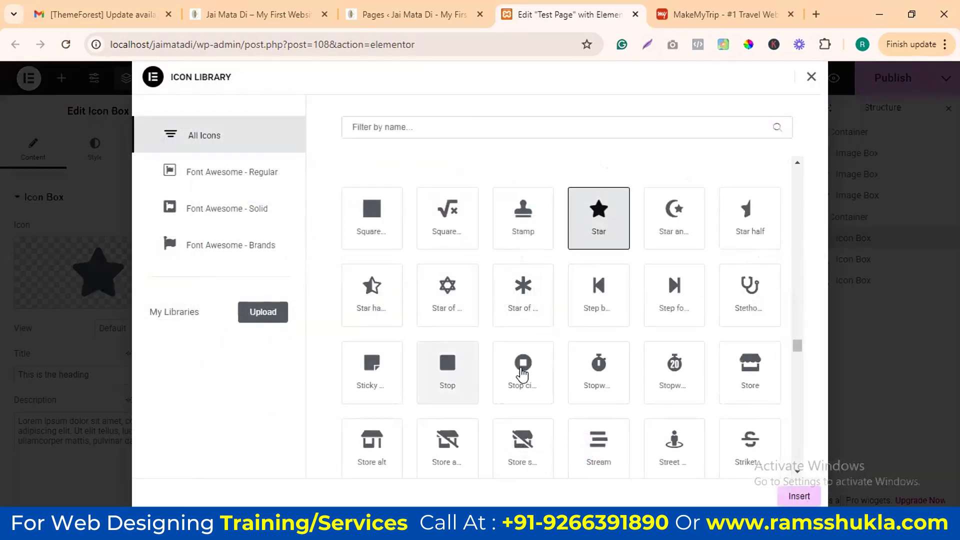
scroll(565, 365, "down", 4)
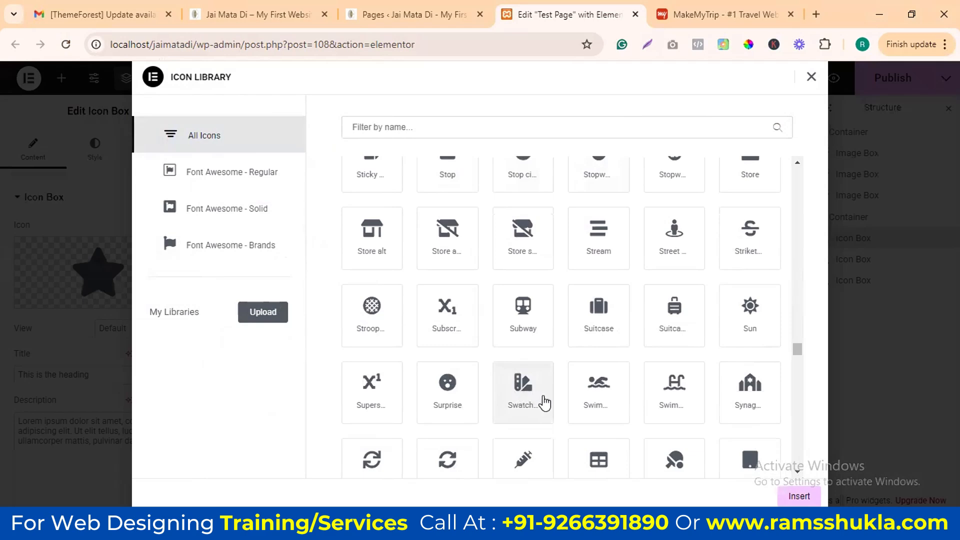
scroll(544, 403, "down", 3)
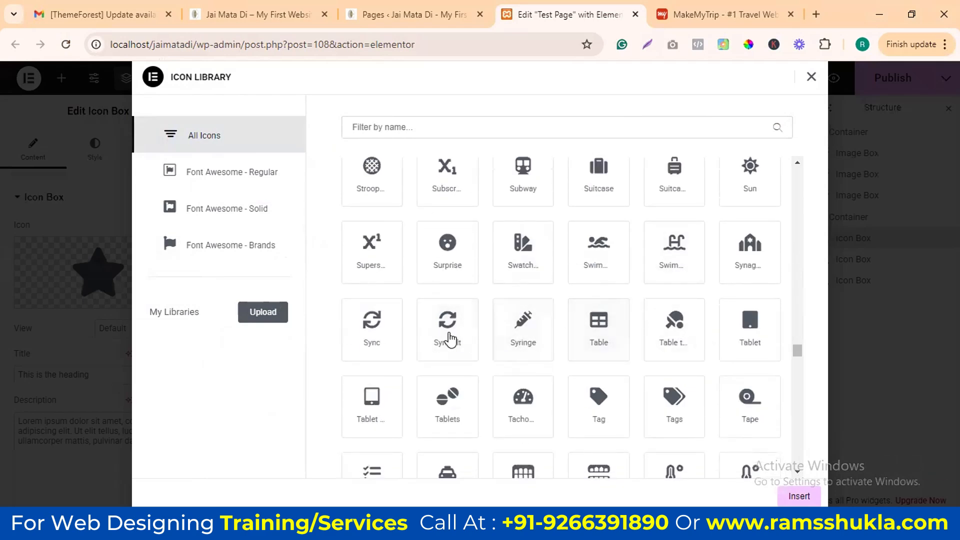
left_click(450, 338)
left_click(799, 496)
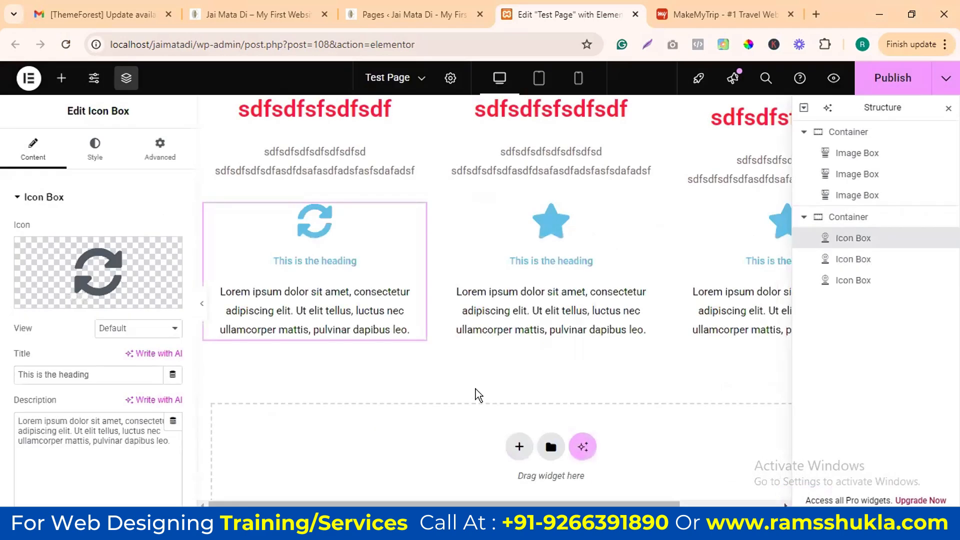
Step: Try the Stacked view on the first icon box, ending on Framed, and set its shape to Rounded
left_click(129, 329)
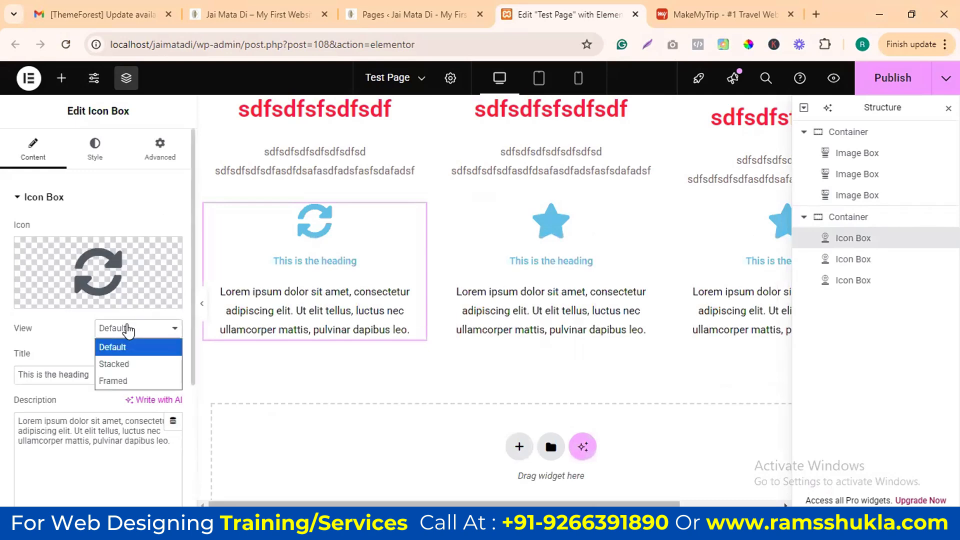
left_click(129, 365)
left_click(170, 328)
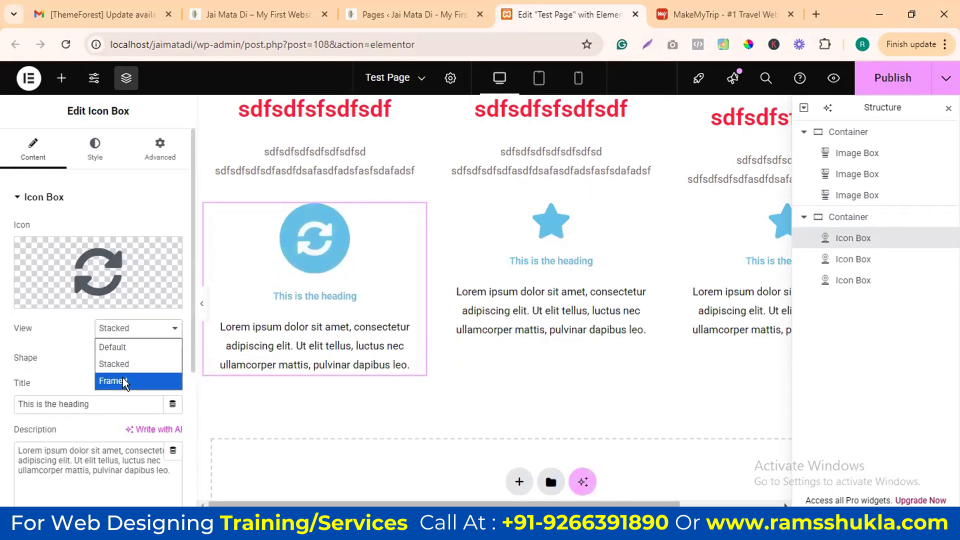
left_click(122, 381)
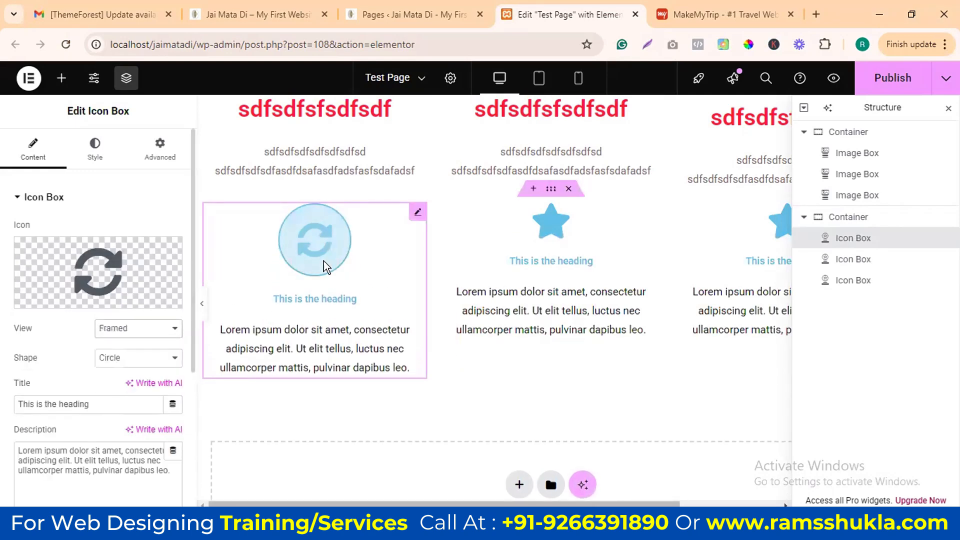
left_click(135, 365)
left_click(130, 390)
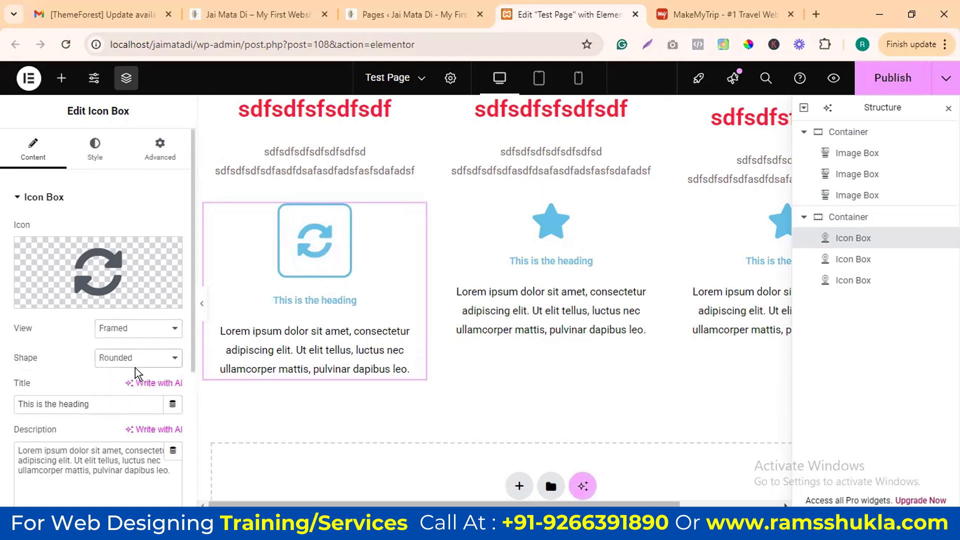
Step: Change the first icon box's frame shape to Square and set its link to #
left_click(137, 360)
left_click(121, 374)
scroll(125, 335, "down", 3)
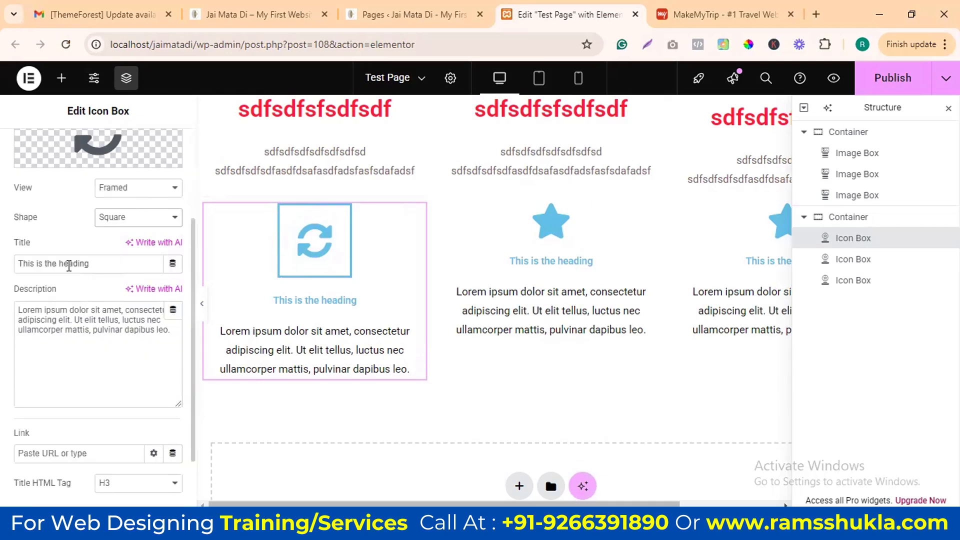
triple_click(69, 263)
scroll(90, 380, "down", 2)
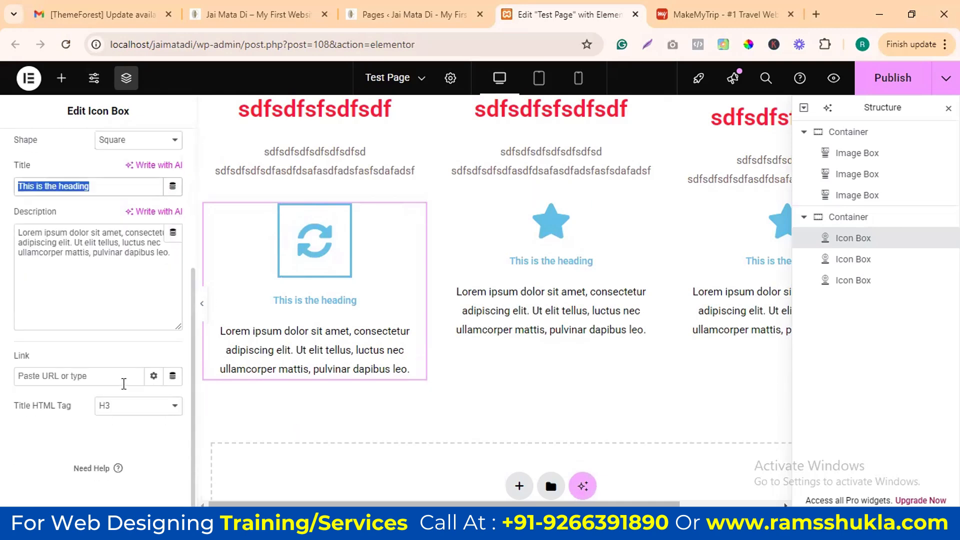
left_click(58, 378)
type("#")
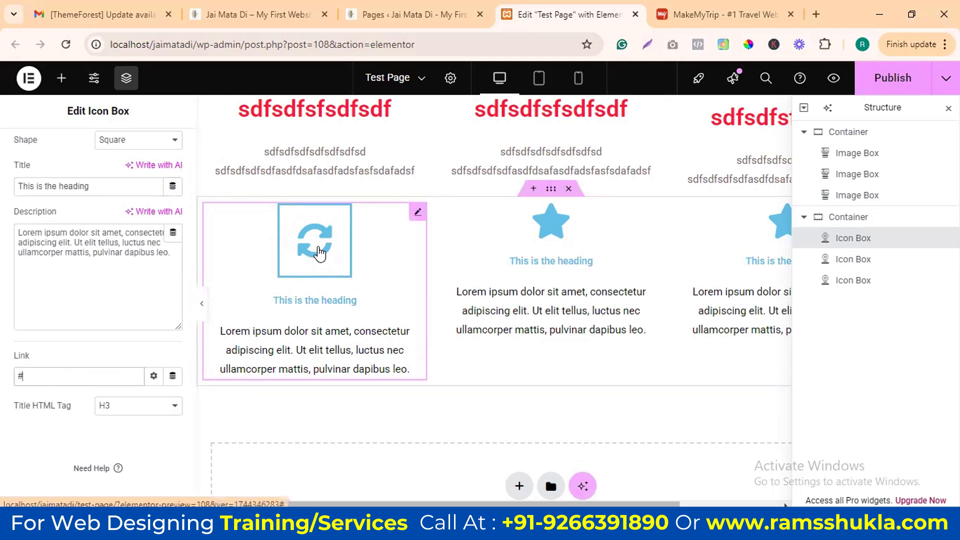
left_click(292, 275)
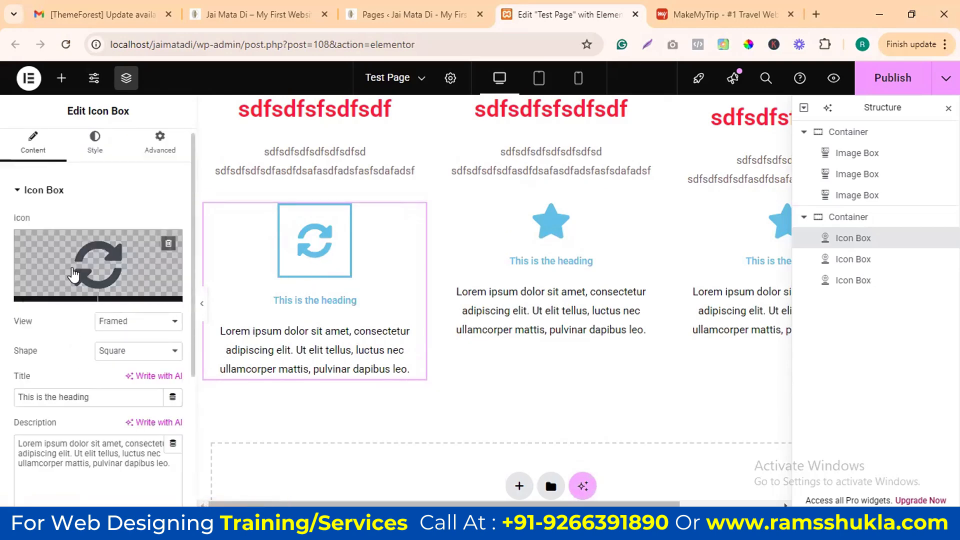
Step: Try the side icon positions and different alignments on the first icon box, ending on Top position with Center alignment
left_click(96, 155)
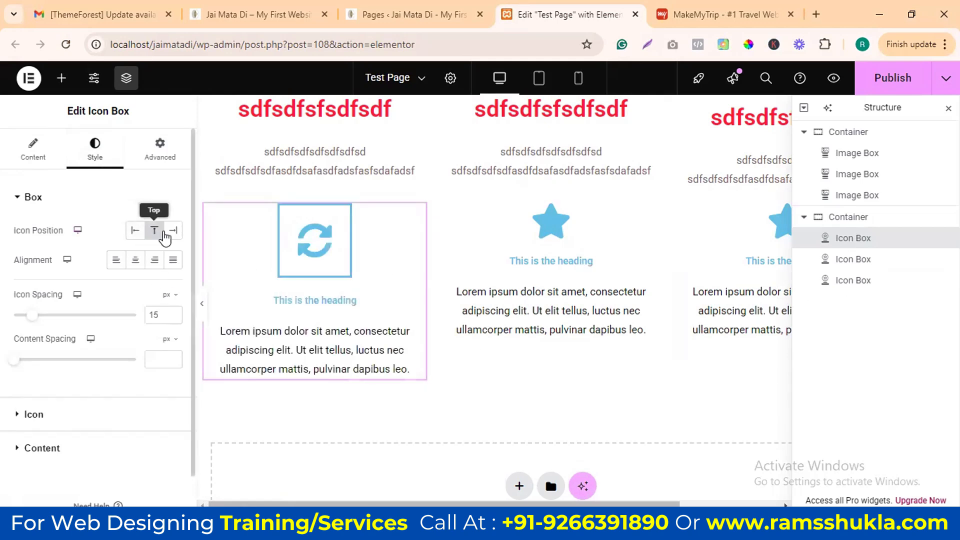
left_click(135, 231)
left_click(172, 234)
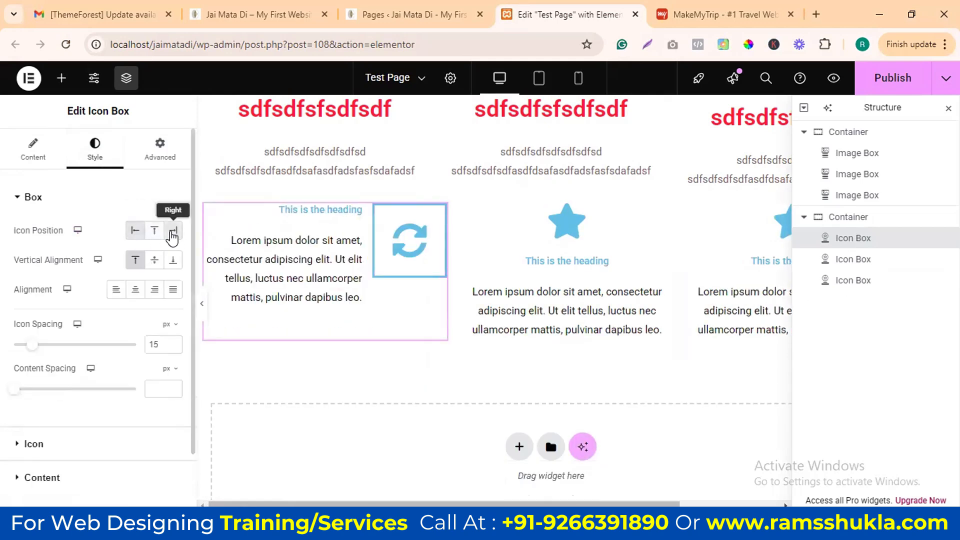
left_click(155, 231)
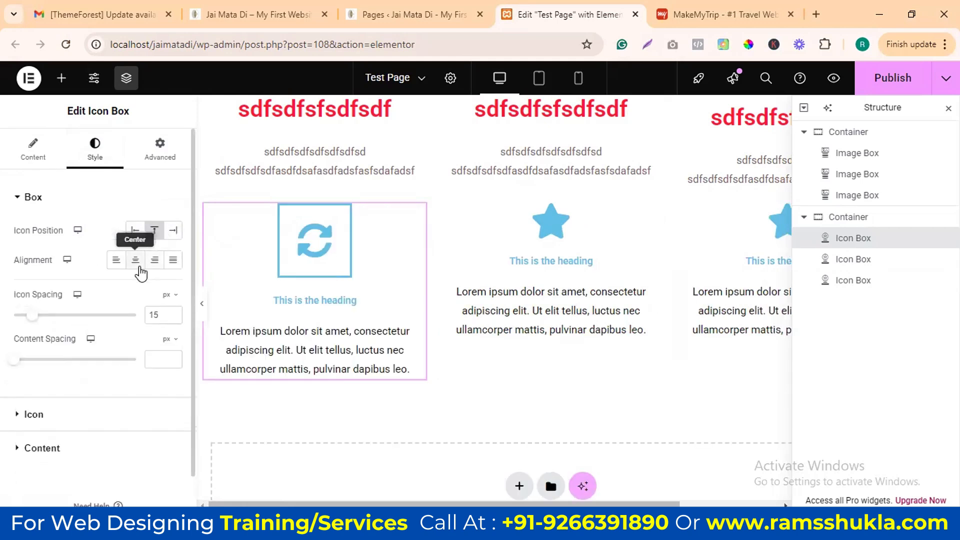
left_click(155, 261)
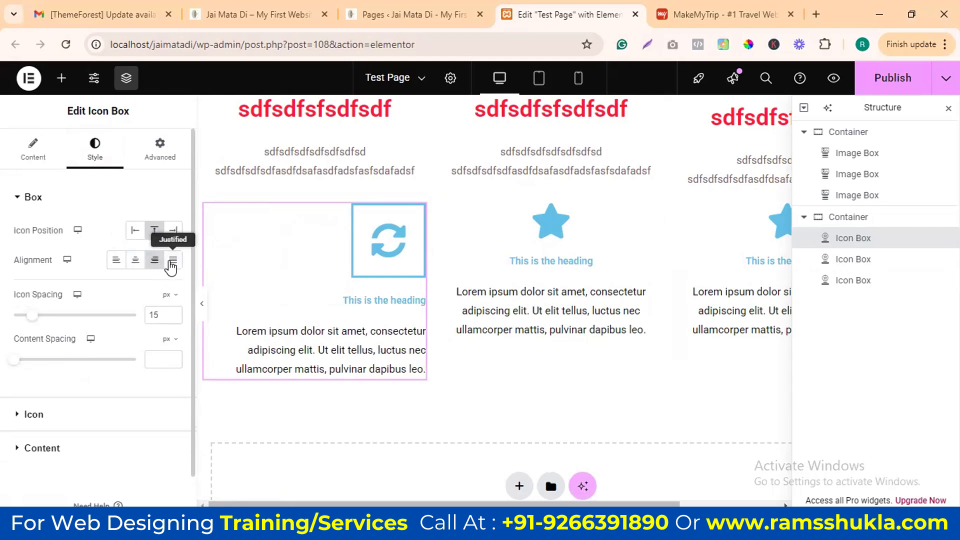
left_click(116, 260)
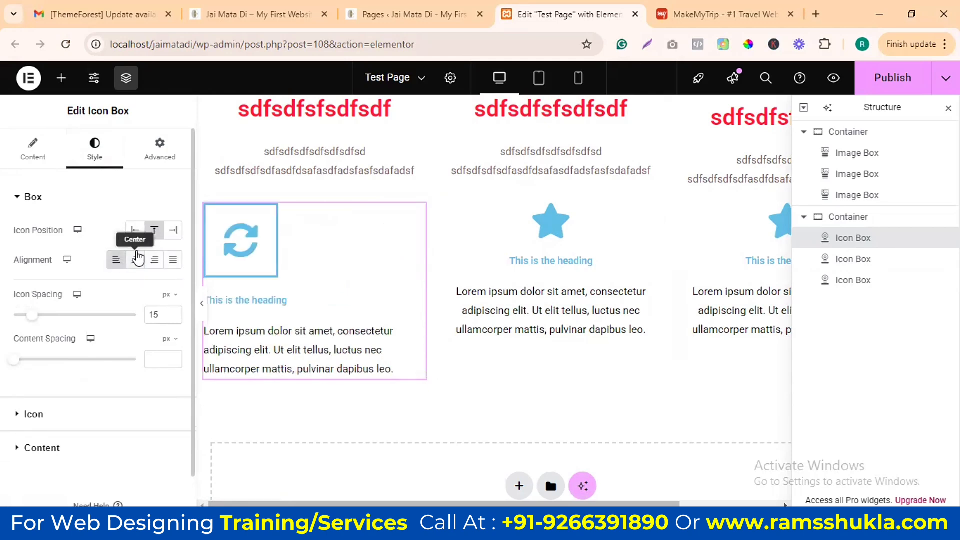
left_click(136, 231)
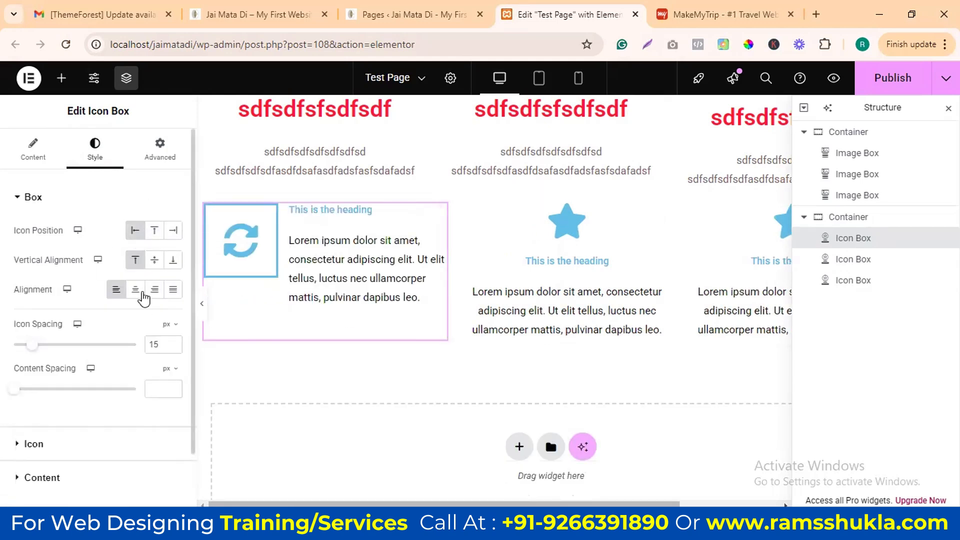
left_click(154, 231)
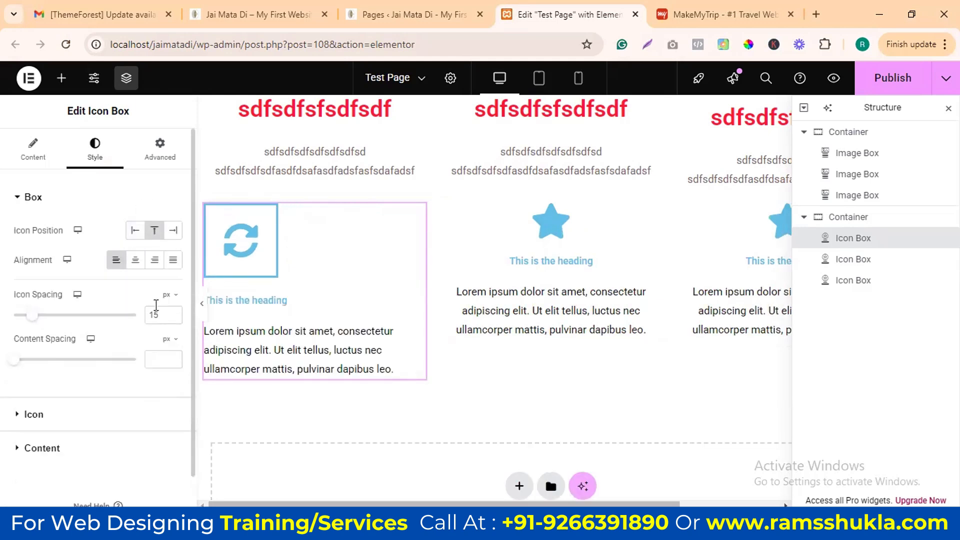
left_click(136, 261)
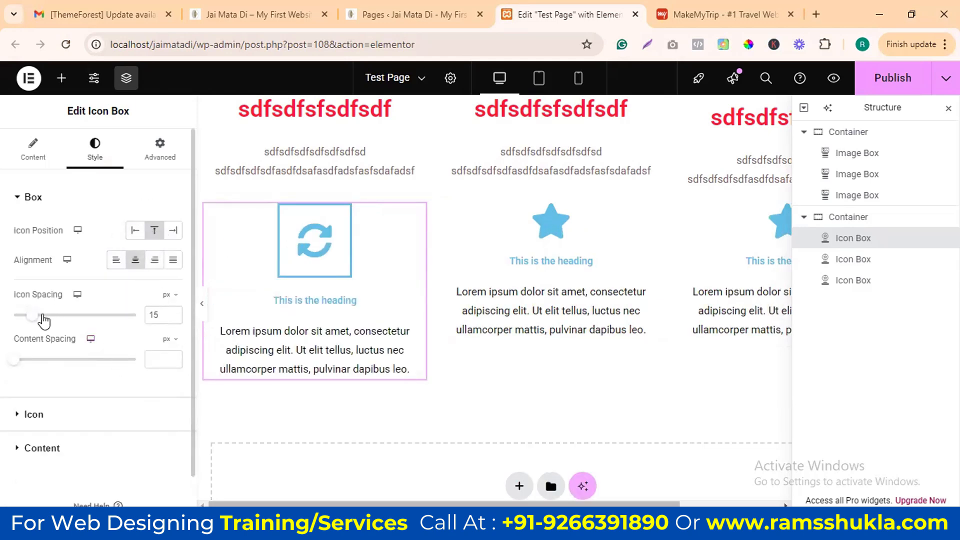
Step: Set the first icon box's icon spacing to 14 px and its content spacing to 19 px
mouse_move(38, 318)
left_mouse_down()
mouse_move(56, 317)
mouse_move(31, 316)
left_mouse_up()
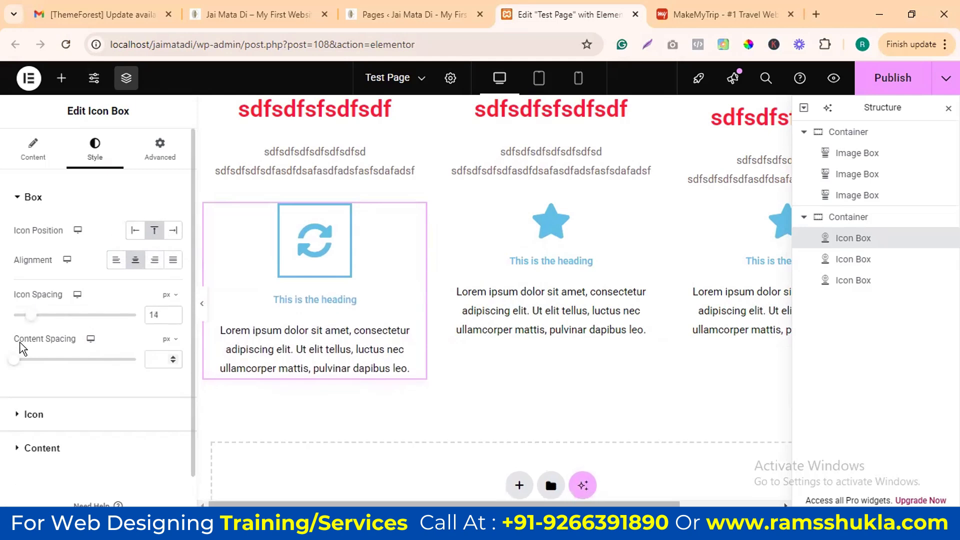
left_click_drag(16, 361, 38, 360)
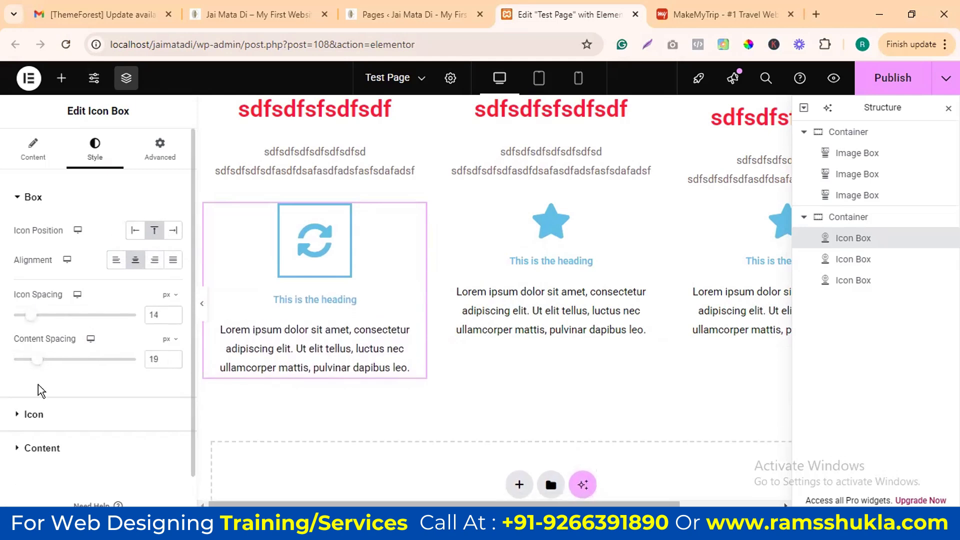
Step: Set the primary hover color of the first icon box's icon to the gray #A89E9E
left_click(33, 415)
scroll(114, 377, "down", 3)
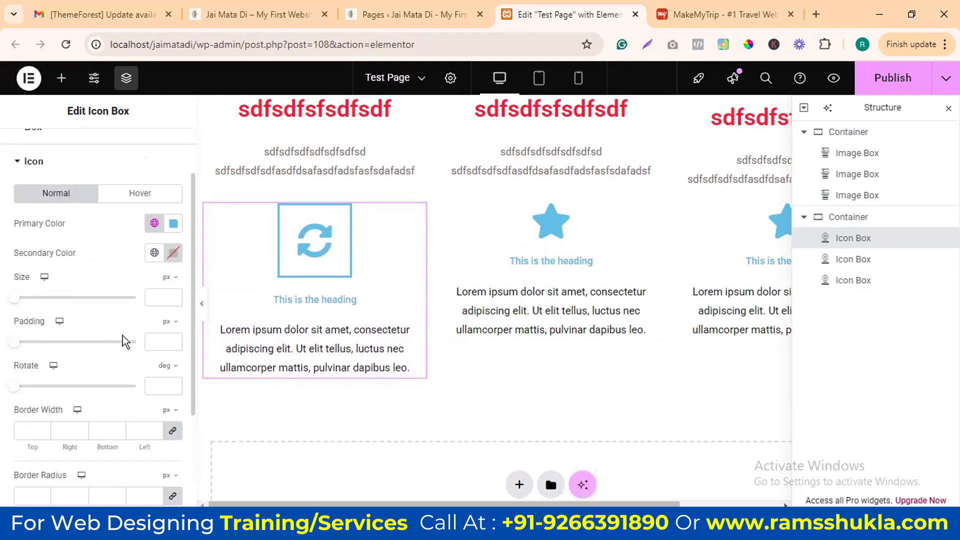
scroll(145, 215, "up", 2)
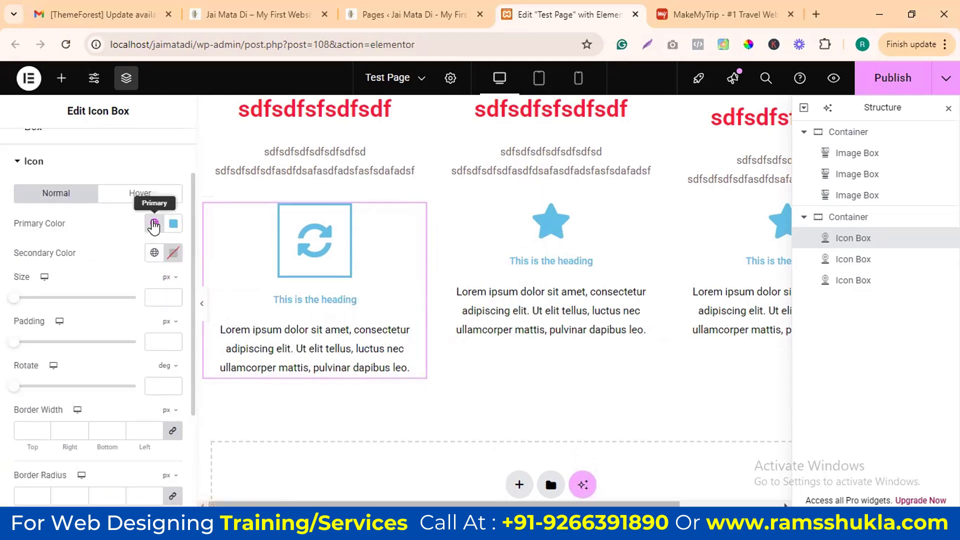
left_click(146, 194)
left_click(173, 223)
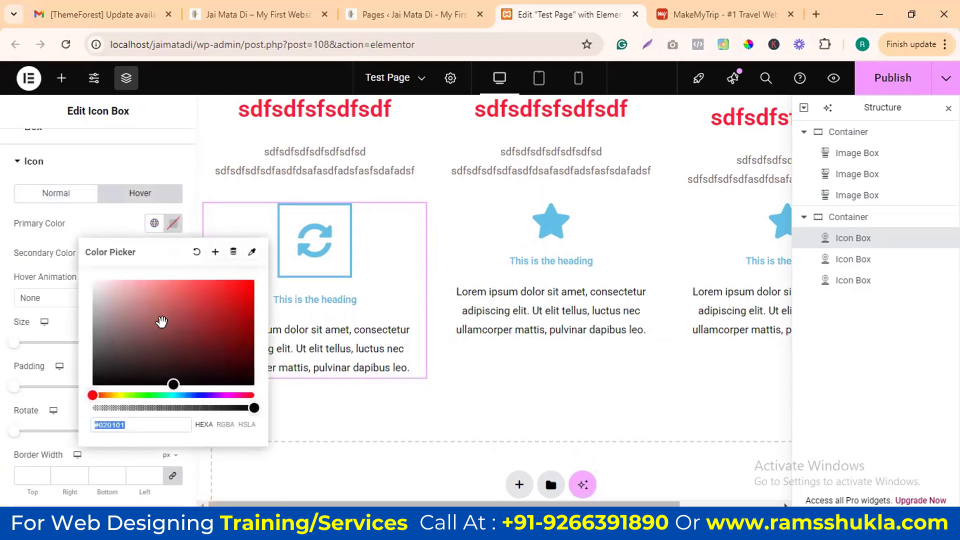
left_click(101, 294)
left_click_drag(101, 294, 102, 316)
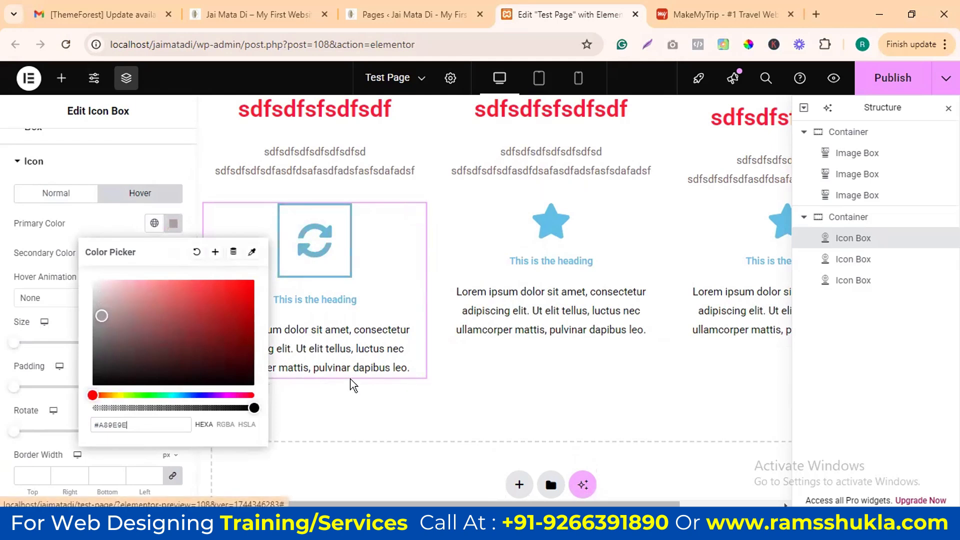
left_click(142, 228)
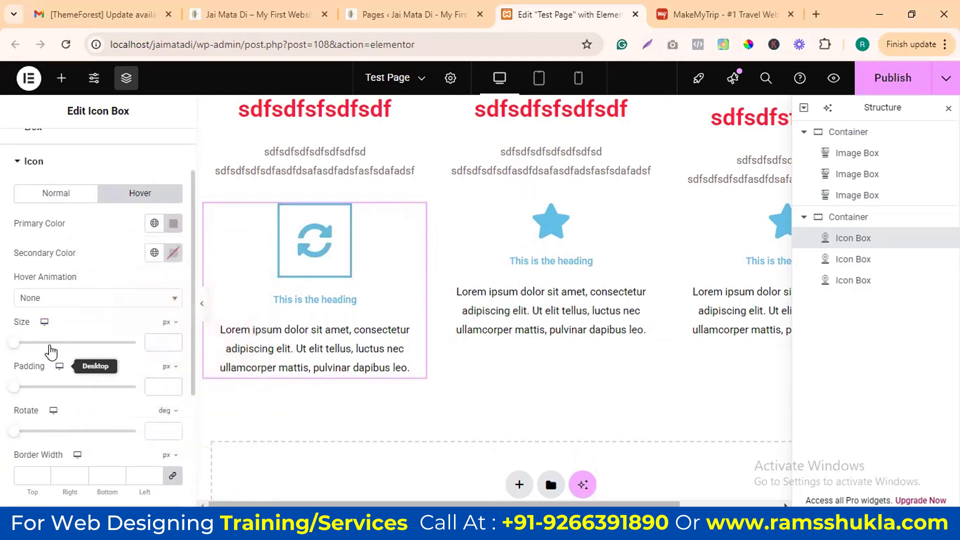
Step: Examine the title and description style options of the first icon box
scroll(80, 365, "down", 5)
left_click(55, 407)
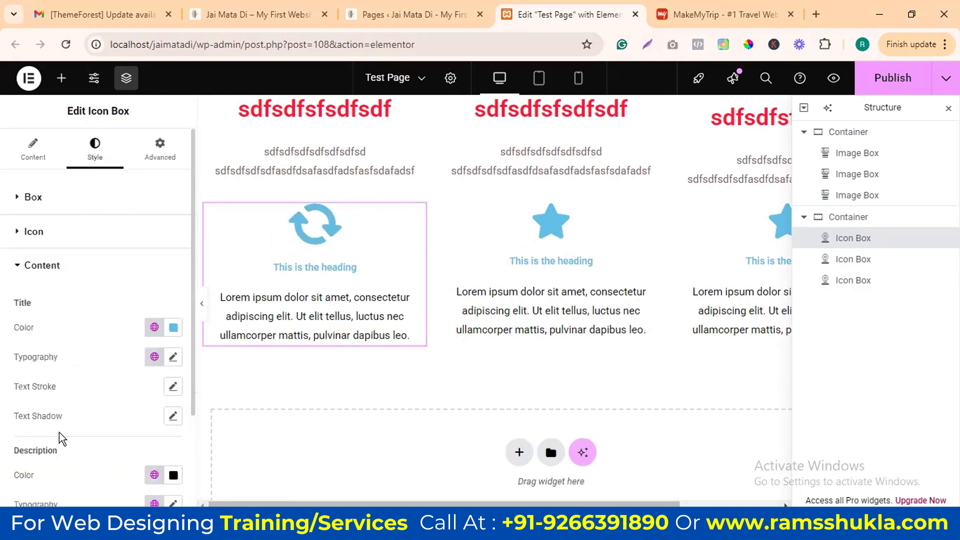
scroll(114, 325, "down", 3)
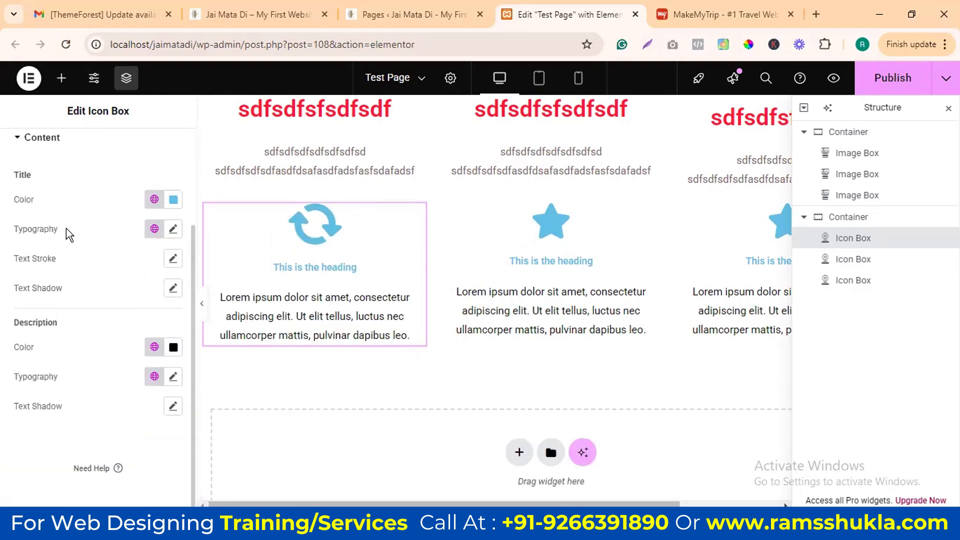
Step: Give the sync icon box a 50 px margin on all sides and set its width to Full Width (100%)
scroll(66, 424, "up", 3)
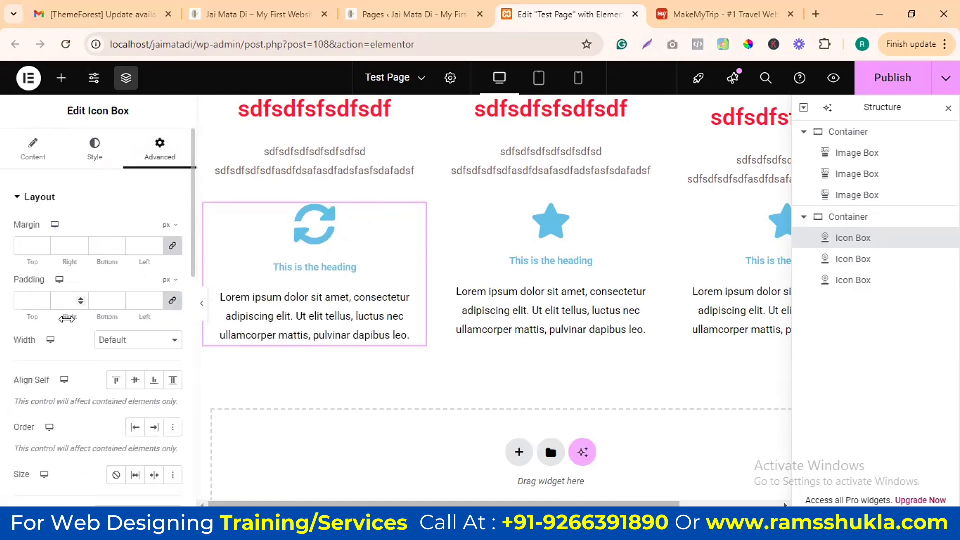
scroll(114, 262, "down", 3)
scroll(47, 256, "up", 3)
type("50")
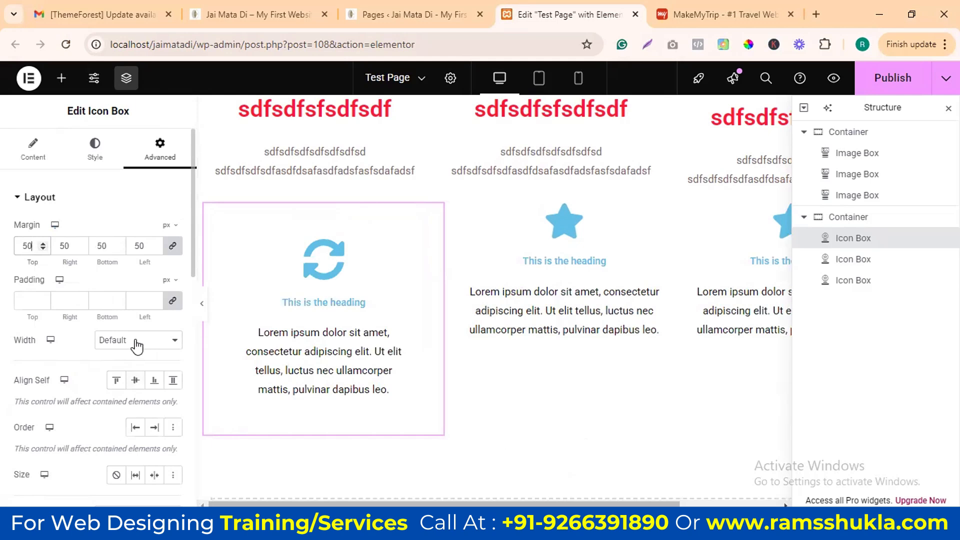
left_click(137, 345)
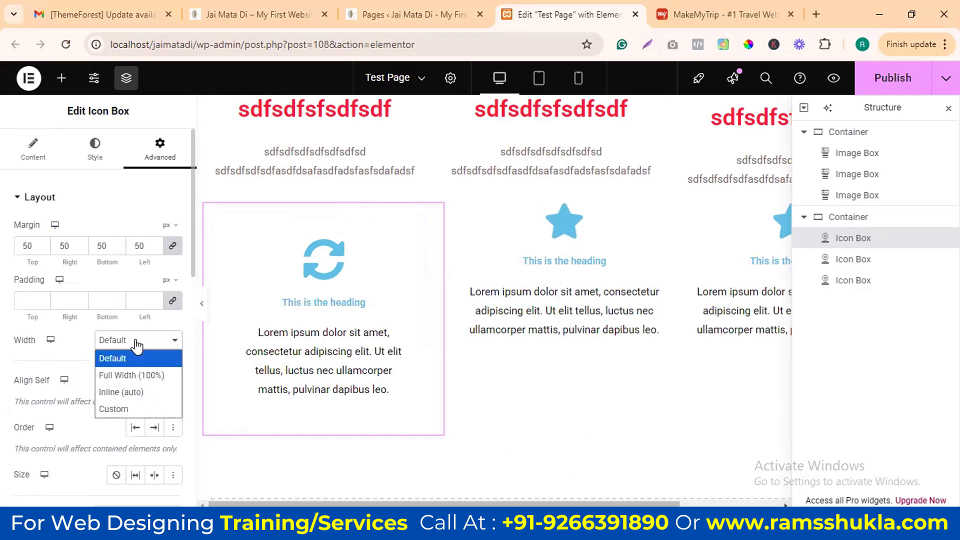
left_click(135, 375)
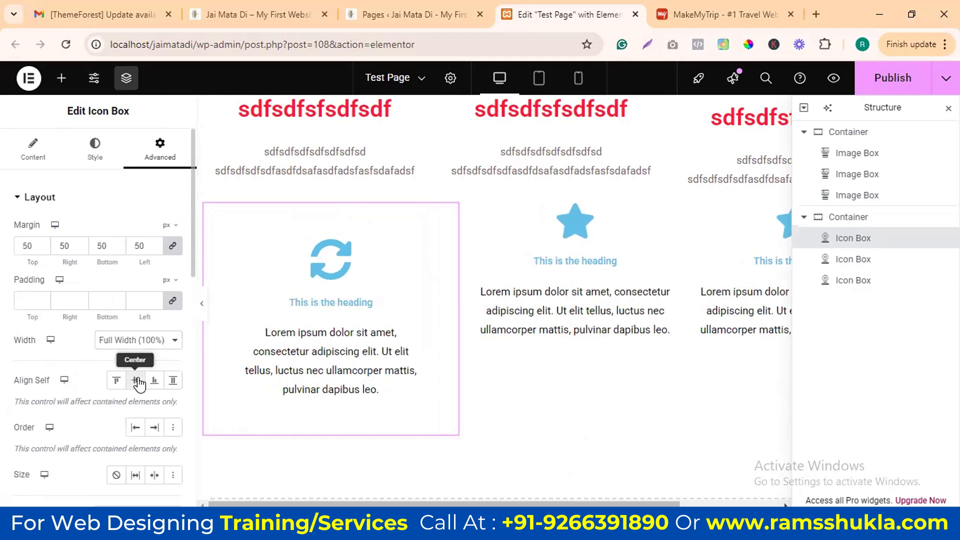
Step: Set the sync icon box's self-alignment to Center and order it last in the row
left_click(136, 382)
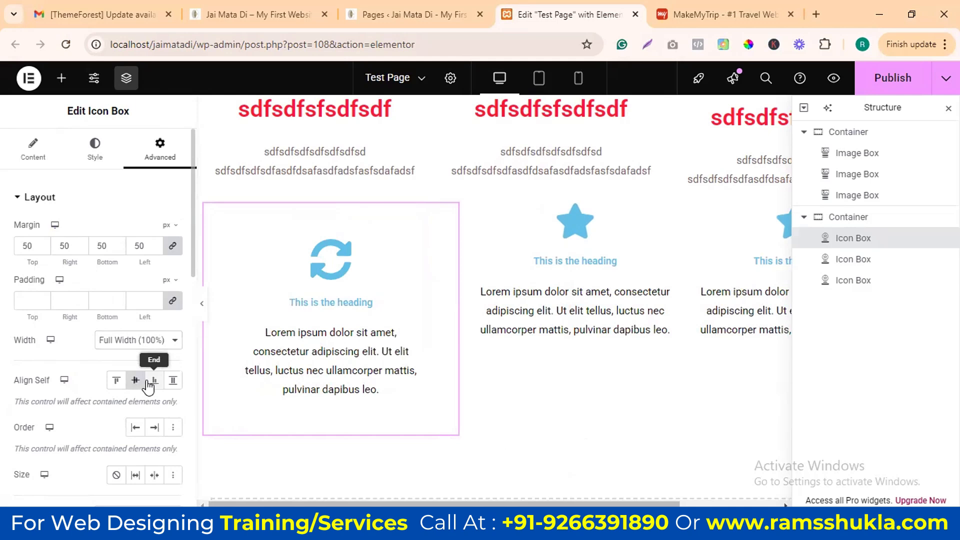
left_click(141, 428)
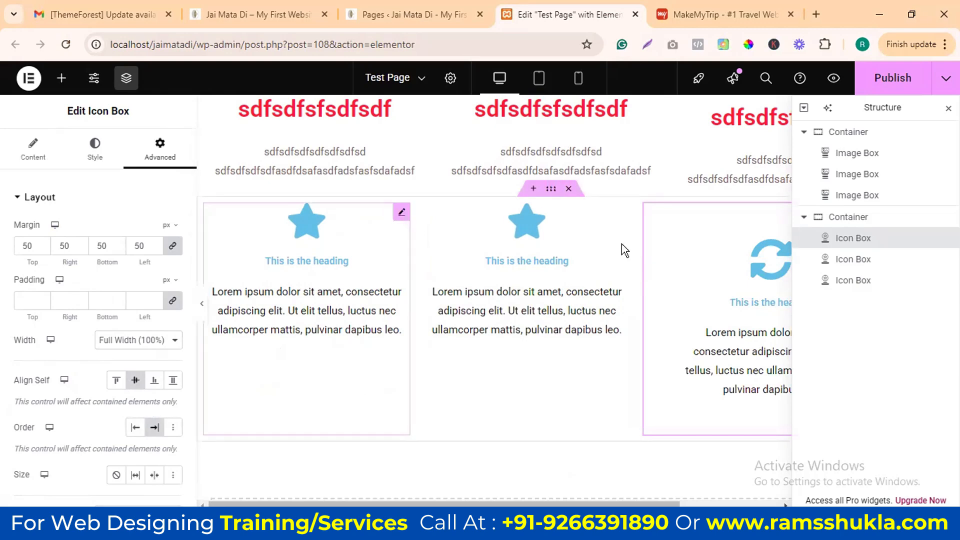
scroll(153, 319, "down", 4)
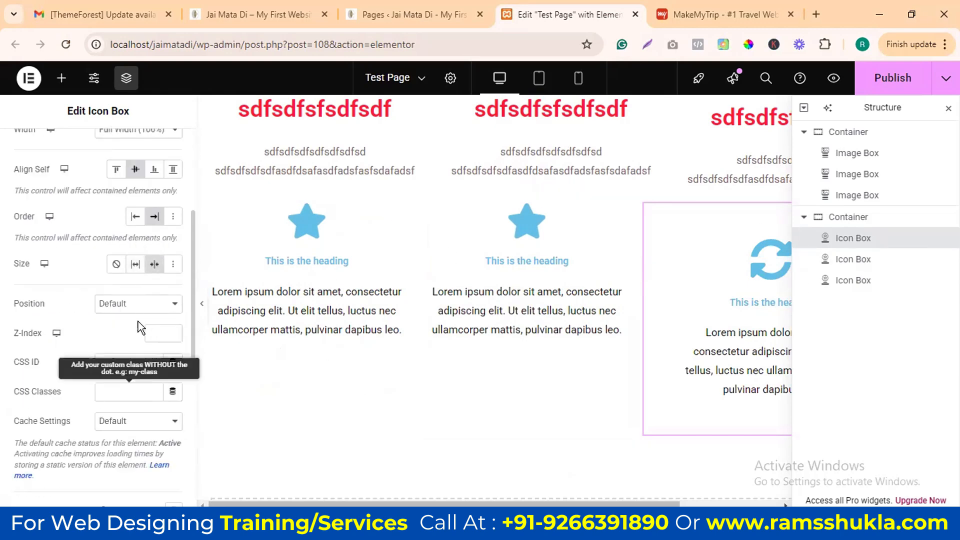
scroll(135, 361, "down", 5)
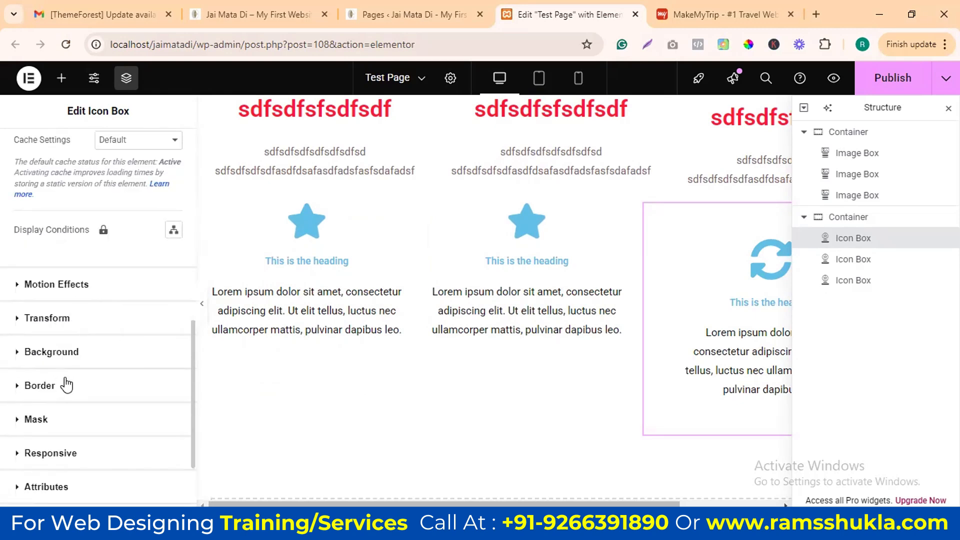
scroll(67, 385, "down", 2)
scroll(81, 412, "up", 10)
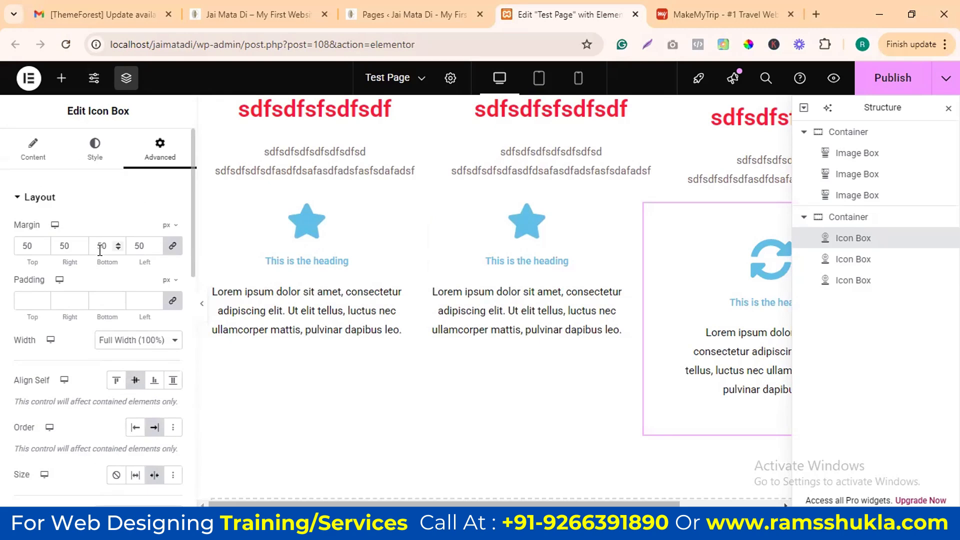
Step: Add an Image Carousel widget to the empty container below the icon box row
left_click(563, 400)
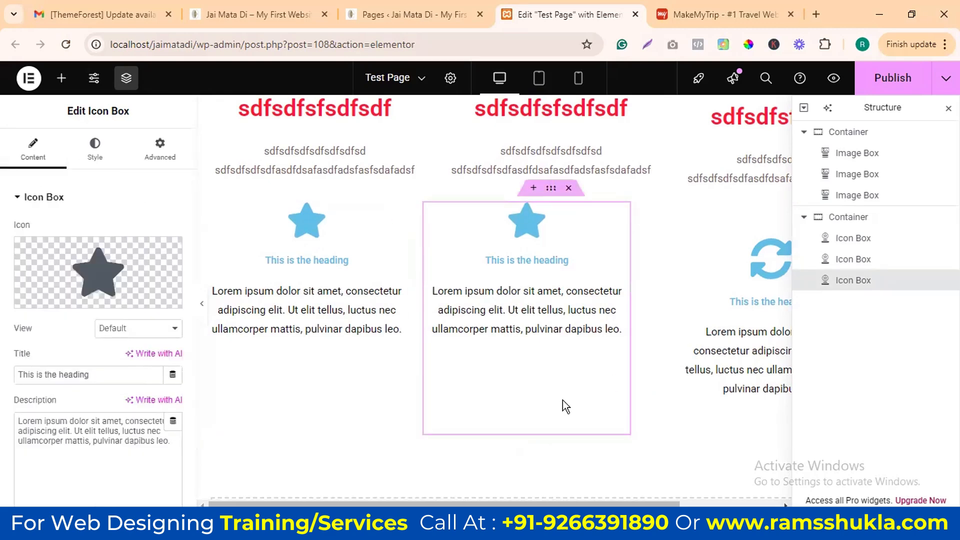
scroll(562, 400, "down", 3)
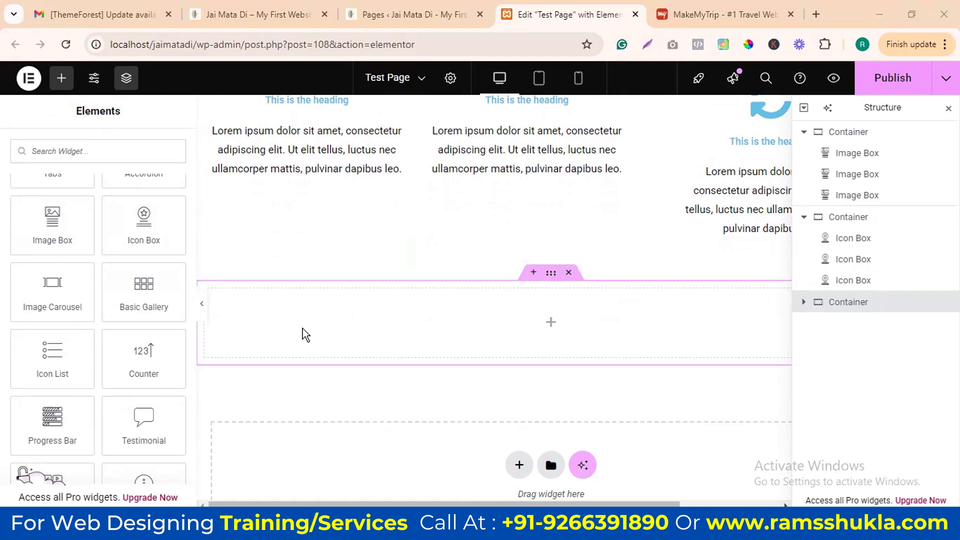
left_click(289, 302)
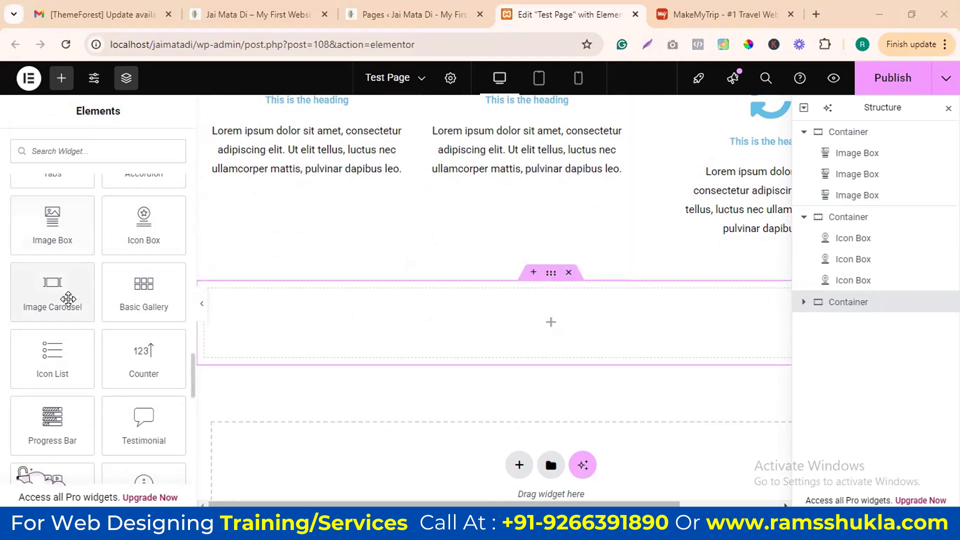
left_click_drag(68, 300, 553, 294)
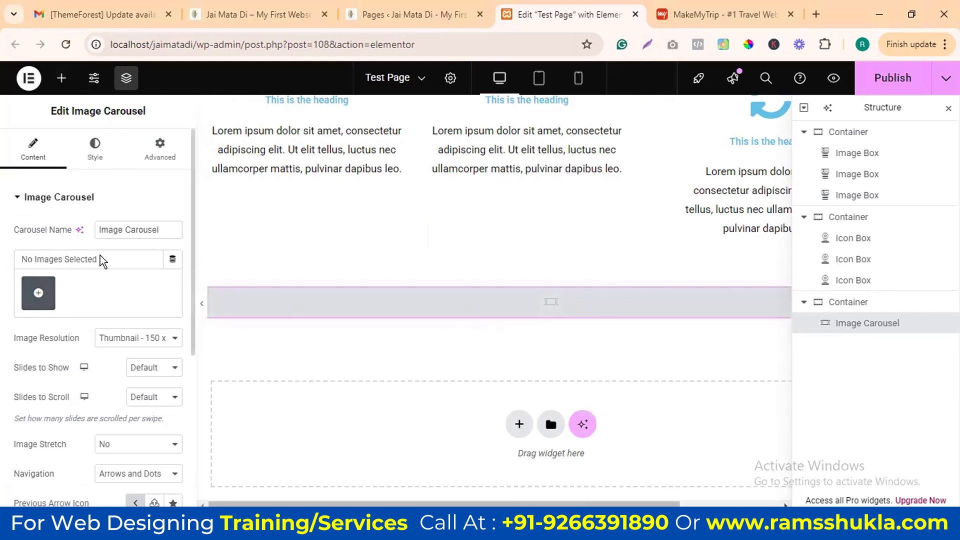
Step: Fill the image carousel with a new gallery made from all six media library images
left_click(40, 295)
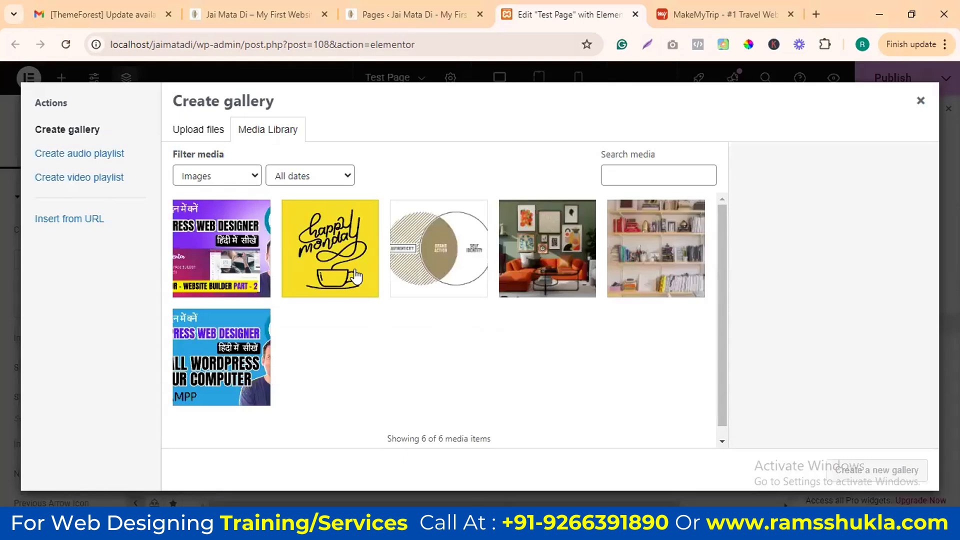
left_click(235, 255)
left_click(320, 257)
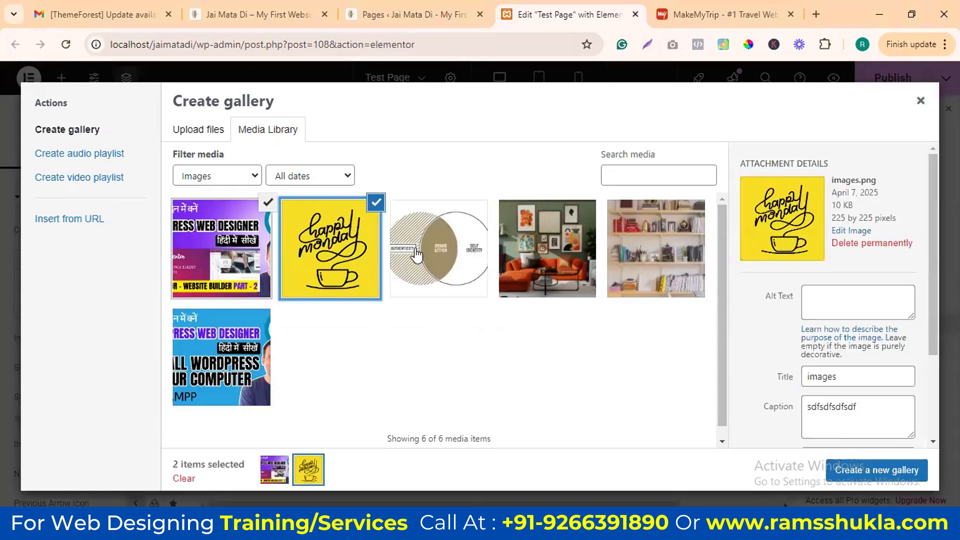
left_click(435, 250)
left_click(548, 250)
left_click(656, 250)
left_click(254, 356)
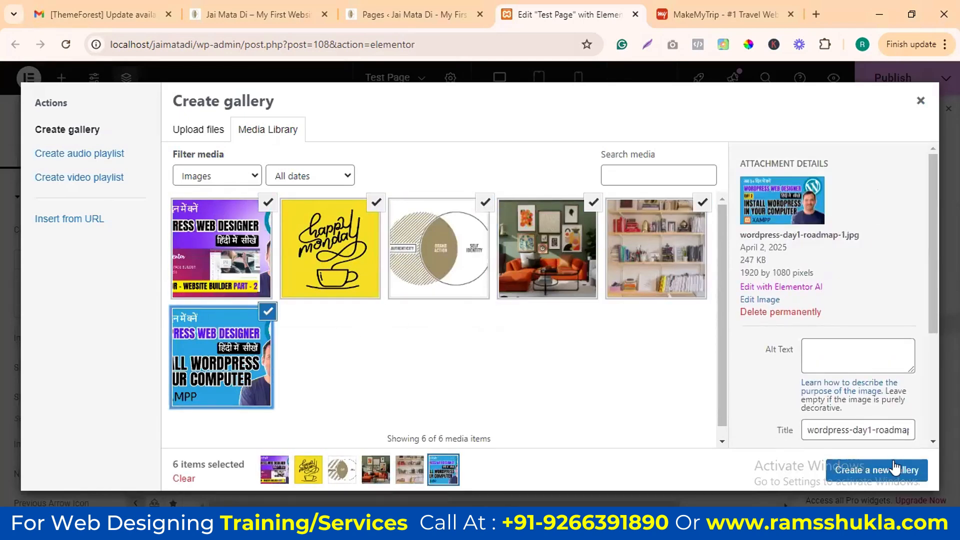
left_click(877, 470)
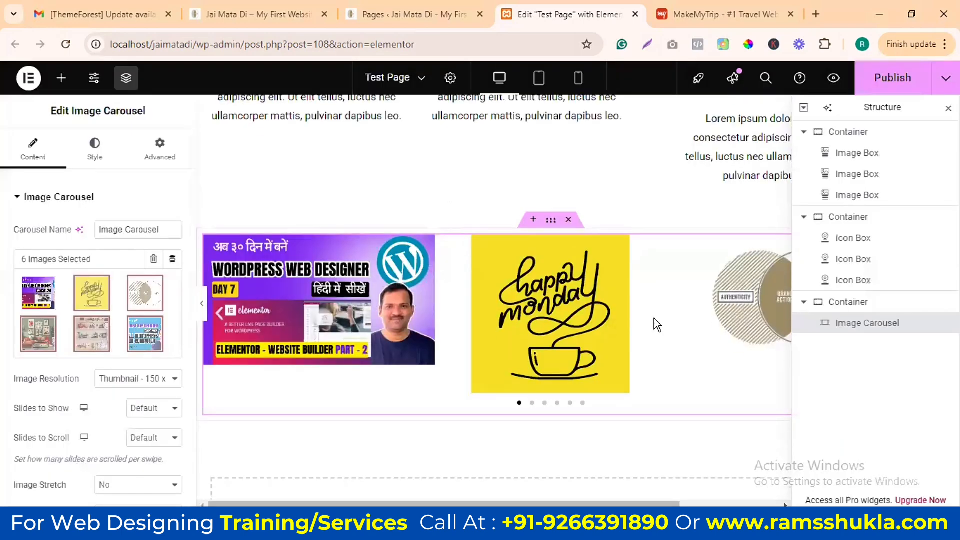
Step: Swipe through the image carousel's slides to check how they look and move
scroll(654, 319, "down", 3)
left_click_drag(635, 207, 415, 200)
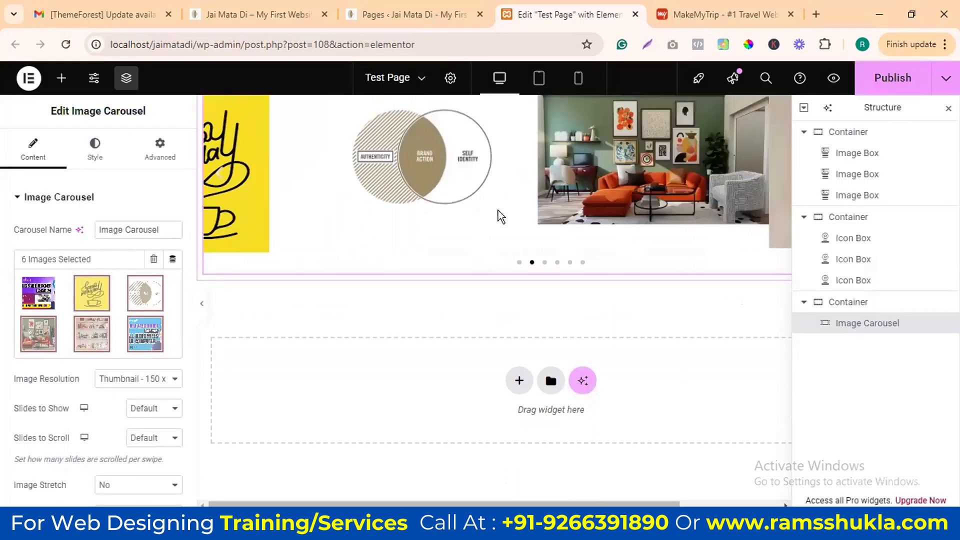
scroll(643, 298, "up", 3)
left_click_drag(659, 347, 425, 330)
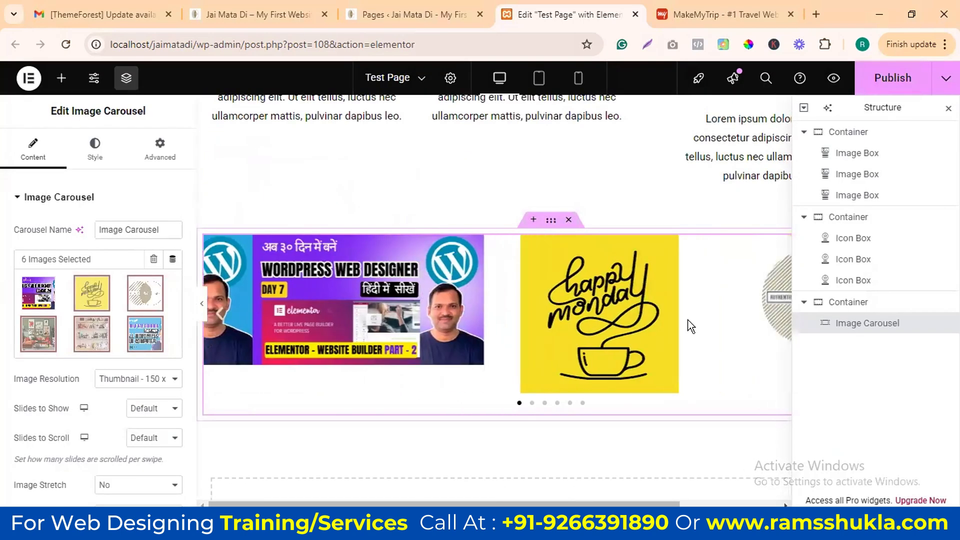
left_click_drag(693, 324, 540, 306)
left_click_drag(680, 298, 631, 289)
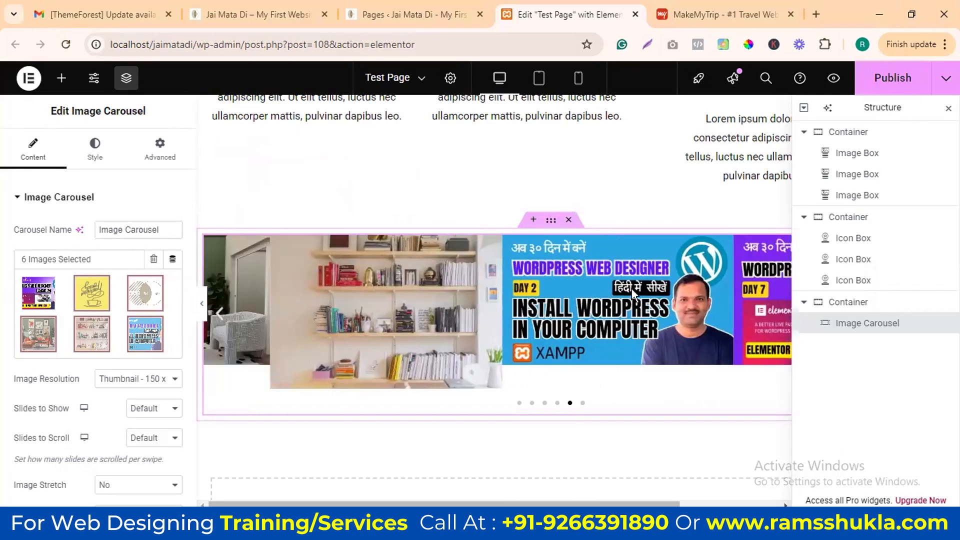
left_click_drag(492, 309, 408, 300)
Step: Set the carousel to show 1 slide at a time and page back through the images
scroll(20, 295, "down", 3)
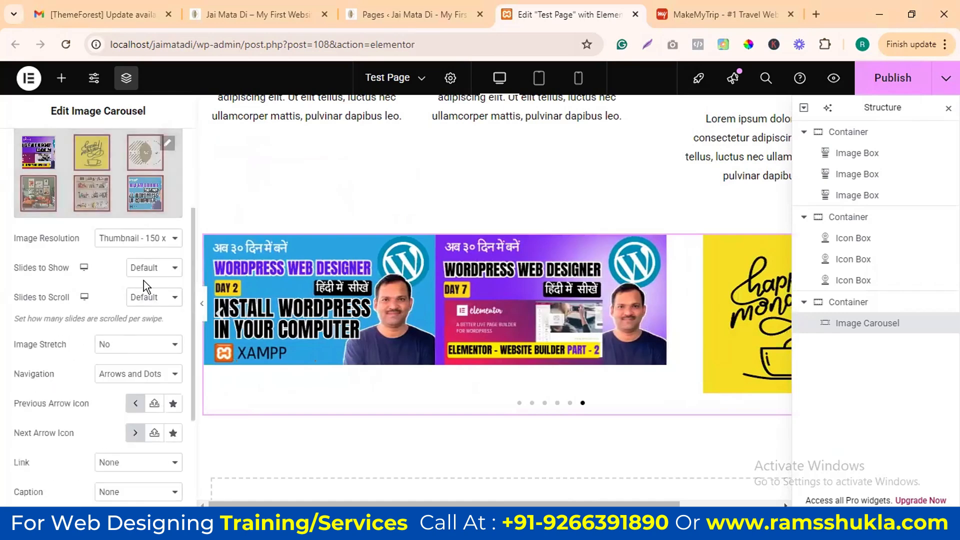
left_click(153, 270)
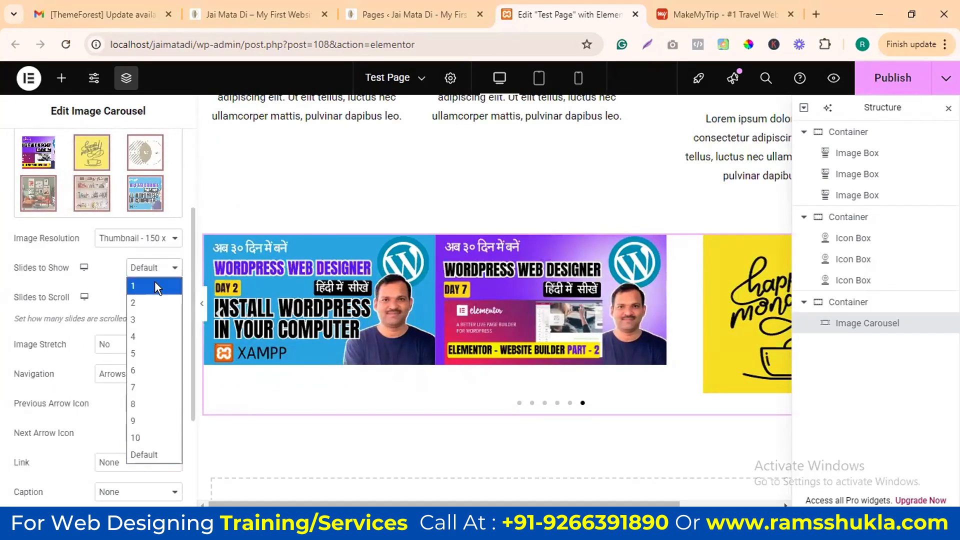
left_click(155, 285)
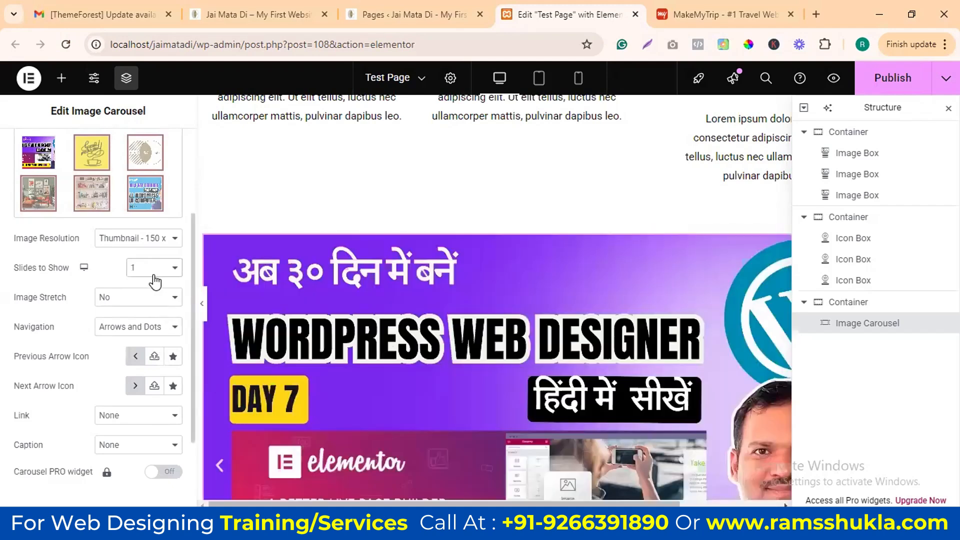
scroll(470, 303, "down", 4)
left_click(216, 260)
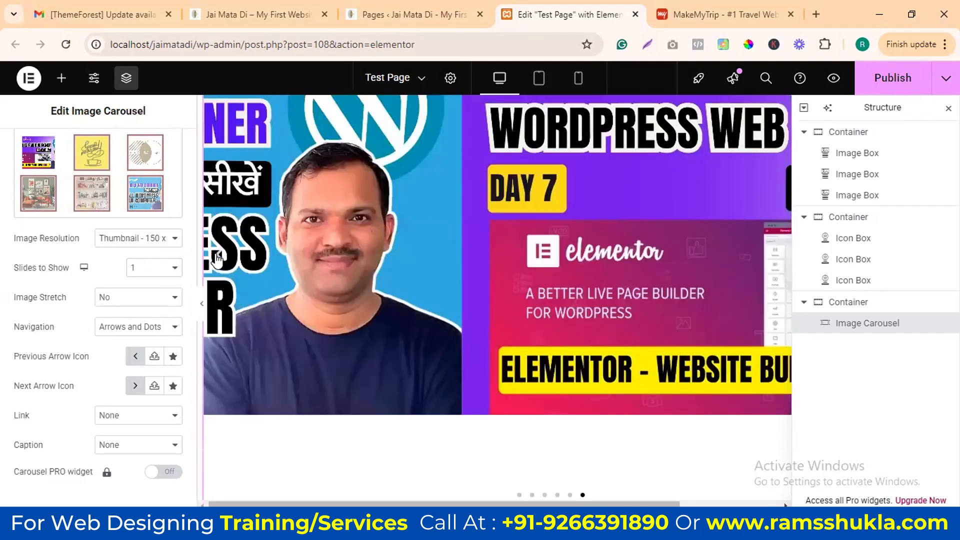
left_click(220, 255)
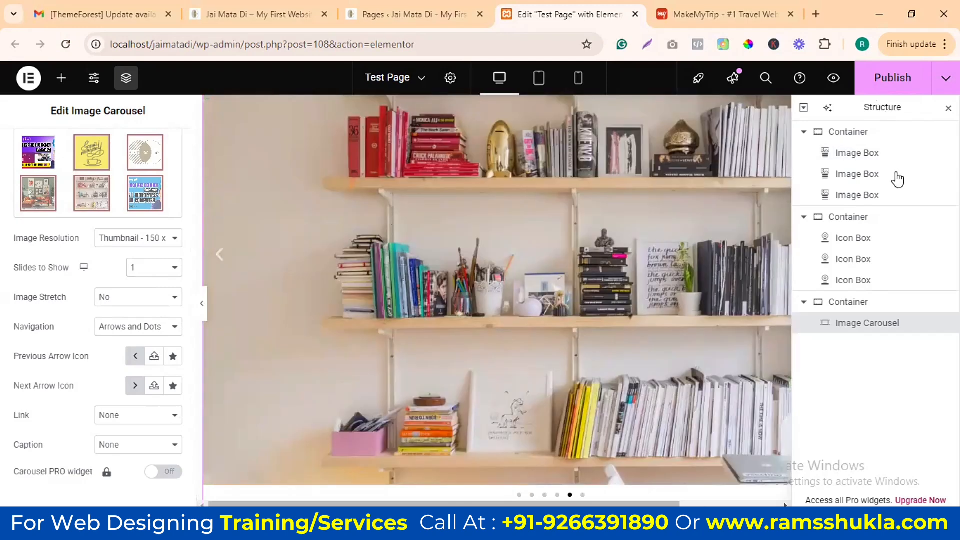
Step: Close the page structure overview and page back through the carousel at full canvas width
left_click_drag(872, 111, 491, 184)
left_click(567, 184)
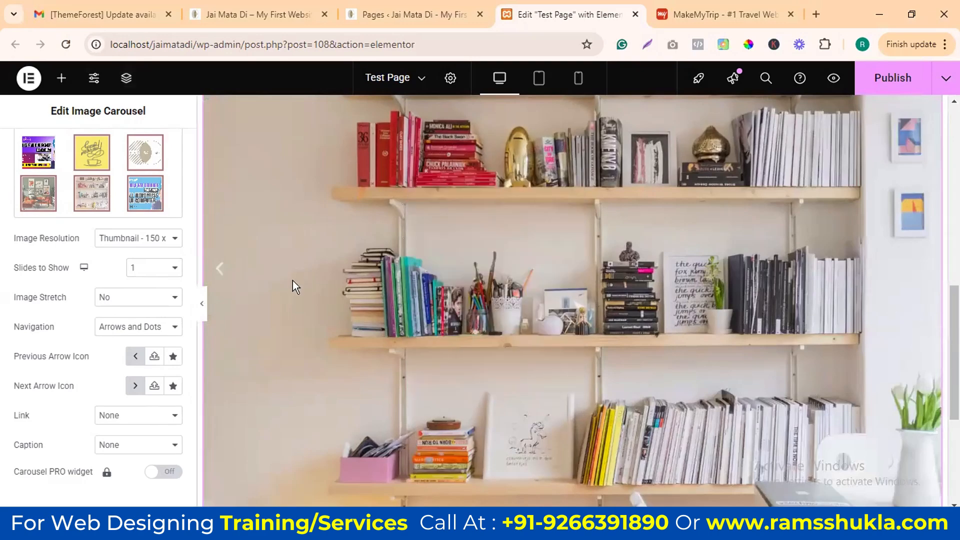
left_click(221, 267)
left_click(220, 267)
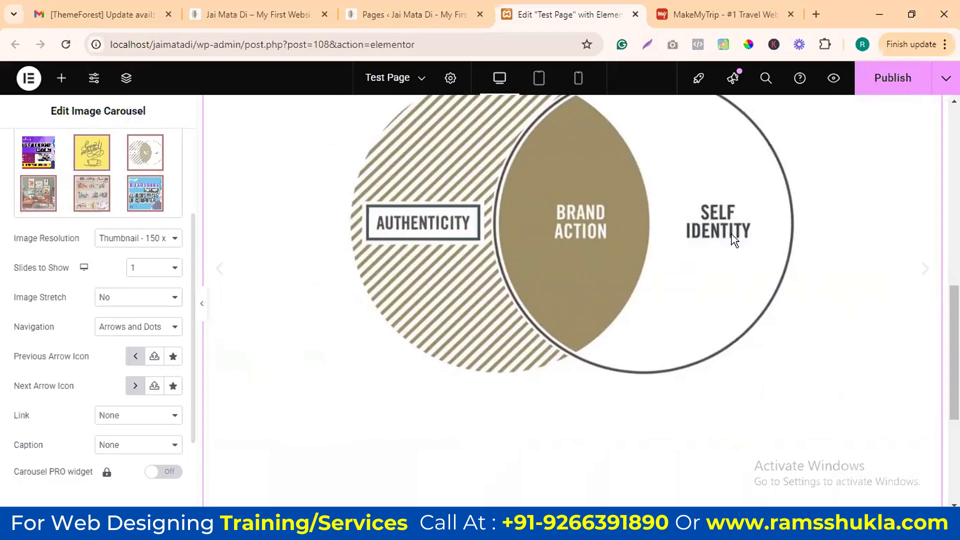
Step: Set the carousel to show 2 slides and check the Slides to Scroll options, keeping Default
left_click(145, 268)
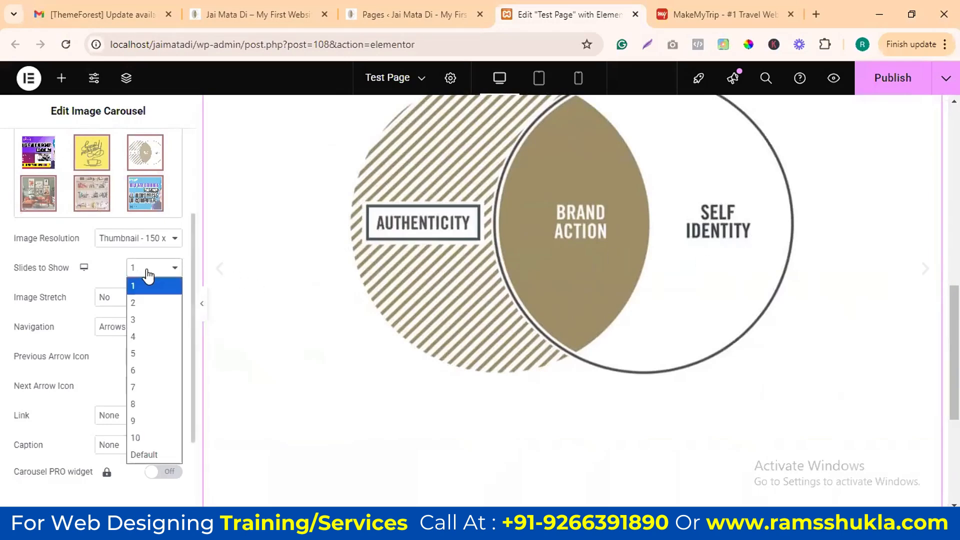
left_click(142, 300)
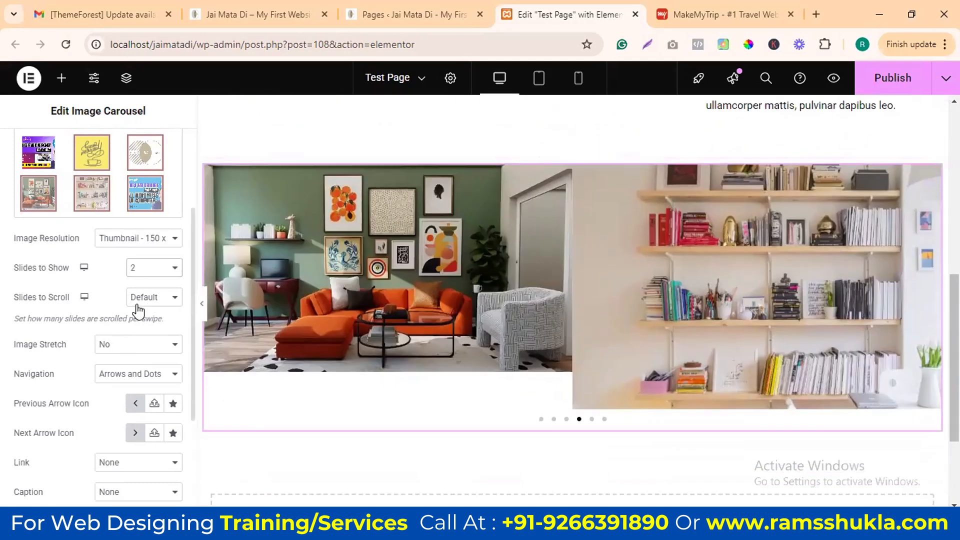
left_click(155, 300)
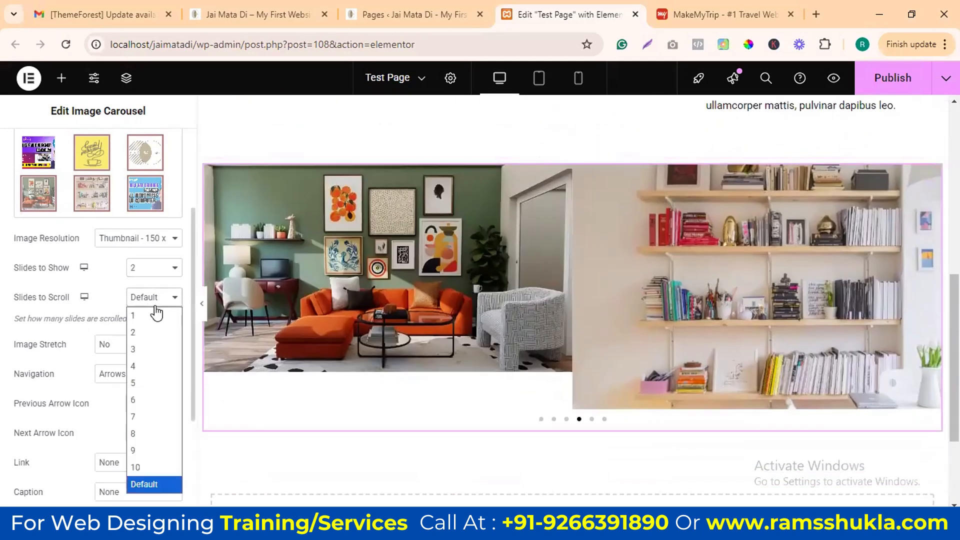
left_click(530, 298)
Step: Try Image Stretch set to Yes on the carousel, return it to No, and check the slides
left_click(118, 345)
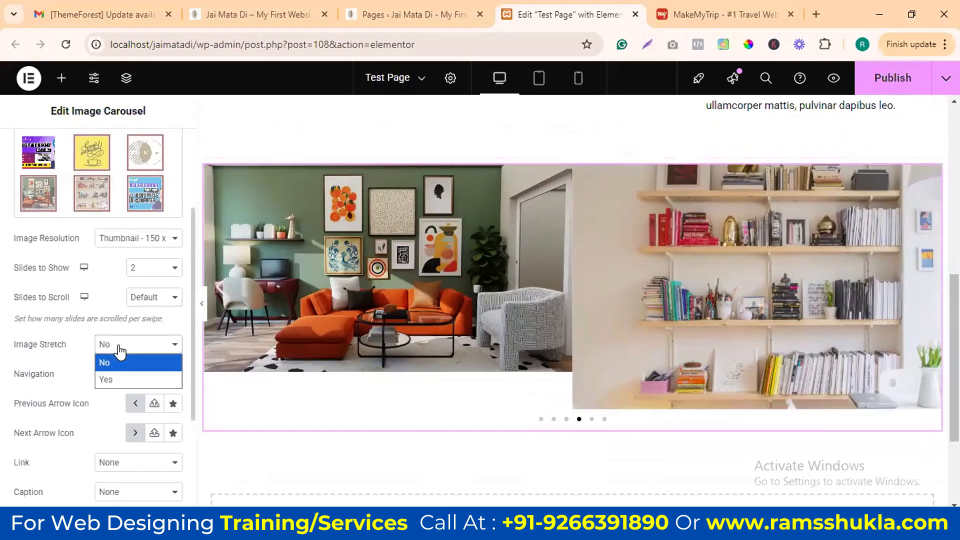
left_click(119, 377)
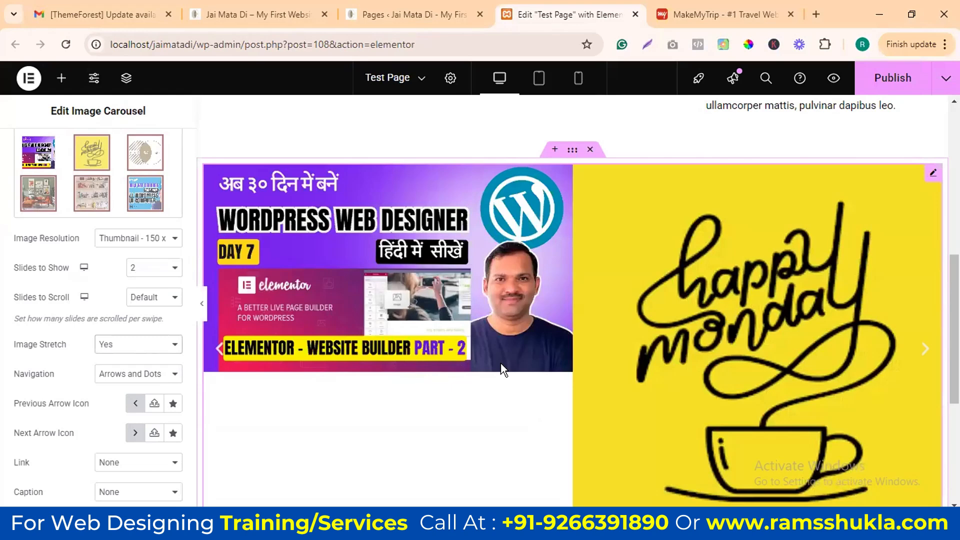
left_click(155, 345)
left_click(143, 361)
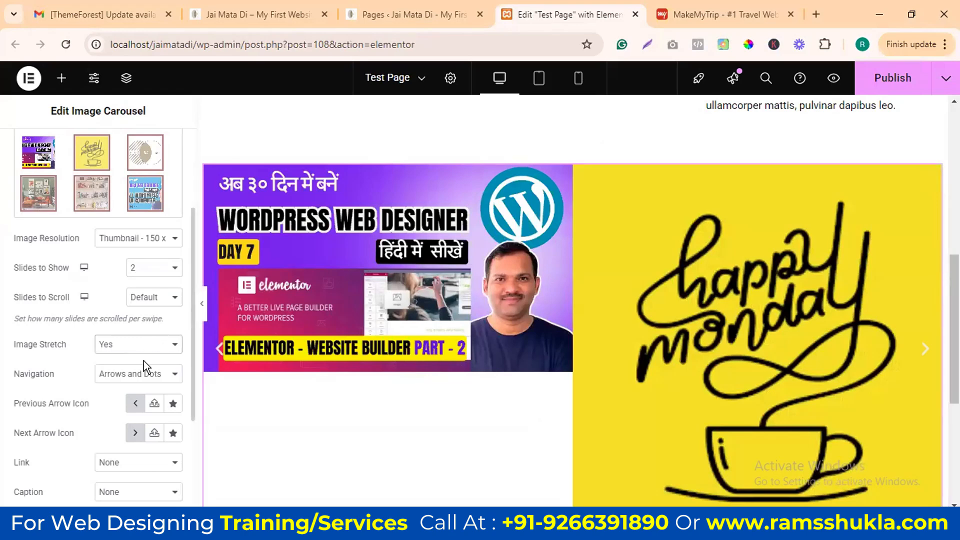
scroll(546, 268, "down", 5)
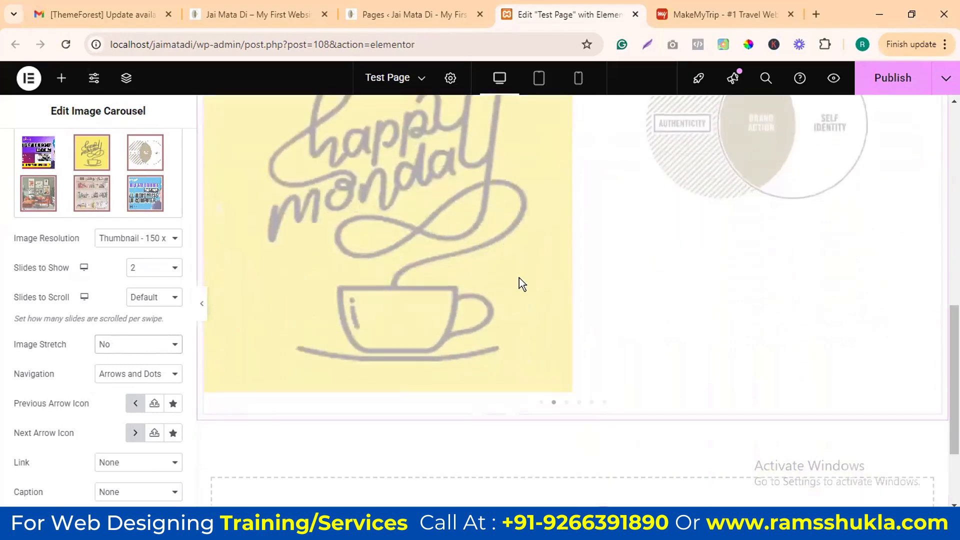
scroll(599, 257, "up", 3)
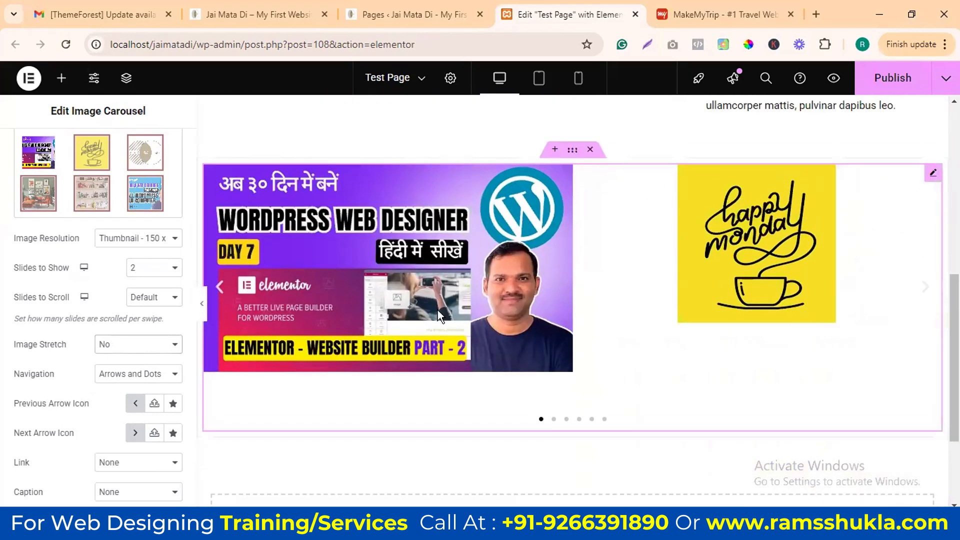
Step: Try the carousel navigation as Arrows, paging back through the slides, and as Dots
scroll(509, 395, "down", 1)
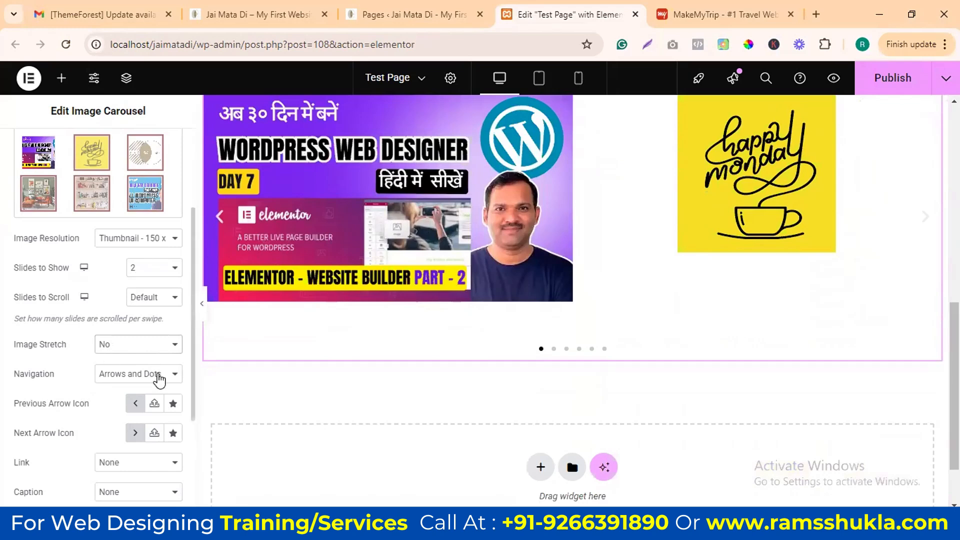
left_click(165, 374)
left_click(139, 408)
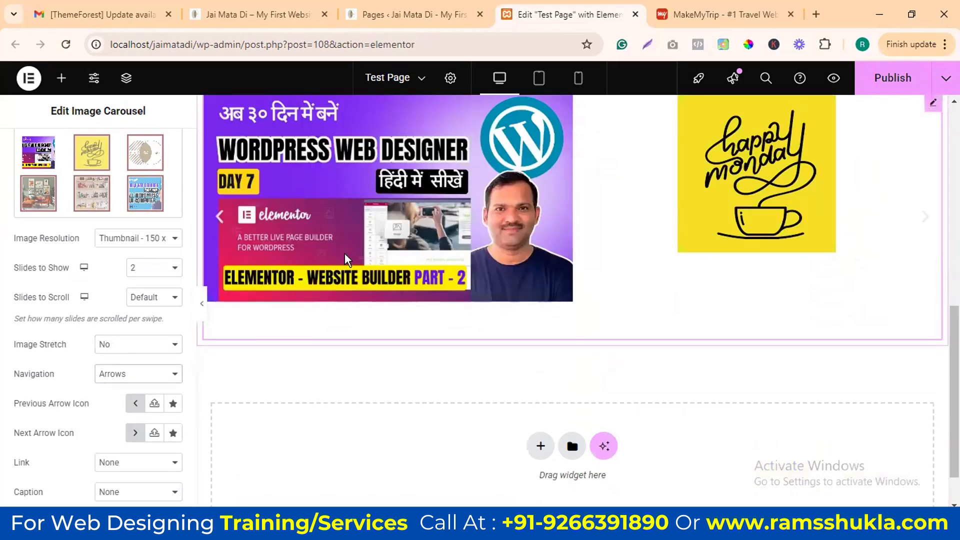
left_click(221, 216)
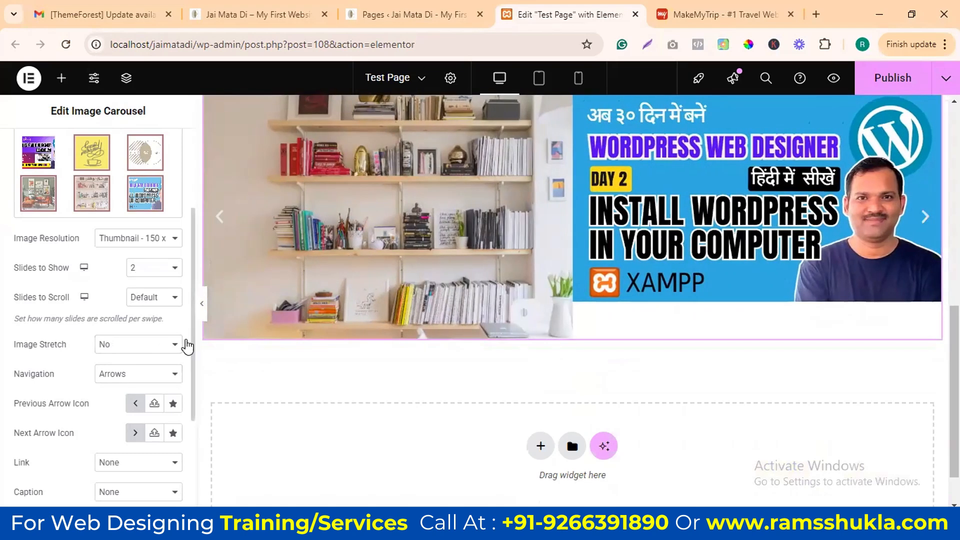
left_click(152, 377)
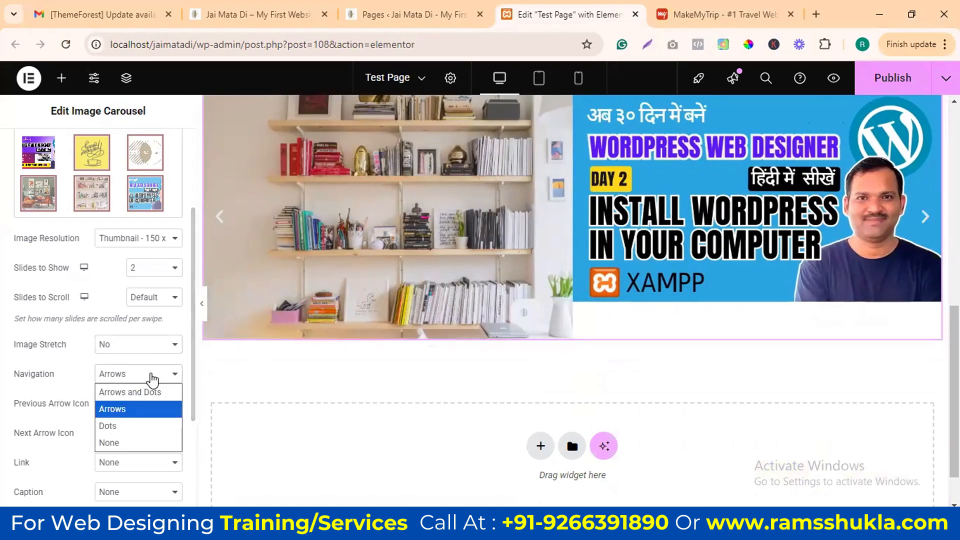
left_click(130, 427)
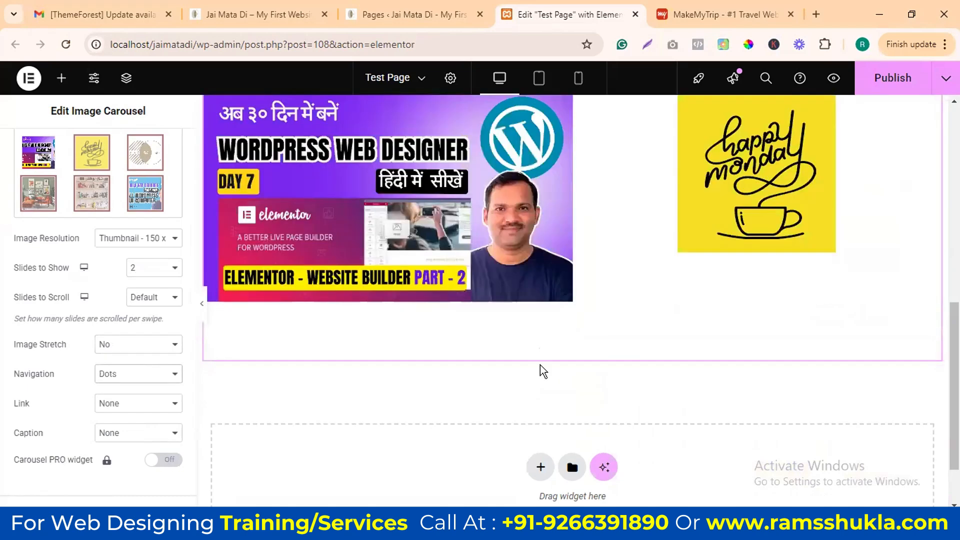
Step: Set the carousel navigation to None and swipe through the slides to check it
left_click(132, 376)
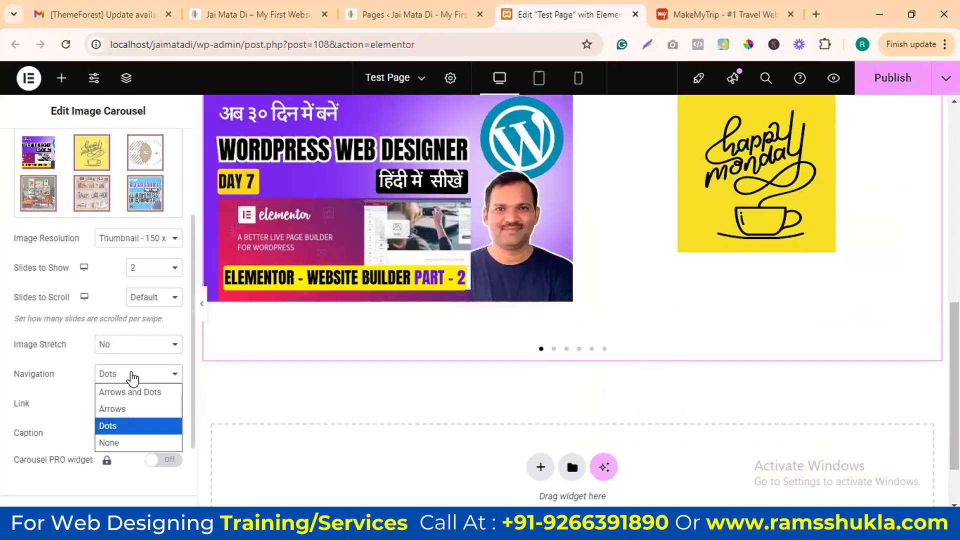
left_click(138, 443)
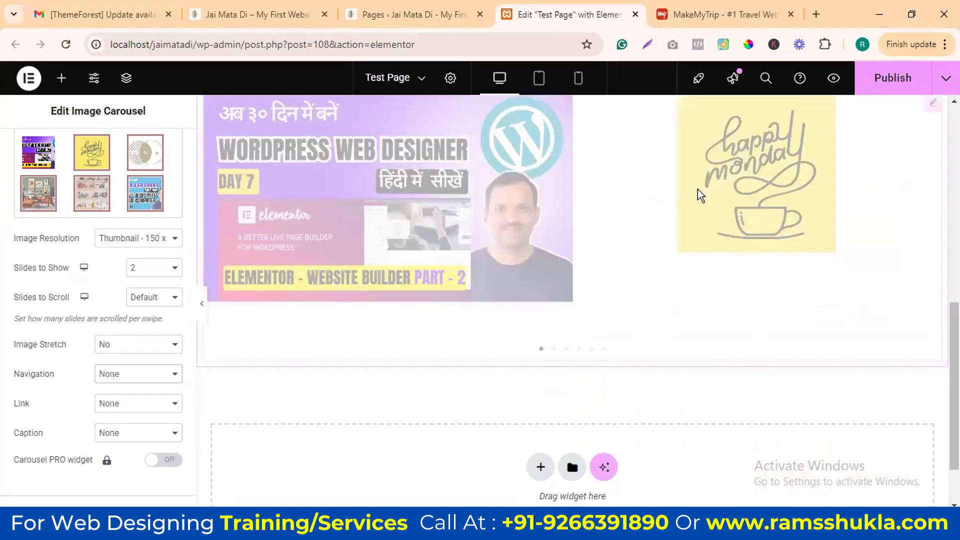
left_click_drag(745, 195, 332, 216)
left_click_drag(656, 220, 551, 221)
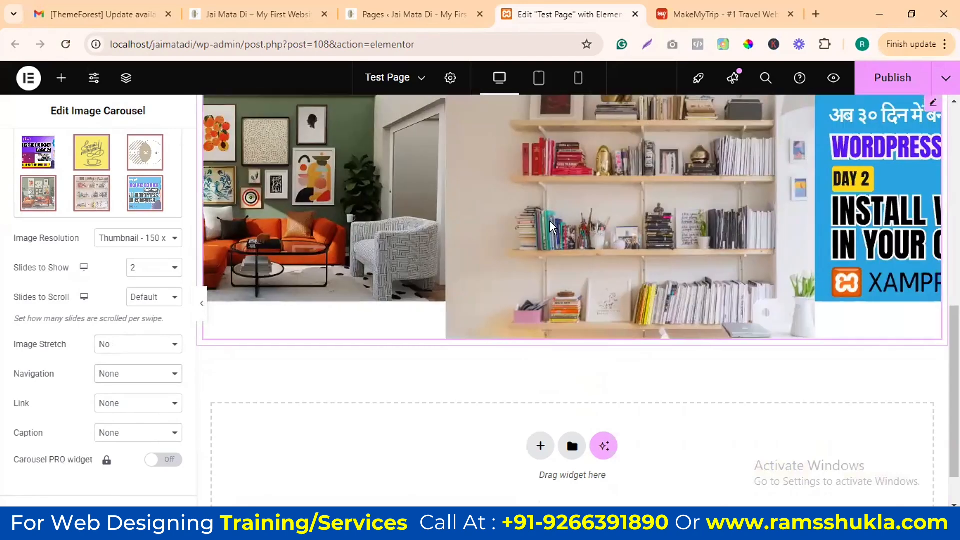
Step: Check the carousel's Link options, keeping None, and try the Caption as Title before returning it to None
left_click(152, 404)
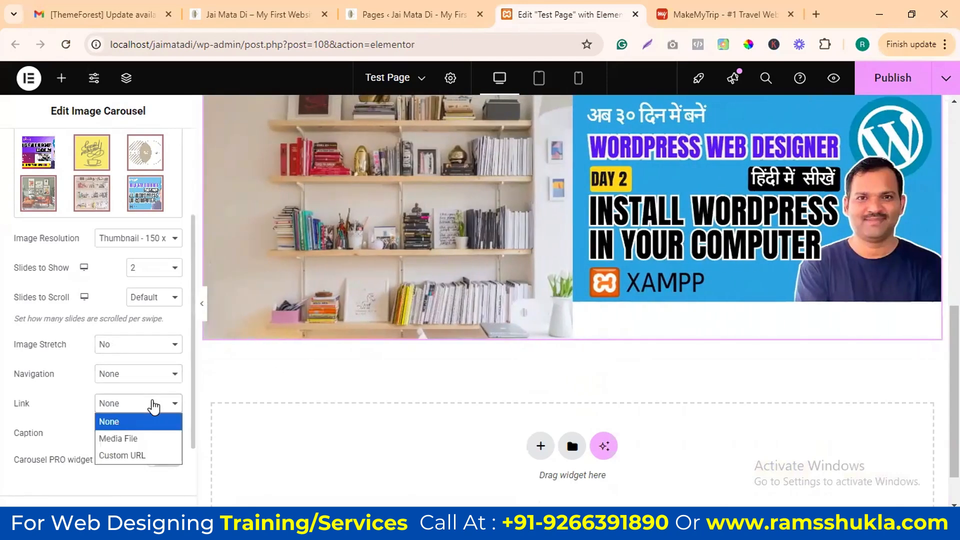
left_click(143, 422)
left_click(137, 433)
left_click(140, 468)
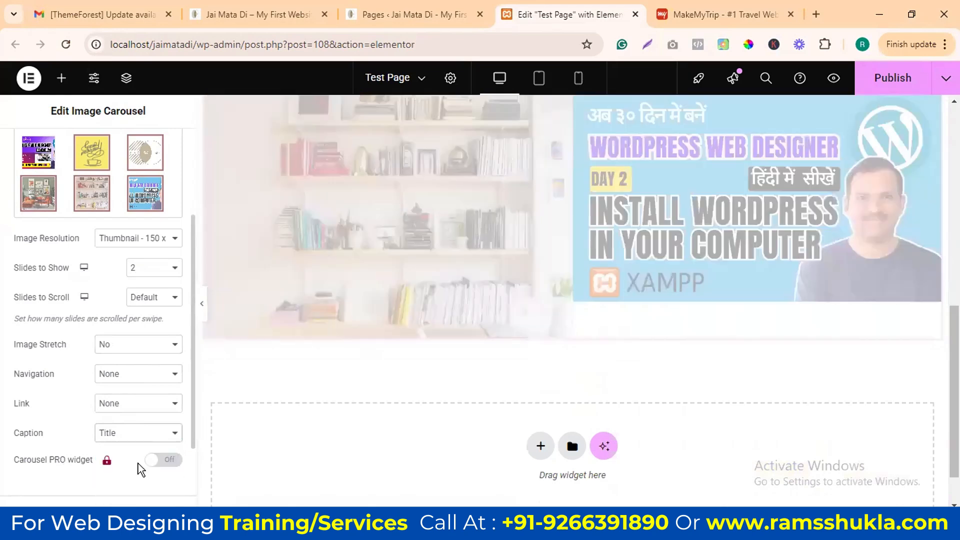
scroll(108, 365, "down", 2)
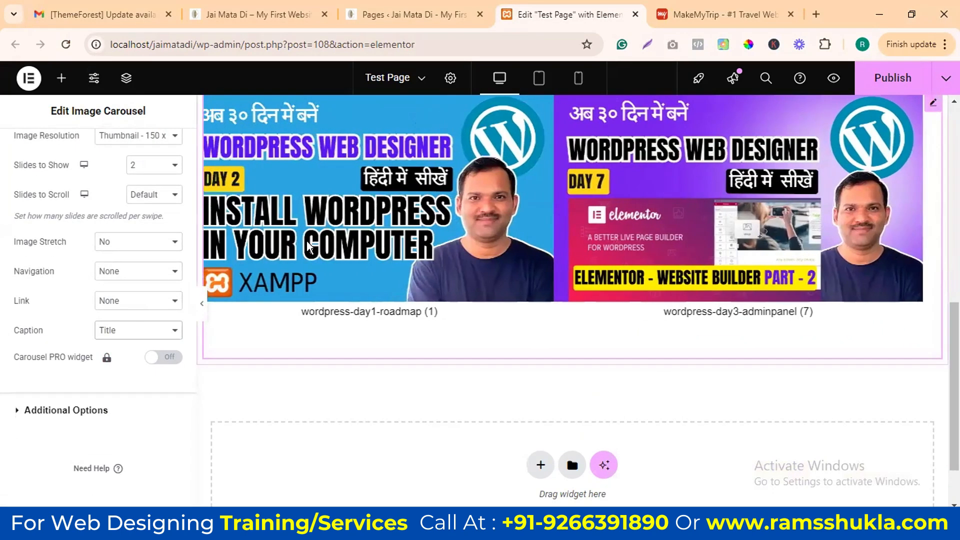
left_click(126, 331)
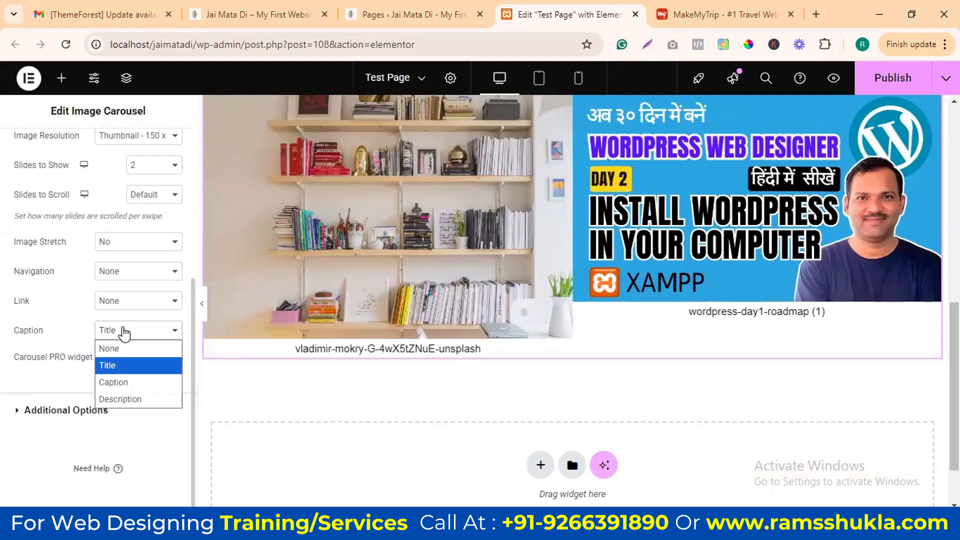
left_click(109, 343)
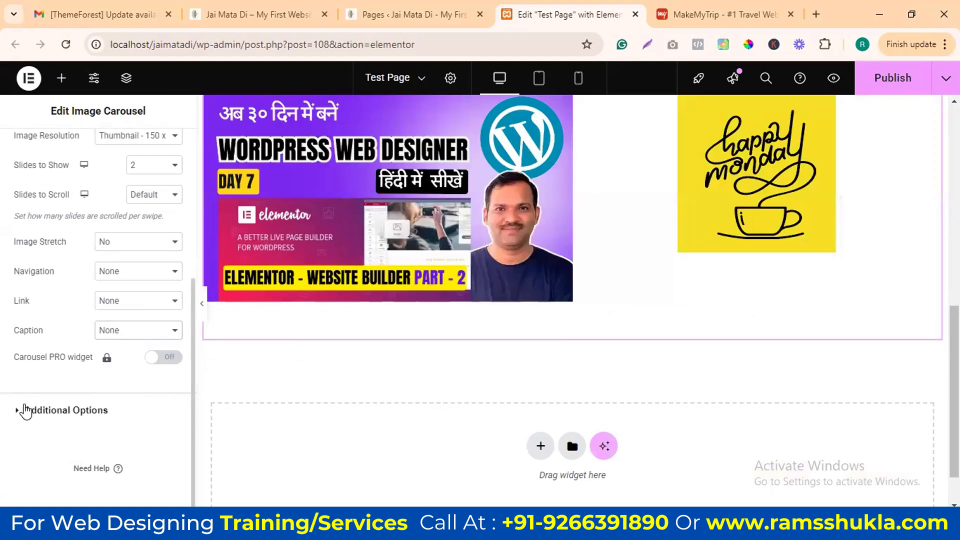
Step: Review the carousel's Additional Options and set its Direction to Right
left_click(26, 411)
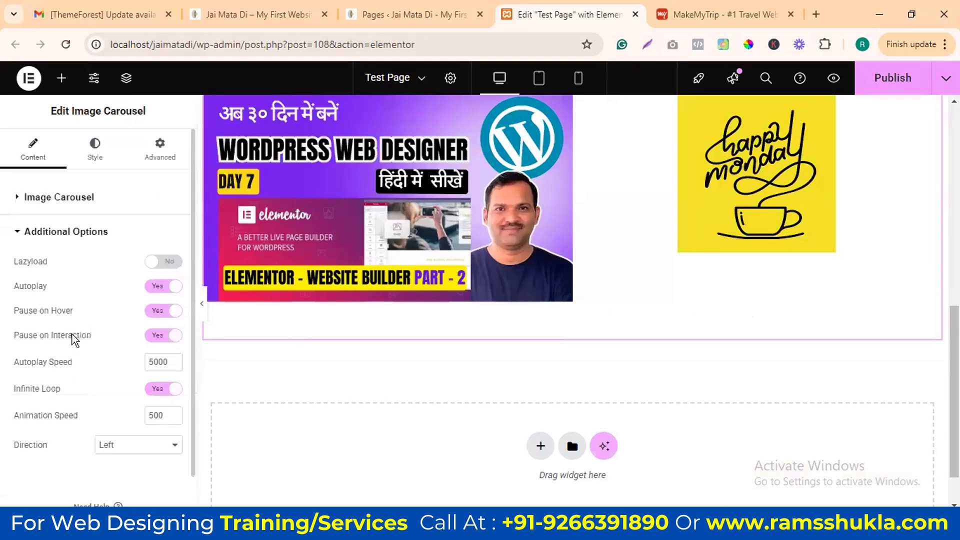
scroll(75, 335, "down", 1)
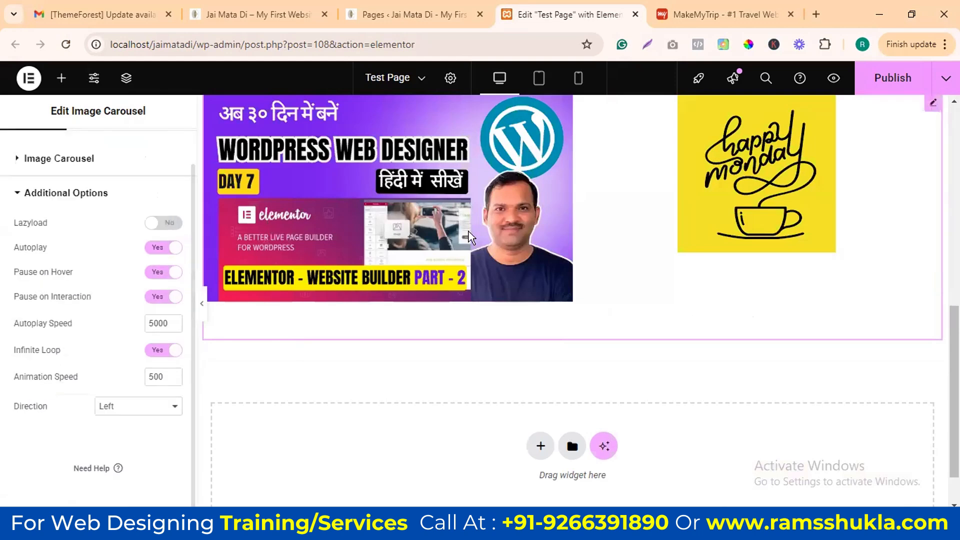
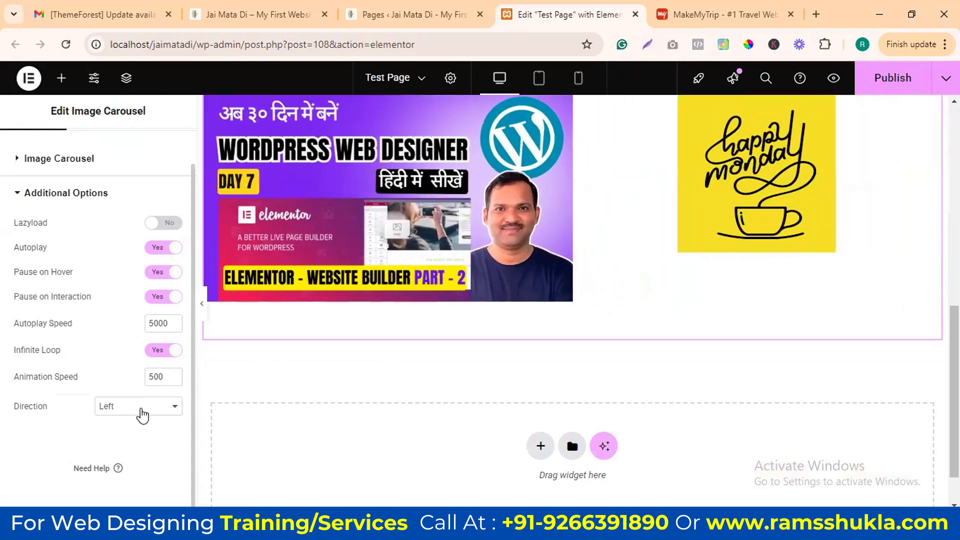
left_click(142, 415)
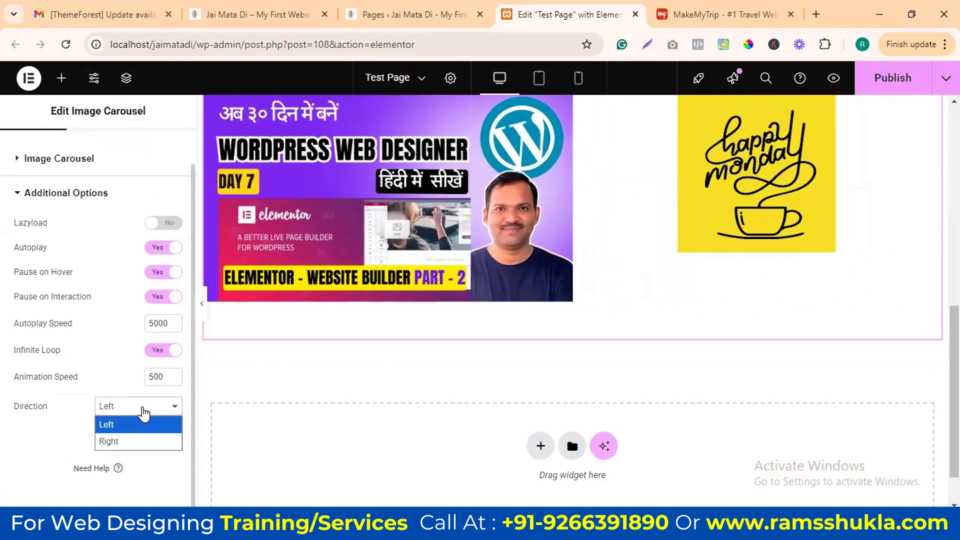
left_click(135, 442)
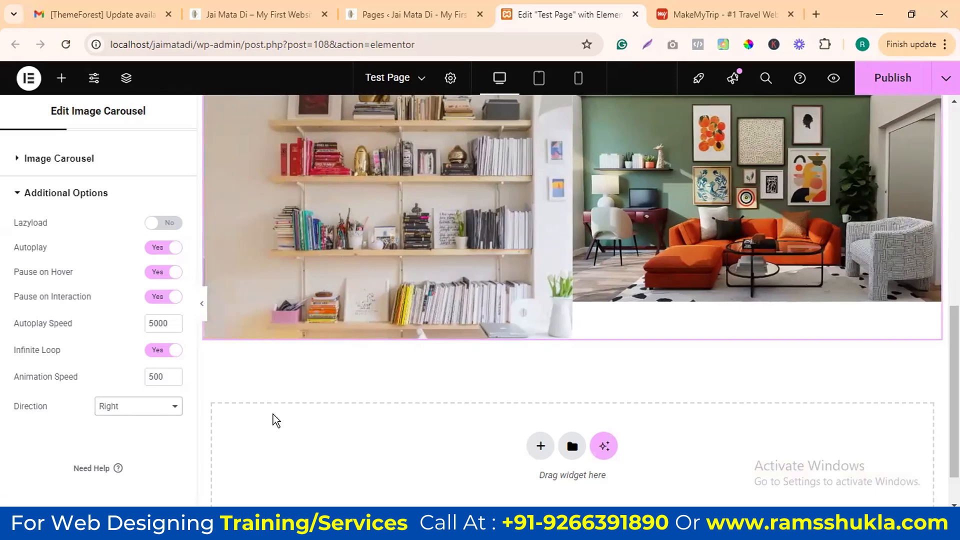
scroll(259, 299, "up", 2)
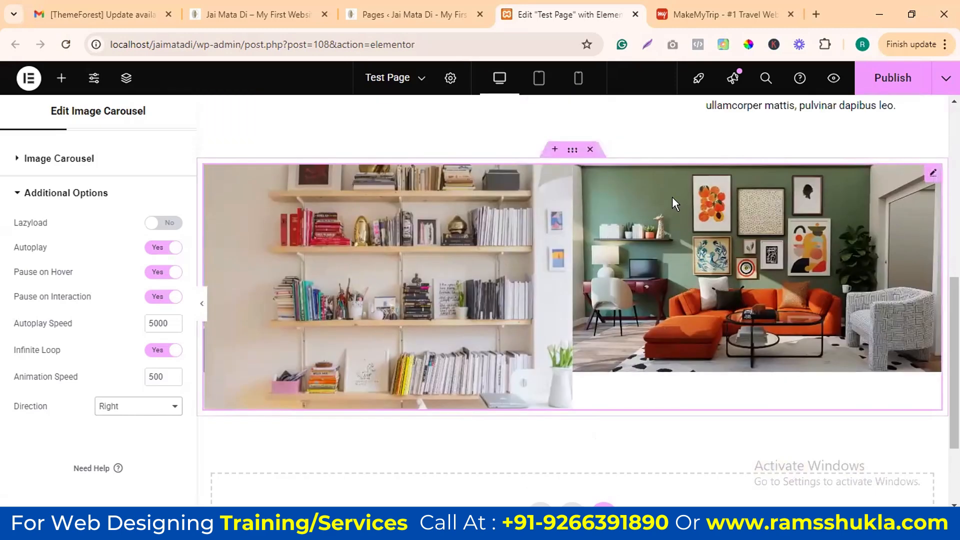
scroll(68, 230, "up", 1)
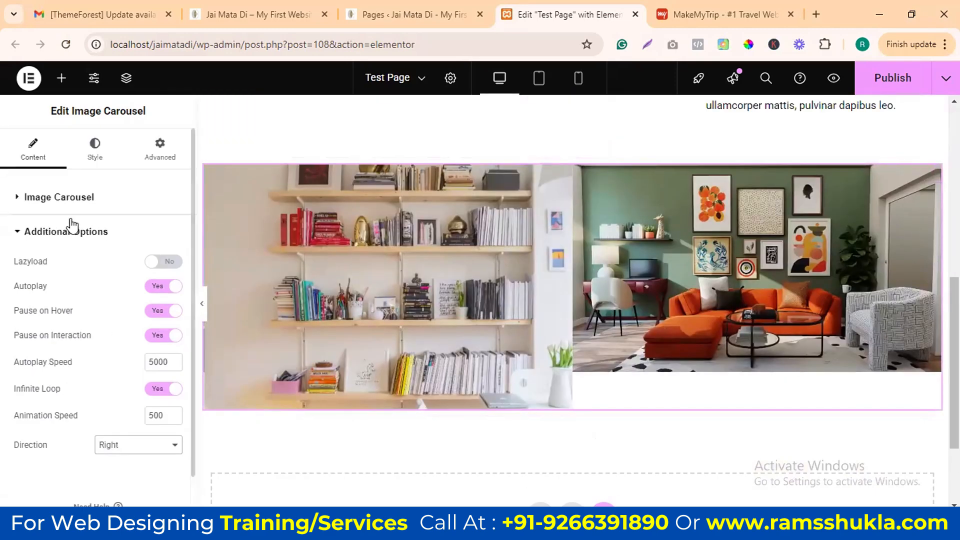
Step: Try the carousel images' vertical alignment as Center and End, and set it to Start
left_click(89, 153)
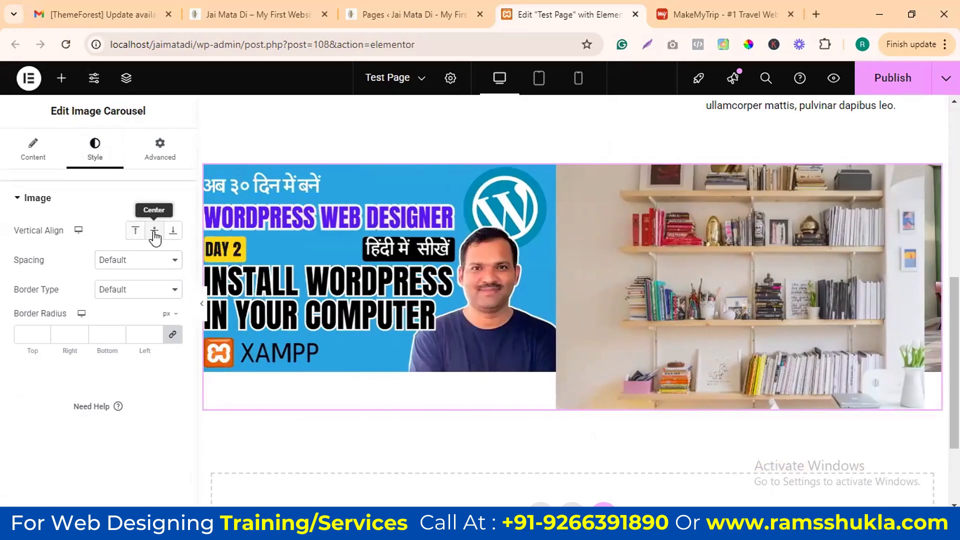
left_click(155, 235)
left_click(172, 231)
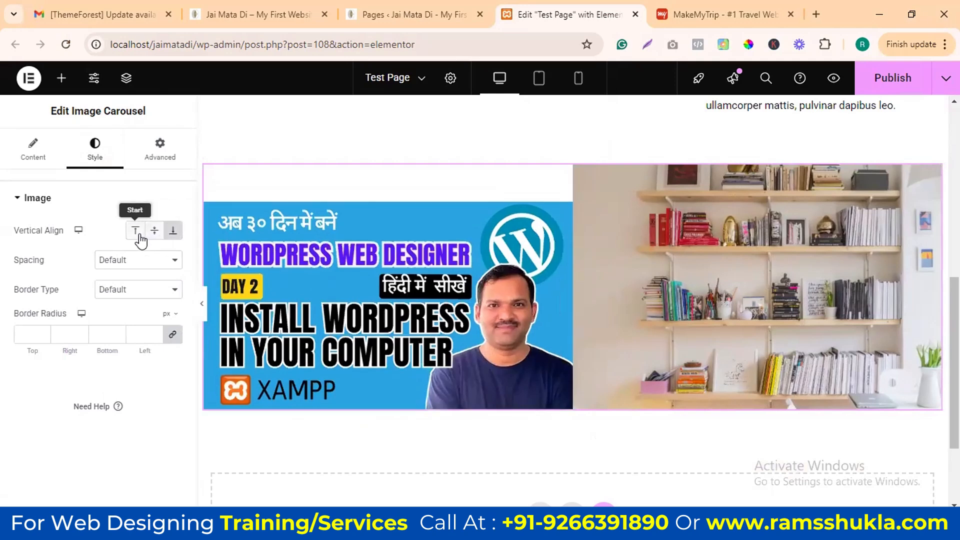
left_click(139, 234)
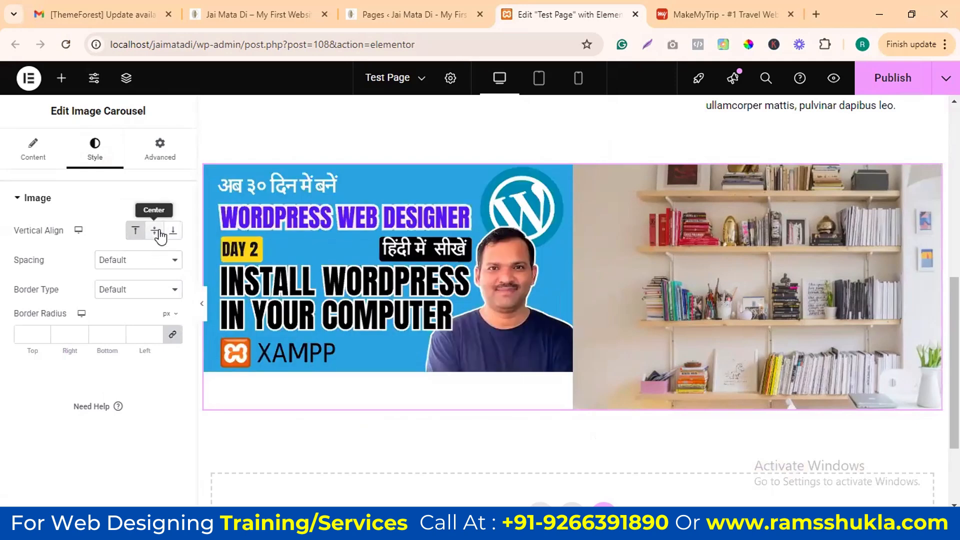
Step: Examine the carousel's image Spacing and Border Type options, keeping Default, and look through its advanced settings
left_click(137, 261)
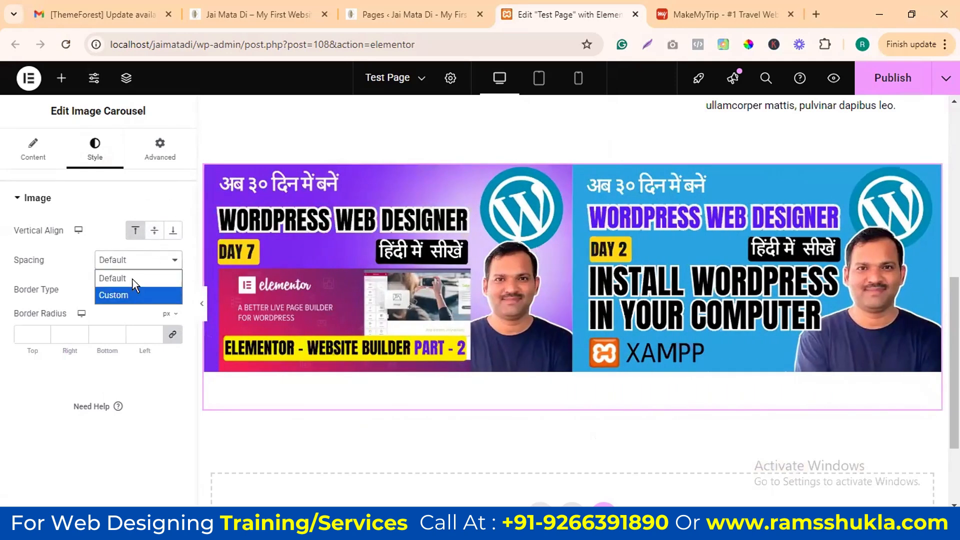
left_click(134, 279)
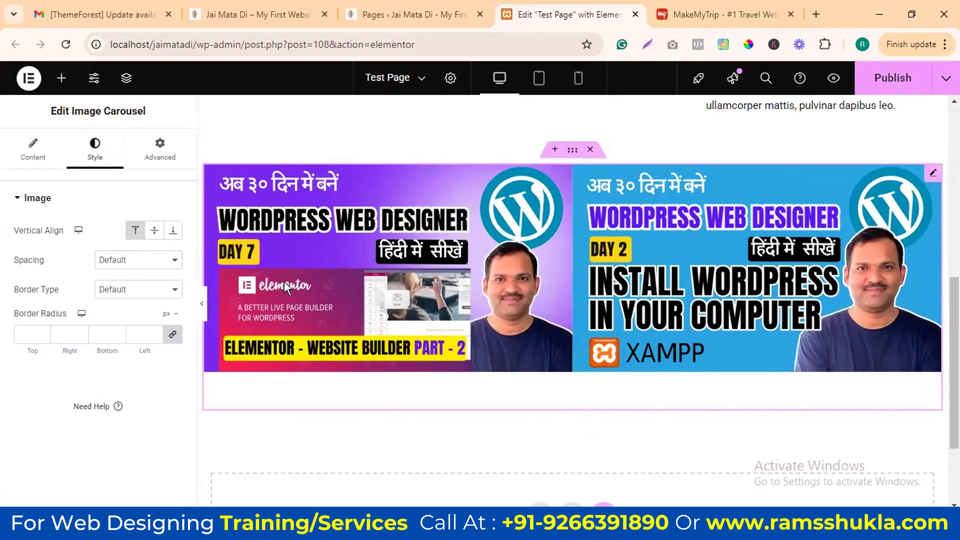
left_click(131, 290)
left_click(131, 290)
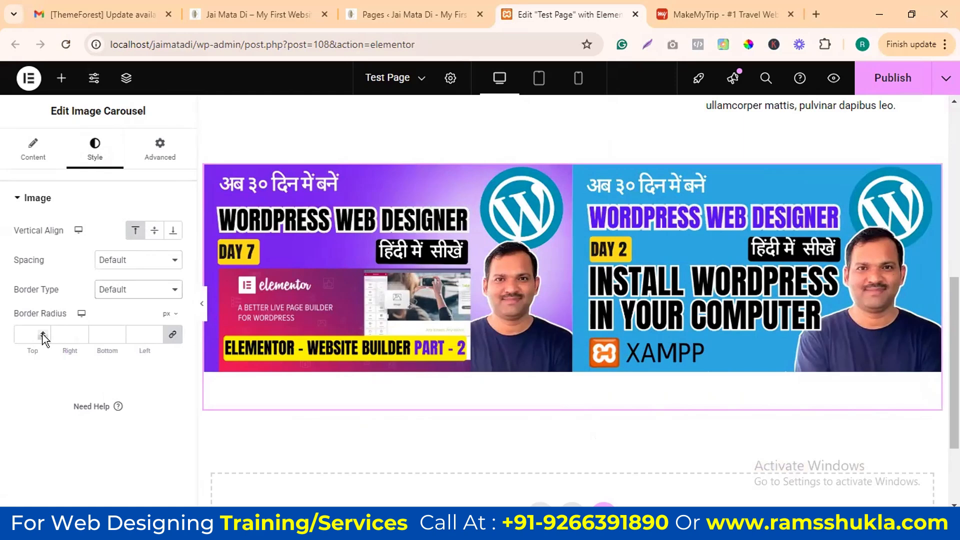
left_click(163, 161)
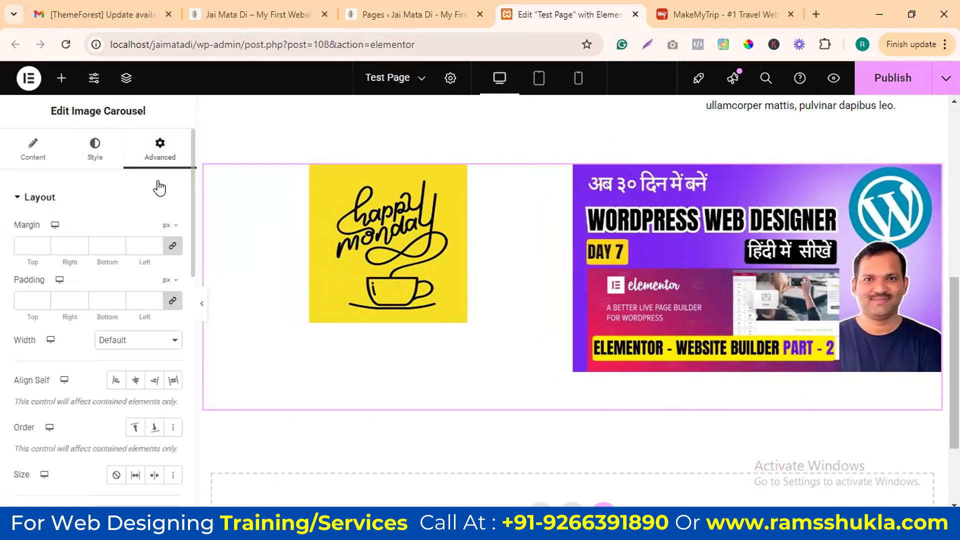
scroll(111, 278, "down", 4)
scroll(106, 325, "down", 8)
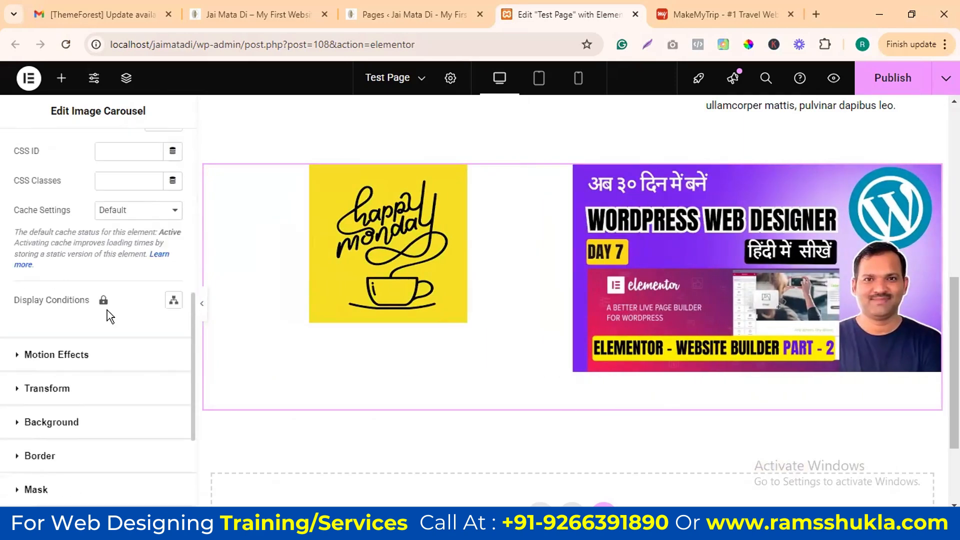
scroll(108, 370, "up", 10)
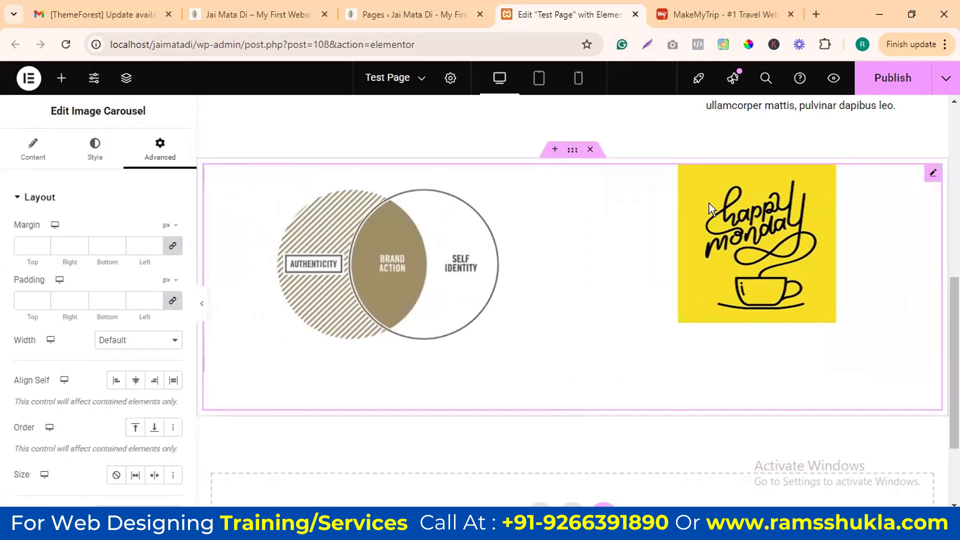
Step: Add a single-column Flexbox container below the carousel and nest another container inside it
scroll(575, 265, "up", 4)
scroll(603, 310, "down", 7)
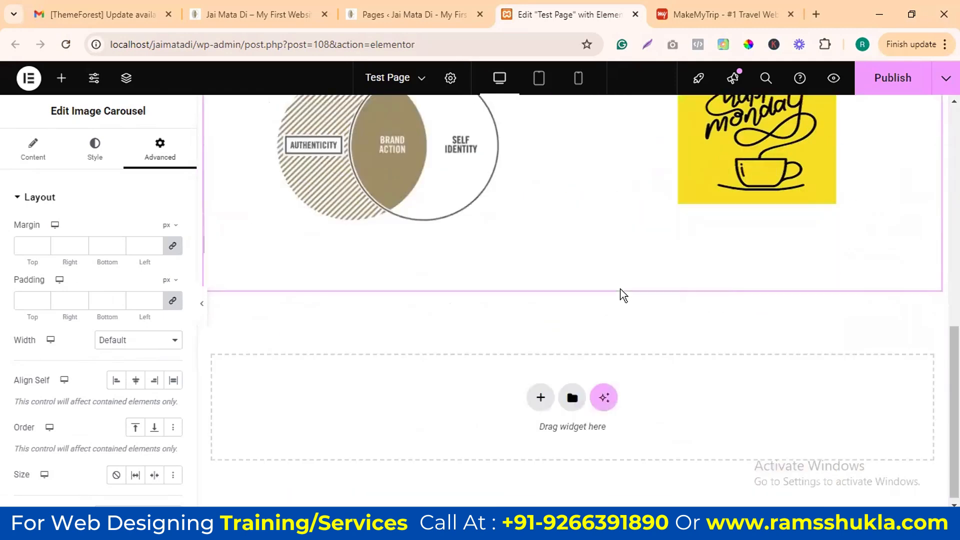
left_click(540, 393)
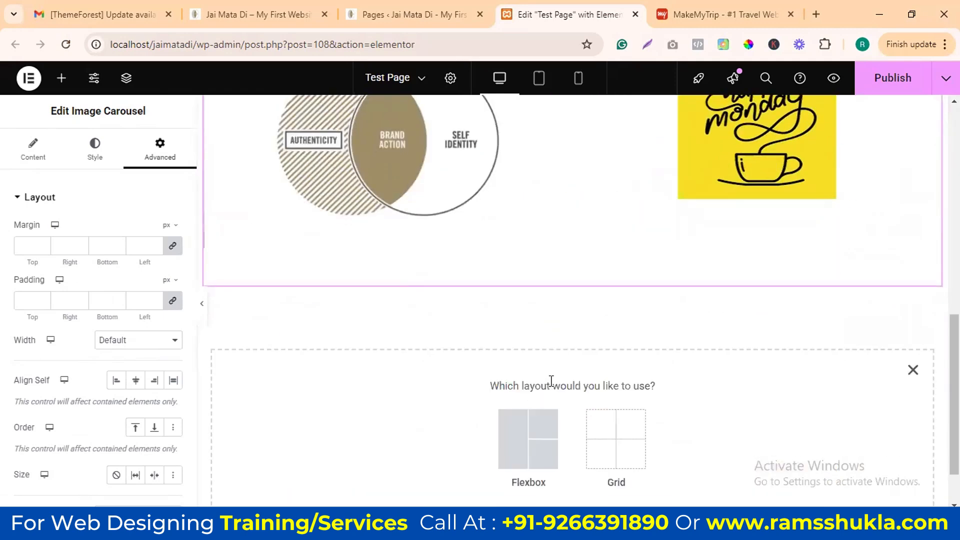
left_click(527, 436)
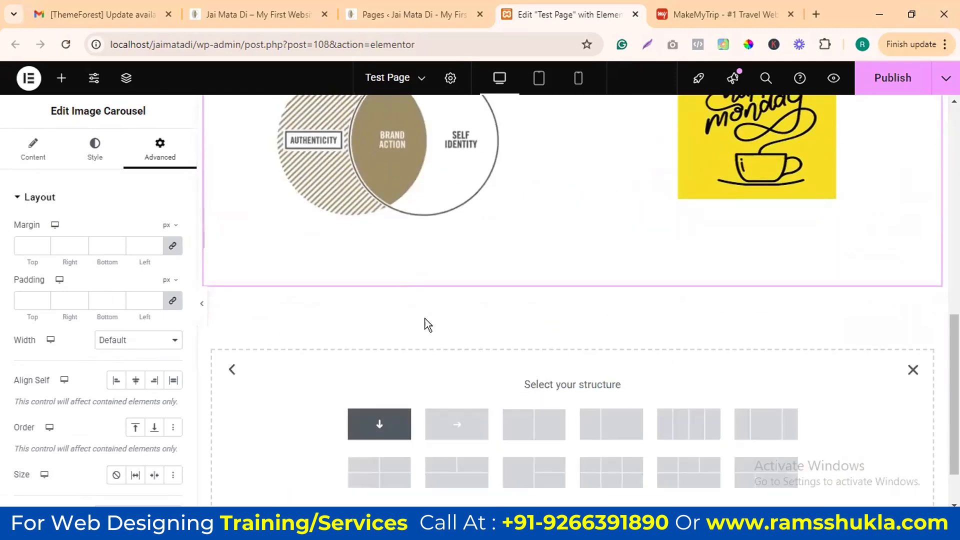
left_click(380, 424)
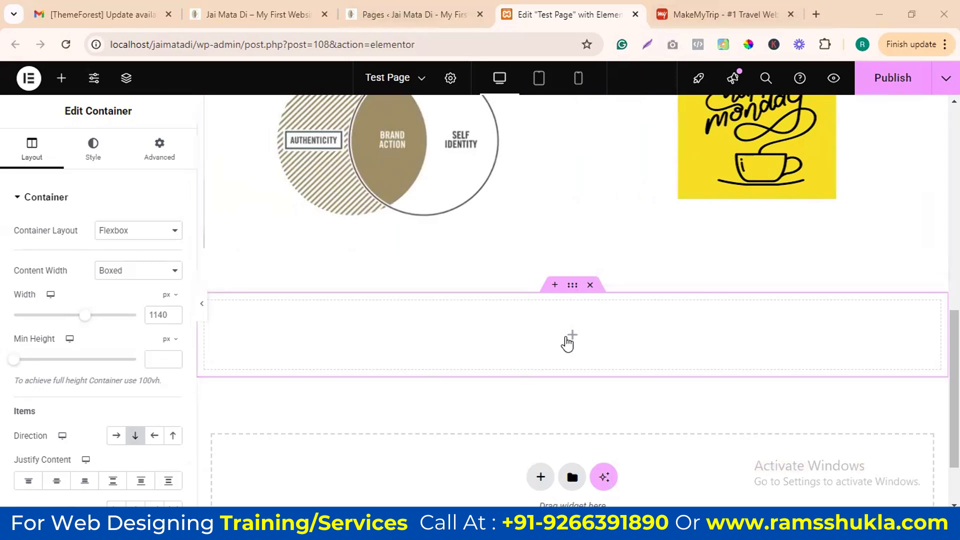
left_click(570, 336)
left_click_drag(51, 275, 476, 388)
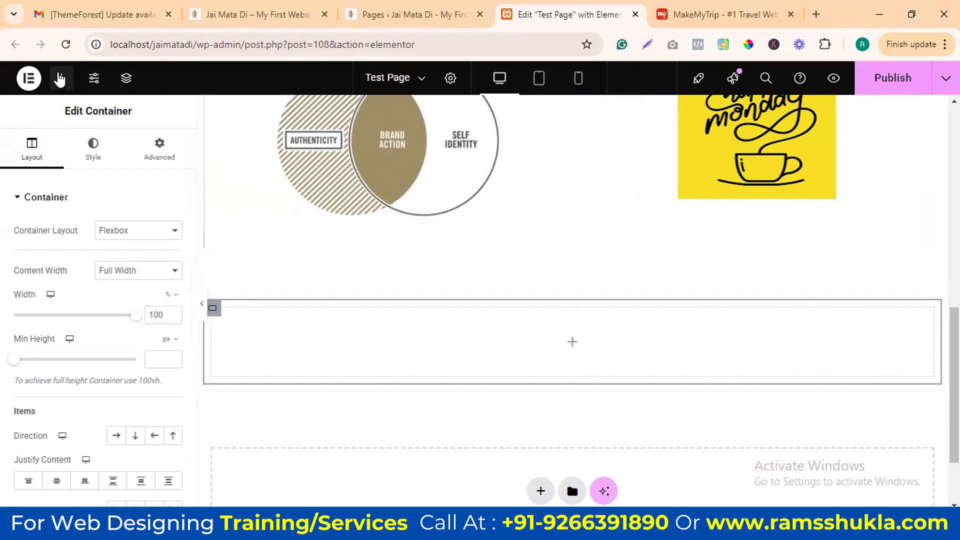
Step: Add a Basic Gallery widget from the General group to the nested container below the carousel
left_click(59, 79)
scroll(112, 283, "down", 5)
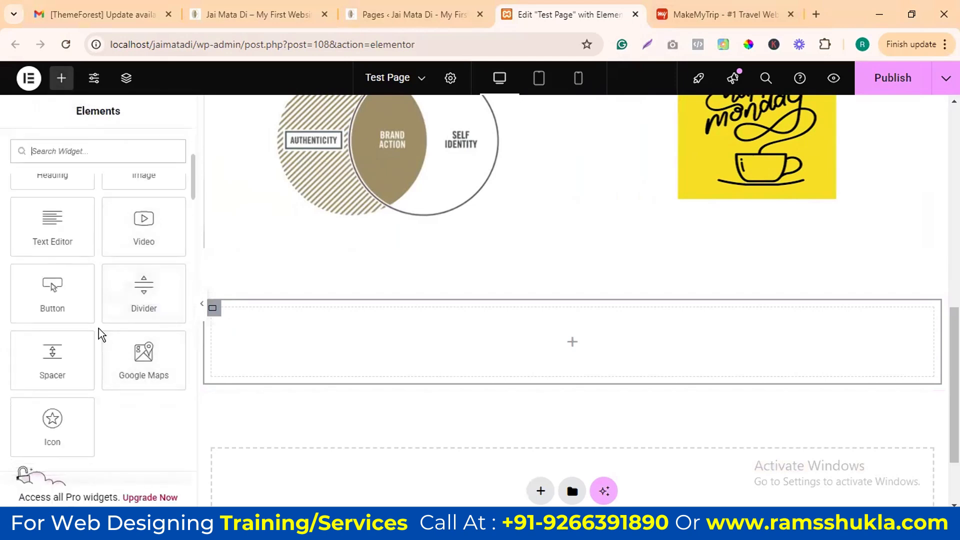
scroll(102, 334, "down", 15)
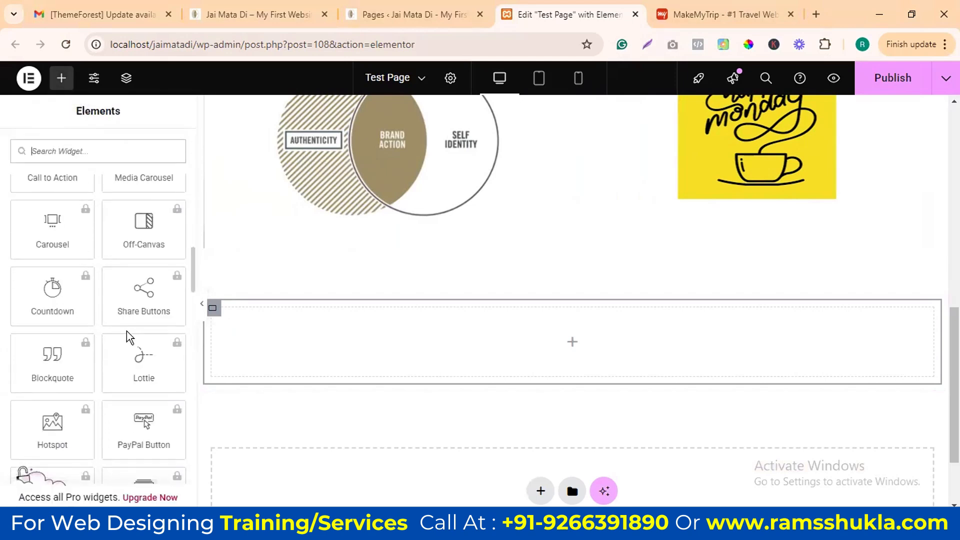
scroll(127, 337, "down", 15)
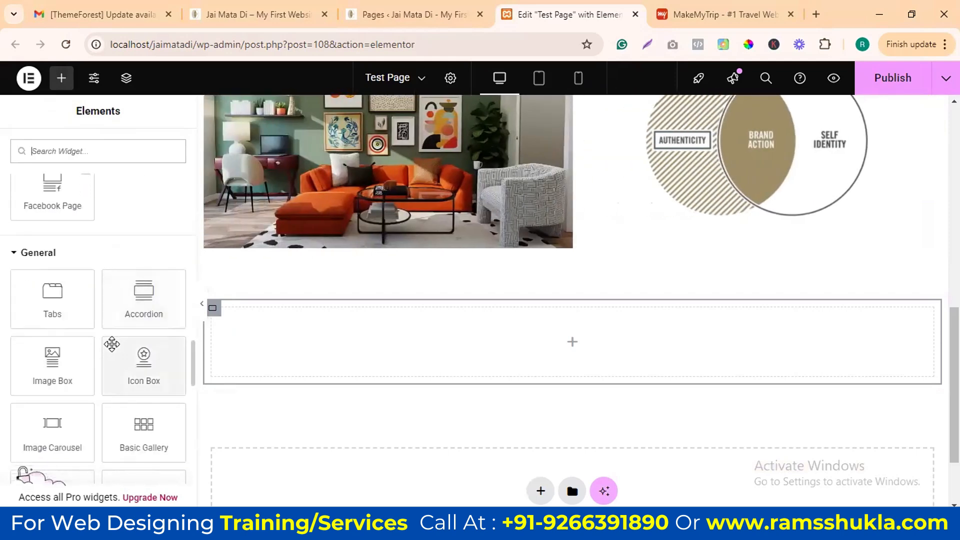
scroll(85, 372, "down", 1)
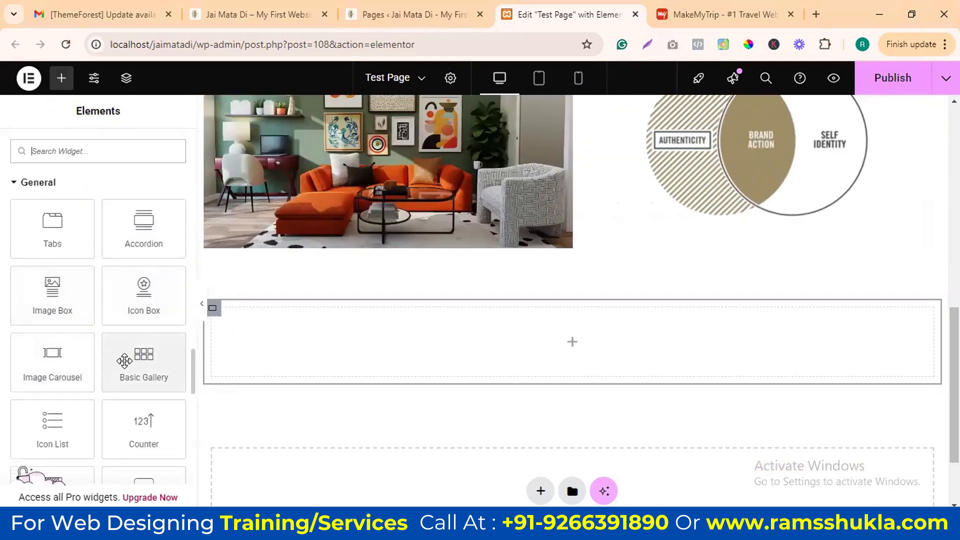
left_click_drag(124, 360, 500, 343)
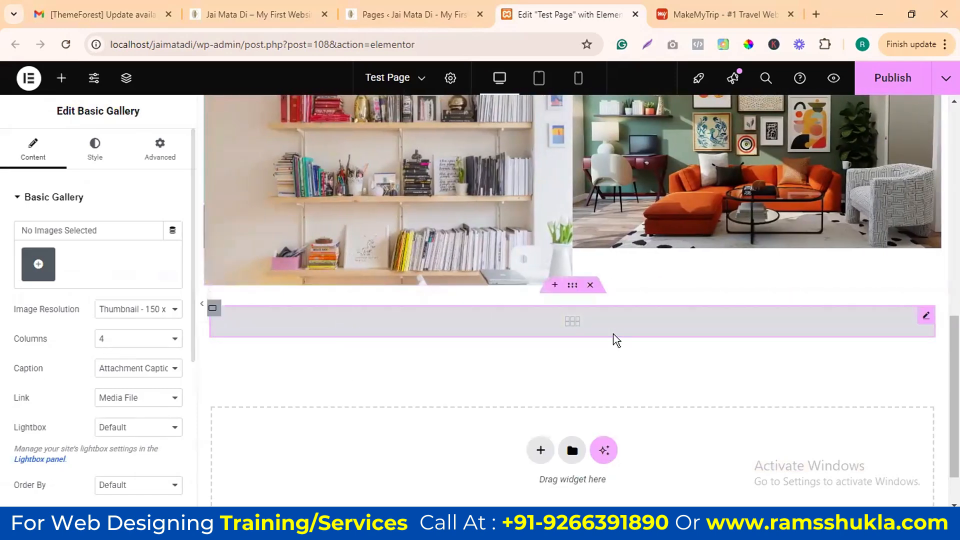
Step: Fill the Basic Gallery with all six images from the media library and insert the gallery
left_click(39, 265)
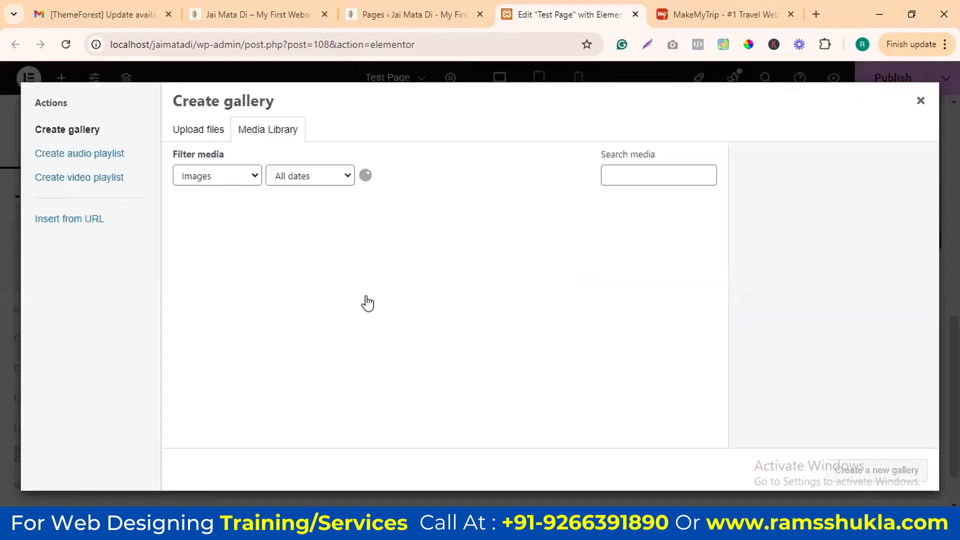
left_click(253, 260)
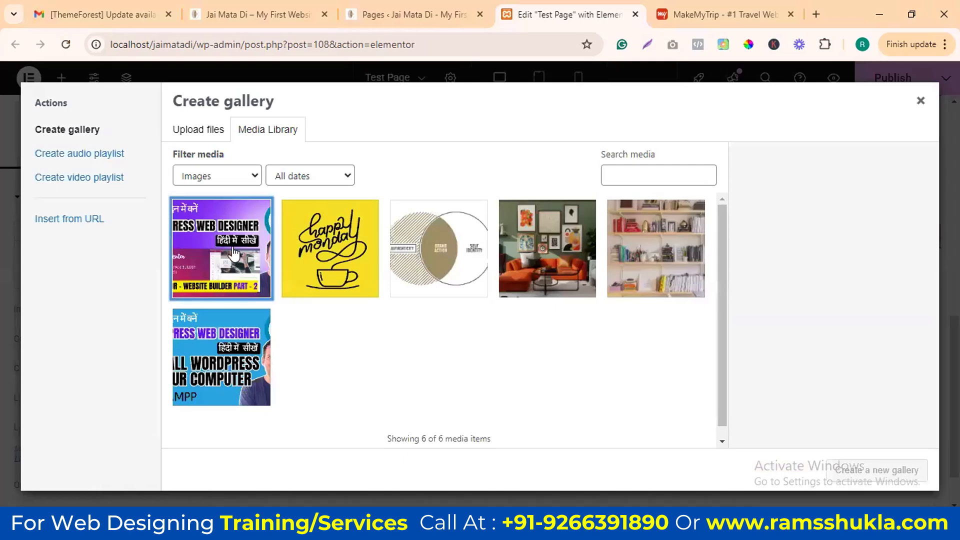
left_click(330, 250)
left_click(439, 248)
left_click(547, 249)
left_click(632, 244)
left_click(248, 375)
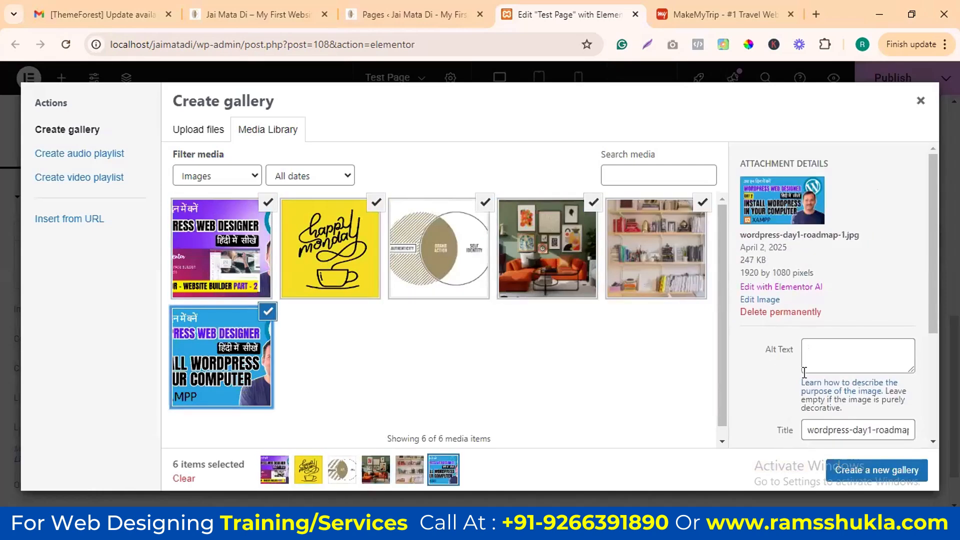
left_click(877, 470)
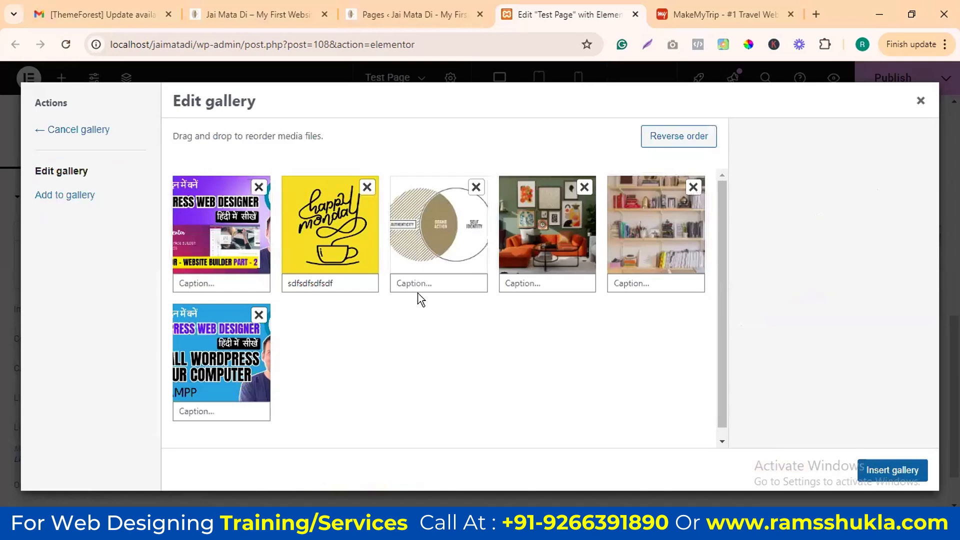
left_click(895, 469)
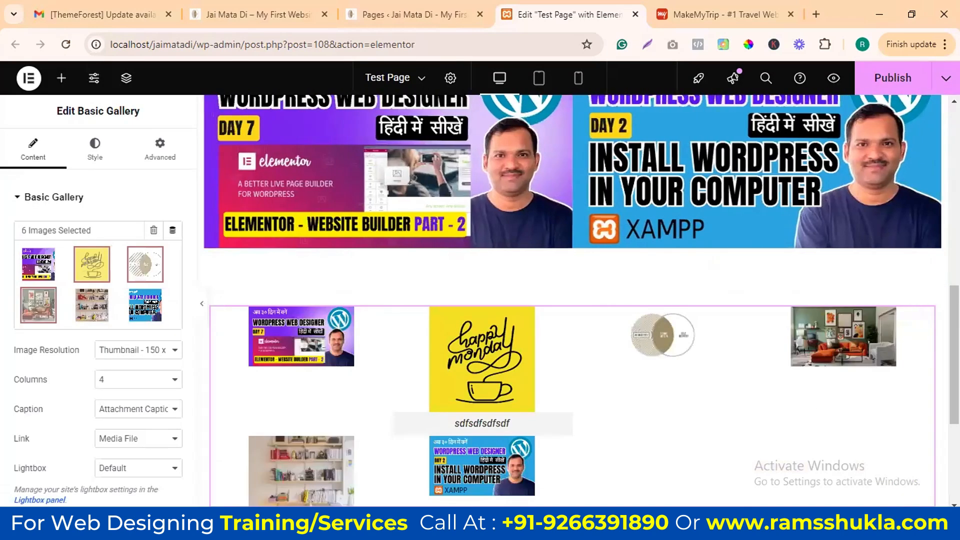
Step: Set the basic gallery's number of columns to 2
scroll(212, 352, "down", 1)
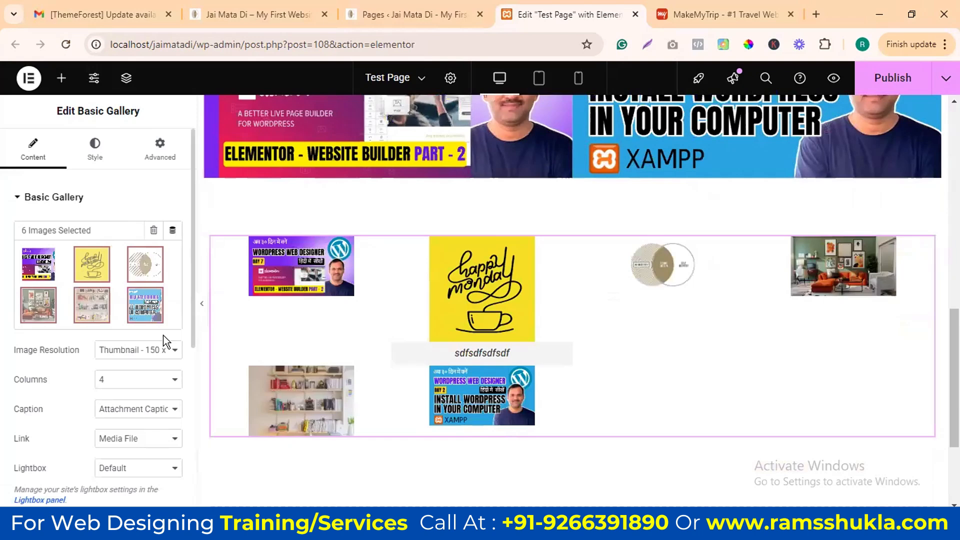
scroll(108, 328, "down", 1)
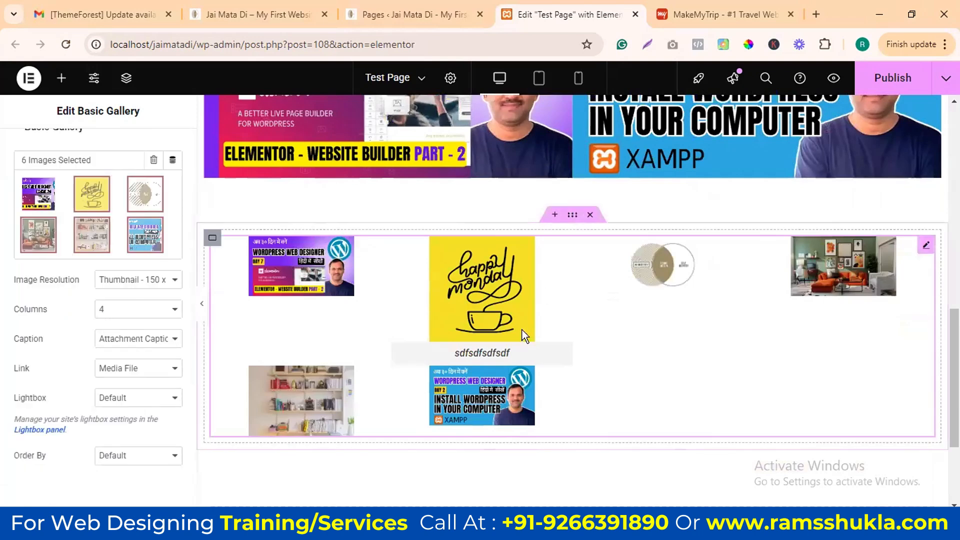
left_click(145, 311)
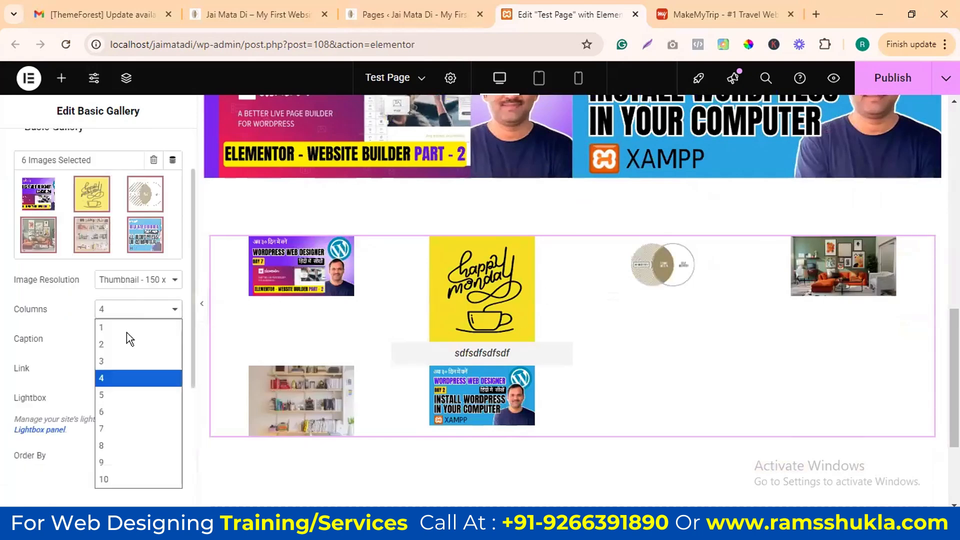
left_click(152, 345)
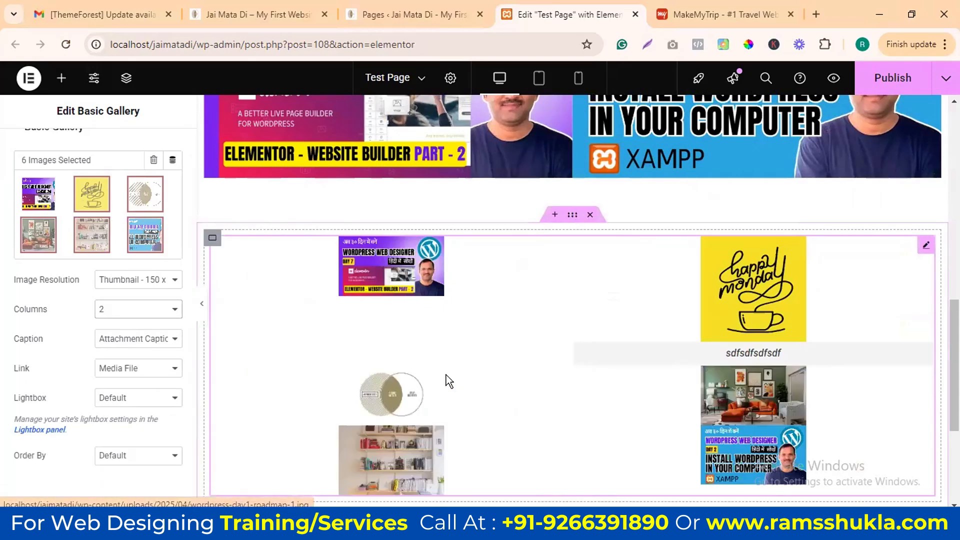
Step: Set the basic gallery's image resolution to Large - 1024 x 1024 and check the enlarged images
left_click(133, 280)
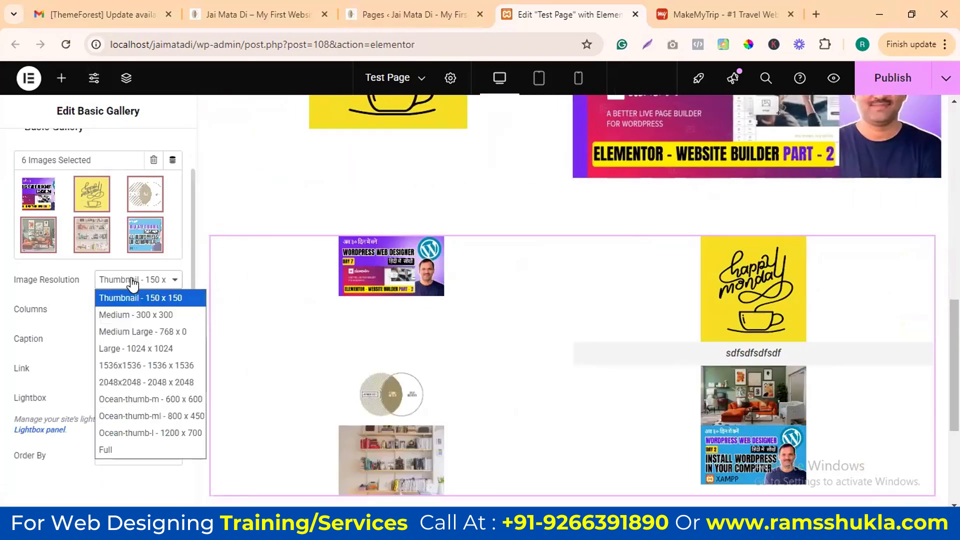
left_click(146, 347)
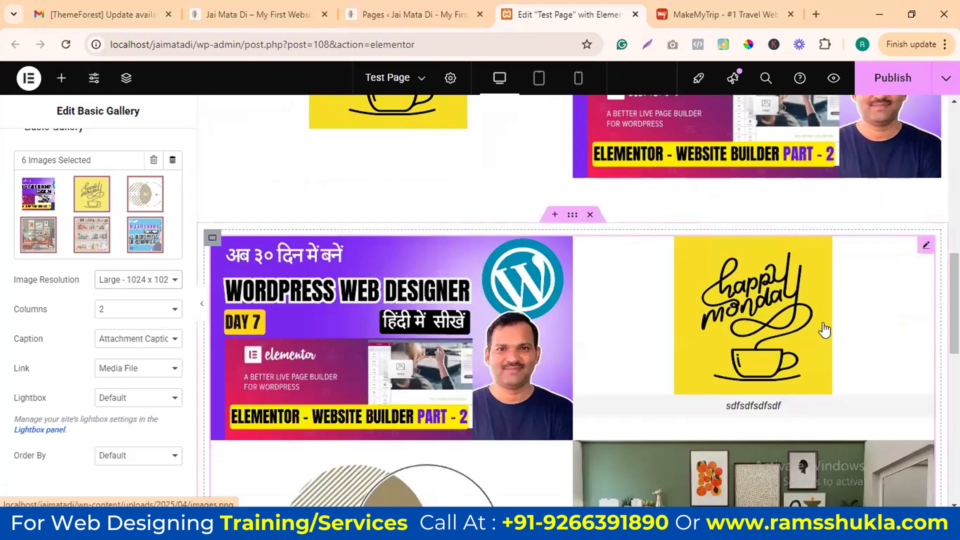
scroll(671, 219, "down", 7)
scroll(671, 218, "down", 3)
scroll(671, 218, "up", 3)
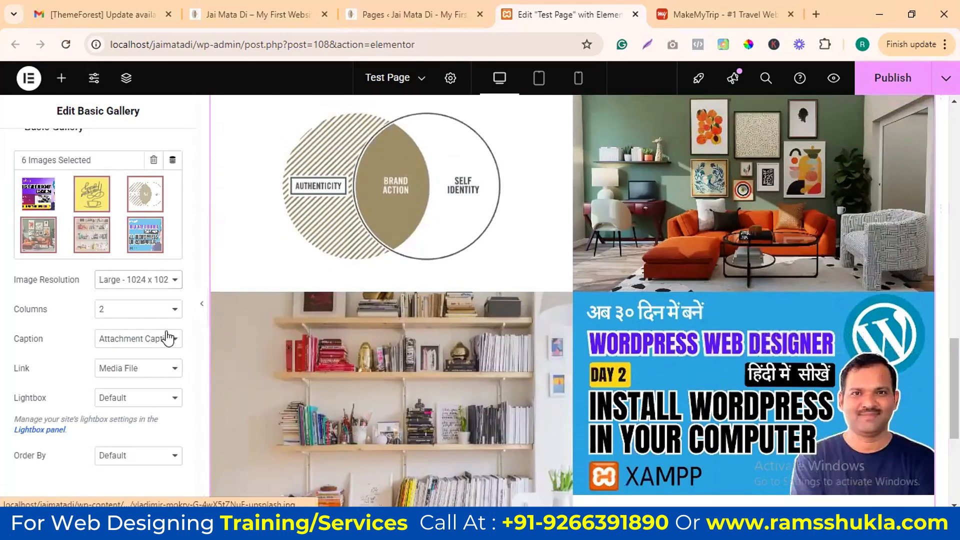
scroll(725, 212, "up", 4)
scroll(725, 213, "up", 1)
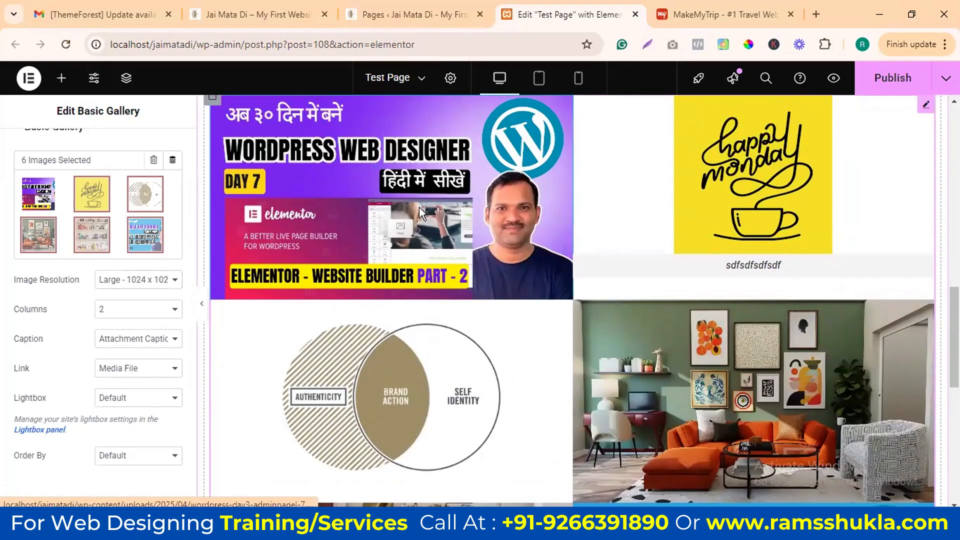
Step: Open the first gallery image in the lightbox, browse through the following images and close it
left_click(419, 207)
left_click(891, 303)
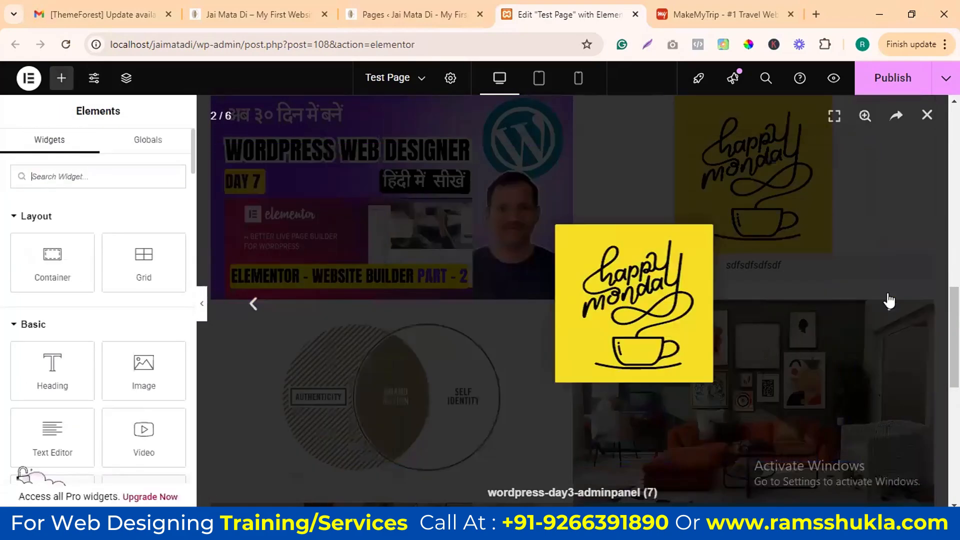
left_click(891, 304)
left_click(891, 304)
left_click(927, 115)
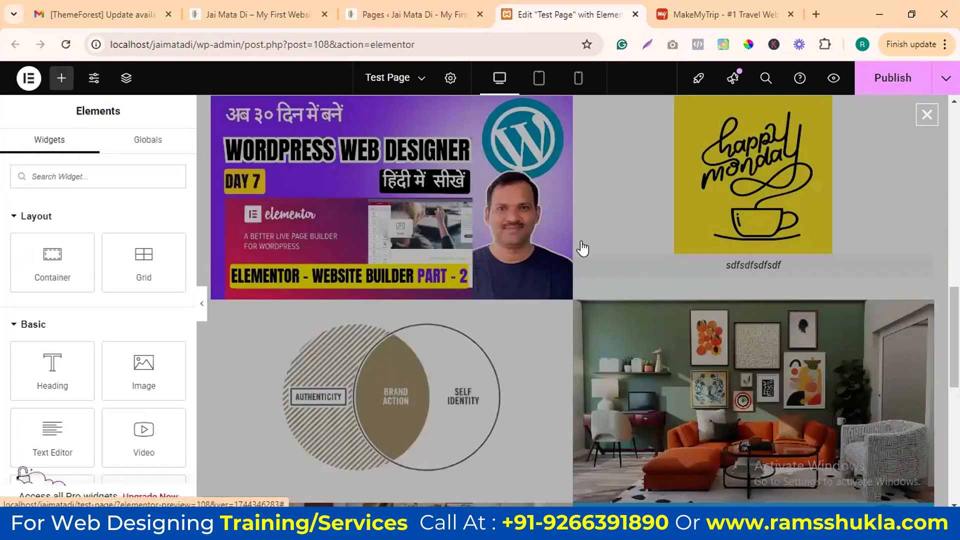
scroll(618, 252, "down", 2)
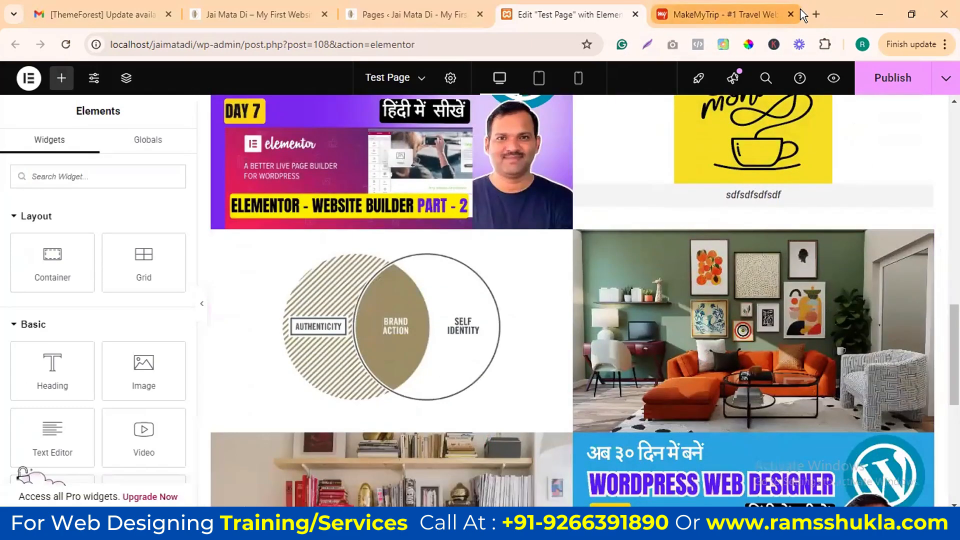
Step: Switch to the MakeMyTrip browser tab, load sinogroupuae.com and look through its Image Gallery page
left_click(758, 14)
left_click(435, 44)
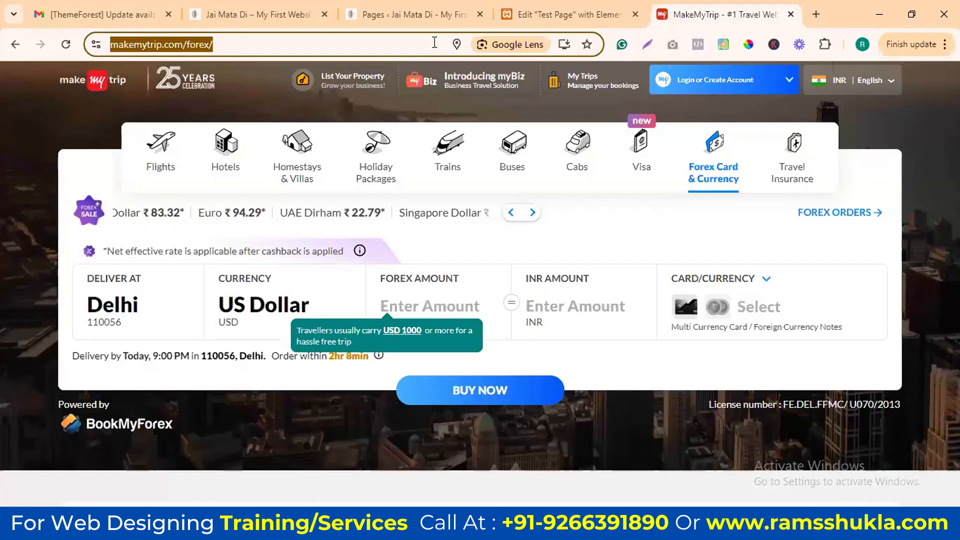
type("sinogroupuae.com")
key("Return")
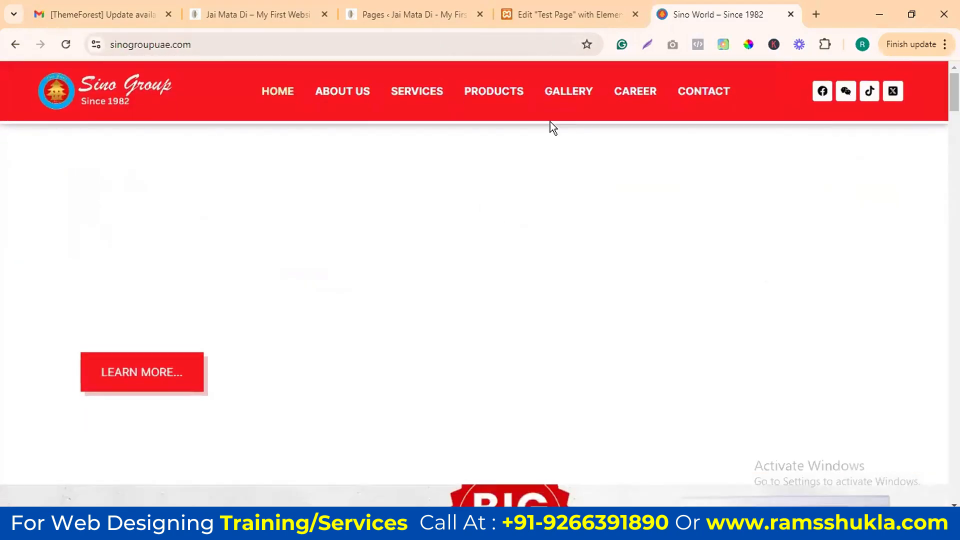
mouse_move(579, 95)
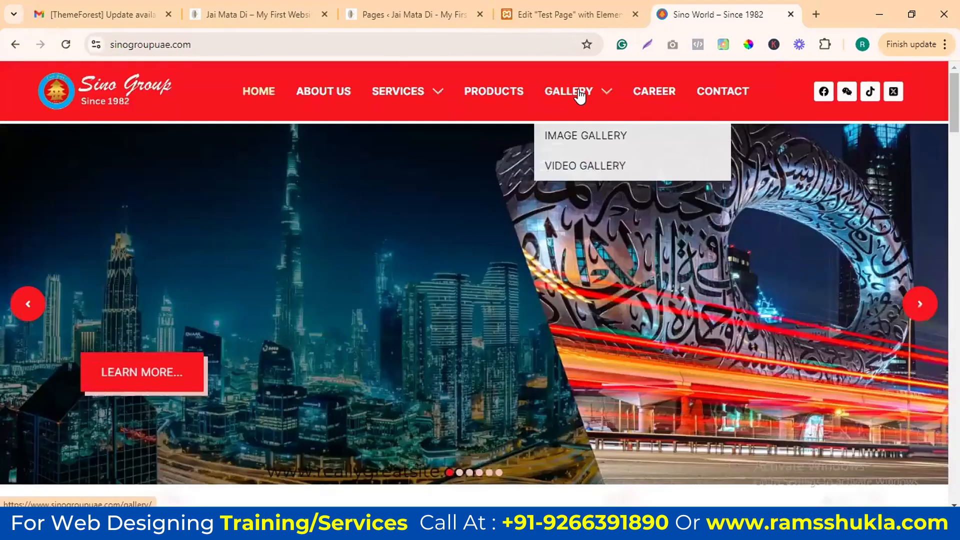
left_click(589, 140)
scroll(627, 268, "down", 5)
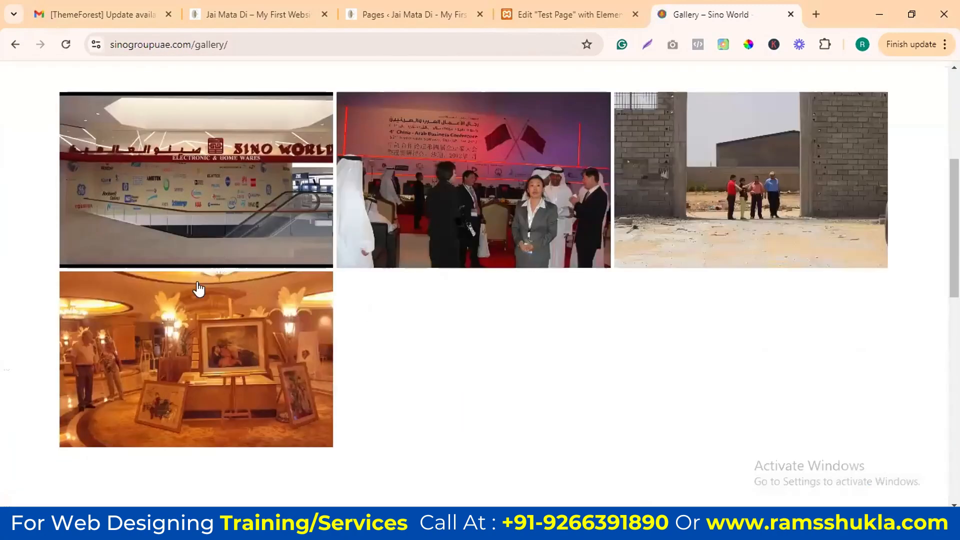
scroll(566, 241, "down", 5)
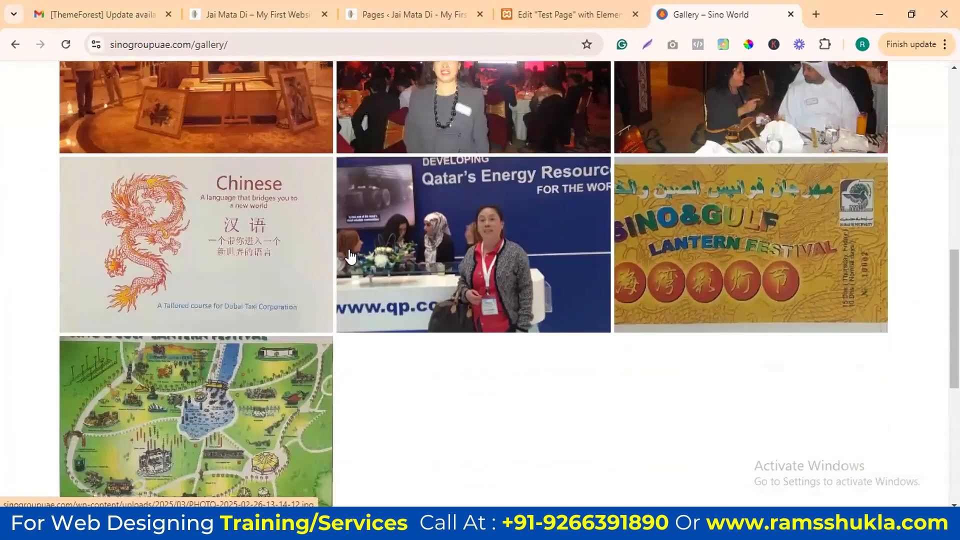
Step: Open the Sino World storefront image in the site's lightbox, browse the following photos and close it
scroll(231, 159, "up", 4)
left_click(235, 159)
left_click(876, 284)
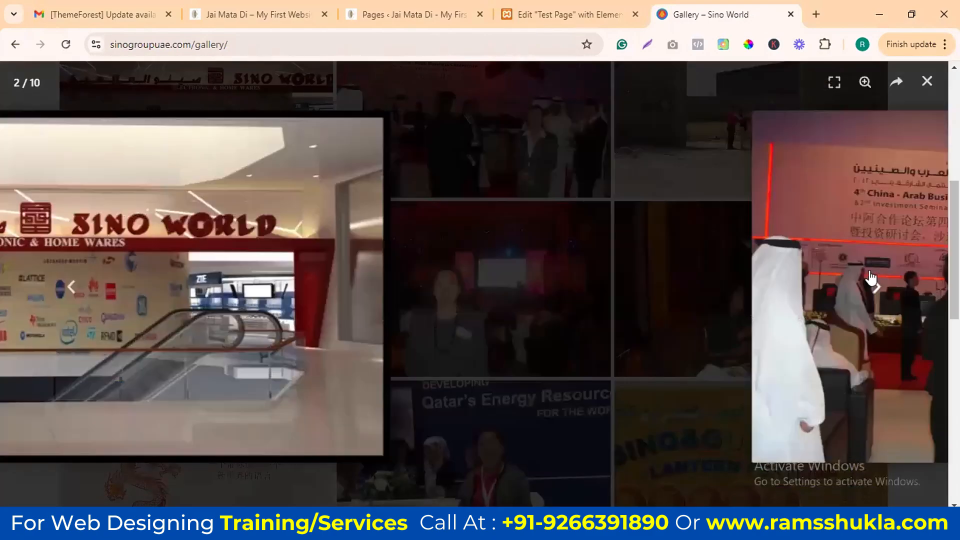
left_click(875, 284)
left_click(927, 83)
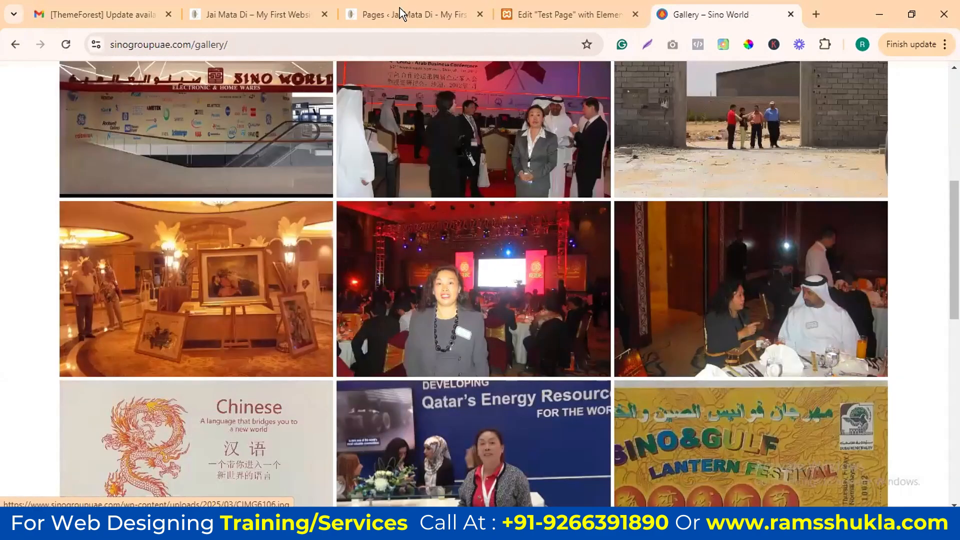
Step: Return to the Test Page editor tab and reopen the Basic Gallery widget's content settings
left_click(404, 14)
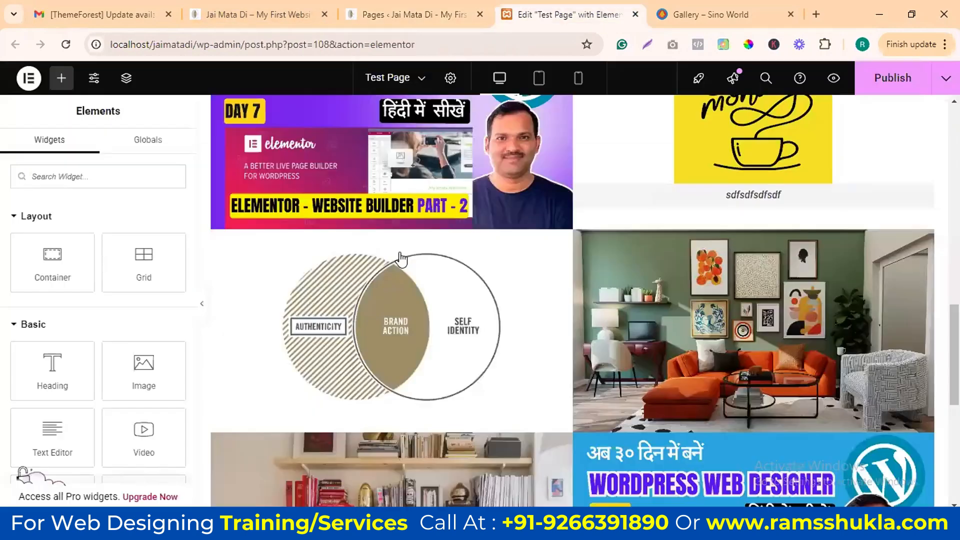
left_click(542, 10)
scroll(665, 290, "up", 10)
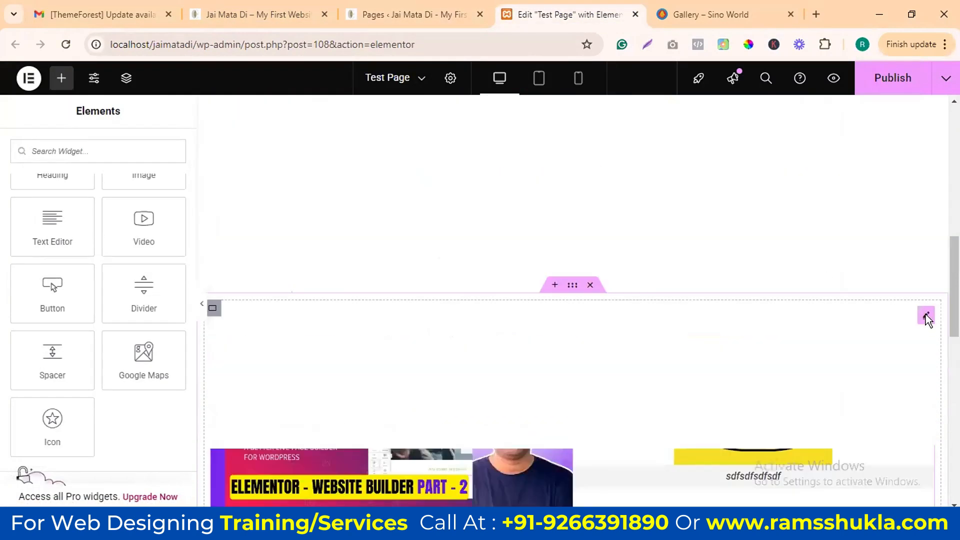
left_click(927, 316)
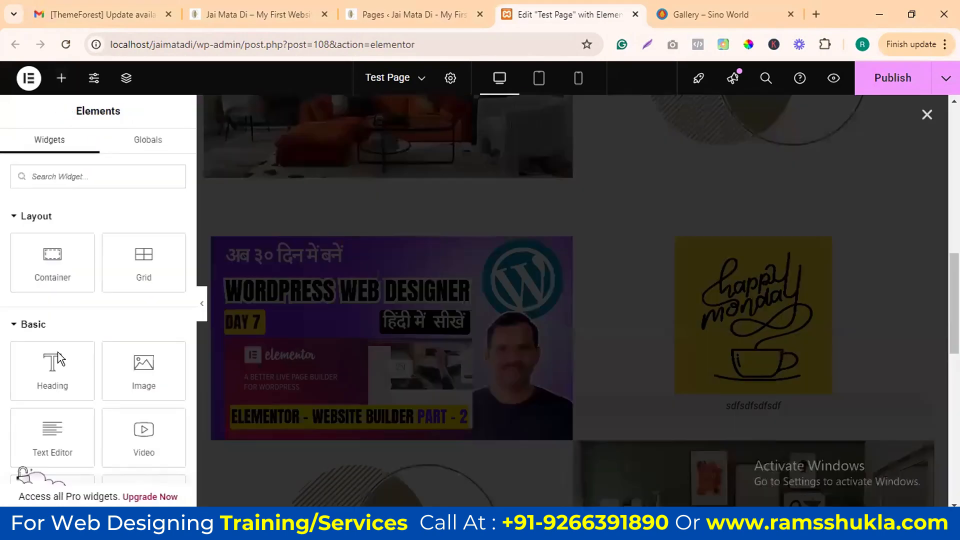
left_click(720, 327)
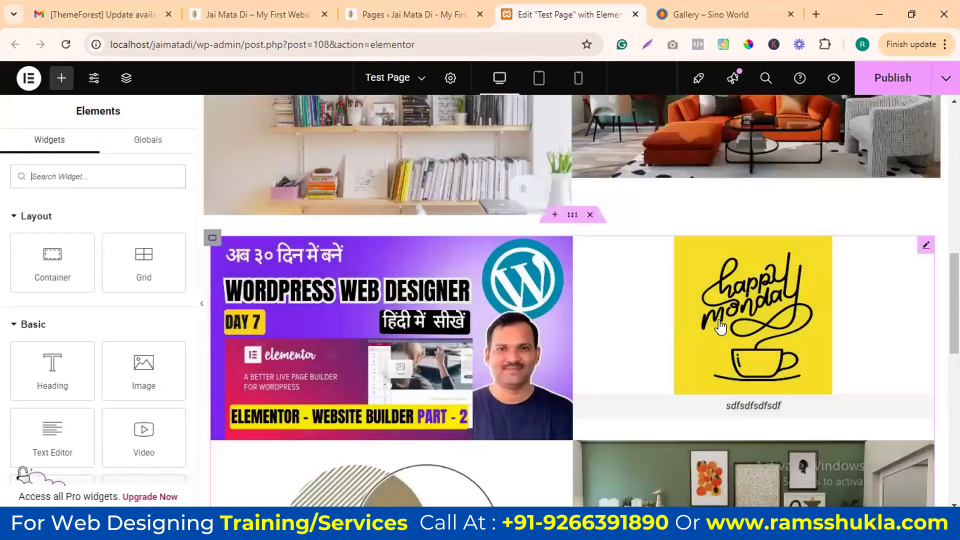
left_click(927, 246)
scroll(69, 361, "down", 3)
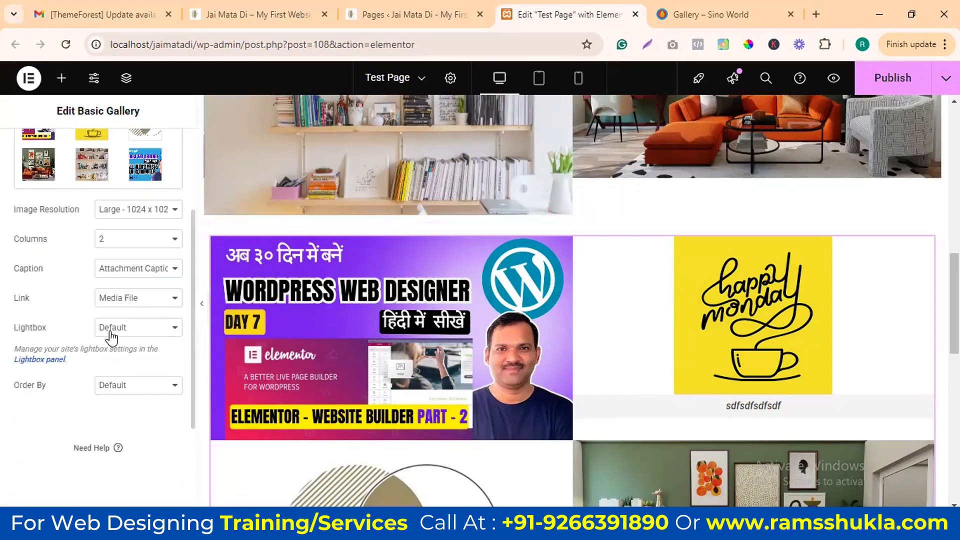
Step: Set the basic gallery to 3 columns and its Caption option to None
left_click(125, 241)
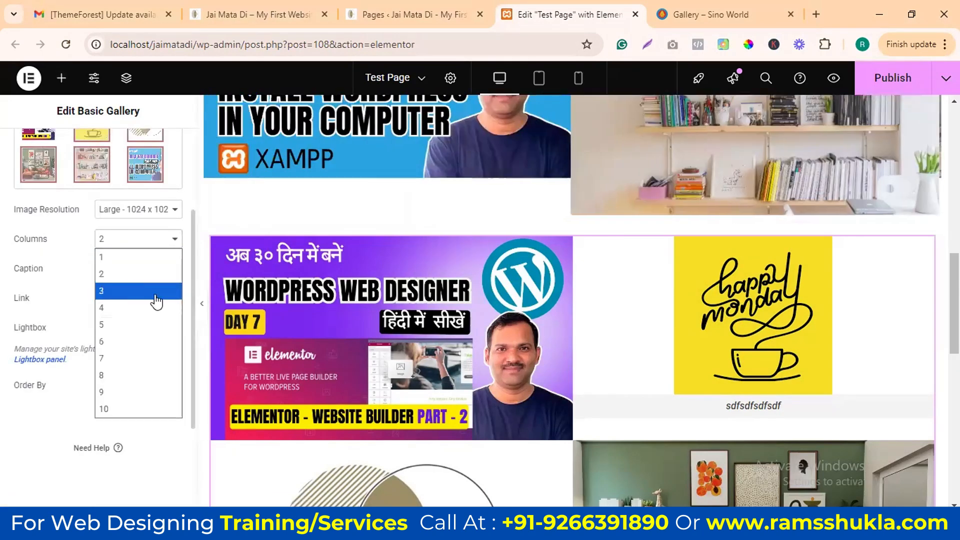
left_click(156, 301)
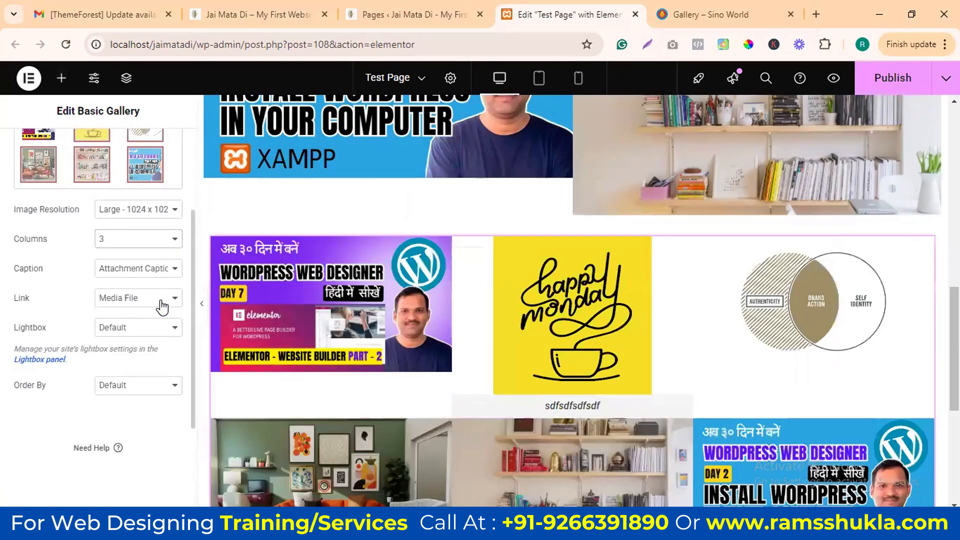
scroll(444, 329, "down", 3)
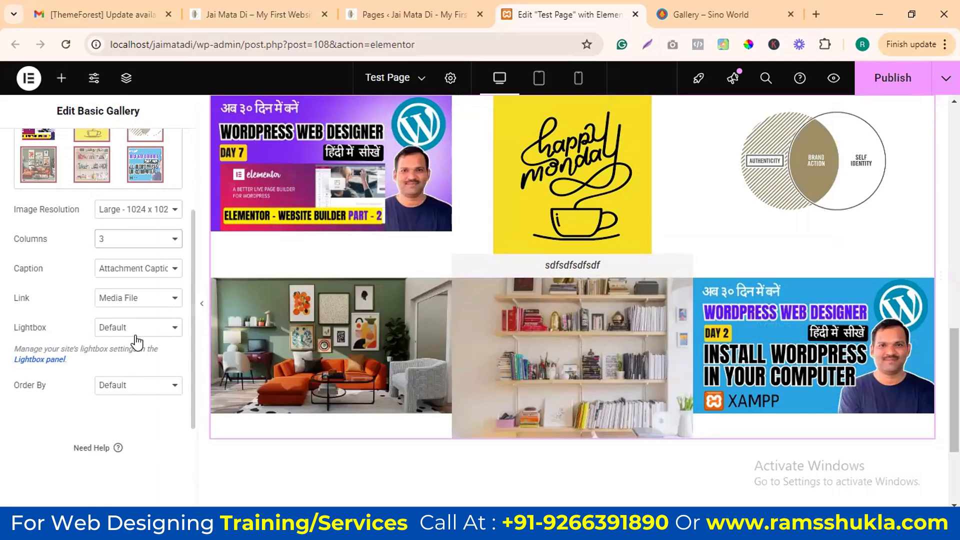
left_click(129, 273)
left_click(128, 286)
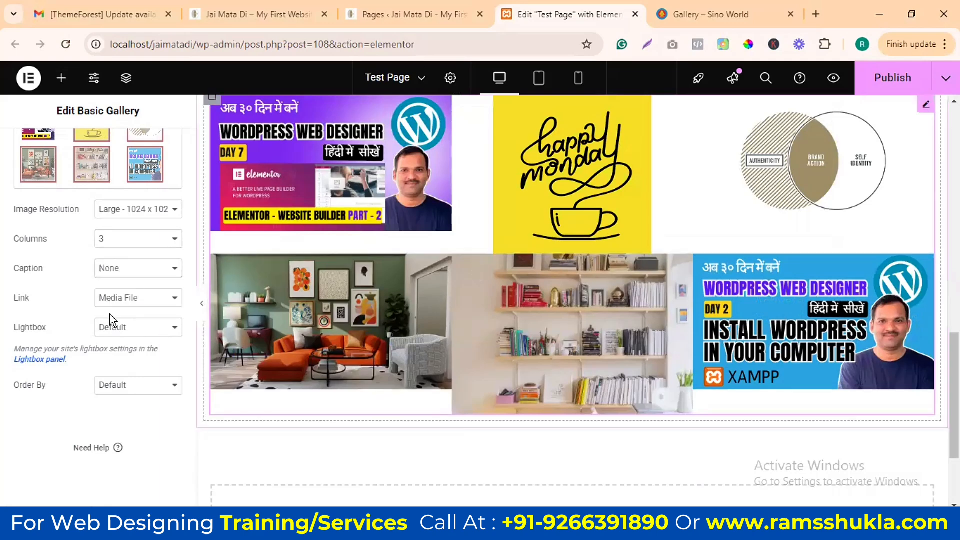
Step: Examine the gallery's Link options, reselect Media File, and change the link to Attachment Page
left_click(137, 303)
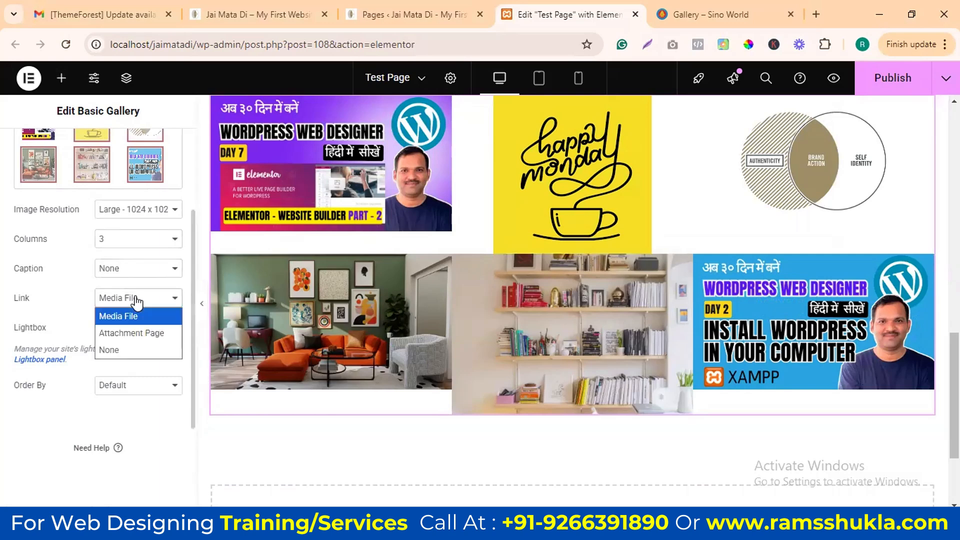
left_click(132, 316)
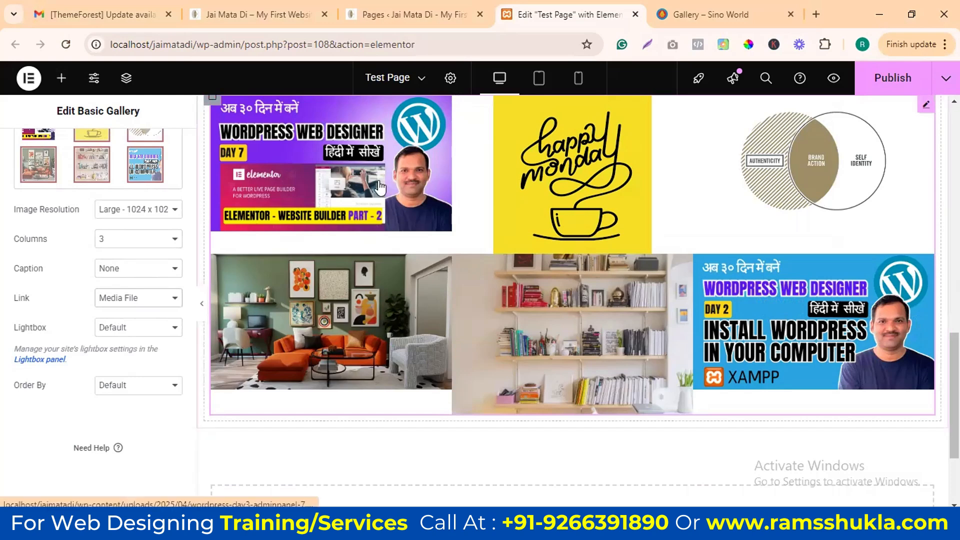
left_click(146, 301)
left_click(141, 333)
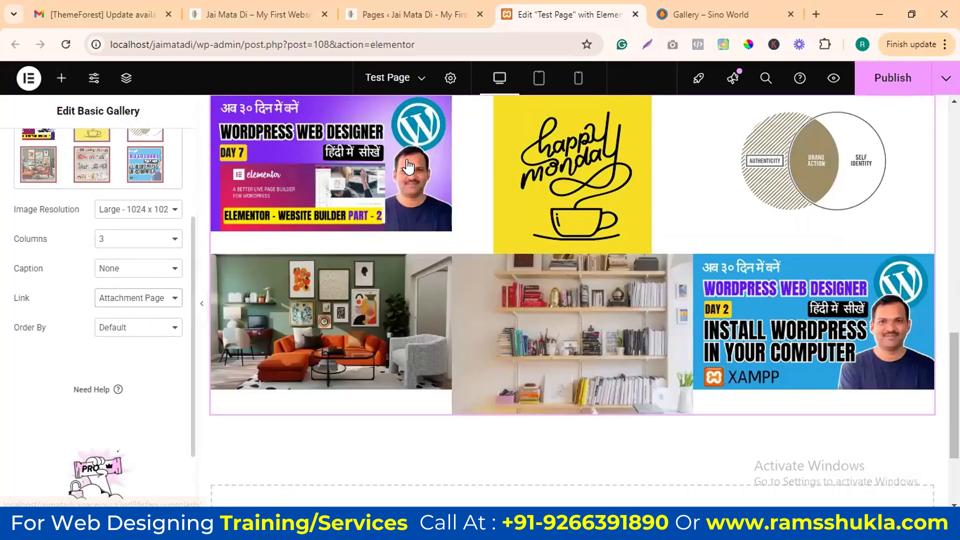
Step: Set the basic gallery's link to Media File and review the Lightbox options, keeping Default
left_click(161, 299)
left_click(127, 318)
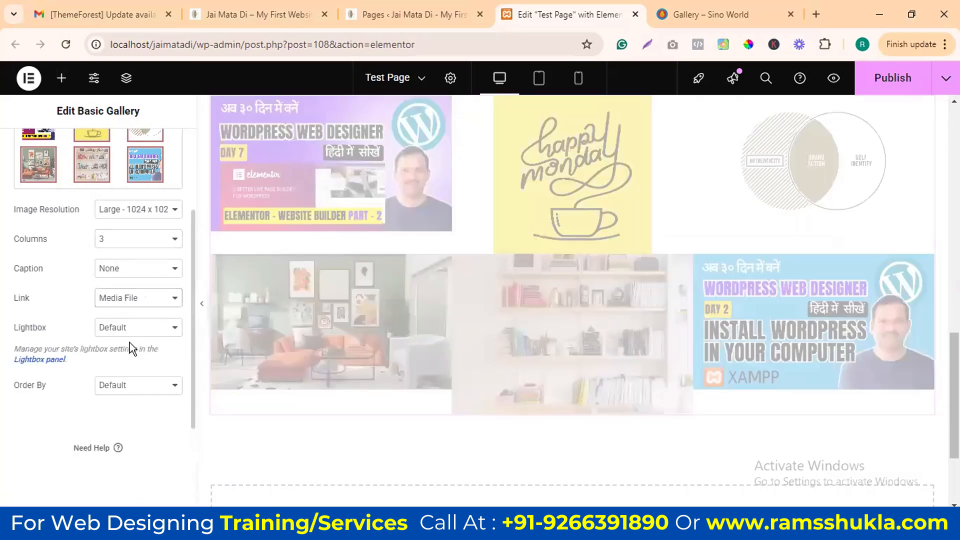
left_click(143, 330)
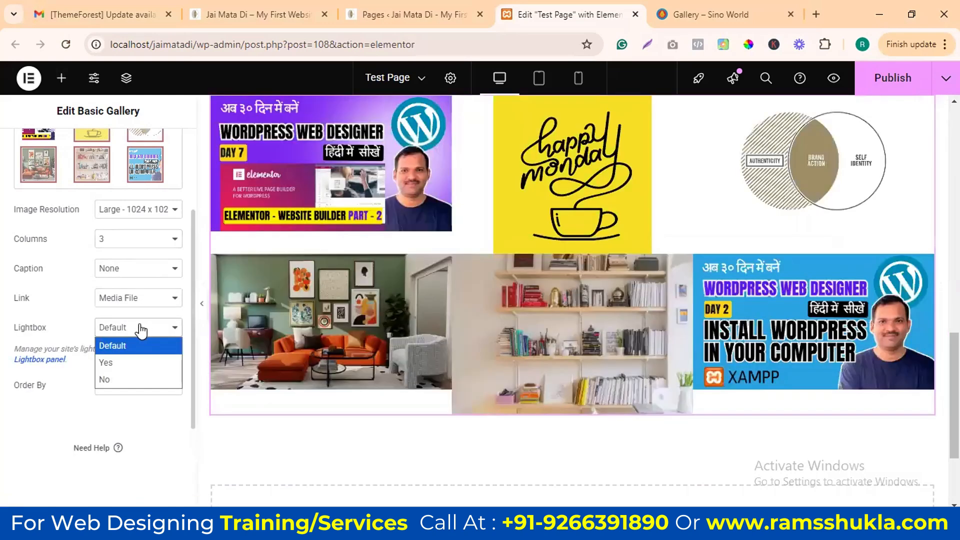
left_click(142, 330)
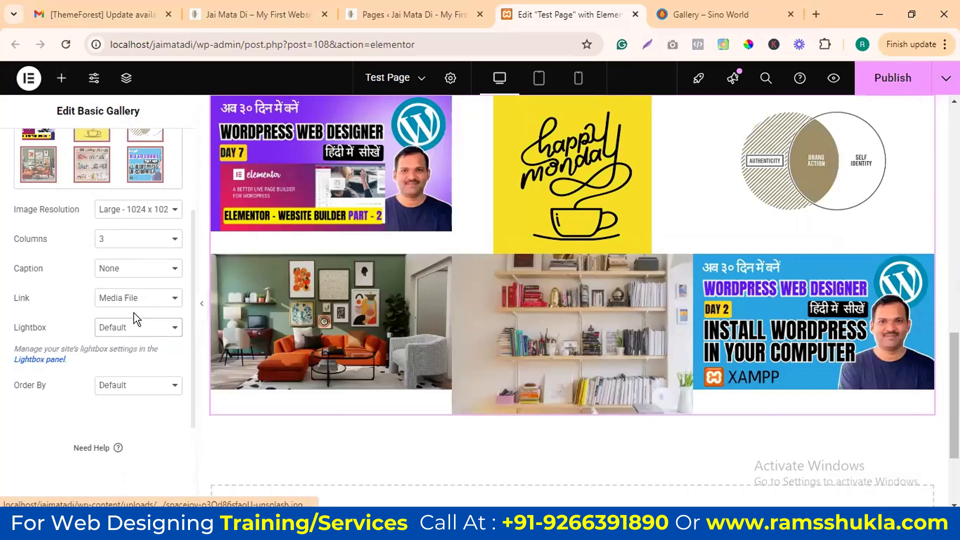
scroll(202, 378, "down", 1)
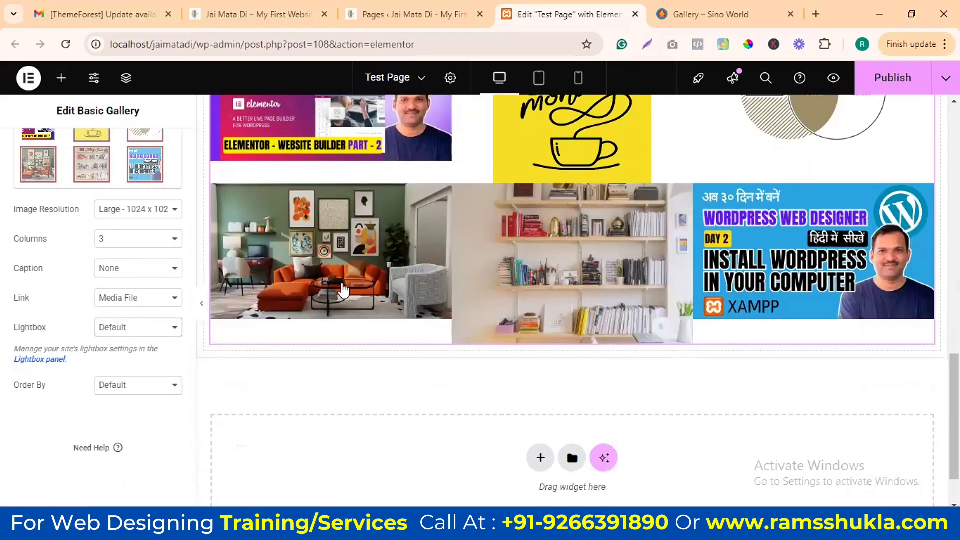
Step: Try the Random order for the gallery images and restore the Default order
left_click(135, 389)
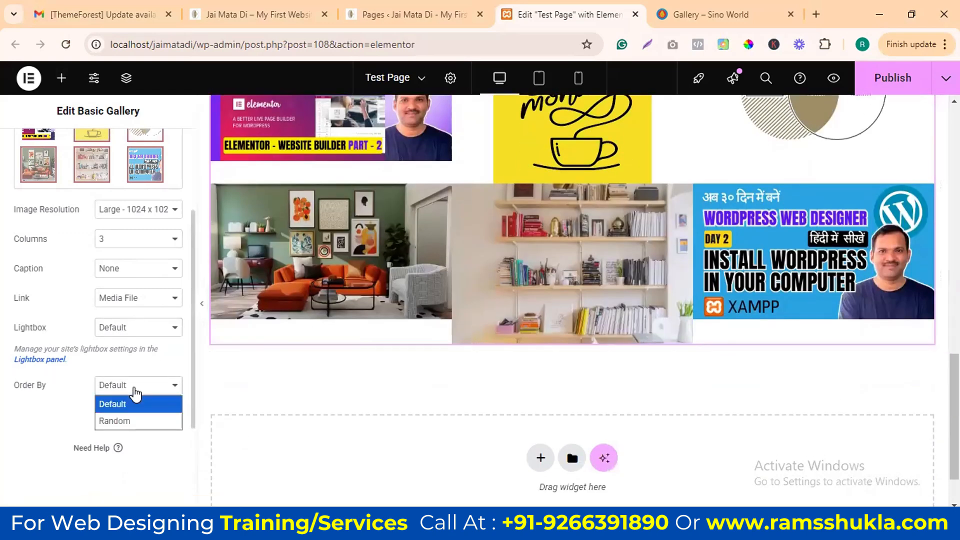
left_click(137, 421)
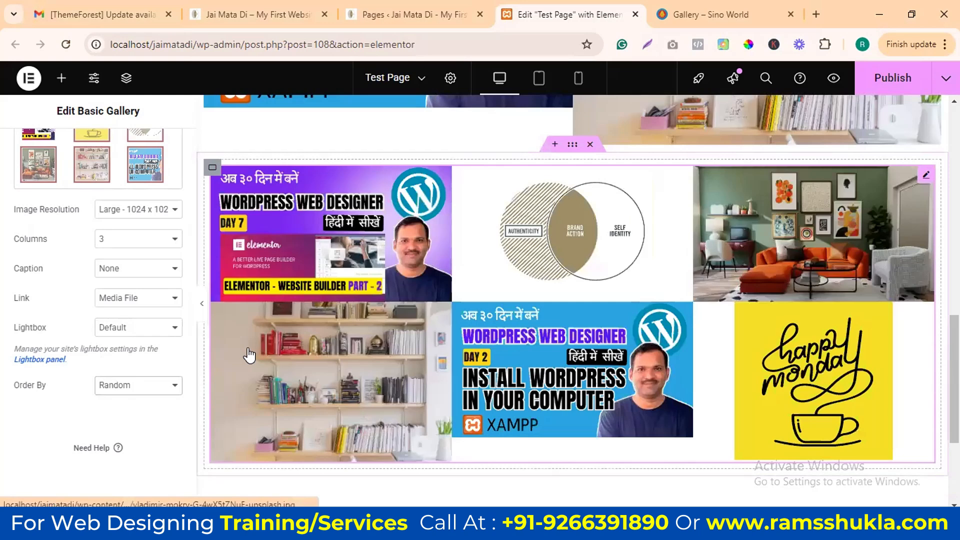
left_click(159, 386)
left_click(137, 401)
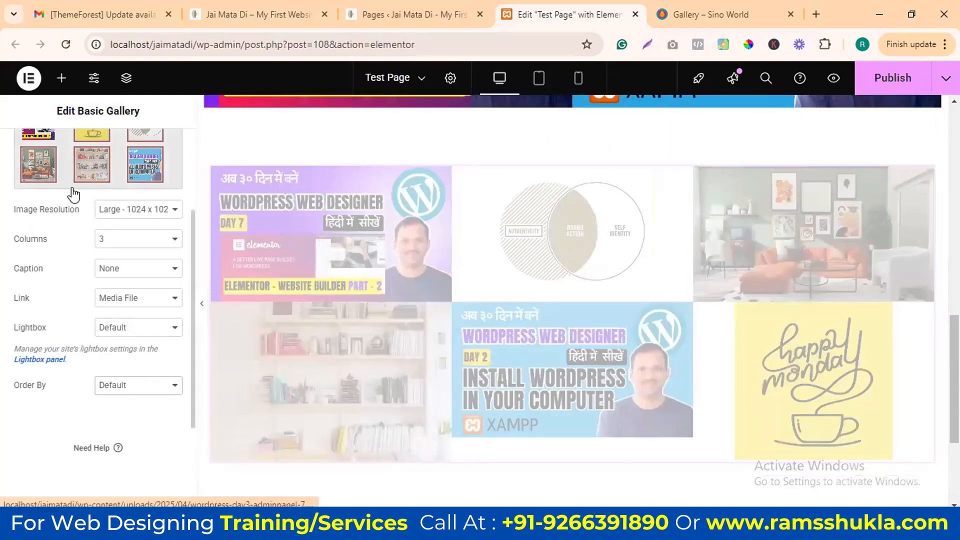
Step: Reorder the gallery images as Day 2, happy monday, brand diagram, Day 7, orange sofa room, bookshelf, and insert the updated gallery
scroll(74, 194, "up", 3)
left_click(168, 255)
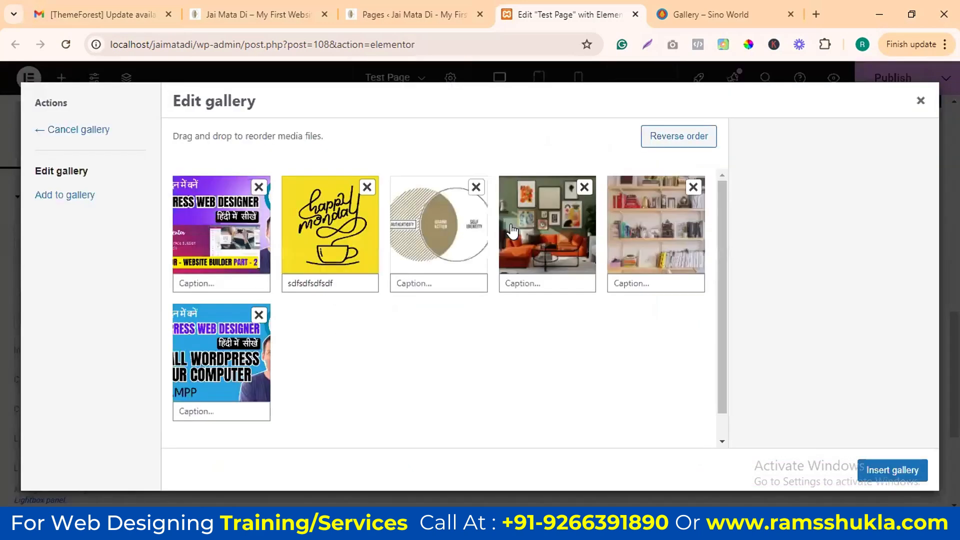
left_click_drag(302, 231, 220, 228)
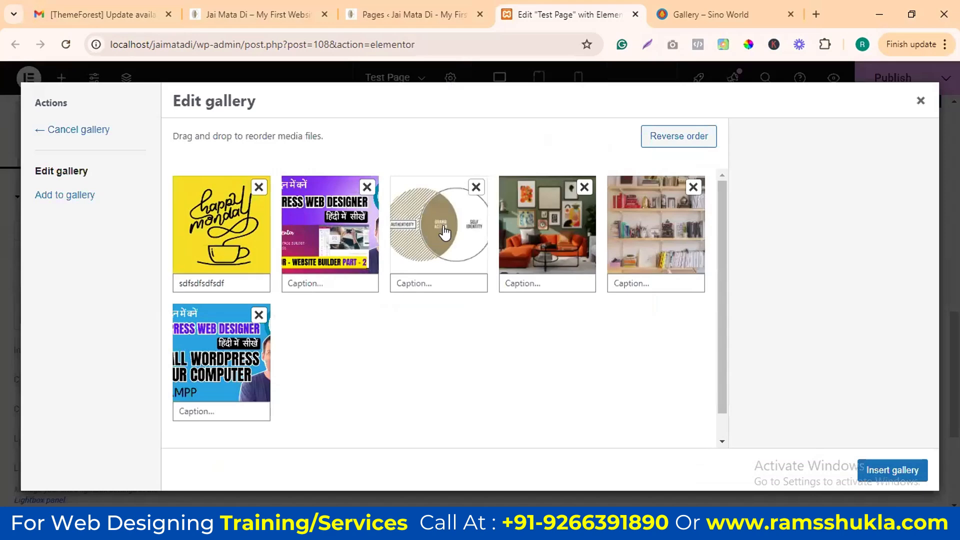
left_click_drag(444, 232, 334, 230)
left_click_drag(227, 362, 228, 234)
left_click(897, 465)
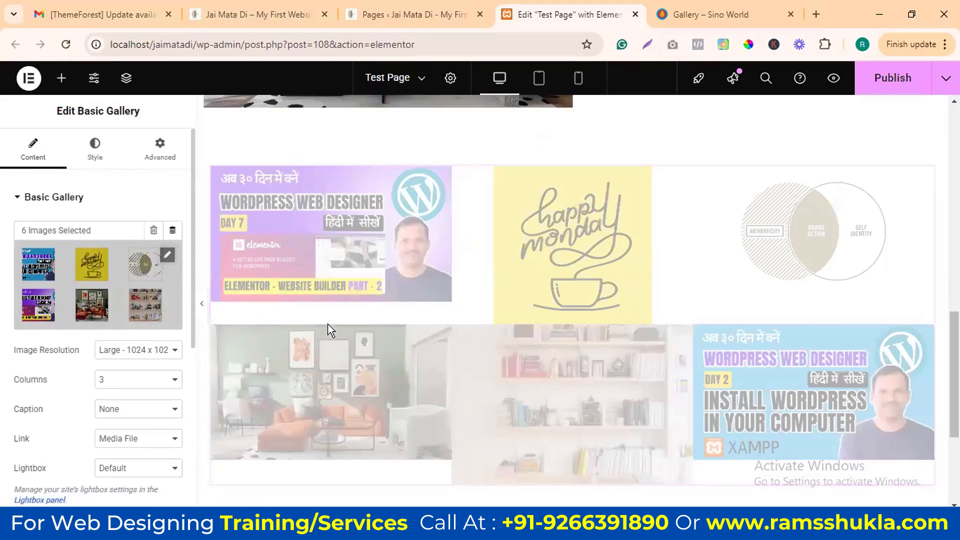
scroll(556, 299, "down", 2)
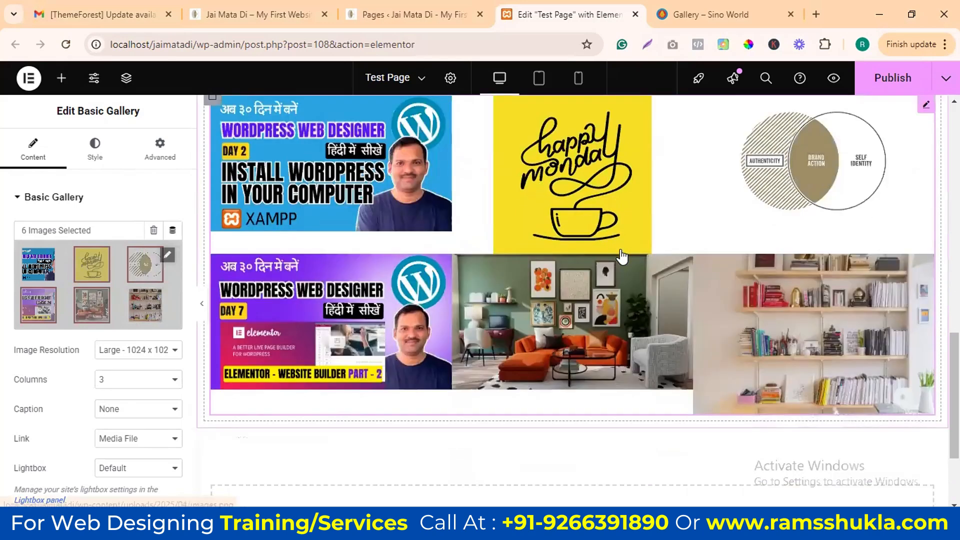
Step: Set the gallery's image gap to Custom at 7 px, comparing the spacing with the Sino World gallery
scroll(122, 330, "down", 5)
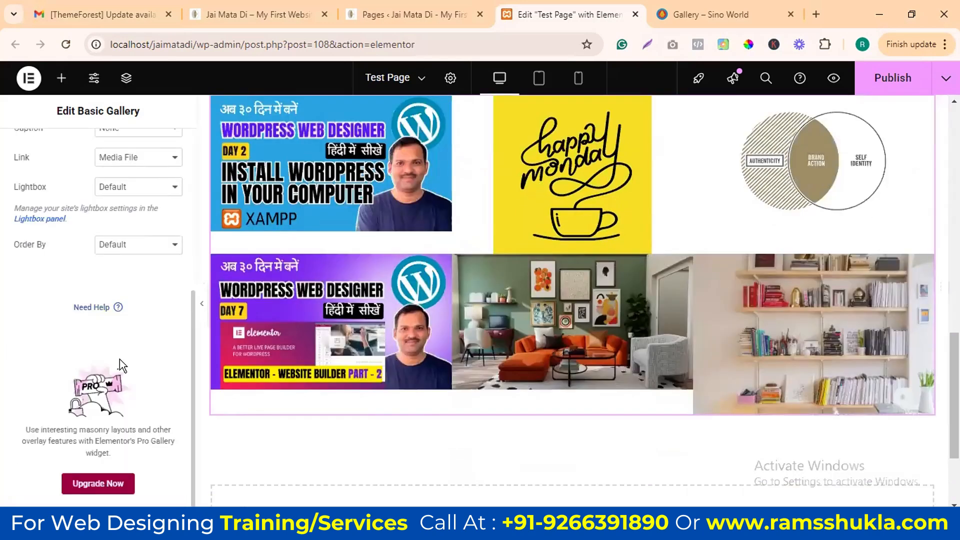
scroll(120, 359, "up", 5)
left_click(100, 152)
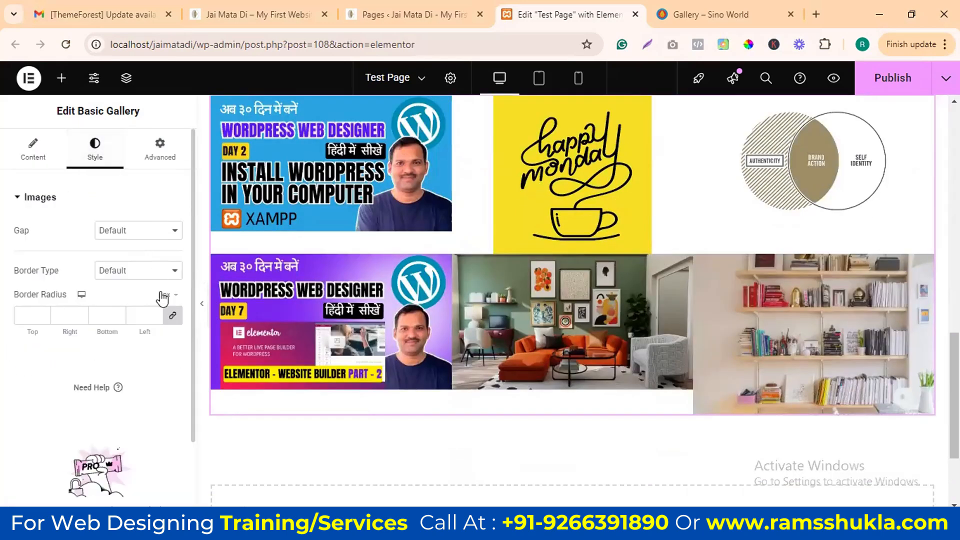
left_click(143, 230)
left_click(142, 265)
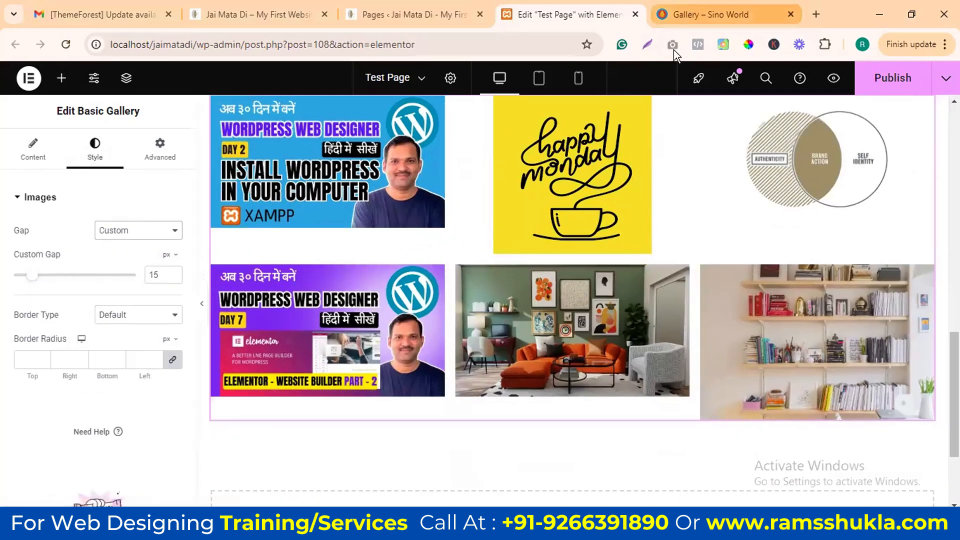
left_click(700, 14)
left_click(575, 14)
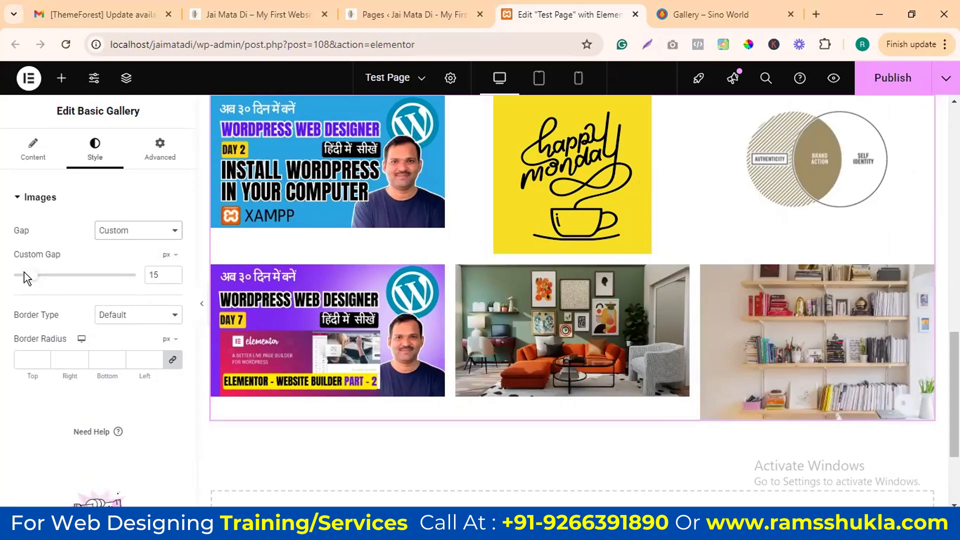
left_click_drag(24, 273, 27, 280)
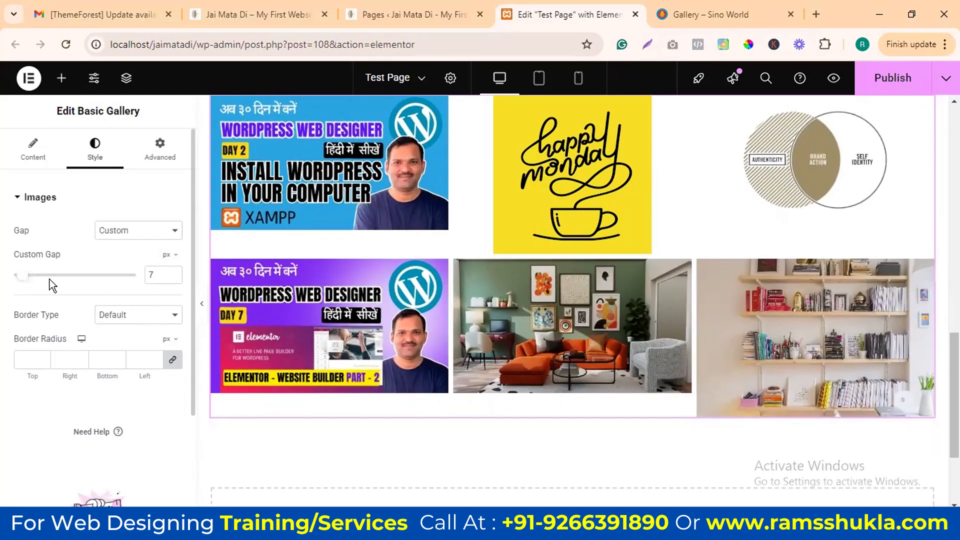
Step: Try a Solid border on the gallery images and restore the Default border type
scroll(134, 321, "down", 2)
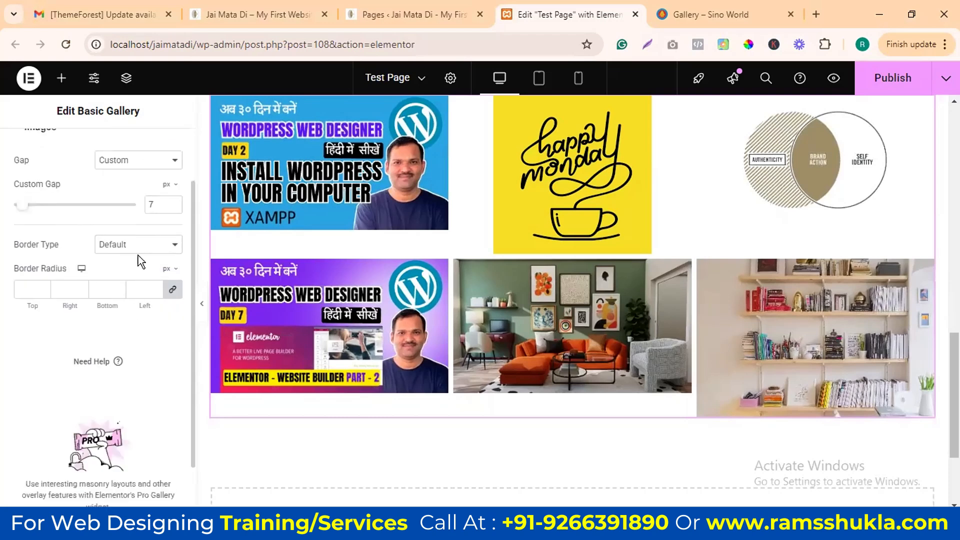
left_click(138, 245)
left_click(128, 294)
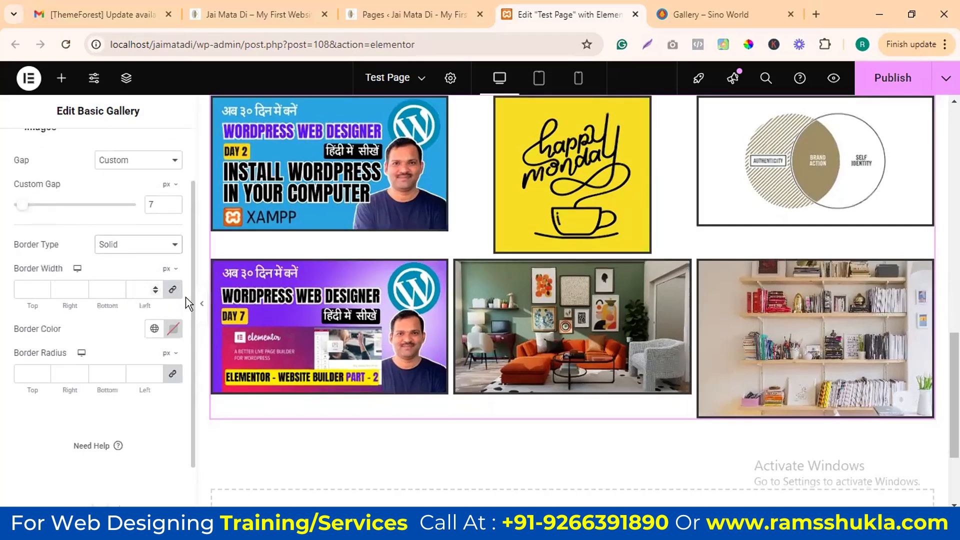
left_click(174, 245)
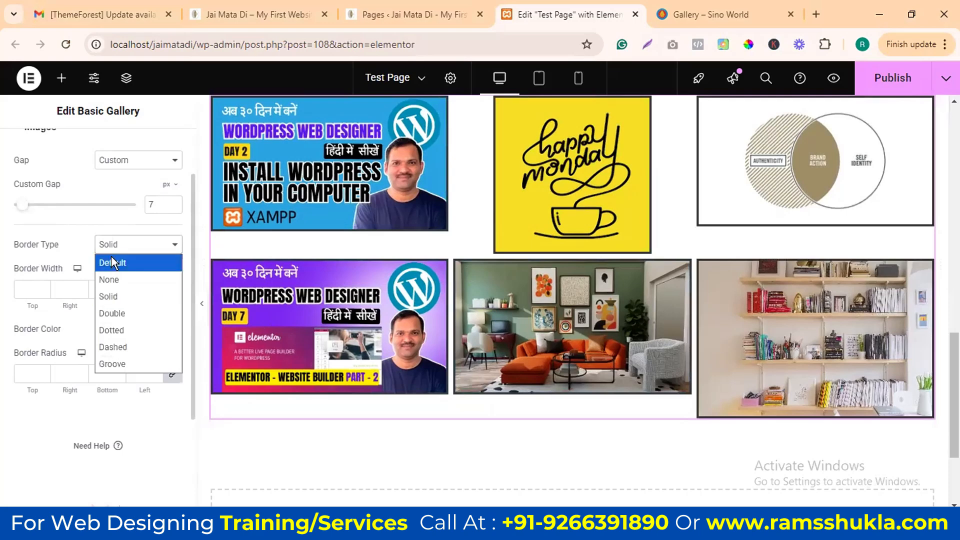
left_click(111, 257)
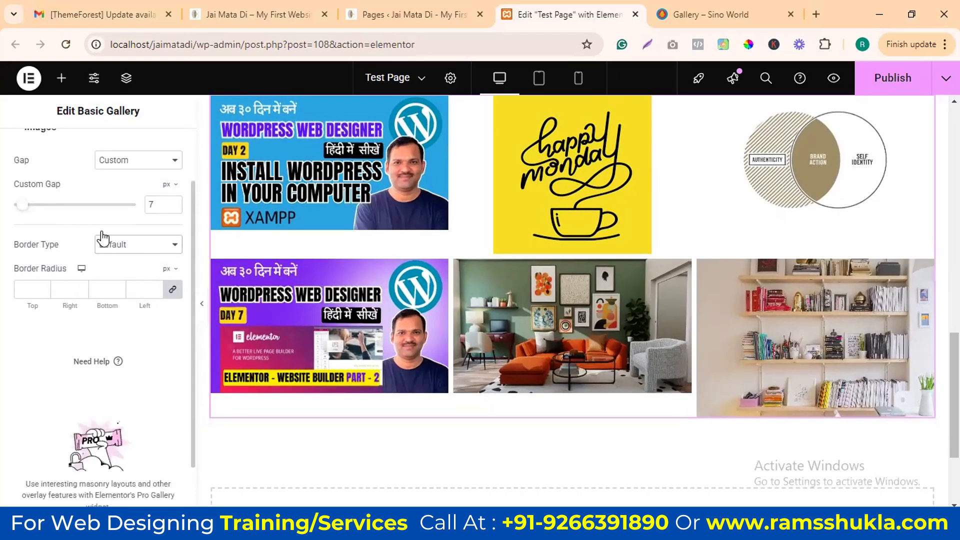
Step: Examine the basic gallery's advanced settings, from layout spacing through the motion, background, border and responsive sections
scroll(102, 237, "up", 3)
left_click(160, 149)
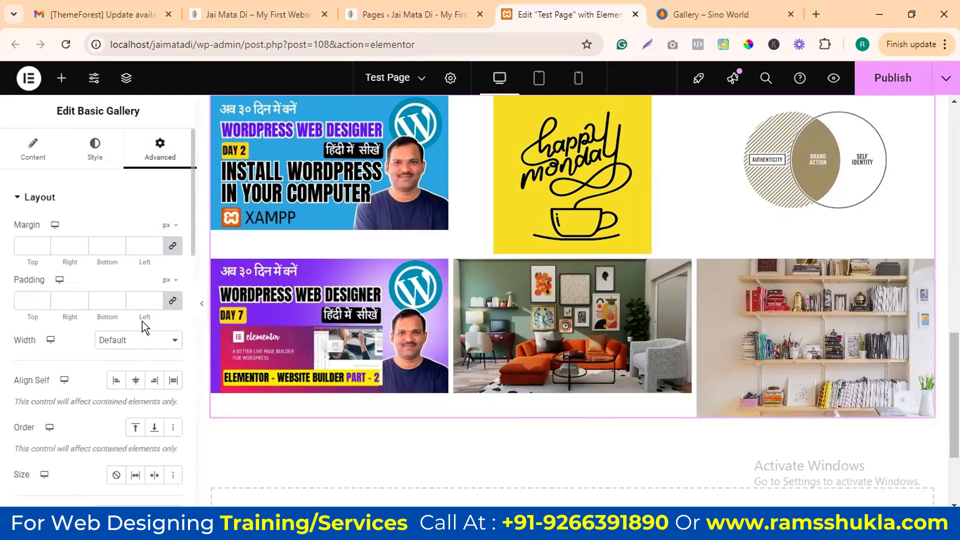
scroll(140, 323, "down", 8)
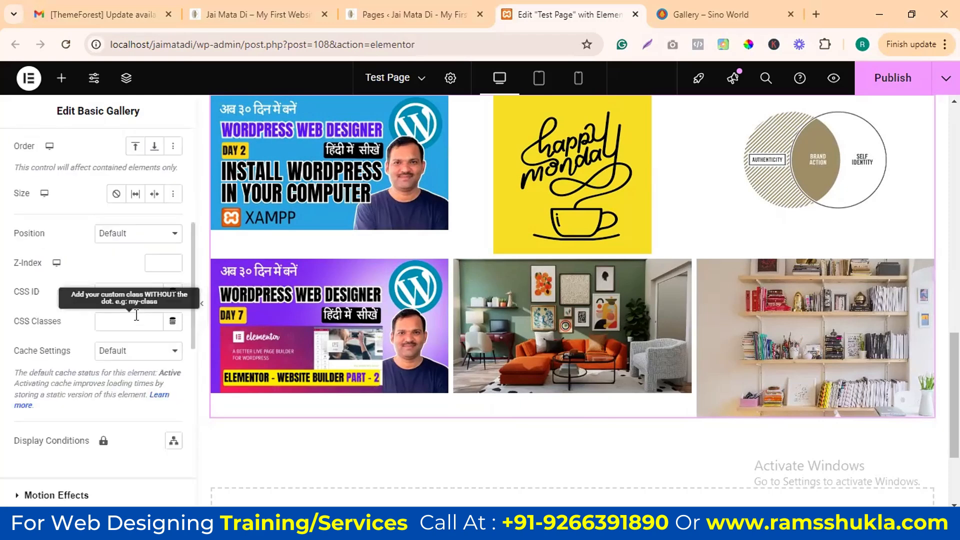
scroll(135, 340, "down", 2)
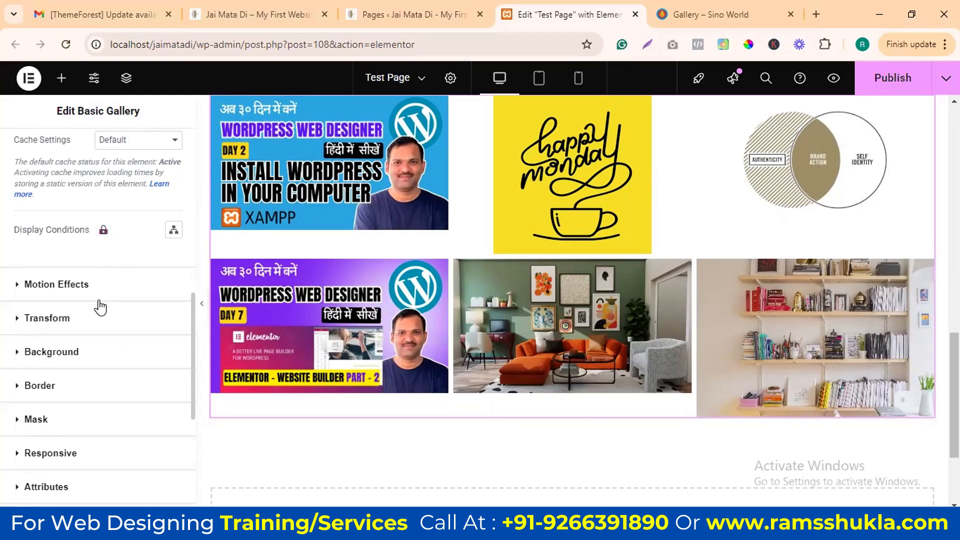
scroll(79, 268, "down", 6)
scroll(77, 319, "up", 15)
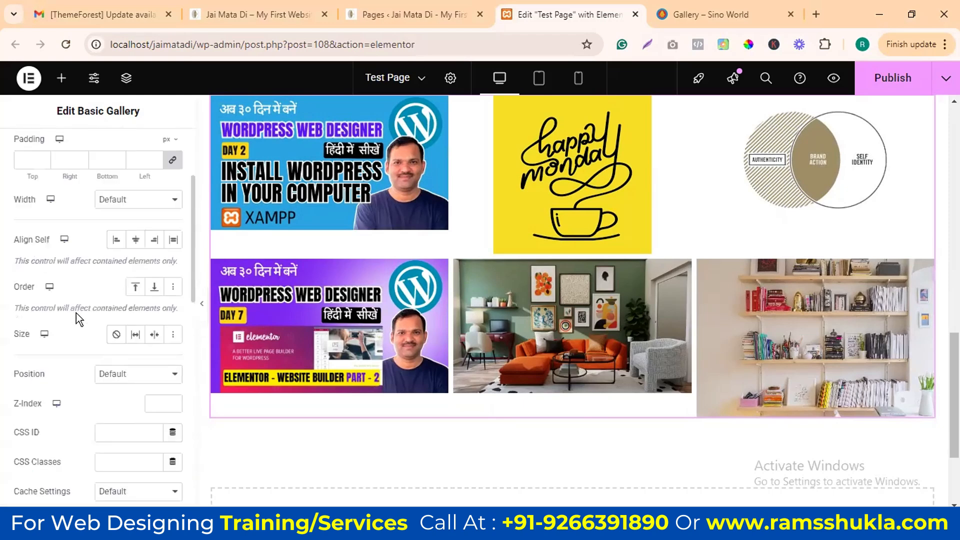
scroll(76, 313, "up", 4)
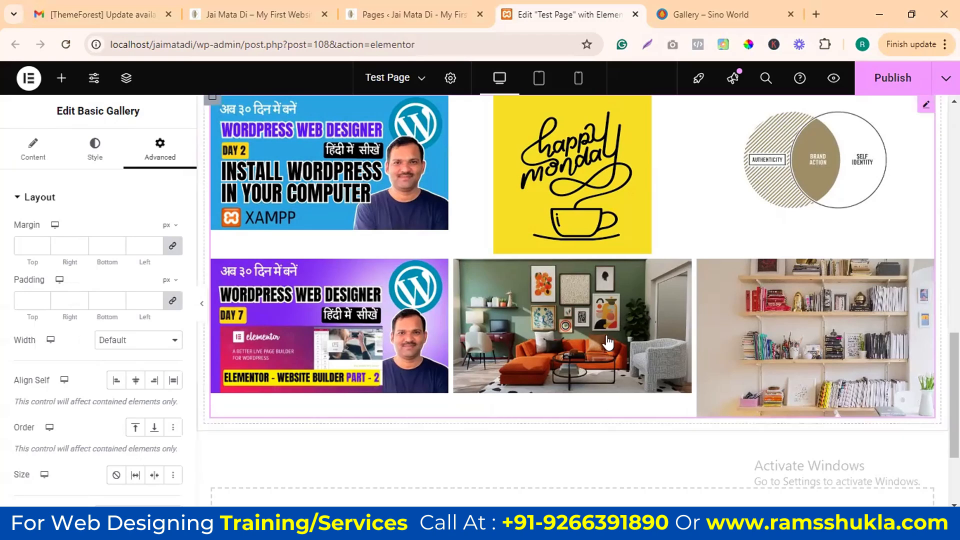
Step: Add a single-column Flexbox container below the gallery and place an Icon List widget in it
scroll(603, 359, "down", 3)
left_click(542, 392)
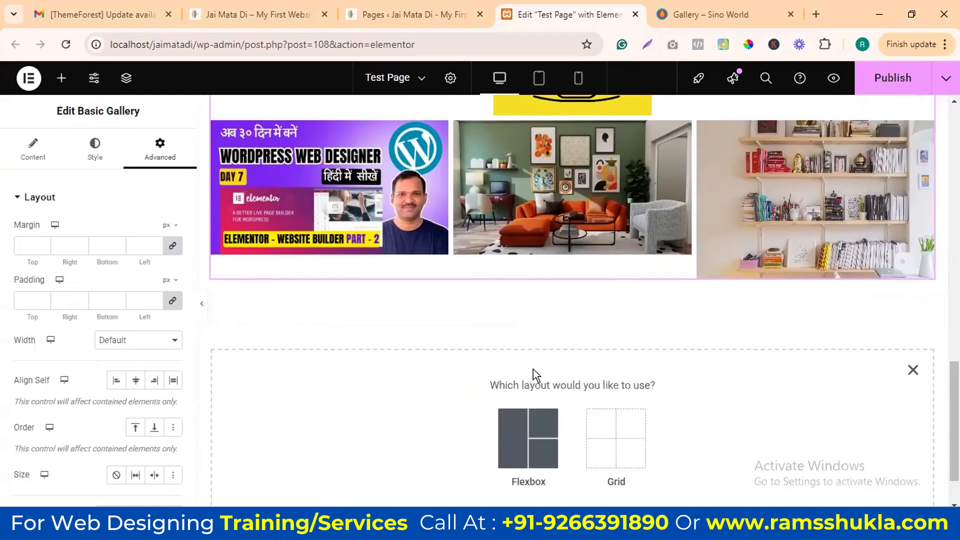
scroll(533, 369, "down", 2)
left_click(548, 380)
left_click(393, 359)
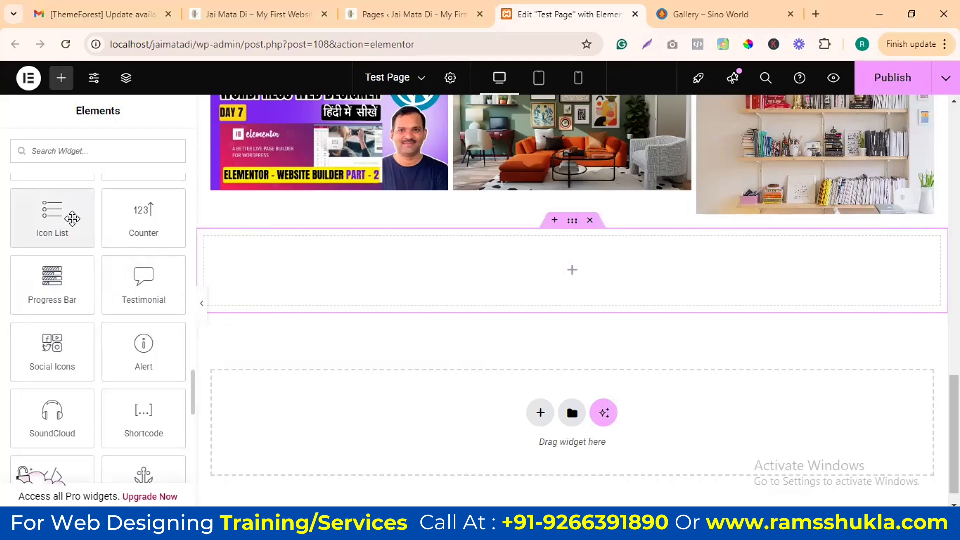
left_click_drag(50, 223, 500, 283)
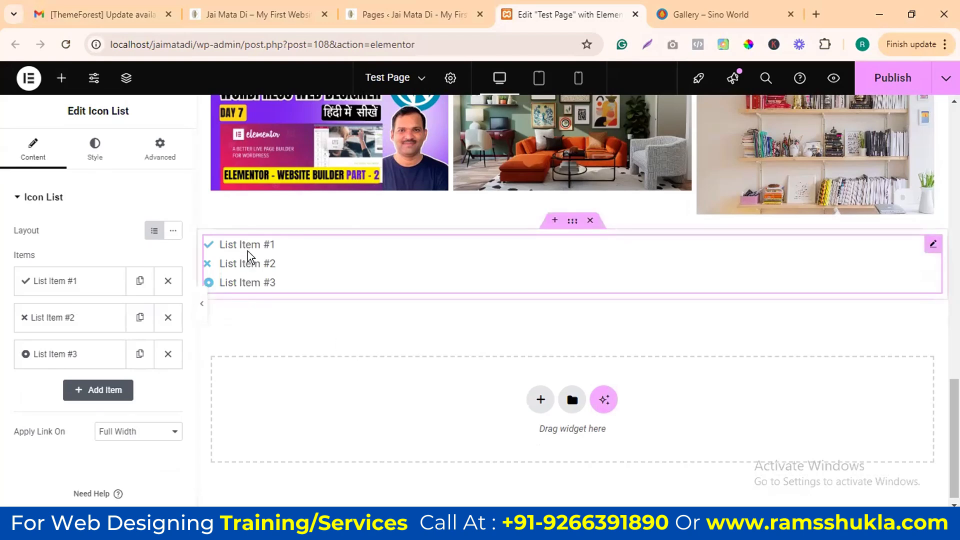
Step: Examine the text, icon and link settings of the icon list's first and second items
left_click(80, 281)
scroll(93, 340, "down", 2)
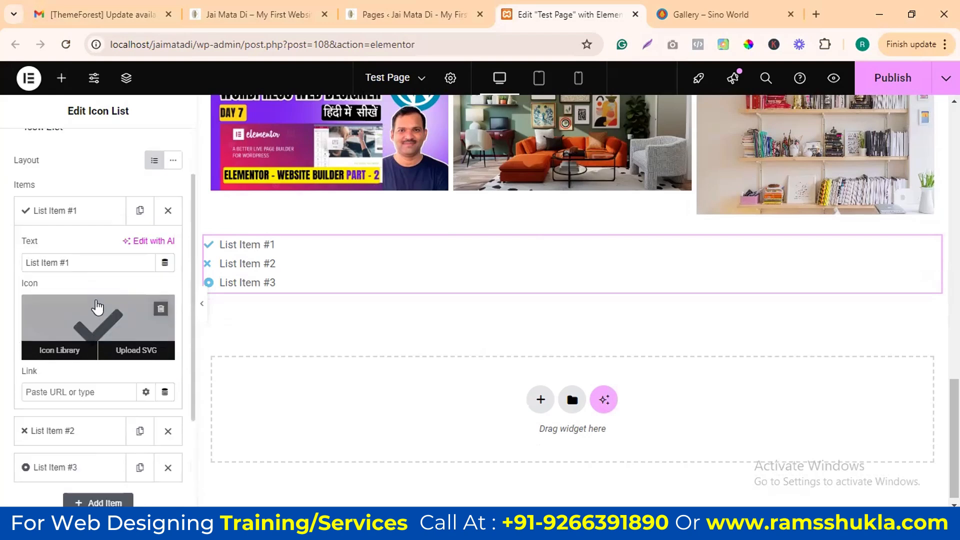
scroll(85, 397, "down", 1)
left_click(66, 365)
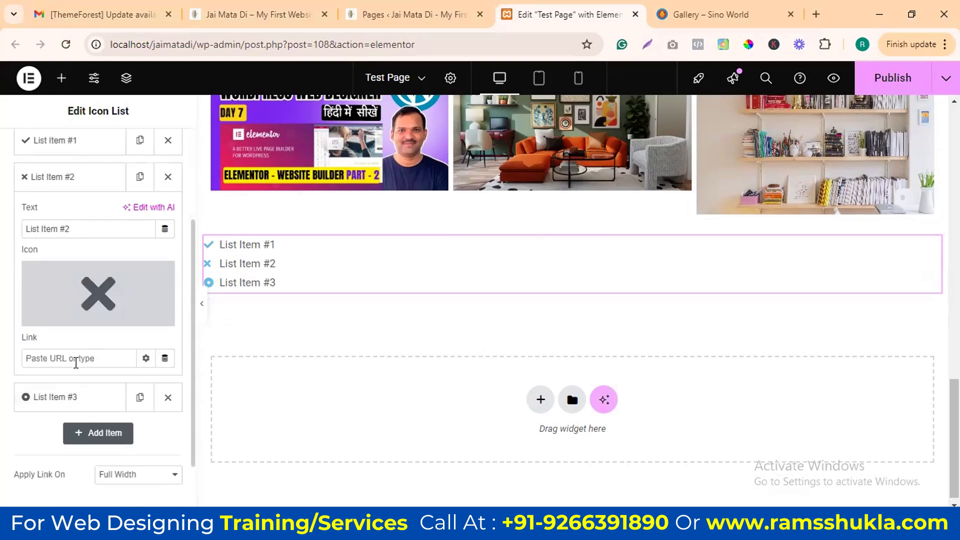
scroll(72, 263, "up", 2)
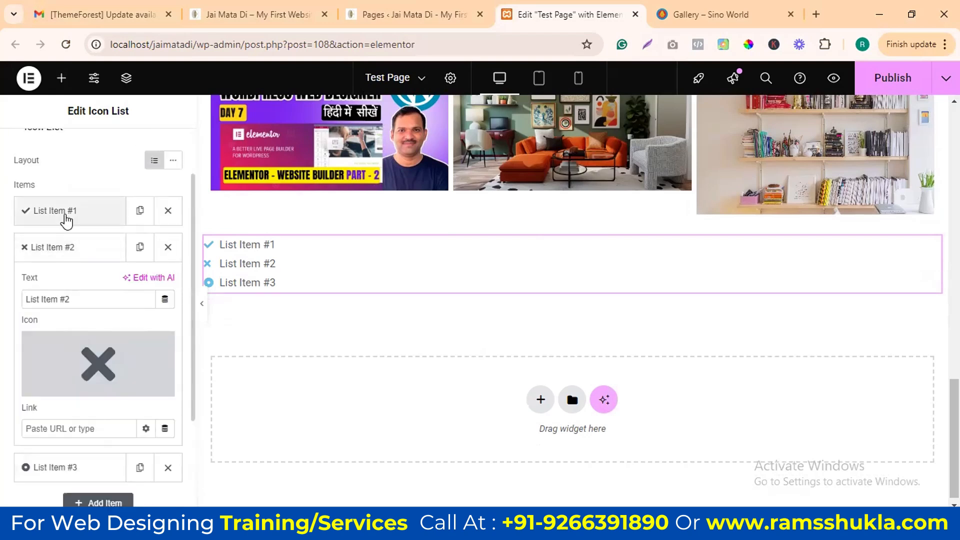
left_click(66, 220)
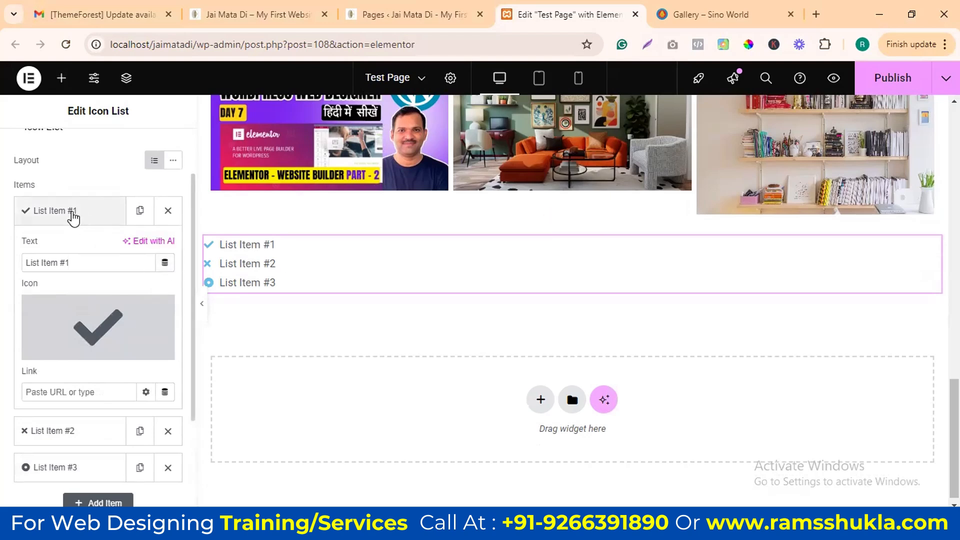
Step: Delete List Item #2 and List Item #3 from the icon list
left_click(73, 216)
left_click(168, 248)
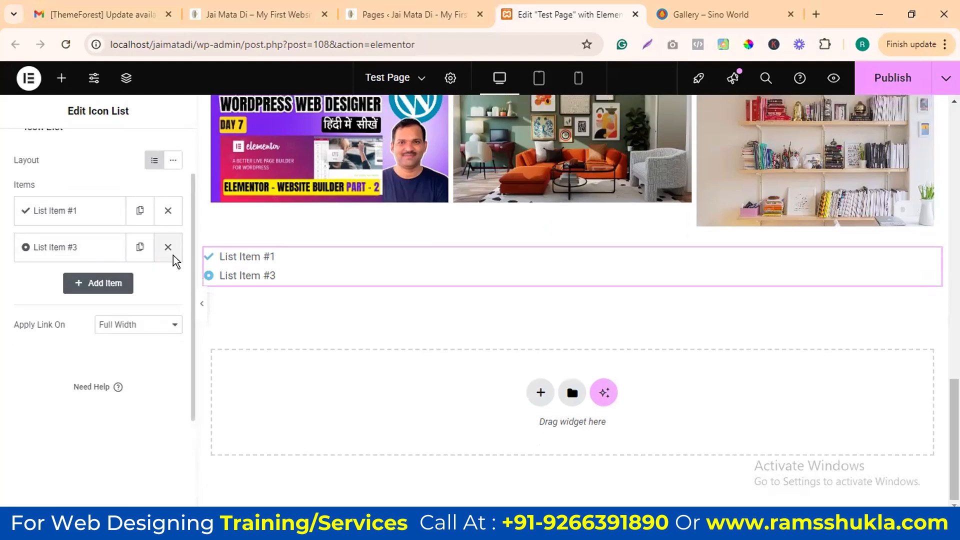
left_click(168, 247)
Step: Switch to the Sino World gallery tab and look at the link and contact lists in the page footer
left_click(710, 15)
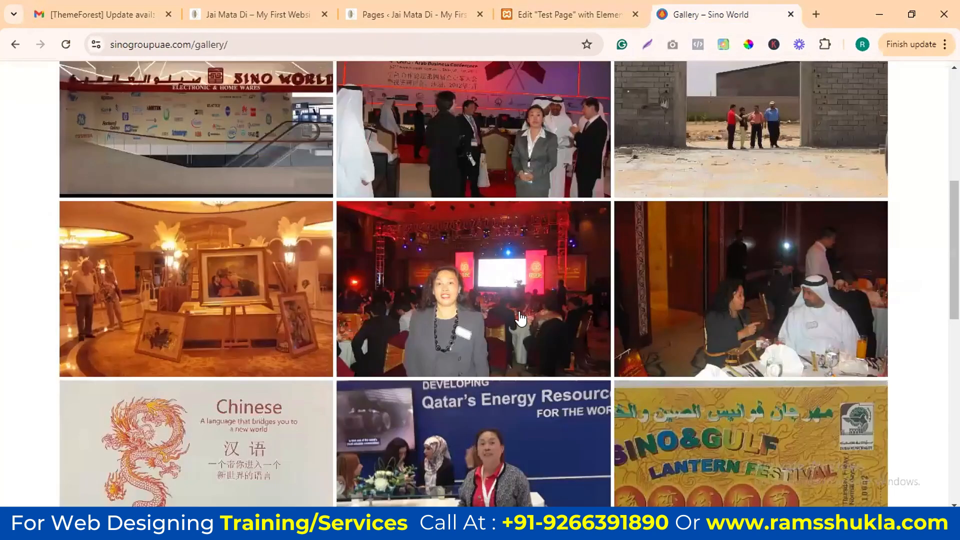
scroll(520, 318, "down", 10)
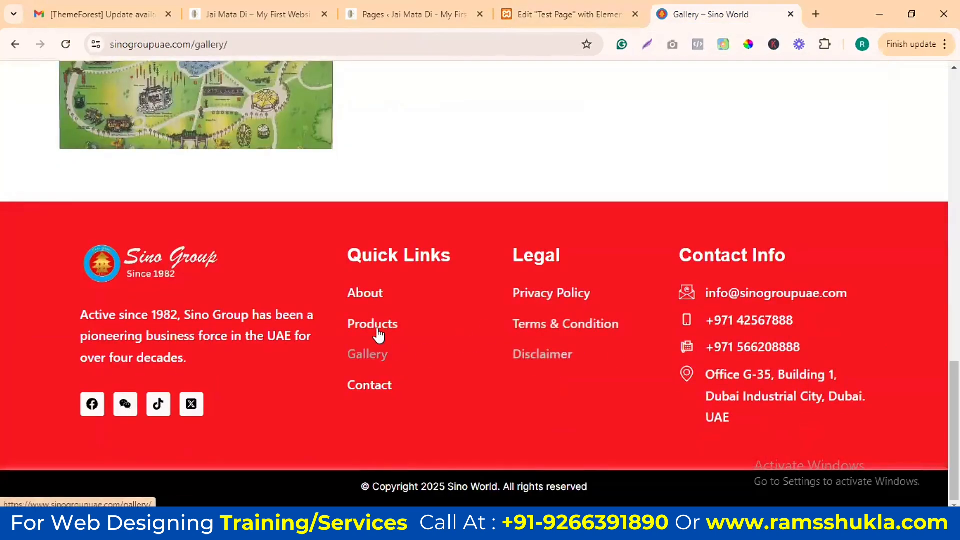
Step: Compare the remaining icon list item's text, icon and link settings in the editor with the Sino World footer lists, ending in the editor
left_click(533, 13)
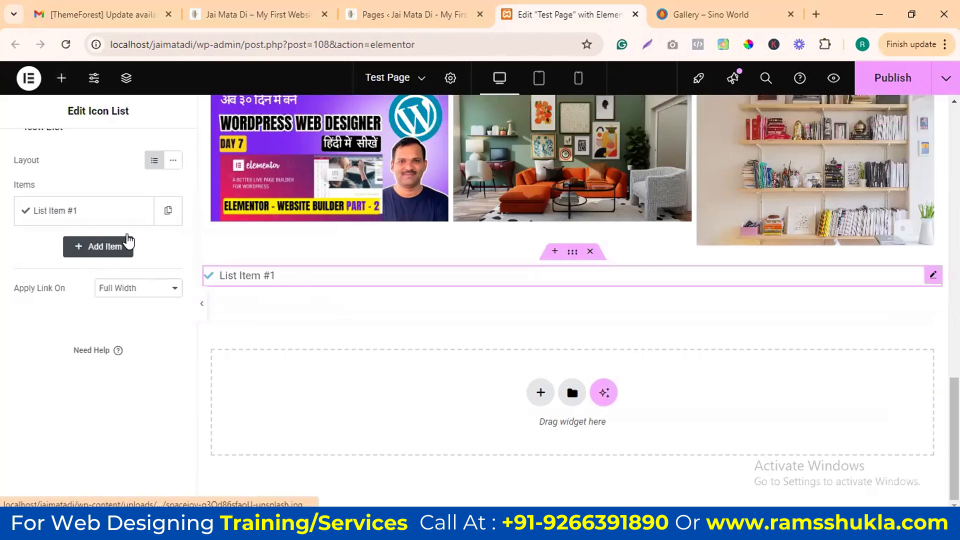
left_click(100, 211)
mouse_move(71, 345)
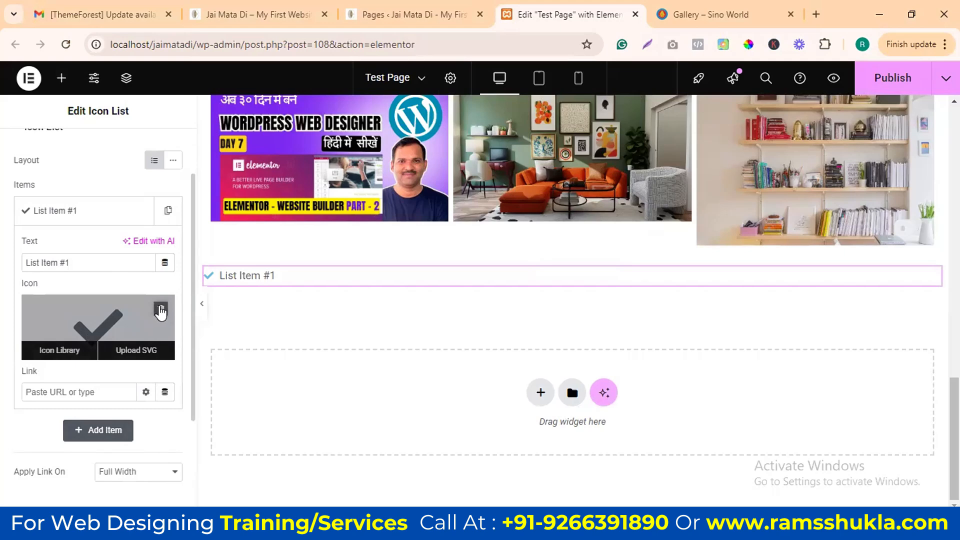
left_click(79, 210)
left_click(714, 14)
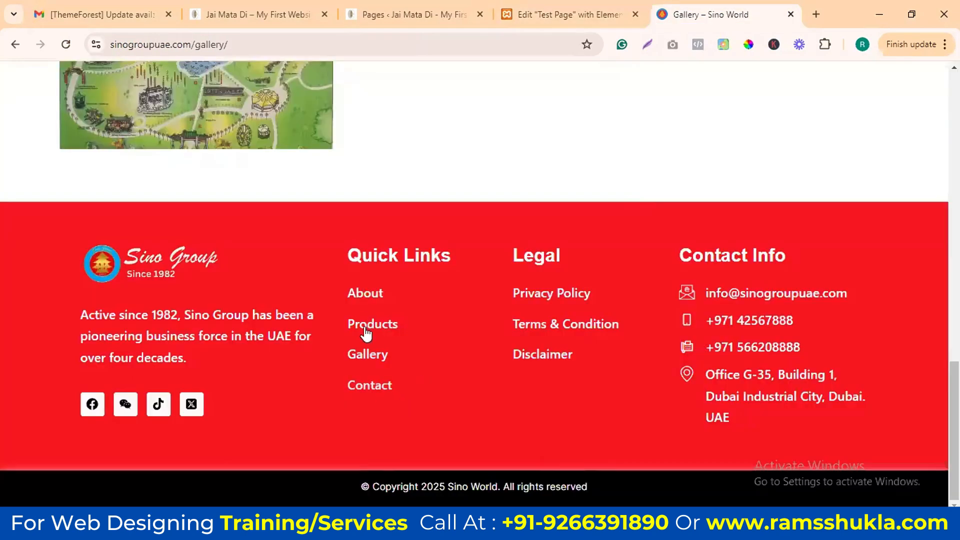
left_click(548, 14)
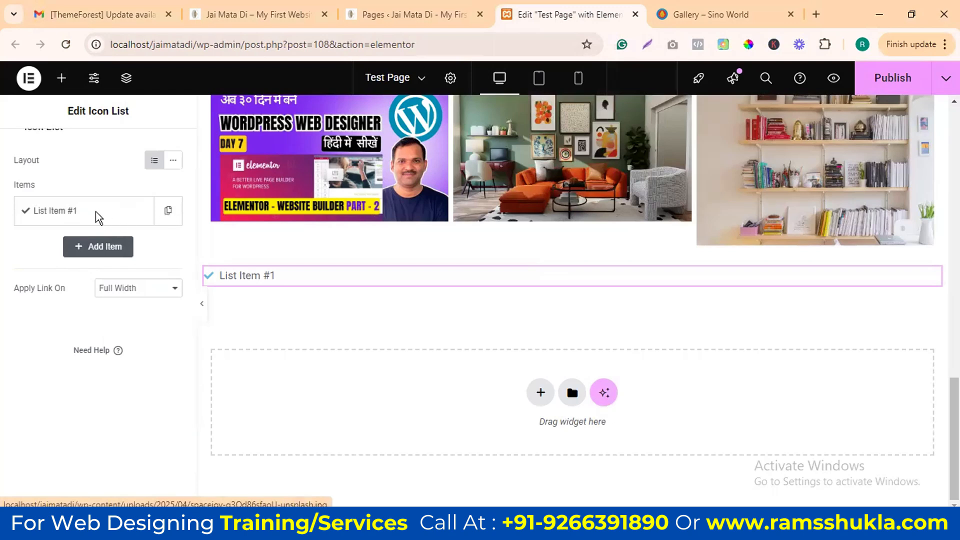
Step: Duplicate List Item #1 twice in the icon list and rename the first item Home
left_click(168, 210)
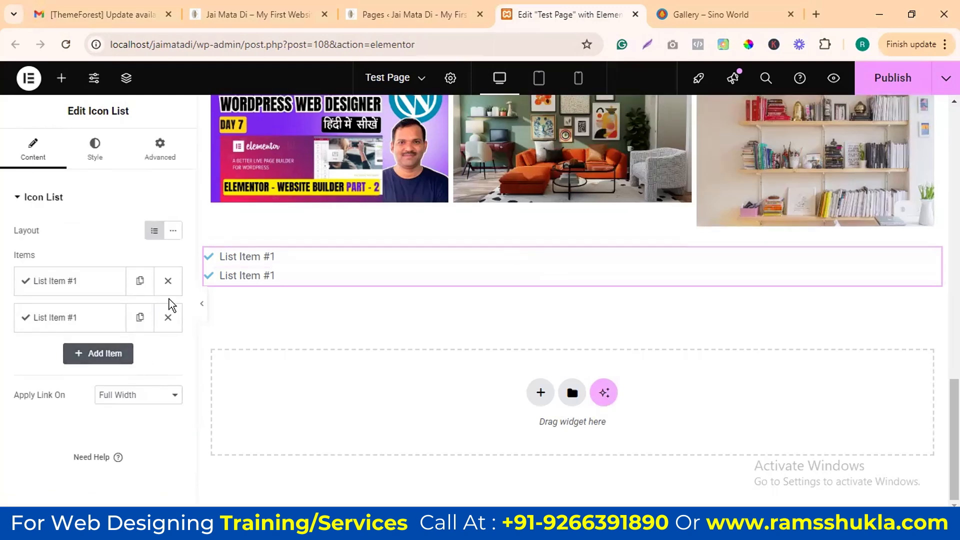
left_click(140, 317)
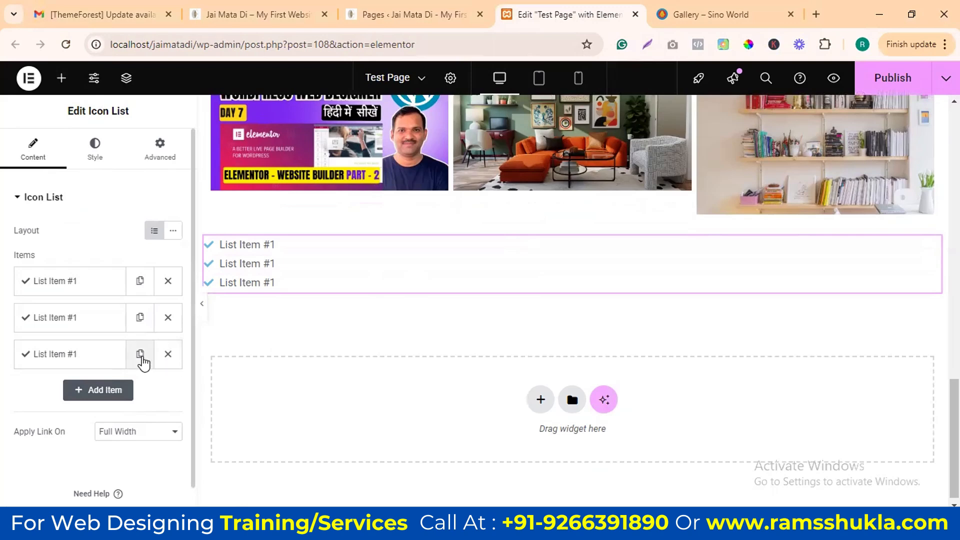
left_click(69, 282)
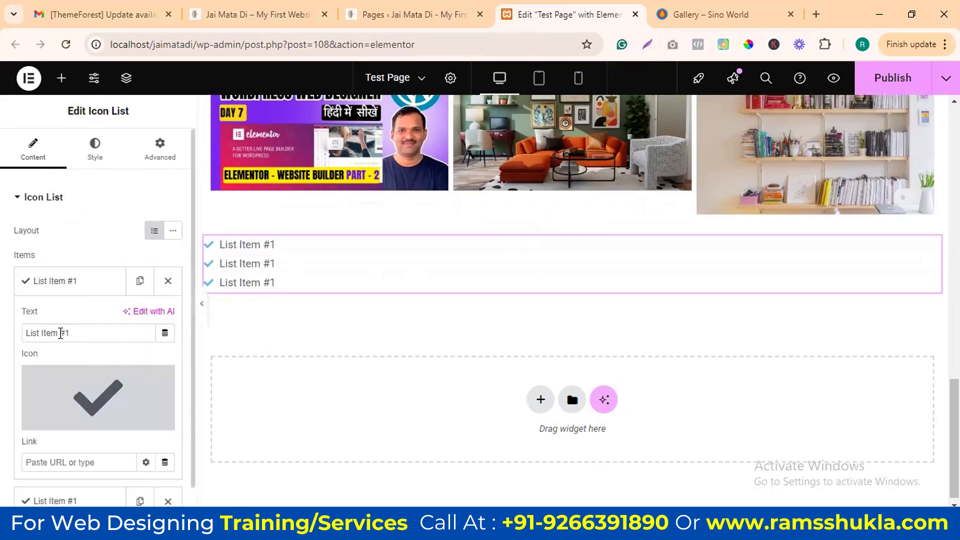
type("Home")
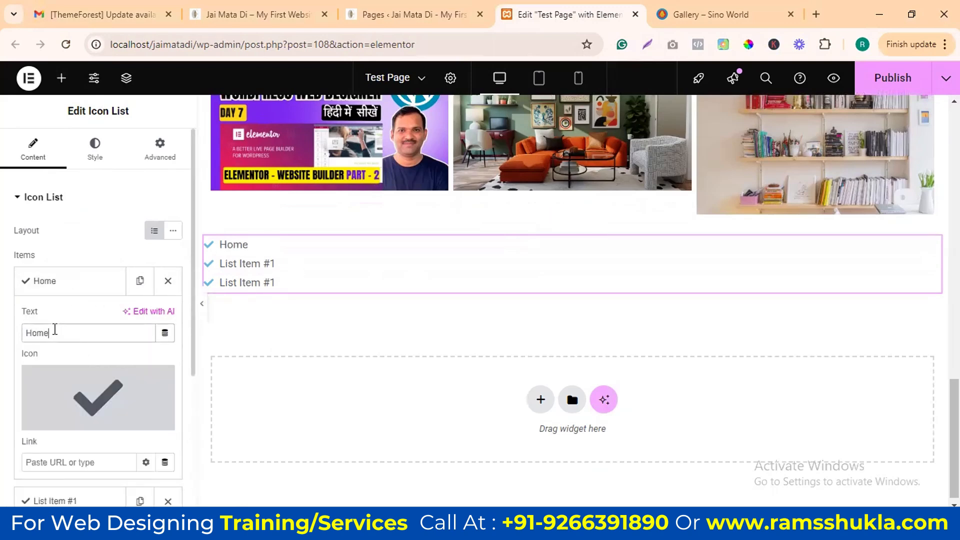
left_click(58, 281)
Step: Rename the icon list's second item as About
left_click(76, 318)
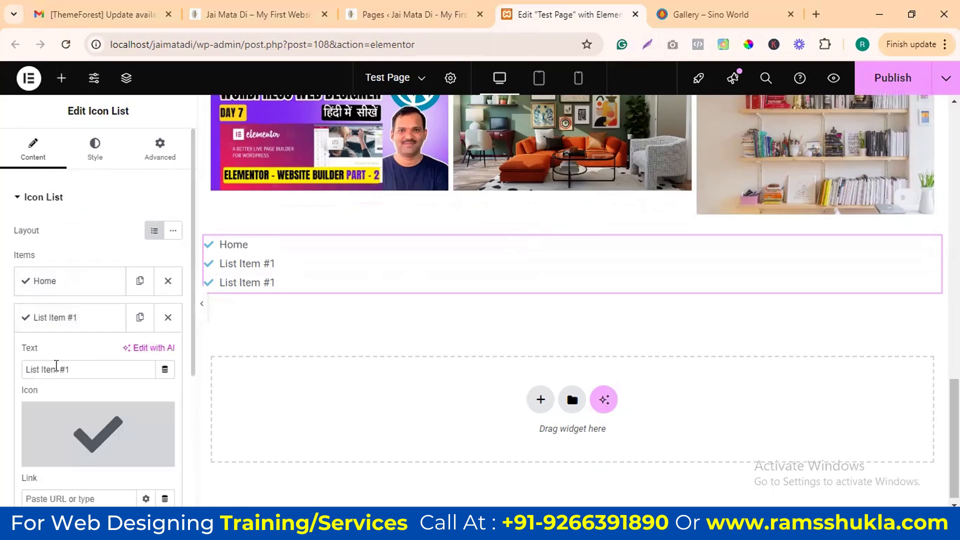
triple_click(57, 366)
type("About")
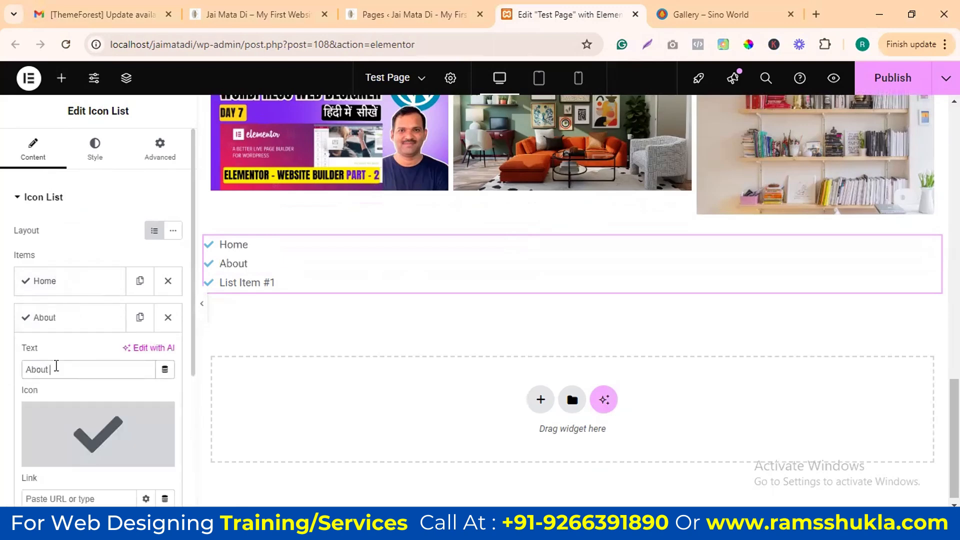
left_click(75, 318)
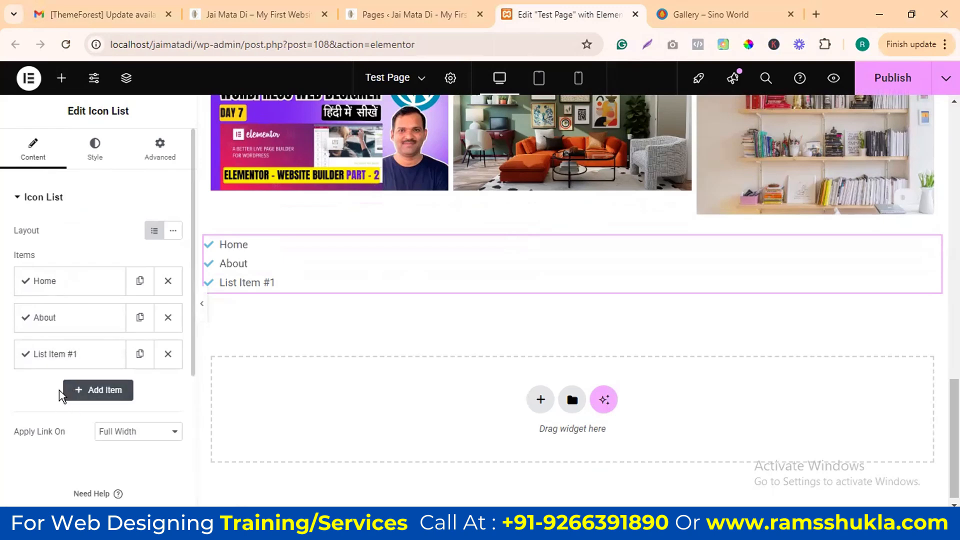
Step: Rename the icon list's third item as Services
left_click(70, 354)
triple_click(38, 406)
type("S")
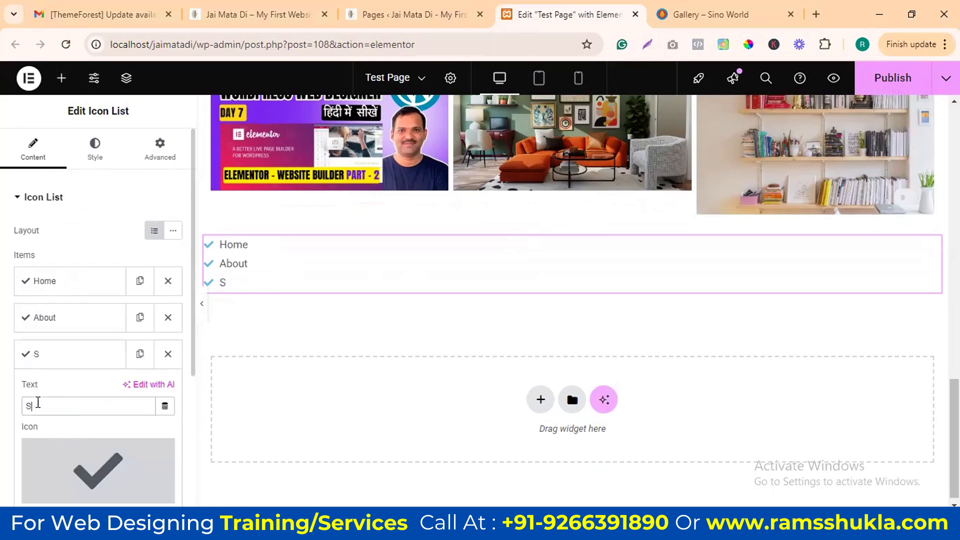
type("ervice")
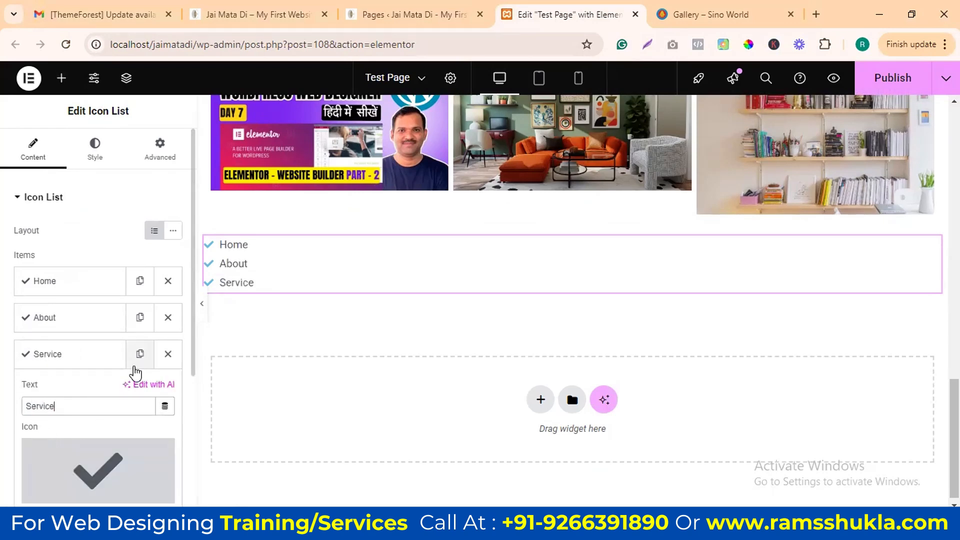
type("s")
left_click(75, 353)
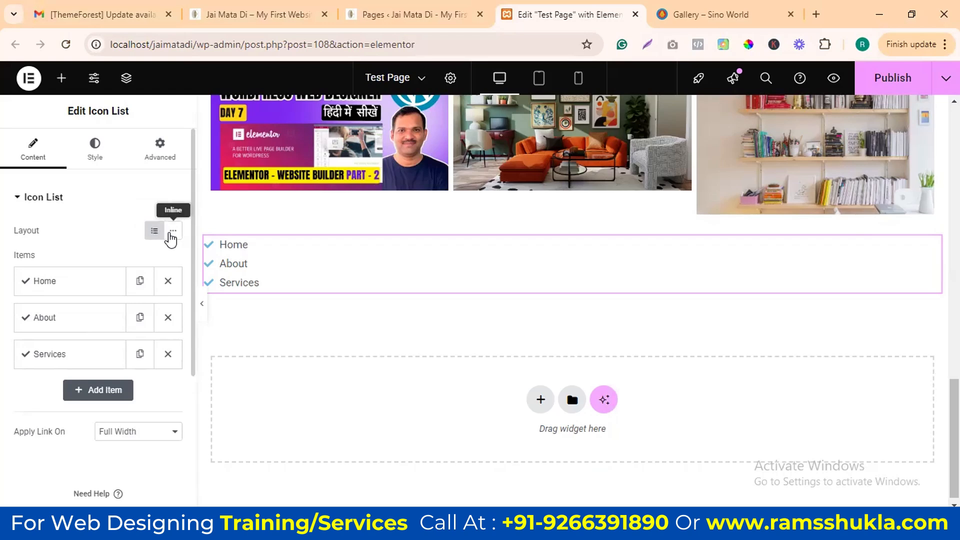
Step: Duplicate the Services item while trying the inline layout, and return the icon list to the vertical layout
left_click(173, 232)
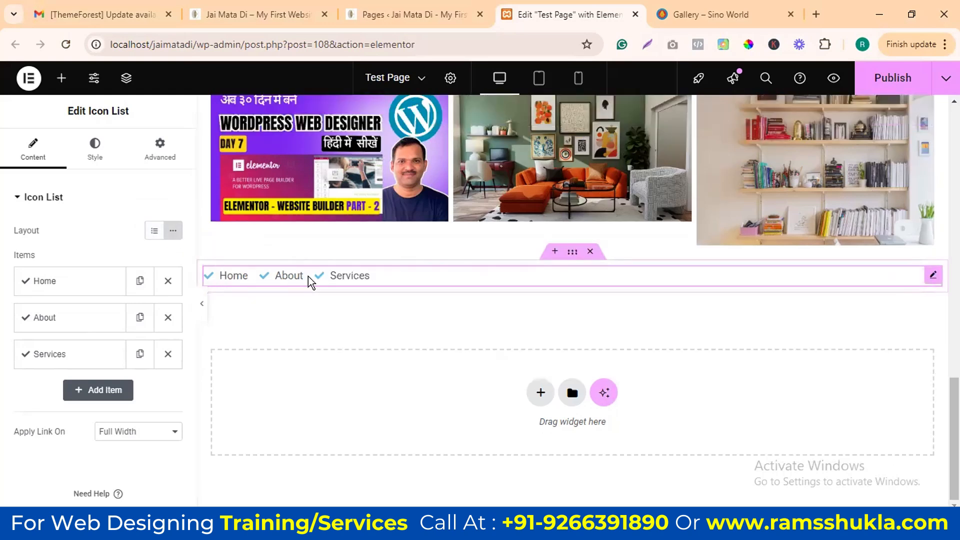
left_click(140, 353)
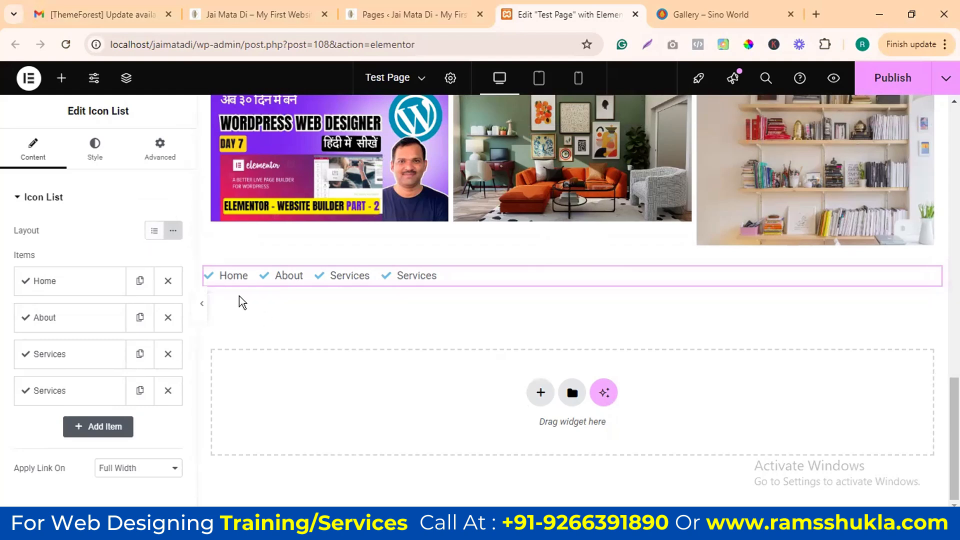
left_click(154, 231)
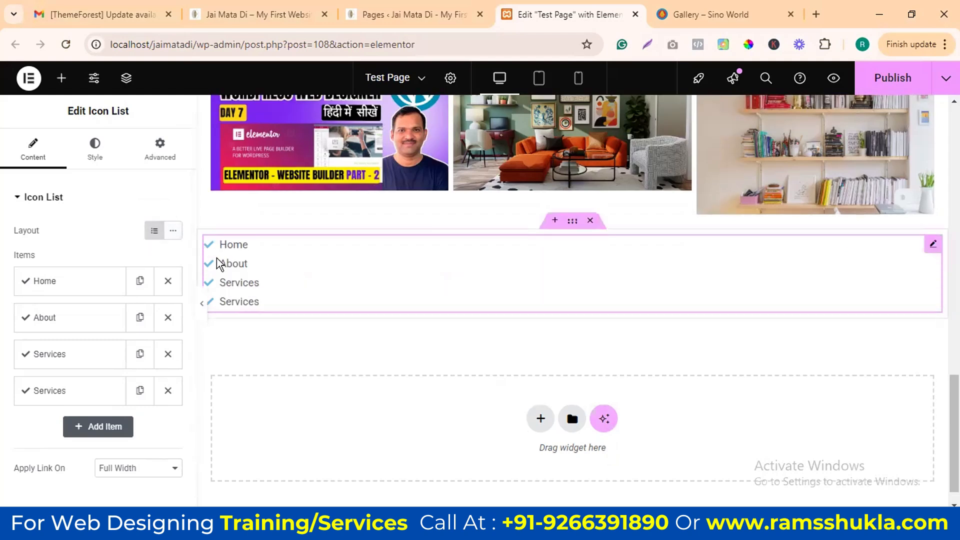
Step: Remove the check icon from the Home item
left_click(51, 285)
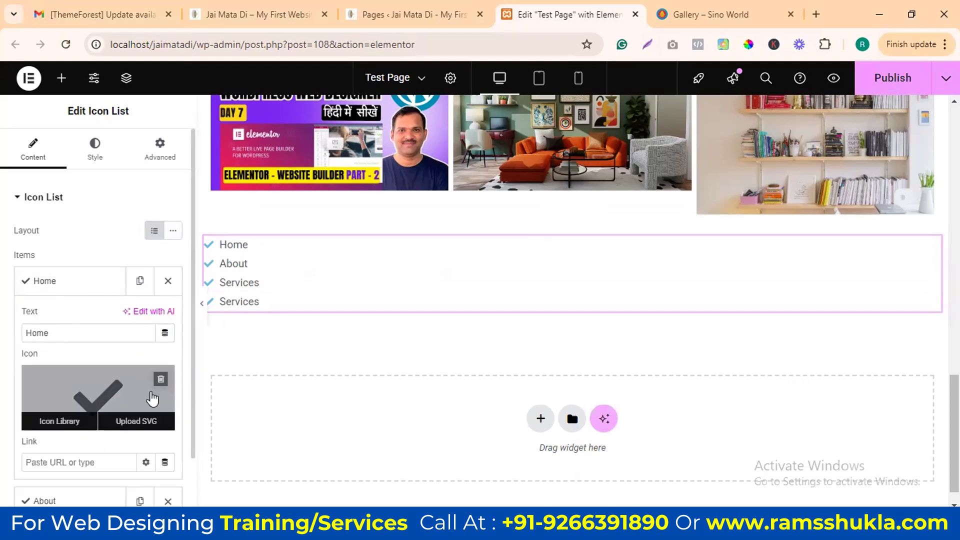
left_click(161, 379)
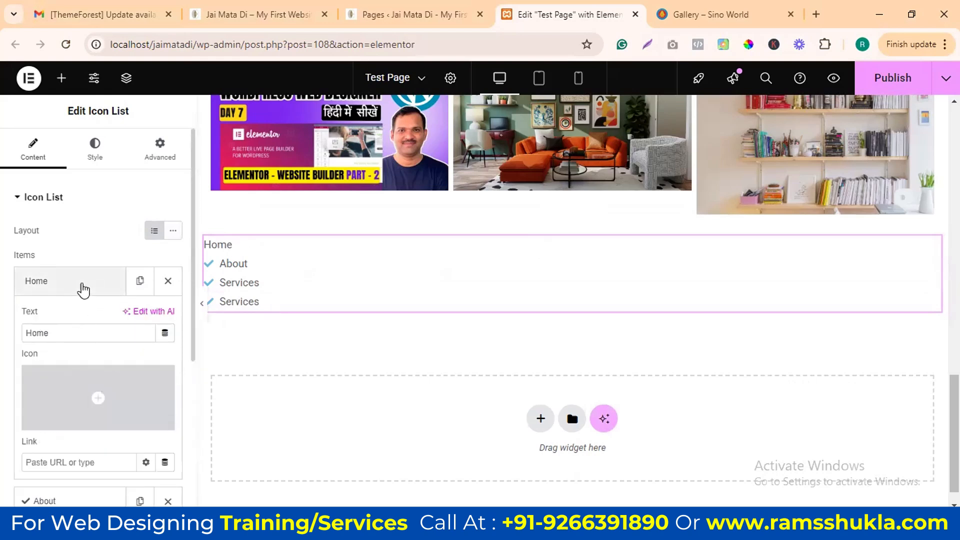
left_click(84, 290)
left_click(89, 354)
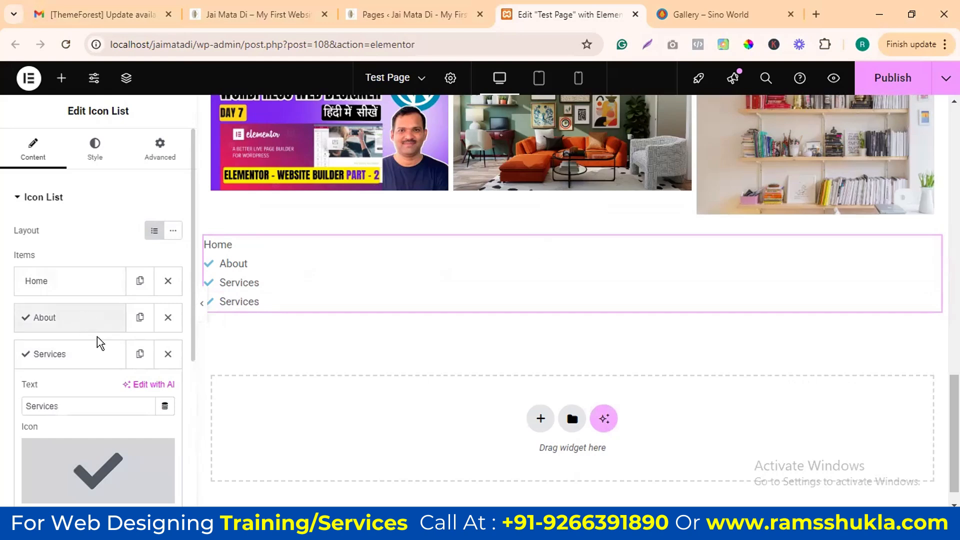
left_click(165, 406)
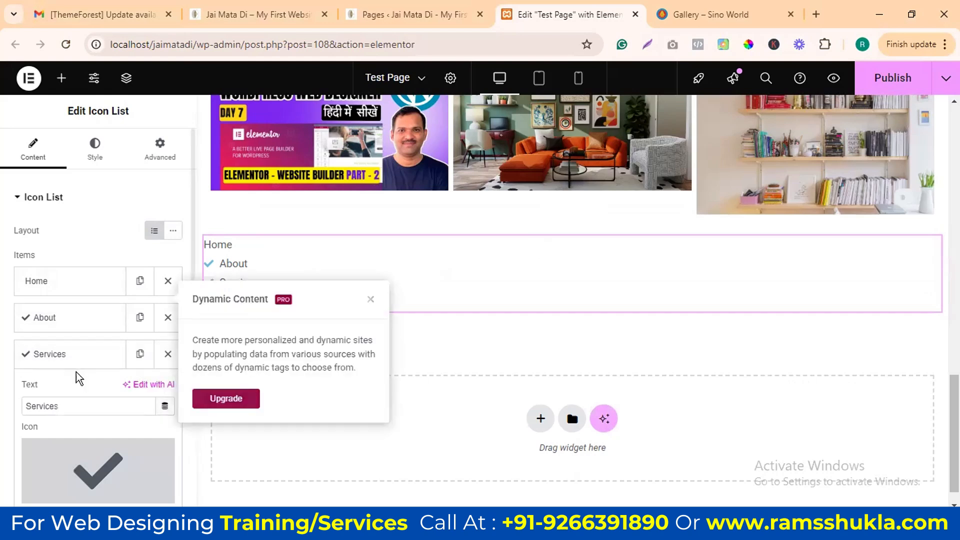
left_click(78, 356)
Step: Replace the About item's check mark with the line chart icon from the icon library
left_click(88, 320)
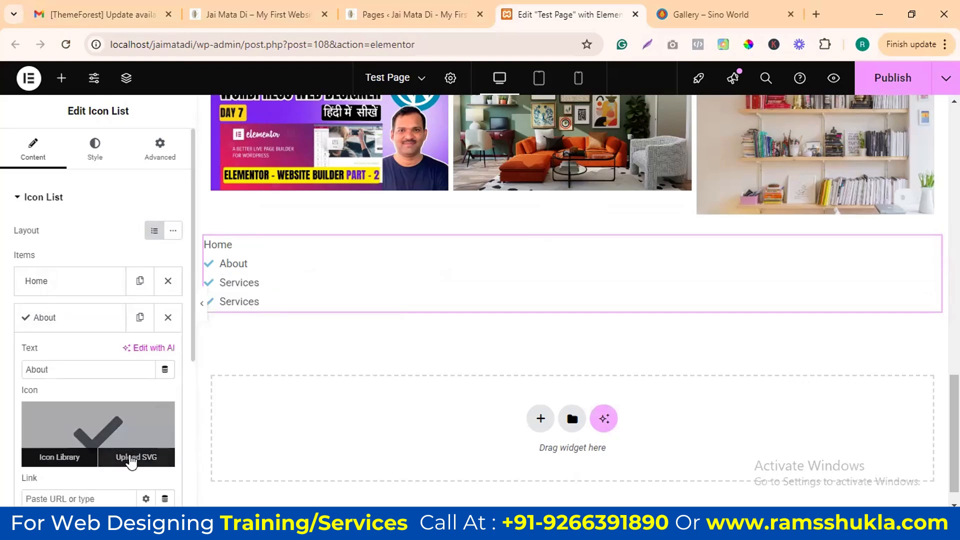
left_click(74, 457)
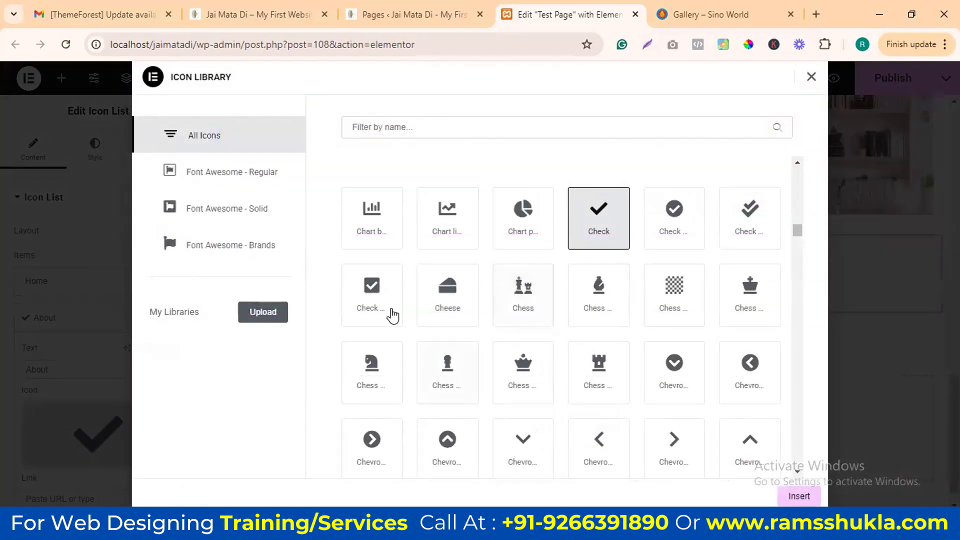
left_click(449, 220)
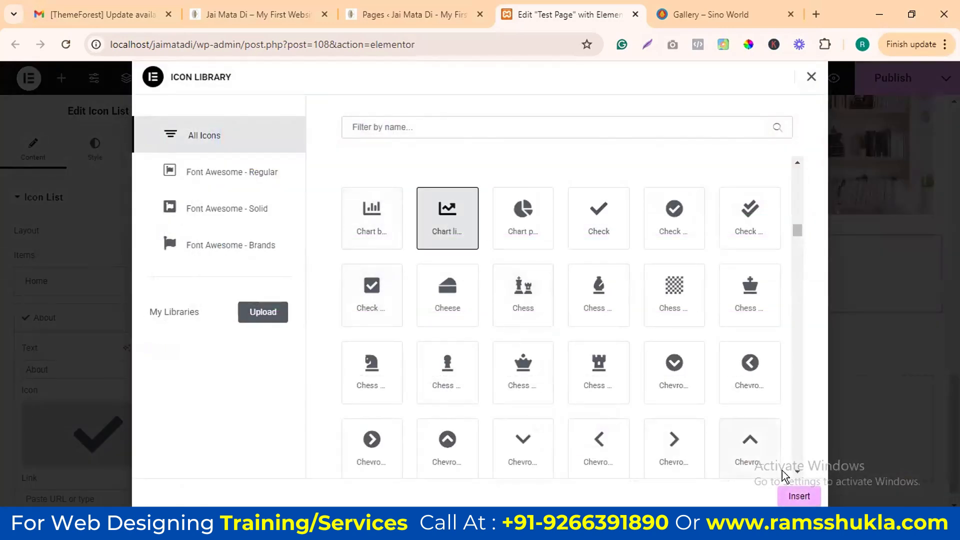
left_click(798, 495)
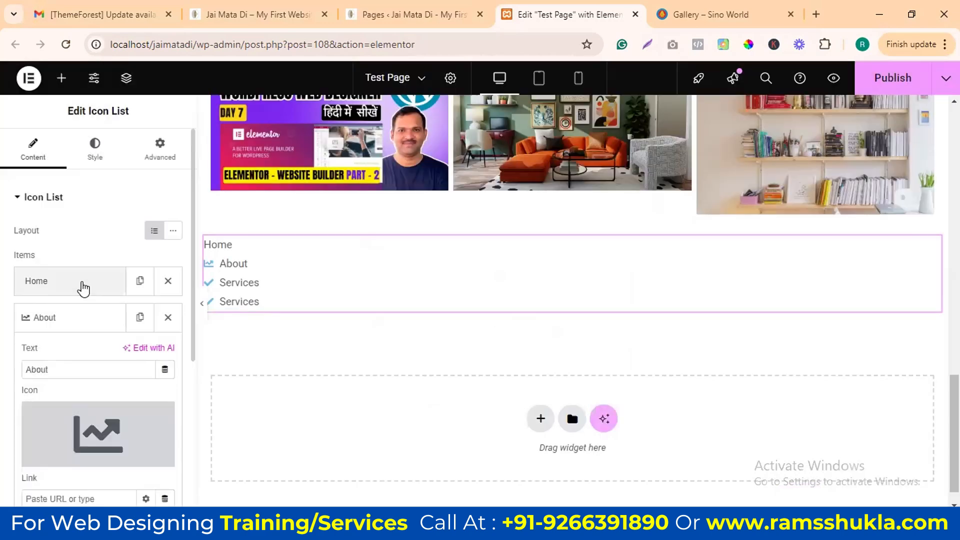
Step: Give the Home item the circled right-arrow icon from the icon library
left_click(81, 284)
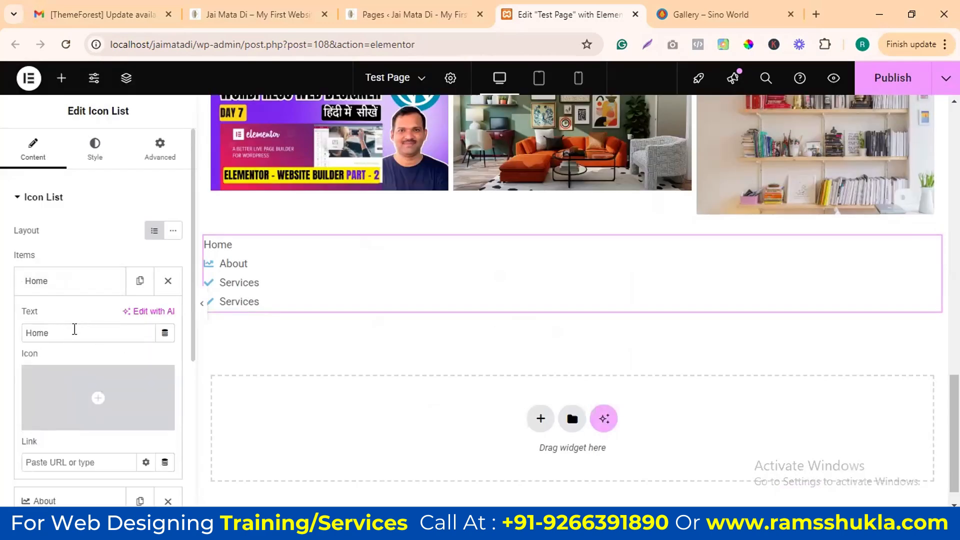
left_click(90, 398)
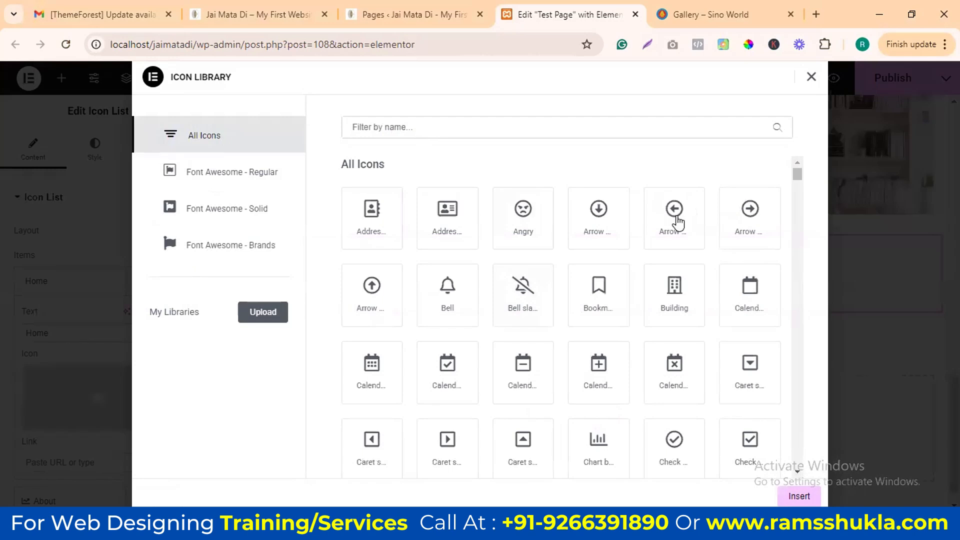
left_click(800, 496)
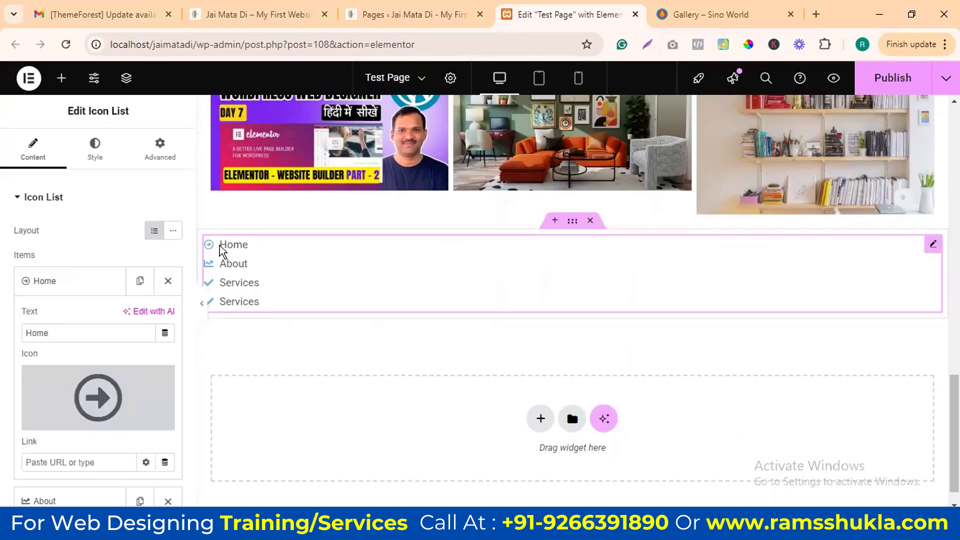
Step: Examine the link fields of the Home, About and first Services items, including the link options of the Services item
scroll(96, 336, "down", 4)
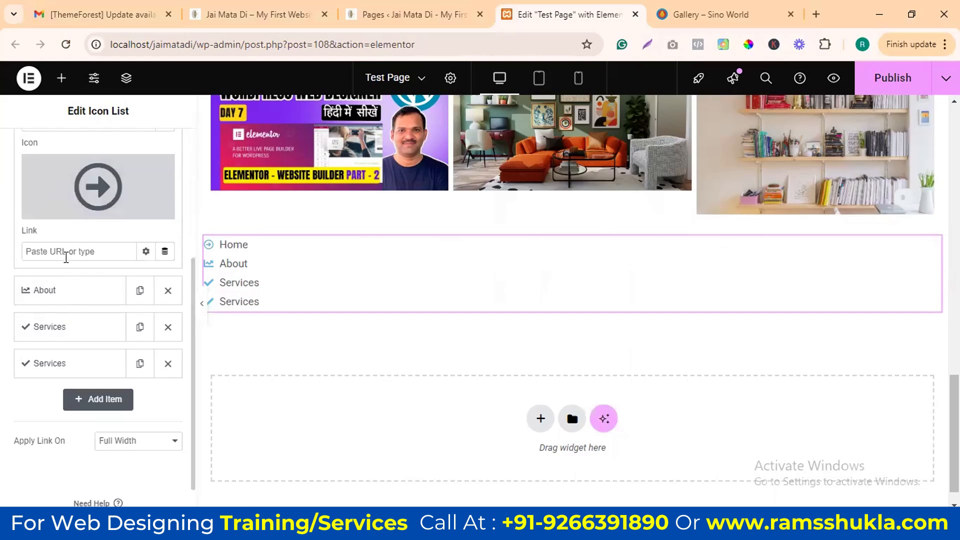
left_click(66, 254)
scroll(65, 260, "up", 2)
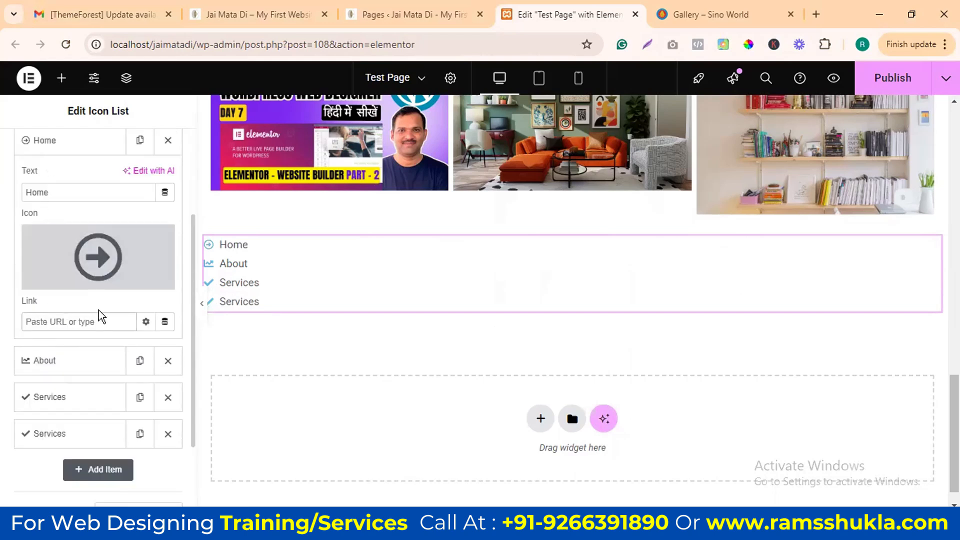
left_click(50, 361)
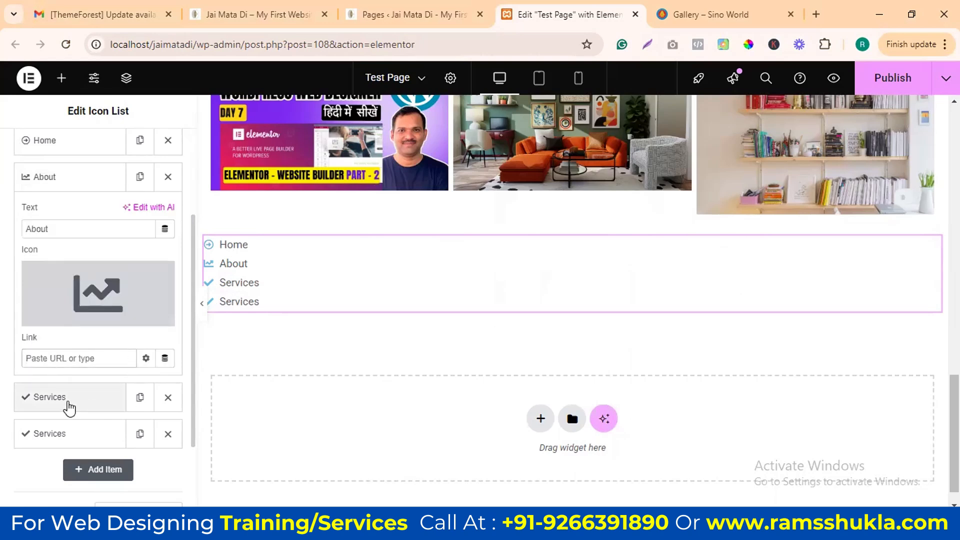
left_click(64, 403)
left_click(146, 394)
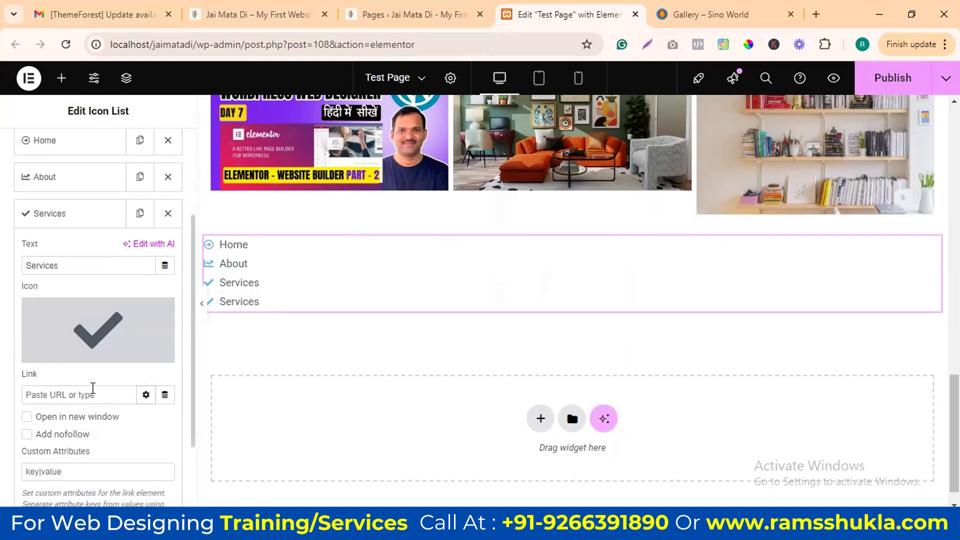
left_click(62, 220)
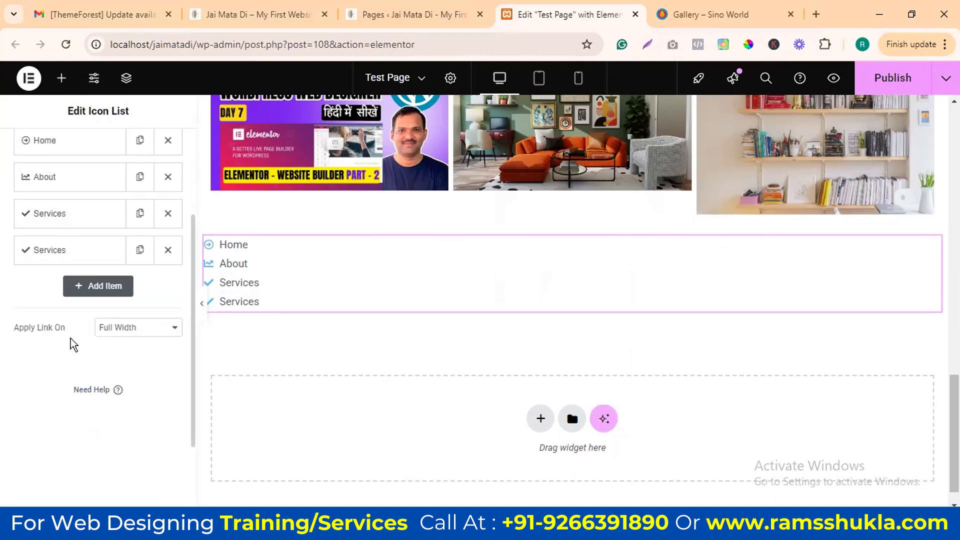
Step: Set the space between the icon list's items to 3 px
scroll(70, 352, "up", 3)
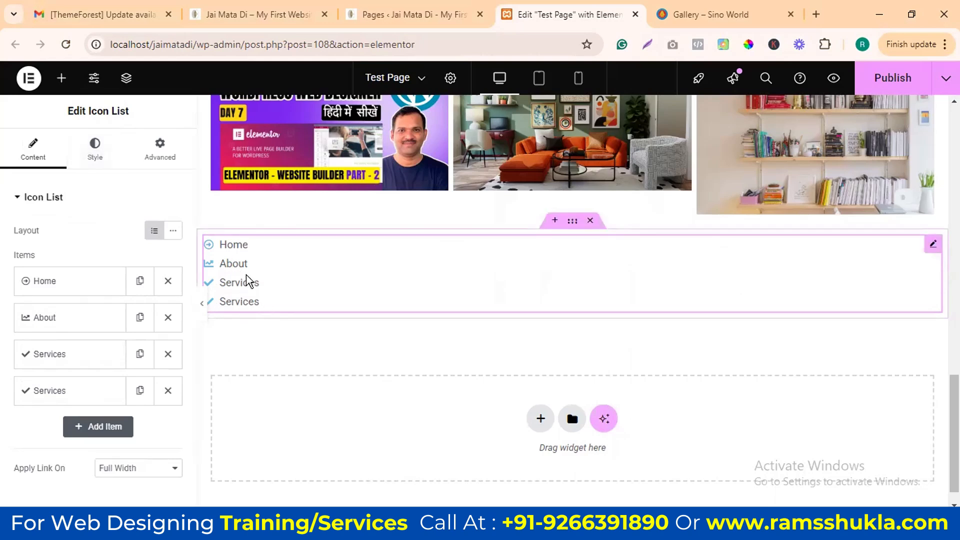
left_click(95, 149)
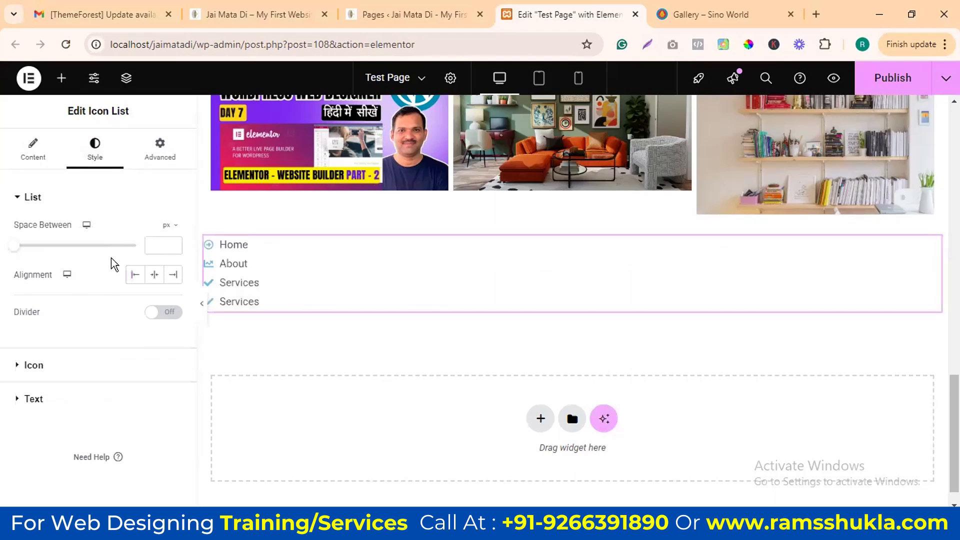
mouse_move(14, 255)
left_mouse_down()
mouse_move(58, 254)
mouse_move(20, 251)
left_mouse_up()
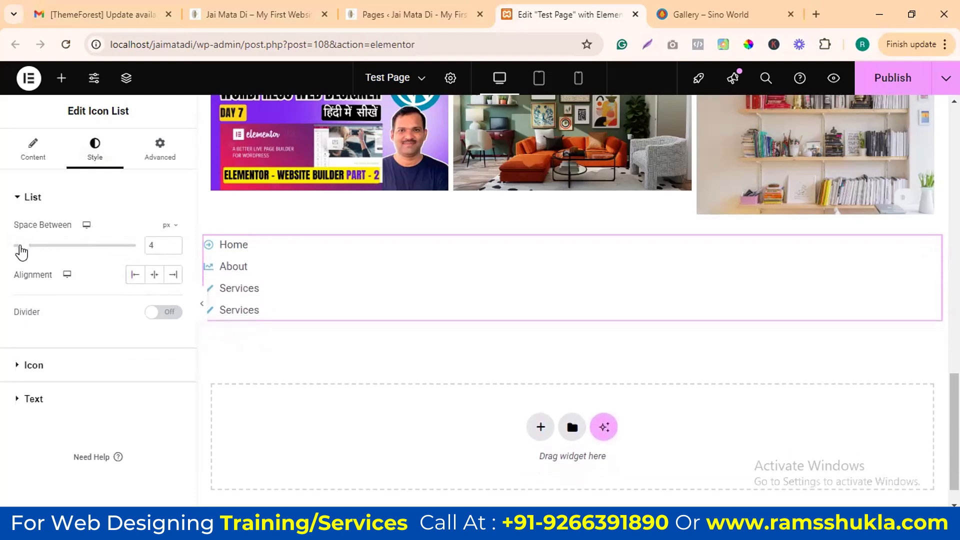
Step: Try center and right alignment on the icon list, ending with it aligned left
left_click(159, 277)
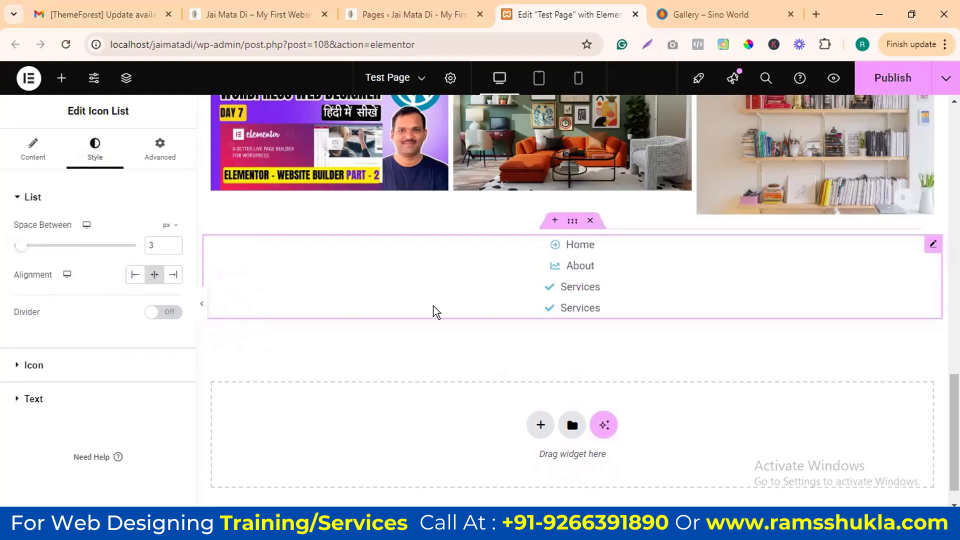
left_click(173, 274)
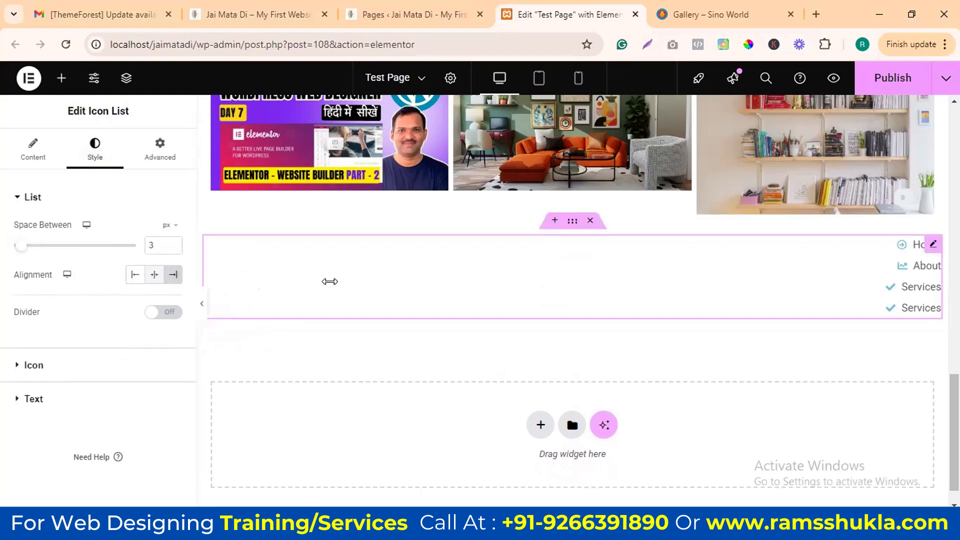
left_click(142, 281)
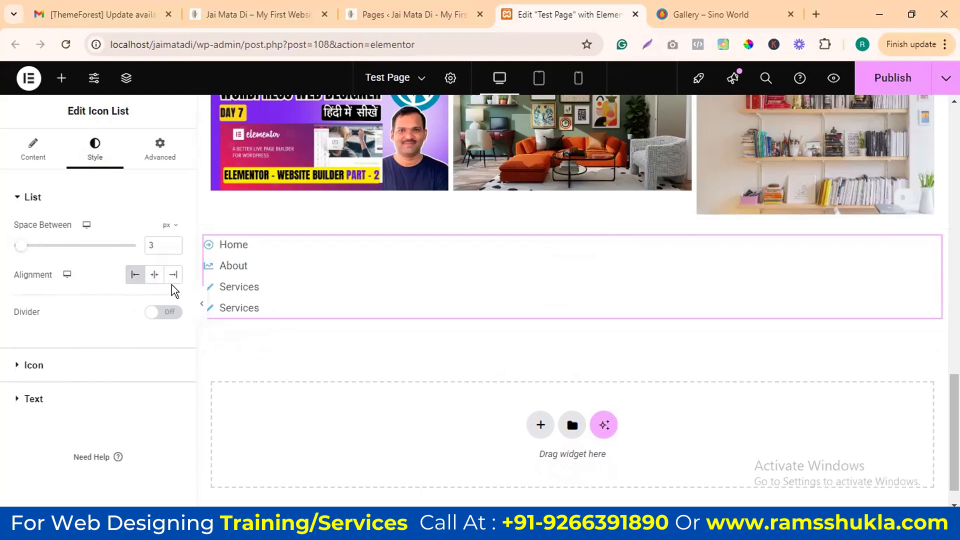
Step: Turn on the divider between the list items and narrow the list's container to about 29.7% width
left_click(170, 313)
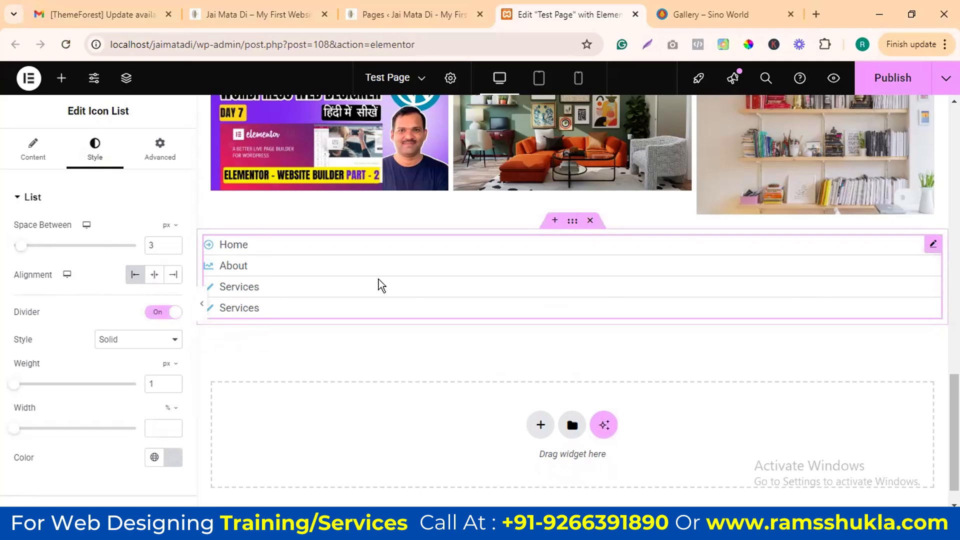
left_click_drag(947, 287, 419, 295)
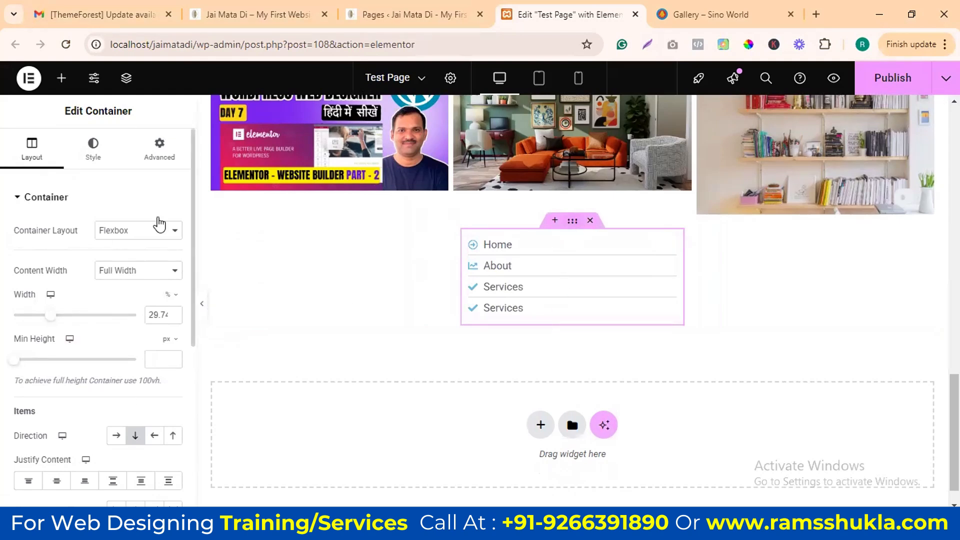
Step: Set the icon list's divider style to Double
left_click(667, 244)
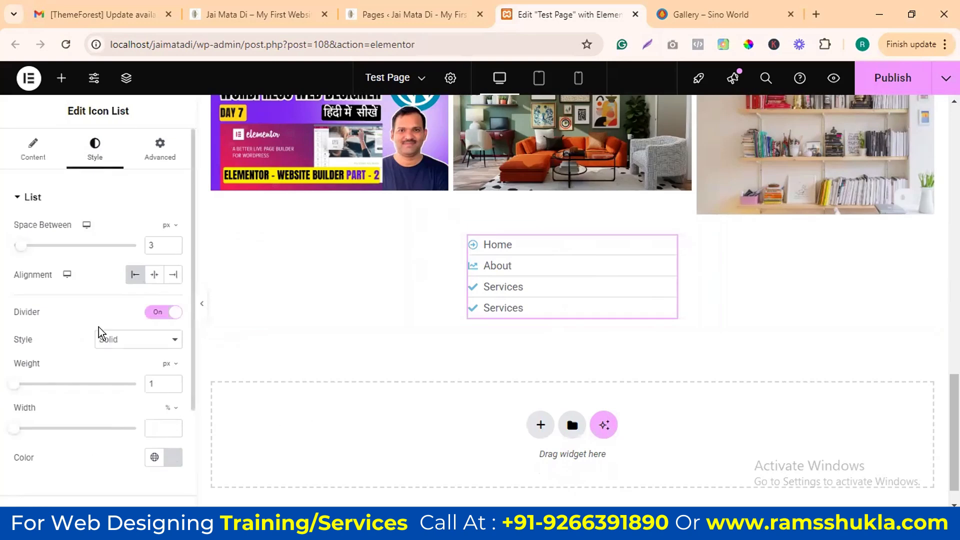
left_click(118, 344)
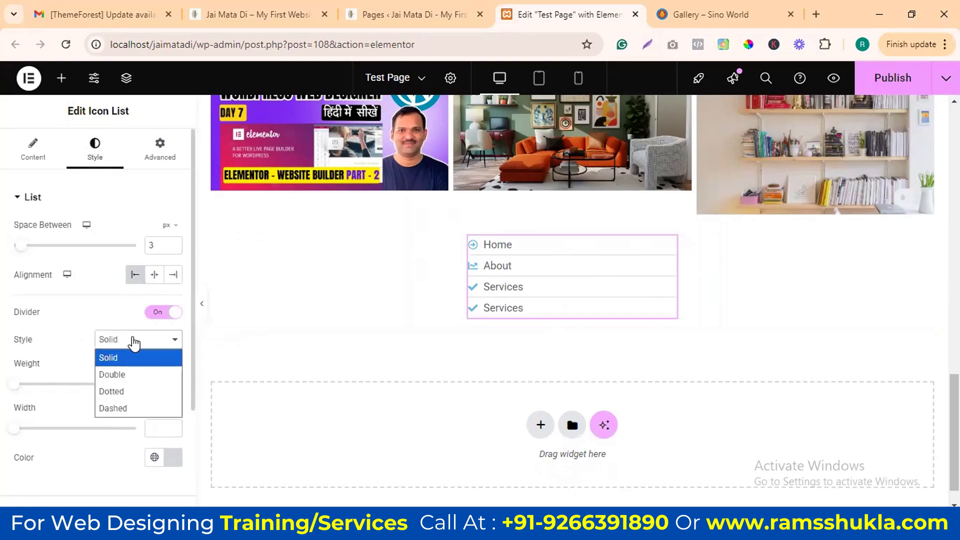
left_click(131, 374)
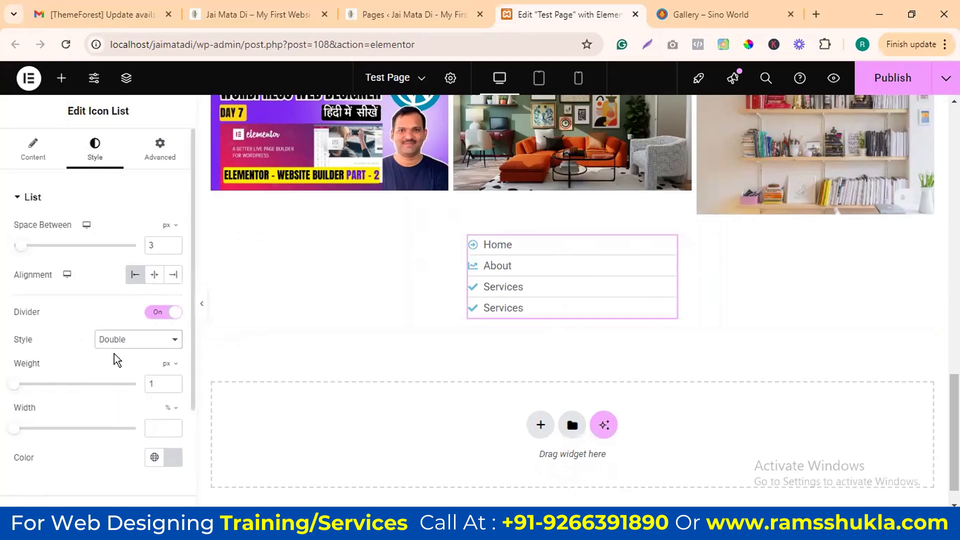
Step: Set the icon list's divider style to Dotted and its weight to 2 px
left_click(147, 341)
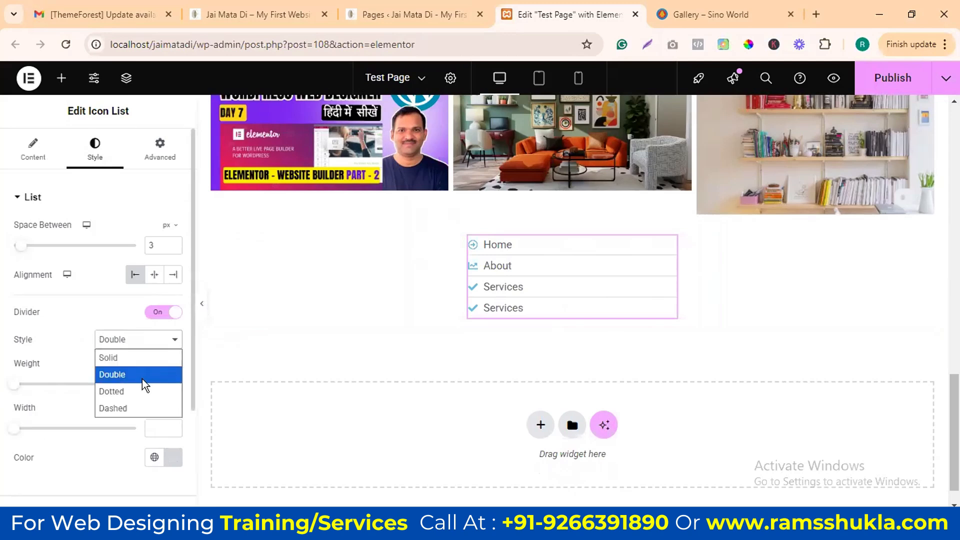
left_click(137, 391)
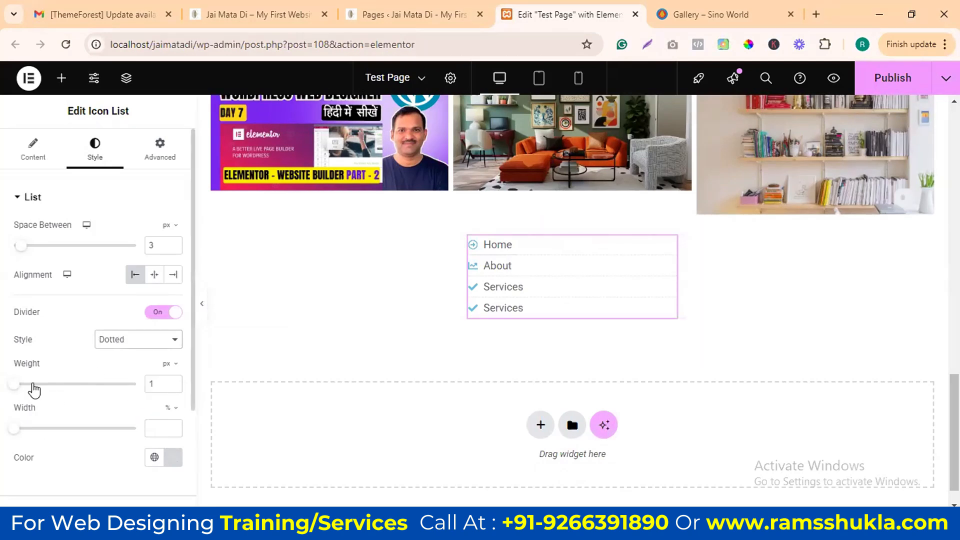
left_click_drag(17, 389, 28, 390)
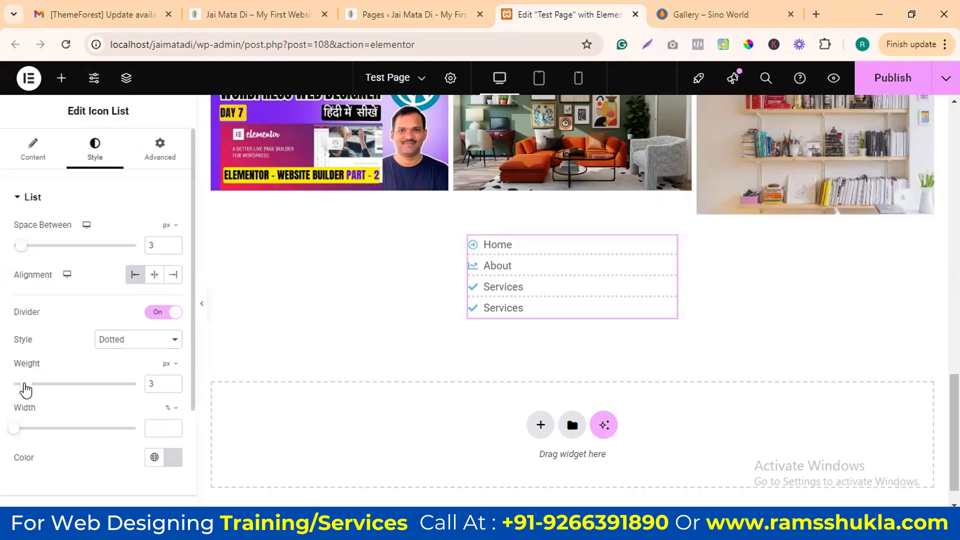
Step: Switch the list divider's style to Dashed, and try a 33% divider width before clearing it
left_click(143, 341)
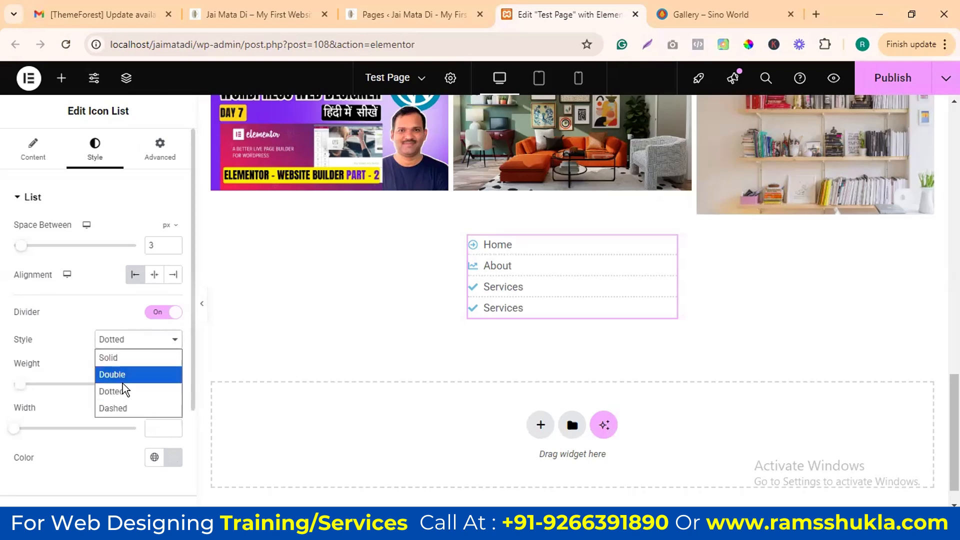
left_click(120, 408)
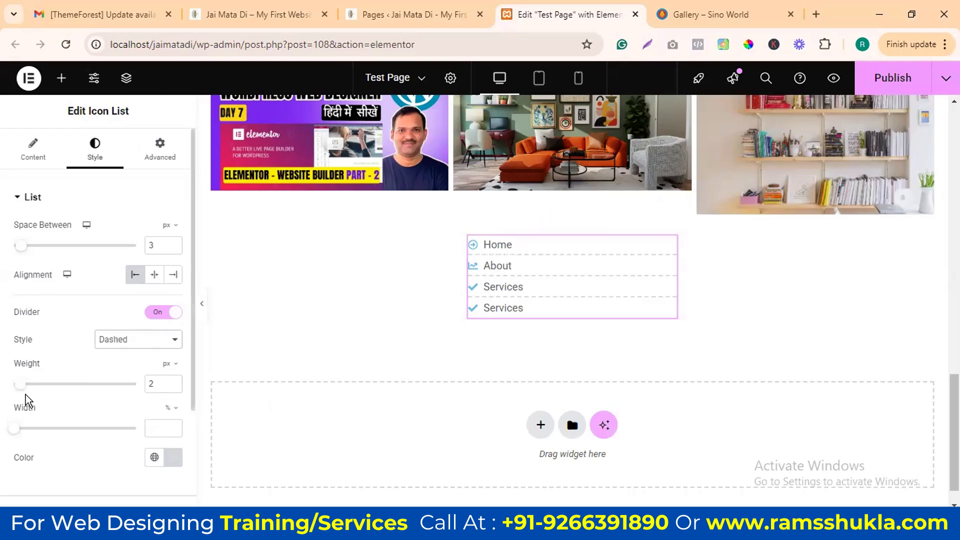
left_click_drag(15, 434, 57, 434)
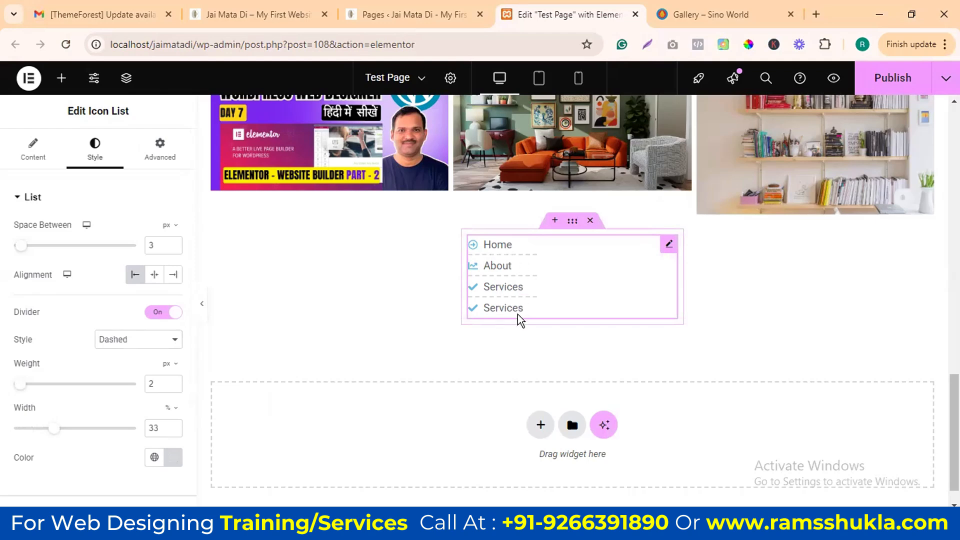
left_click_drag(54, 428, 6, 428)
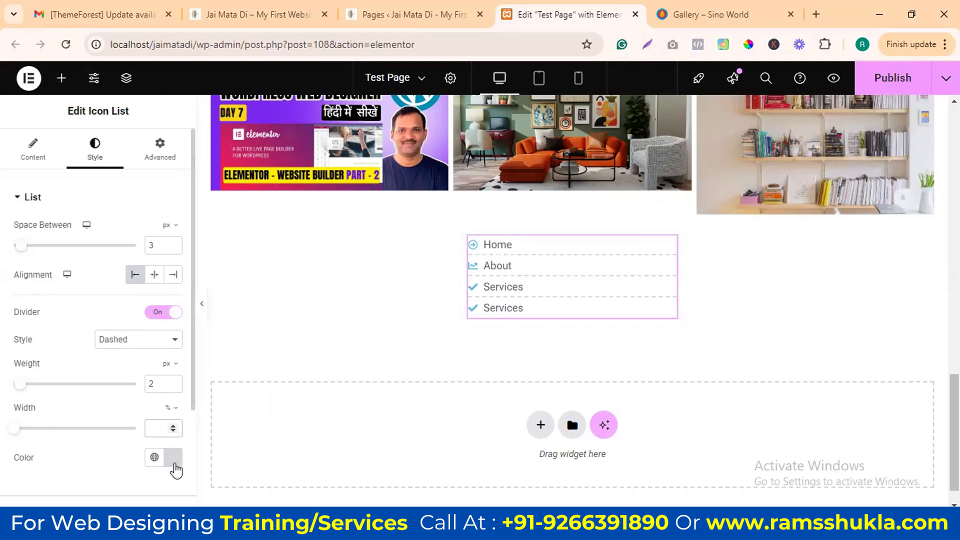
Step: Colour the list divider red (#F32F2F) and set its style to Solid
left_click(173, 457)
left_click_drag(191, 311, 223, 281)
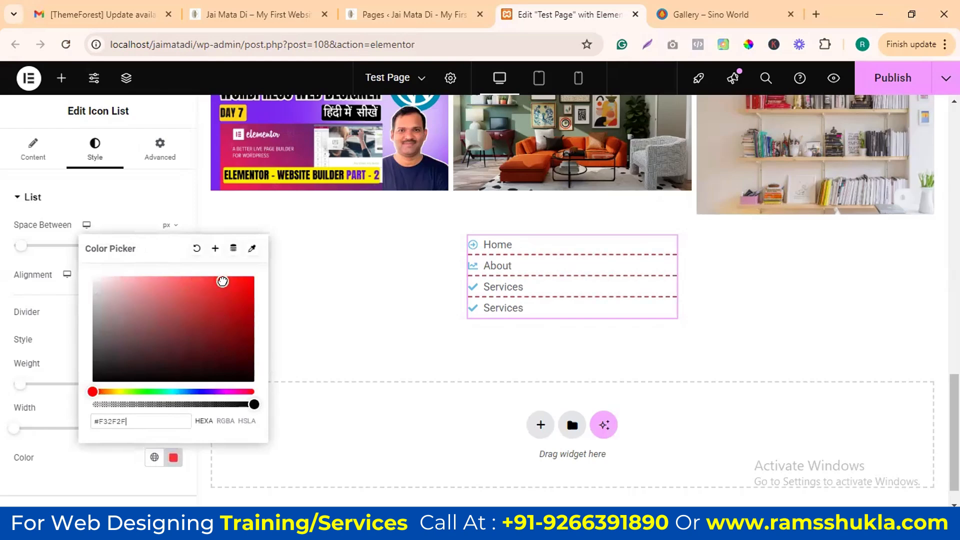
left_click(62, 409)
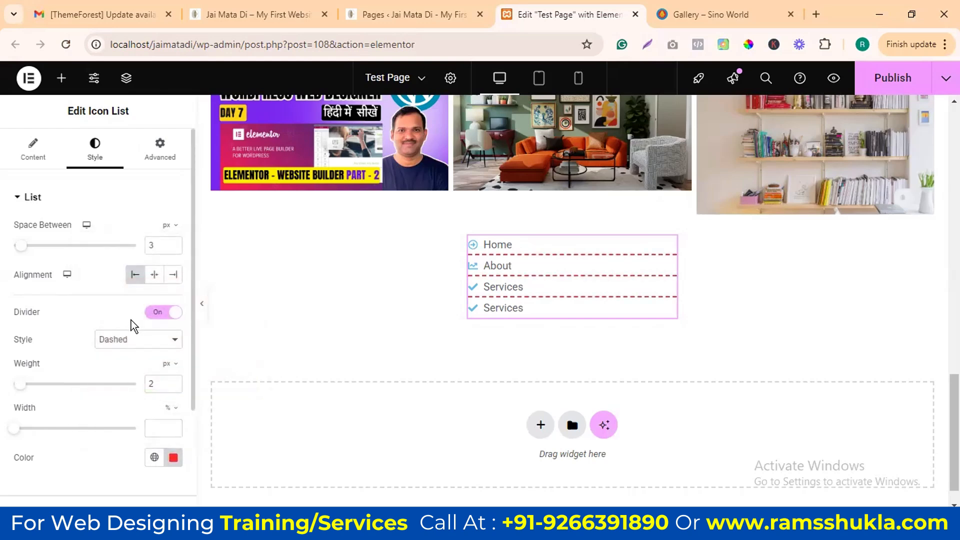
left_click(137, 343)
left_click(133, 358)
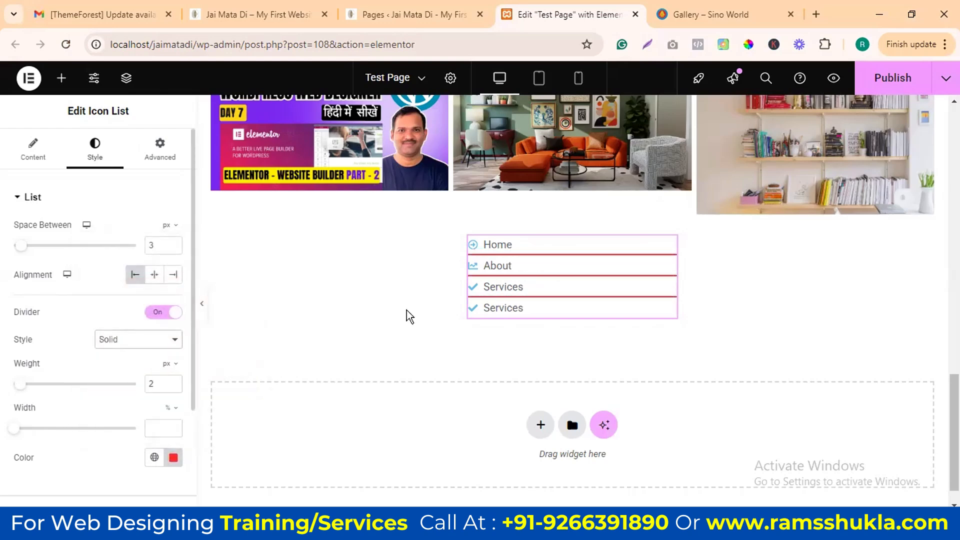
Step: Check the footer links on the Sino World gallery page, and set the list divider's width to 38% and weight to 1 px
left_click(700, 14)
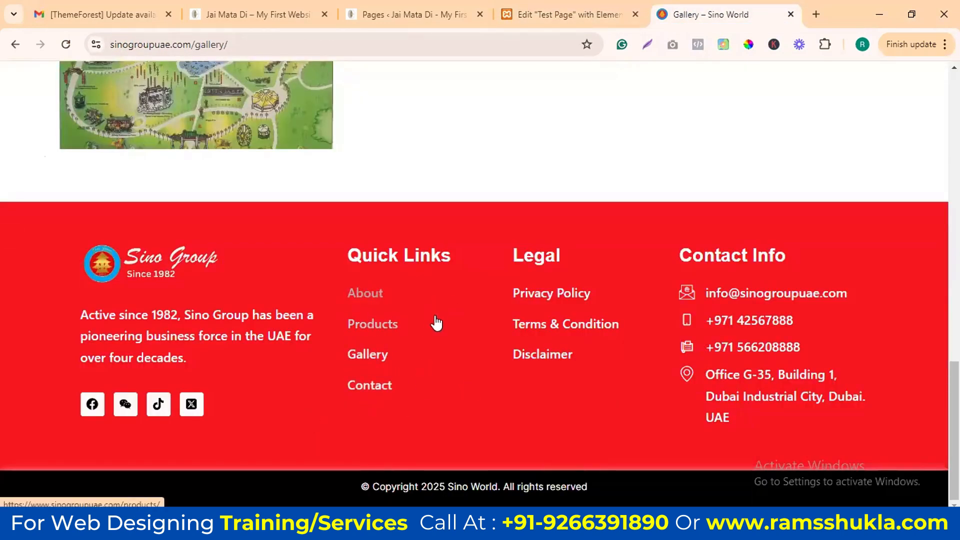
key("ctrl+shift+Tab")
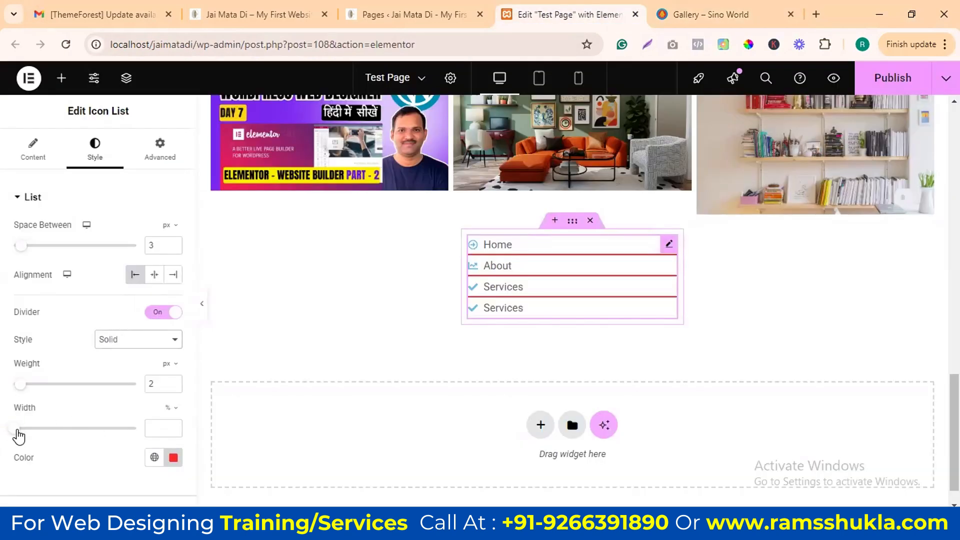
left_click_drag(19, 431, 57, 430)
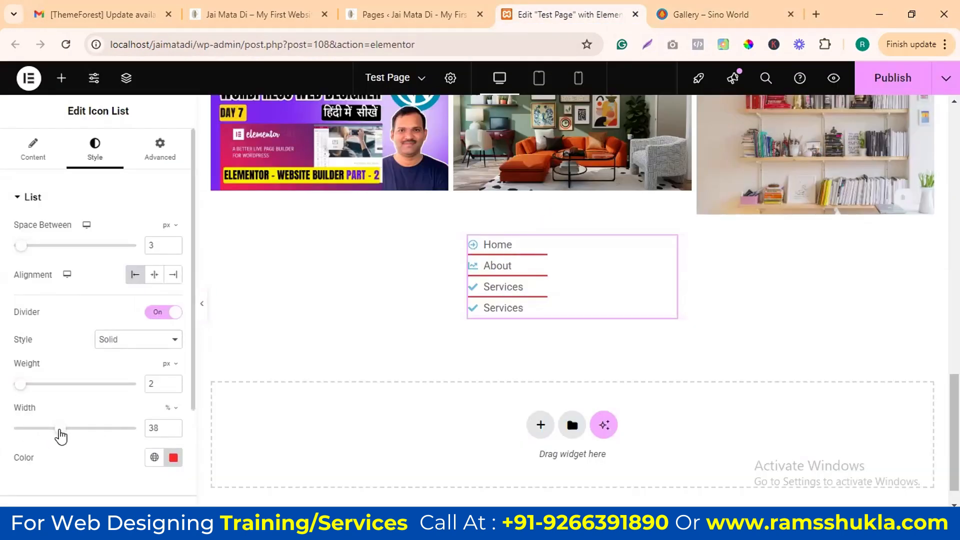
left_click_drag(24, 386, 20, 388)
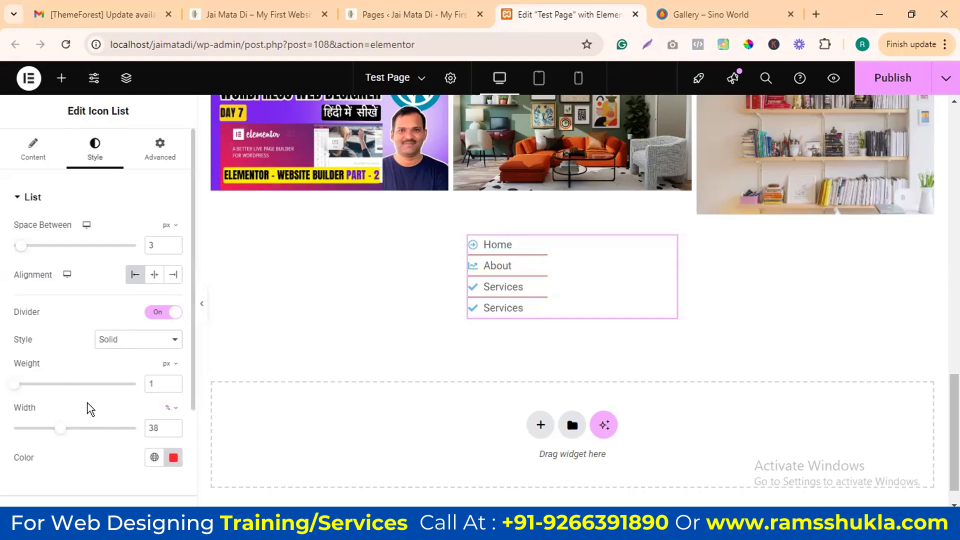
Step: Centre the icon list's items and set the space between them to 13 px
left_click(155, 275)
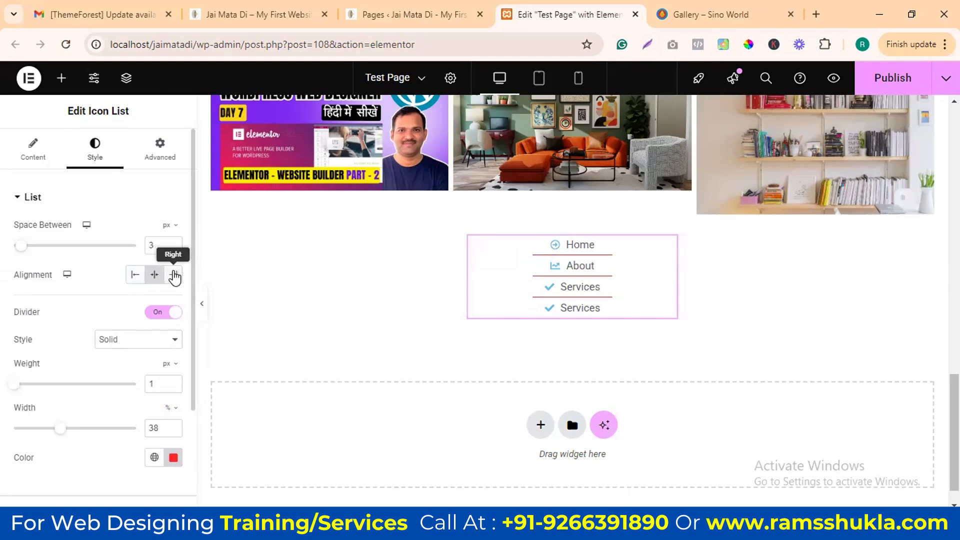
left_click_drag(24, 254, 50, 260)
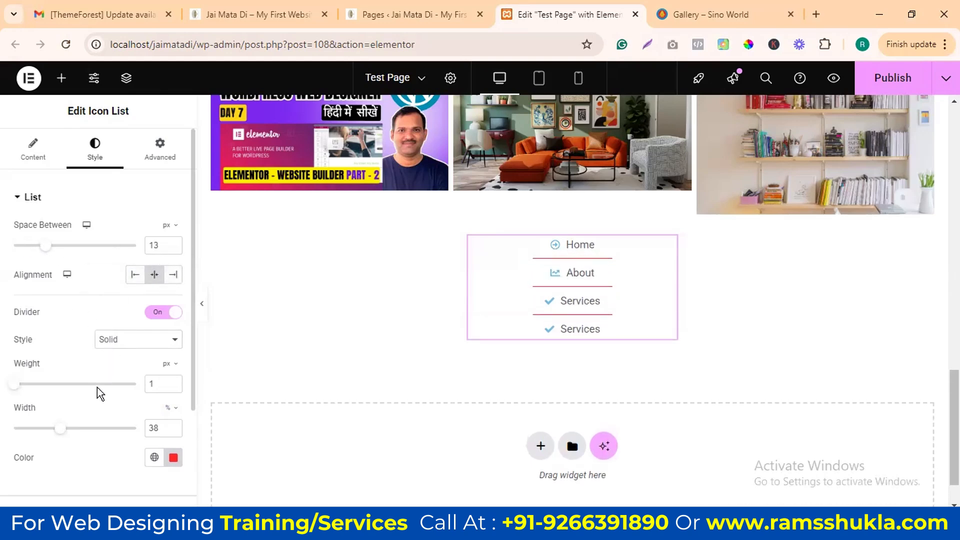
Step: Set the normal colour of the list icons to red (#FF1631)
scroll(95, 400, "down", 3)
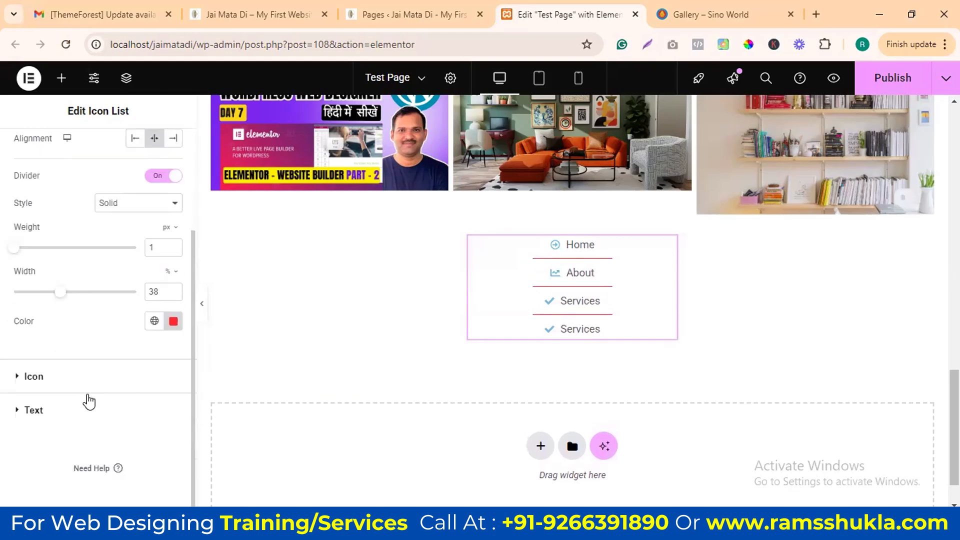
left_click(39, 376)
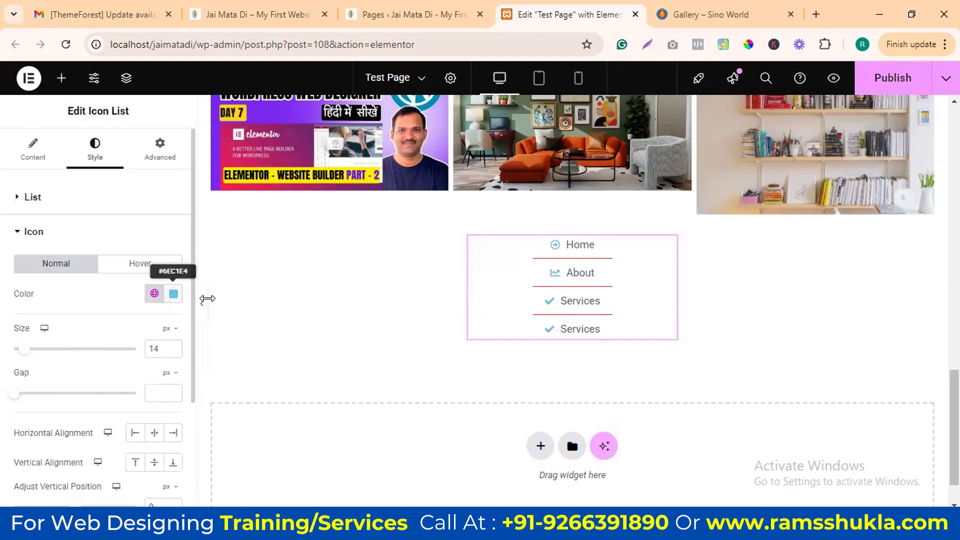
left_click(173, 294)
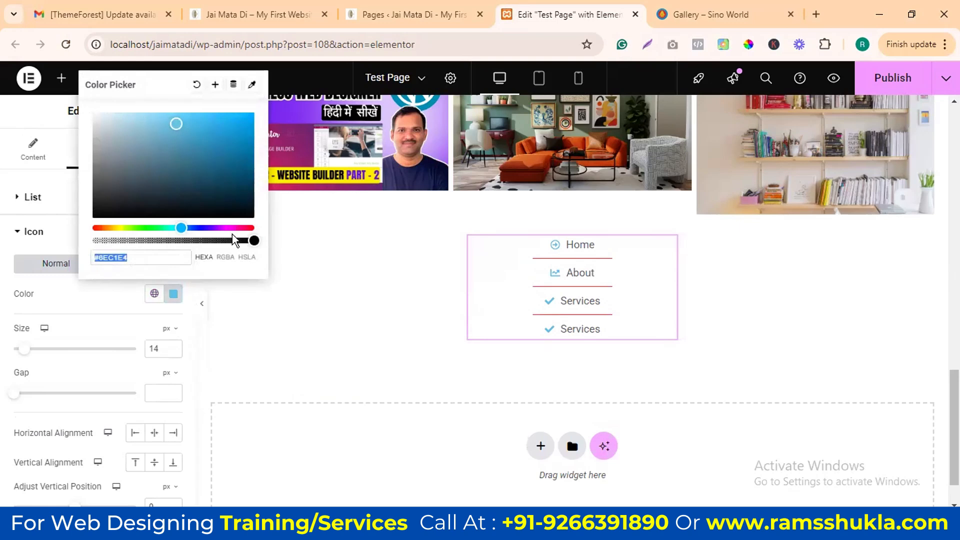
left_click_drag(239, 228, 250, 228)
left_click(240, 112)
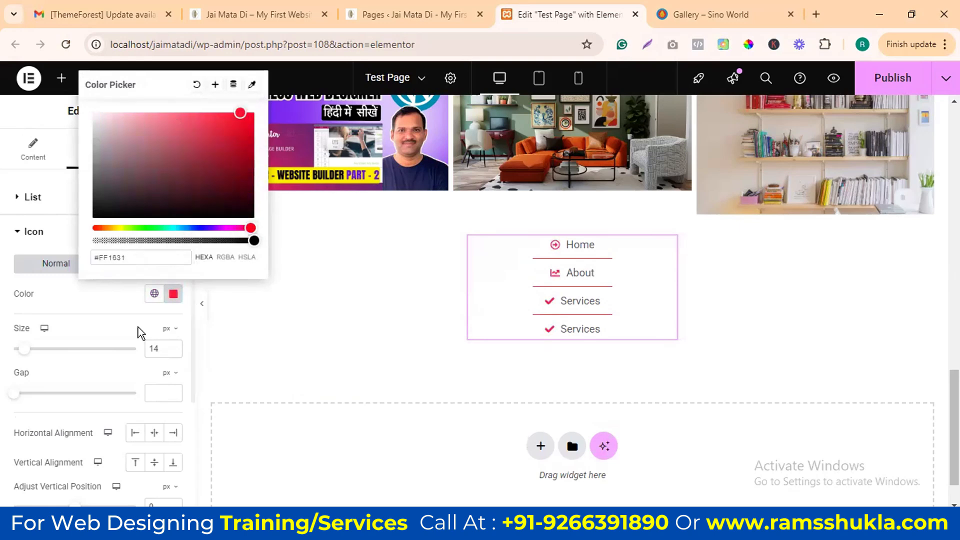
left_click(110, 303)
Step: Set the list icons' size to 18 px and the gap between icon and text to 24 px
mouse_move(25, 356)
left_mouse_down()
mouse_move(52, 355)
mouse_move(31, 355)
left_mouse_up()
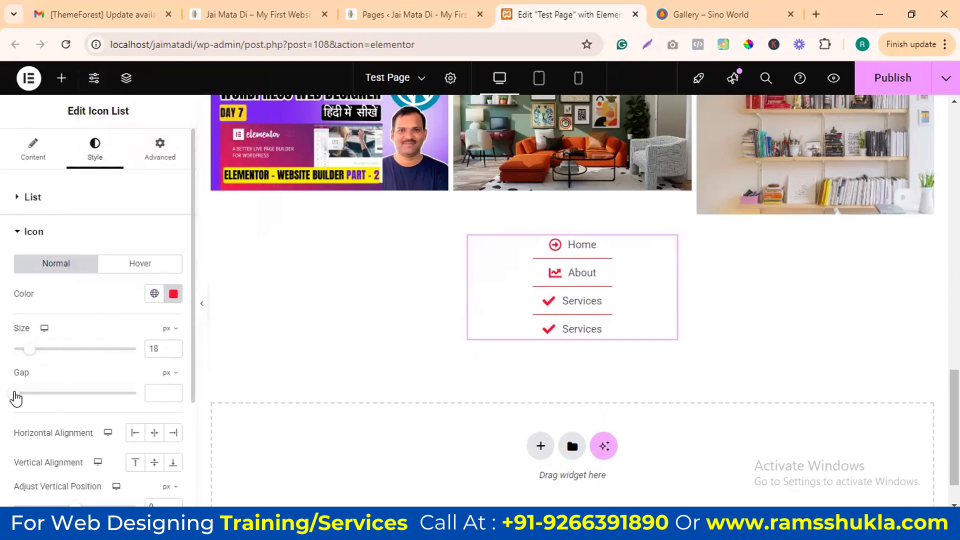
left_click_drag(15, 395, 73, 394)
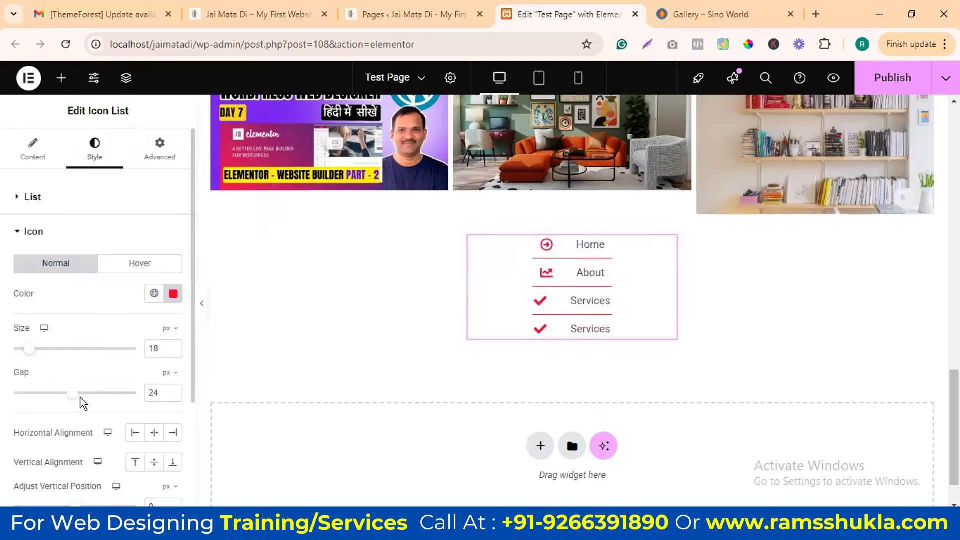
Step: Try the icons' alignment options, and settle on centre for both horizontal and vertical alignment
left_click(135, 435)
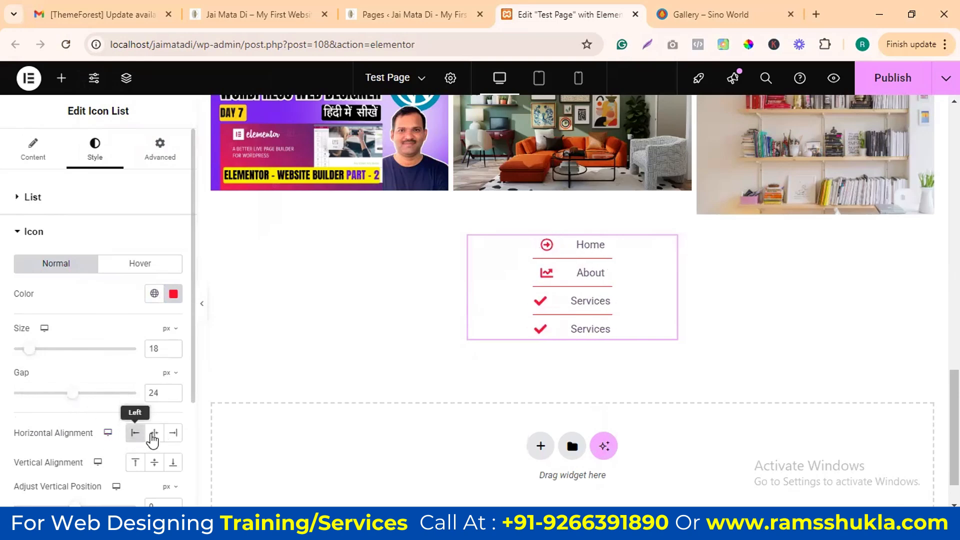
left_click(153, 435)
left_click(173, 434)
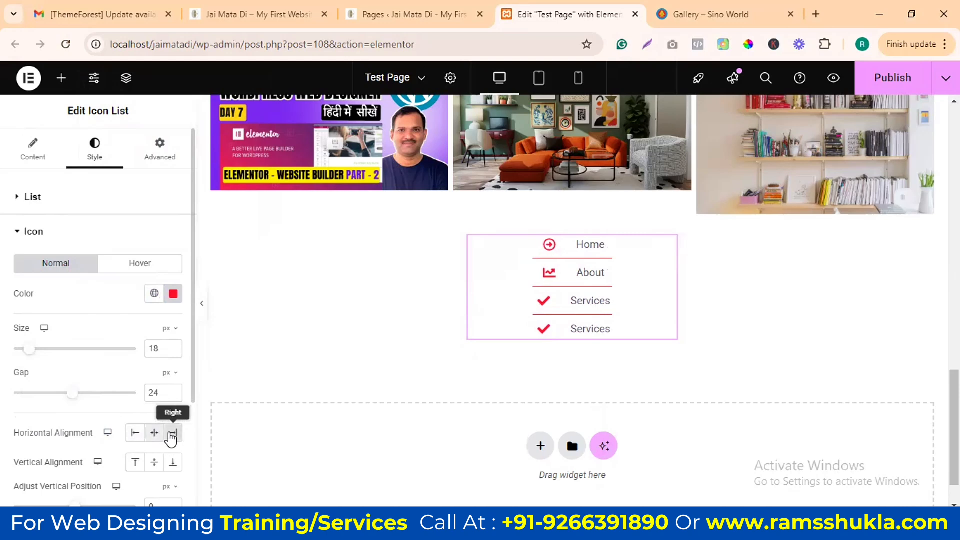
left_click(152, 434)
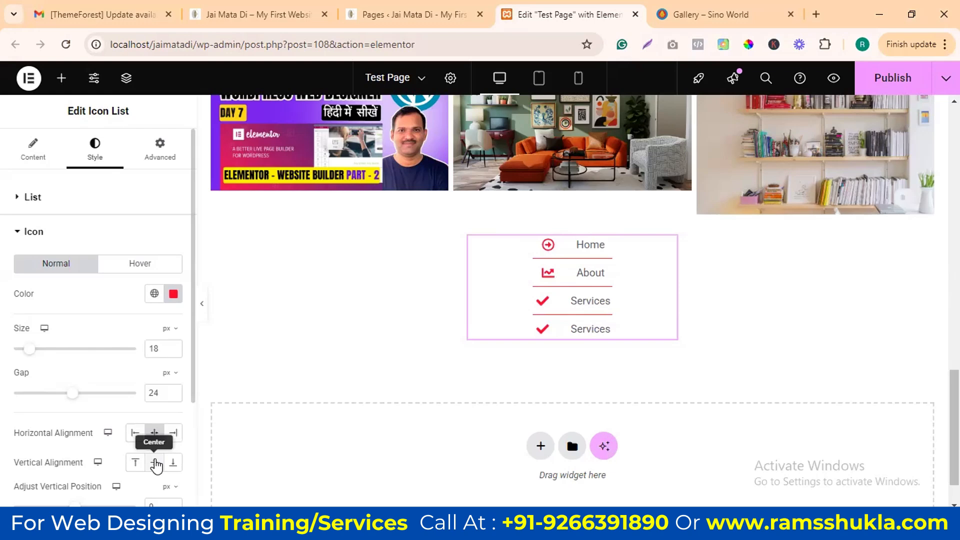
left_click(136, 464)
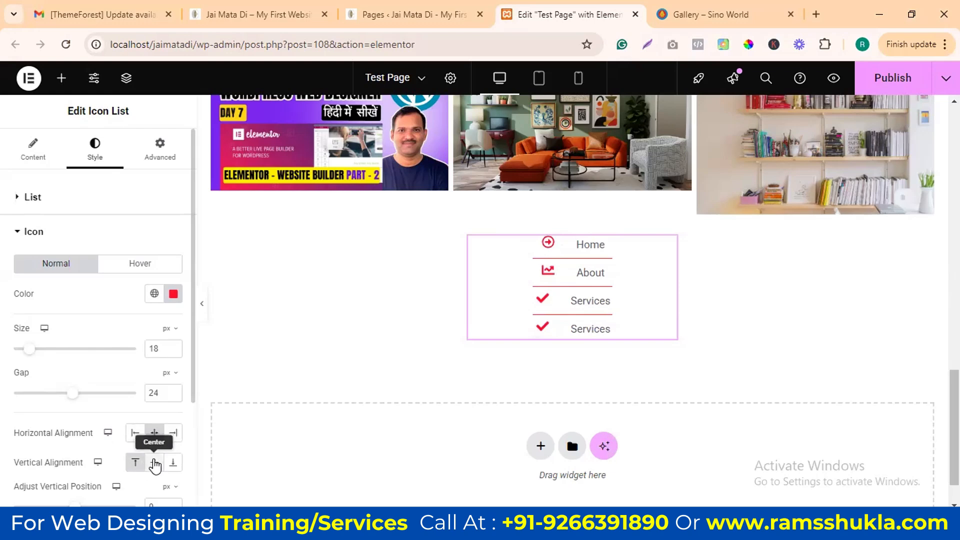
left_click(155, 465)
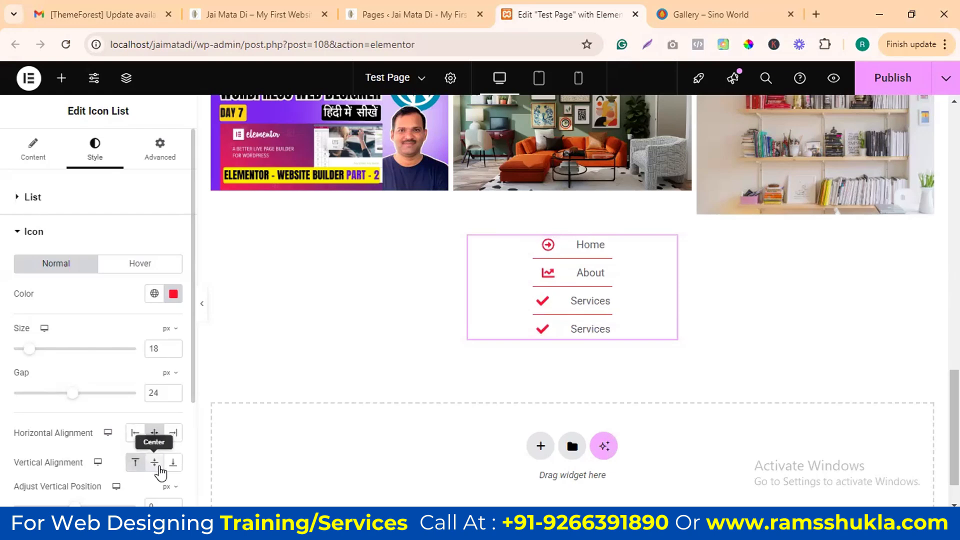
Step: Try adjusting the icons' vertical position and leave it at 0 px
scroll(107, 379, "down", 1)
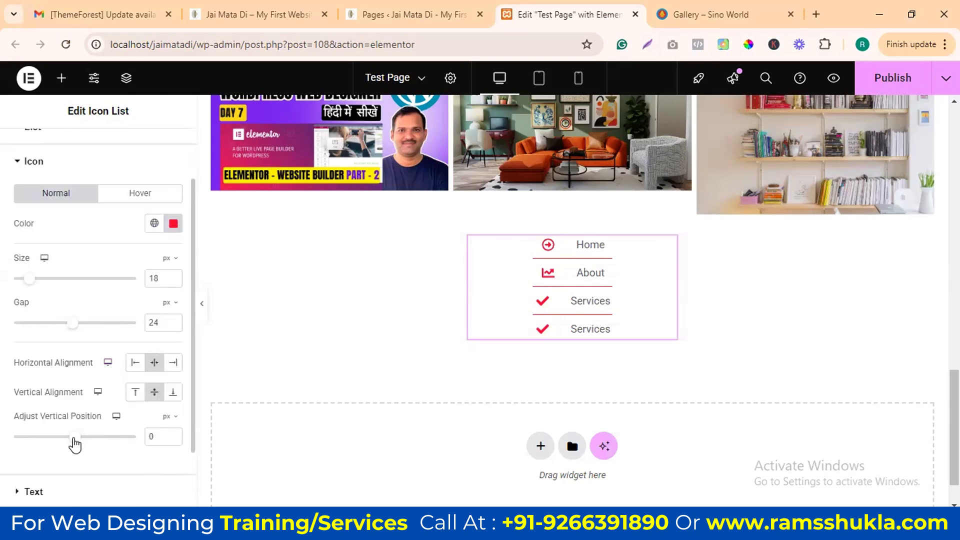
mouse_move(75, 444)
left_mouse_down()
mouse_move(86, 442)
mouse_move(76, 445)
left_mouse_up()
scroll(97, 353, "down", 1)
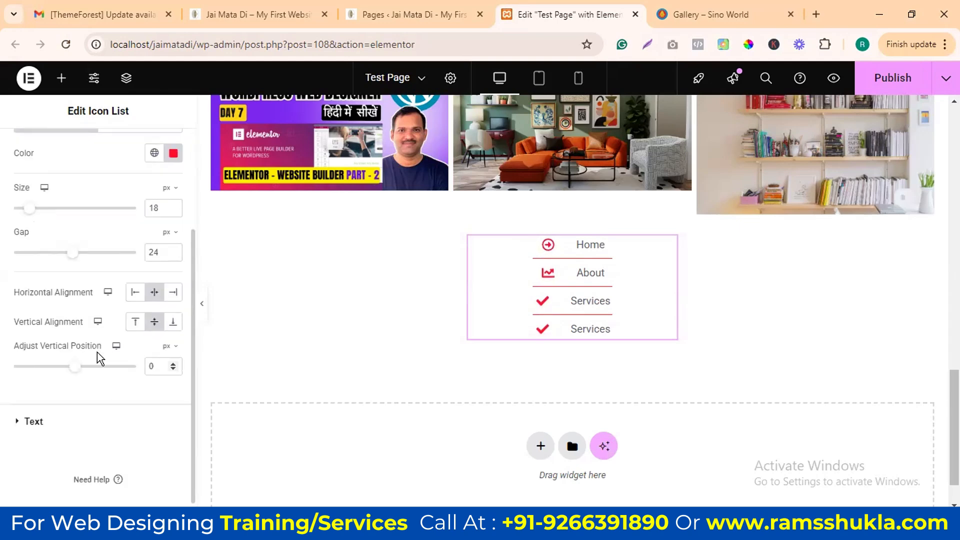
Step: Set the hover colour of the list icons to grey (#9B9696)
scroll(102, 355, "up", 1)
scroll(110, 352, "up", 1)
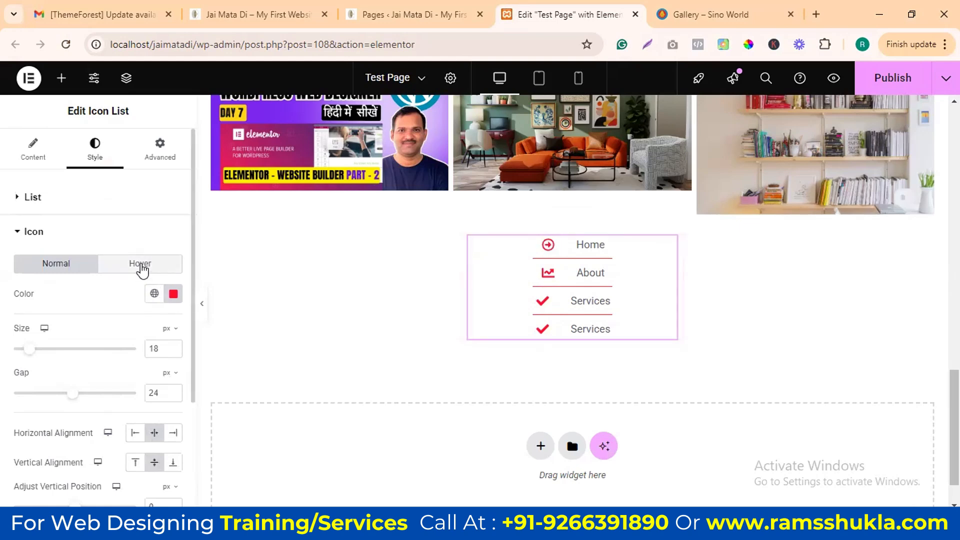
left_click(141, 265)
left_click(174, 294)
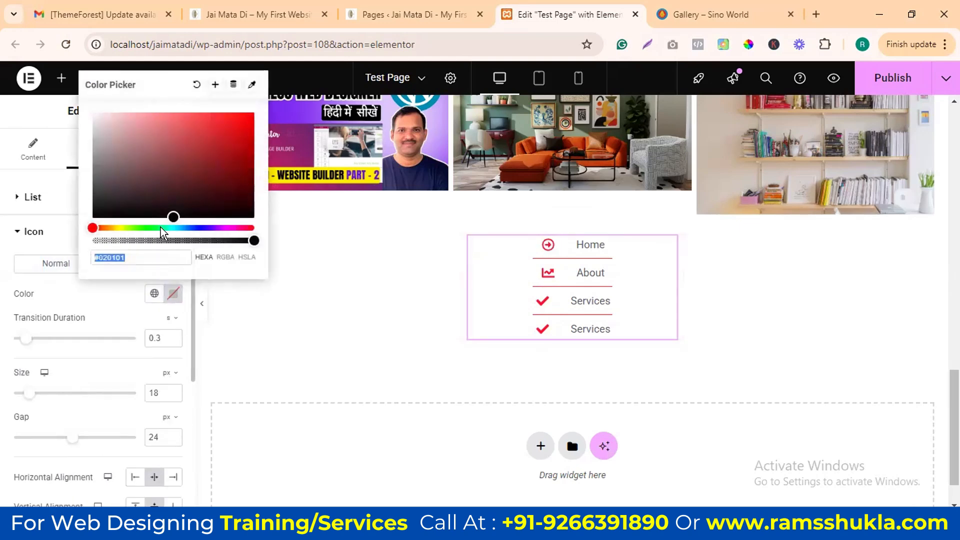
left_click_drag(160, 200, 97, 154)
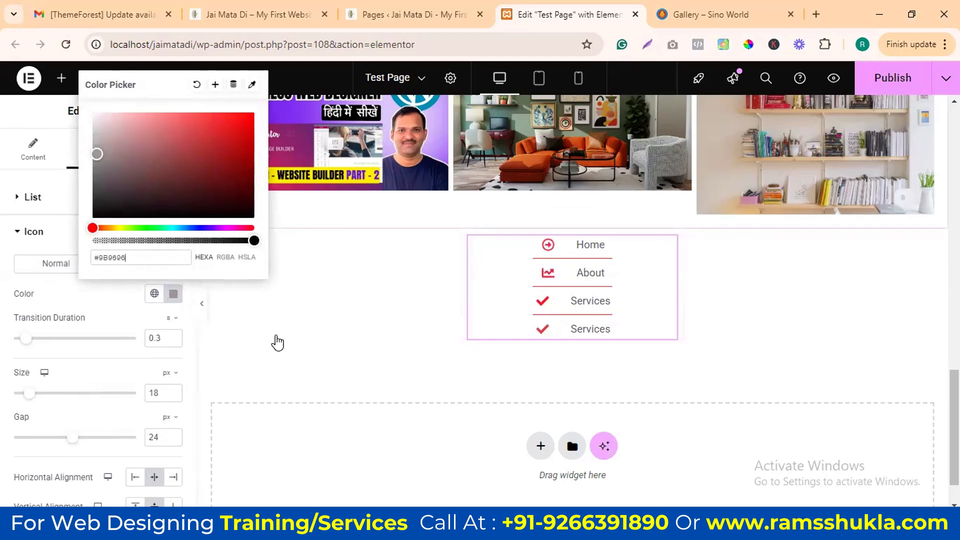
left_click(182, 294)
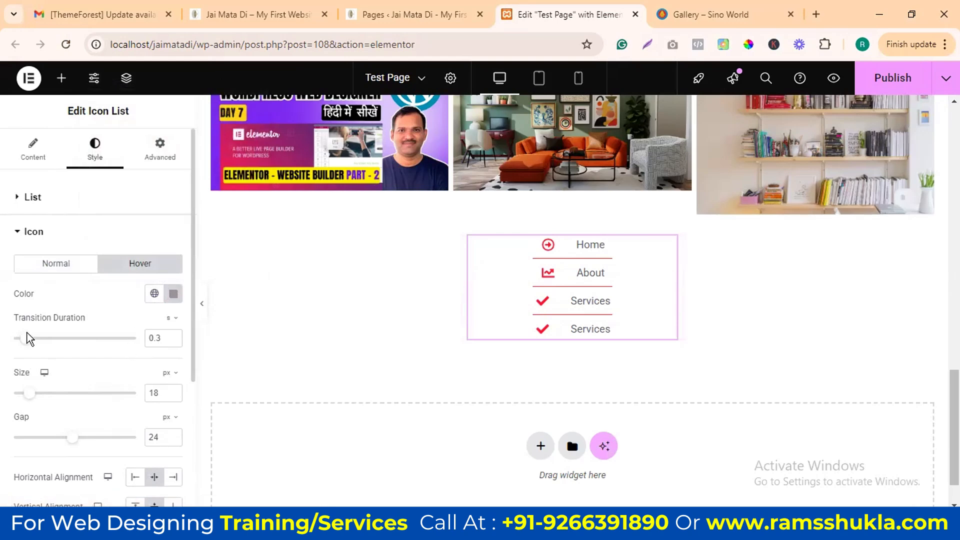
Step: Set the hover colour of the list text to dark red (#5C2121)
scroll(49, 395, "down", 3)
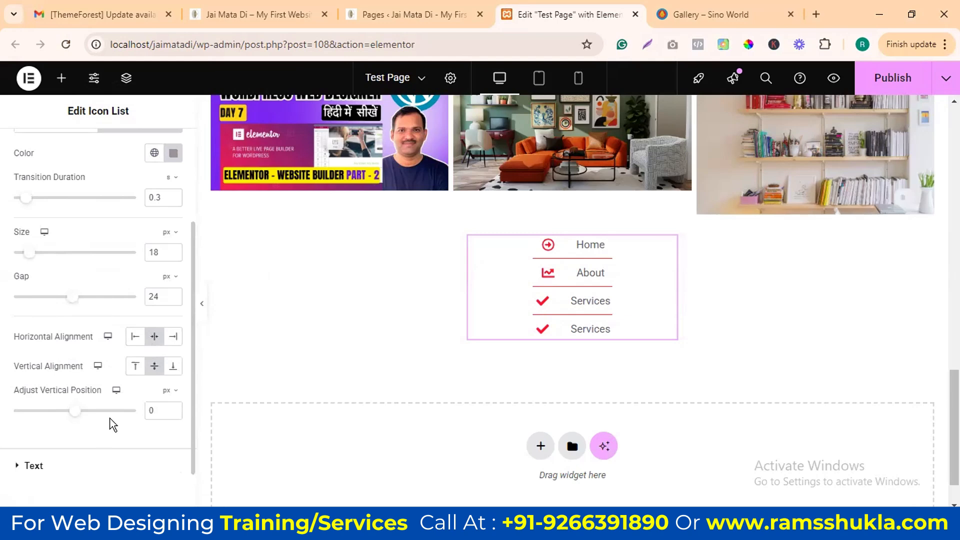
left_click(22, 467)
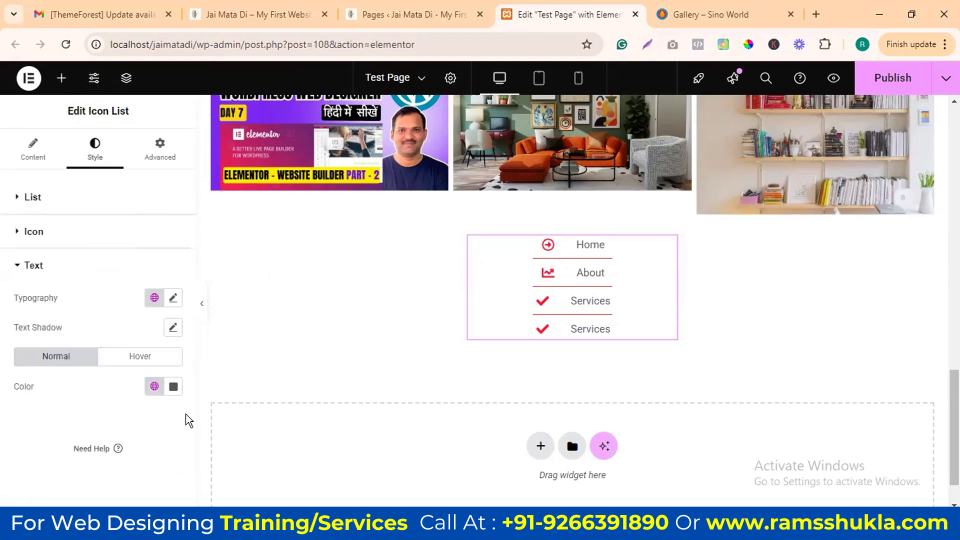
left_click(152, 359)
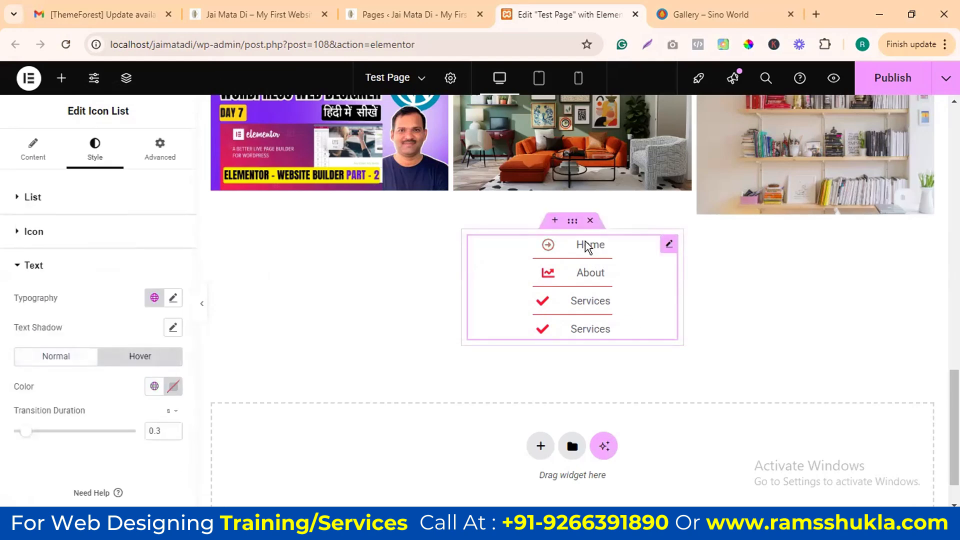
left_click(181, 387)
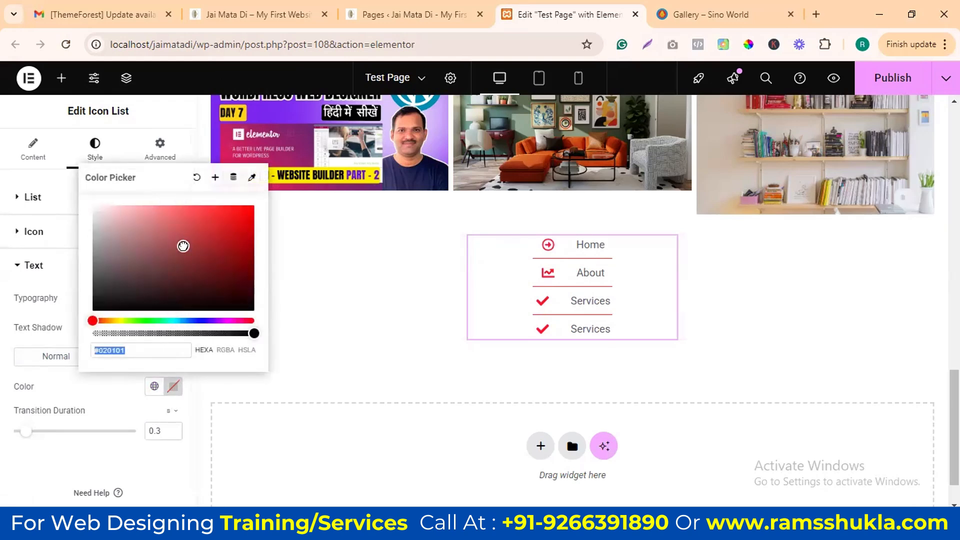
left_click_drag(182, 246, 195, 272)
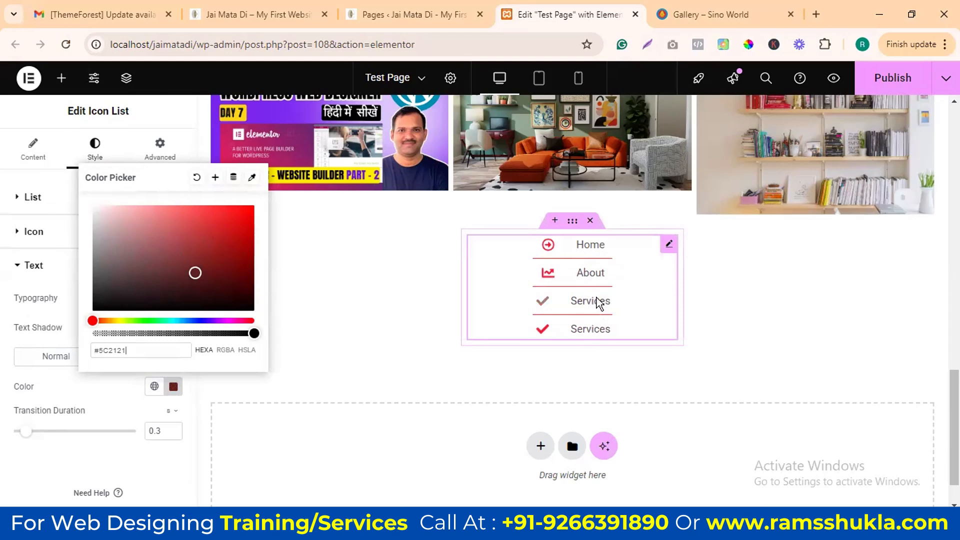
left_click(93, 402)
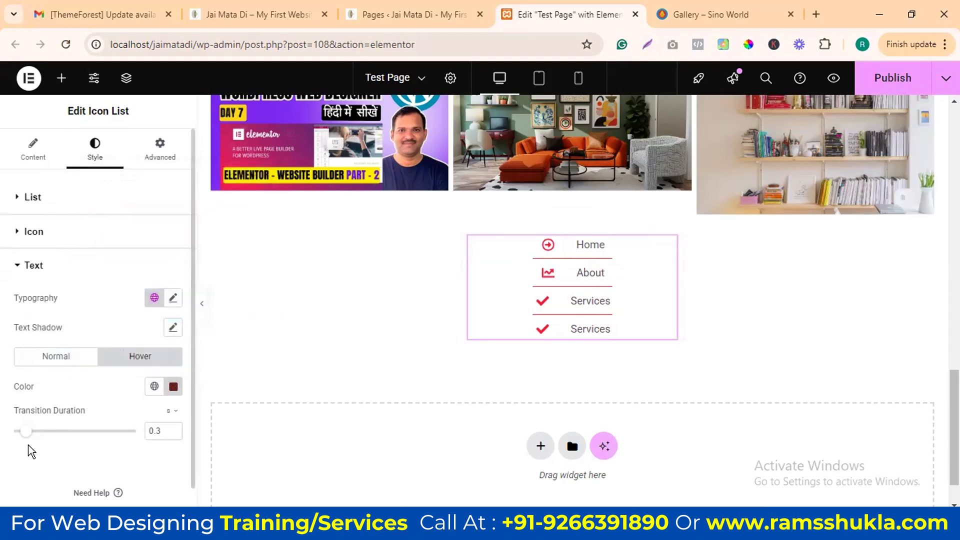
Step: Examine the typography options for the list text in its normal state
left_click(86, 358)
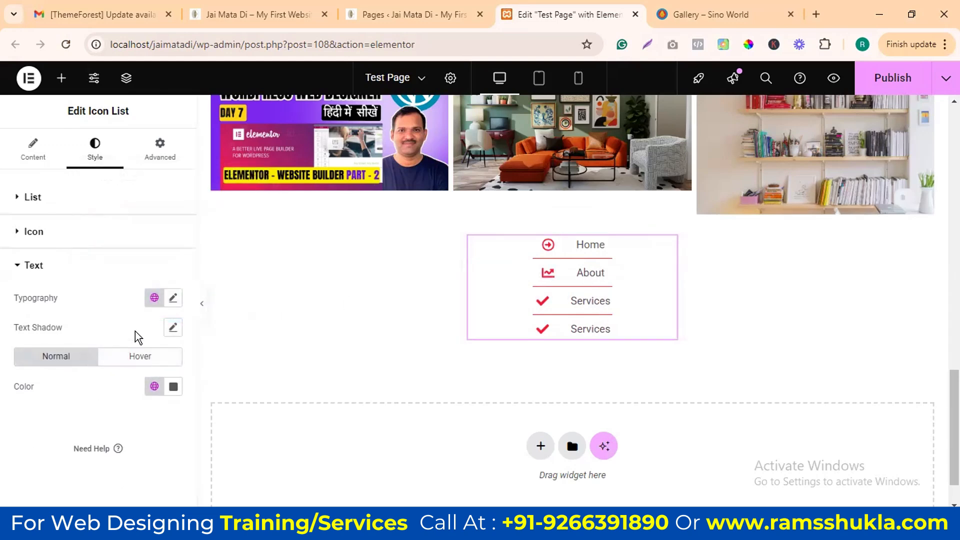
left_click(173, 300)
scroll(106, 405, "down", 3)
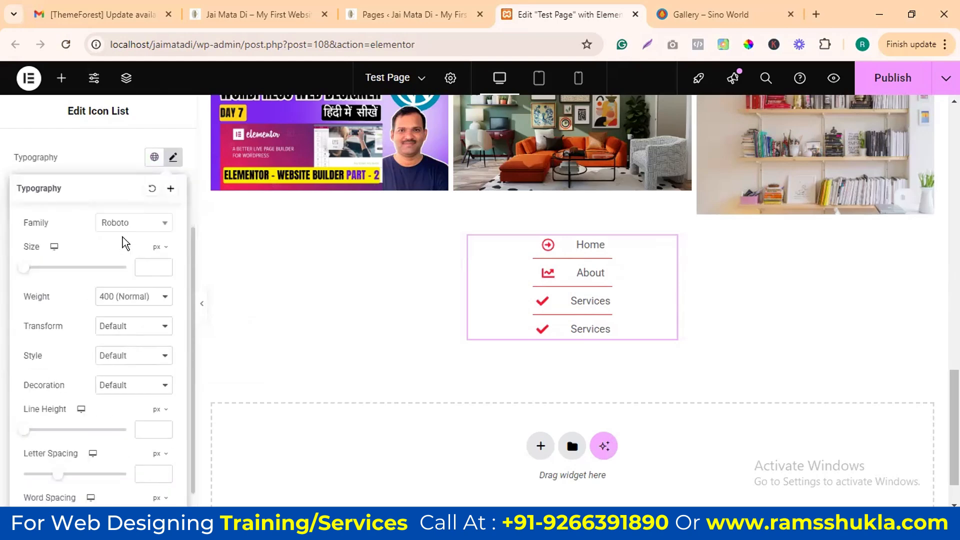
scroll(100, 300, "down", 1)
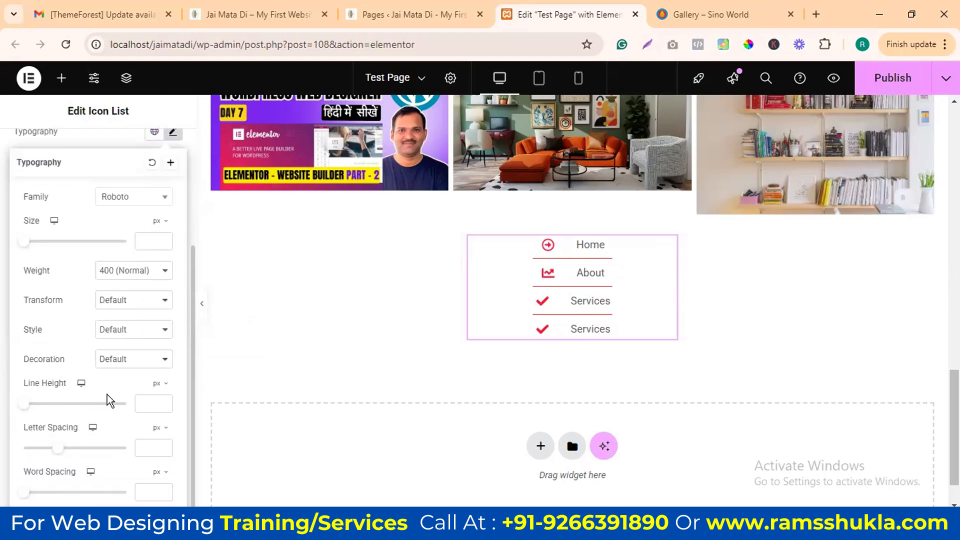
scroll(107, 400, "up", 4)
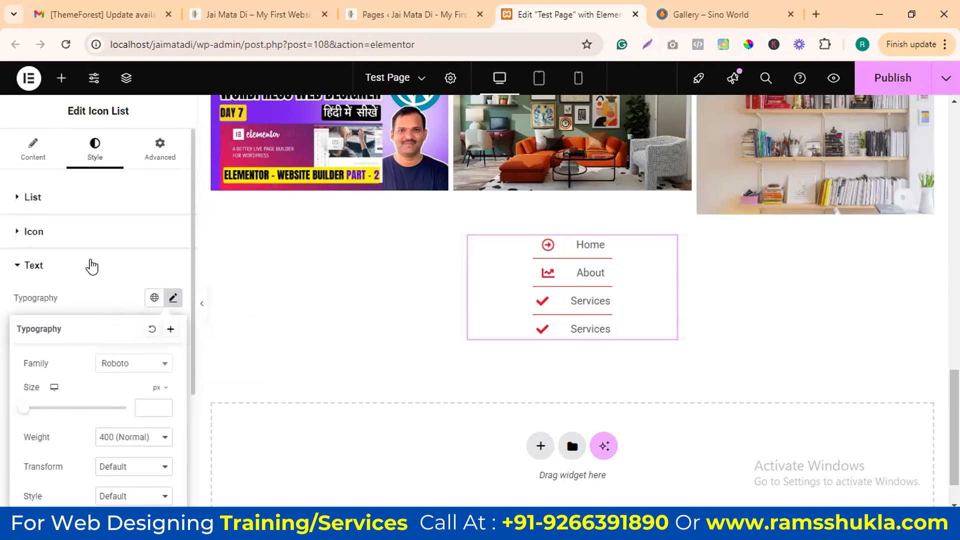
left_click(90, 266)
left_click(73, 271)
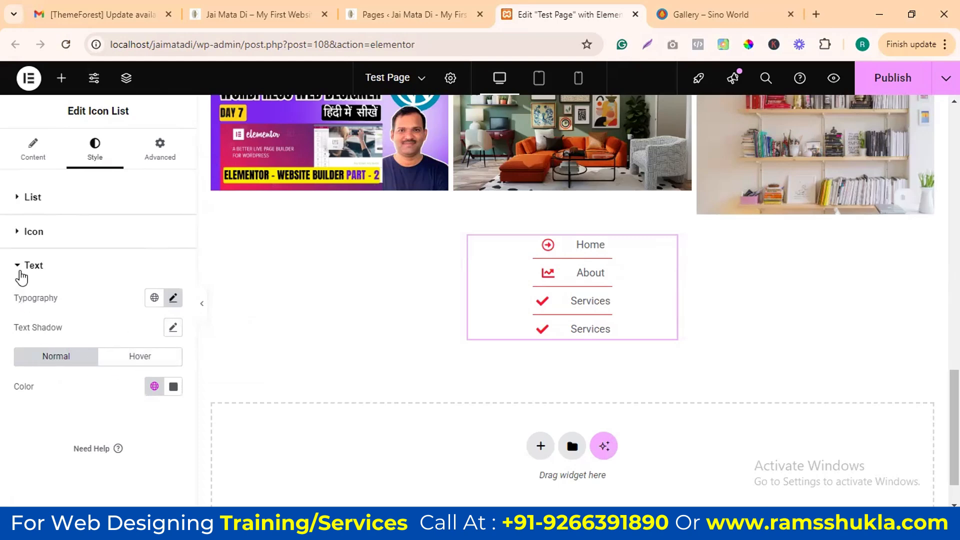
left_click(21, 270)
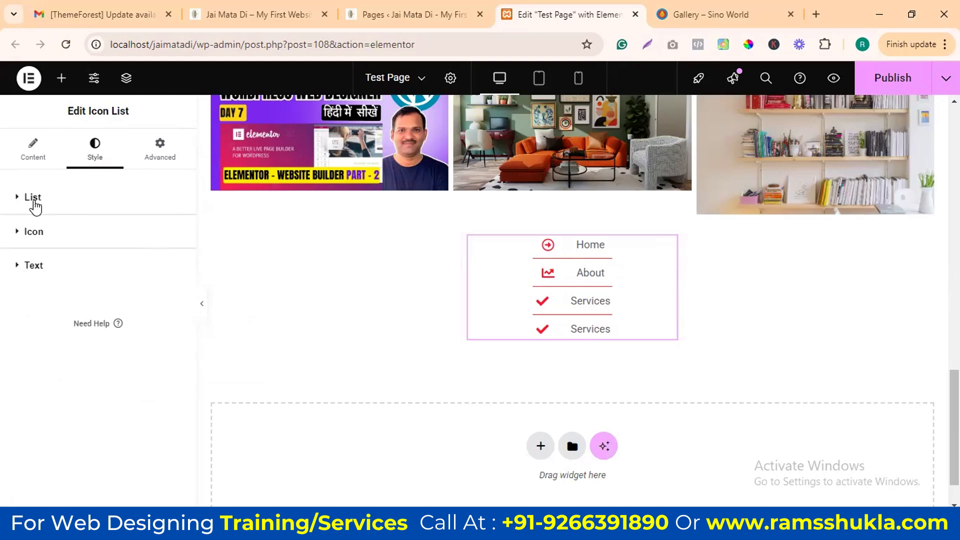
Step: Check the list's divider switch, keeping it on, and look through the icon list's advanced settings
left_click(40, 201)
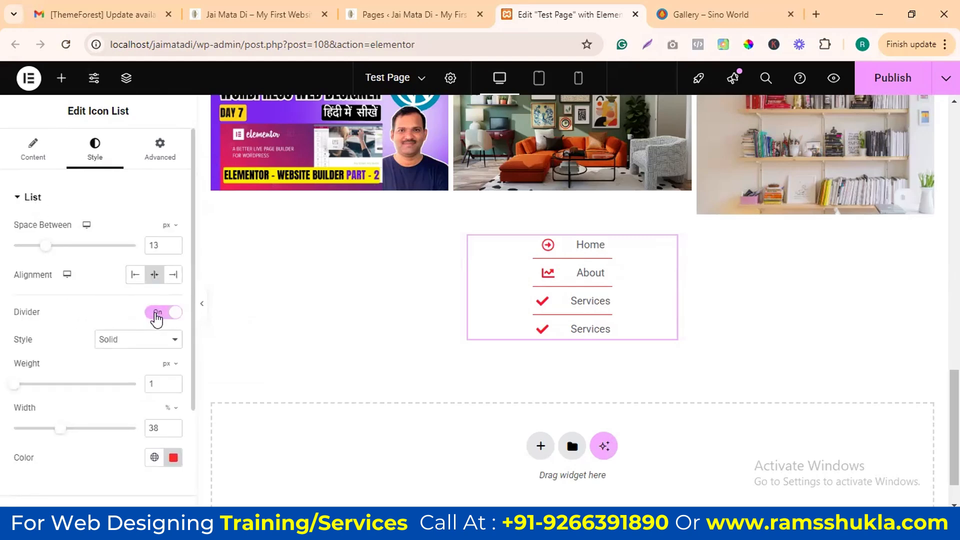
left_click(157, 315)
left_click(173, 314)
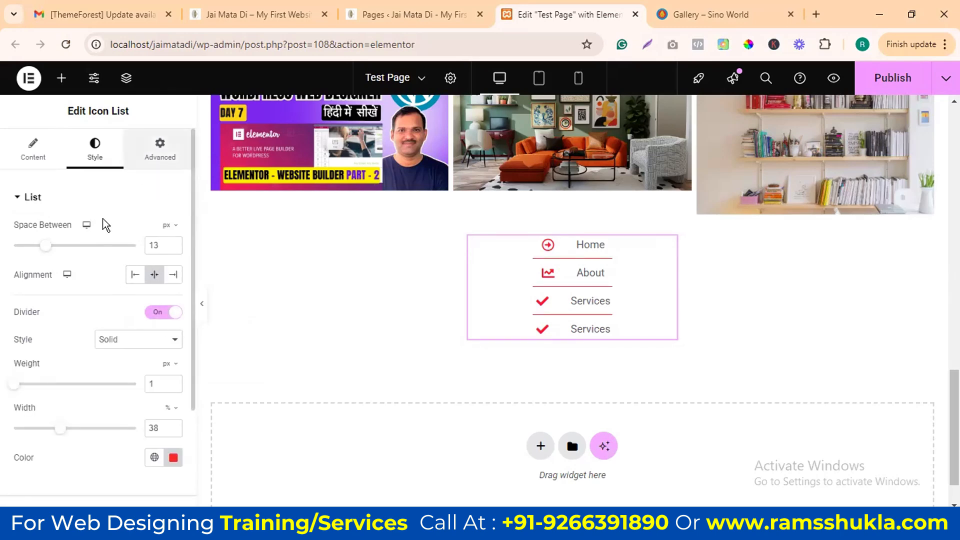
left_click(160, 149)
scroll(80, 291, "down", 10)
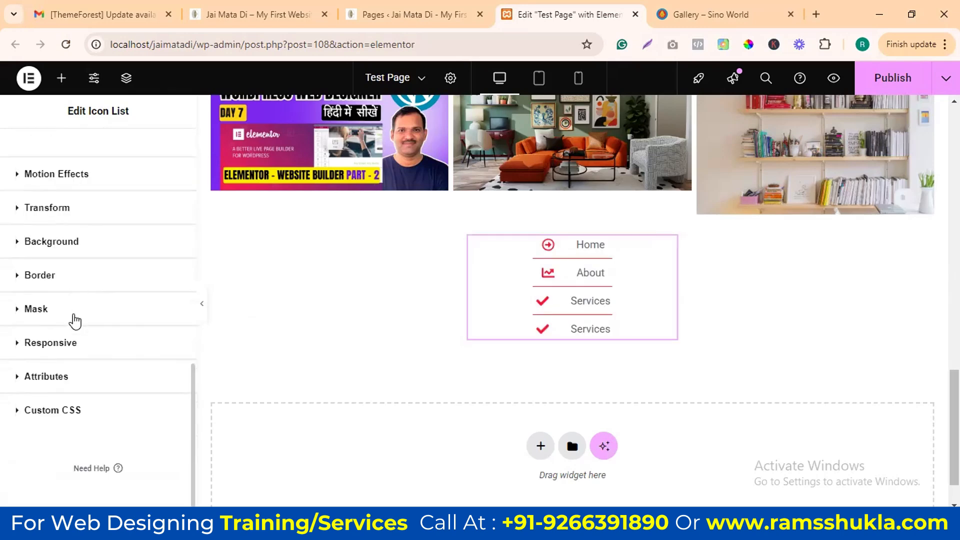
scroll(73, 319, "up", 10)
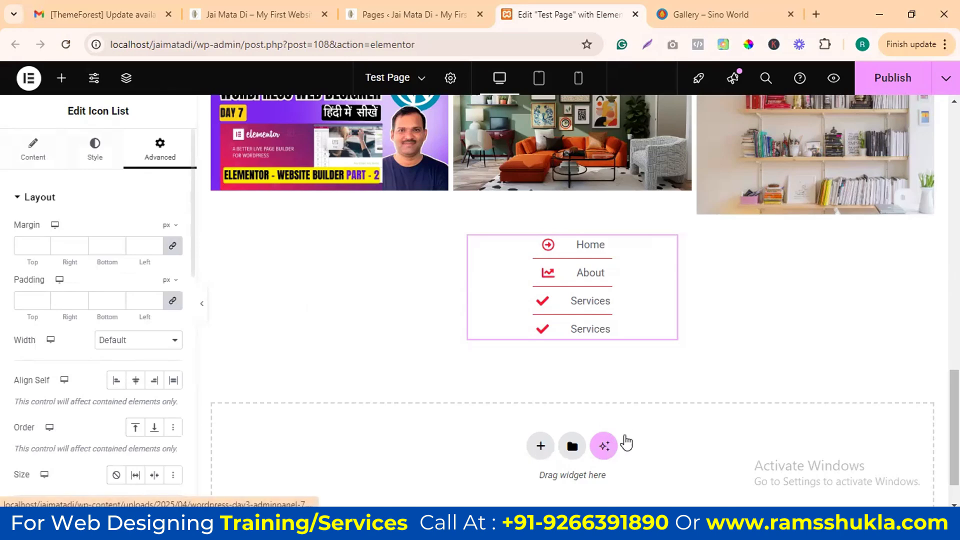
Step: Add a new single-column container with downward direction below the icon list
scroll(618, 410, "down", 1)
left_click(540, 390)
left_click(528, 441)
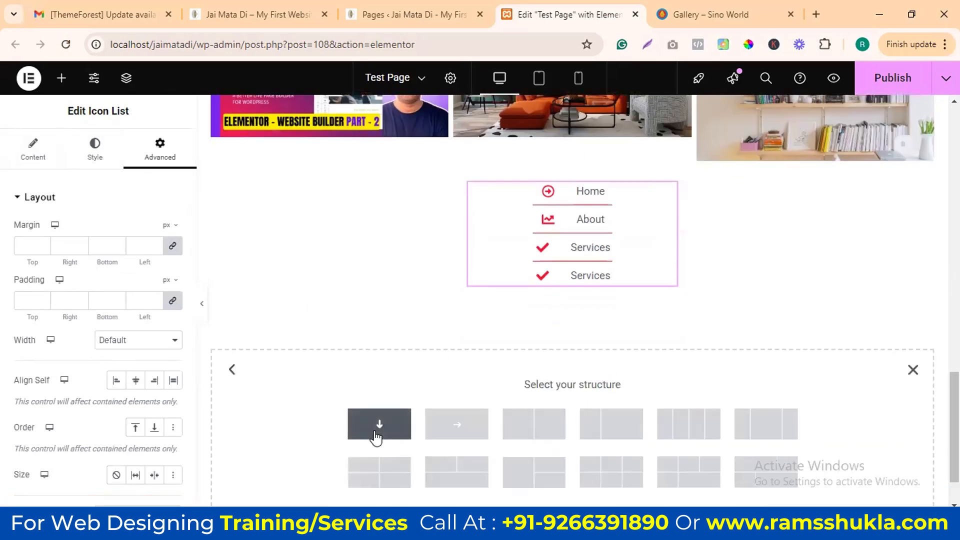
left_click(408, 436)
Step: Place a Counter widget in the new container and narrow it to about a fifth of the container's width
left_click(61, 78)
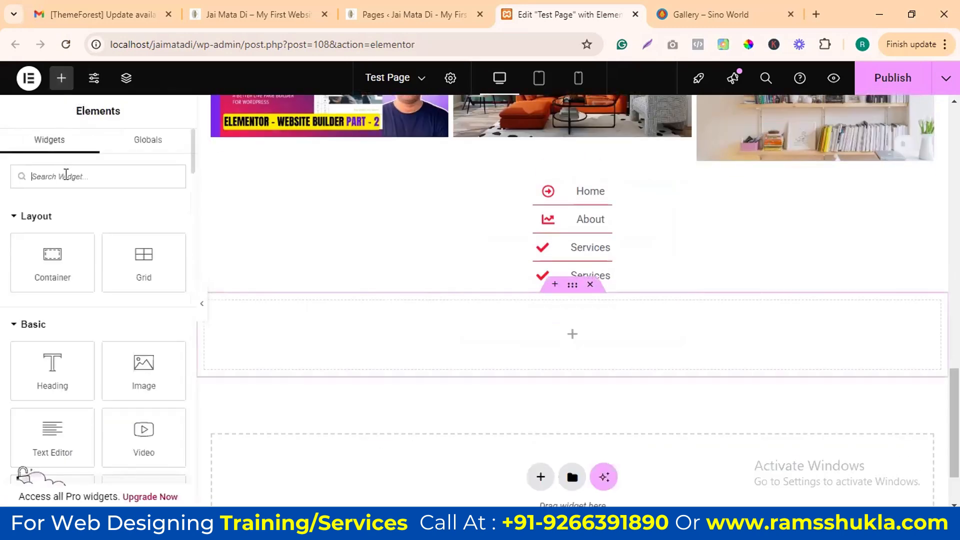
scroll(75, 250, "down", 10)
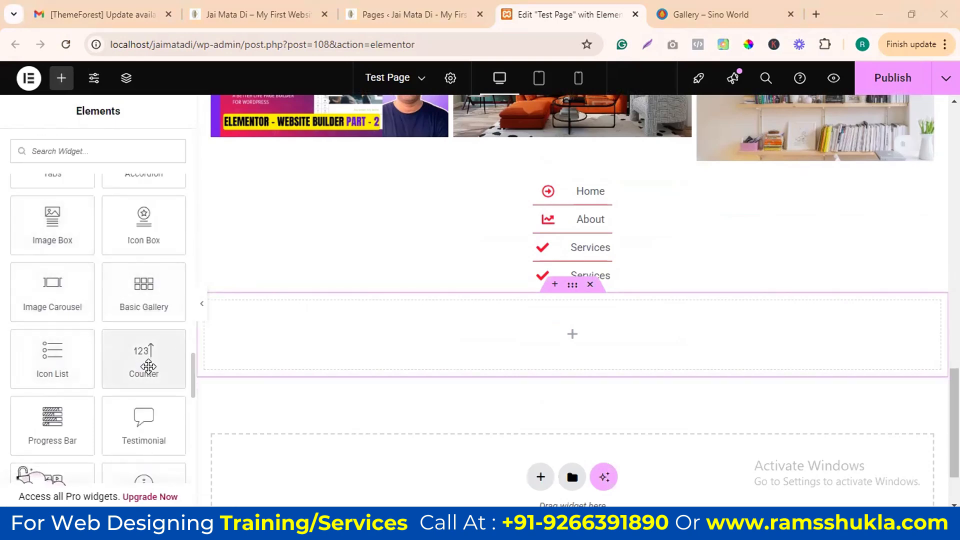
left_click_drag(148, 367, 514, 350)
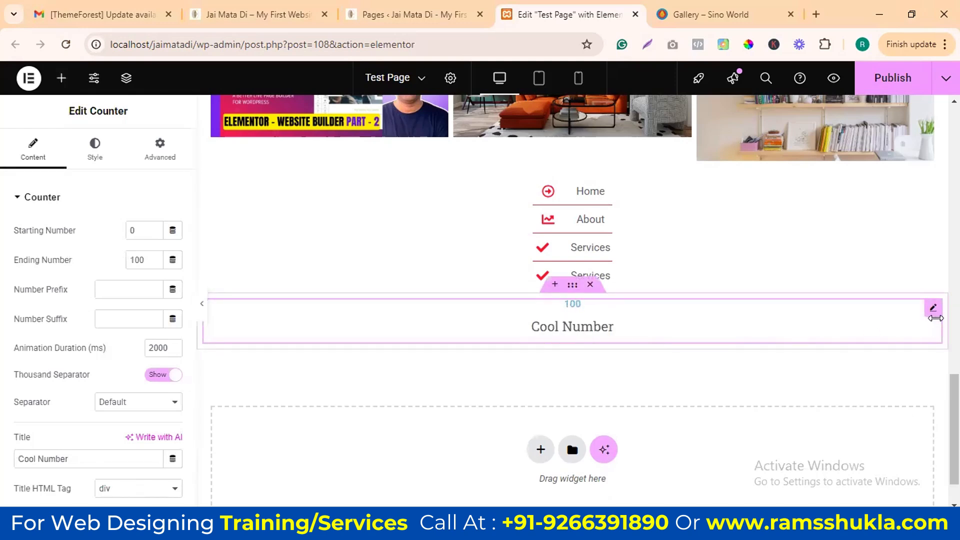
left_click_drag(941, 320, 356, 326)
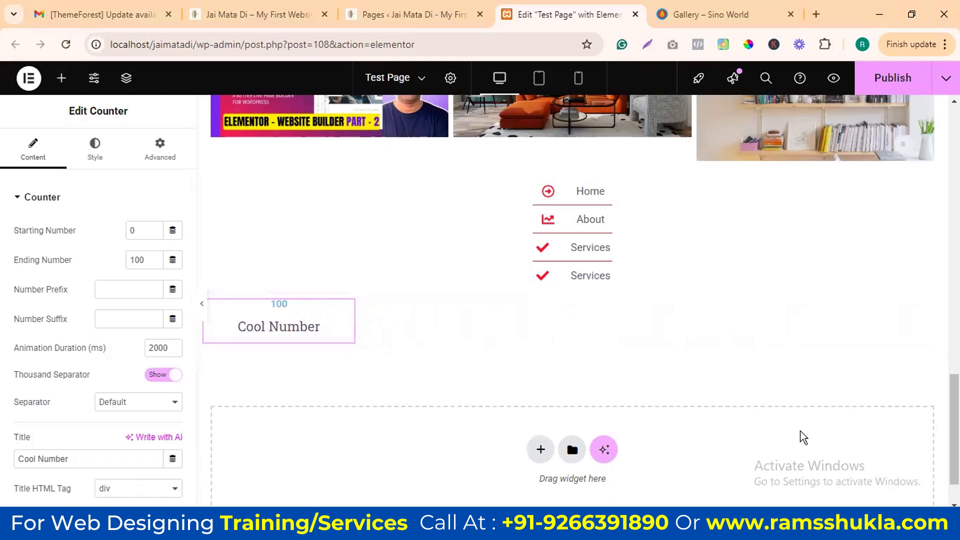
Step: Duplicate the counter inside its container using the page structure
left_click(126, 78)
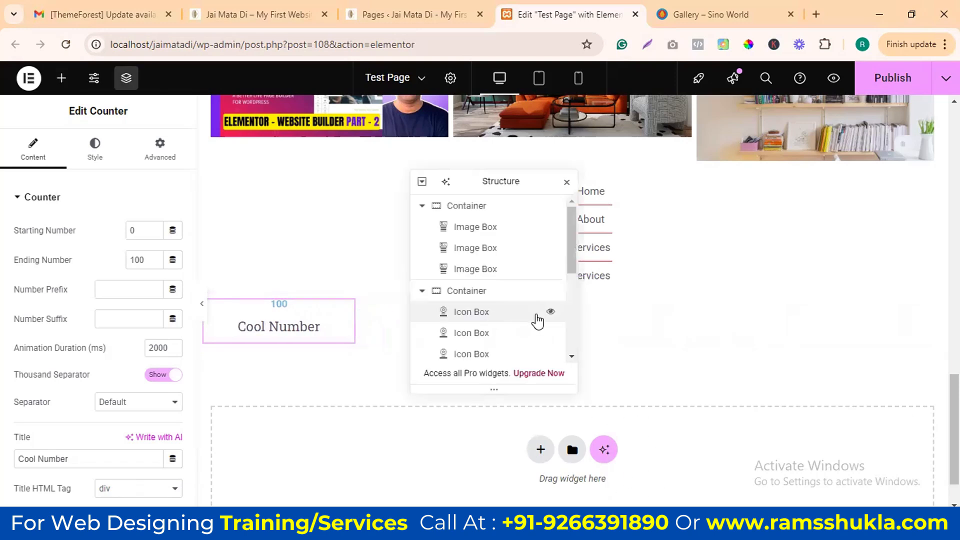
scroll(497, 313, "down", 5)
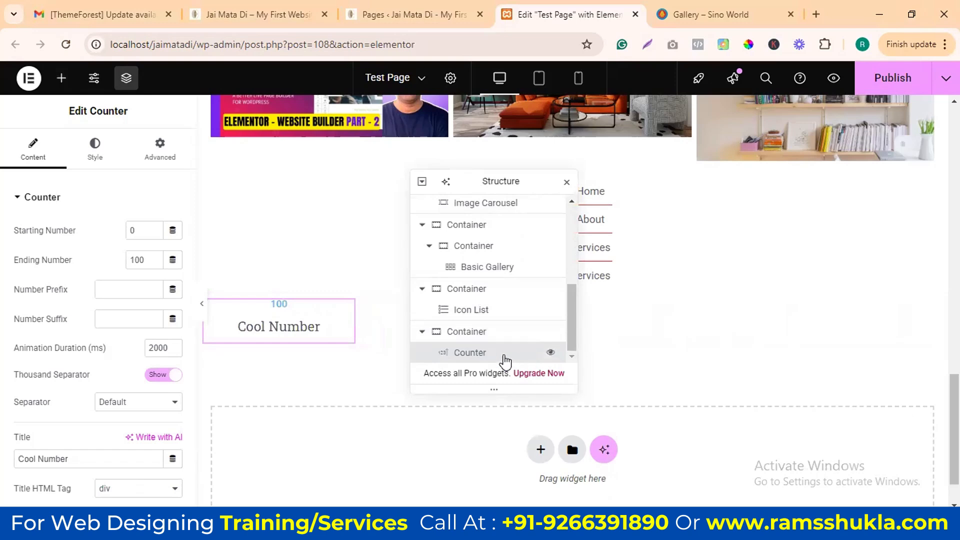
right_click(508, 357)
left_click(537, 222)
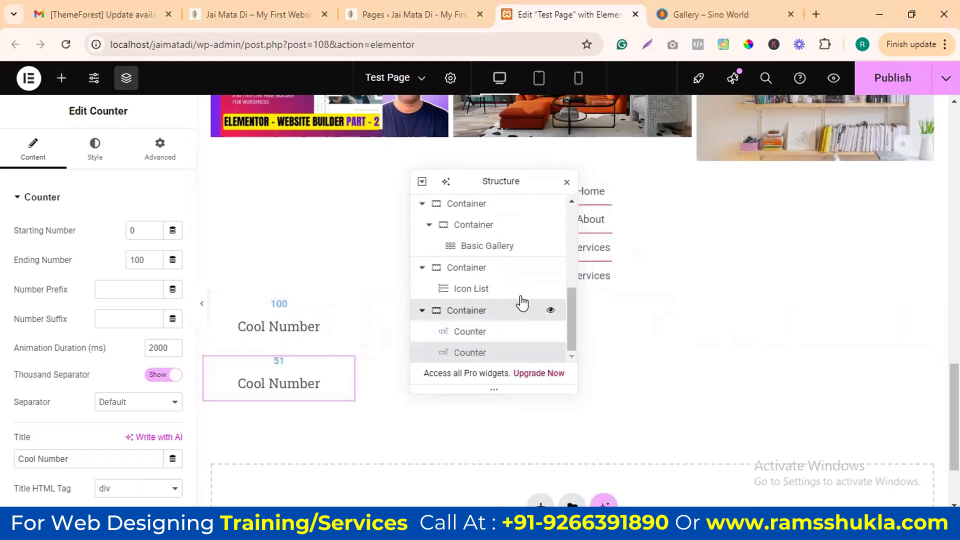
Step: Set the counters' container direction to horizontal row and move the page structure away from the counters
left_click(521, 306)
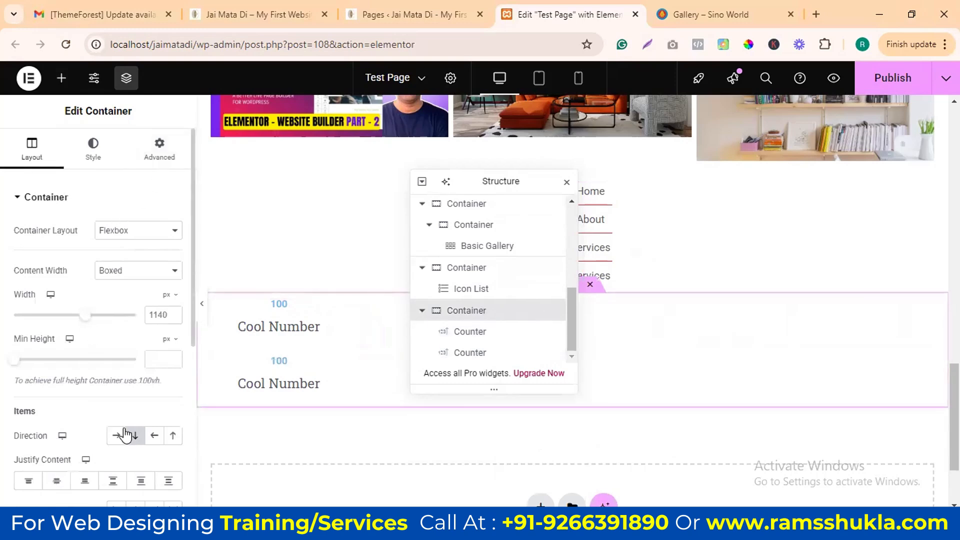
left_click(122, 435)
left_click_drag(510, 180, 805, 164)
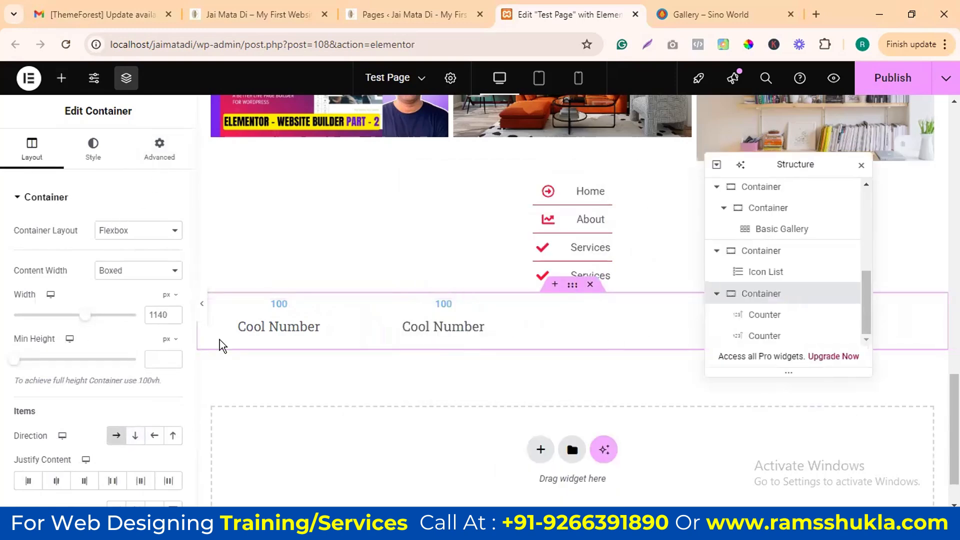
Step: Try titling the two counters "Exp." and "Clients" directly on the page
left_click(294, 334)
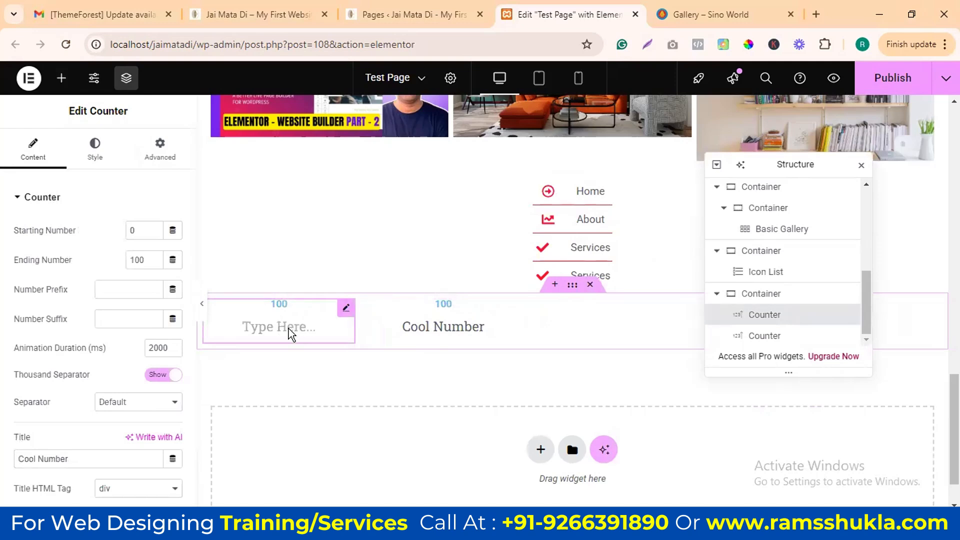
type("TO")
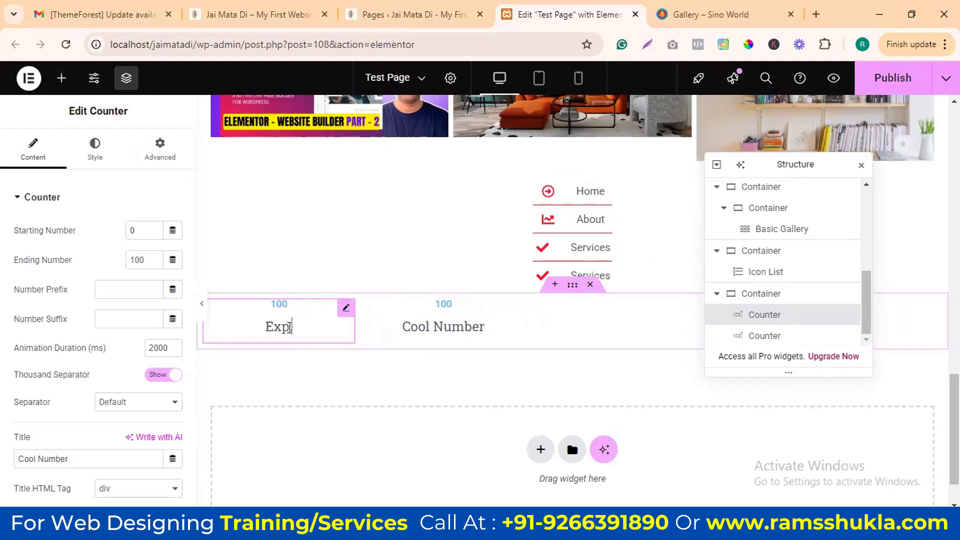
type(".")
left_click(445, 333)
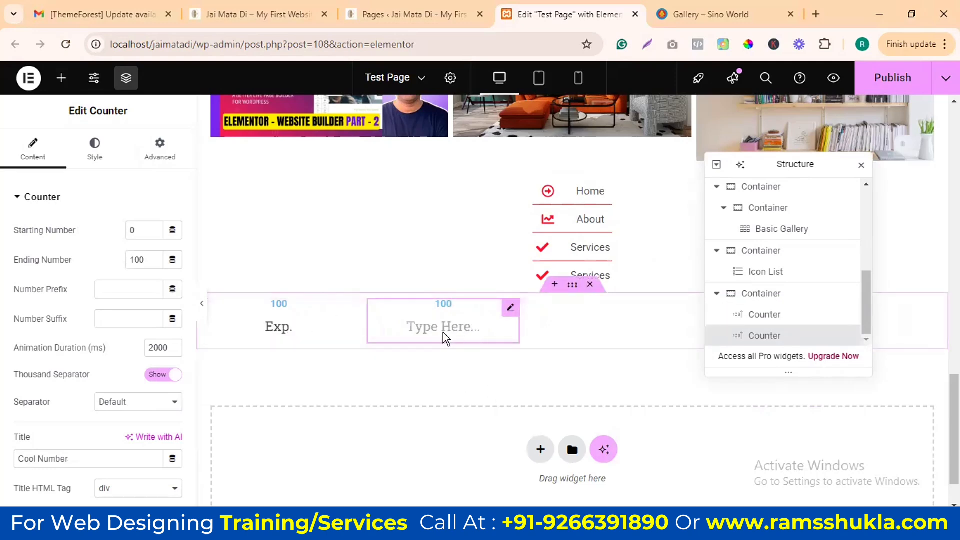
left_click(444, 331)
type("Clients")
Step: Set the first counter's ending number to 15 and its number suffix to "+"
left_click(320, 326)
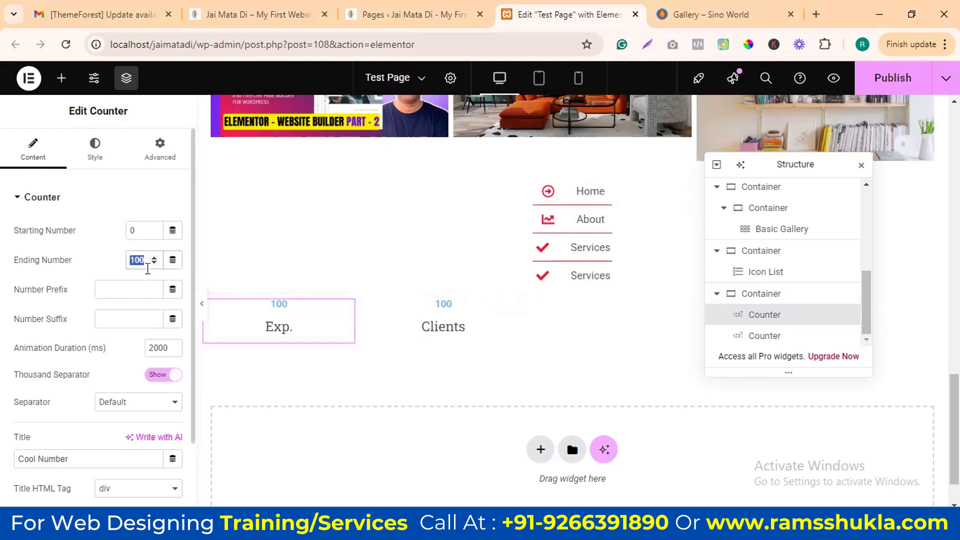
left_click(148, 265)
type("15")
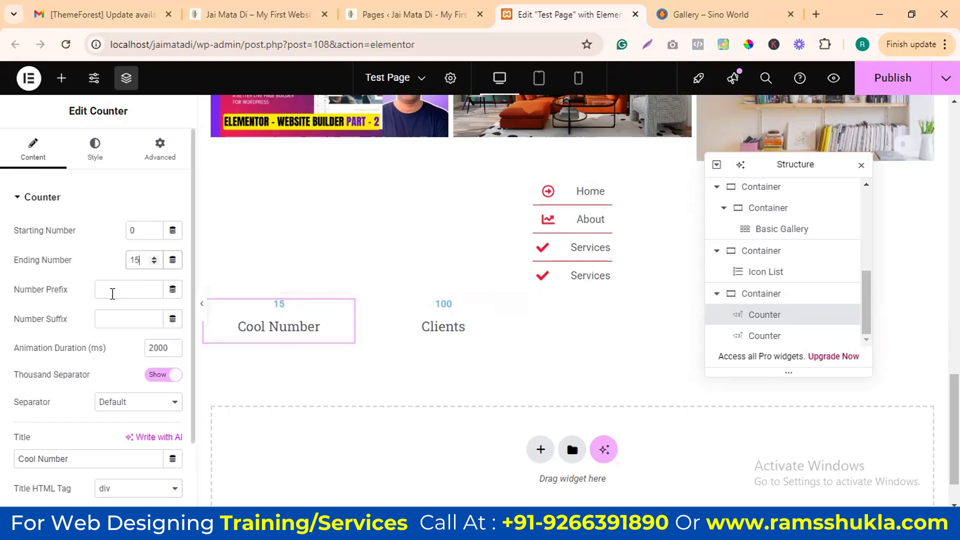
left_click(119, 321)
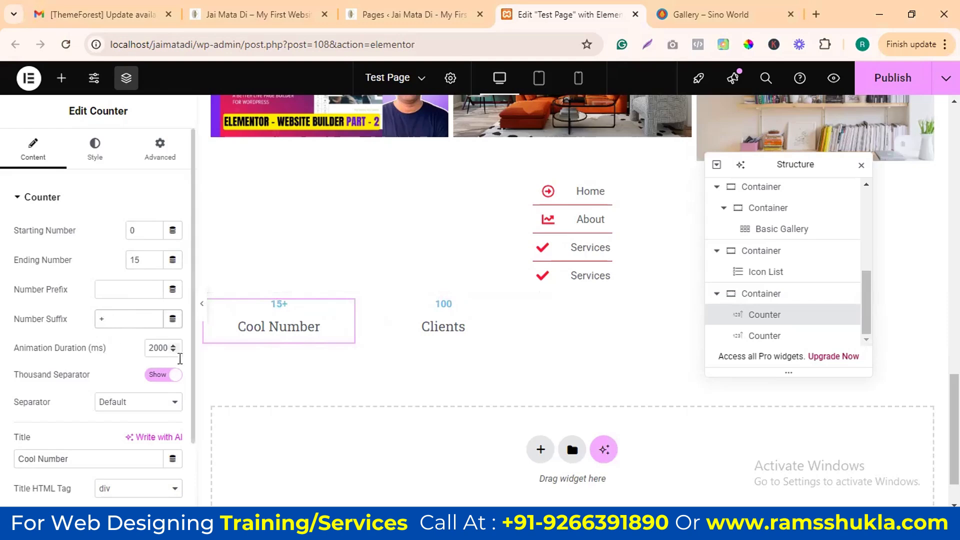
Step: Set the second counter's number suffix to "+"
left_click(454, 309)
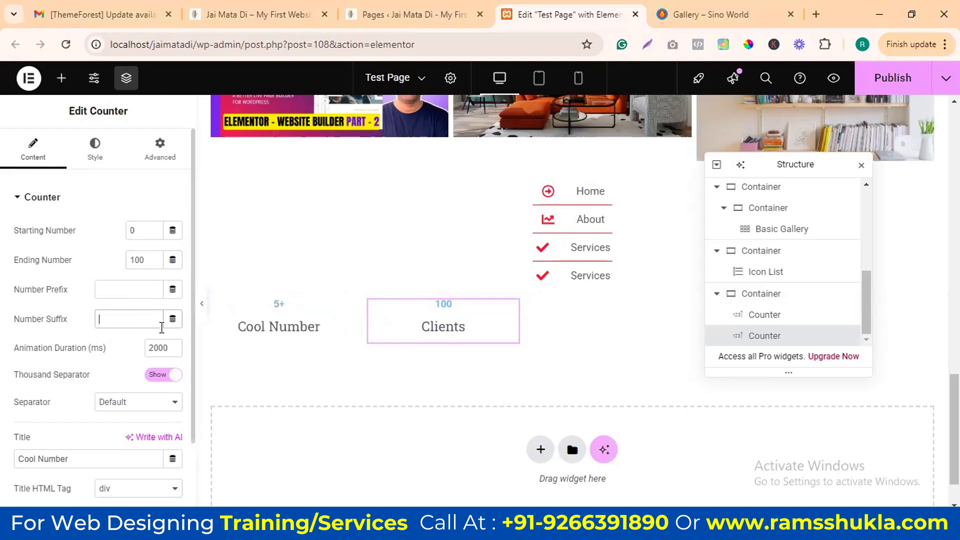
type("+")
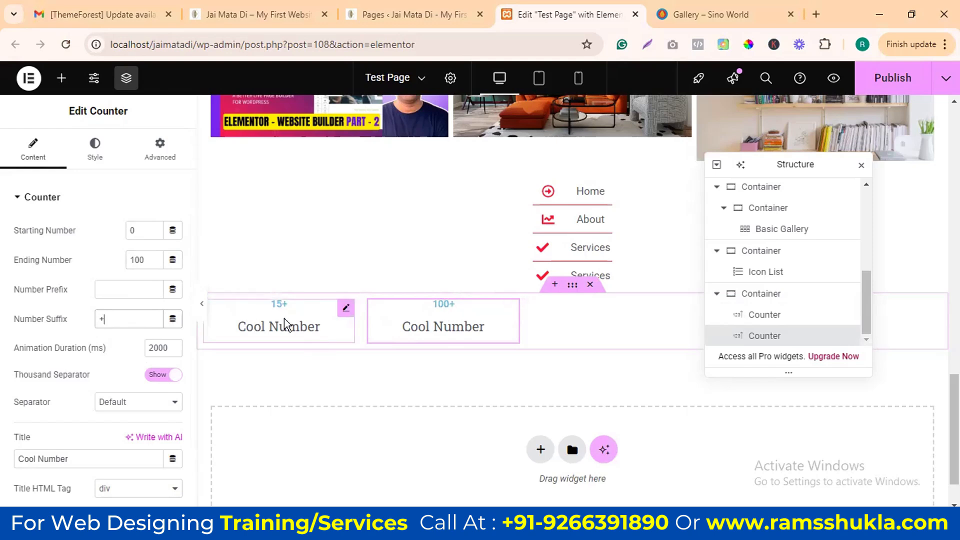
scroll(137, 381, "down", 2)
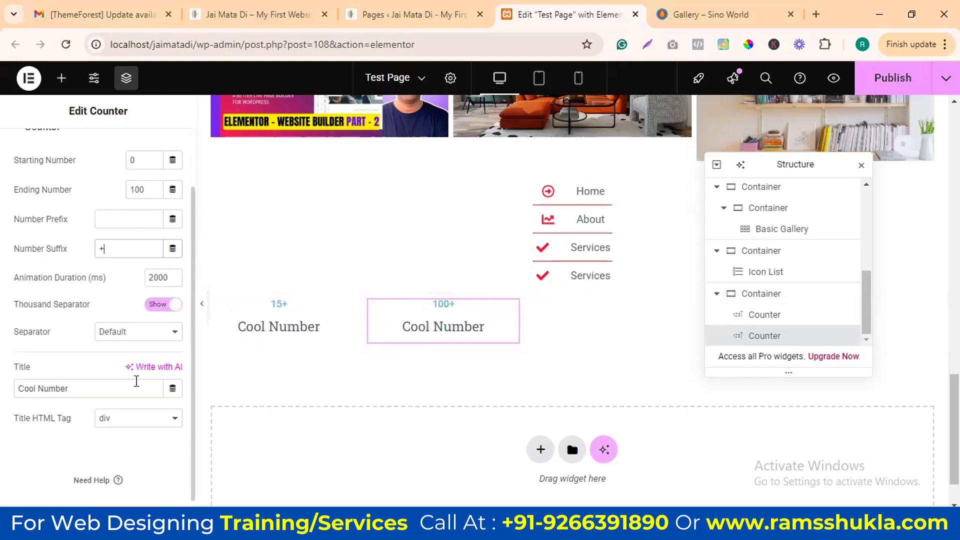
Step: Try the Dot and Space thousands separators on the second counter, returning the separator to Default
left_click(140, 336)
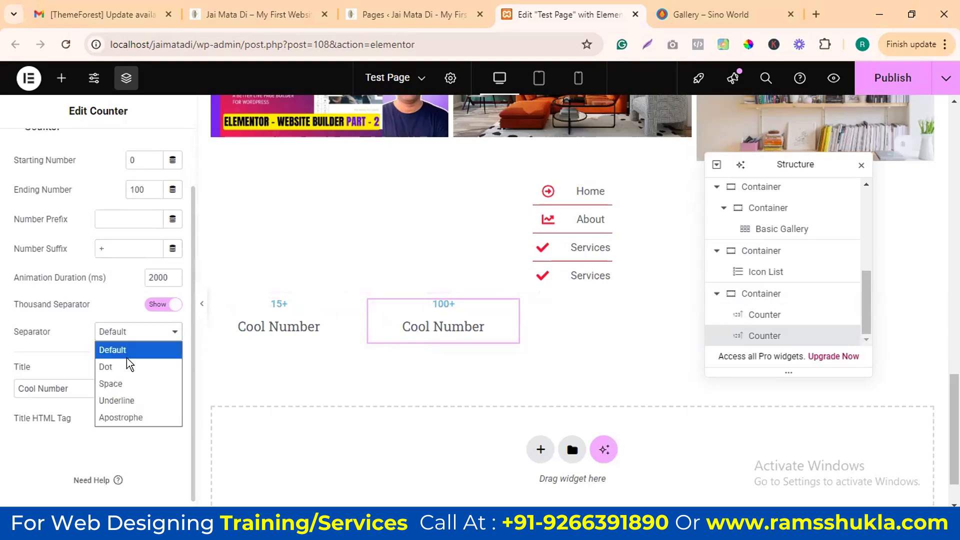
left_click(127, 368)
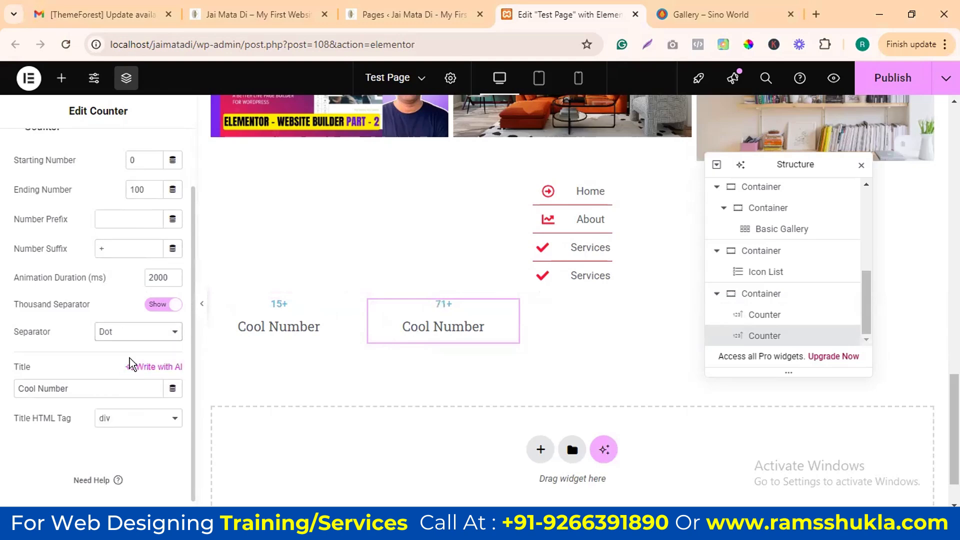
left_click(140, 337)
left_click(129, 384)
left_click(131, 340)
left_click(127, 352)
Step: Replace the second counter's title with "adfsadsfaddsf"
double_click(48, 390)
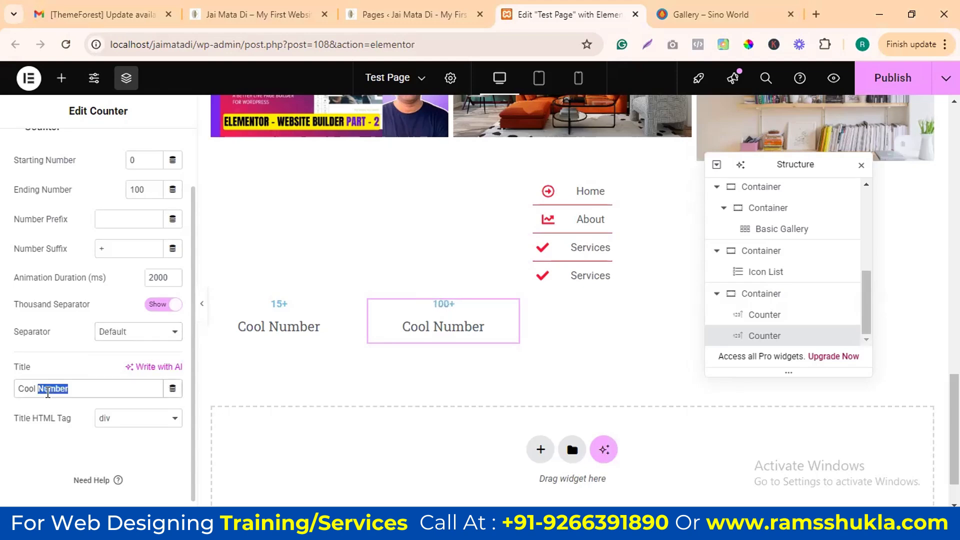
scroll(135, 371, "down", 1)
type("adfsadsfaddsf")
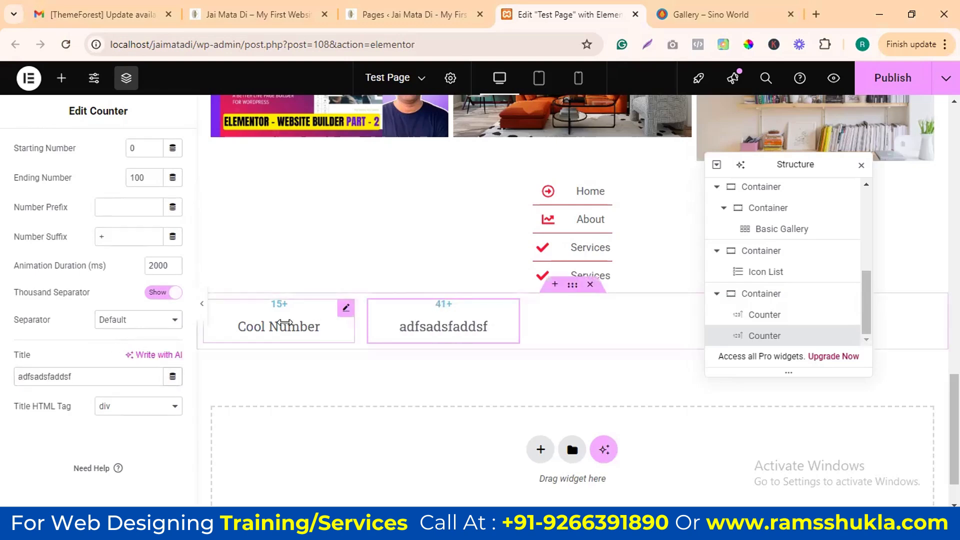
Step: Replace the first counter's title with "adsfasdf"
left_click(284, 324)
scroll(105, 318, "down", 2)
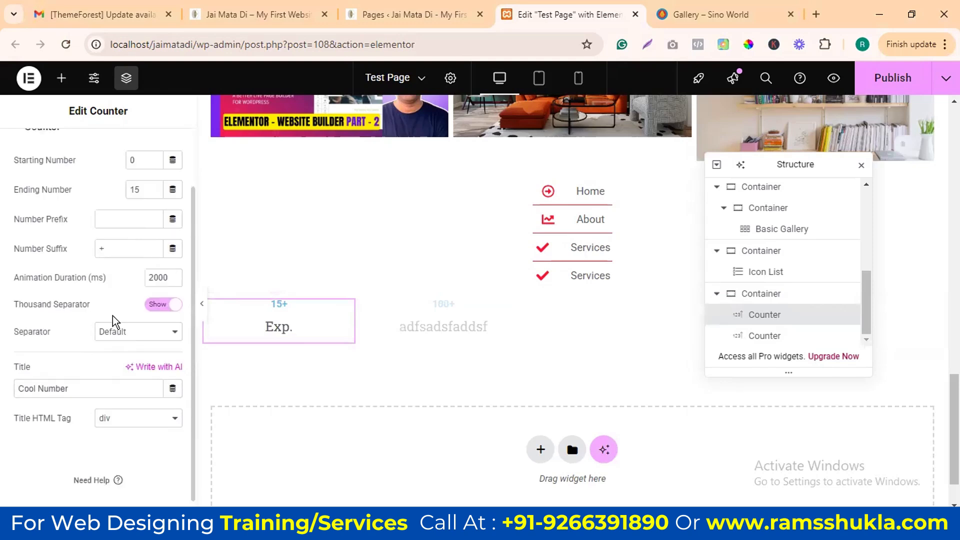
double_click(58, 376)
key("ctrl+a")
type("adsfasdf")
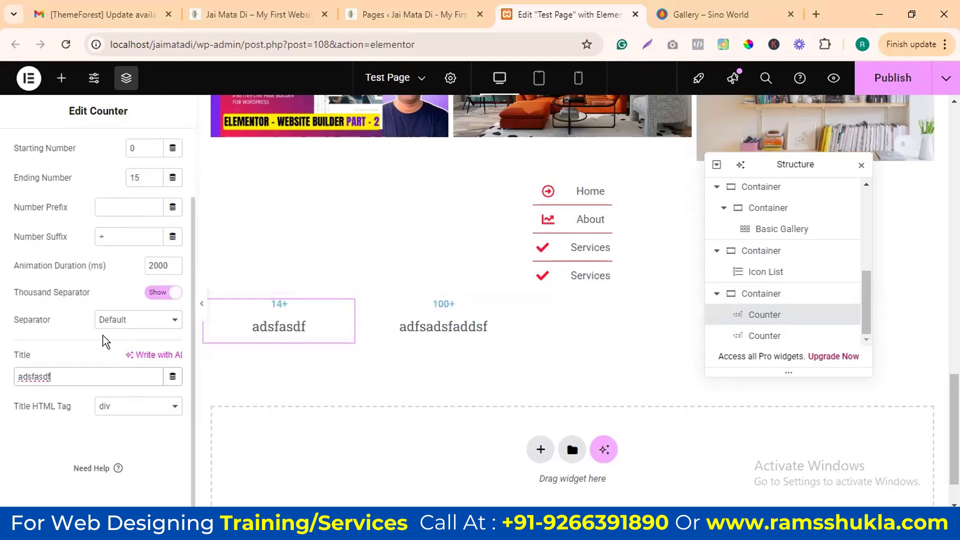
Step: Try the first counter's title at Before, After, Start and End, and set its vertical alignment to Middle
scroll(118, 328, "up", 2)
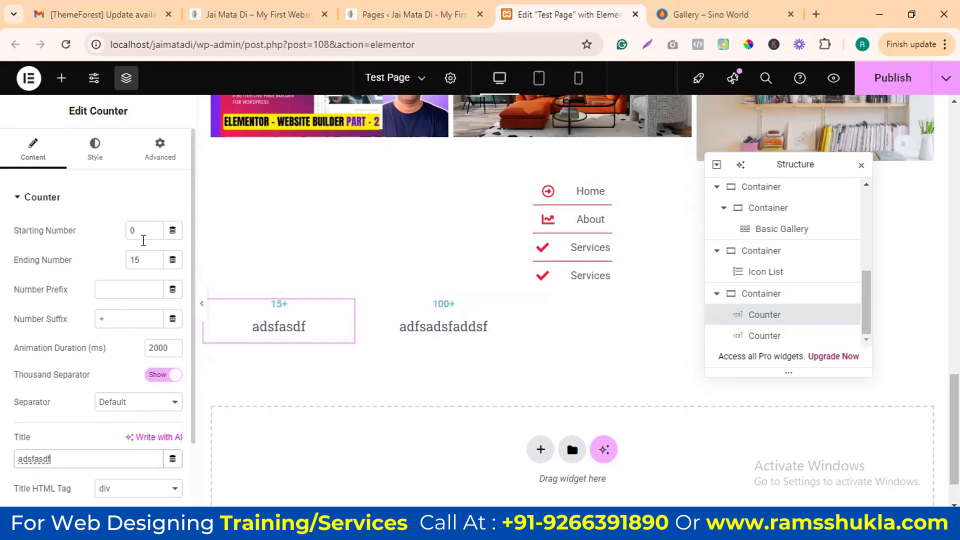
left_click(95, 150)
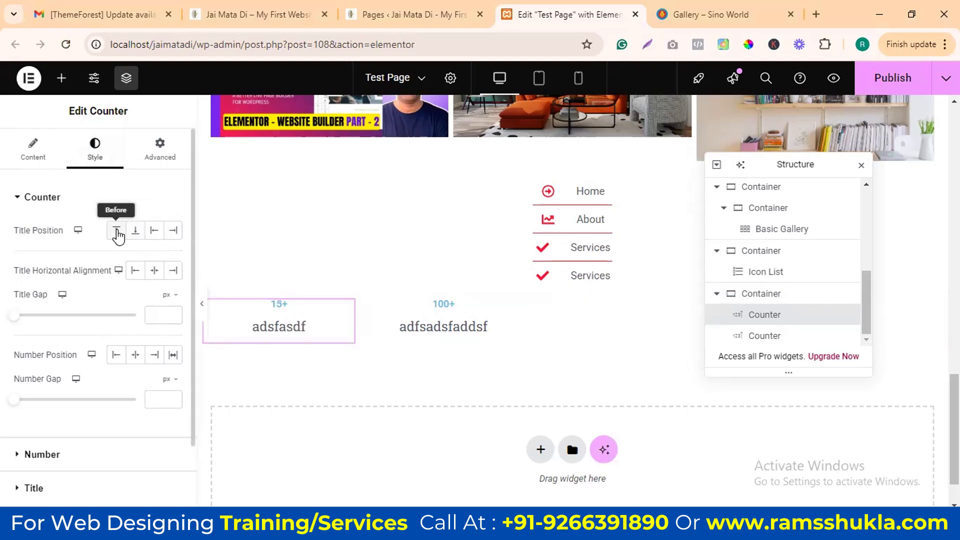
left_click(118, 235)
left_click(134, 237)
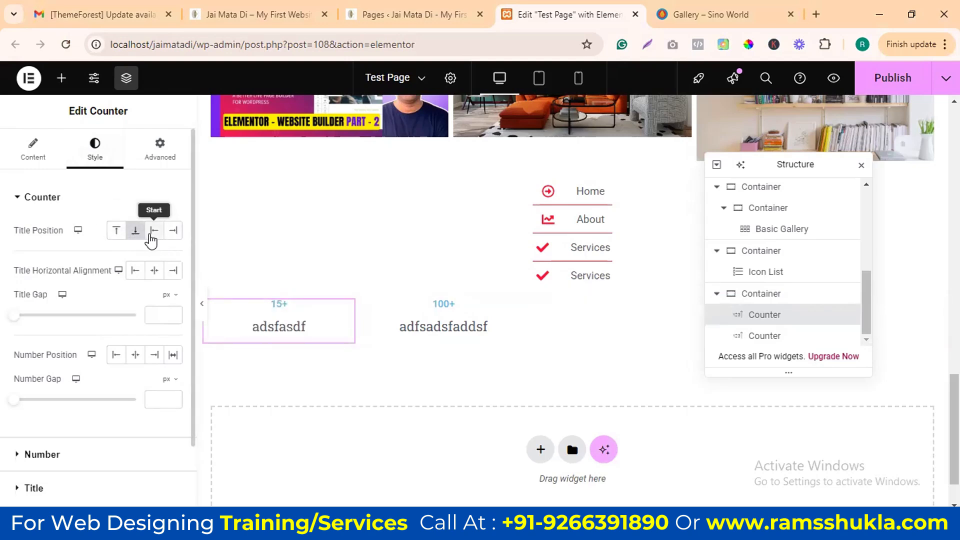
left_click(150, 235)
left_click(175, 232)
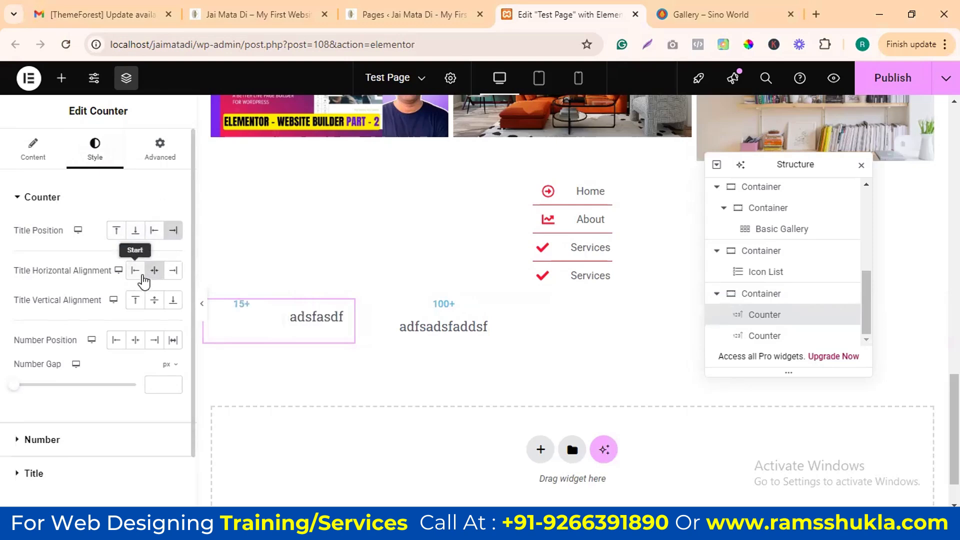
left_click(154, 300)
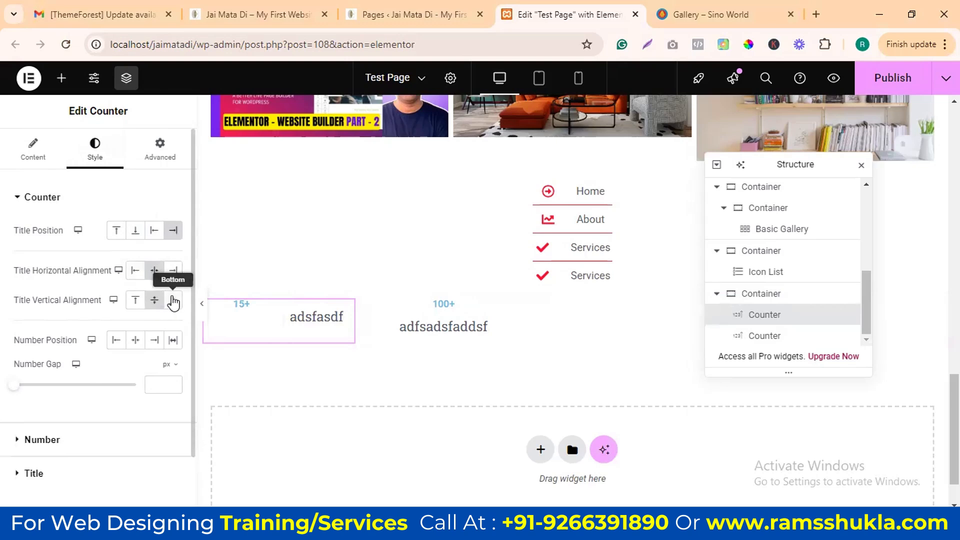
Step: Set the first counter's number position to Start and its number gap to 36 px
left_click(155, 342)
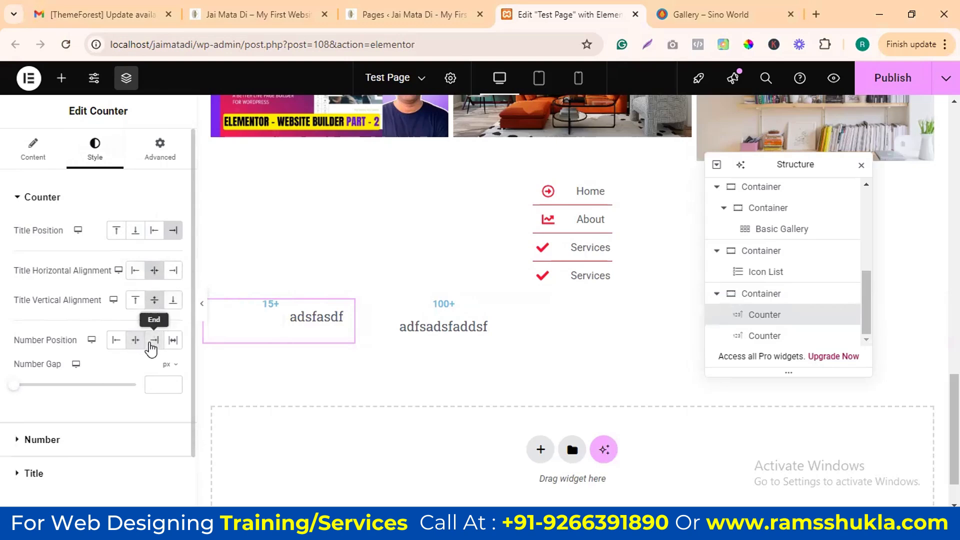
left_click(118, 341)
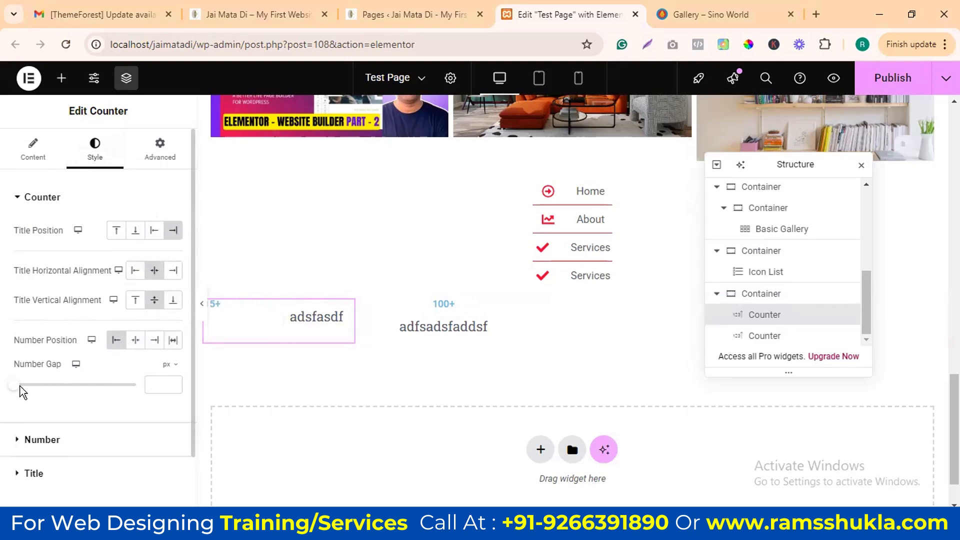
left_click_drag(14, 385, 59, 388)
Step: Set the first counter's title position to After, and centre its title alignment and number position
left_click(136, 232)
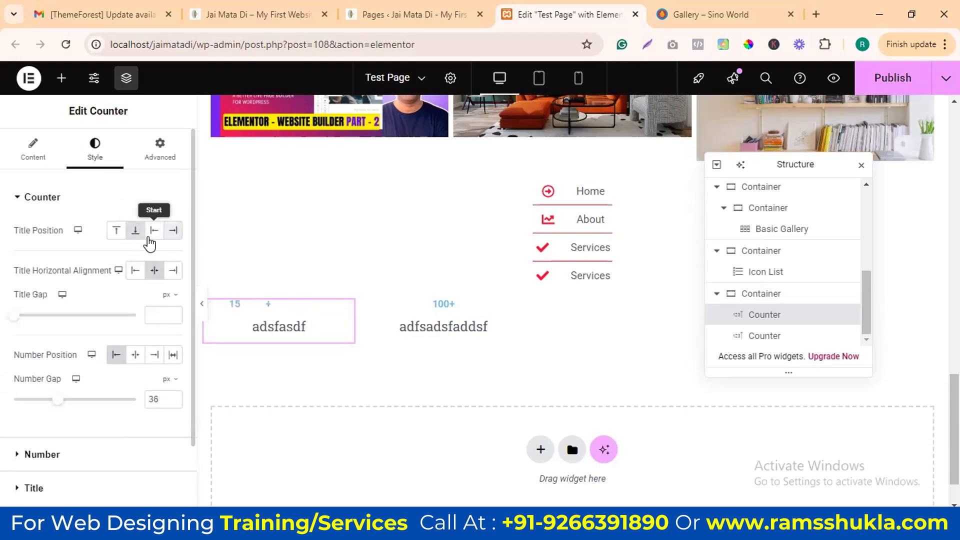
left_click(135, 270)
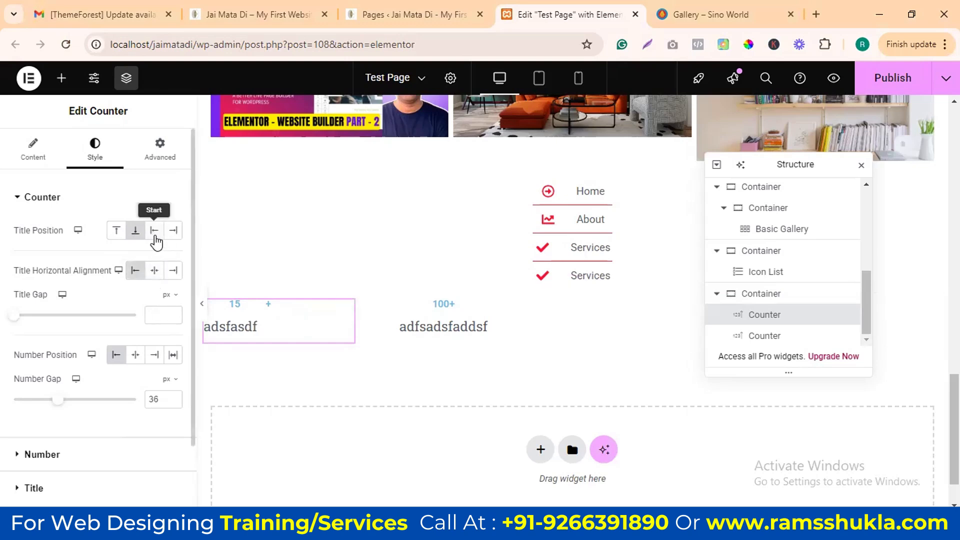
left_click(154, 230)
left_click(135, 341)
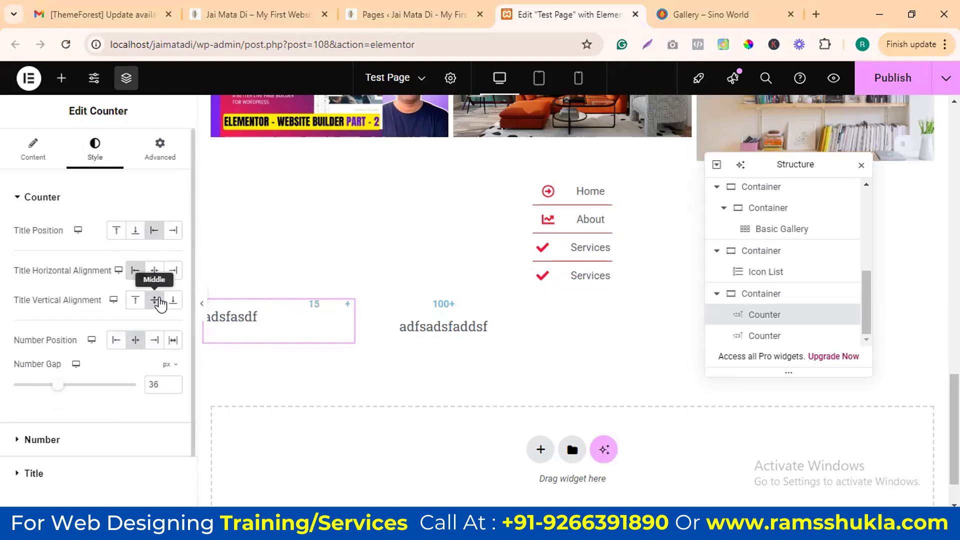
left_click(170, 278)
left_click(136, 230)
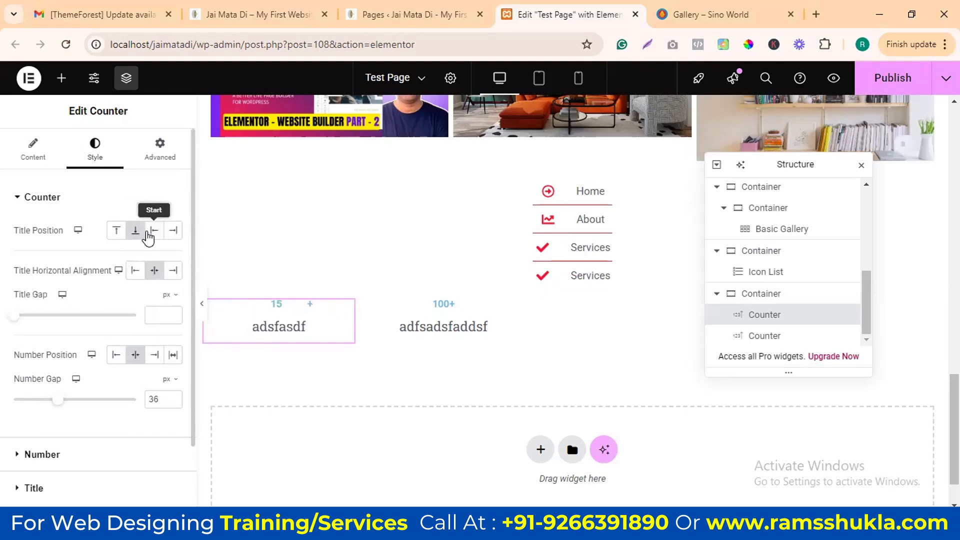
Step: Set the font size of the first counter's number to 52 px
scroll(100, 325, "down", 2)
left_click(42, 376)
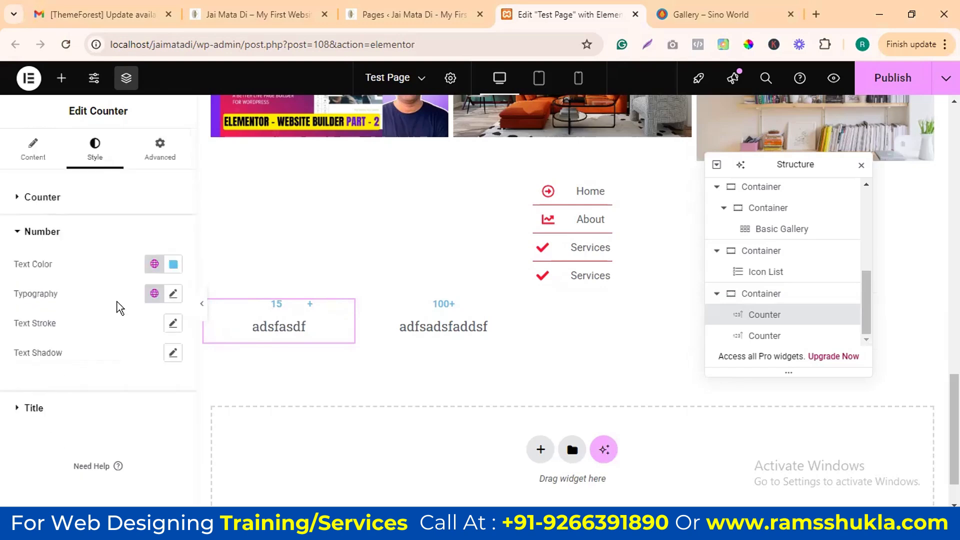
left_click(174, 265)
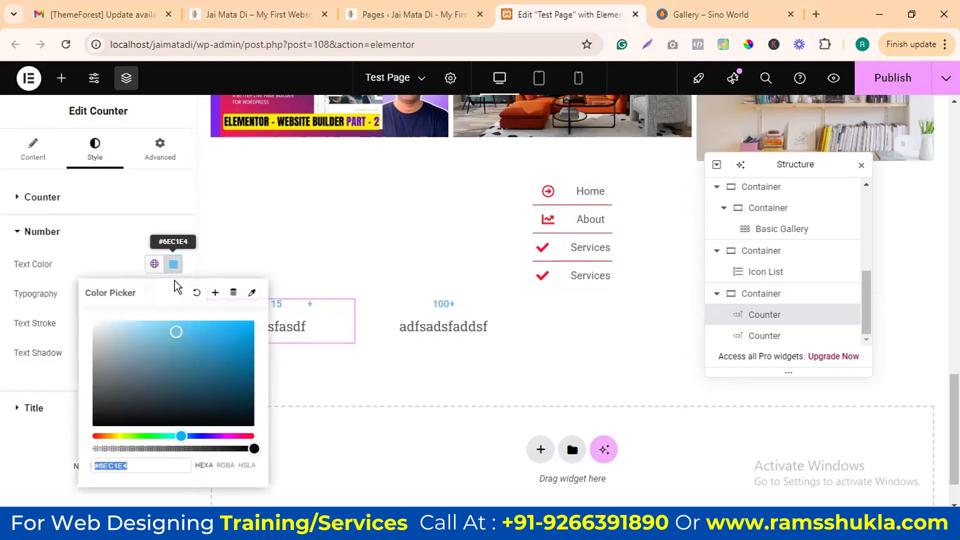
left_click(111, 258)
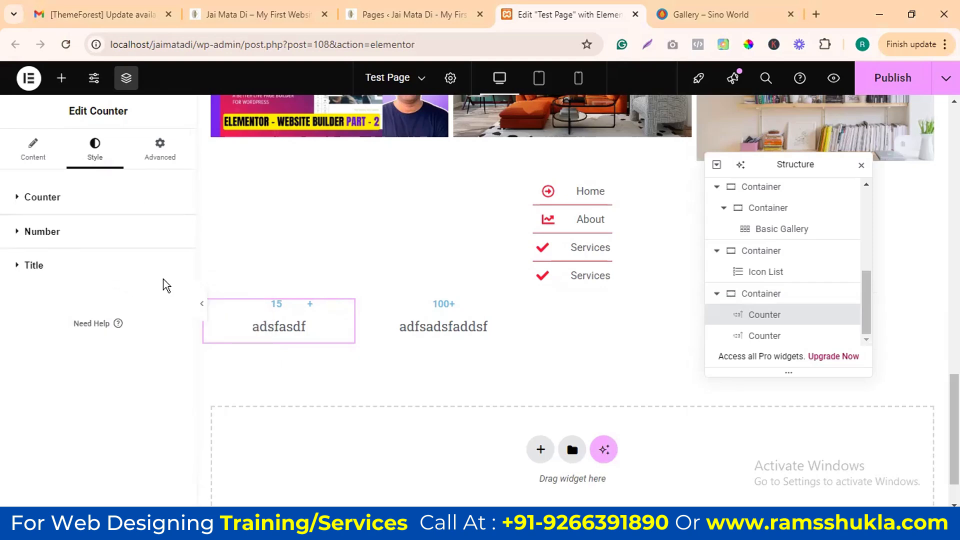
left_click(46, 230)
left_click(173, 295)
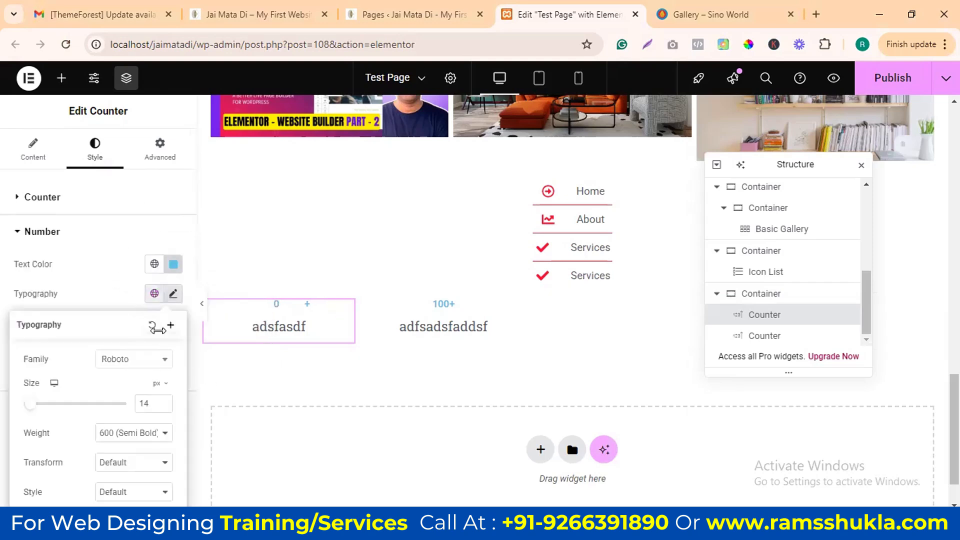
left_click_drag(29, 405, 50, 404)
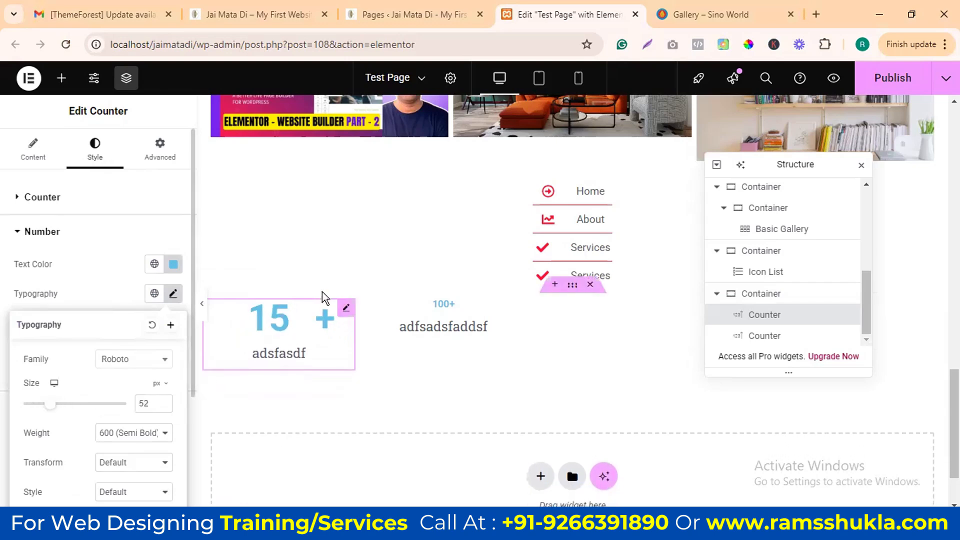
left_click(124, 230)
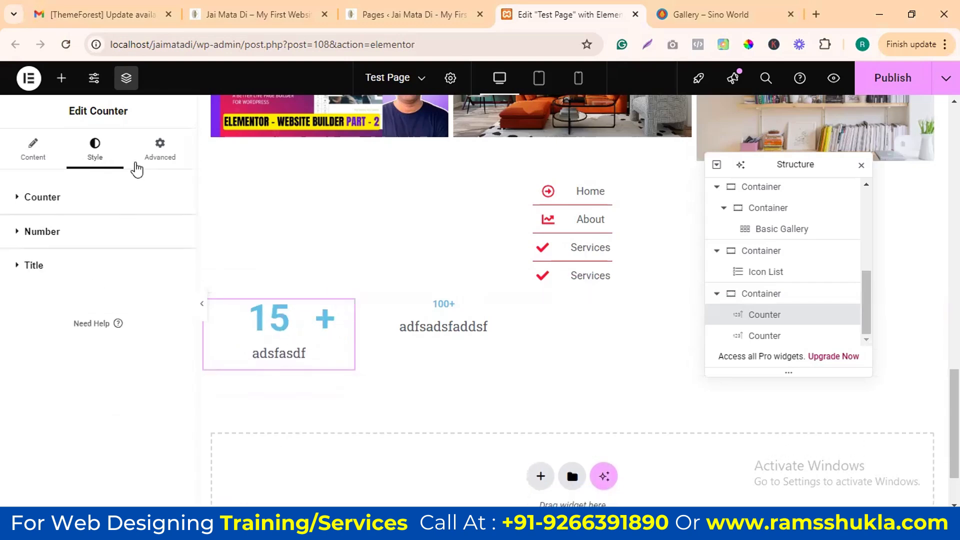
Step: Try the Start horizontal alignment on the first counter's title, returning it to Center
left_click(47, 196)
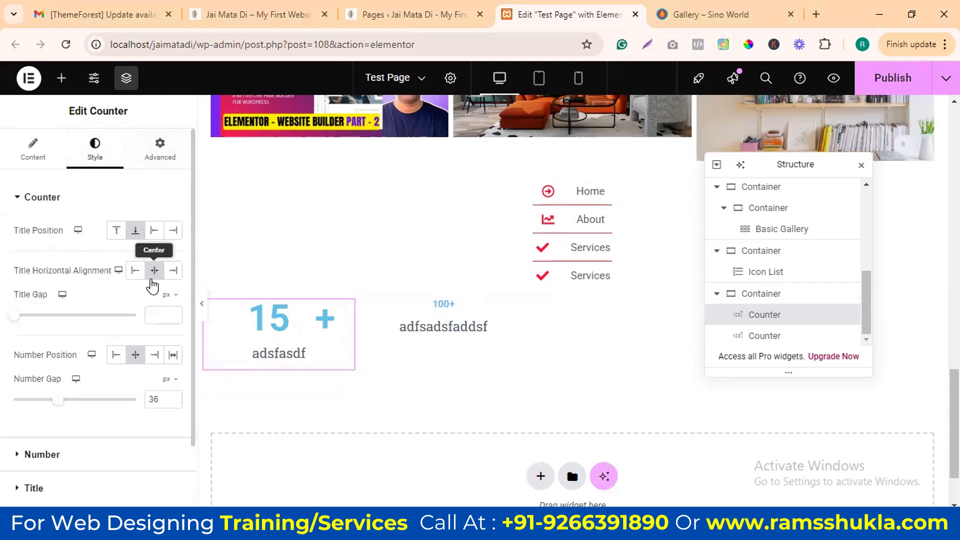
left_click(136, 270)
left_click(154, 270)
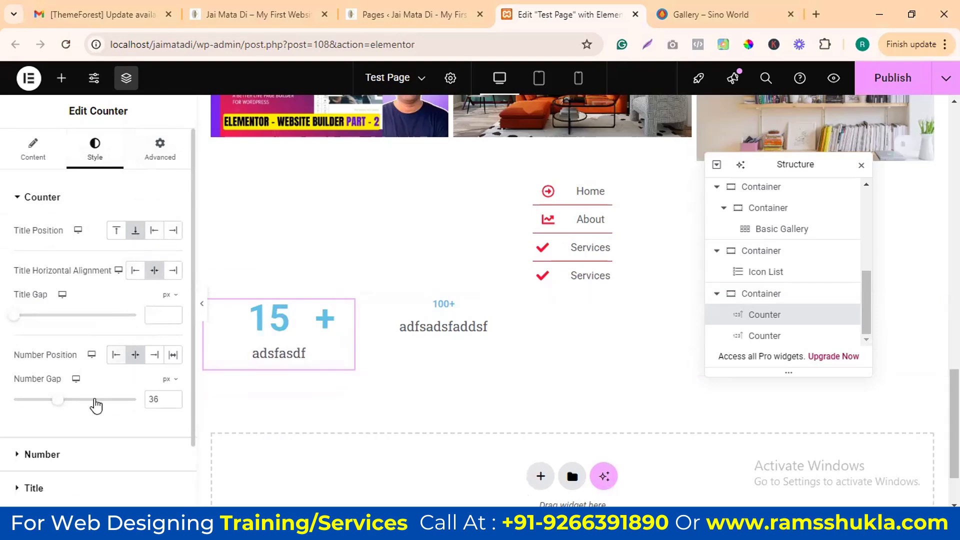
Step: Set the font size of the first counter's title to 45 px and open the counter's advanced settings
scroll(126, 365, "down", 2)
left_click(78, 383)
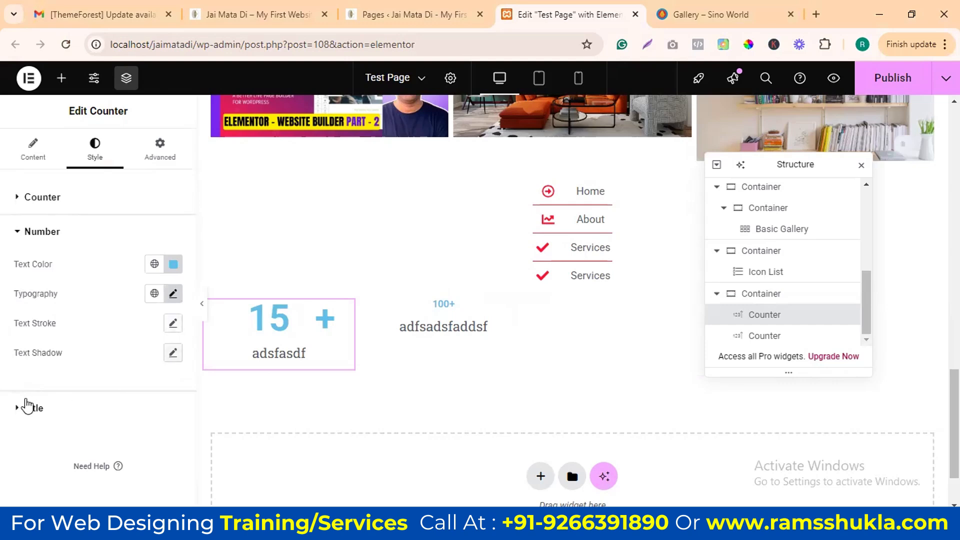
left_click(111, 408)
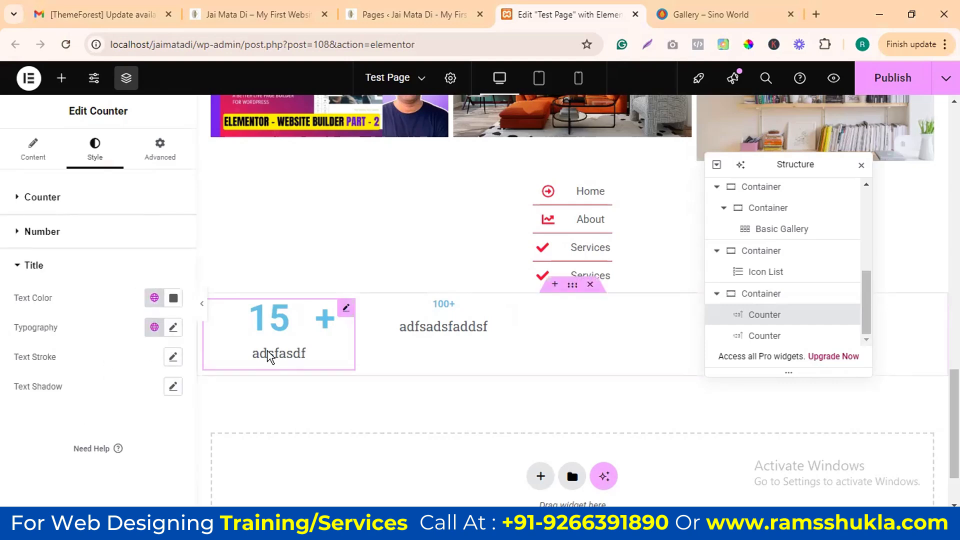
left_click(173, 328)
left_click_drag(103, 426, 47, 438)
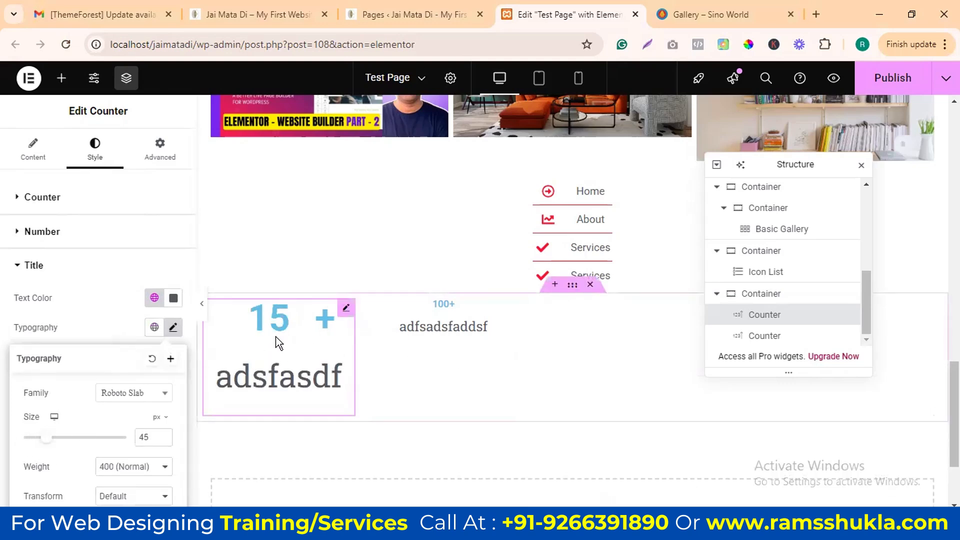
left_click(117, 264)
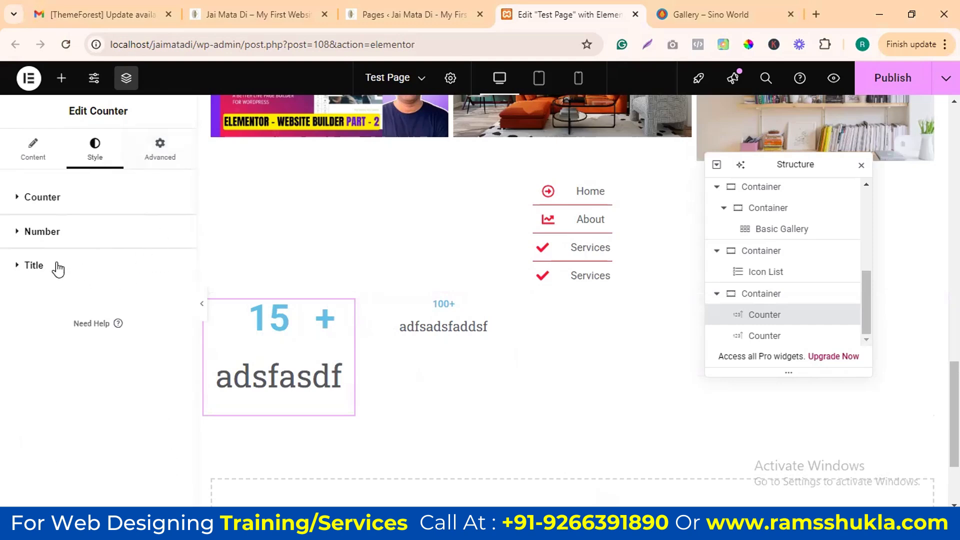
left_click(155, 158)
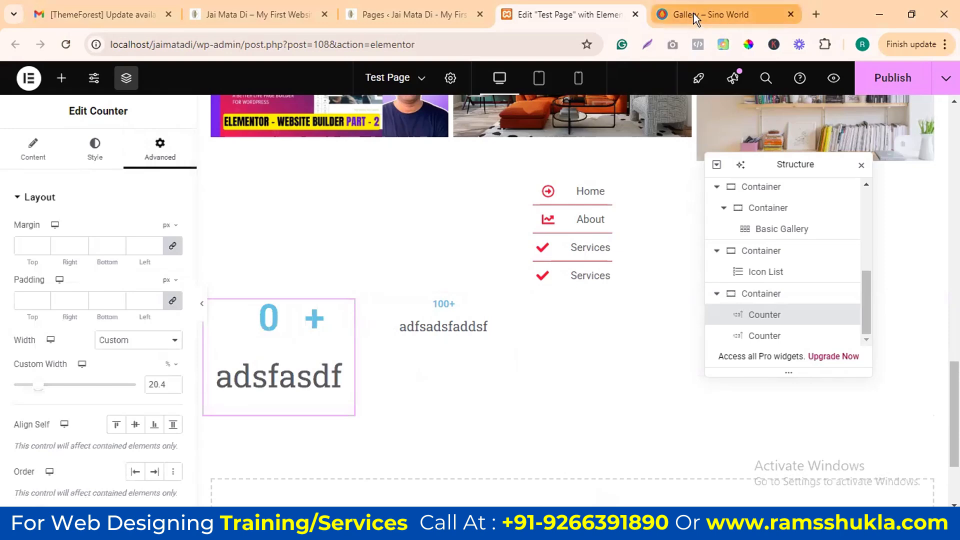
Step: Open fennelinfotech.com in a new browser tab
left_click(818, 17)
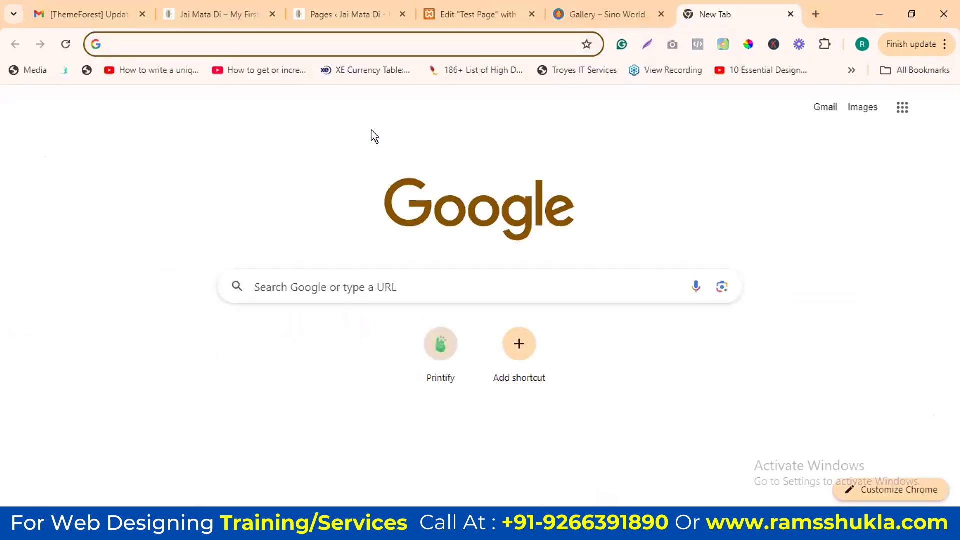
type("fenn")
key("Return")
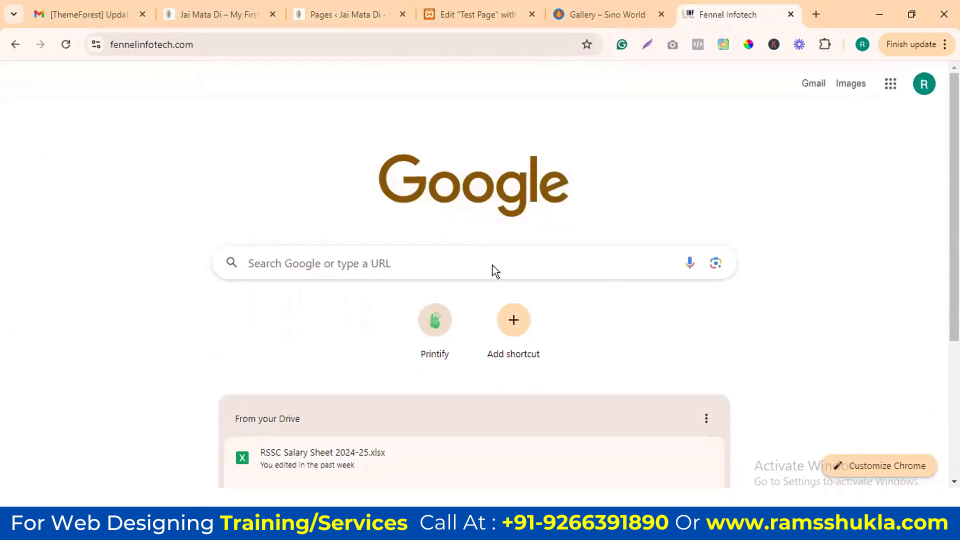
Step: Find the "Successful Project" counter on the Fennel Infotech homepage and examine its number, prefix, suffix and title
scroll(552, 184, "down", 8)
scroll(609, 187, "up", 4)
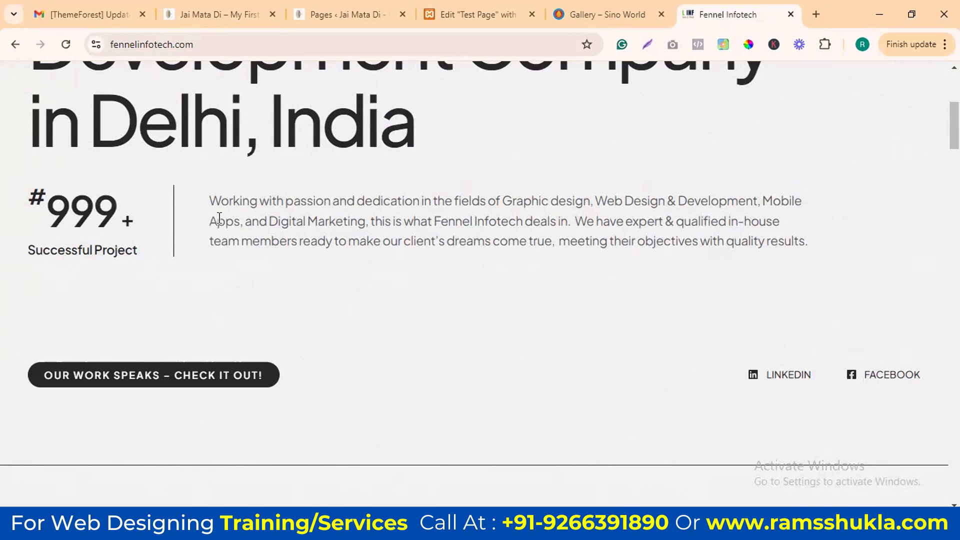
left_click_drag(33, 198, 152, 253)
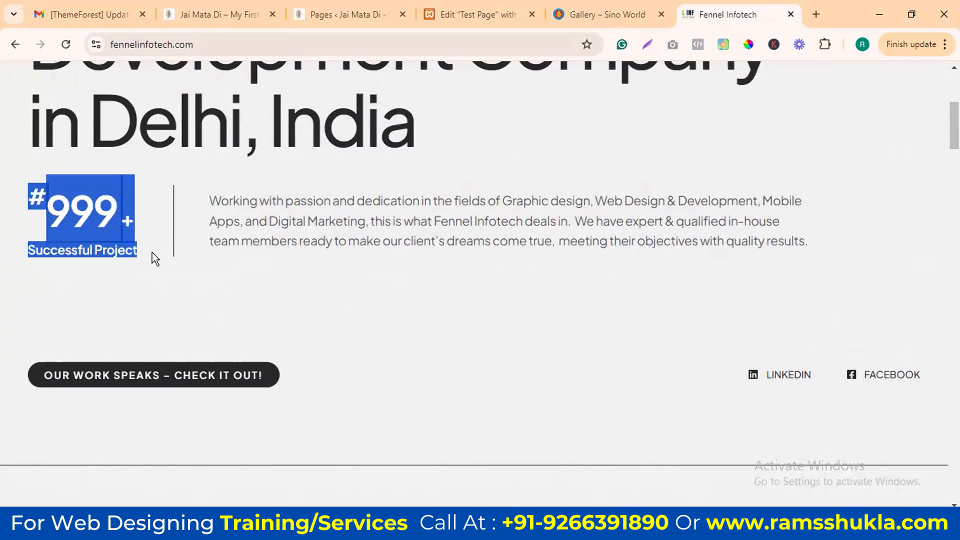
left_click(49, 202)
left_click_drag(49, 202, 14, 196)
left_click(99, 207)
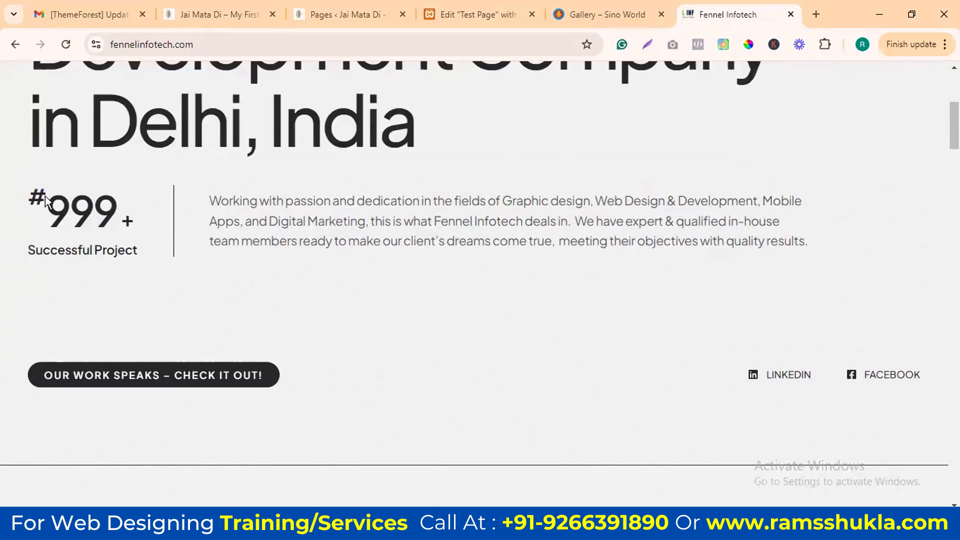
Step: Return to the Test Page editor and set the first counter's number prefix to "#"
double_click(44, 198)
left_click(350, 15)
left_click(440, 13)
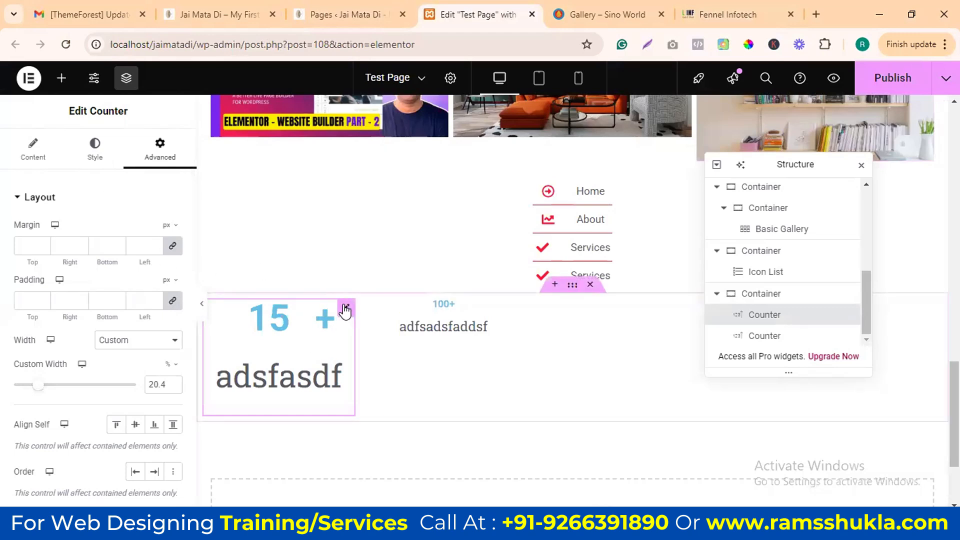
double_click(761, 293)
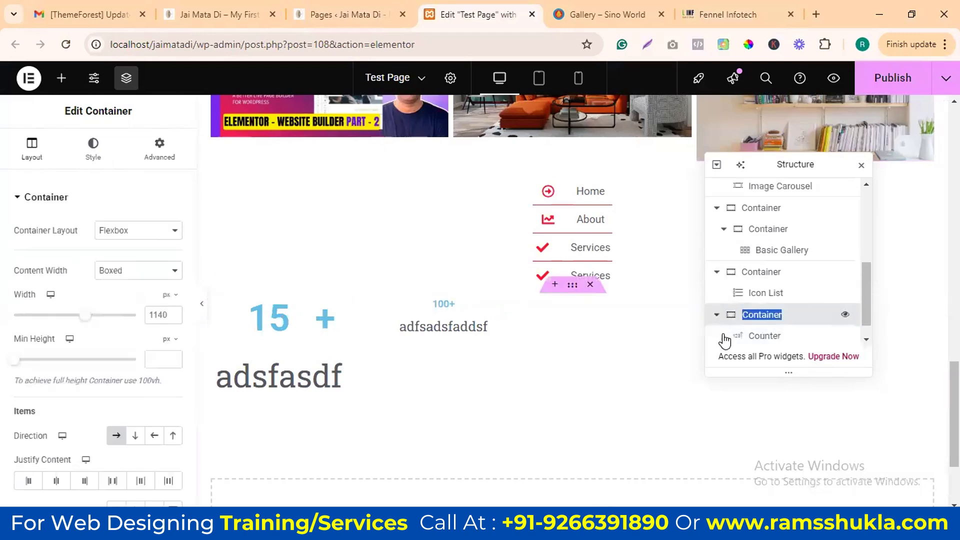
left_click(302, 326)
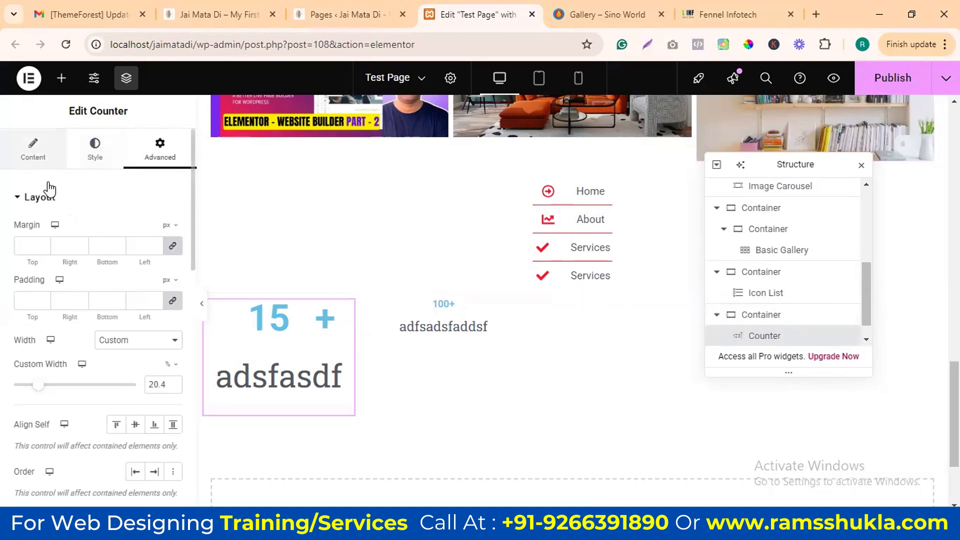
left_click(40, 159)
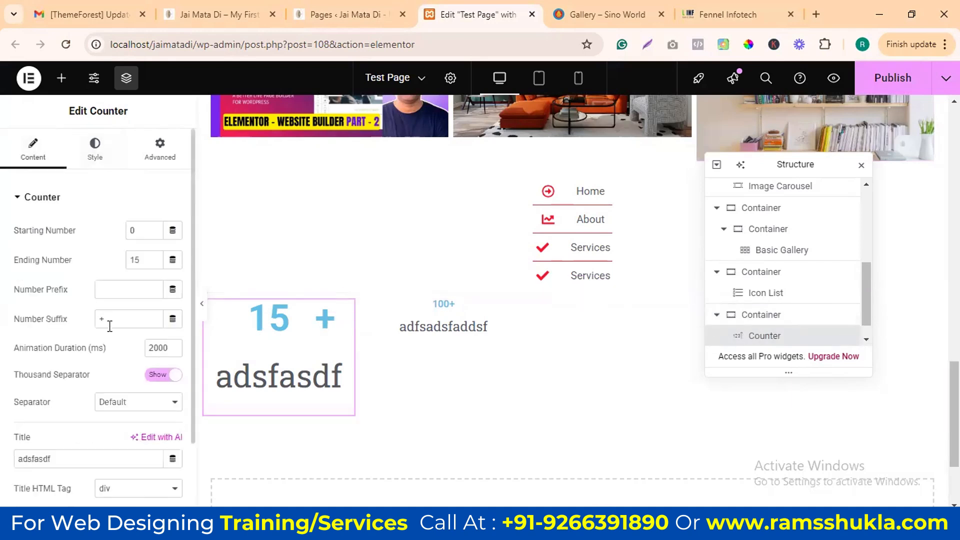
left_click(114, 286)
type("#")
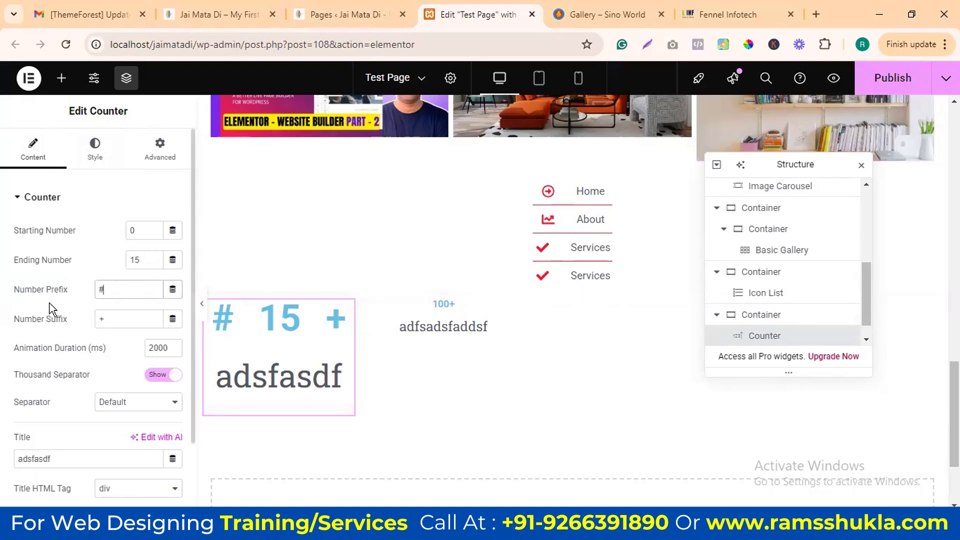
Step: Set the first counter's custom width to 21% and its Align Self option to End
scroll(59, 313, "down", 2)
scroll(125, 320, "up", 2)
left_click(95, 149)
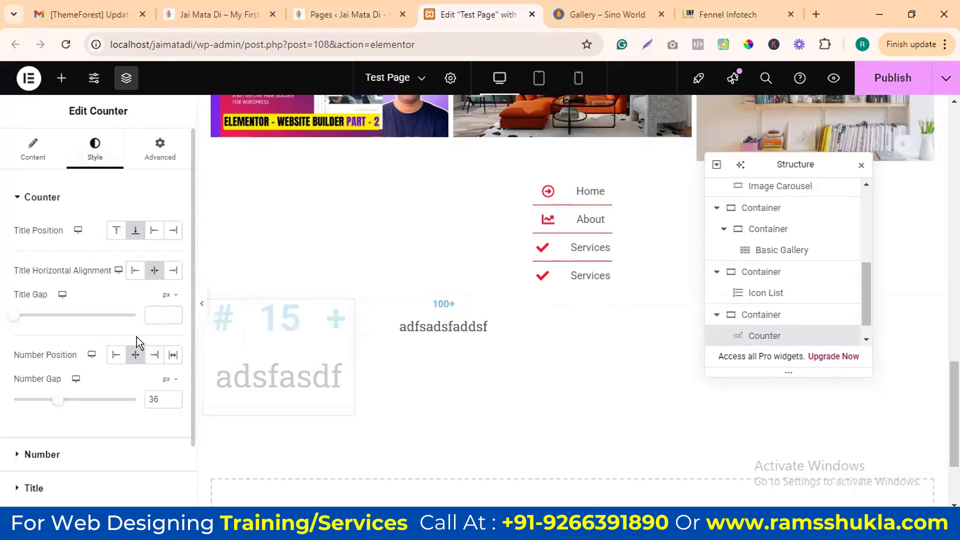
scroll(120, 370, "down", 2)
scroll(144, 191, "up", 2)
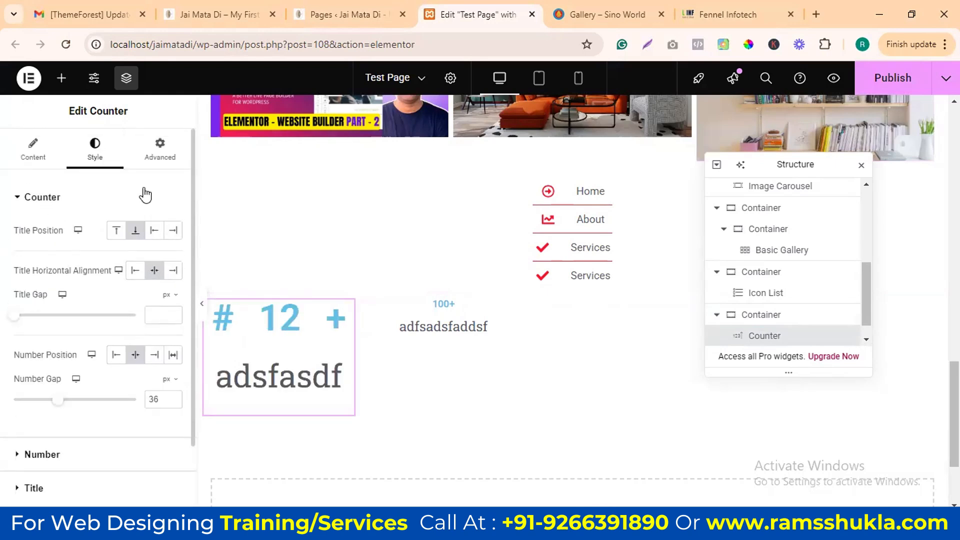
left_click(160, 149)
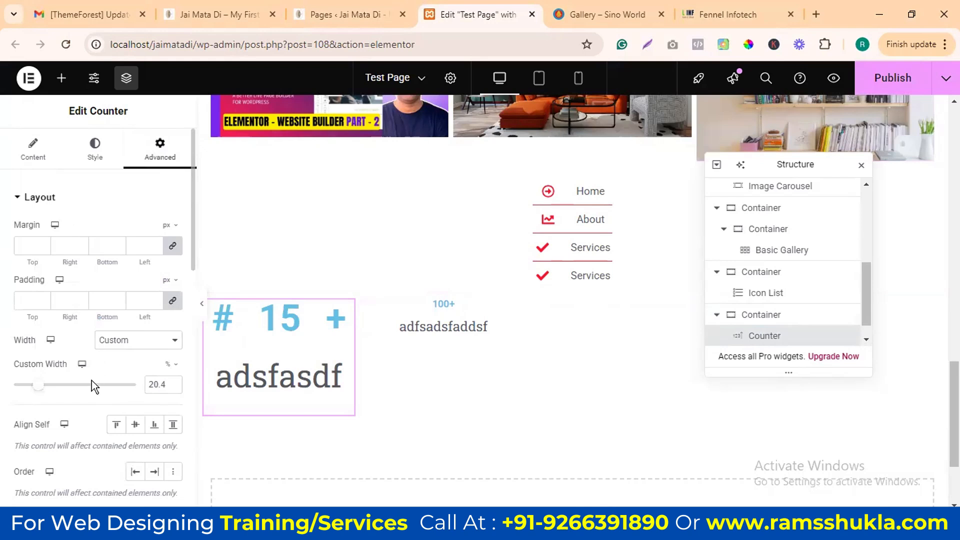
mouse_move(38, 390)
left_mouse_down()
mouse_move(23, 390)
mouse_move(40, 391)
left_mouse_up()
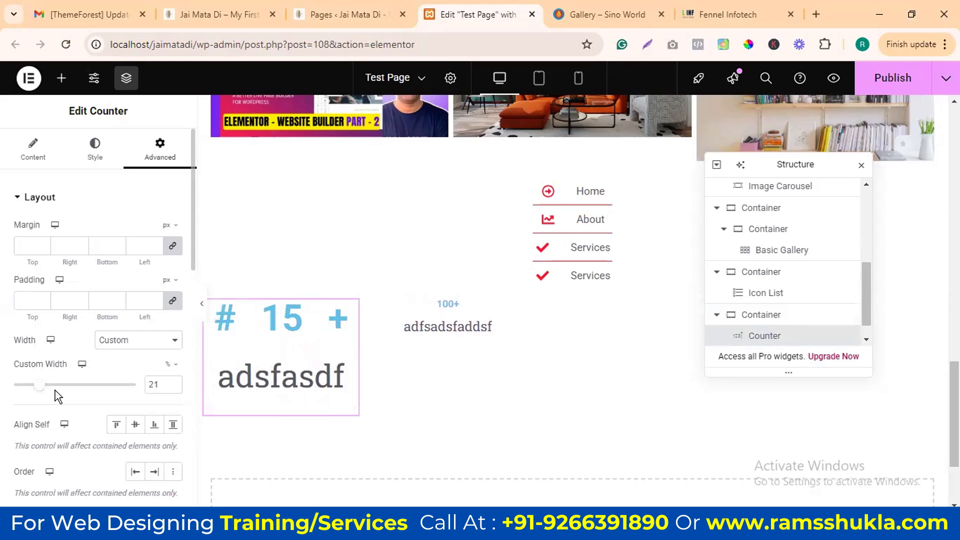
left_click(154, 425)
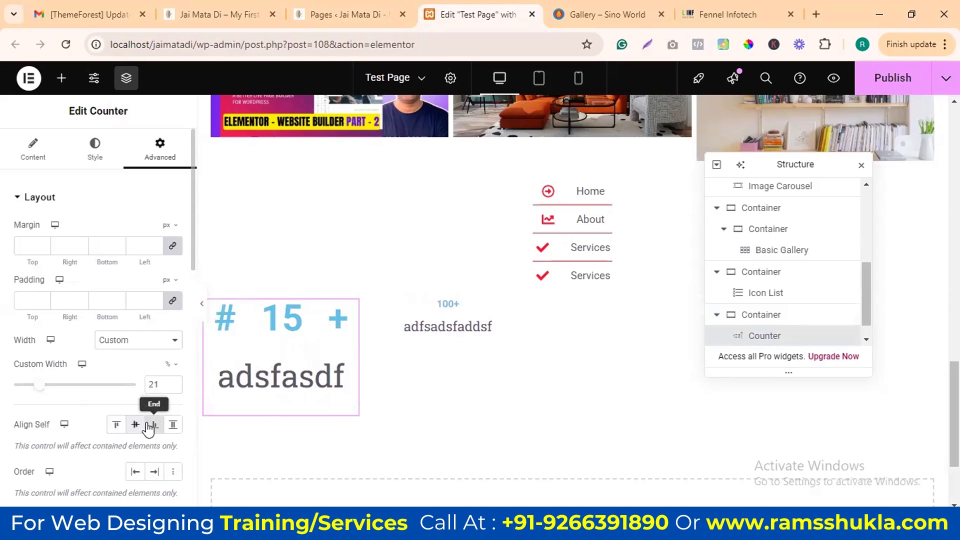
scroll(114, 305, "down", 3)
scroll(112, 395, "down", 7)
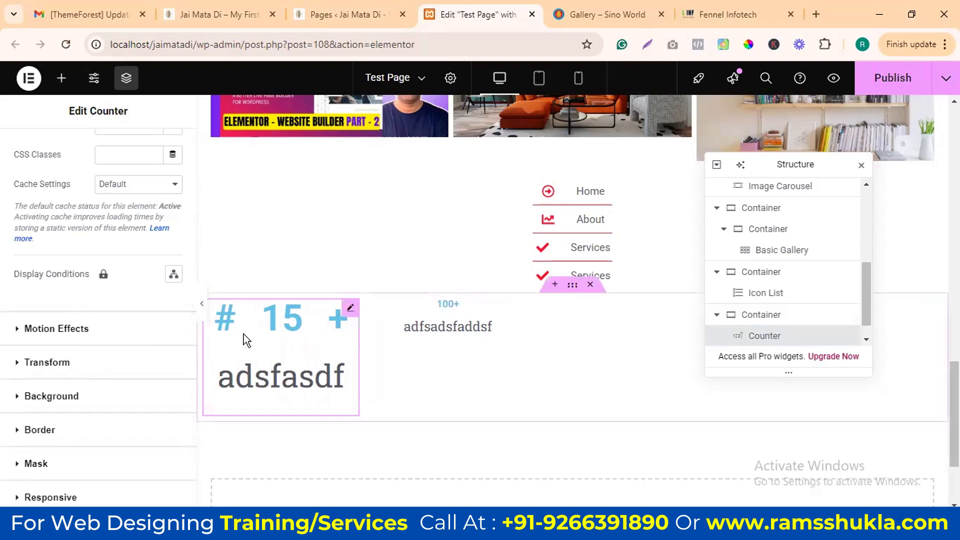
scroll(54, 277, "up", 10)
Step: Add a single-column Flexbox container below the counters
scroll(481, 419, "down", 3)
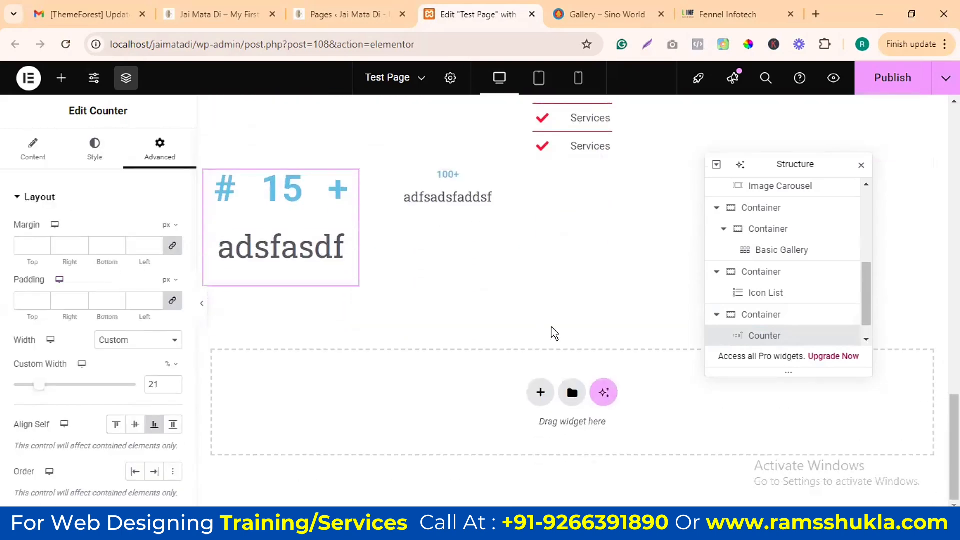
left_click(541, 393)
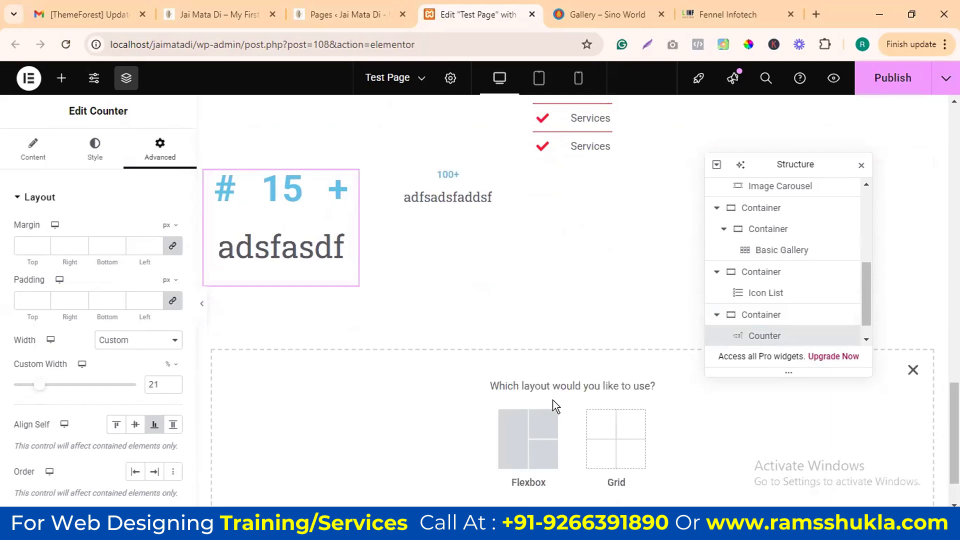
left_click(531, 440)
left_click(380, 424)
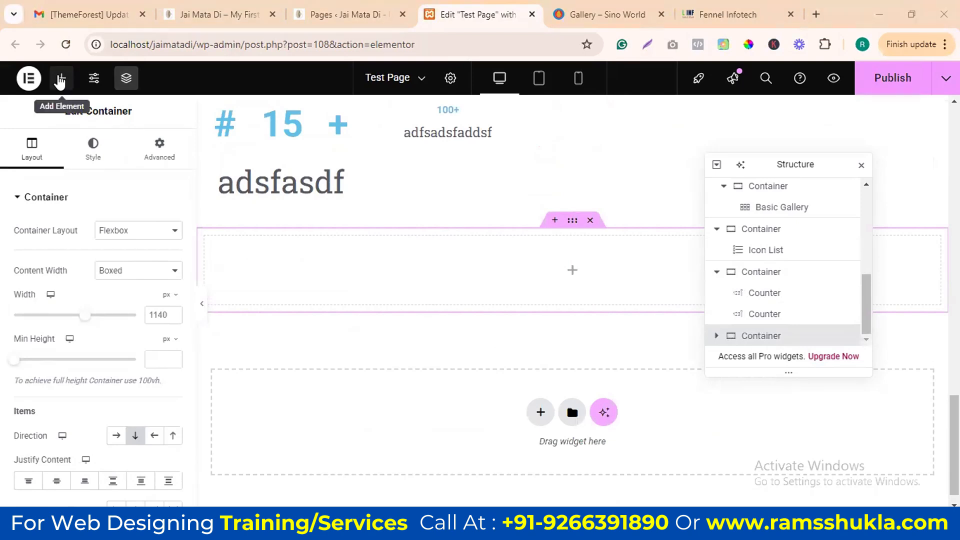
Step: Insert a Progress Bar widget into the new container and narrow the container's width to 49.11%
scroll(107, 313, "down", 15)
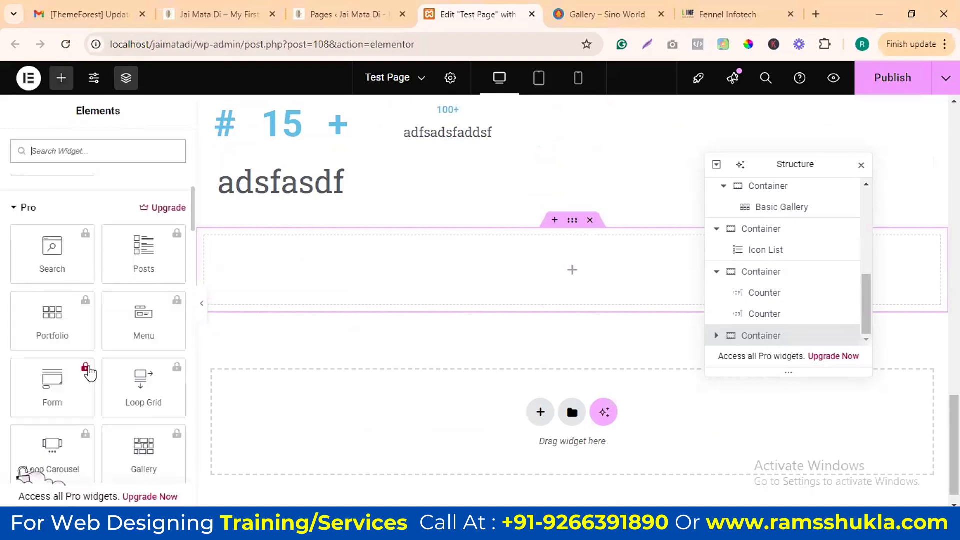
scroll(114, 313, "down", 10)
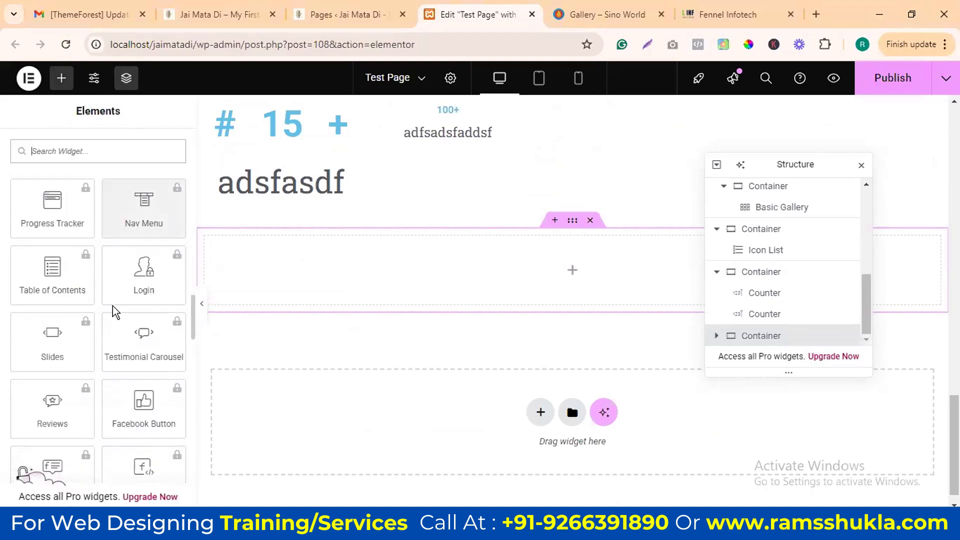
scroll(115, 320, "down", 3)
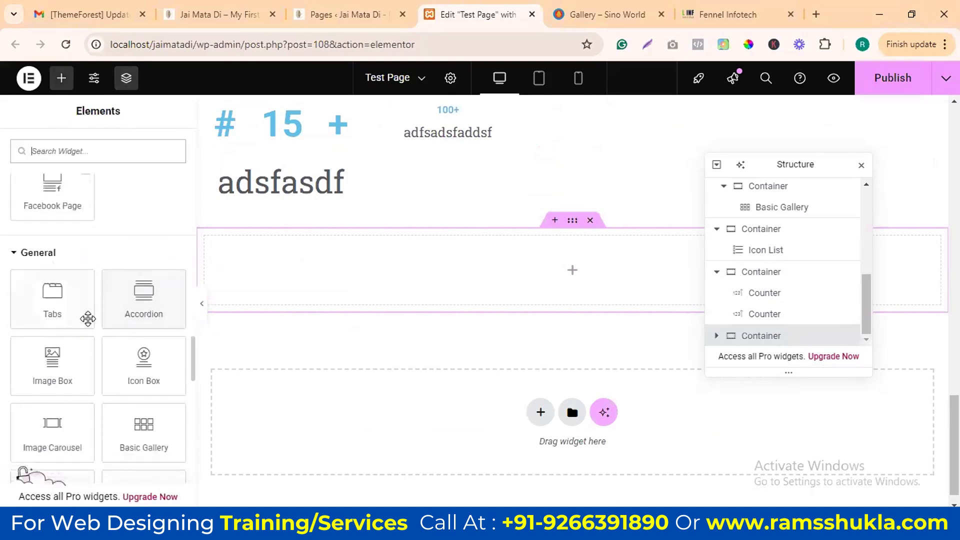
scroll(87, 318, "down", 4)
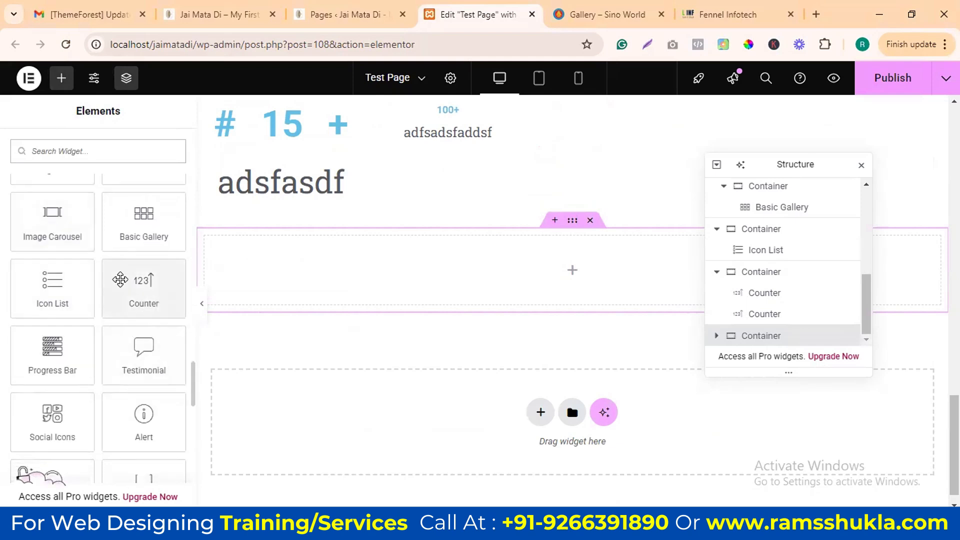
left_click_drag(51, 356, 545, 290)
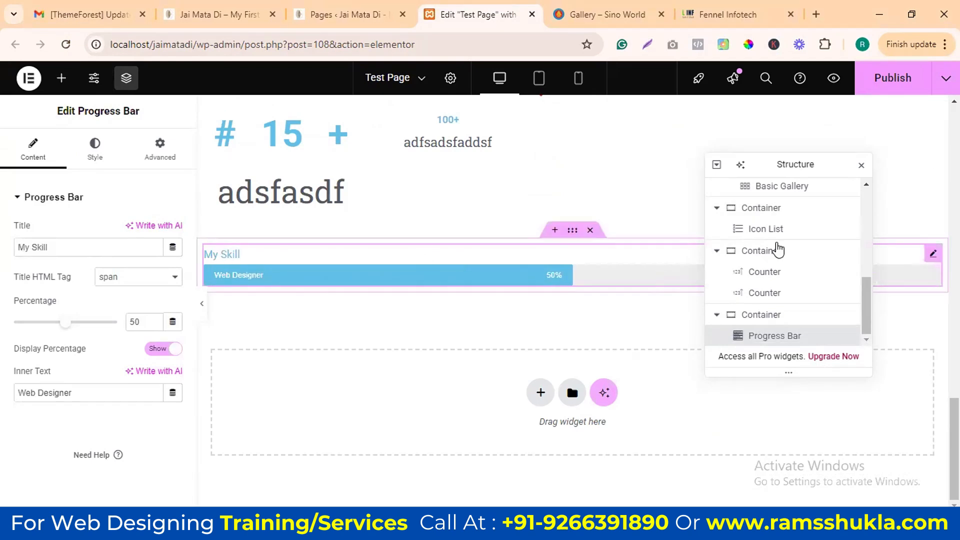
left_click_drag(944, 261, 597, 262)
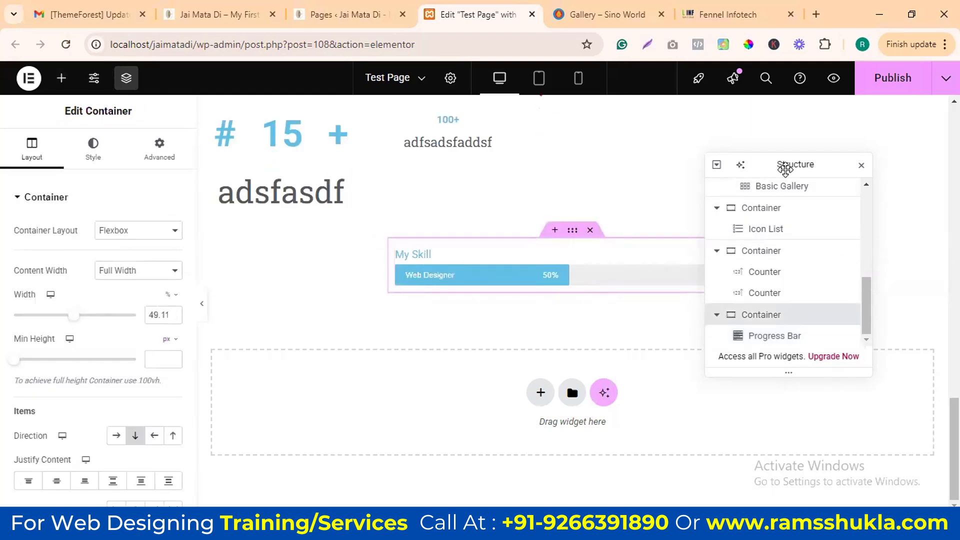
left_click_drag(785, 169, 855, 275)
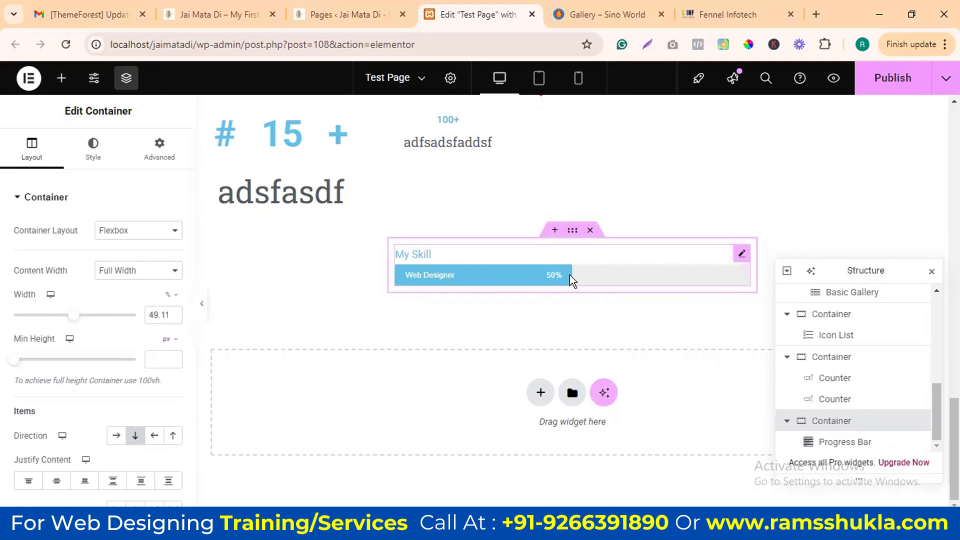
Step: Set the percentage of the "Web Designer" progress bar to 85
left_click(740, 256)
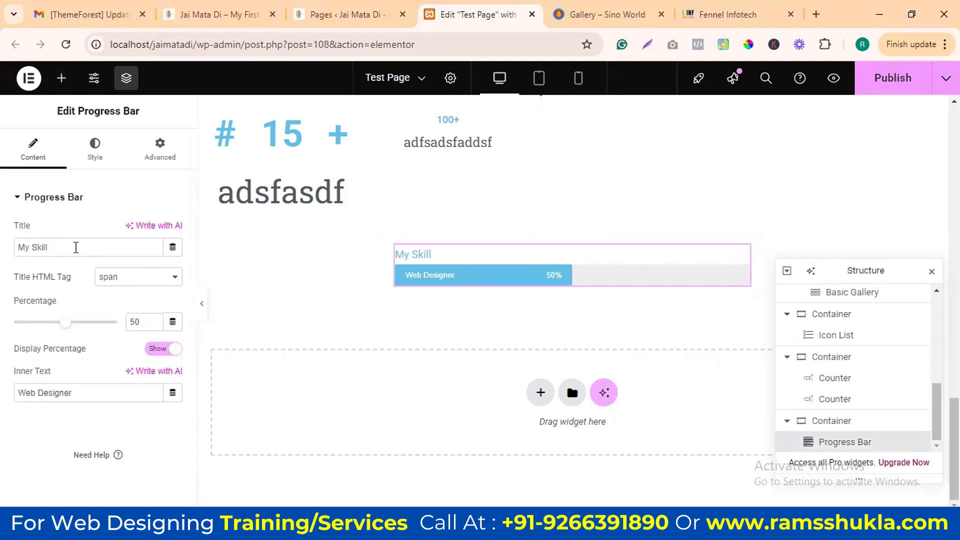
double_click(76, 247)
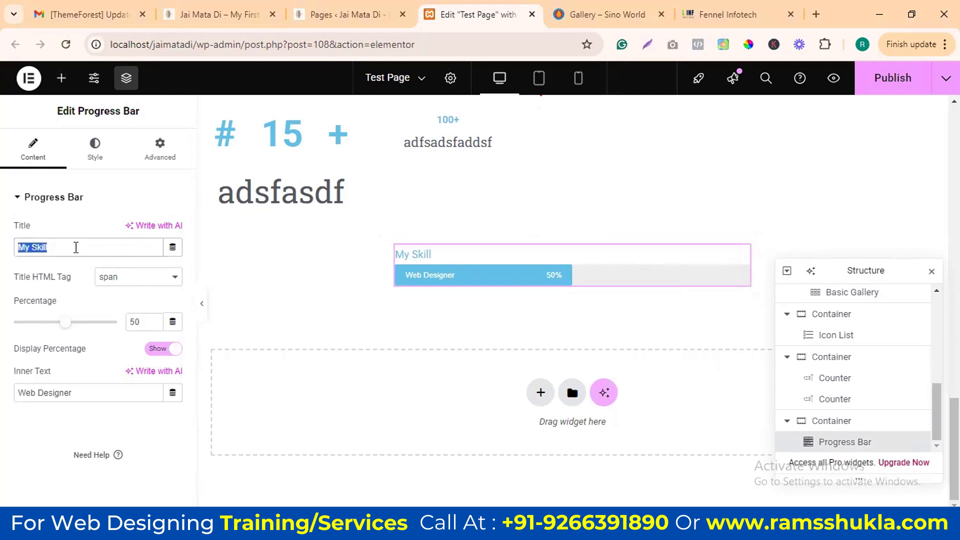
left_click(615, 274)
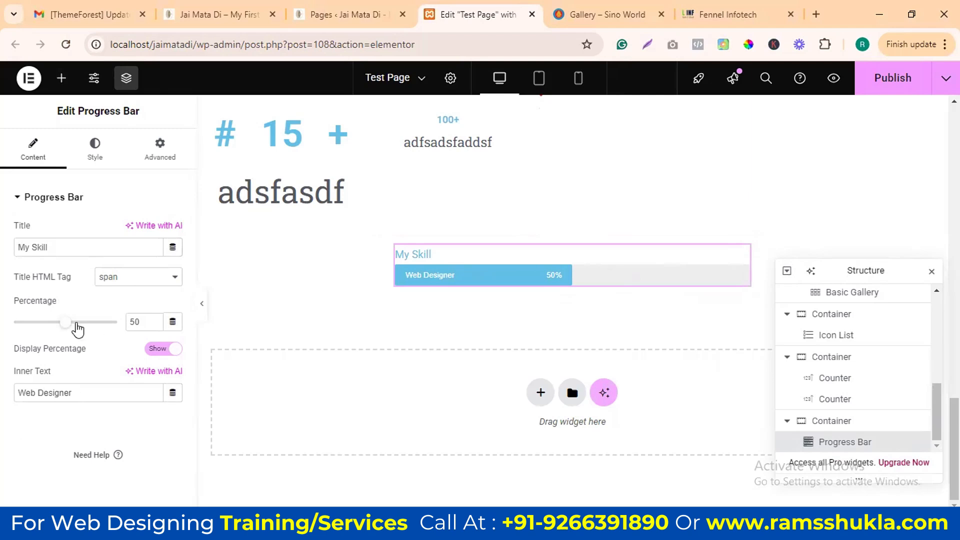
left_click_drag(67, 325, 103, 329)
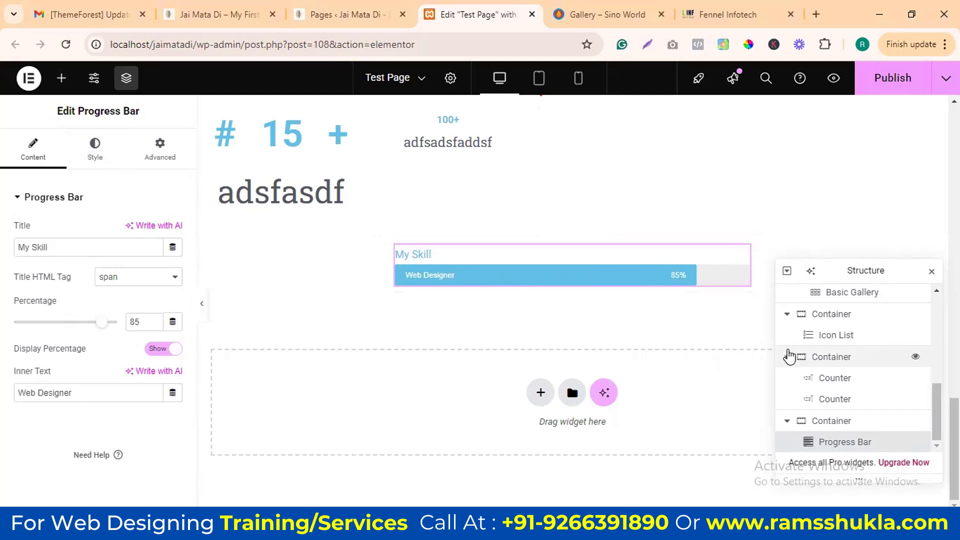
Step: Duplicate the progress bar and clear the title of the copy
left_click_drag(872, 271, 852, 122)
right_click(845, 294)
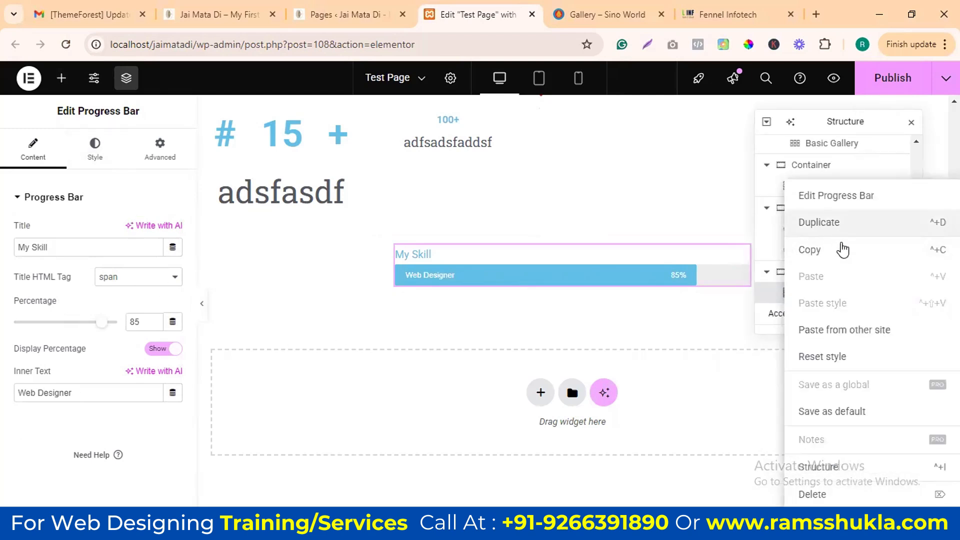
left_click(832, 233)
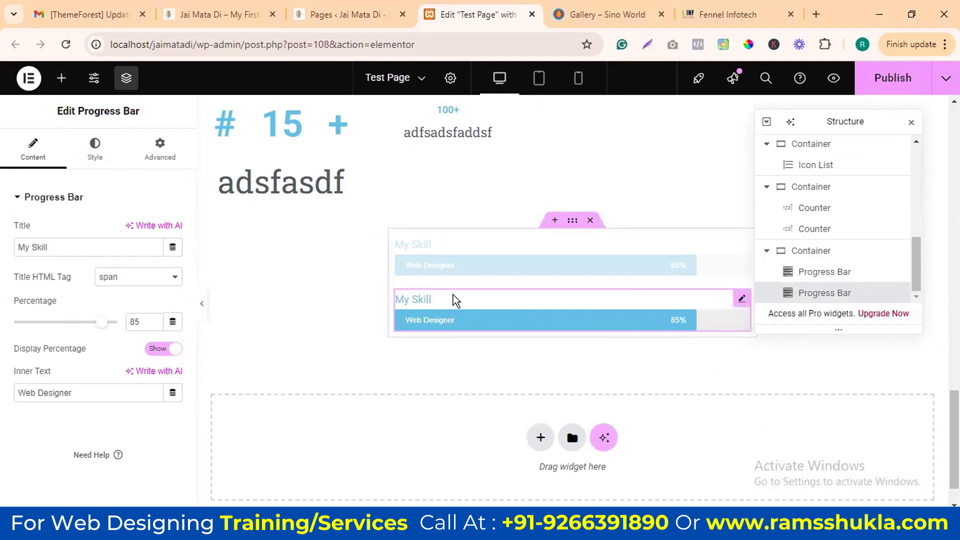
left_click(60, 247)
key("BackSpace")
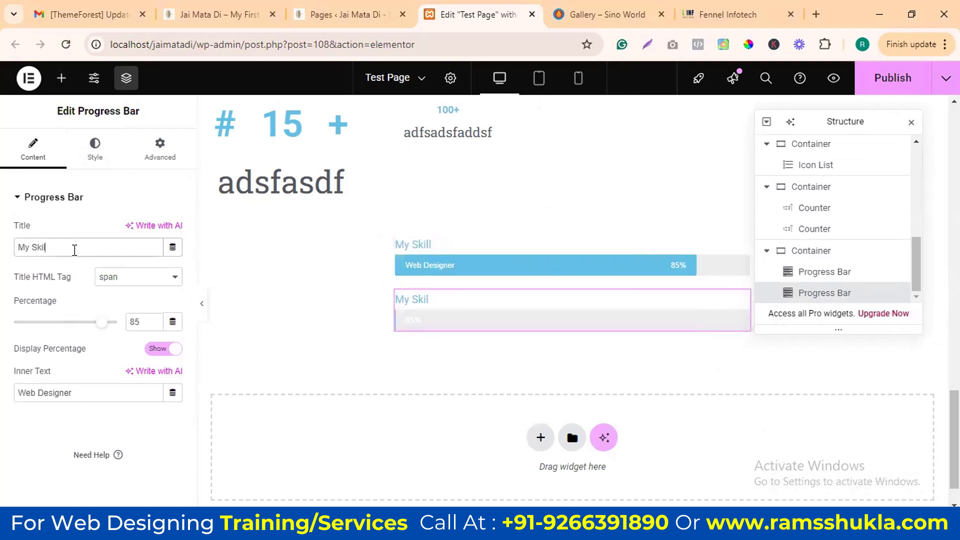
key("BackSpace")
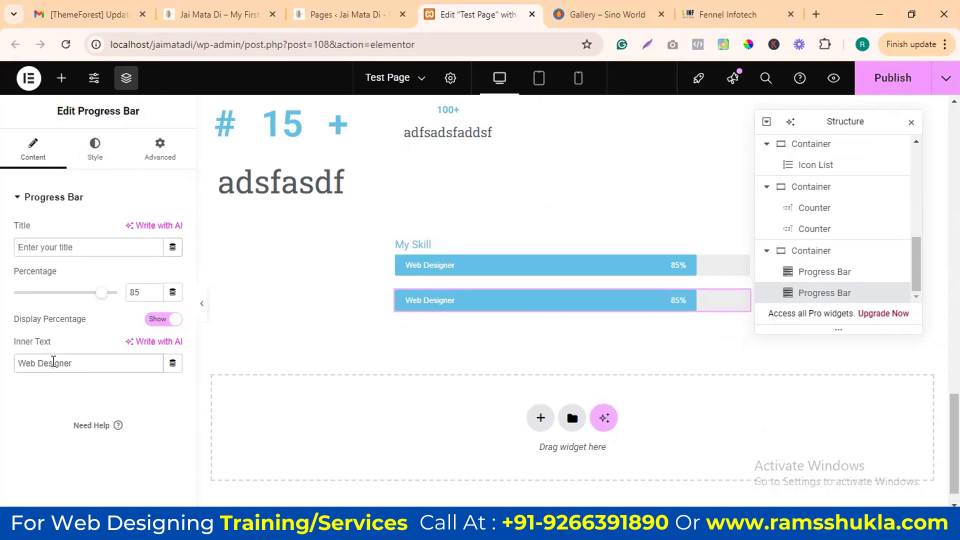
Step: Set the second progress bar's inner text to "Graphic Design" and its percentage to 48
triple_click(54, 361)
type("Graphic")
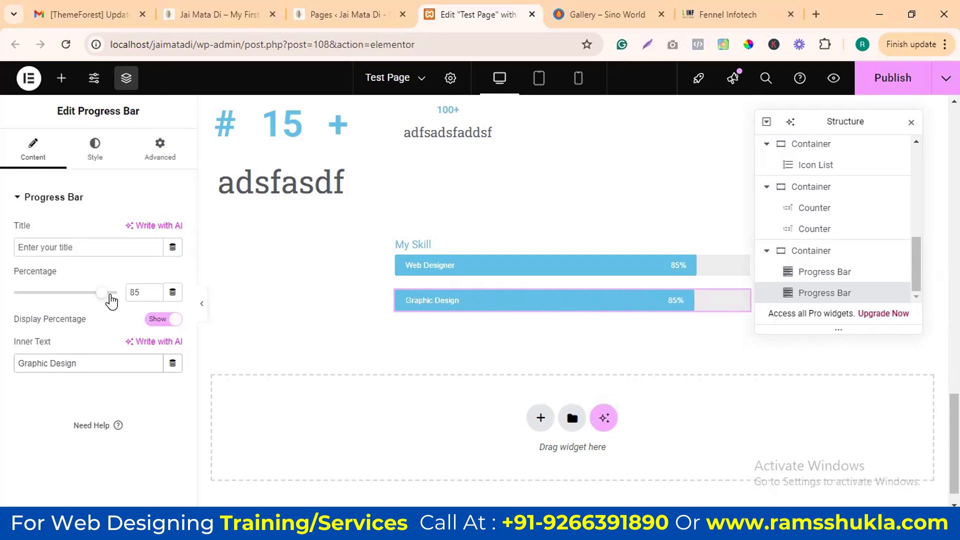
left_click_drag(104, 296, 66, 297)
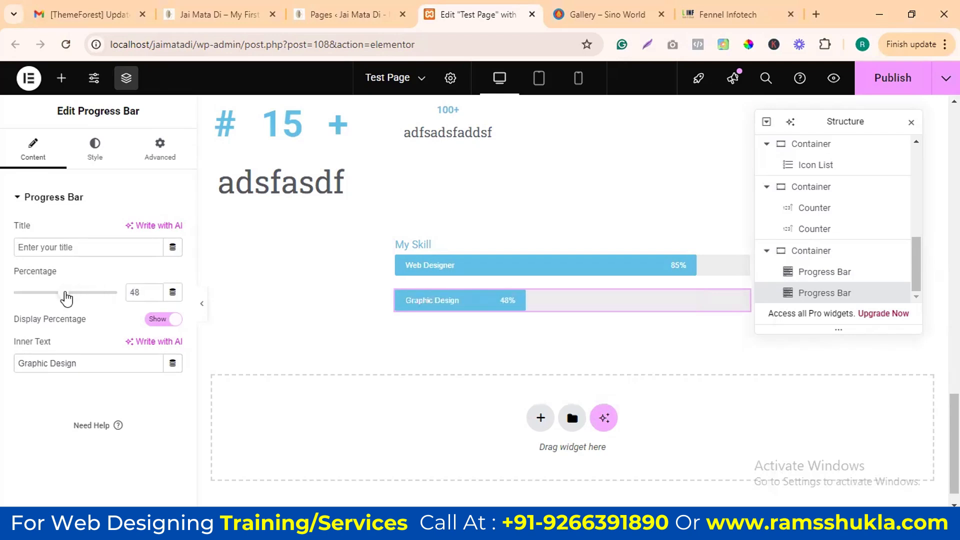
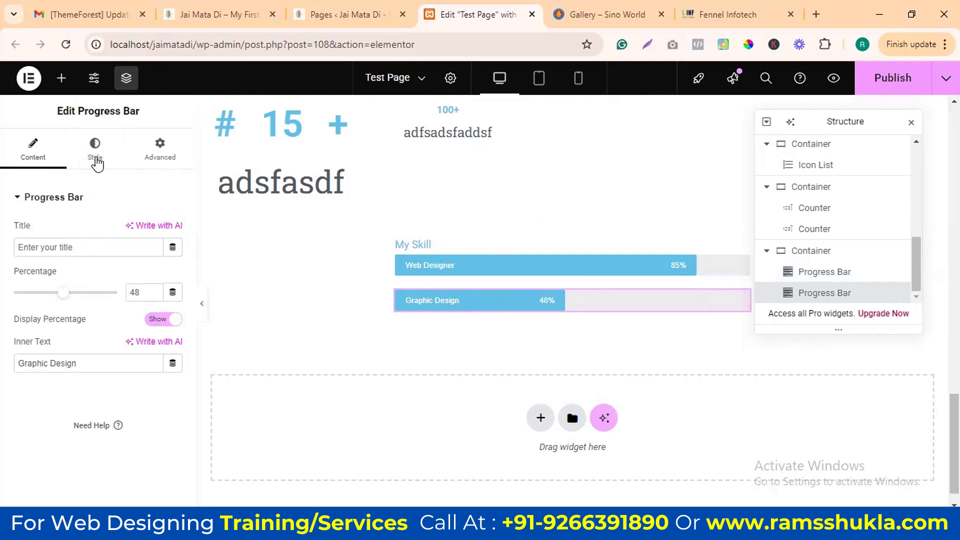
Step: Try hiding the percentage display on the "Graphic Design" progress bar, returning it to Show
left_click(95, 161)
left_click(33, 152)
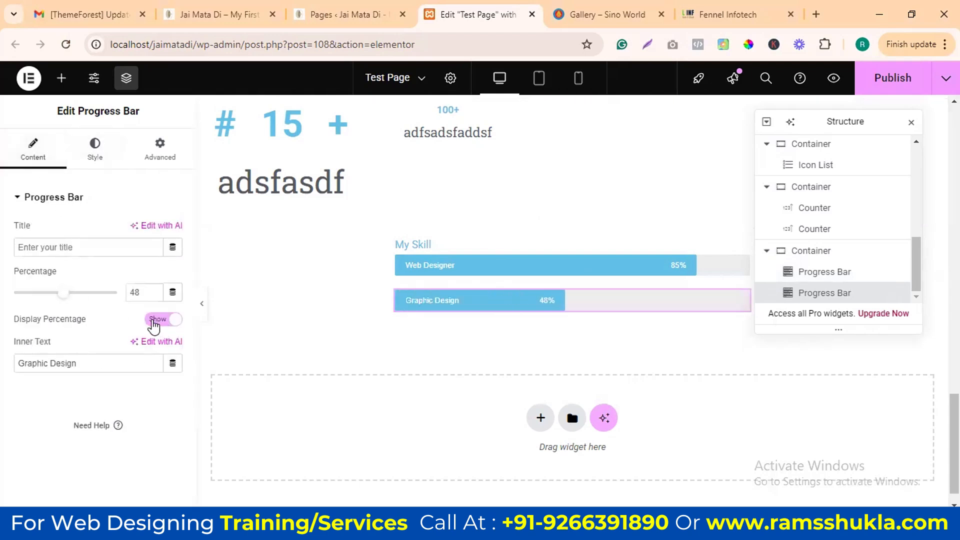
left_click(155, 322)
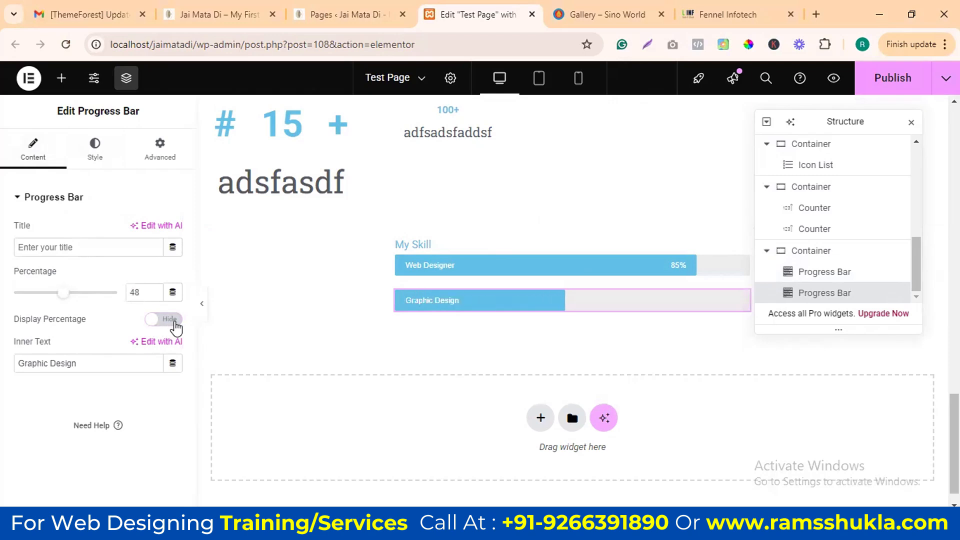
left_click(175, 323)
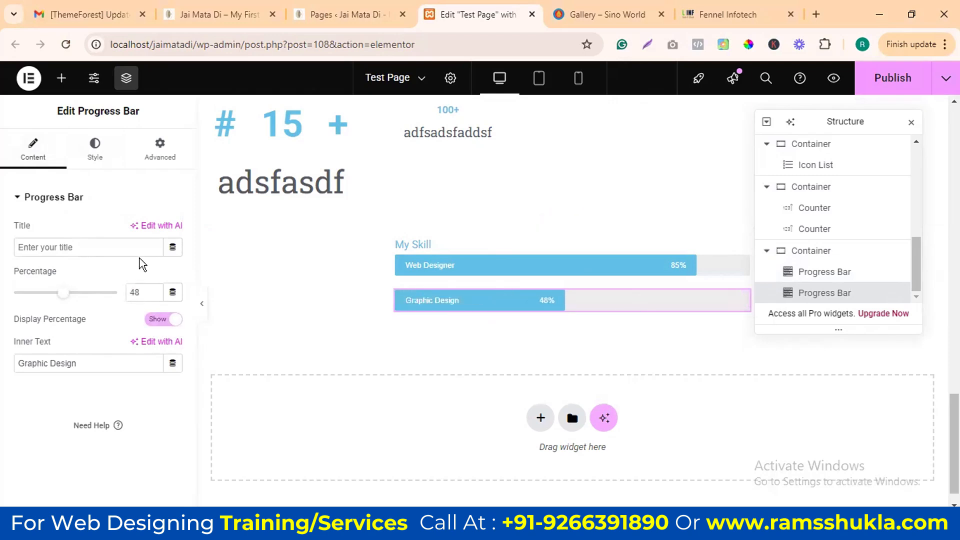
Step: Set the bar color of the "Graphic Design" progress bar to dark blue #0A3C52
left_click(94, 146)
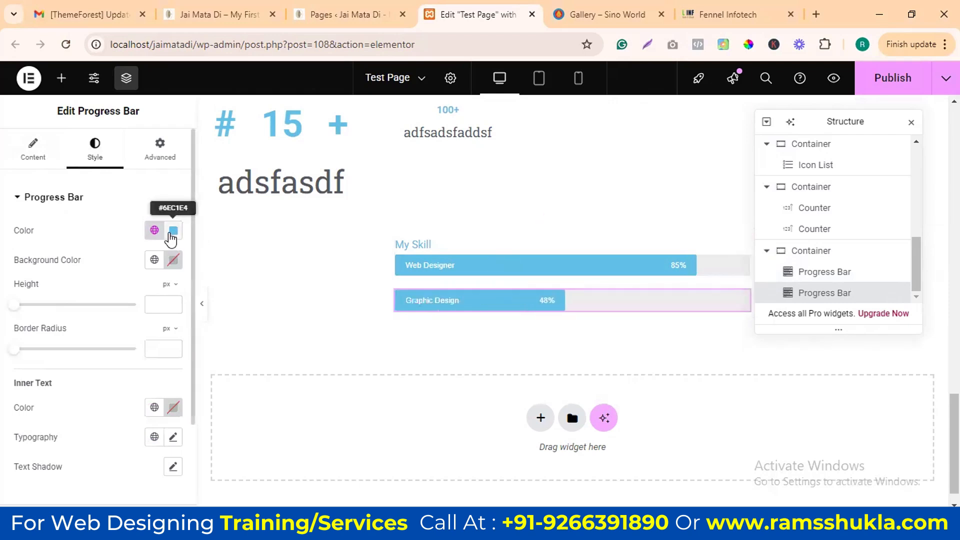
left_click(171, 232)
left_click(238, 376)
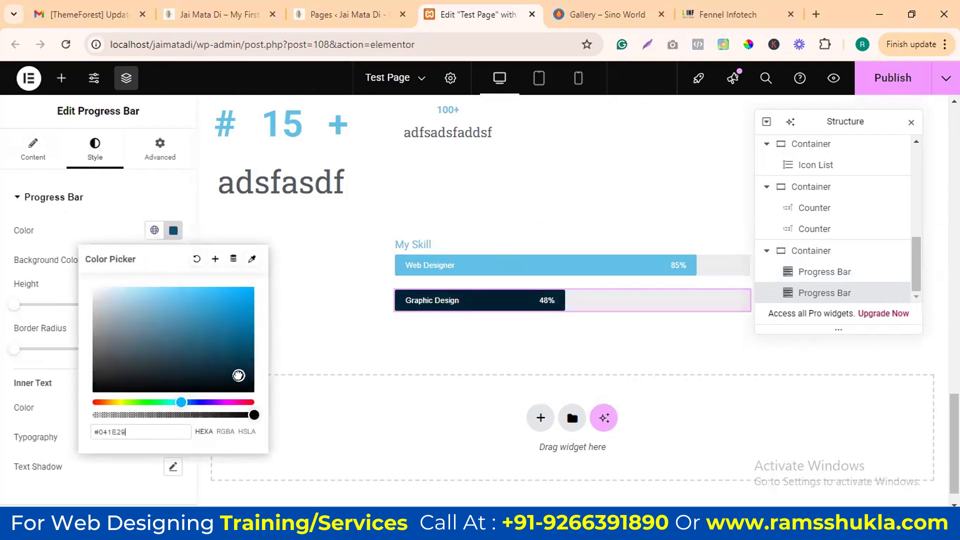
left_click_drag(239, 376, 234, 359)
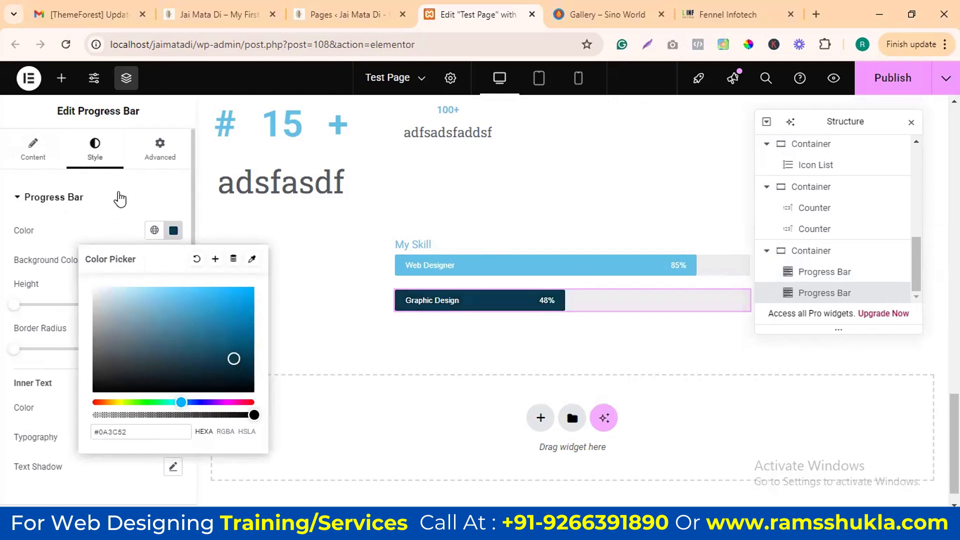
left_click(118, 198)
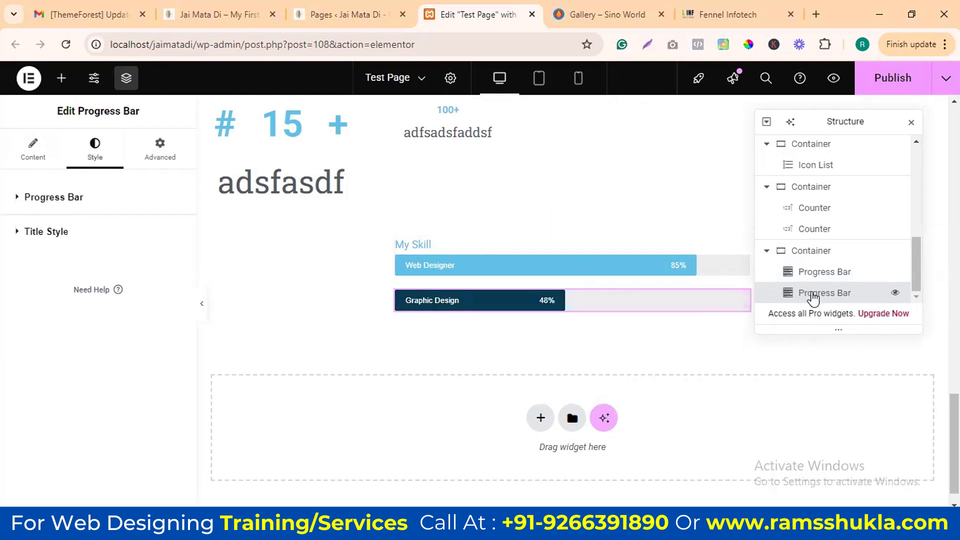
Step: Look over the bar and inner text style options, and set the "Graphic Design" progress bar's title text color to #000000
left_click(27, 200)
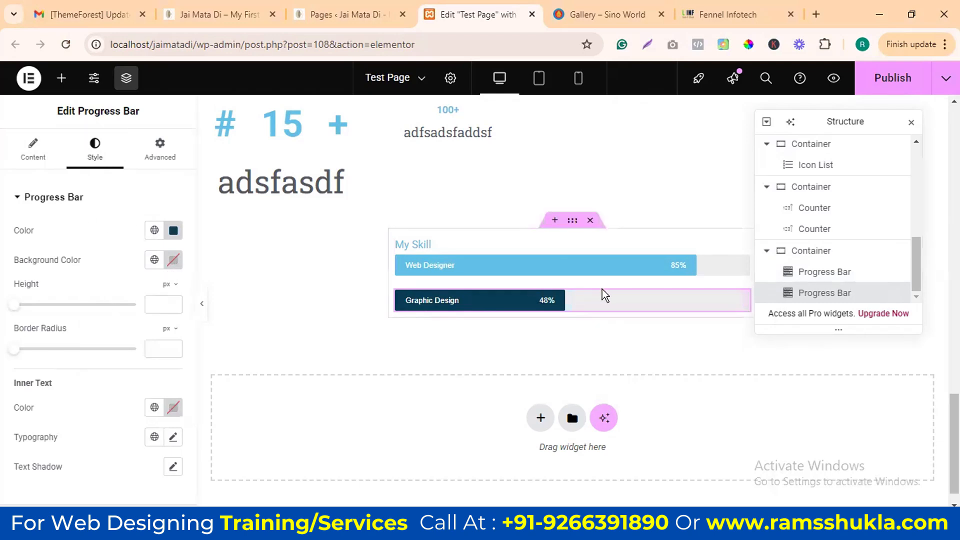
scroll(129, 343, "down", 2)
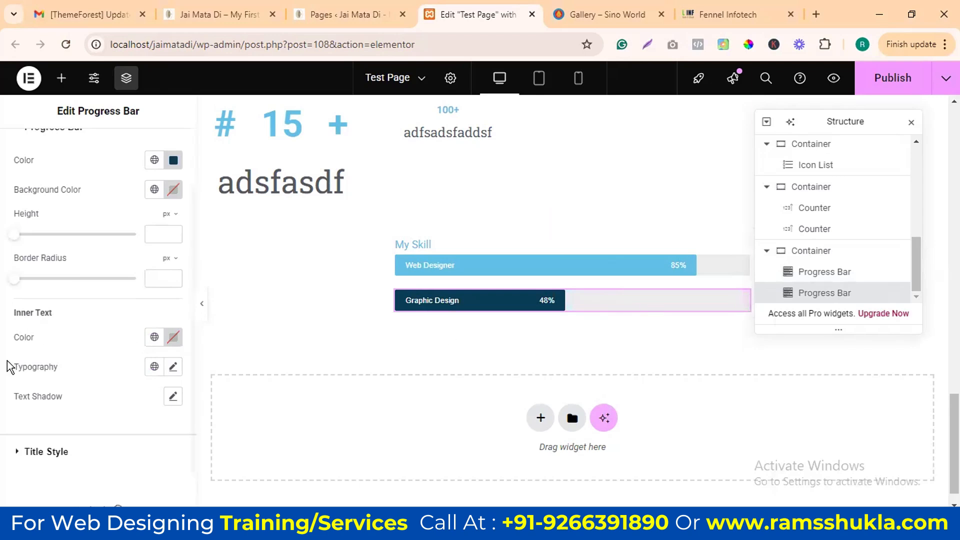
scroll(165, 350, "down", 1)
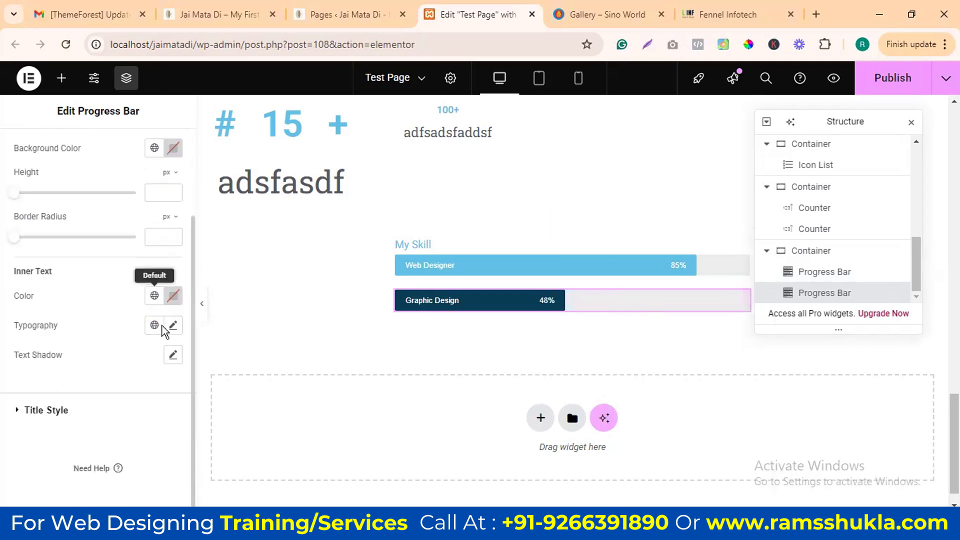
scroll(102, 325, "up", 3)
scroll(102, 390, "down", 3)
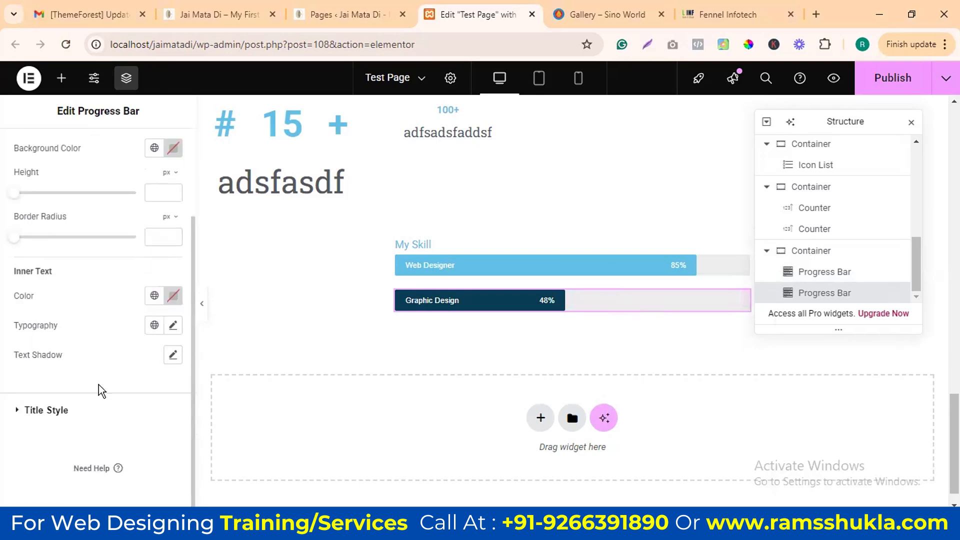
left_click(45, 411)
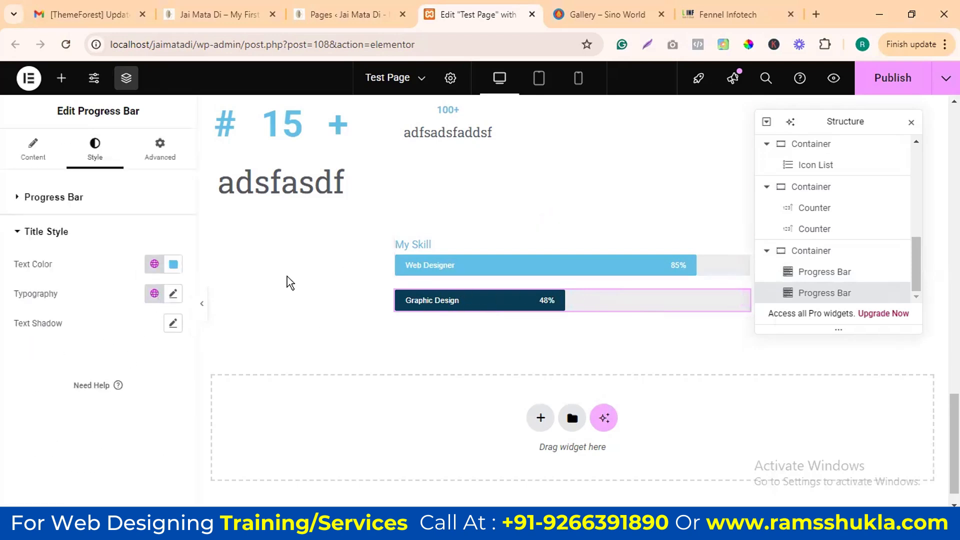
left_click(174, 264)
left_click(229, 421)
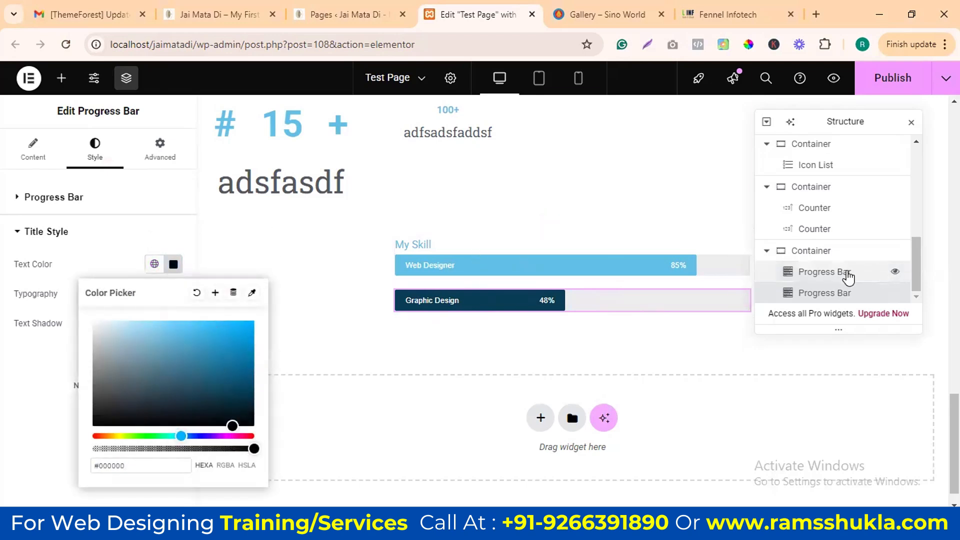
Step: Set the title text color of the "My Skill" progress bar to dark navy #071B24
left_click(846, 273)
left_click(95, 152)
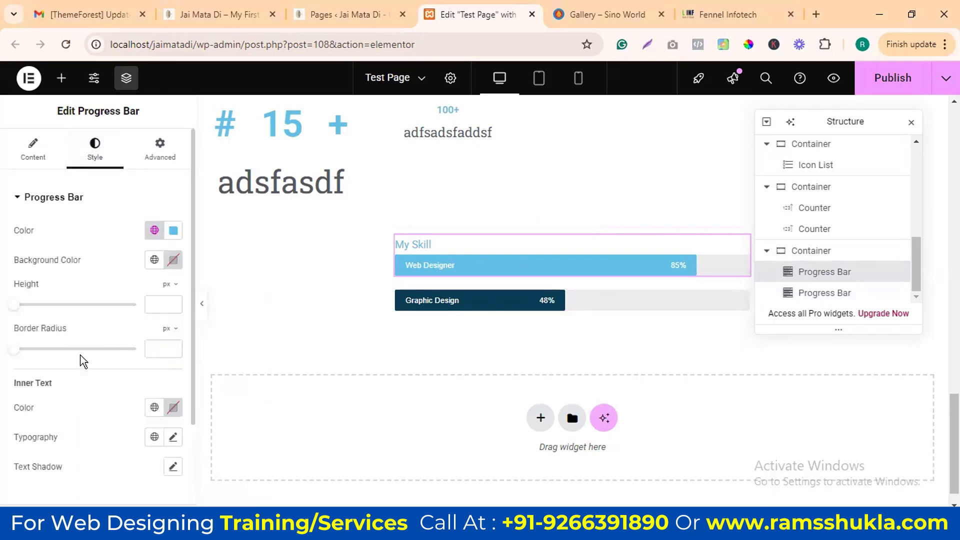
scroll(100, 350, "down", 2)
left_click(63, 410)
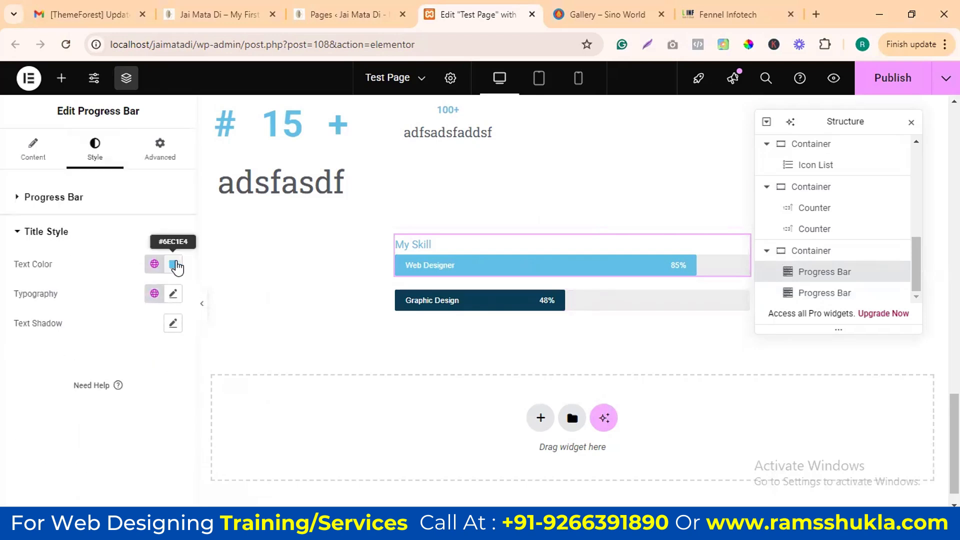
left_click(173, 264)
left_click(215, 394)
left_click(220, 411)
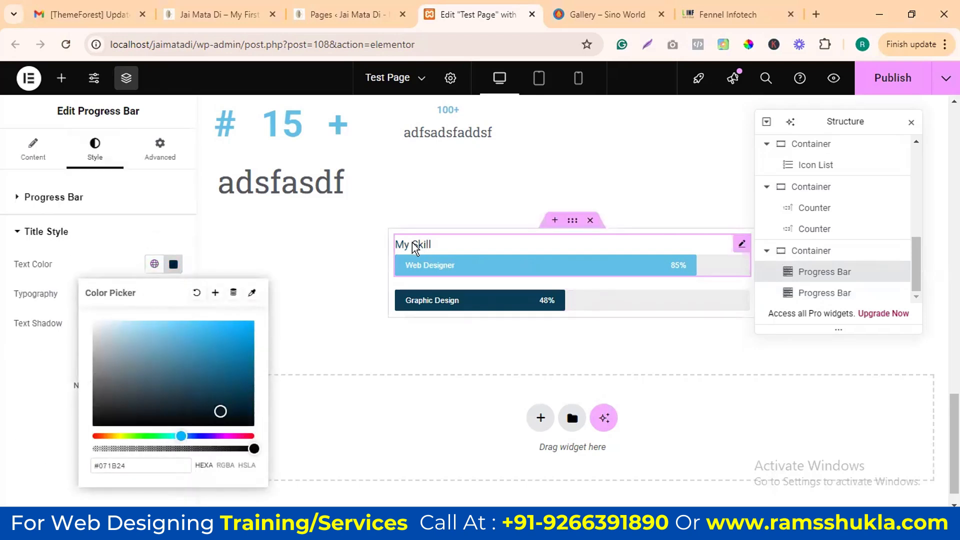
left_click(141, 234)
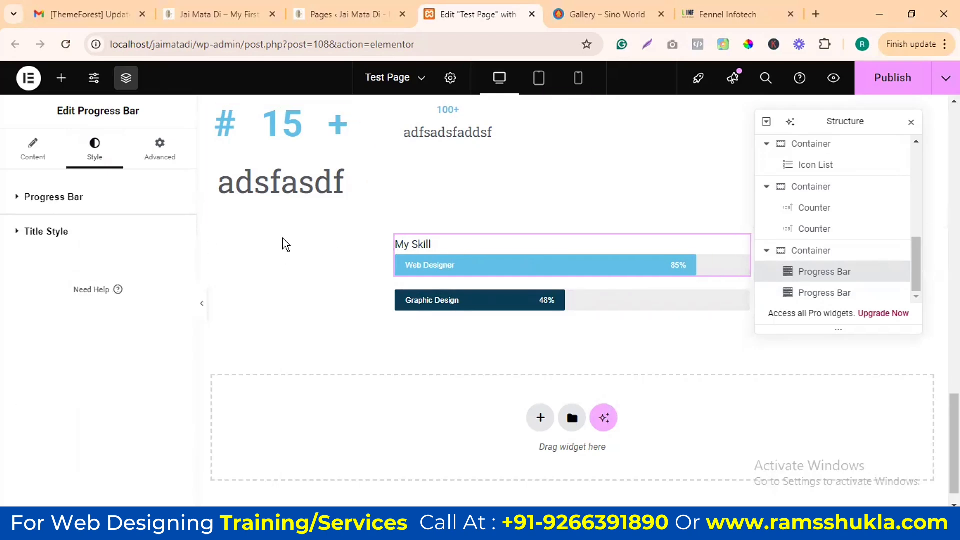
Step: Try center and start self-alignment on the "Web Designer" progress bar, ending with the stretch alignment
left_click(159, 149)
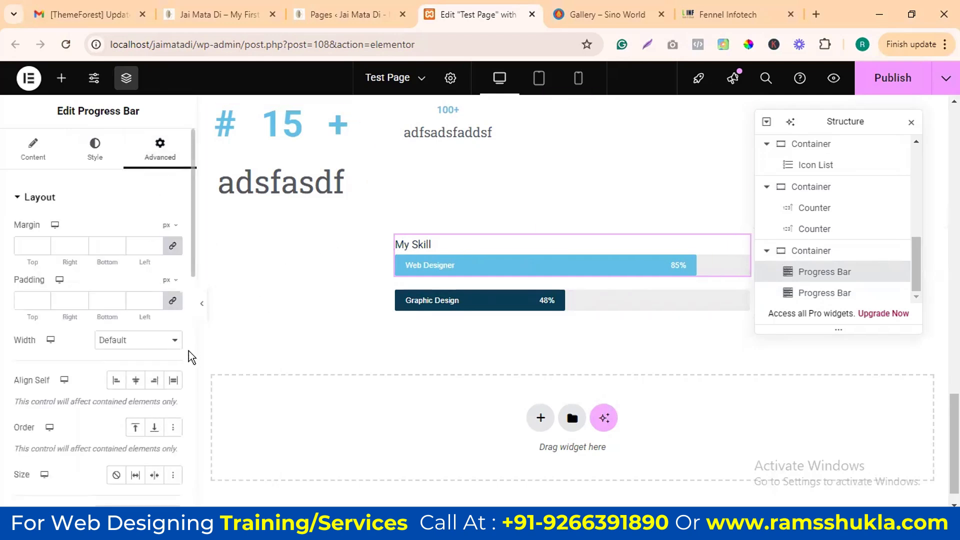
scroll(82, 273, "down", 3)
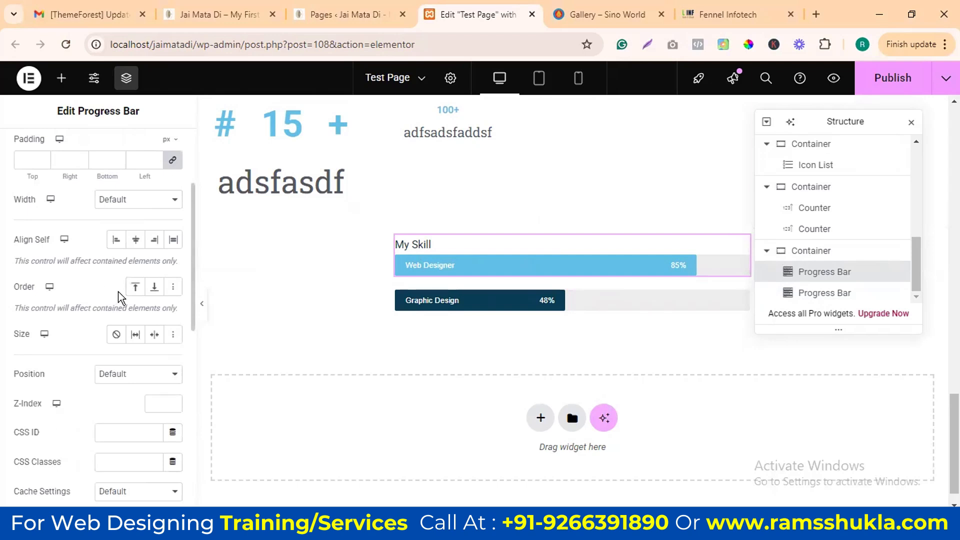
left_click(142, 244)
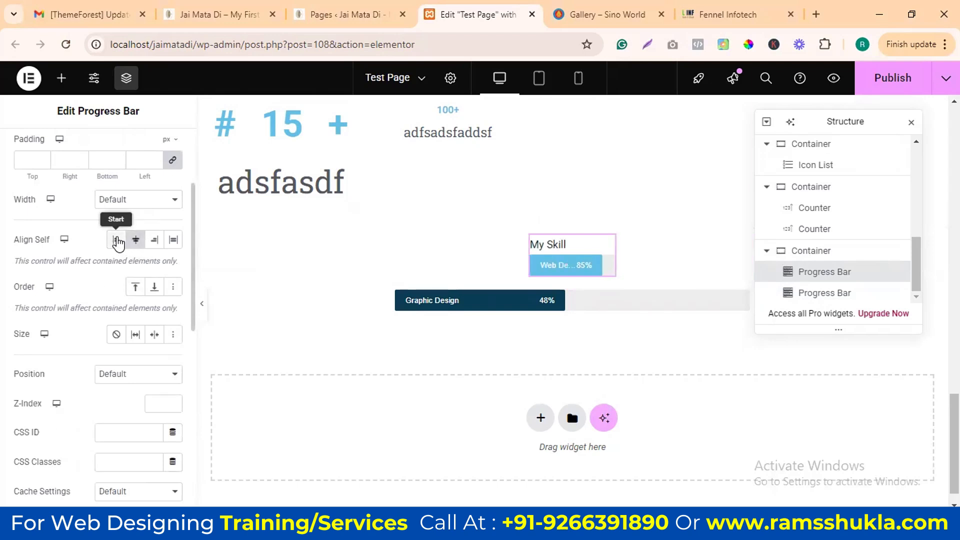
left_click(116, 241)
left_click(173, 241)
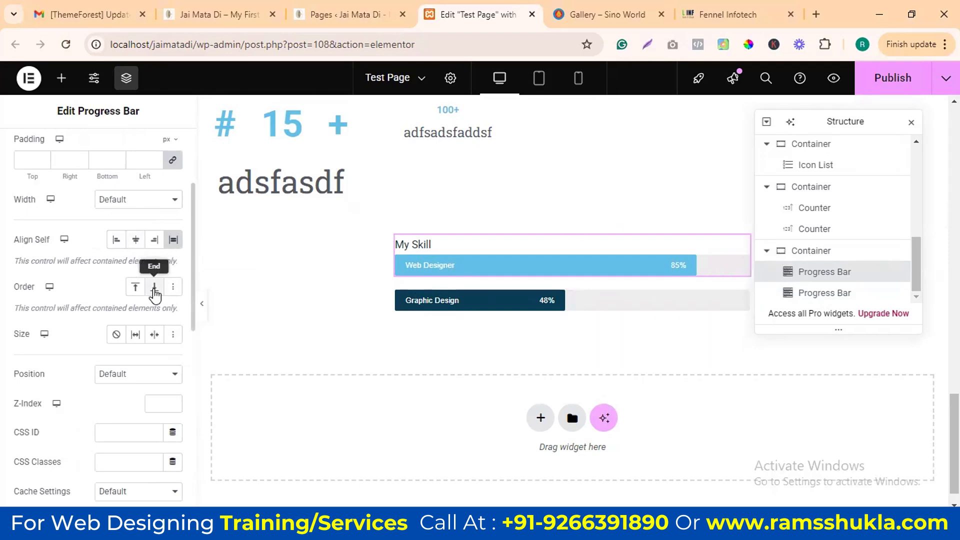
Step: Try the End order on the "Web Designer" progress bar, and set its order to Start
left_click(154, 287)
left_click(136, 287)
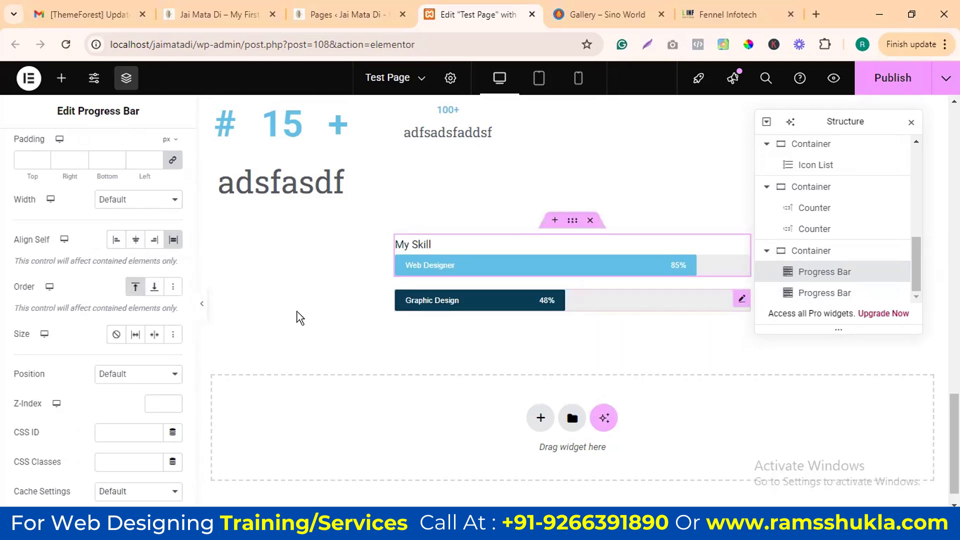
scroll(110, 321, "down", 3)
scroll(93, 320, "up", 6)
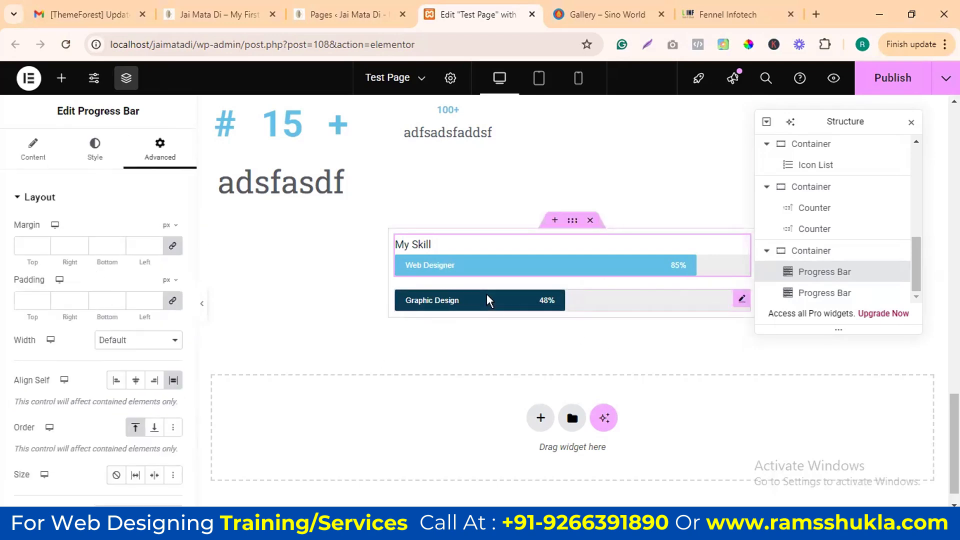
Step: Switch to the Fennel Infotech site and examine its services, Special Skills progress bars and Testimonials sections
left_click(718, 16)
scroll(429, 190, "down", 15)
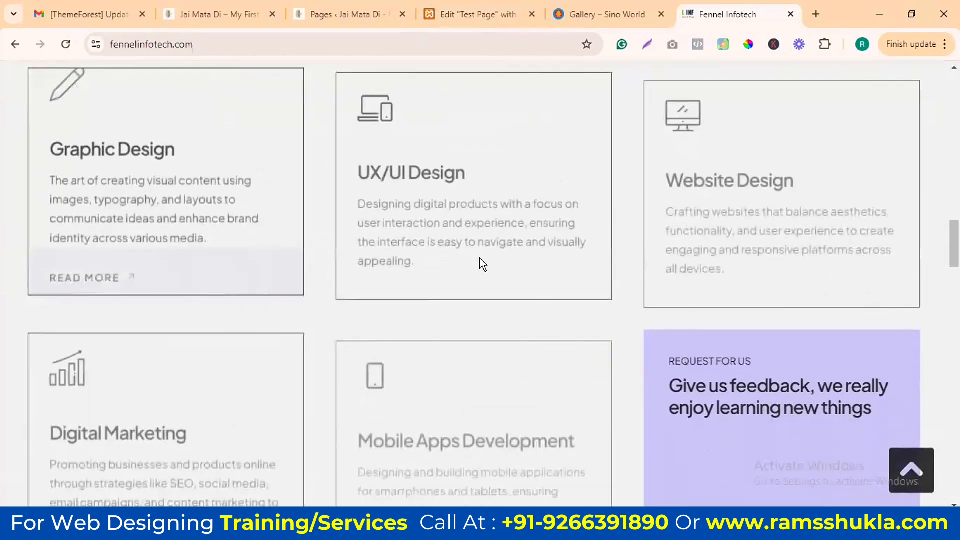
scroll(479, 259, "up", 6)
scroll(450, 257, "down", 10)
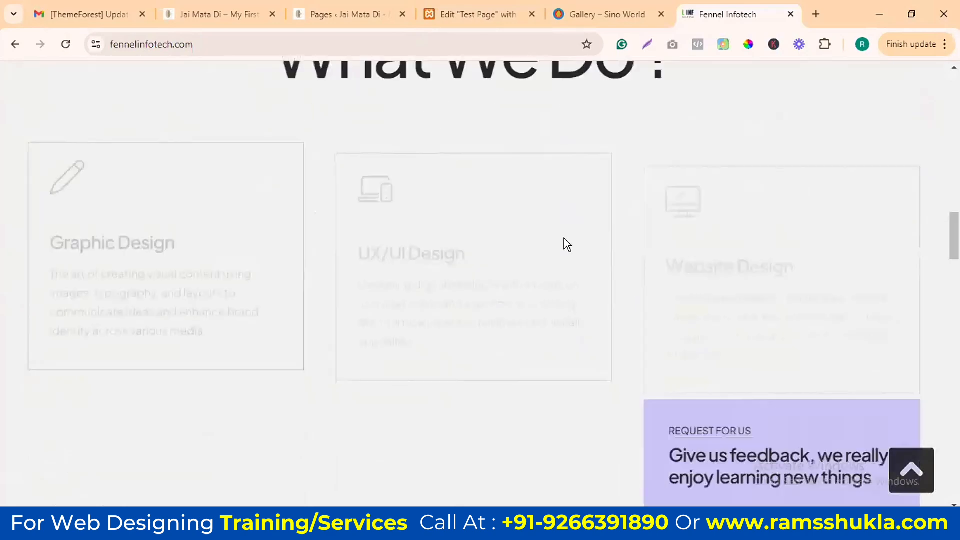
scroll(667, 212, "up", 4)
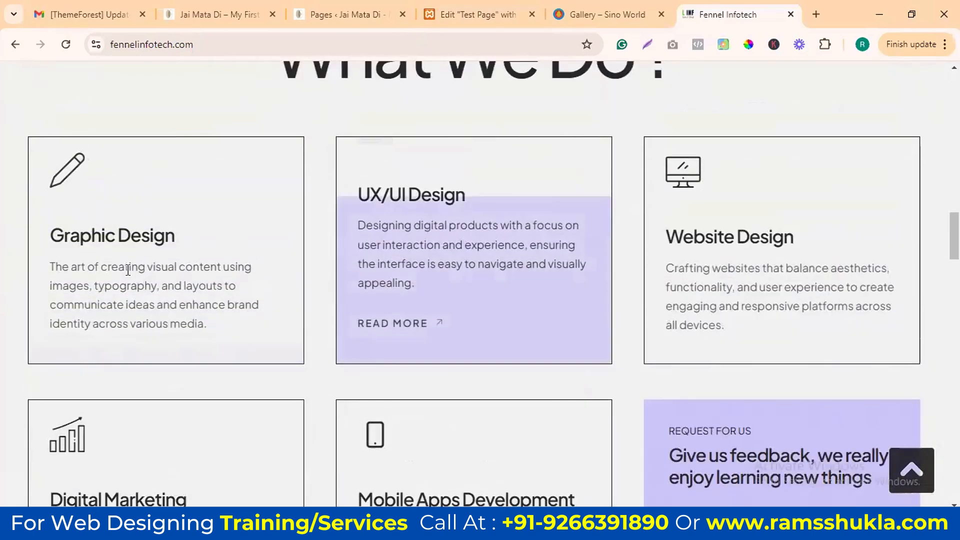
scroll(546, 204, "down", 10)
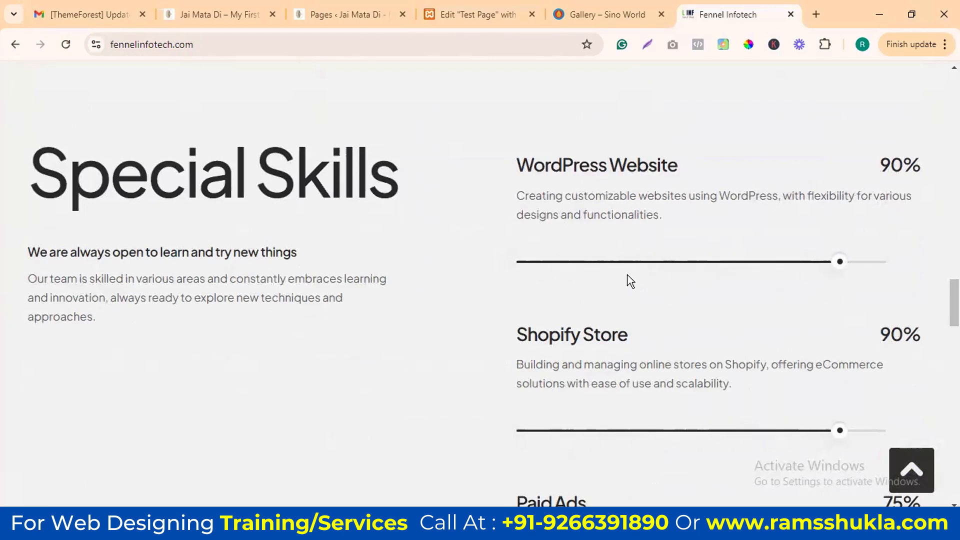
left_click(602, 11)
left_click(713, 11)
scroll(876, 277, "down", 10)
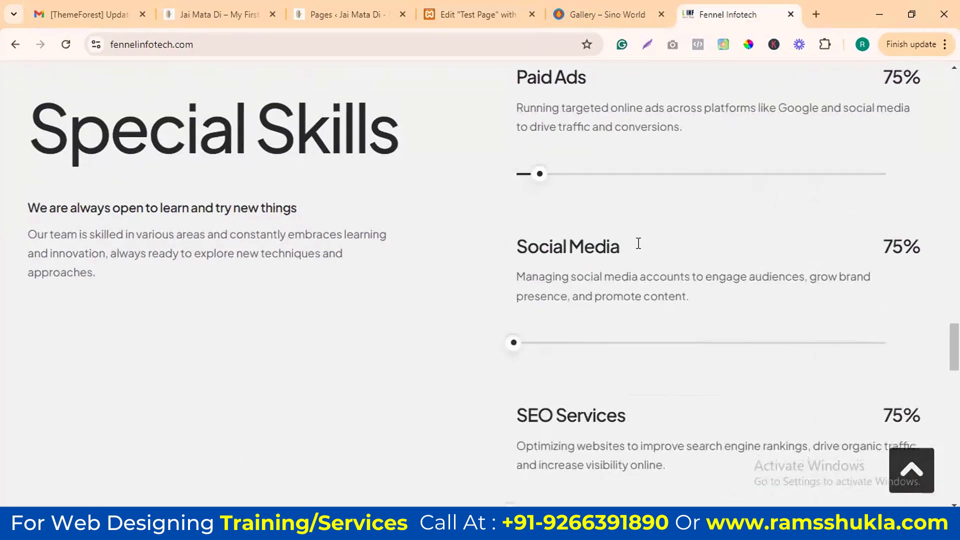
scroll(553, 253, "down", 4)
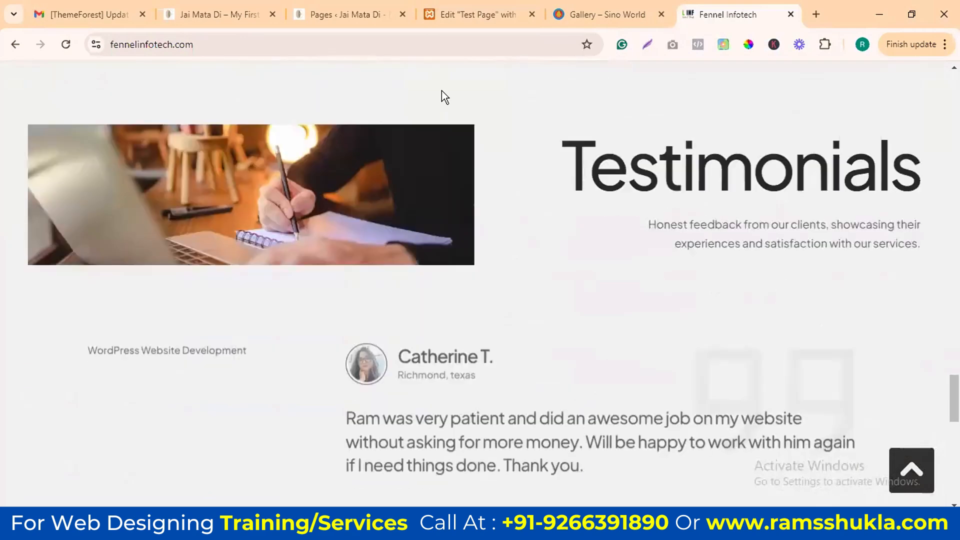
Step: Return to the Elementor editor, add a single-column flexbox container below the progress bars, and find the Testimonial widget in the widget library
left_click(328, 14)
left_click(475, 14)
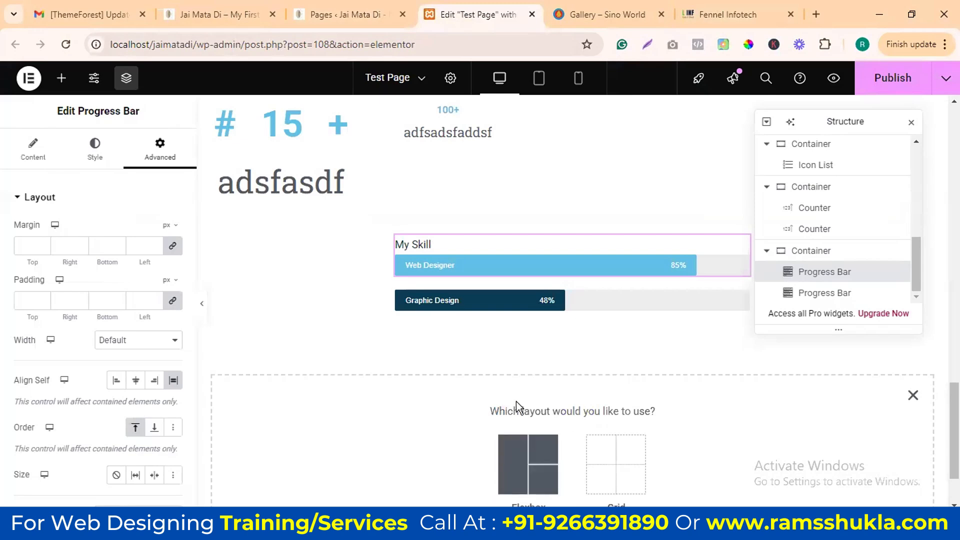
scroll(516, 406, "down", 2)
left_click(527, 381)
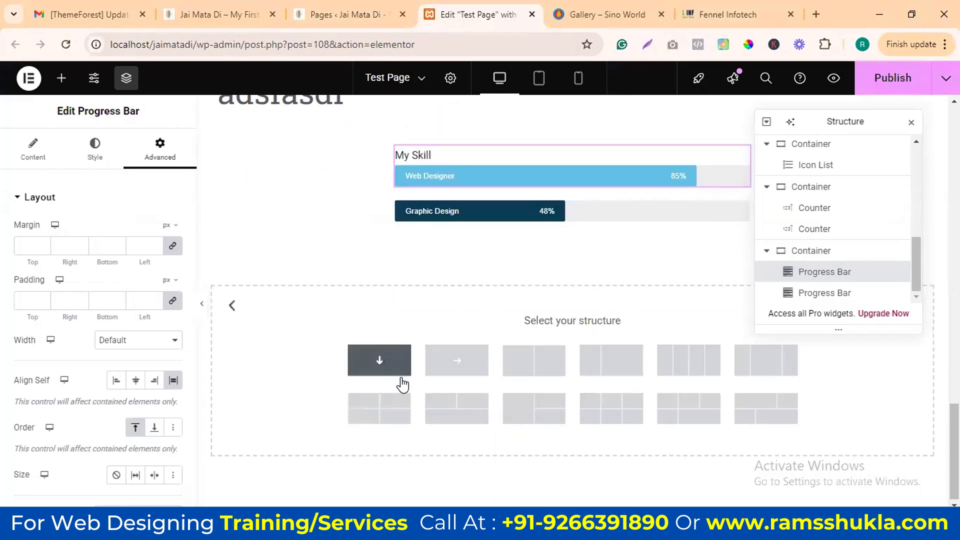
left_click(380, 360)
left_click(62, 79)
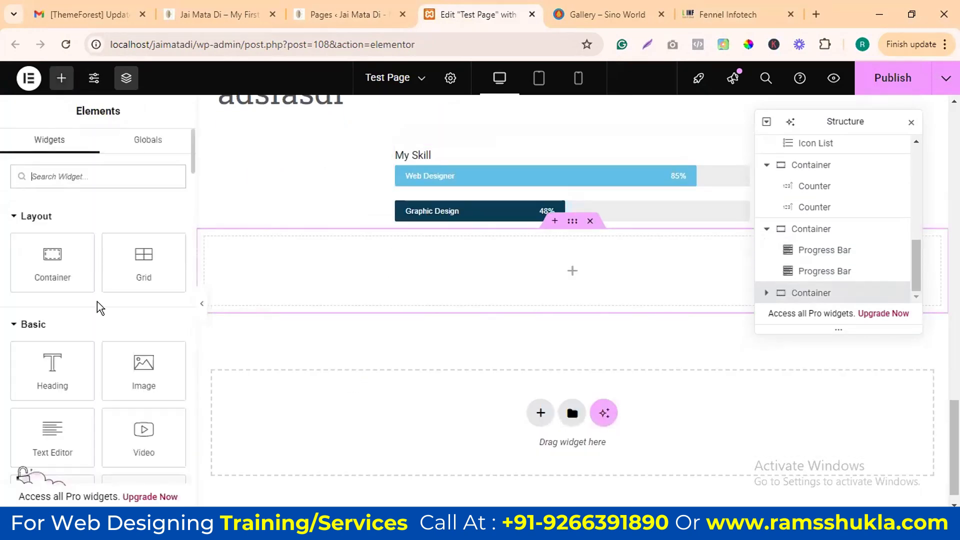
scroll(118, 280, "down", 20)
scroll(117, 282, "up", 10)
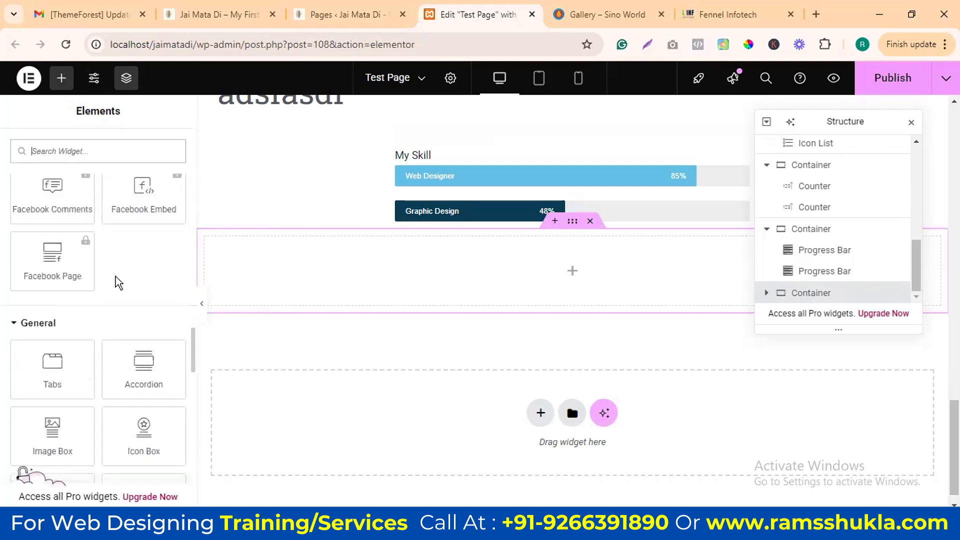
scroll(90, 335, "down", 1)
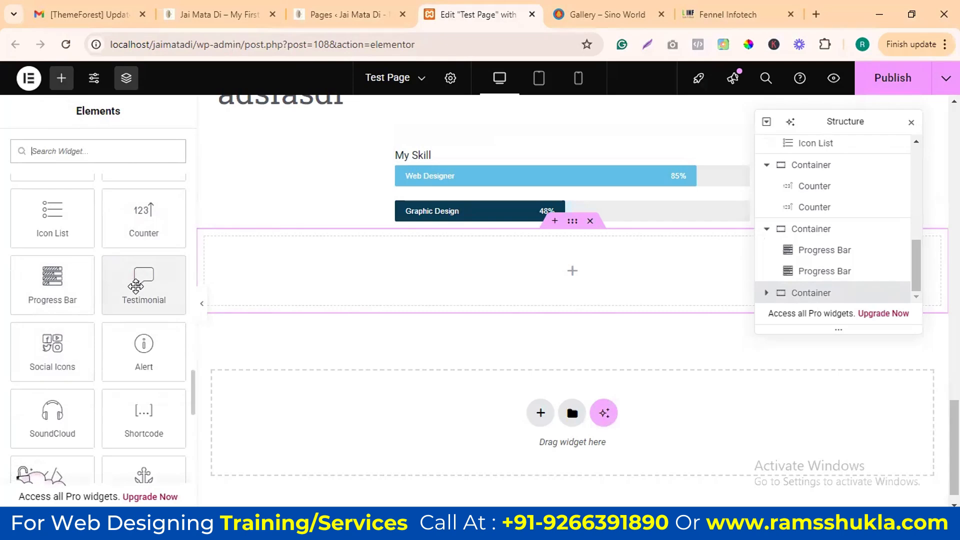
Step: Switch to the Fennel Infotech site and examine how its client testimonials are laid out
left_click(730, 14)
scroll(673, 251, "down", 1)
scroll(385, 298, "up", 3)
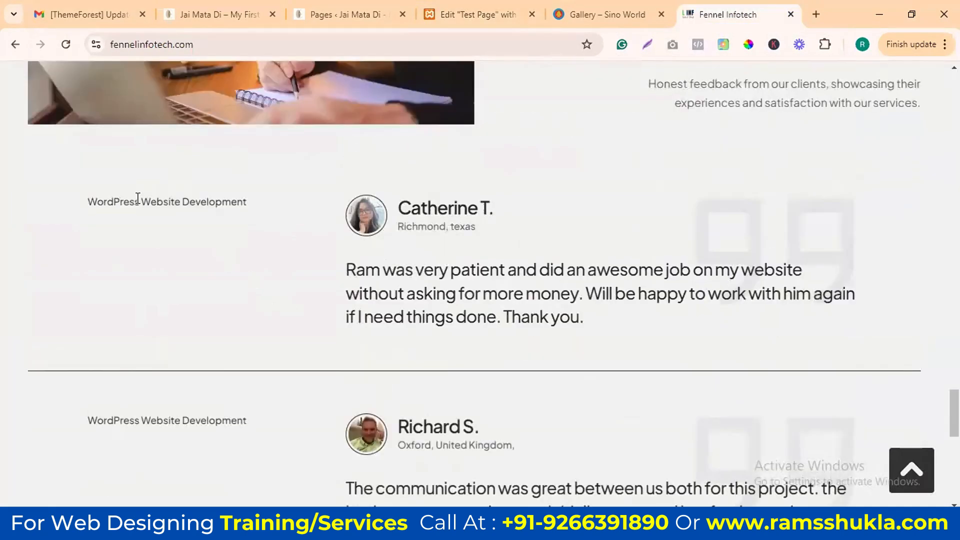
left_click_drag(168, 200, 654, 377)
left_click(590, 255)
Step: Return to the Elementor editor and add a Testimonial widget to the new empty container
left_click(603, 14)
left_click(475, 14)
left_click_drag(158, 310, 585, 301)
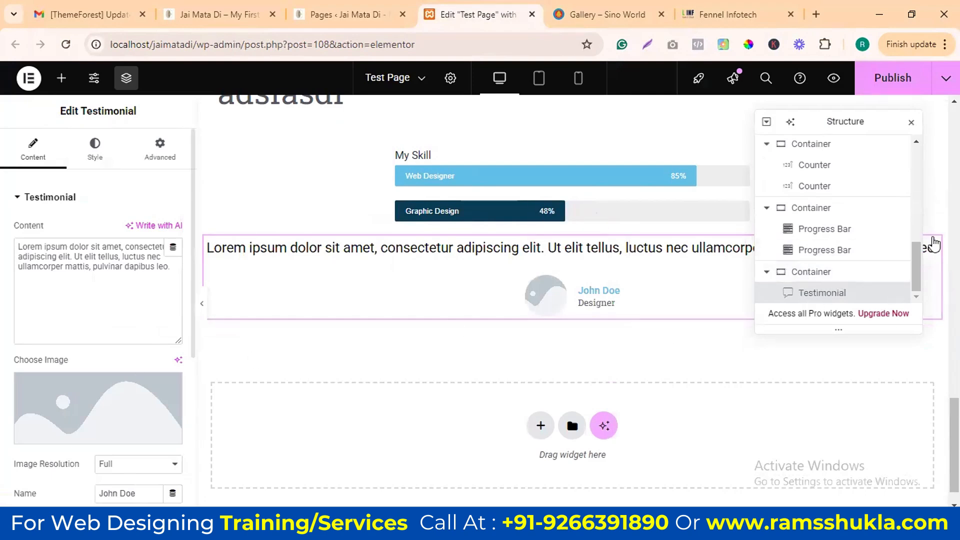
Step: Duplicate the Testimonial widget twice inside its container to make three testimonials
scroll(933, 244, "down", 1)
right_click(809, 292)
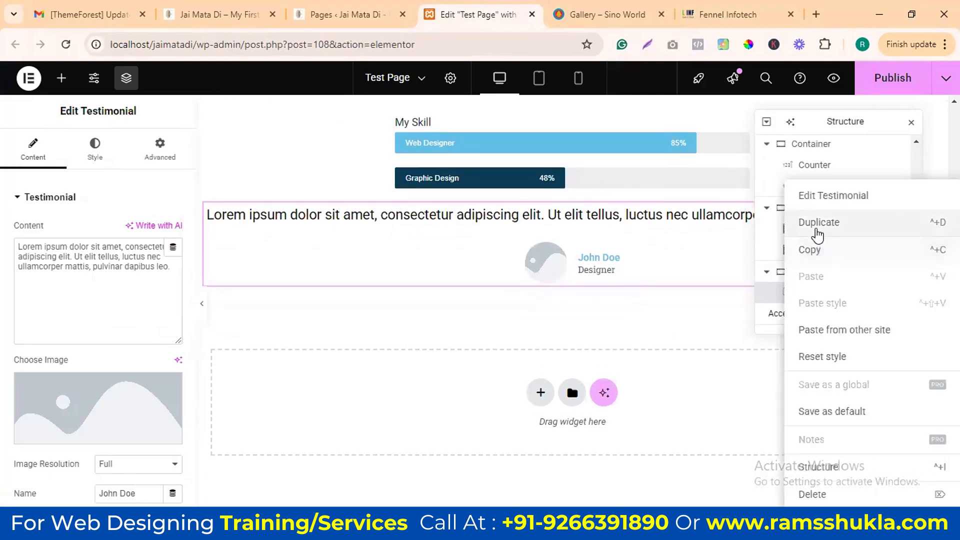
left_click(822, 224)
right_click(820, 295)
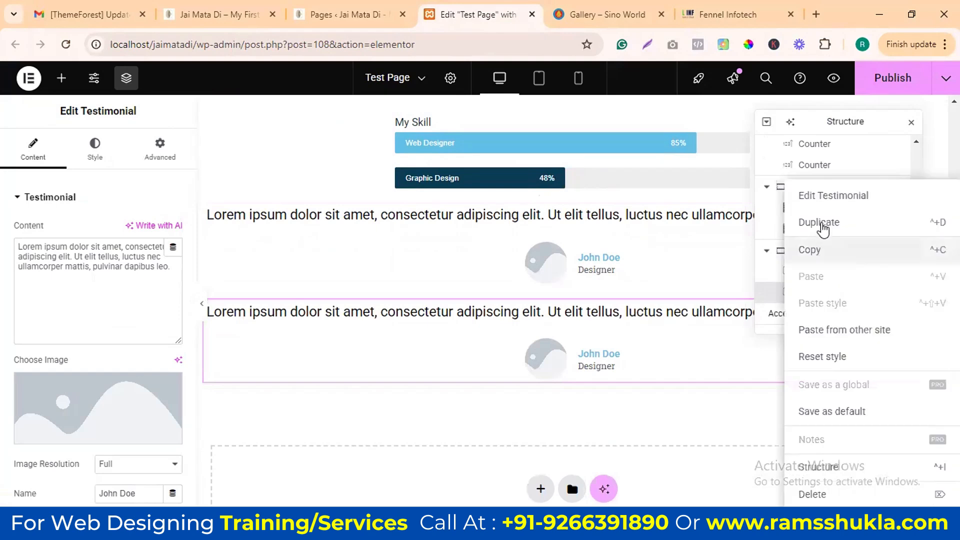
left_click(805, 223)
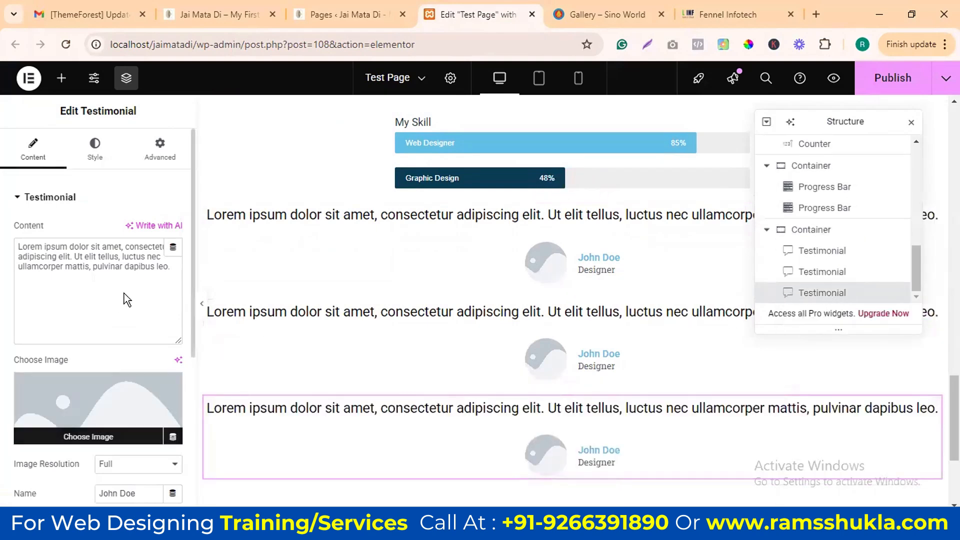
Step: Set the testimonials container's direction to a horizontal row so the three testimonials sit side by side
scroll(120, 302, "down", 5)
scroll(76, 359, "up", 5)
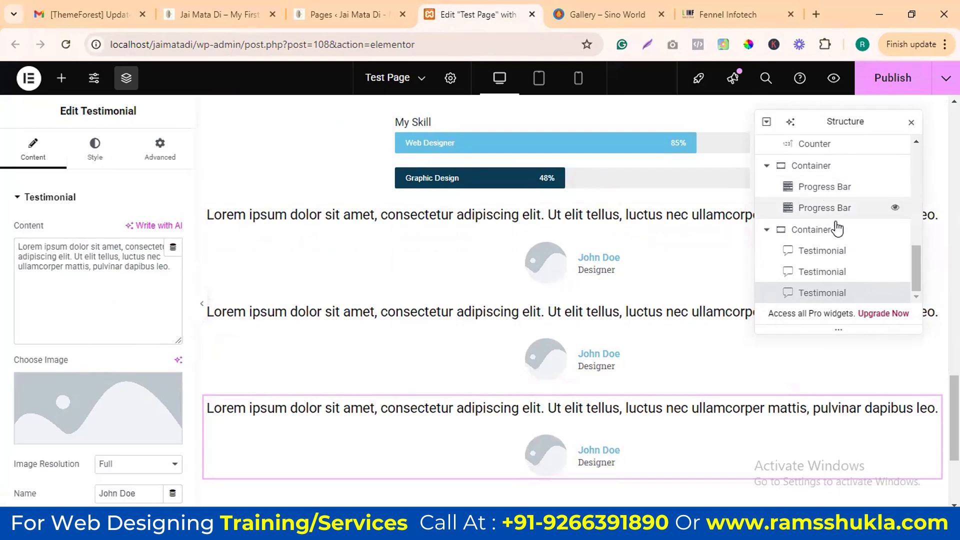
left_click(811, 229)
left_click(120, 436)
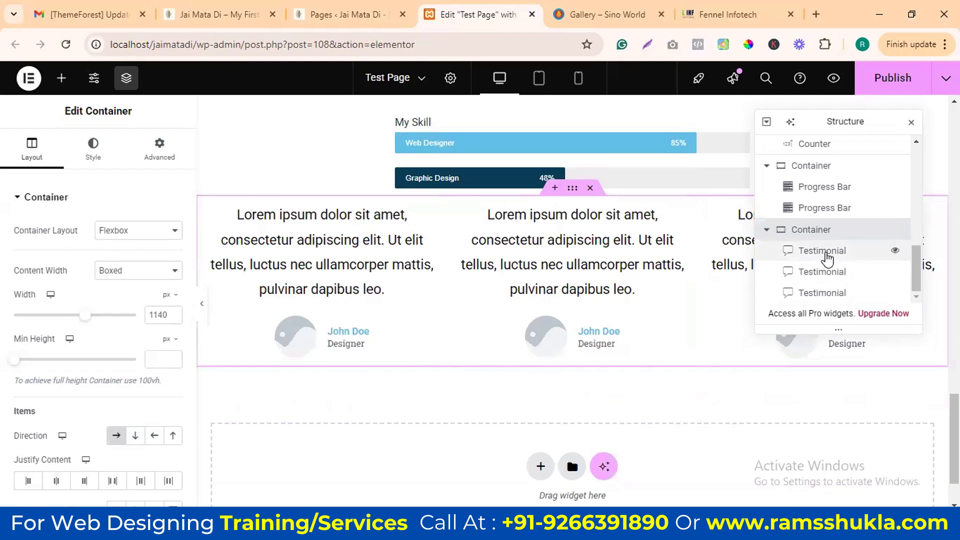
Step: Try the top image position on the first testimonial, and restore it to Aside
left_click(824, 251)
scroll(105, 303, "down", 3)
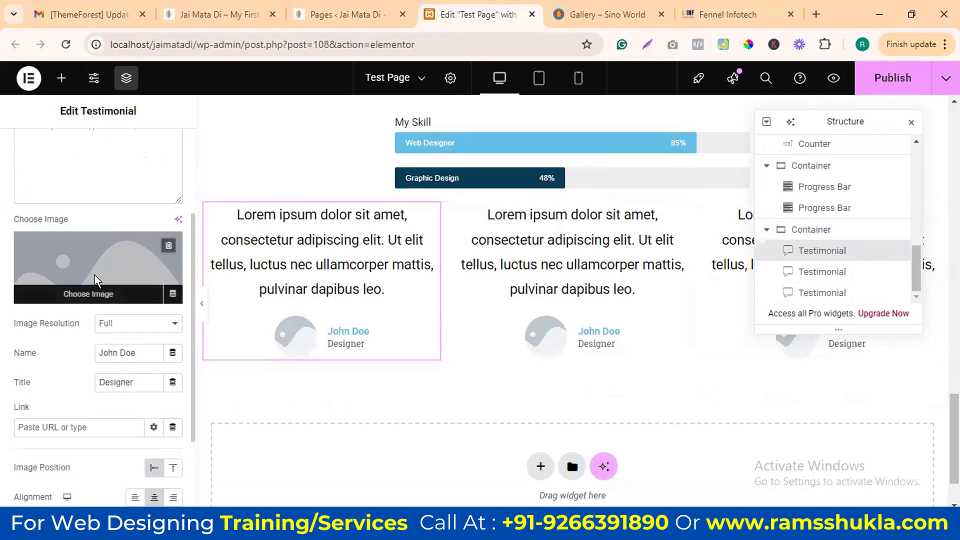
scroll(115, 285, "down", 2)
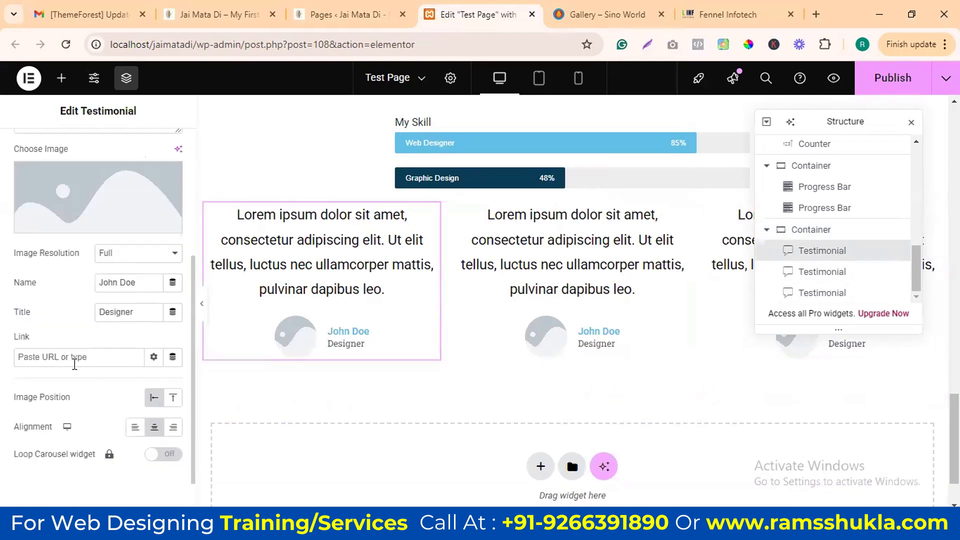
scroll(75, 364, "down", 1)
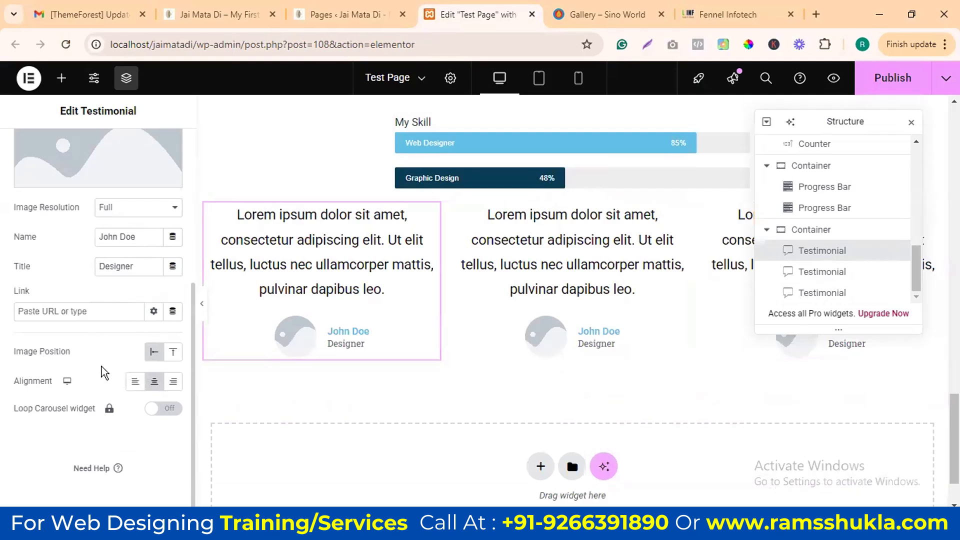
left_click(171, 353)
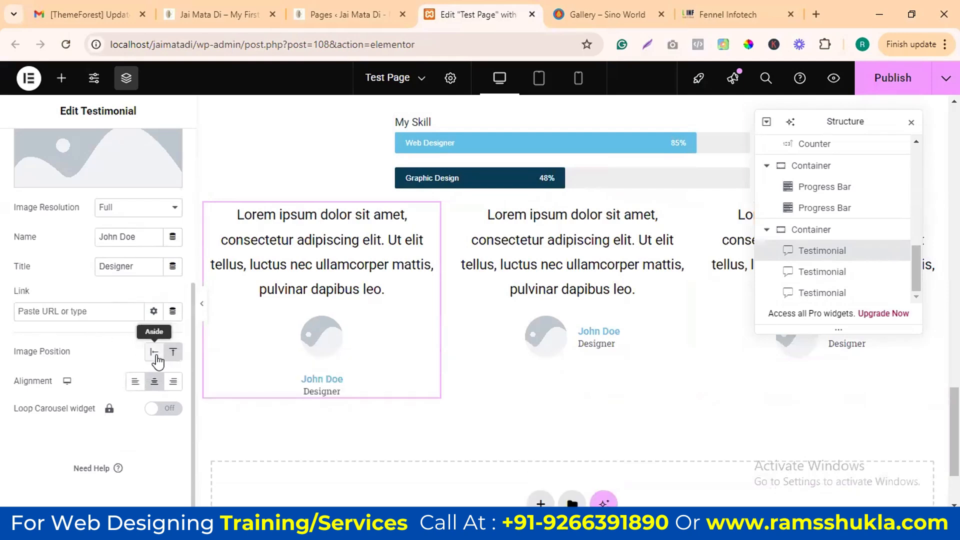
left_click(155, 353)
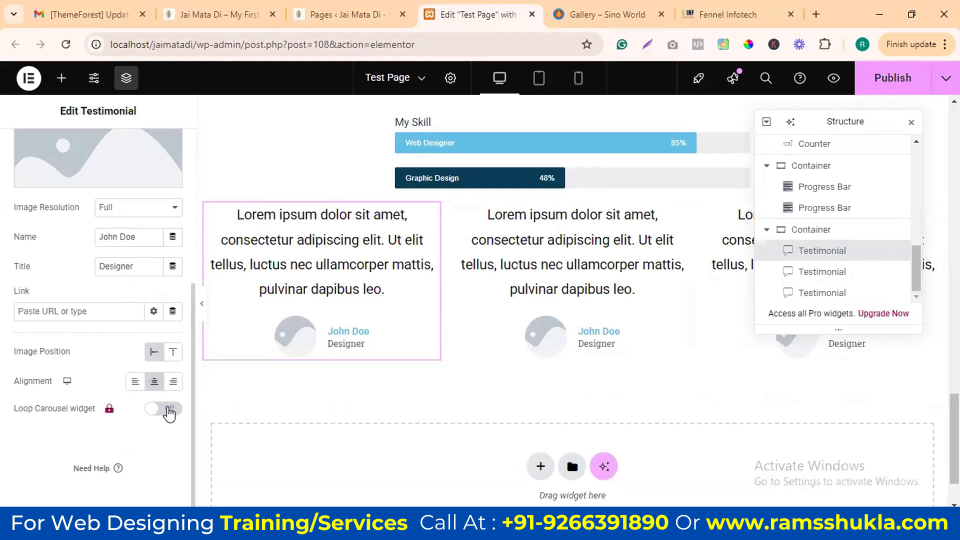
Step: Examine the first testimonial's content fields, its Content, Image, Name and Title style options, and its advanced settings
scroll(141, 346, "up", 5)
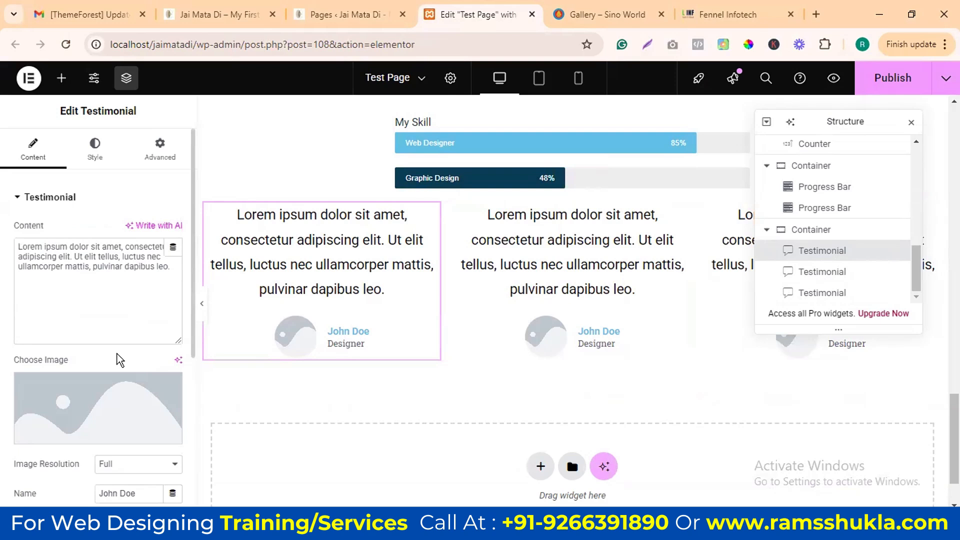
scroll(120, 360, "down", 3)
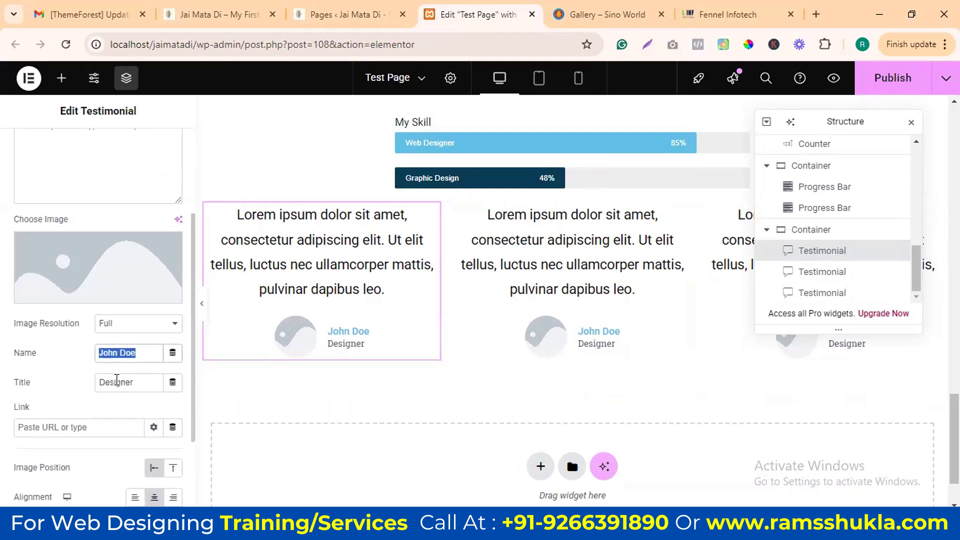
double_click(117, 381)
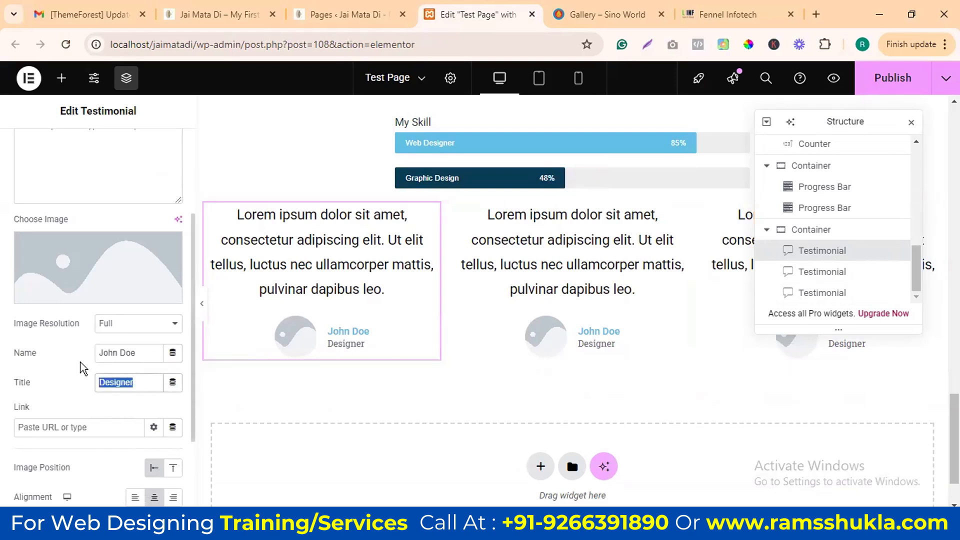
scroll(87, 358, "up", 3)
left_click(95, 149)
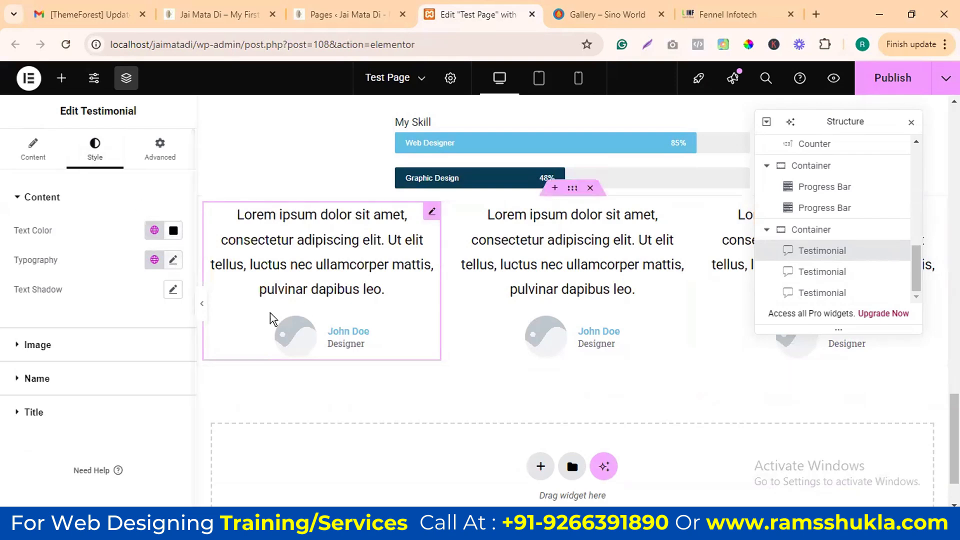
left_click(90, 353)
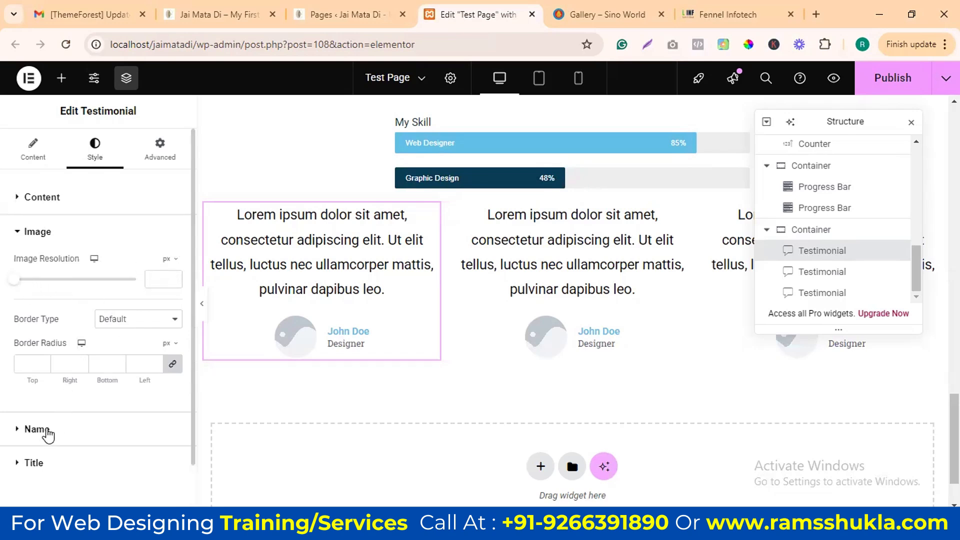
left_click(47, 433)
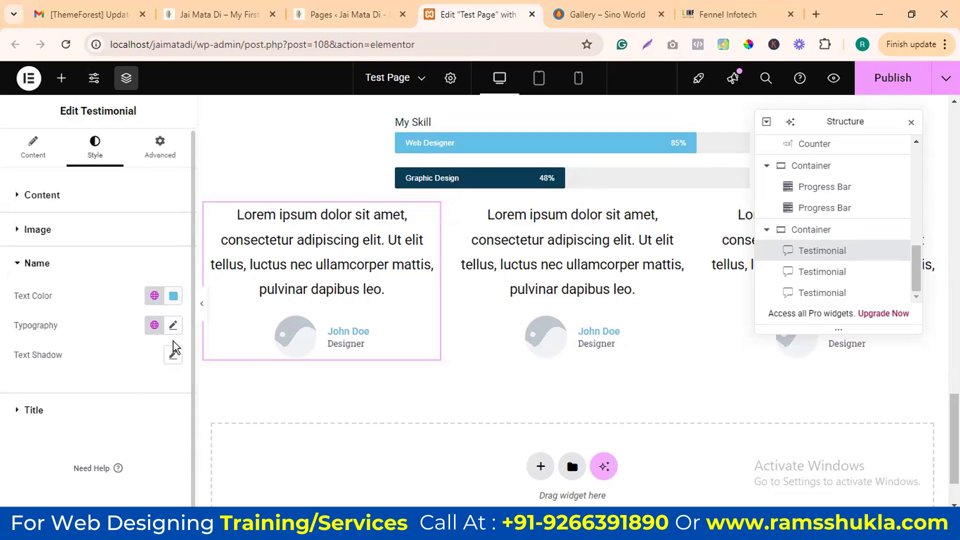
left_click(58, 414)
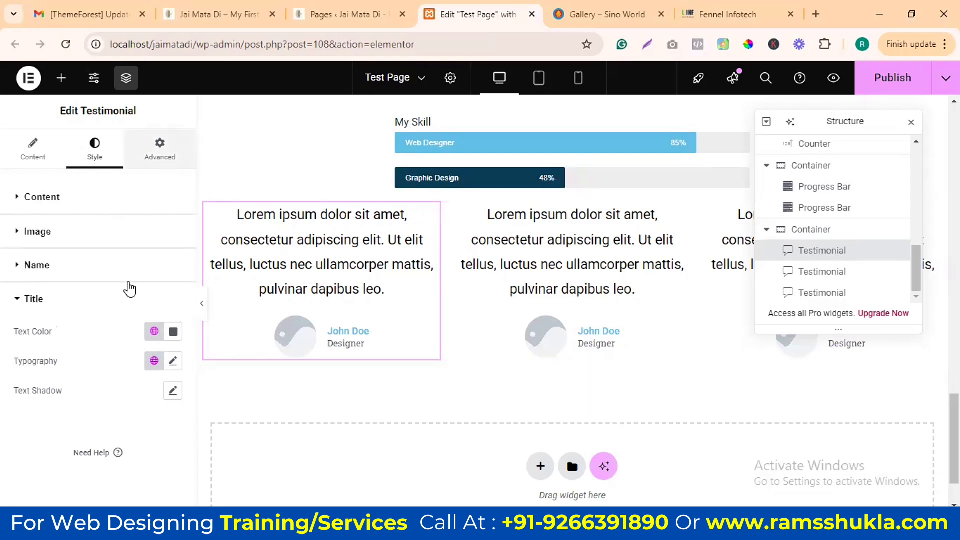
left_click(160, 150)
scroll(118, 313, "down", 5)
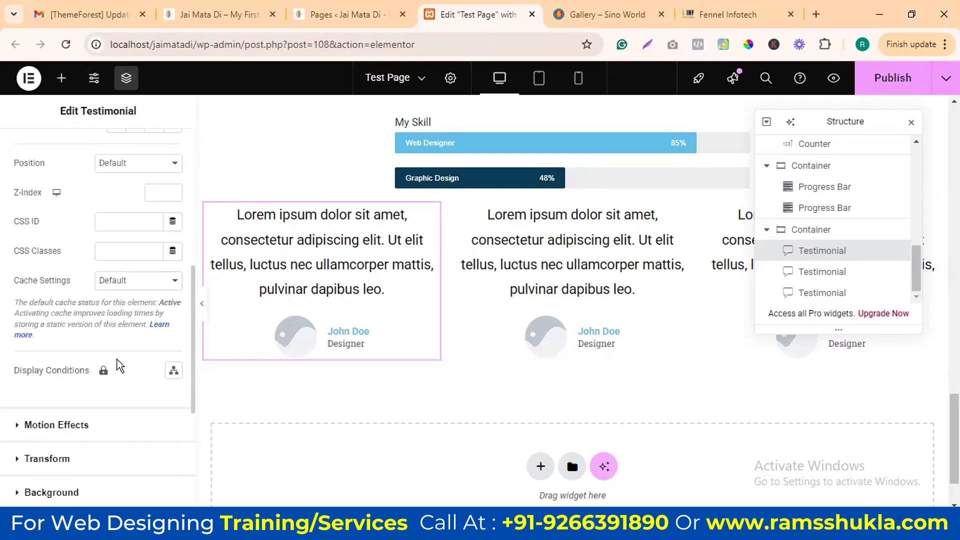
scroll(133, 336, "down", 5)
scroll(140, 316, "up", 10)
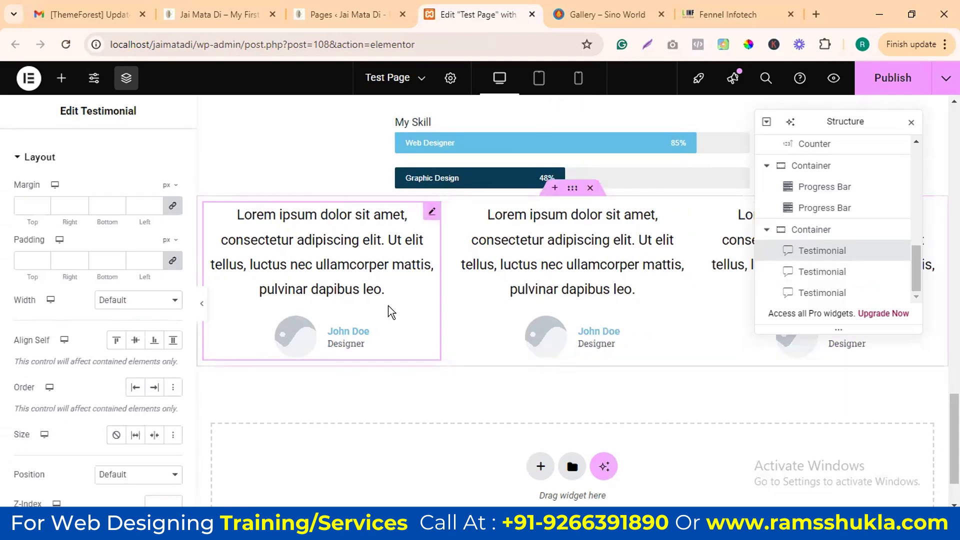
Step: Add a single-column flexbox container below the testimonials
left_click(541, 466)
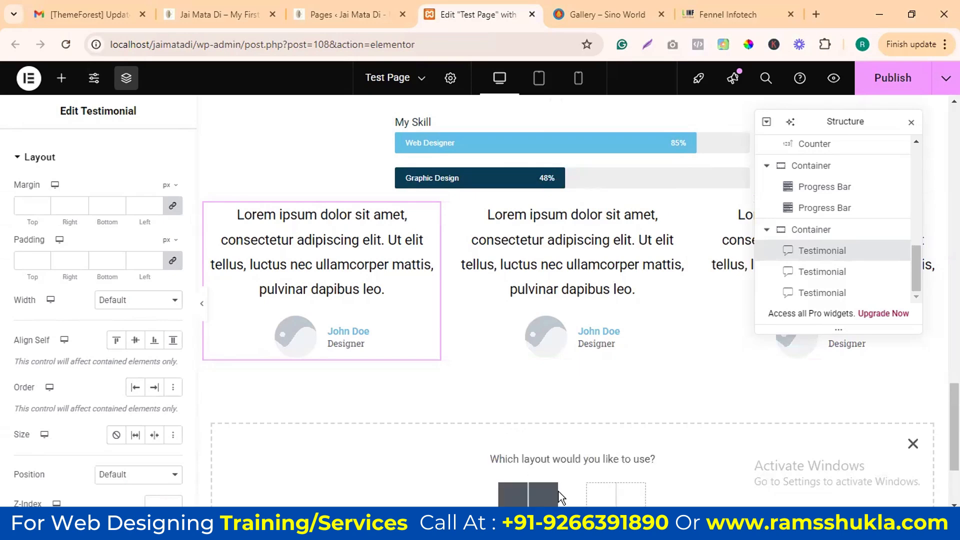
scroll(508, 392, "down", 3)
left_click(515, 365)
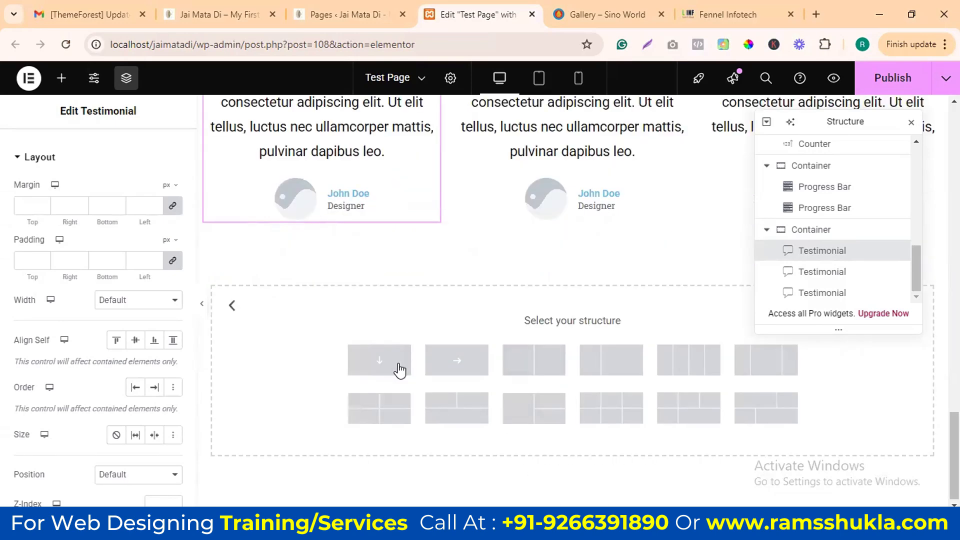
left_click(399, 364)
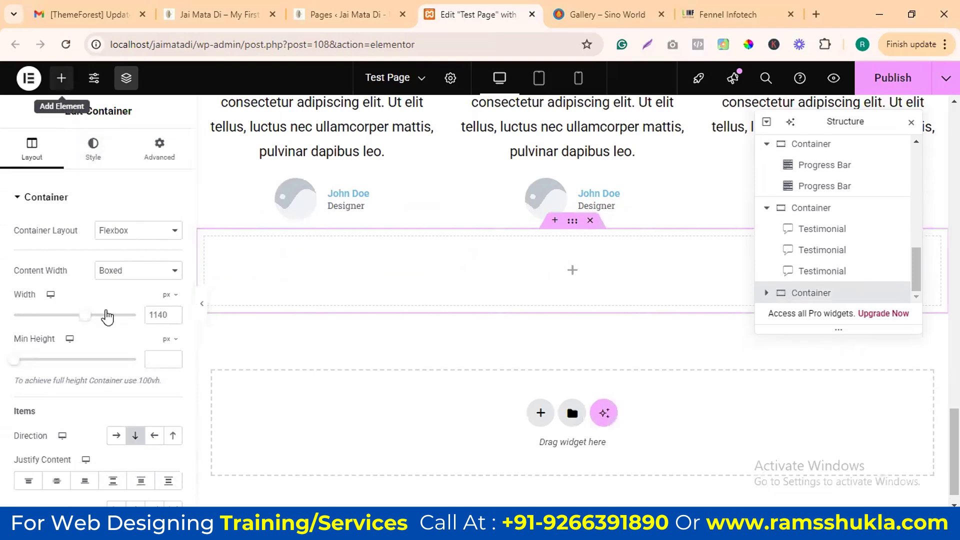
Step: Find the Social Icons widget in the widget library and add it to the new empty container
scroll(107, 316, "down", 10)
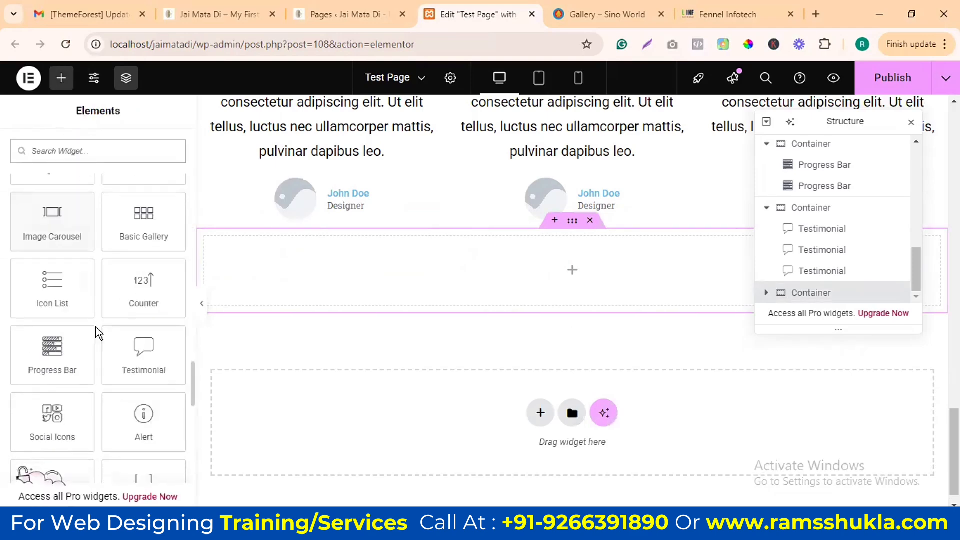
scroll(99, 334, "down", 3)
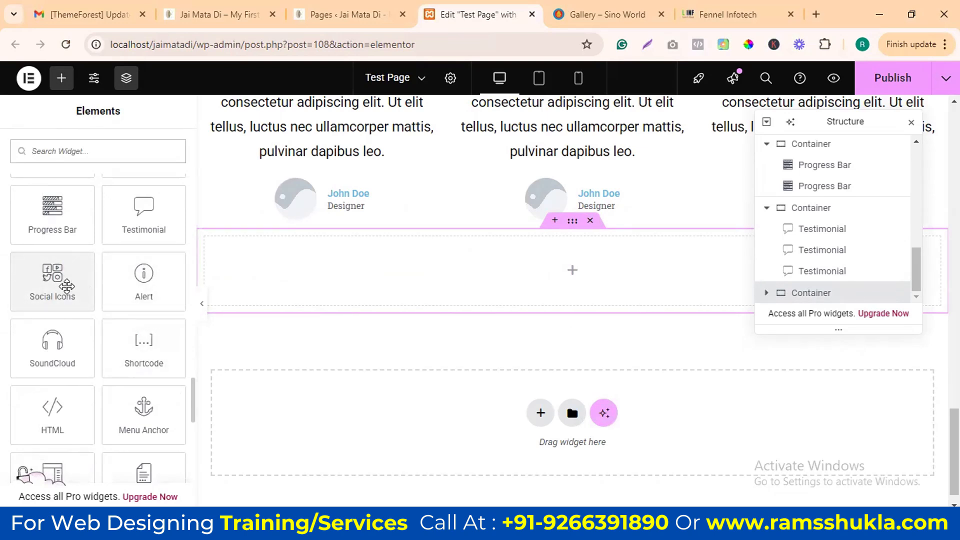
left_click_drag(62, 288, 462, 280)
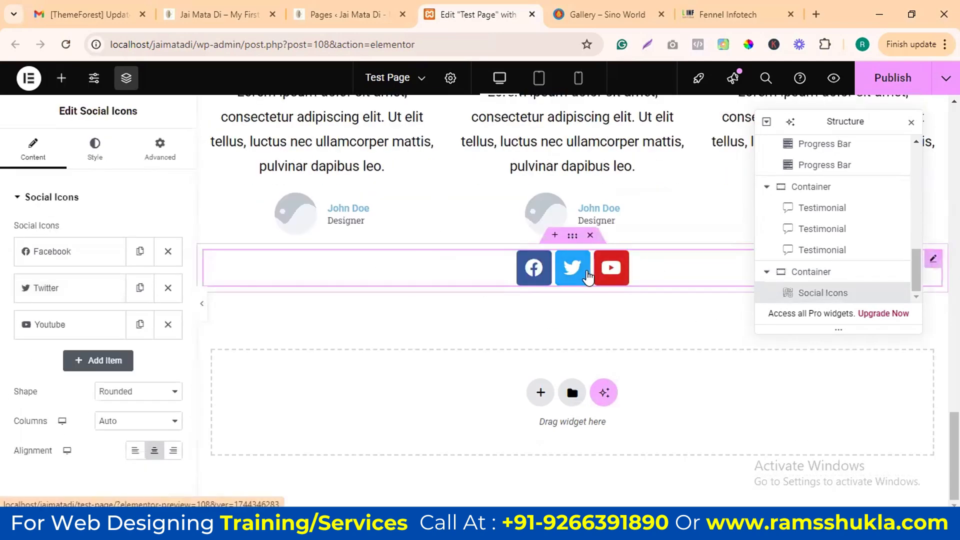
Step: Examine the Youtube item's icon and link settings and the shape options of the social icons
left_click(86, 328)
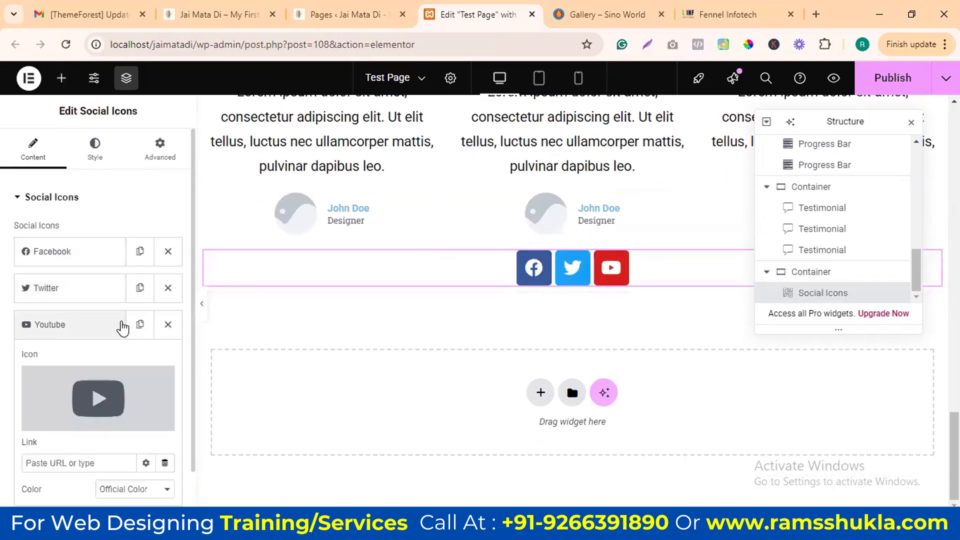
mouse_move(93, 387)
left_click(86, 330)
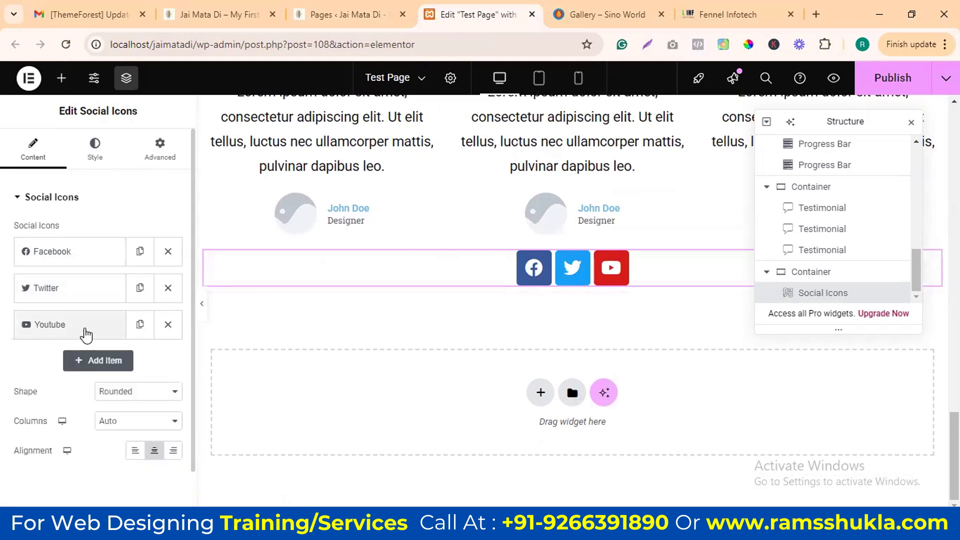
left_click(129, 392)
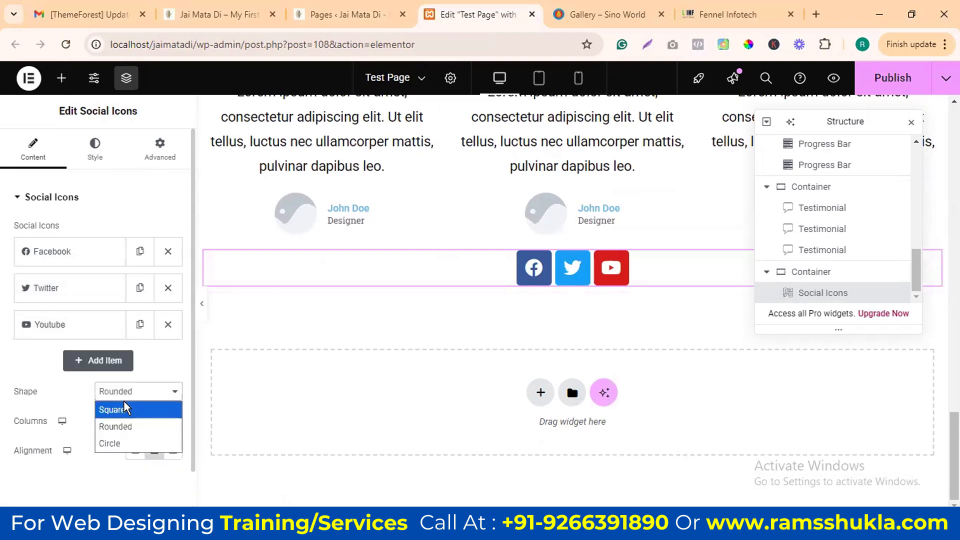
left_click(133, 426)
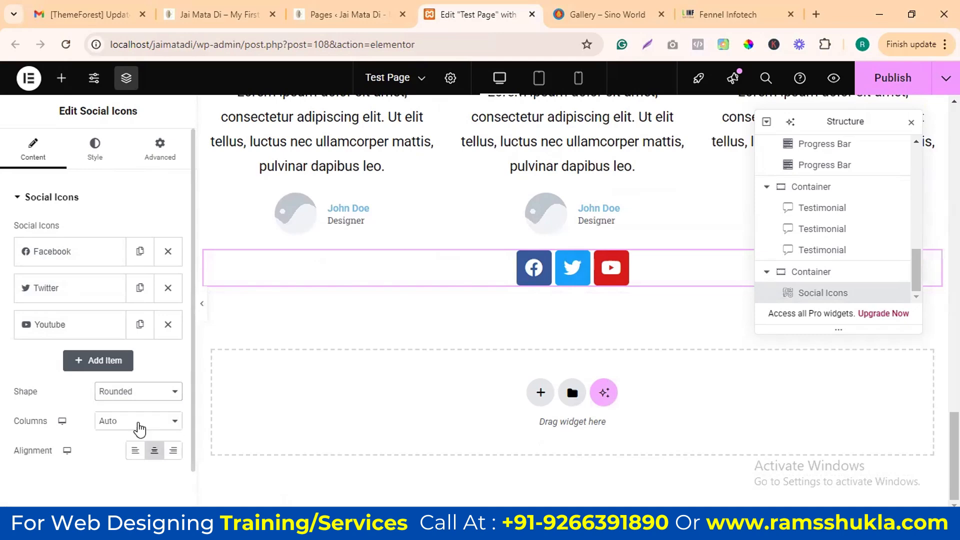
Step: Switch to the Fennel Infotech site and the Sino World gallery site to check their headers for social icons
left_click(725, 14)
scroll(854, 176, "up", 5)
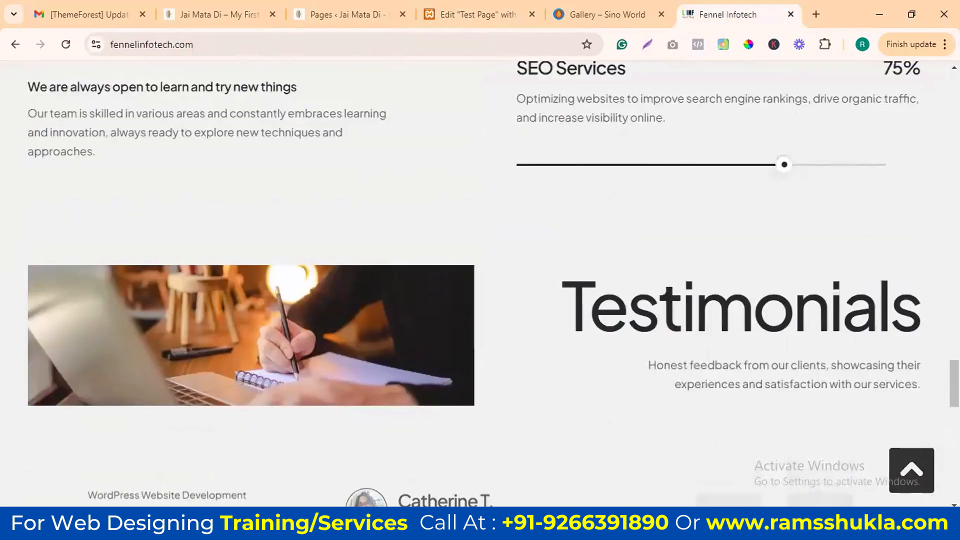
scroll(870, 175, "up", 20)
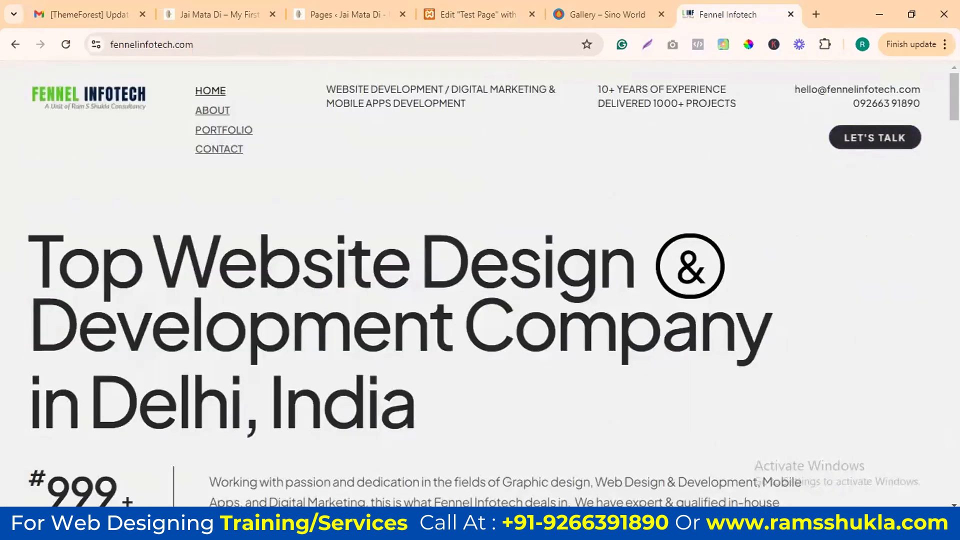
left_click(594, 9)
scroll(872, 206, "up", 20)
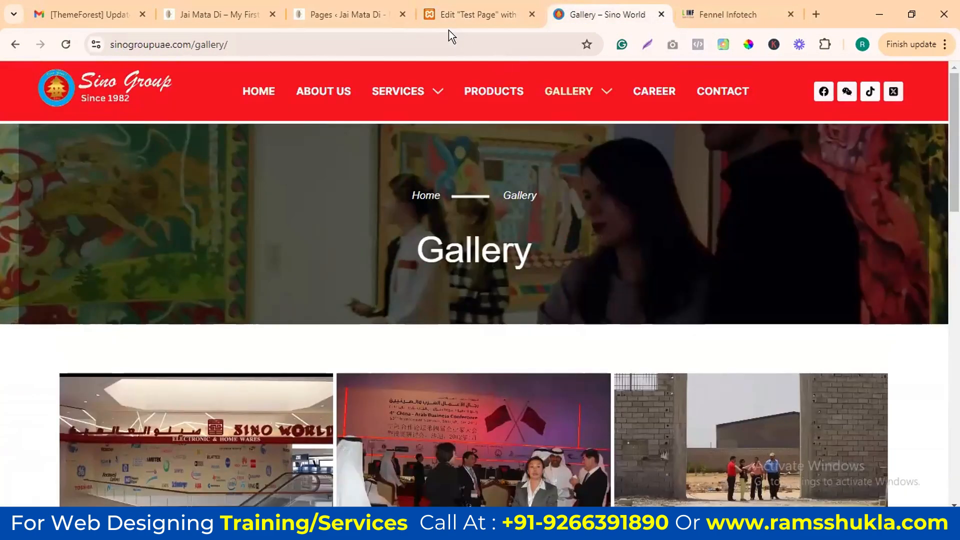
Step: Return to the Elementor editor and set the social icons' shape to Square and their columns to 4
left_click(465, 14)
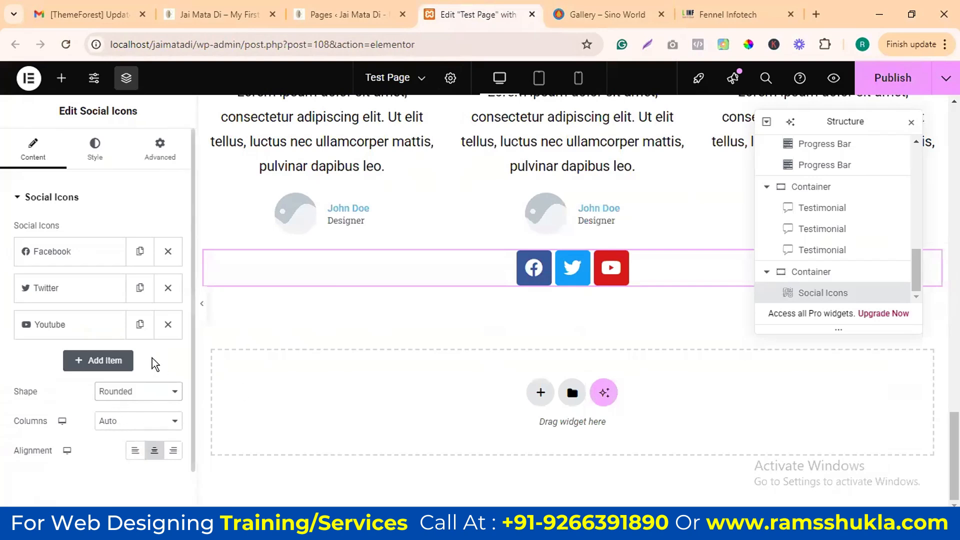
left_click(145, 391)
left_click(120, 407)
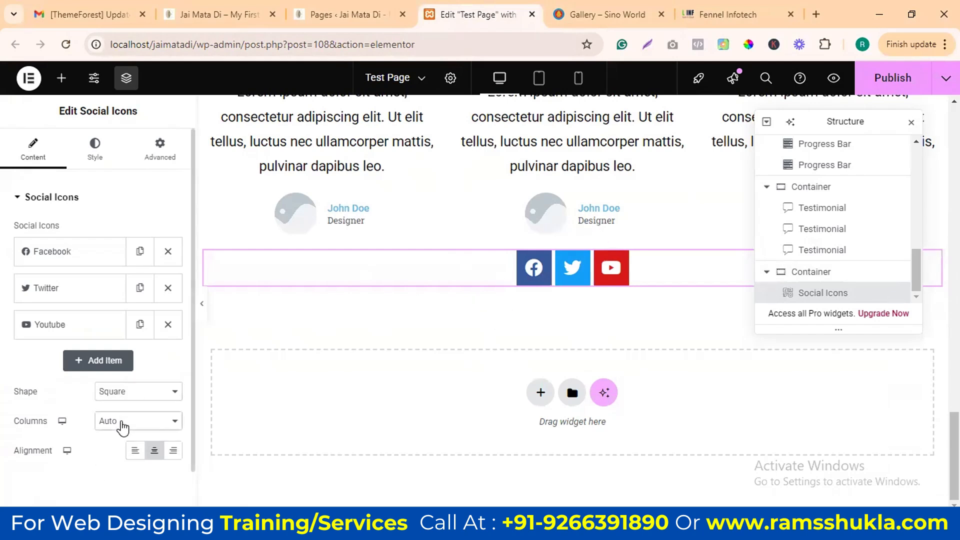
left_click(123, 427)
left_click(116, 368)
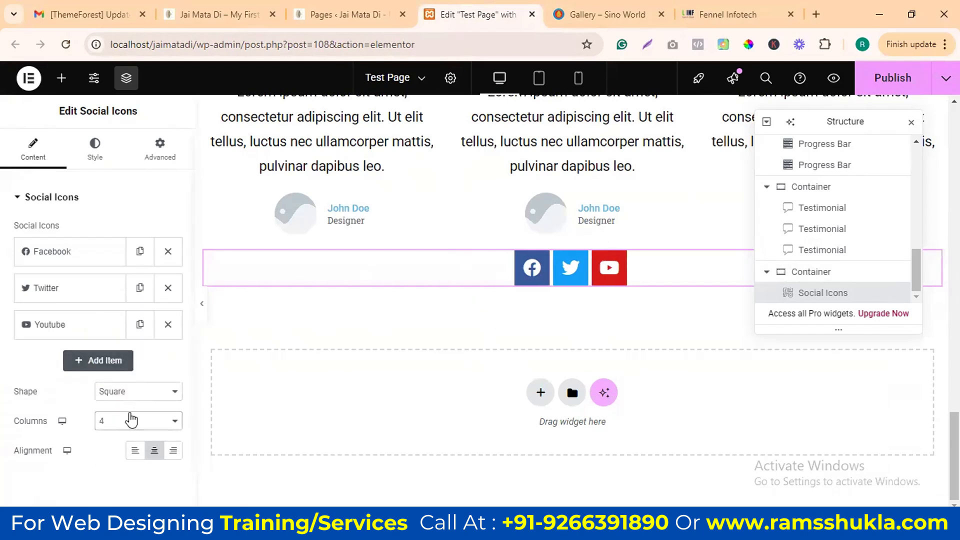
Step: Set the social icons' columns to 3, try left and right alignment, and return them to centre alignment
left_click(121, 426)
left_click(115, 353)
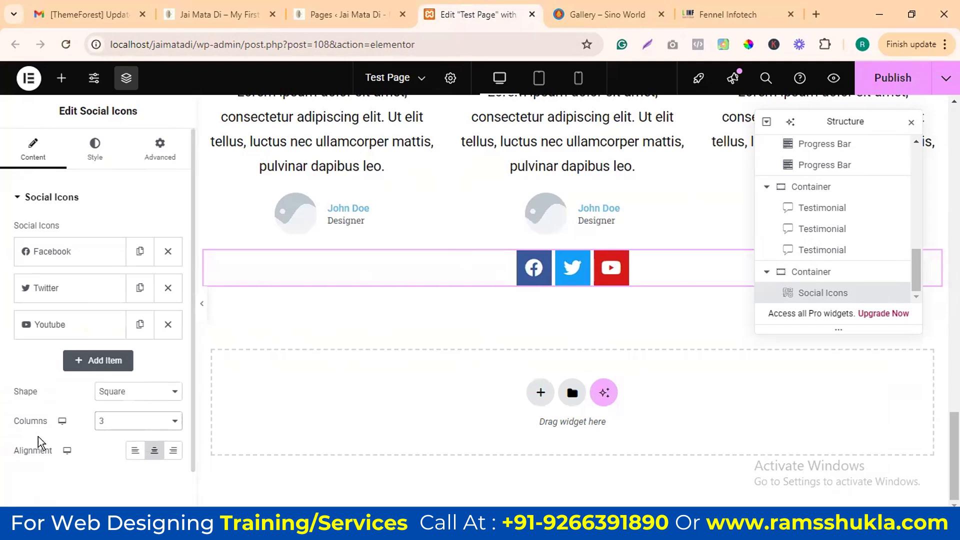
left_click(135, 451)
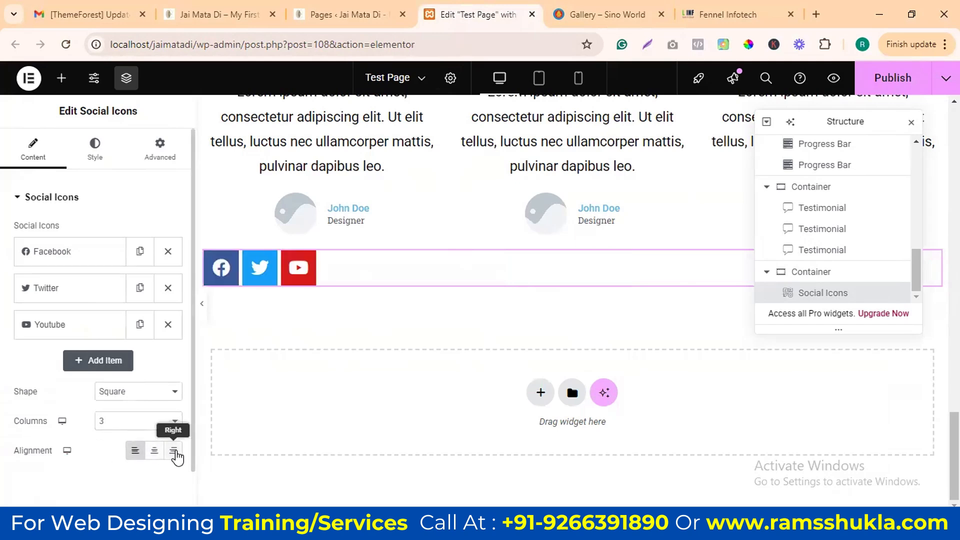
left_click(173, 451)
left_click(149, 453)
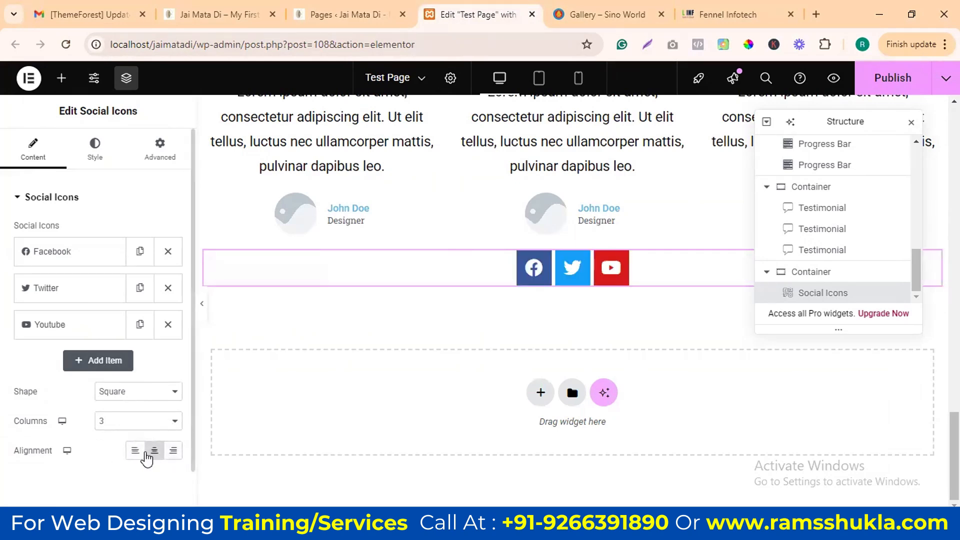
Step: Try the Rounded shape on the social icons and set their shape to Circle
left_click(135, 394)
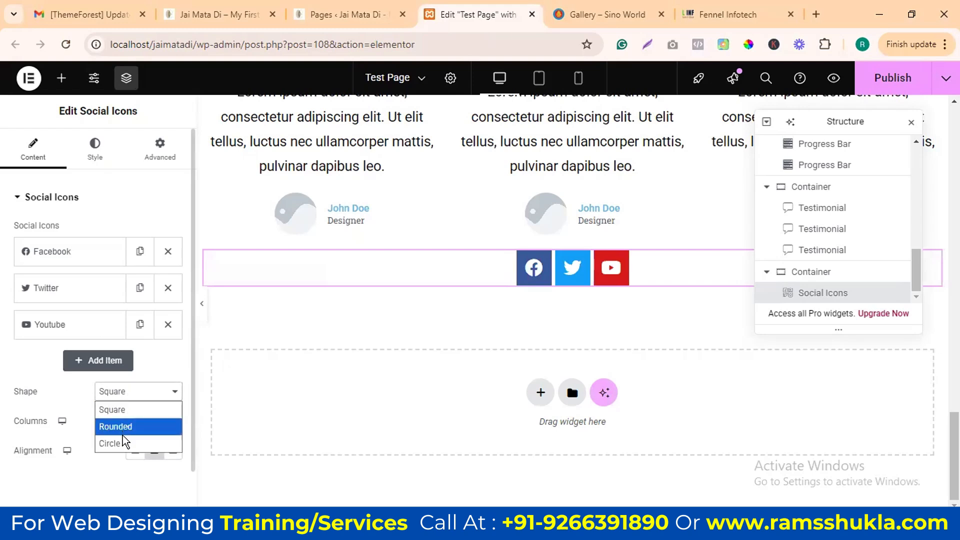
left_click(123, 428)
left_click(130, 396)
left_click(112, 444)
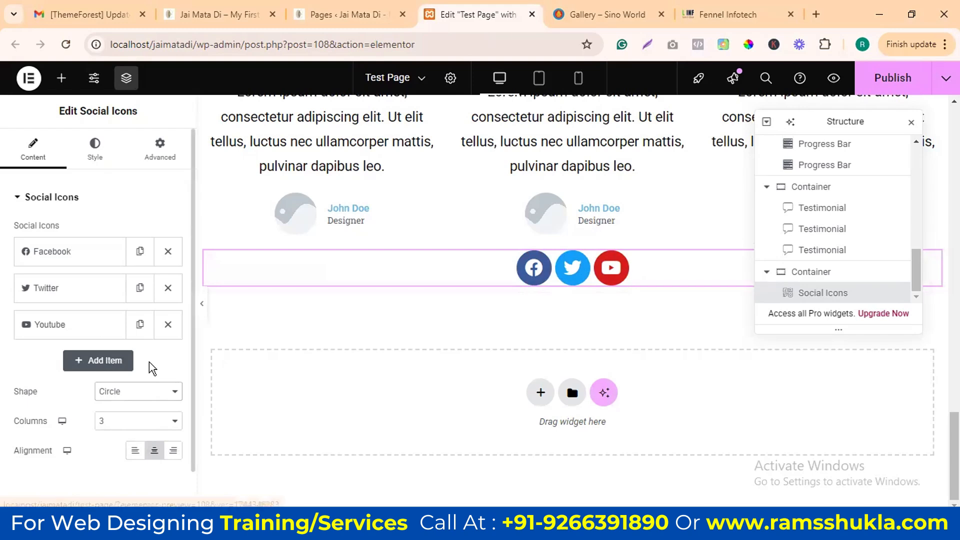
scroll(115, 381, "down", 1)
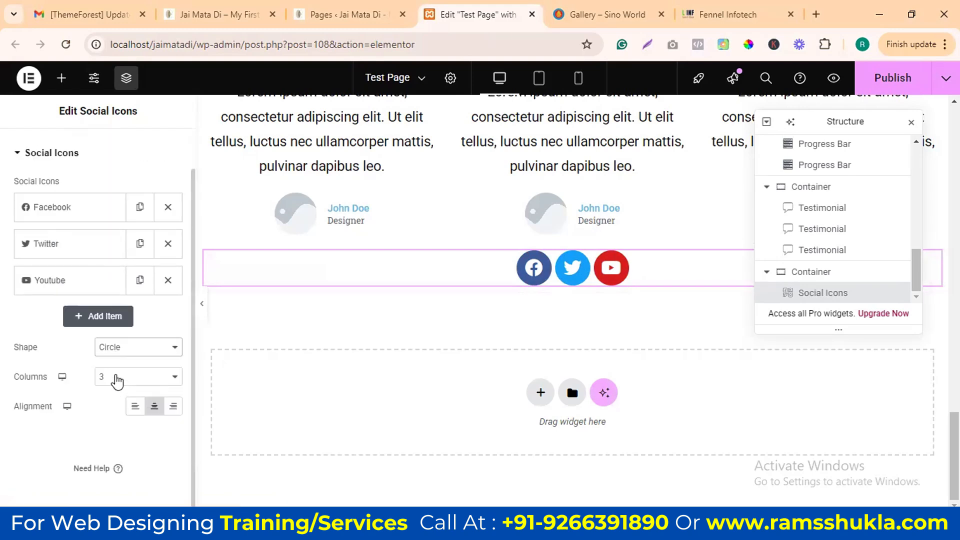
scroll(117, 381, "up", 1)
Step: Set the social icons' color mode to Custom and pick a bright red primary color
left_click(99, 144)
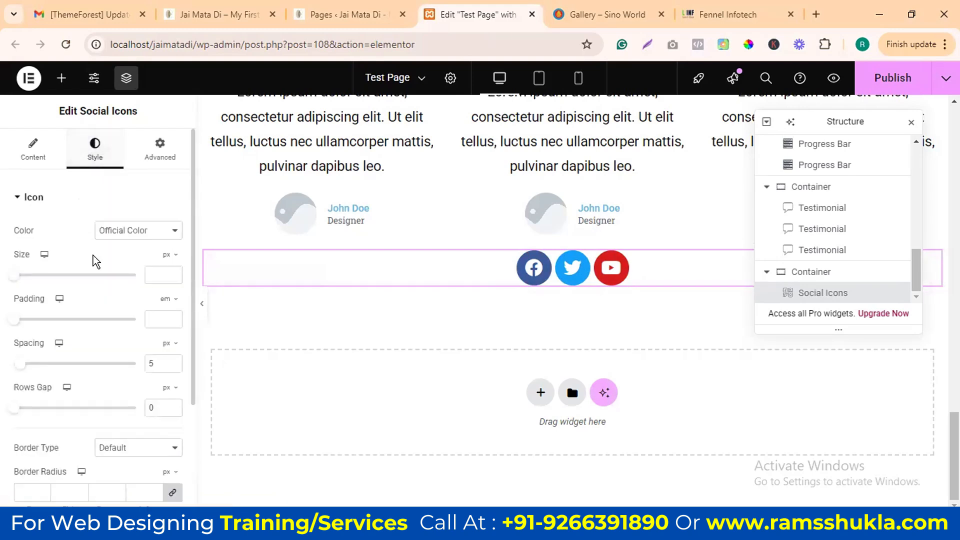
left_click(120, 233)
left_click(120, 233)
left_click(120, 233)
left_click(126, 265)
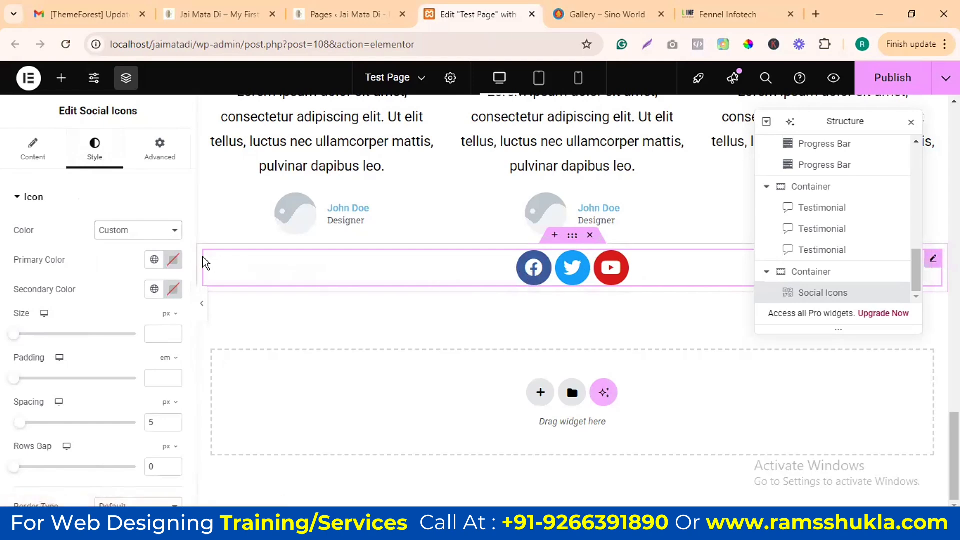
left_click(175, 261)
left_click(223, 320)
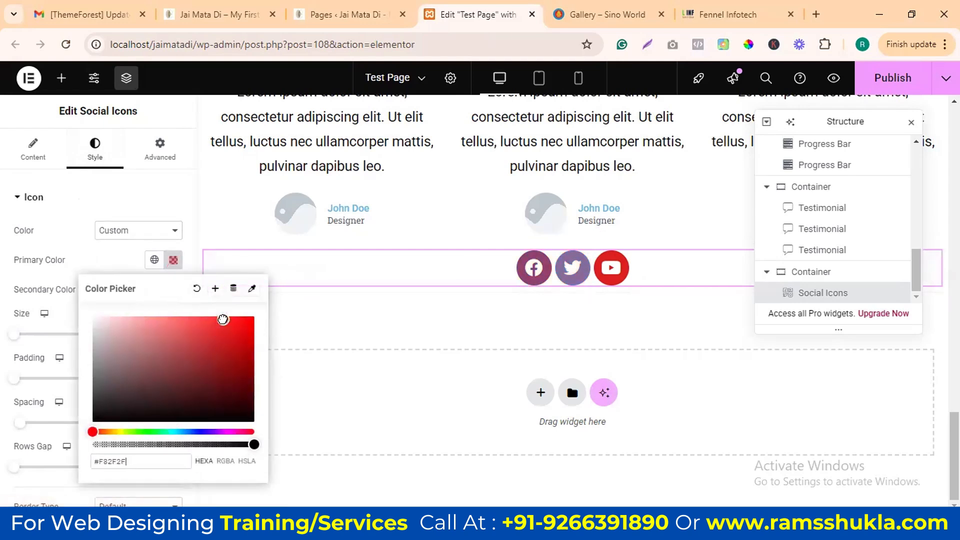
left_click(105, 267)
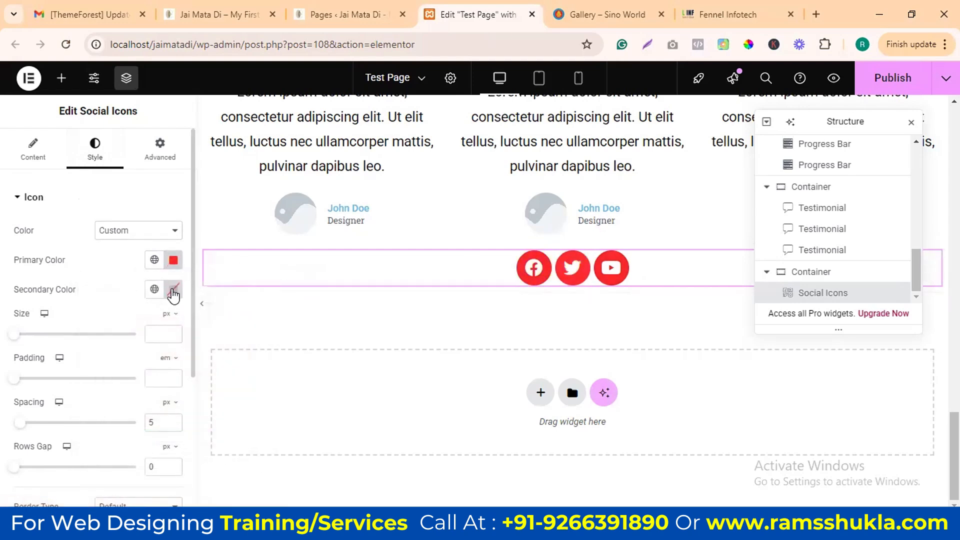
Step: Set the icons' secondary color to white (#FFFFFF) and switch the color mode back to Official Color
left_click(173, 294)
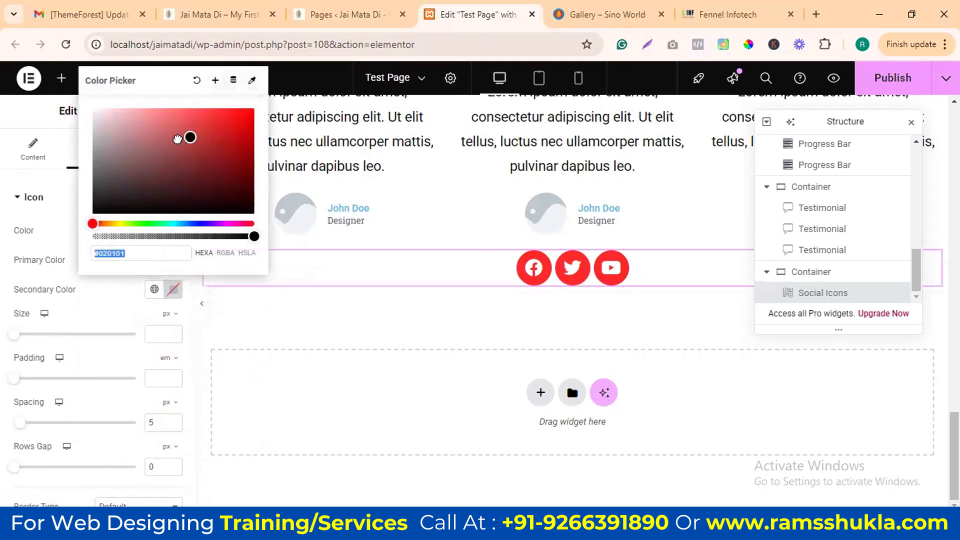
left_click(103, 160)
left_click(100, 203)
left_click_drag(99, 195, 91, 104)
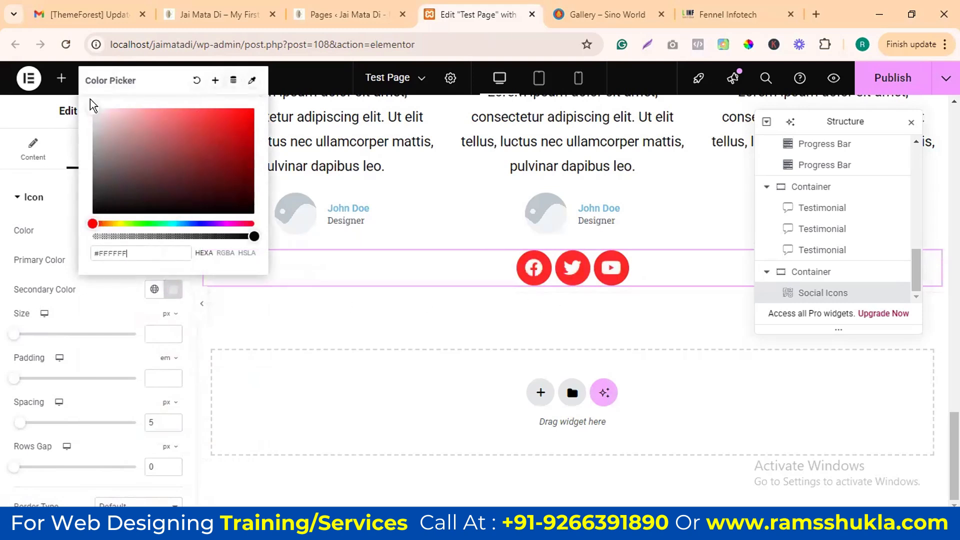
left_click(91, 288)
left_click(160, 230)
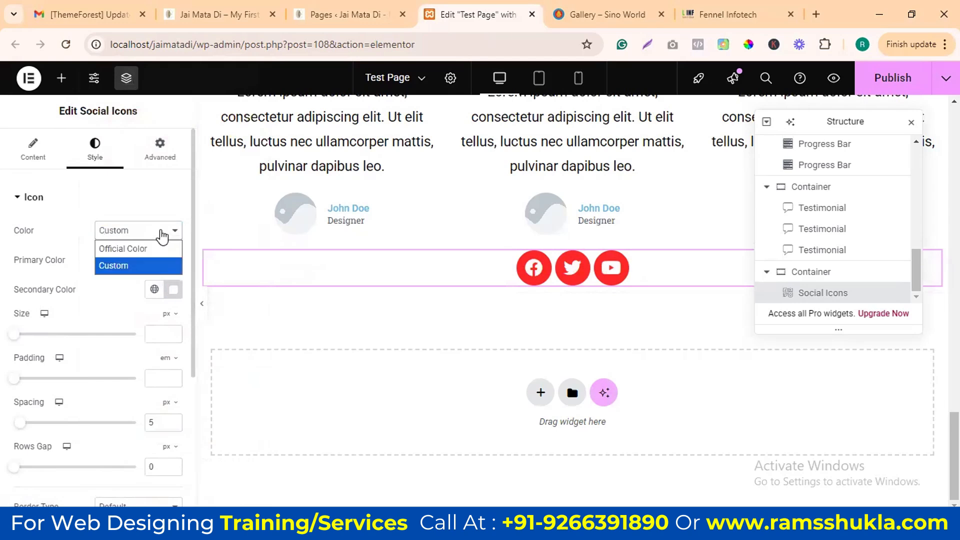
left_click(244, 263)
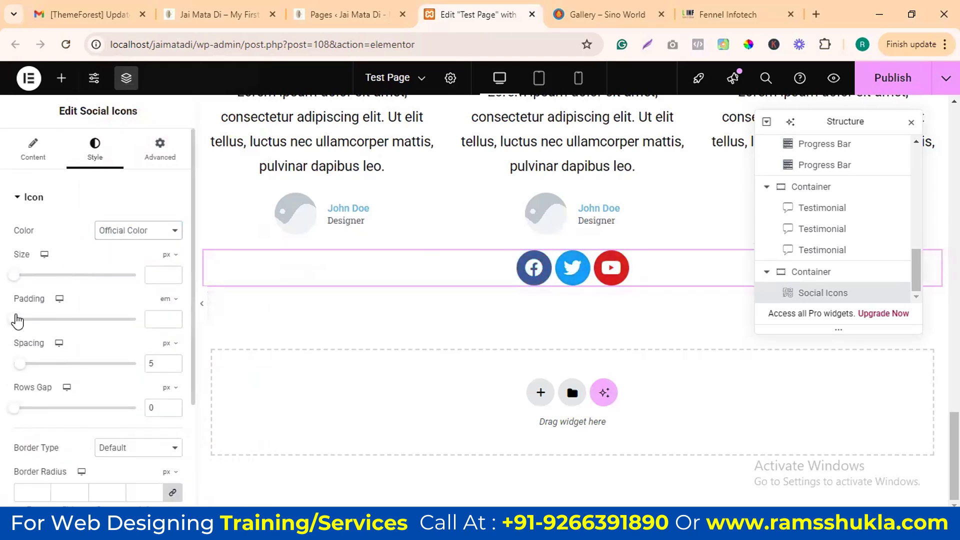
Step: Set the icons' size to 38 px, padding to 0.9 em, spacing to 14 px and rows gap to 4 px
mouse_move(12, 279)
left_mouse_down()
mouse_move(47, 275)
mouse_move(27, 274)
left_mouse_up()
left_click_drag(12, 321, 35, 319)
mouse_move(34, 370)
left_mouse_down()
mouse_move(66, 365)
mouse_move(36, 367)
left_mouse_up()
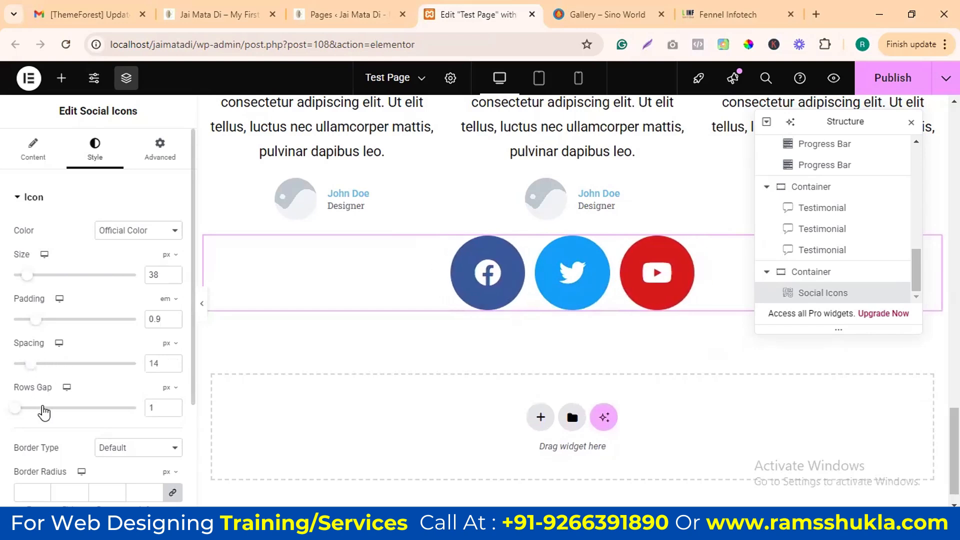
left_click_drag(19, 409, 16, 408)
Step: Try the None and Solid border types on the social icons and return the border type to Default
scroll(100, 350, "down", 3)
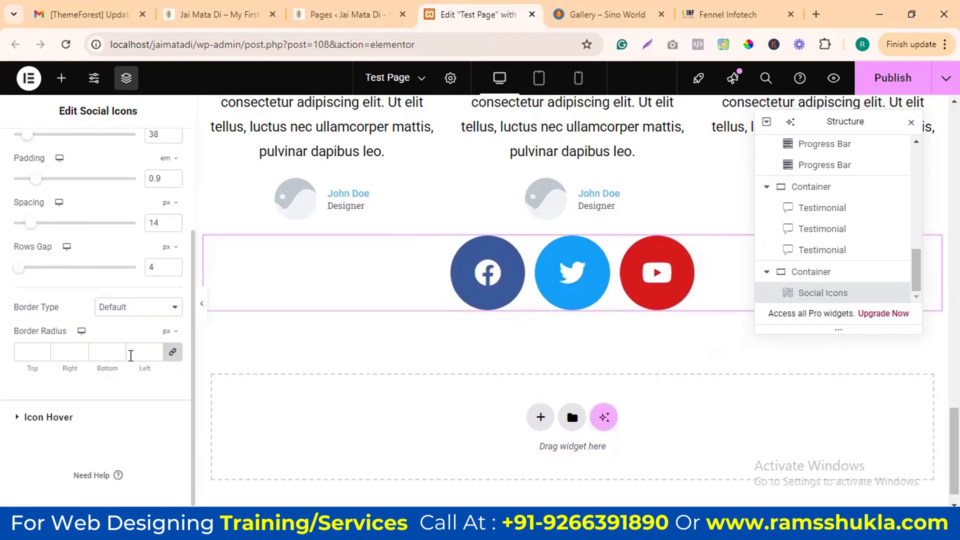
left_click(111, 315)
left_click(114, 339)
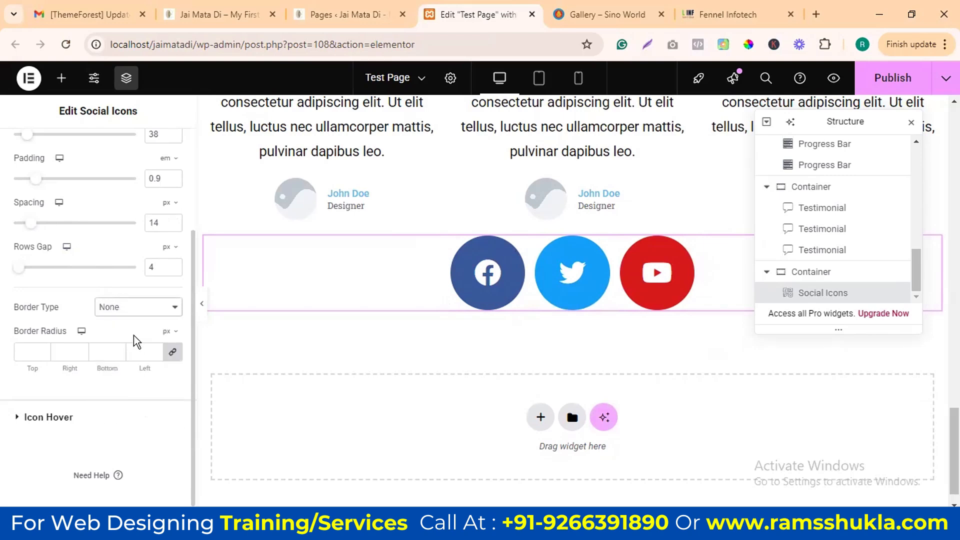
left_click(131, 307)
left_click(120, 358)
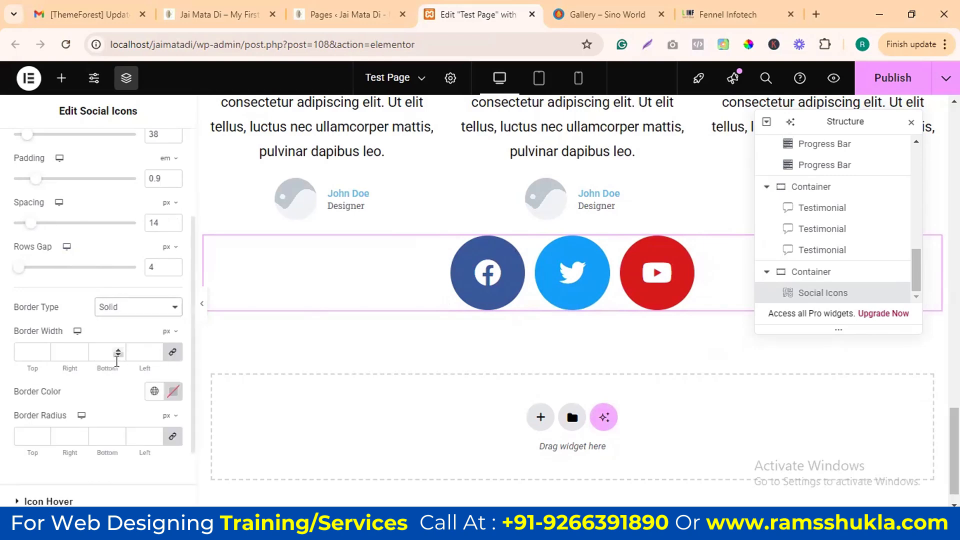
left_click(141, 307)
left_click(125, 324)
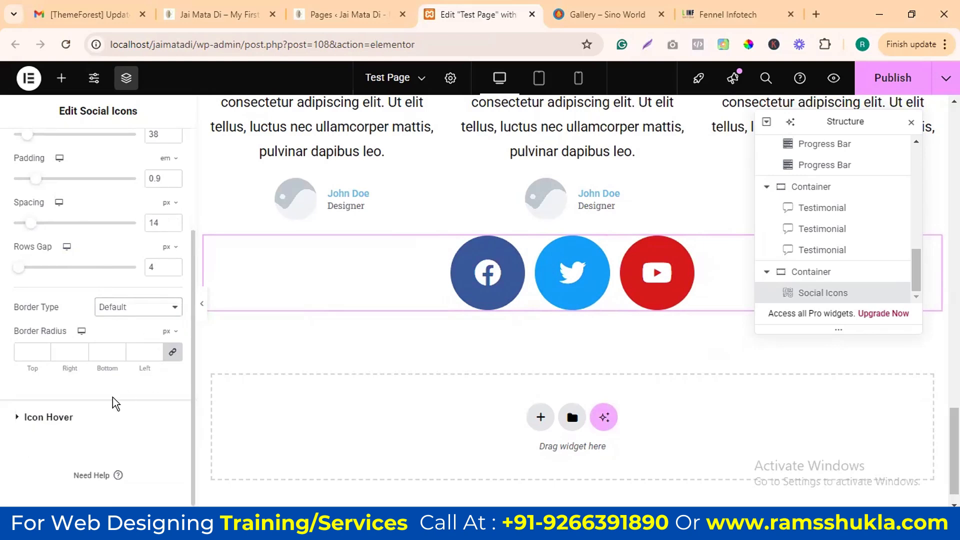
Step: Set the social icons' hover animation to Shrink and look over the widget's advanced layout settings
left_click(60, 421)
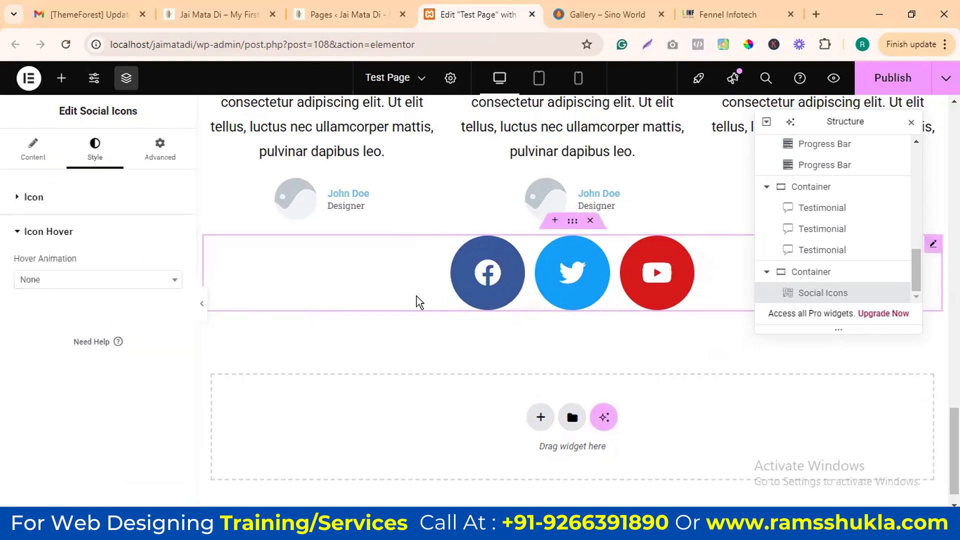
left_click(141, 280)
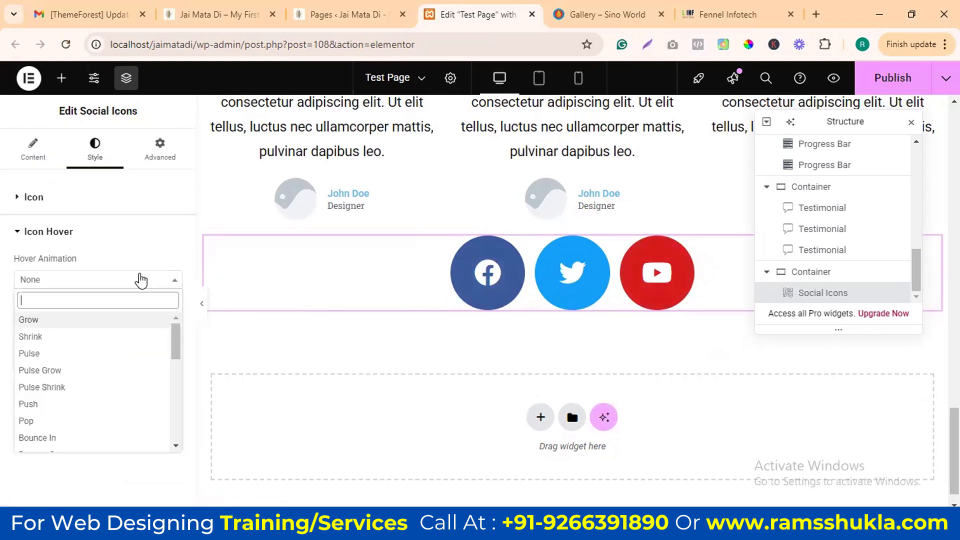
left_click(66, 337)
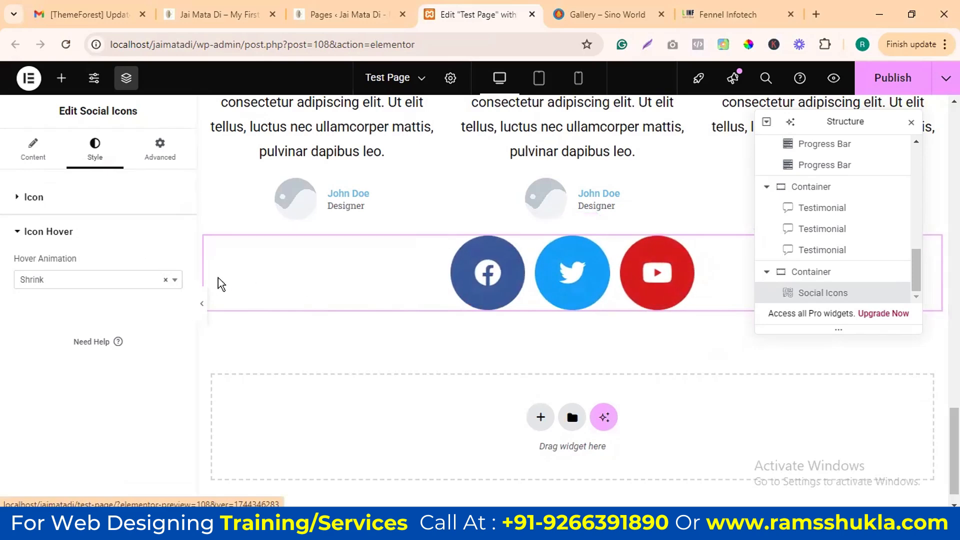
left_click(160, 148)
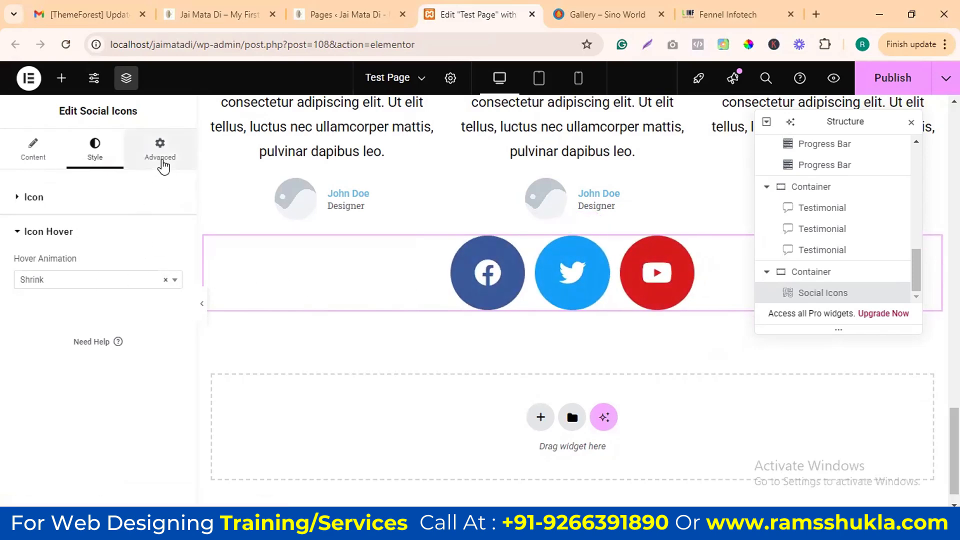
scroll(76, 242, "down", 10)
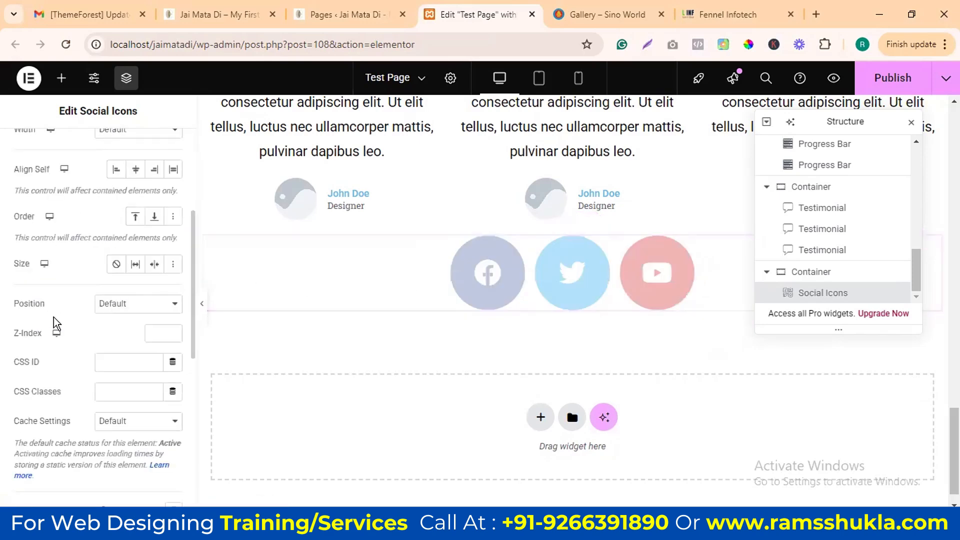
scroll(71, 316, "up", 8)
scroll(69, 305, "up", 2)
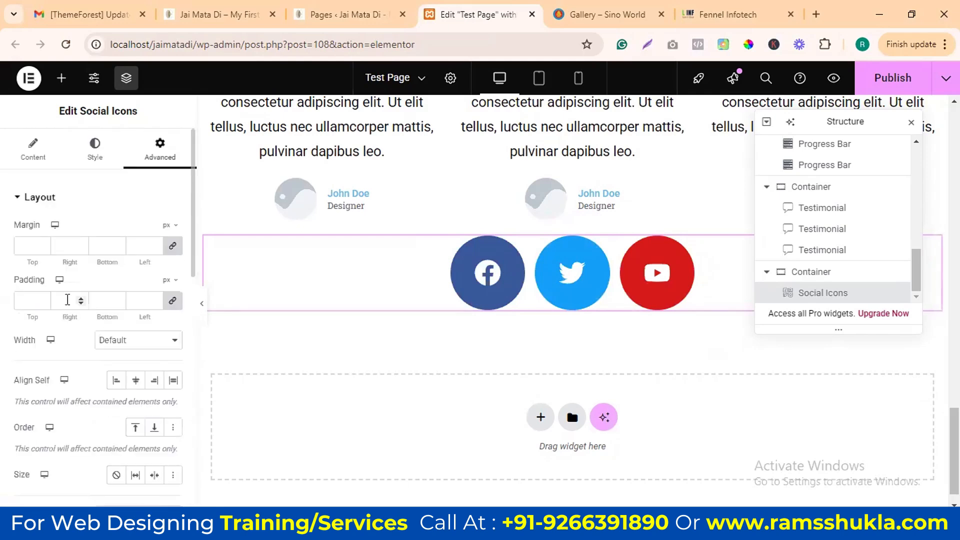
Step: Add a new Flexbox container with a single-column structure below the social icons
left_click(540, 417)
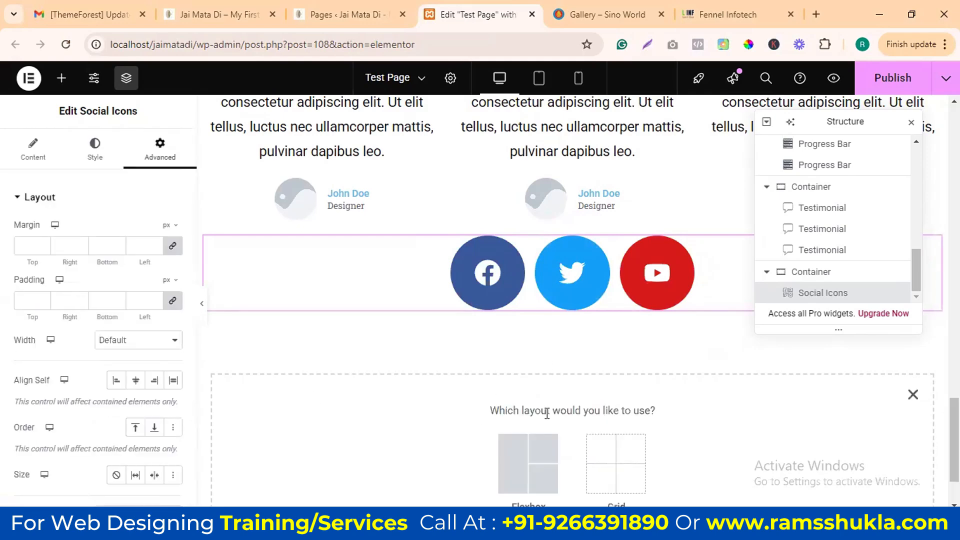
left_click(541, 442)
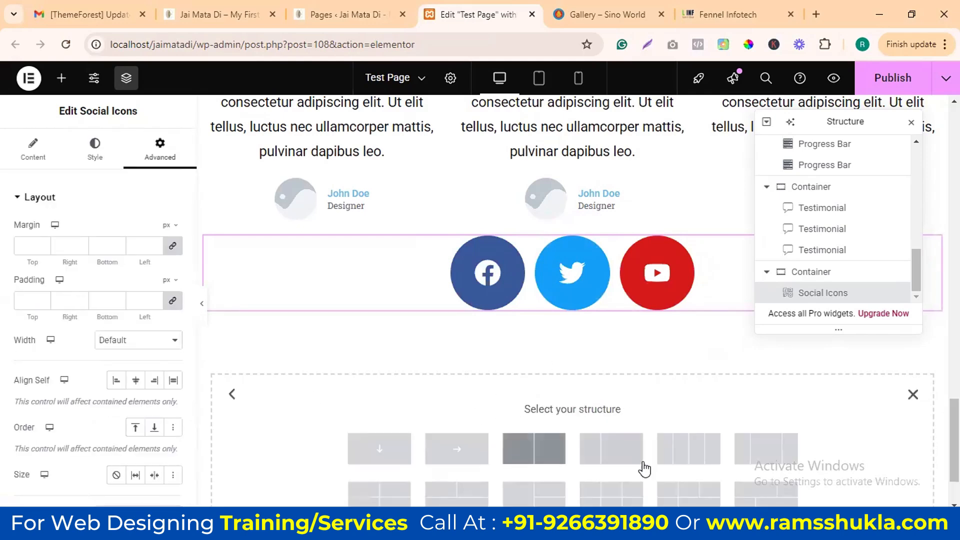
left_click(403, 453)
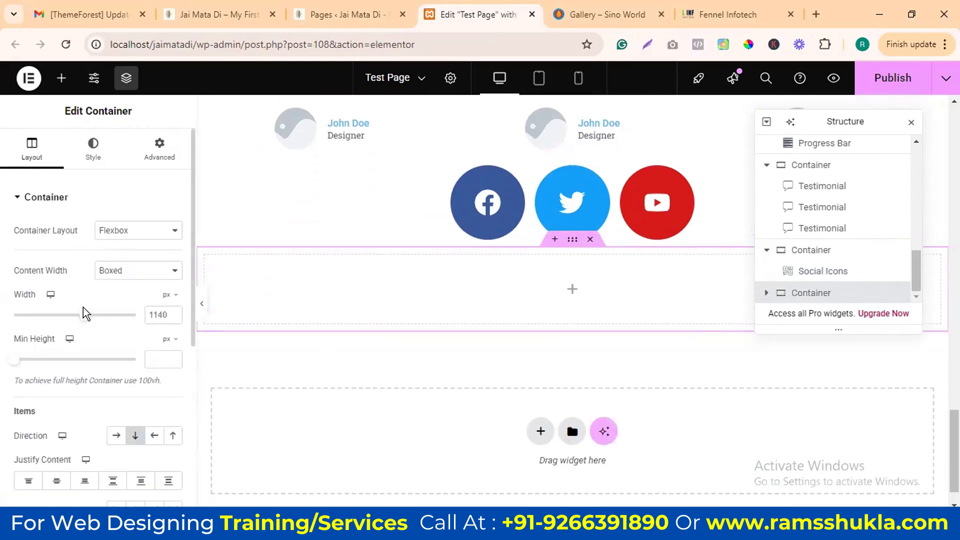
Step: Find the Sidebar widget in the widget library, add it to the new container and choose Left Sidebar
left_click(61, 78)
scroll(91, 342, "down", 10)
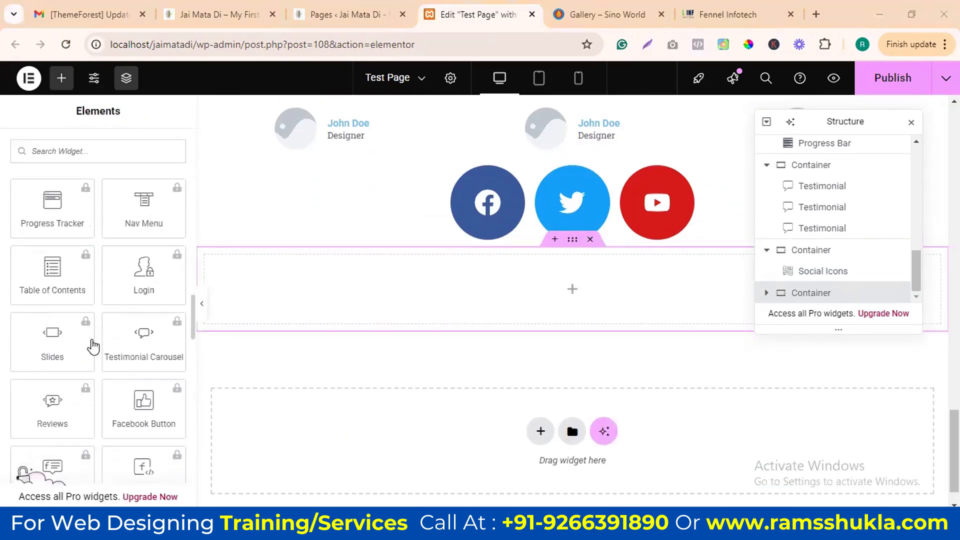
scroll(92, 340, "down", 10)
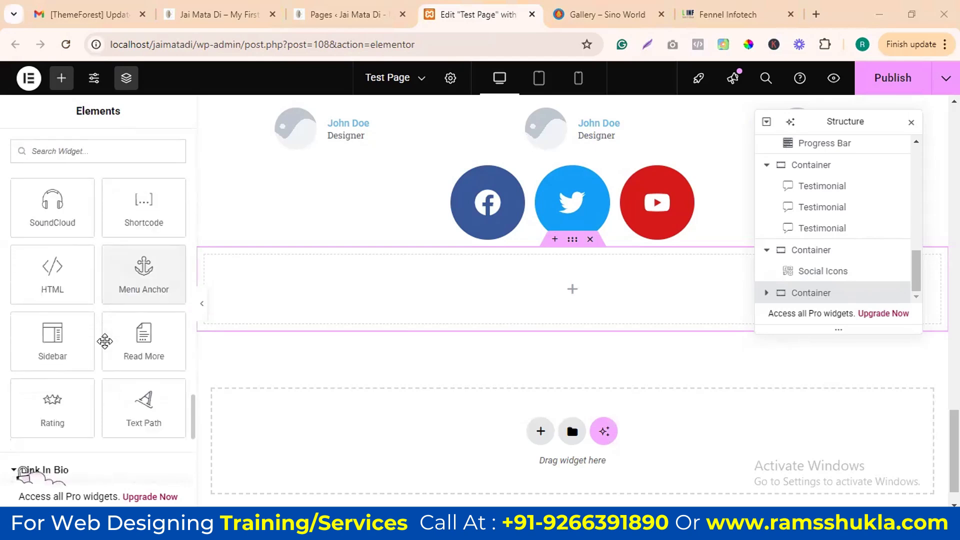
scroll(77, 222, "up", 3)
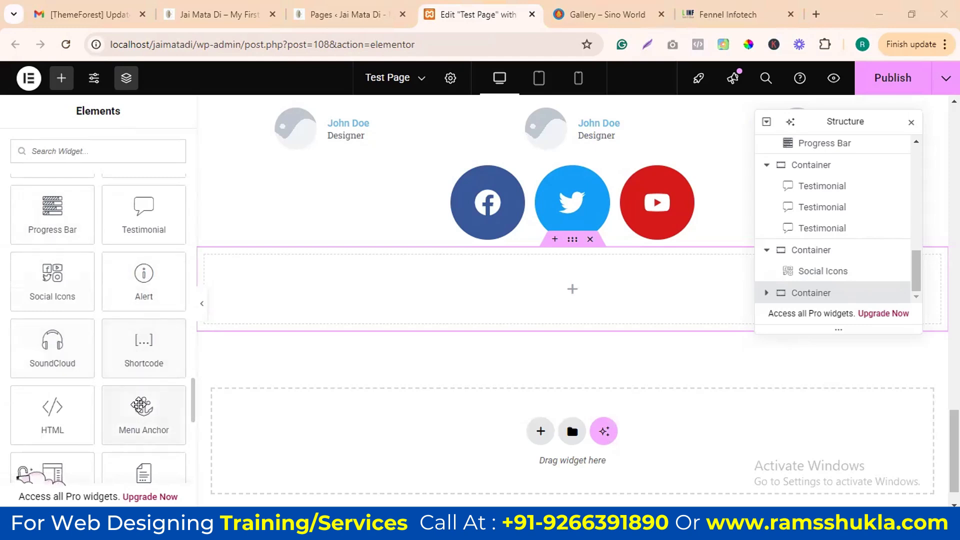
scroll(132, 358, "down", 1)
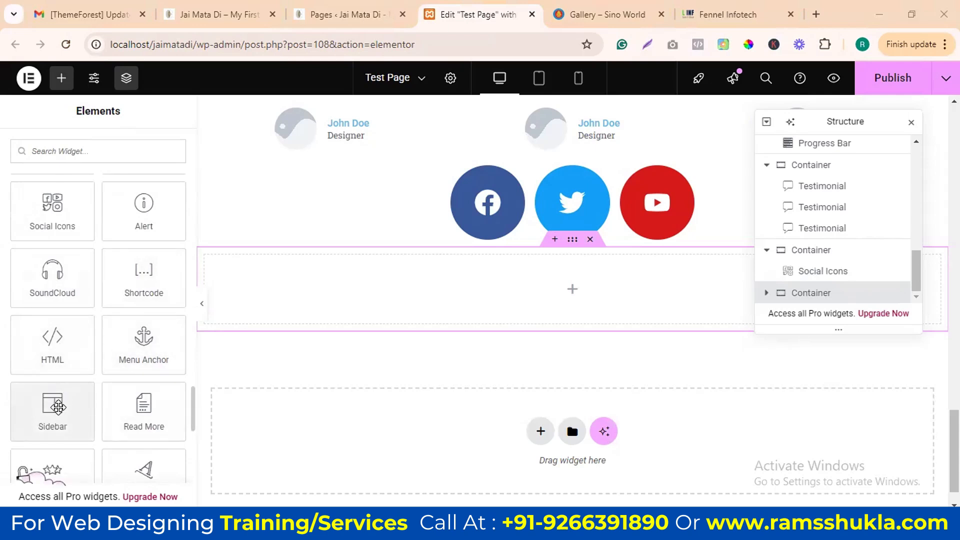
left_click_drag(58, 408, 532, 303)
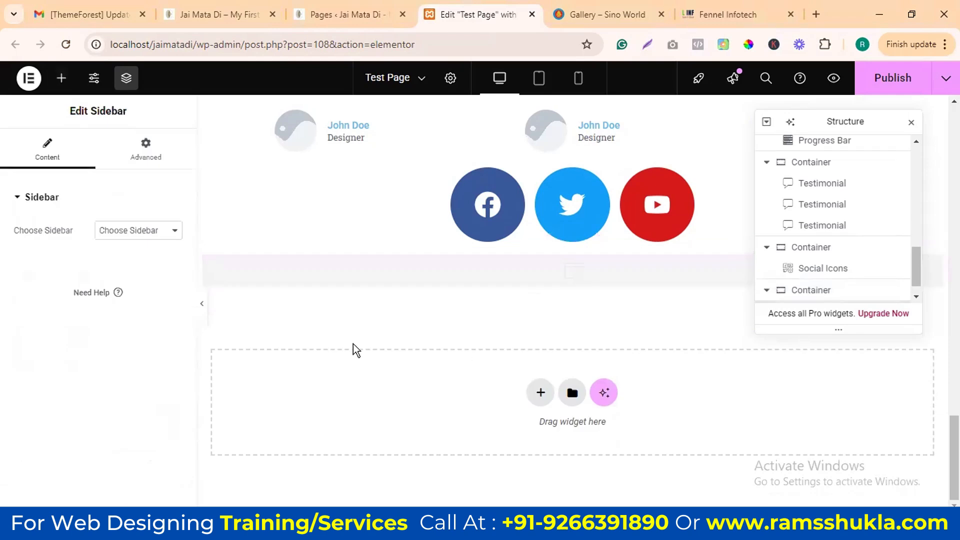
left_click(149, 230)
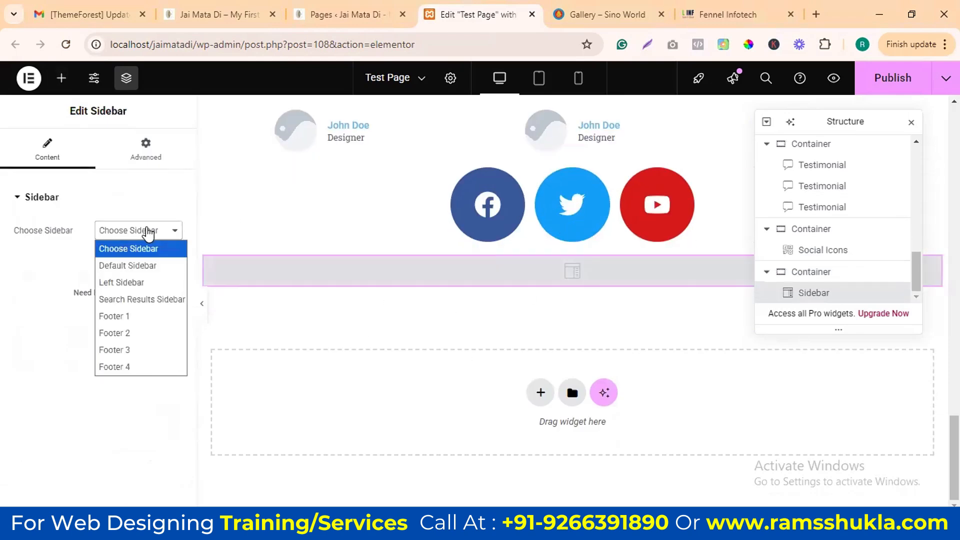
left_click(147, 283)
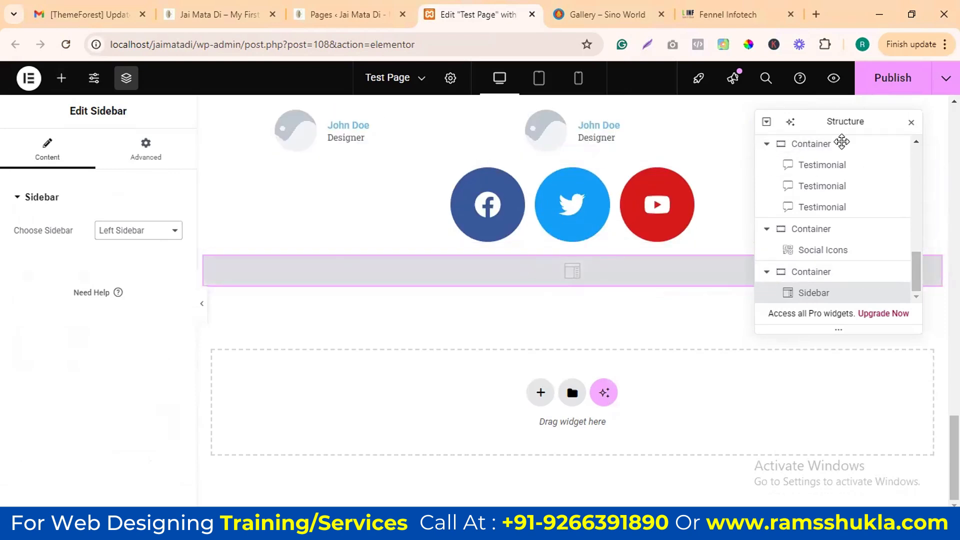
Step: Narrow the sidebar's container to about 30% width and switch the chosen sidebar to Footer 1
left_click_drag(842, 142, 822, 360)
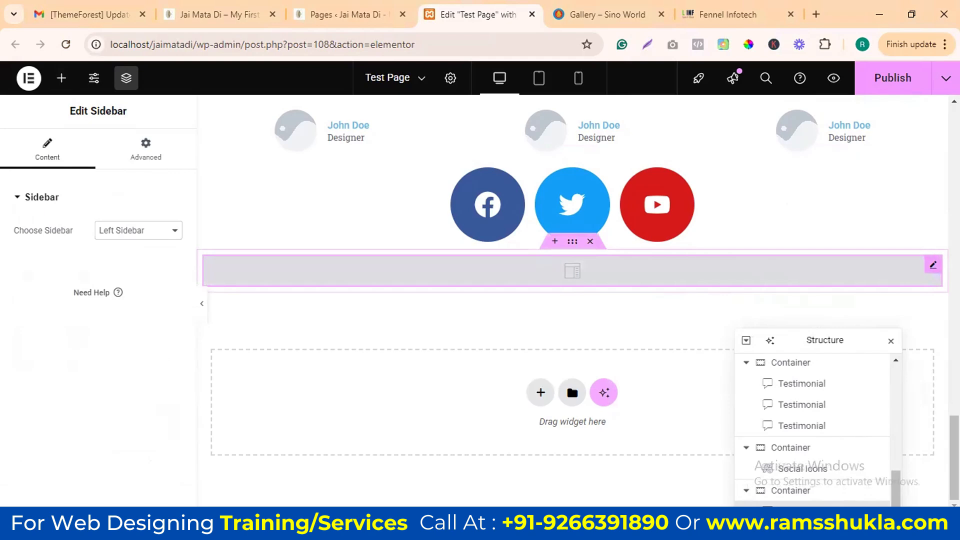
left_click_drag(464, 277, 435, 285)
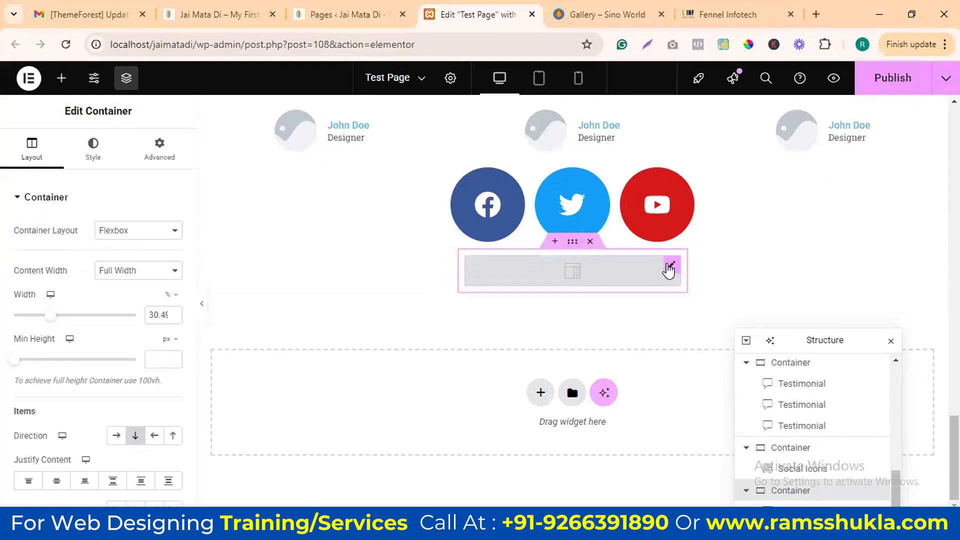
left_click(671, 264)
left_click(133, 231)
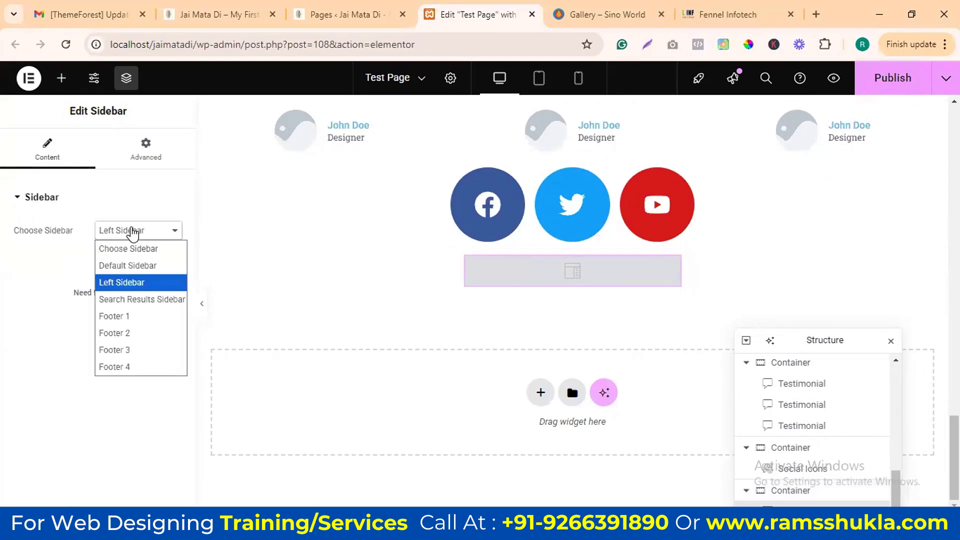
left_click(143, 316)
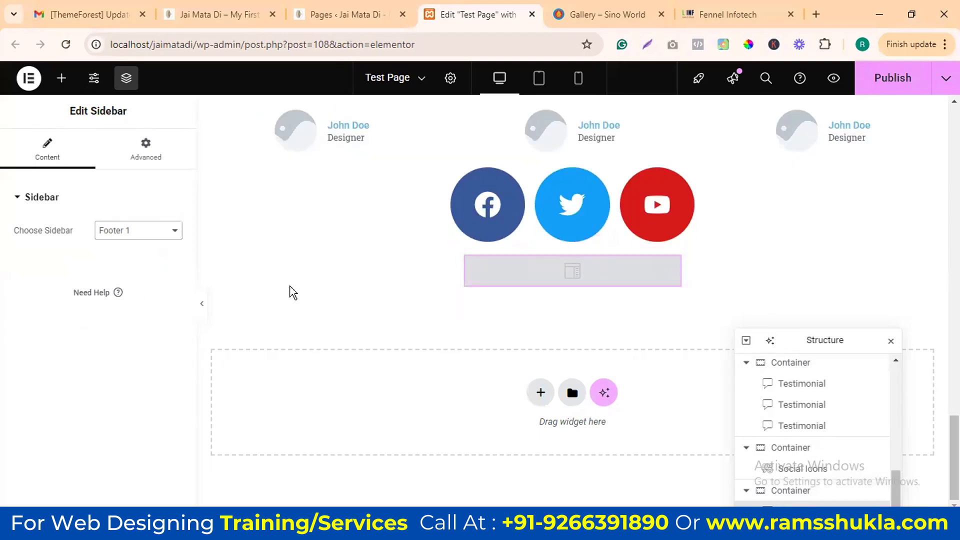
Step: Delete the sidebar container and add a new single-column Flexbox container below the social icons
left_click(589, 242)
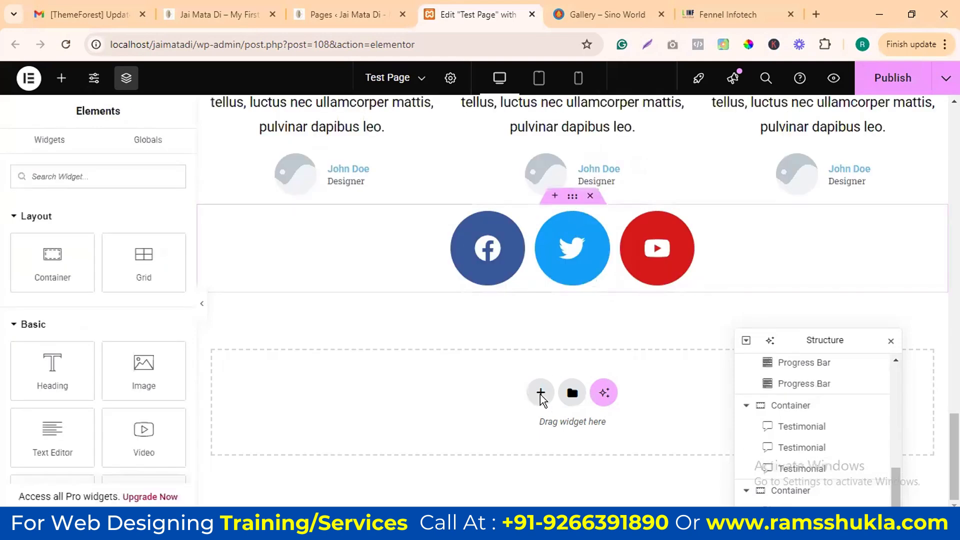
left_click(540, 392)
left_click(528, 439)
left_click(380, 425)
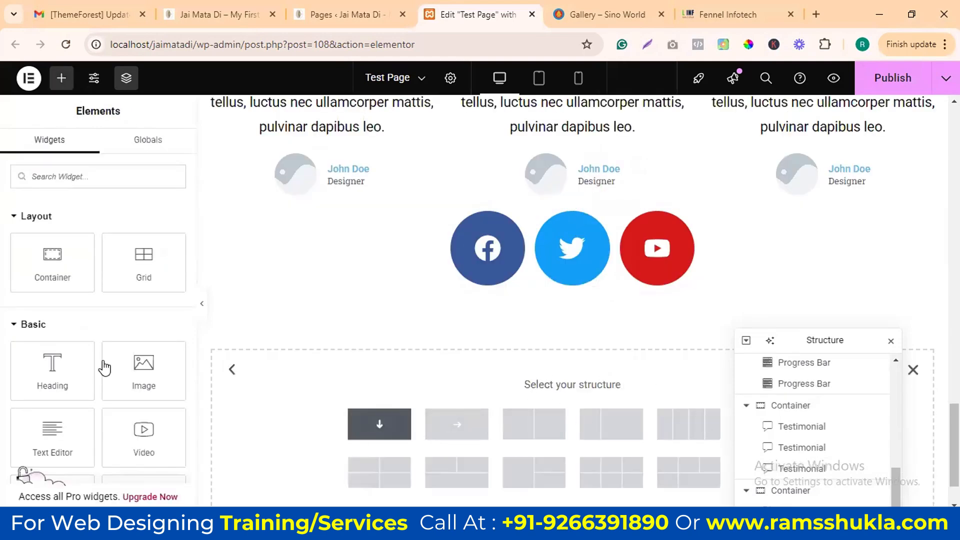
Step: Find the Rating widget in the widget library and place it in the new container
scroll(120, 319, "up", 6)
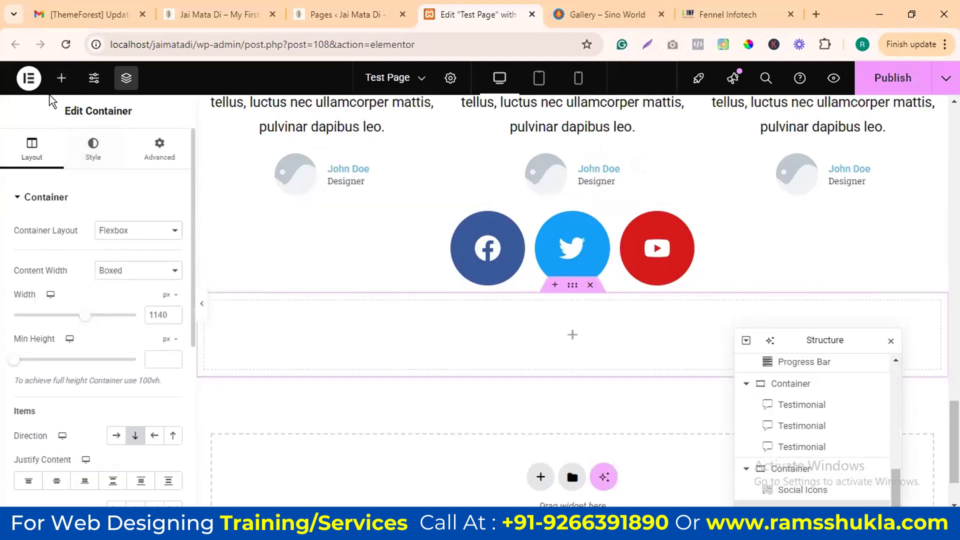
left_click(73, 93)
scroll(103, 240, "down", 15)
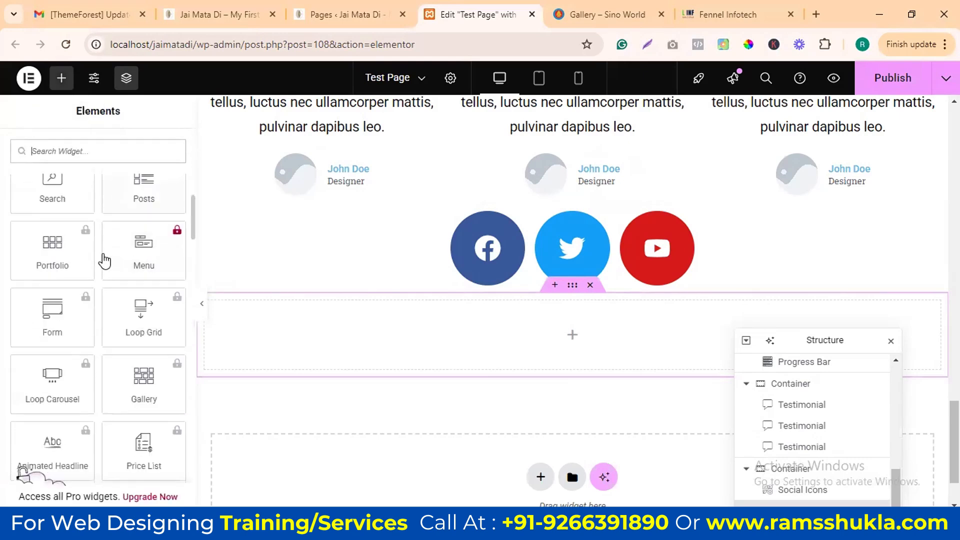
scroll(106, 263, "down", 15)
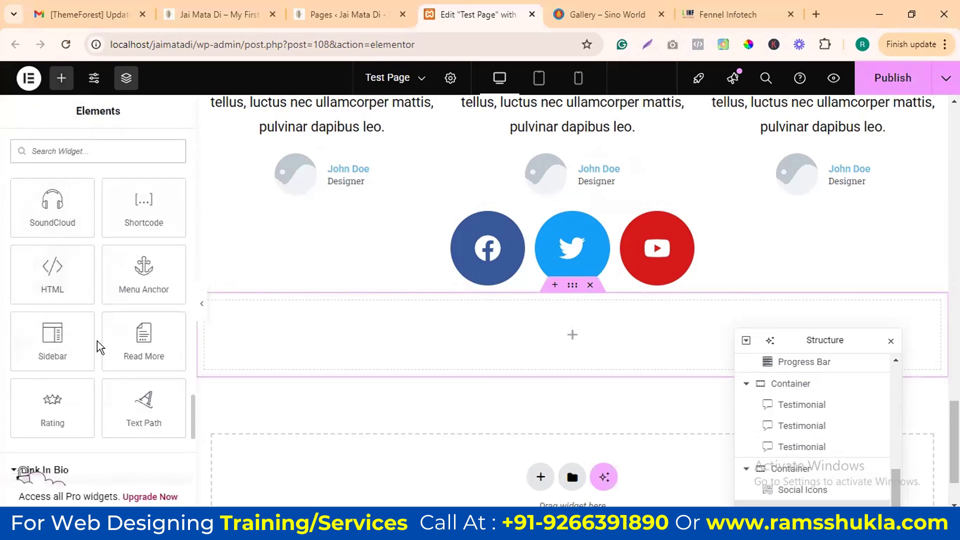
scroll(168, 332, "down", 1)
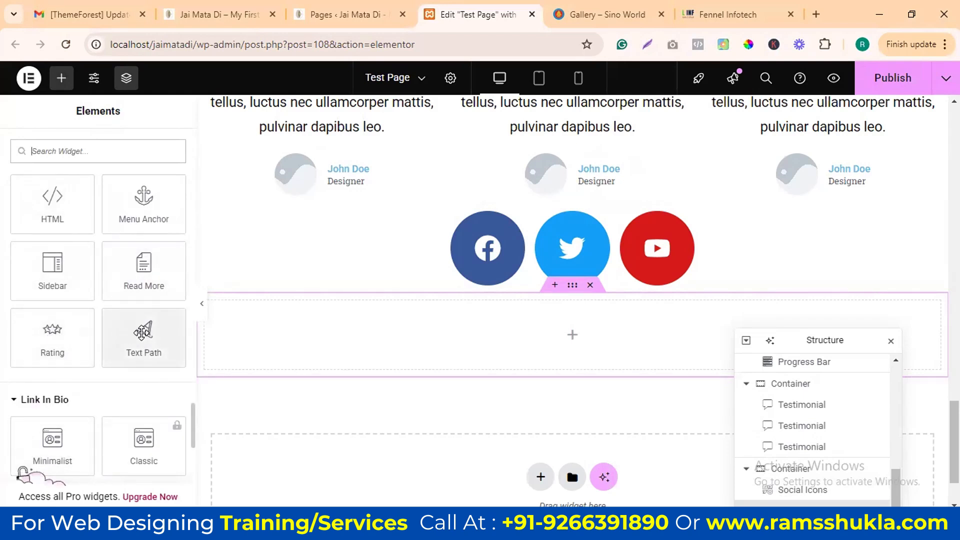
left_click_drag(67, 331, 457, 334)
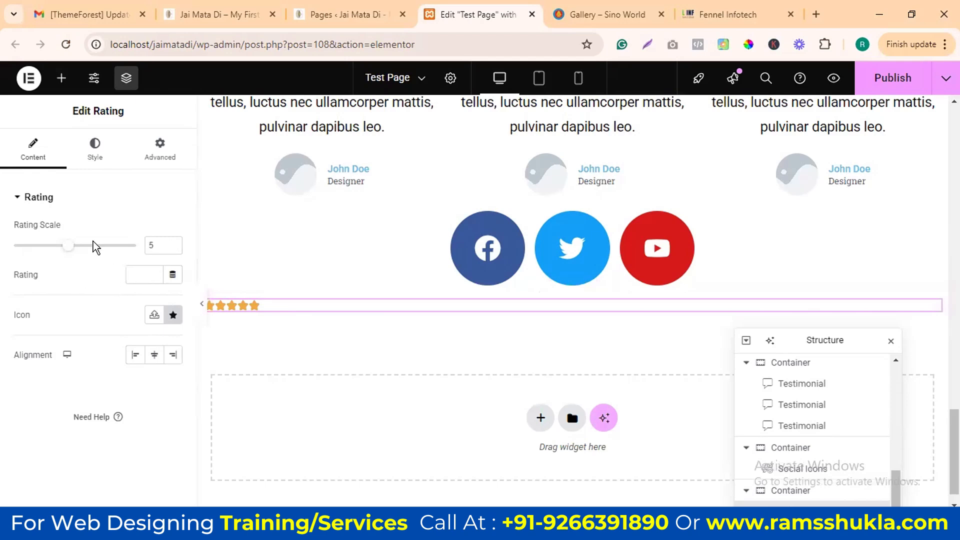
Step: Set the rating scale to 8, centre the stars, and set their size to 43 px with 11 px spacing
left_click_drag(68, 250, 109, 255)
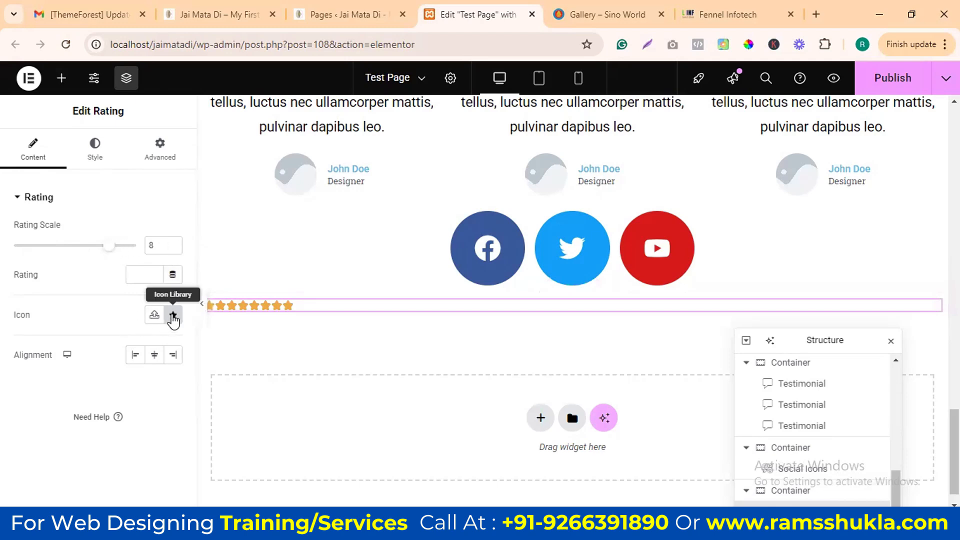
left_click(155, 355)
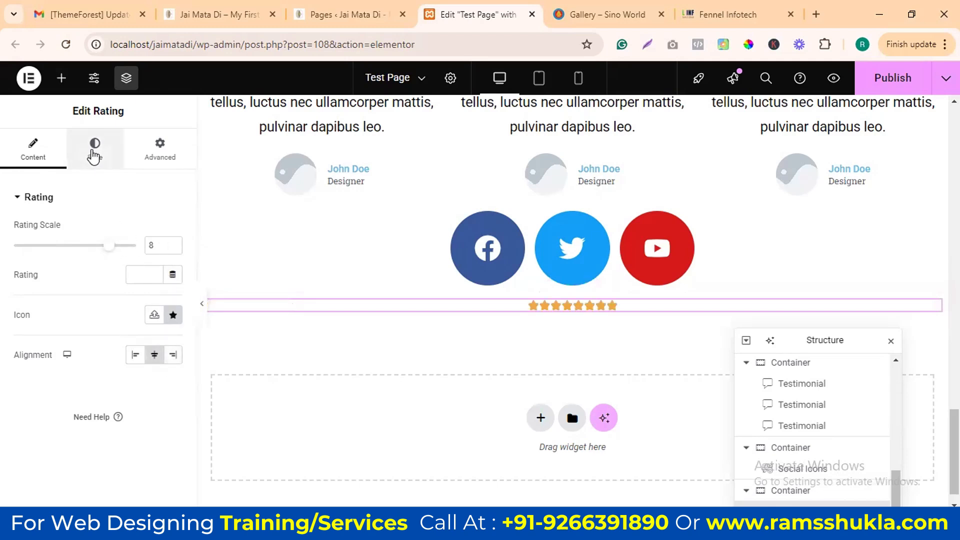
left_click(94, 156)
left_click_drag(15, 246, 66, 246)
mouse_move(17, 295)
left_mouse_down()
mouse_move(58, 295)
mouse_move(27, 290)
left_mouse_up()
Step: Colour the rating stars #3F3F3F with unmarked colour #FFF3F3, and look over the widget's advanced layout settings
left_click(172, 330)
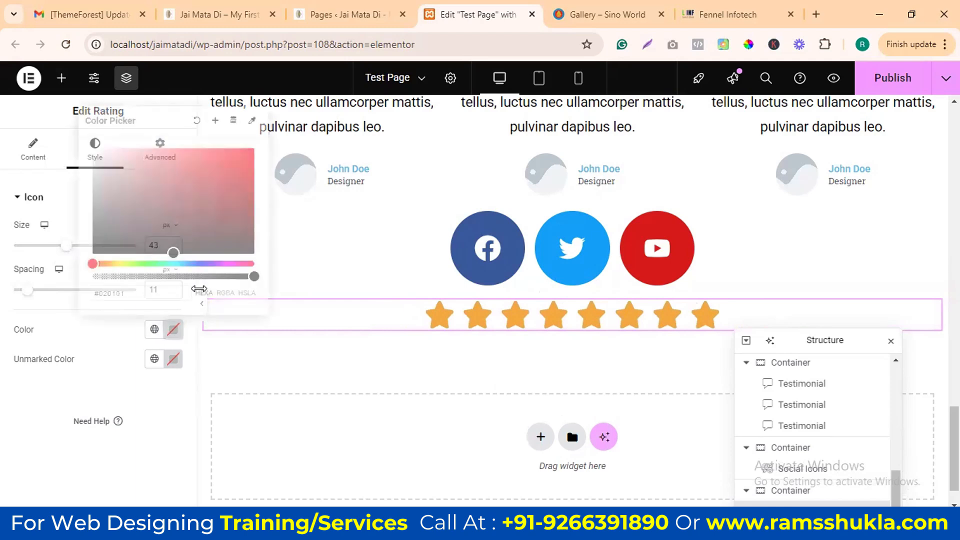
left_click_drag(96, 176, 90, 227)
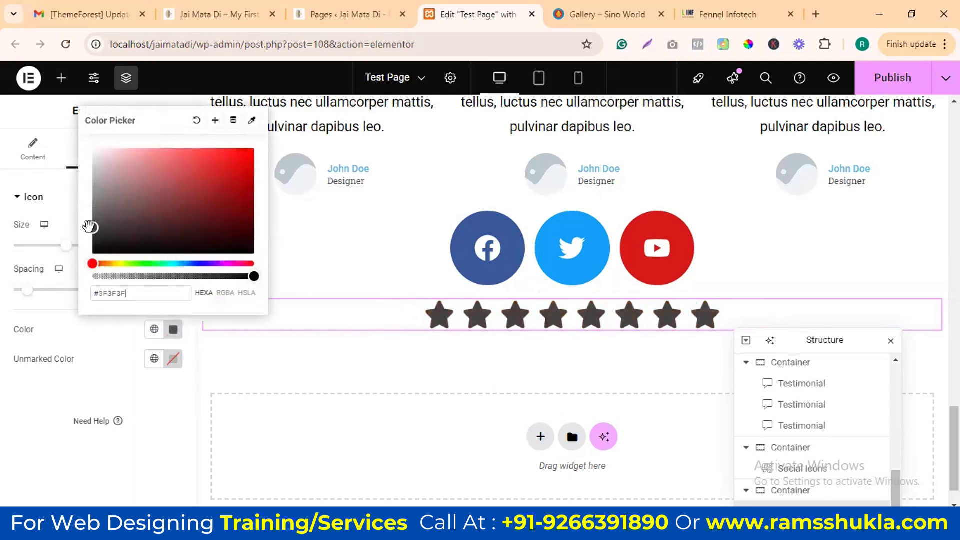
left_click(67, 328)
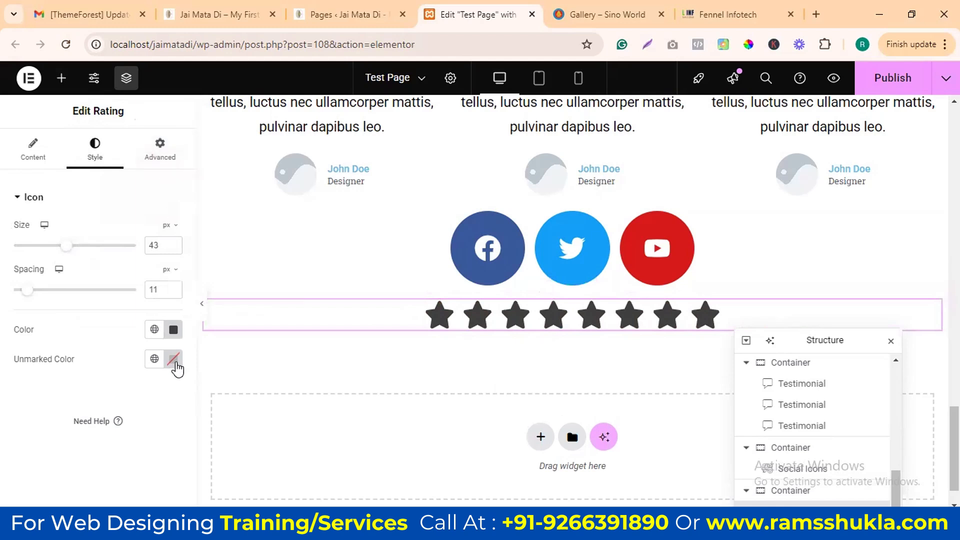
left_click(176, 366)
left_click_drag(157, 217, 98, 178)
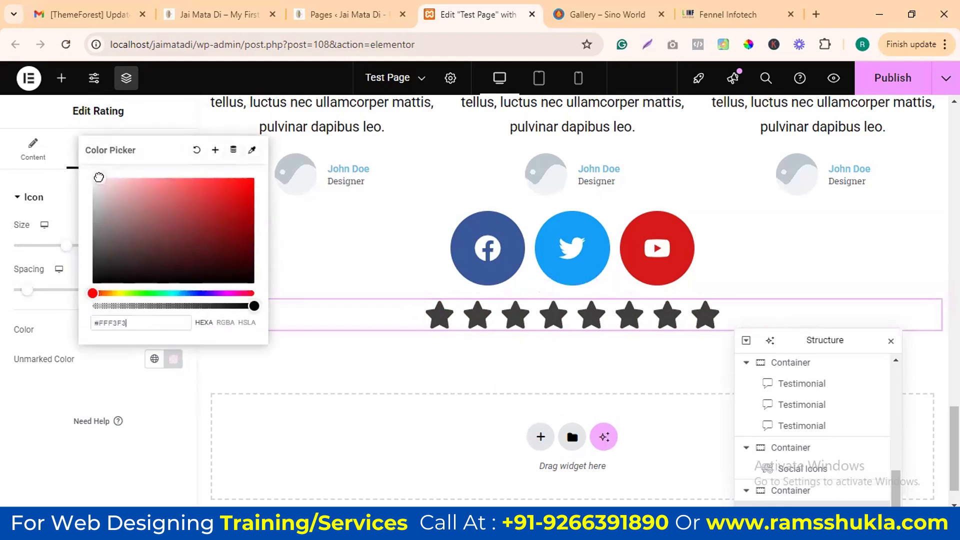
left_click(110, 392)
left_click(160, 150)
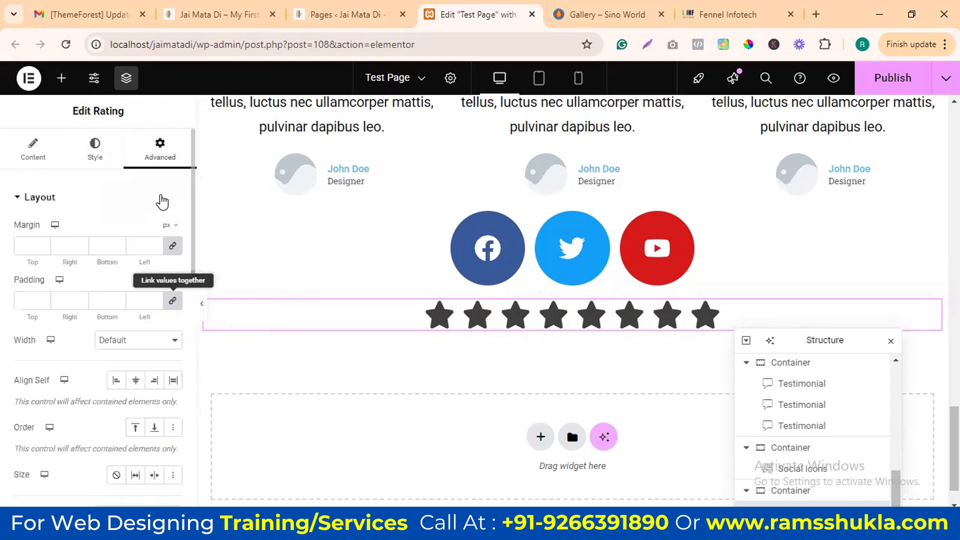
Step: Add another single-column Flexbox container below the rating stars
left_click(540, 437)
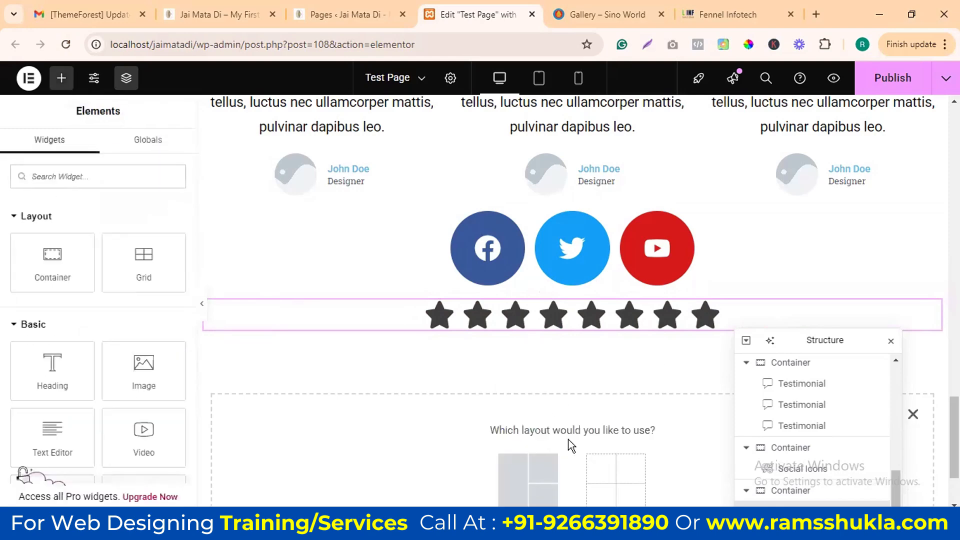
scroll(451, 345, "down", 2)
left_click(551, 363)
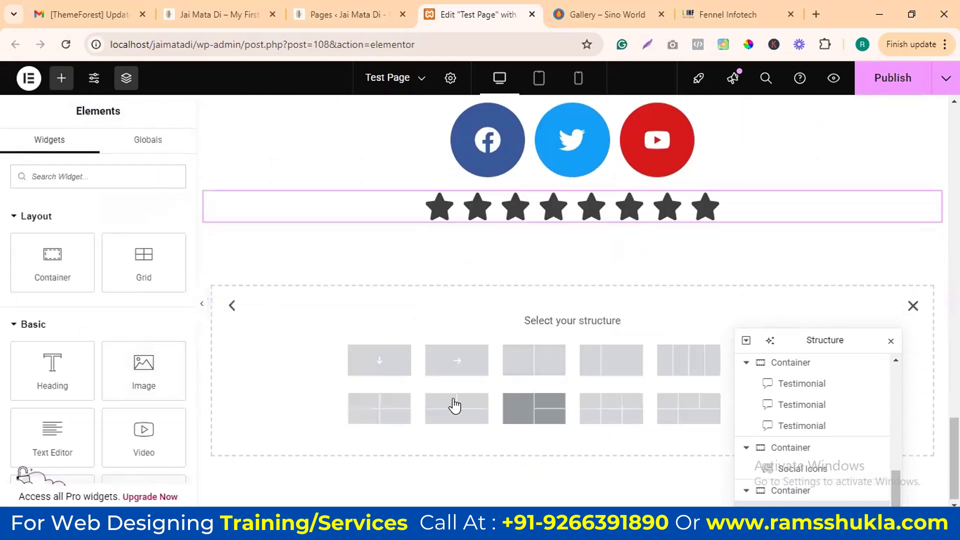
left_click(394, 371)
scroll(100, 300, "down", 5)
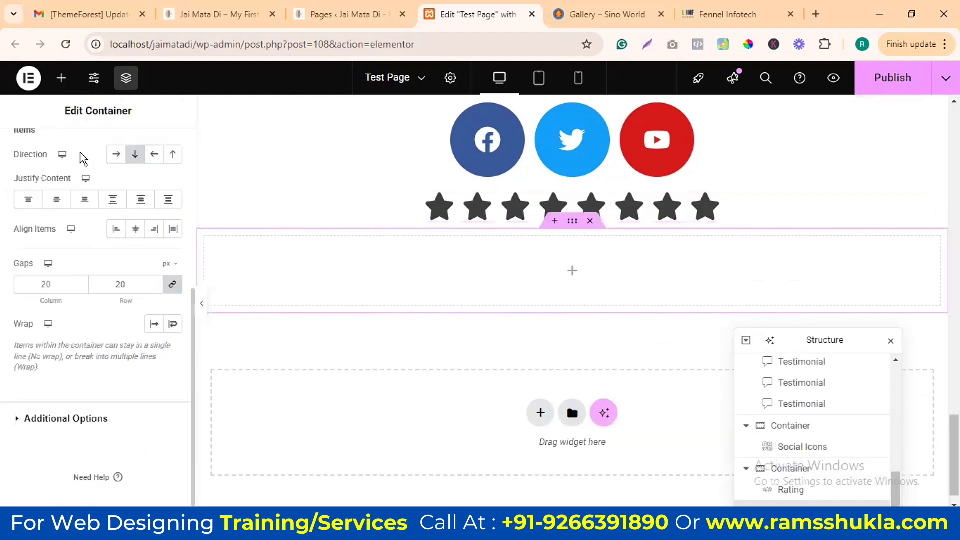
Step: Look through the widget library down to the Link In Bio, Site, Single, WooCommerce and WordPress categories
left_click(62, 78)
scroll(107, 330, "down", 15)
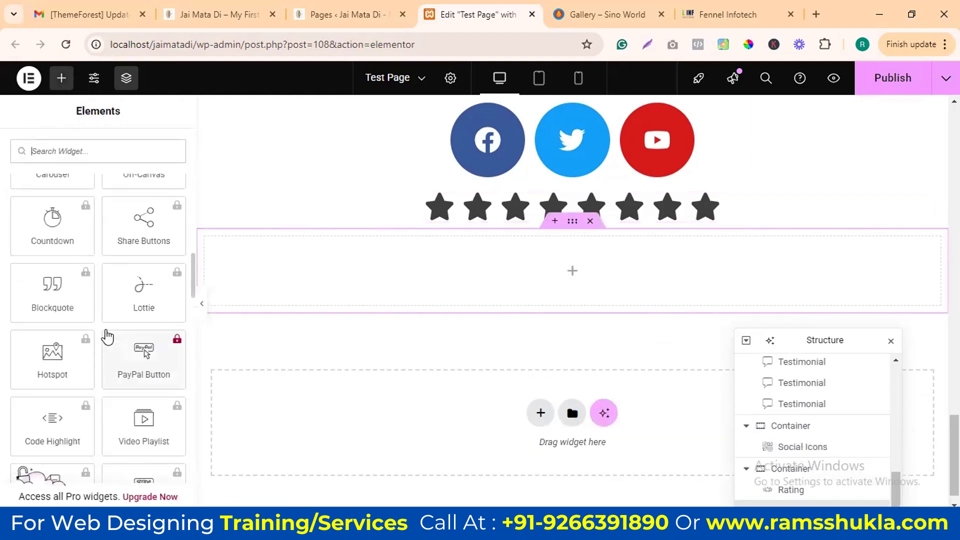
scroll(106, 336, "down", 3)
scroll(131, 345, "down", 15)
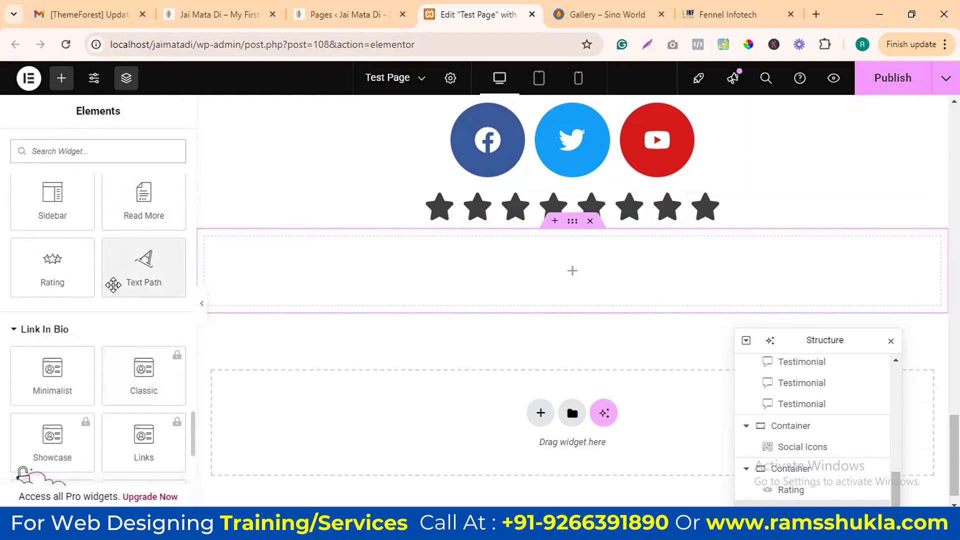
scroll(110, 310, "down", 8)
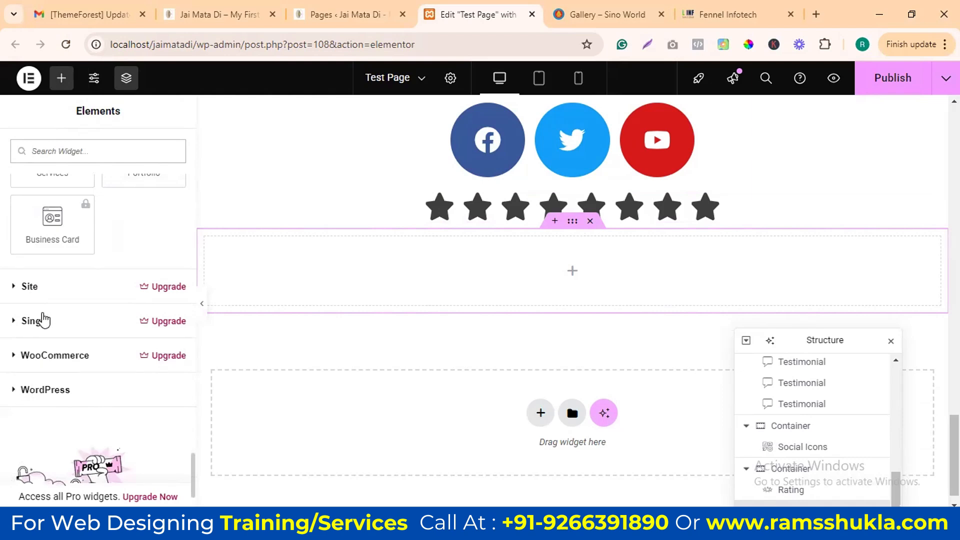
scroll(44, 321, "up", 20)
scroll(50, 312, "up", 15)
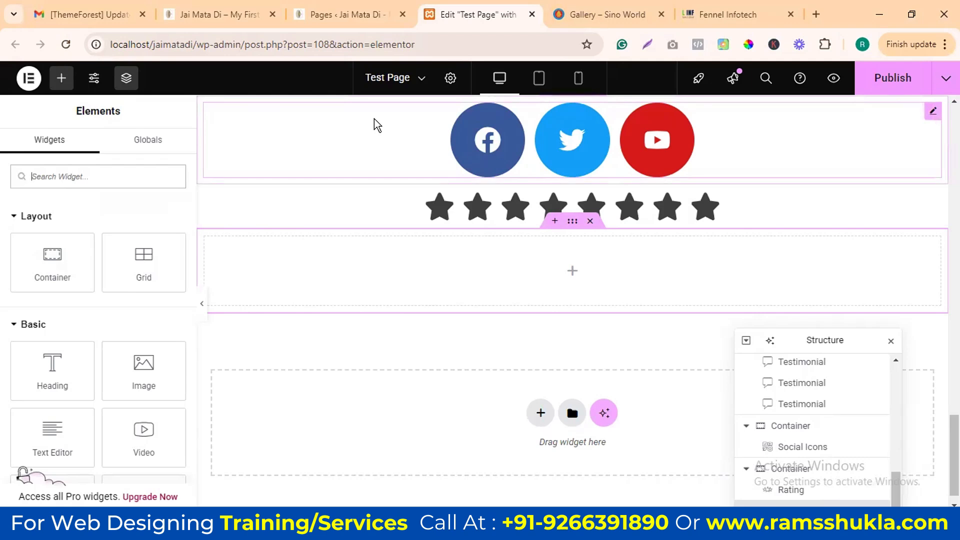
Step: Switch to the Sino Group website and examine its gallery page from header to footer as an example site
left_click(610, 14)
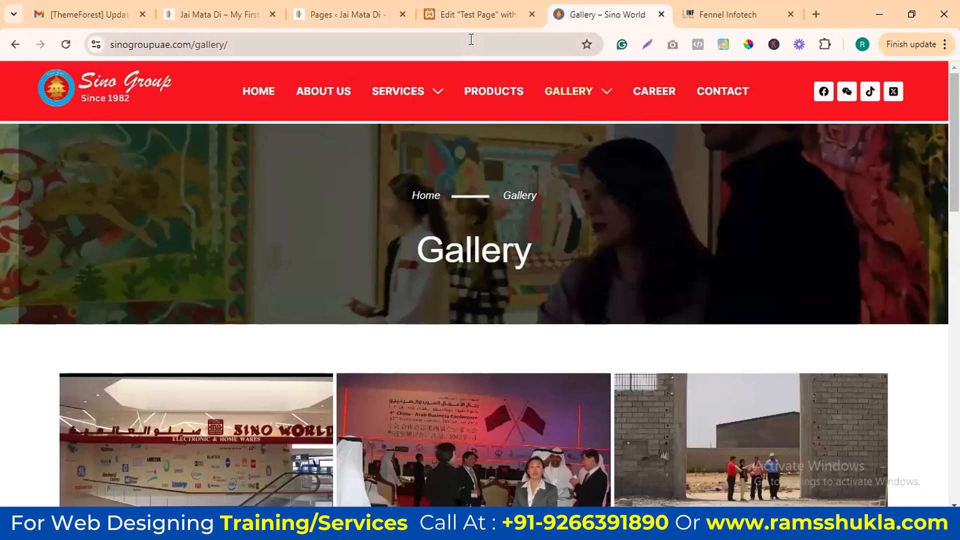
left_click(479, 13)
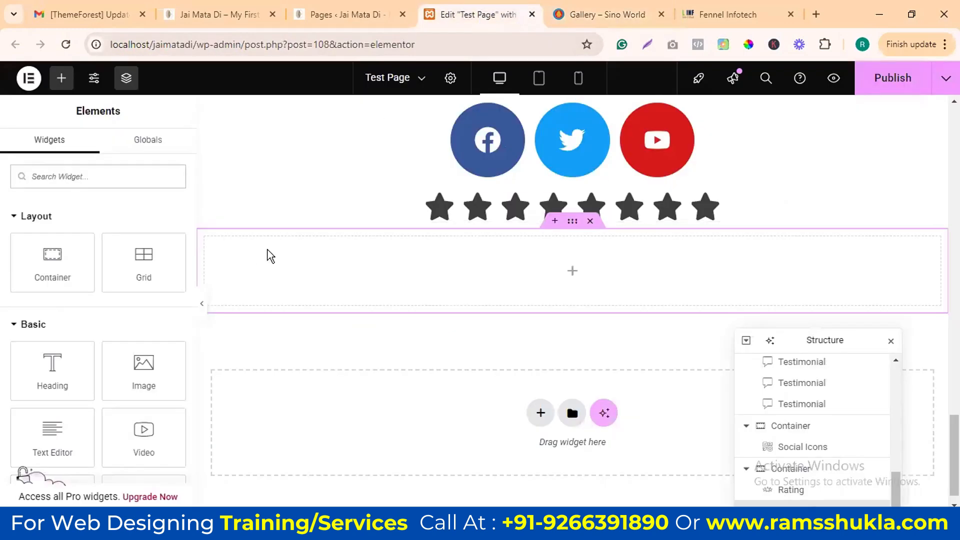
left_click(582, 18)
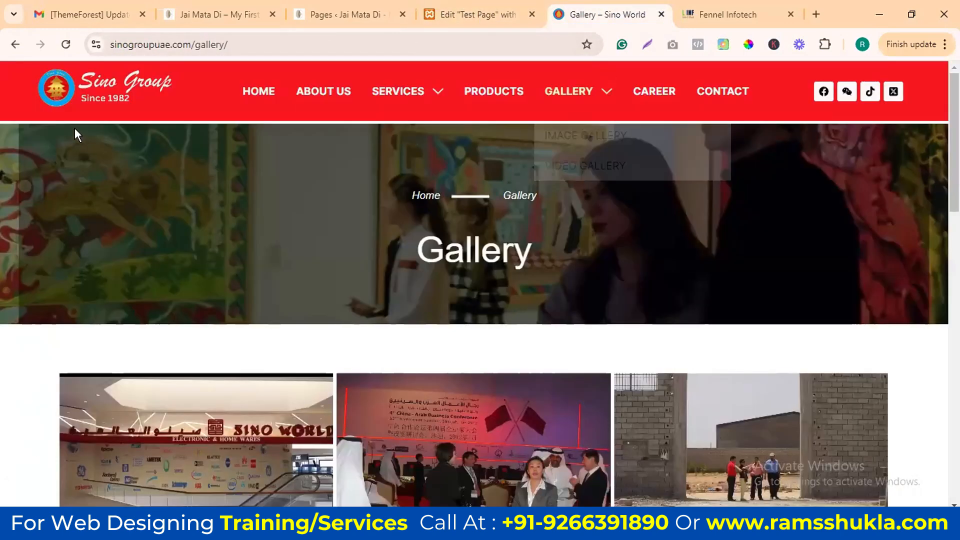
scroll(738, 330, "down", 15)
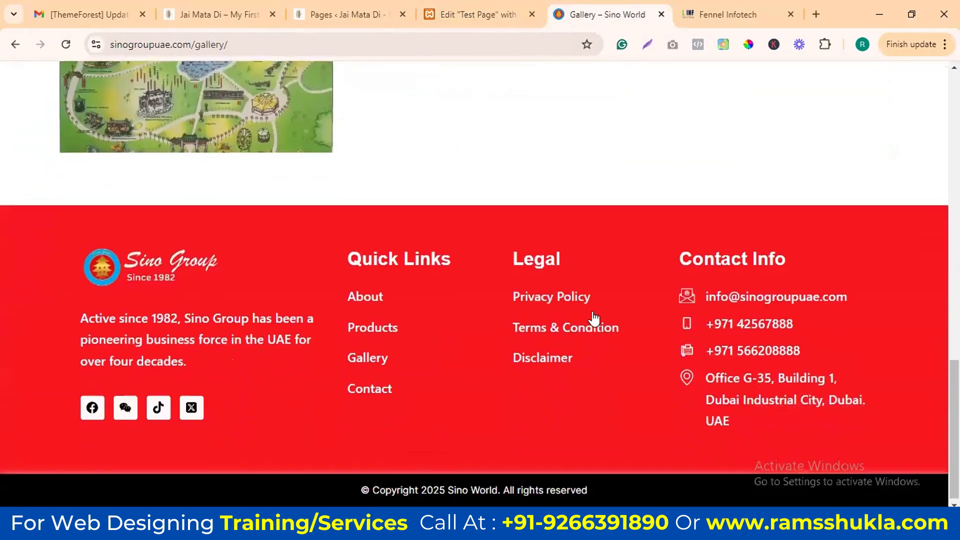
scroll(573, 295, "up", 15)
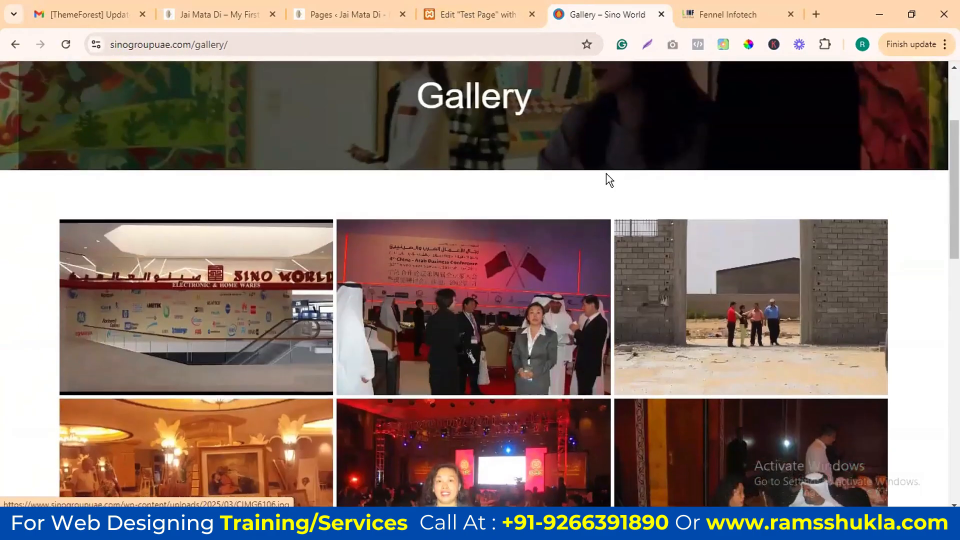
scroll(568, 410, "down", 15)
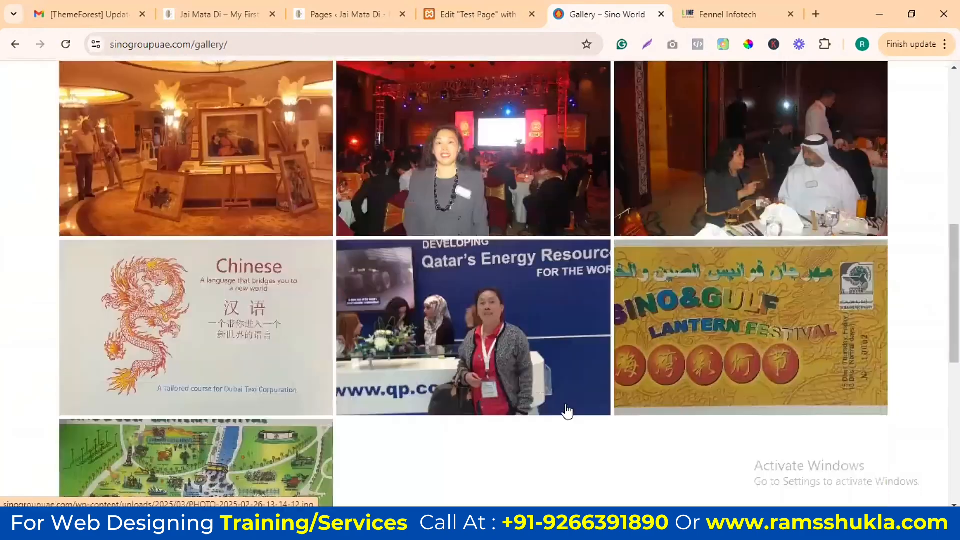
scroll(780, 326, "up", 3)
scroll(780, 326, "up", 15)
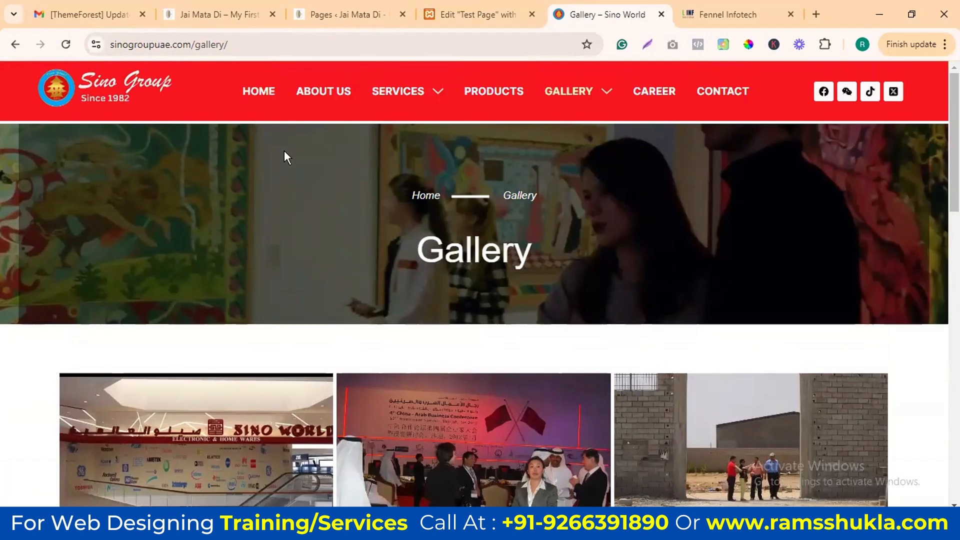
Step: Review the test page up to its first section in the editor, and switch to the Fennel Infotech website
left_click(480, 12)
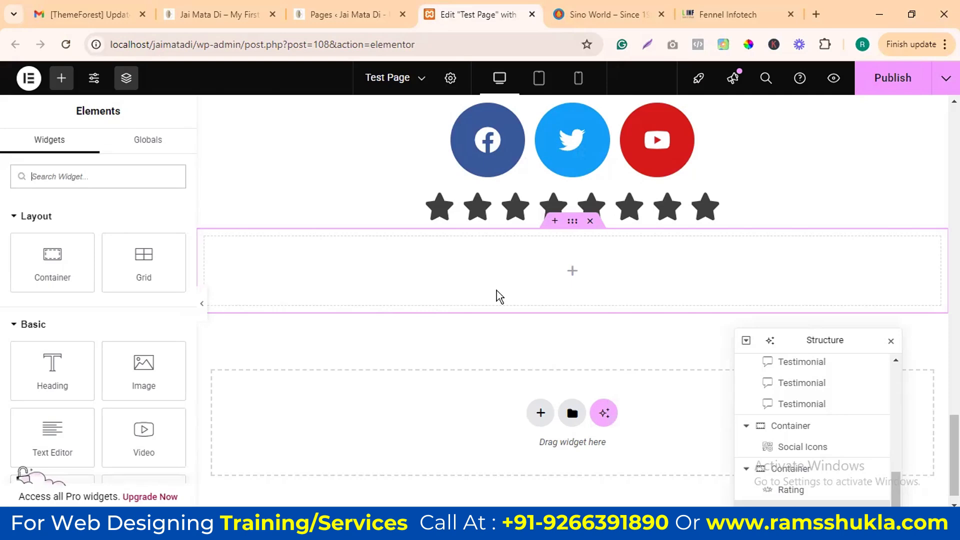
scroll(422, 298, "up", 15)
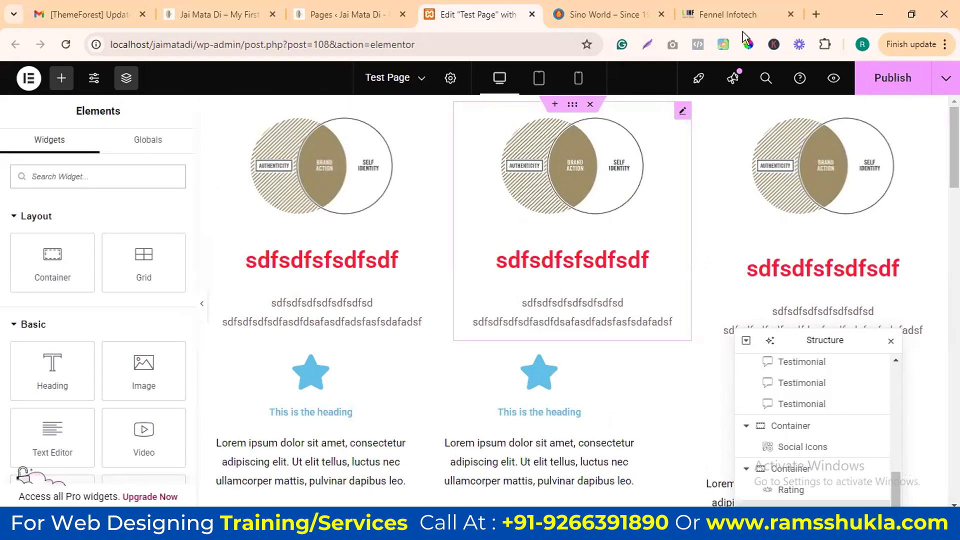
left_click(763, 8)
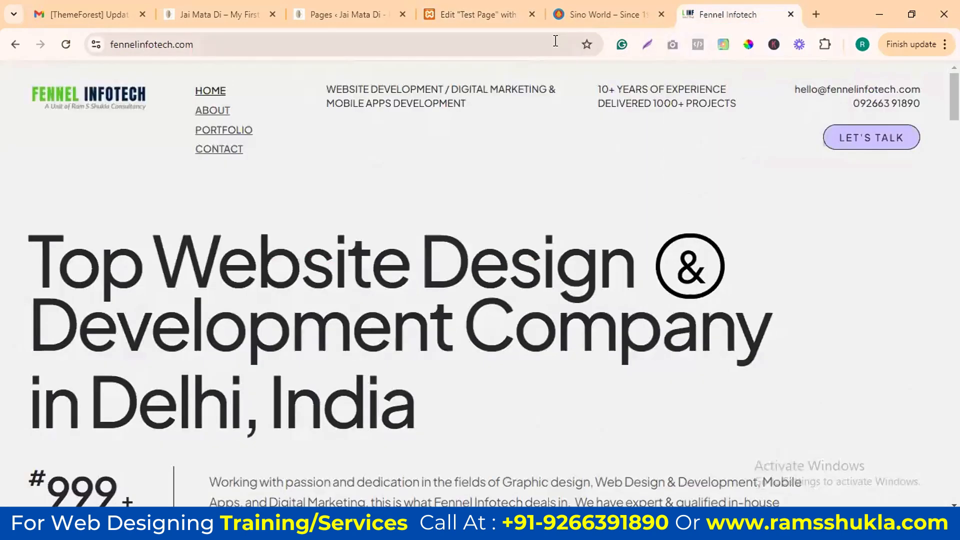
Step: Open the couplebirds website, skim its home page, and decline the prompt about ideas, tips and offers
left_click(544, 41)
type("couplebirds")
key("Return")
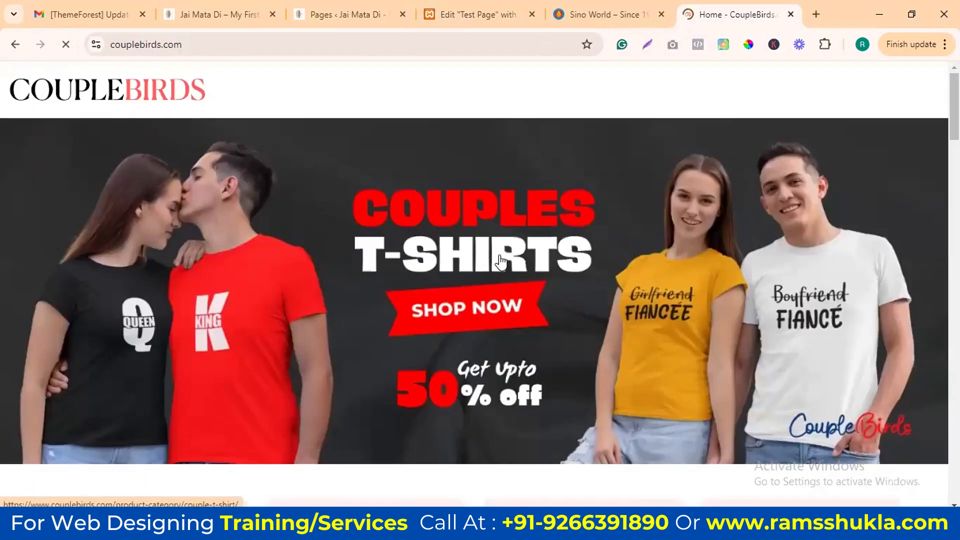
scroll(500, 260, "down", 7)
scroll(401, 252, "down", 15)
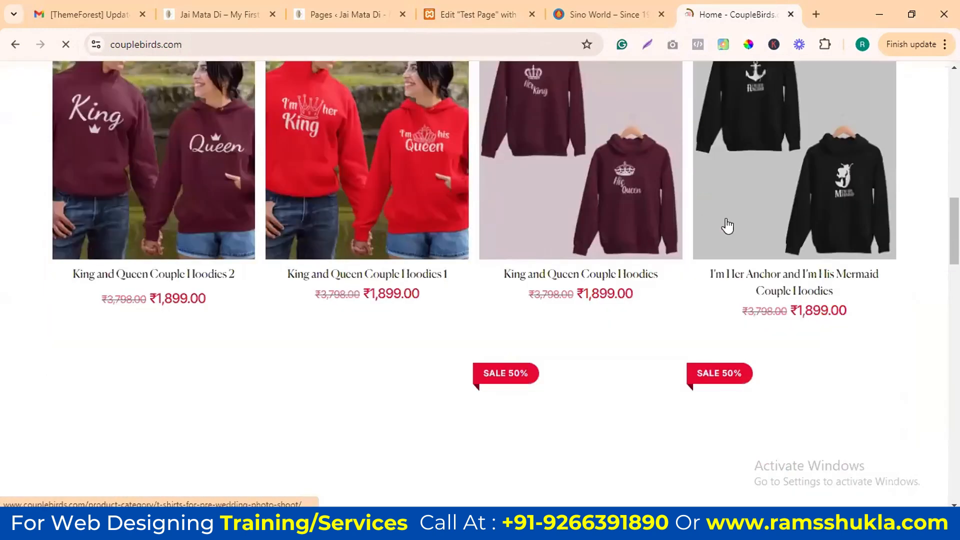
scroll(537, 305, "up", 20)
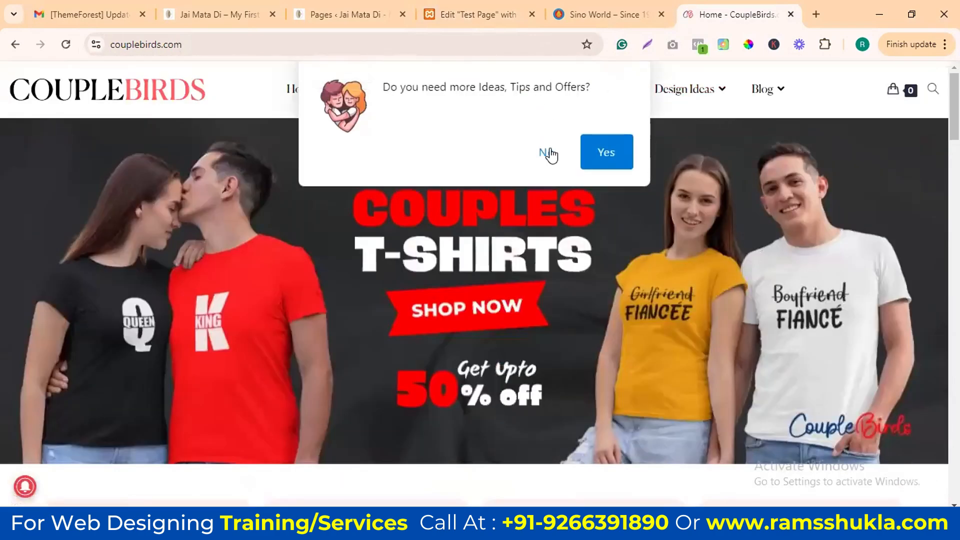
left_click(549, 153)
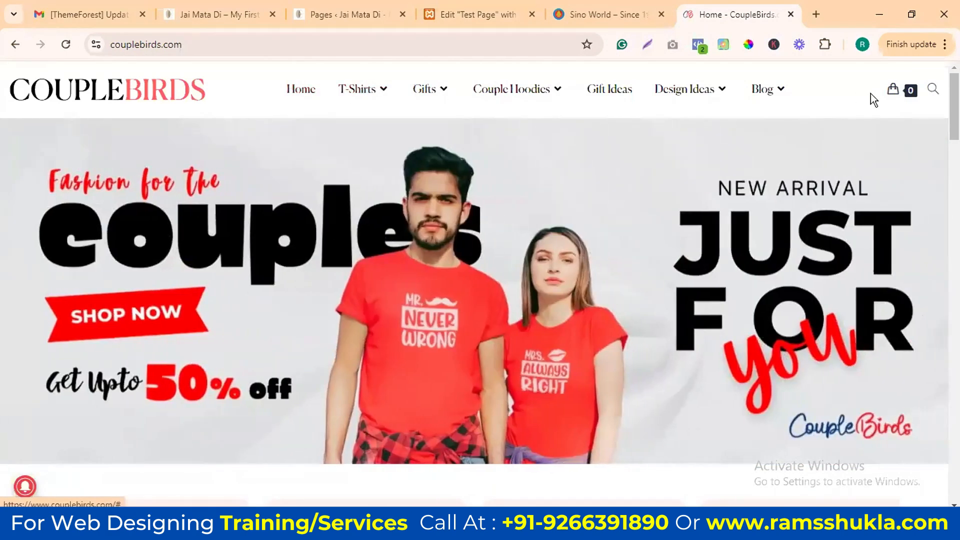
Step: Examine the CoupleBirds header with its cart and T-Shirts submenu, and the product listings on the home page
mouse_move(906, 99)
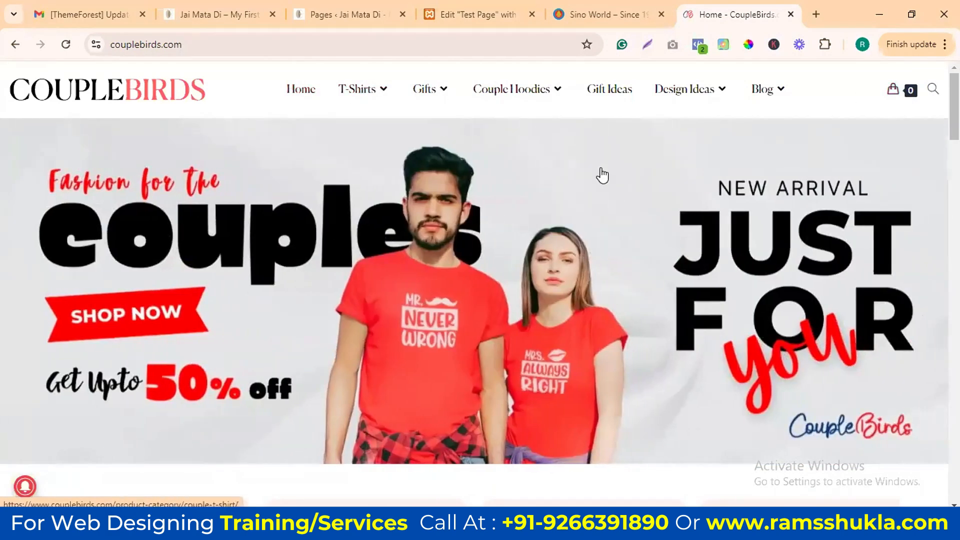
mouse_move(408, 92)
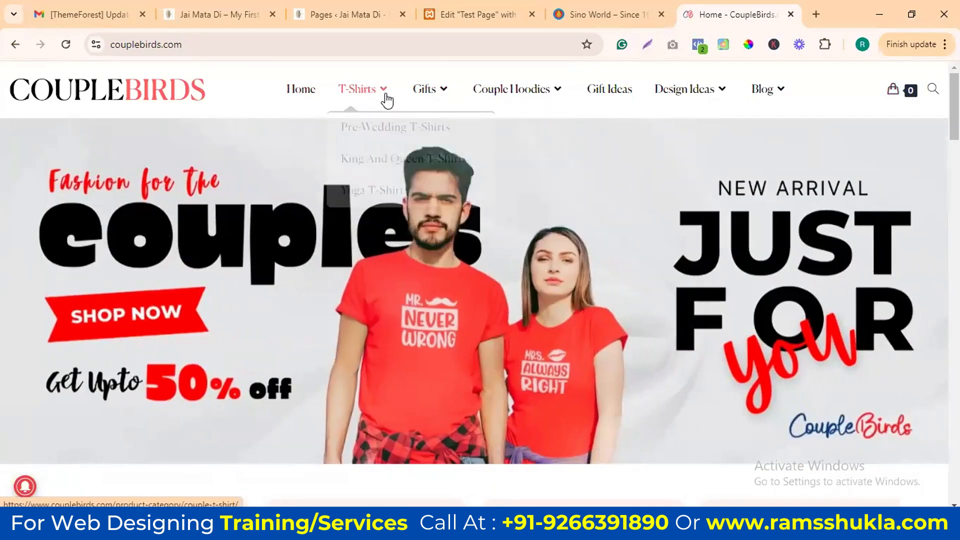
scroll(498, 222, "down", 15)
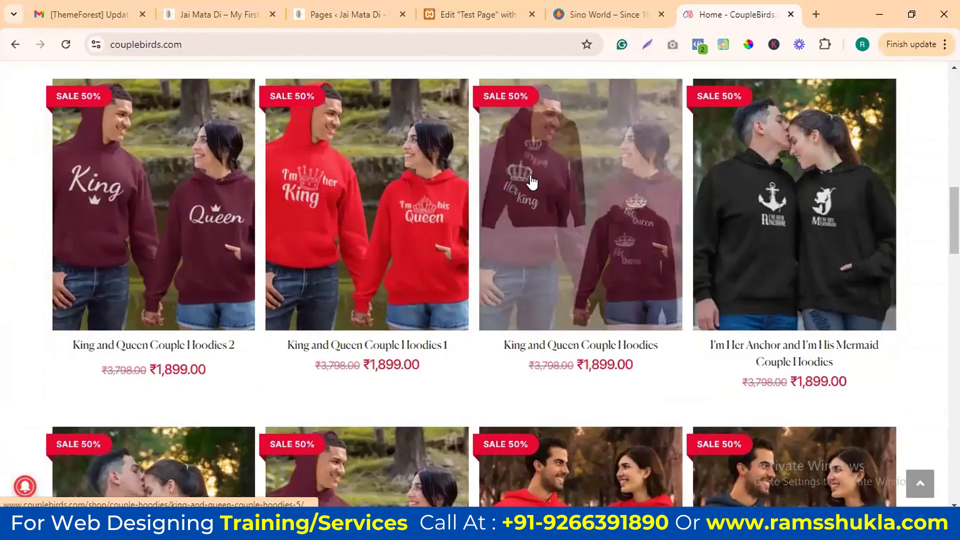
scroll(532, 182, "up", 12)
Step: Return to the test page in the Elementor editor, review its upper sections, and close the editor without publishing
left_click(467, 14)
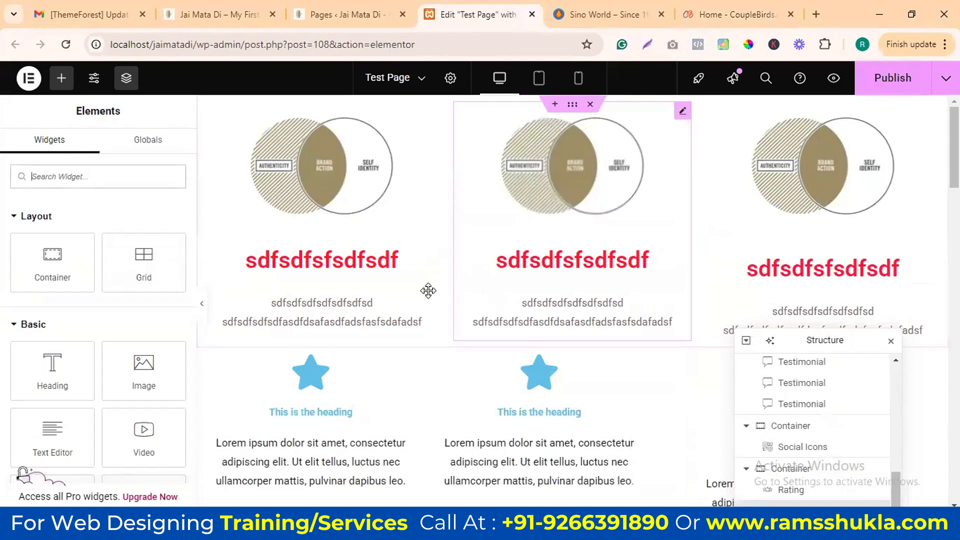
scroll(427, 288, "down", 3)
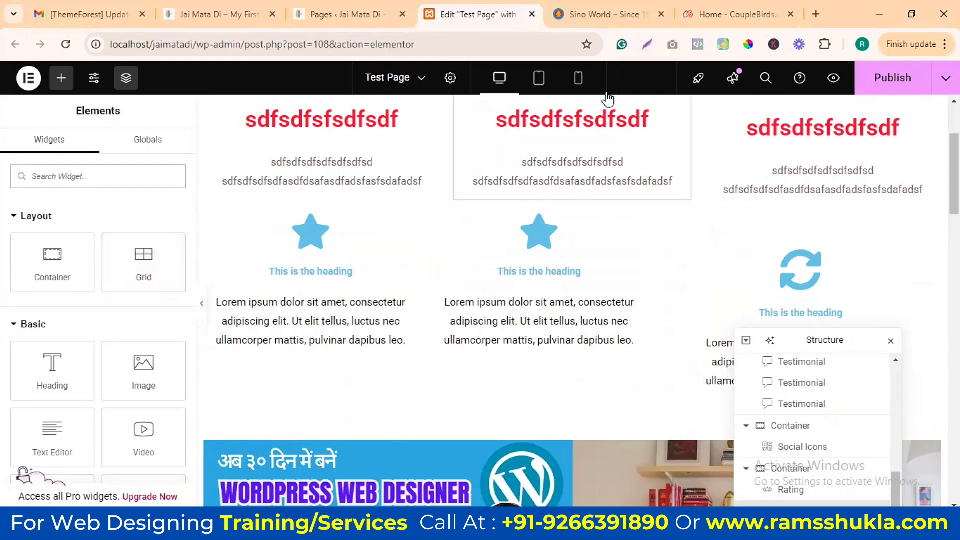
left_click(532, 14)
left_click(540, 135)
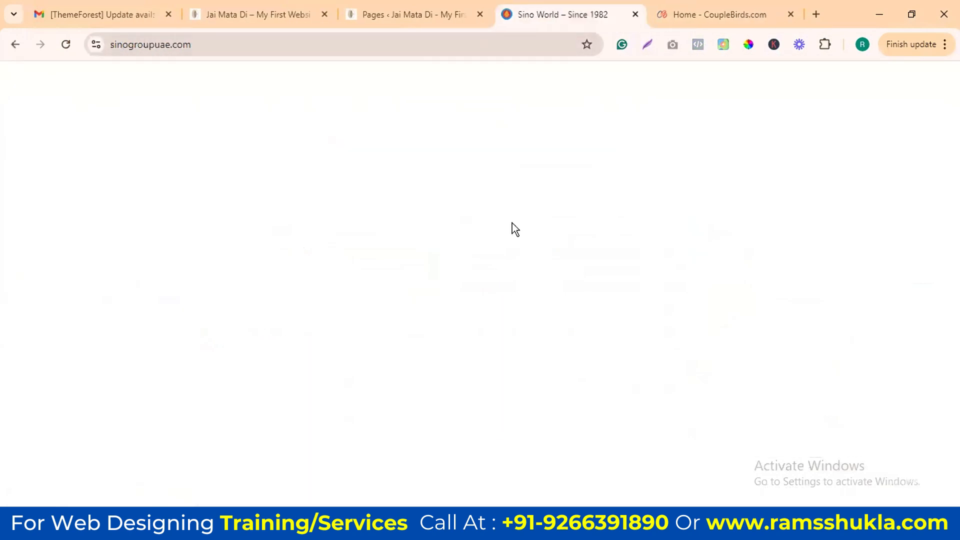
Step: From the WordPress admin Pages list, open the live site separately and launch the OceanWP theme Customizer for it
left_click(407, 9)
scroll(56, 347, "down", 1)
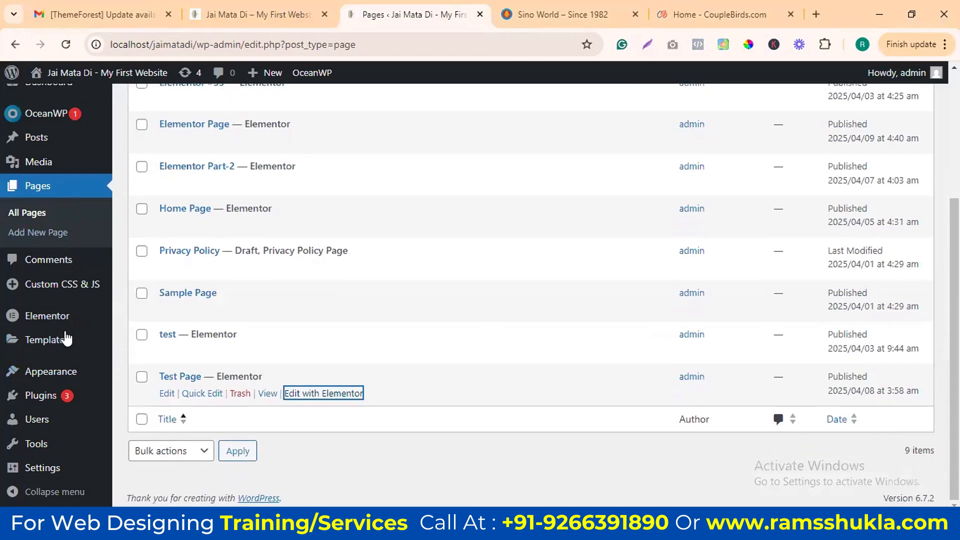
scroll(96, 107, "up", 4)
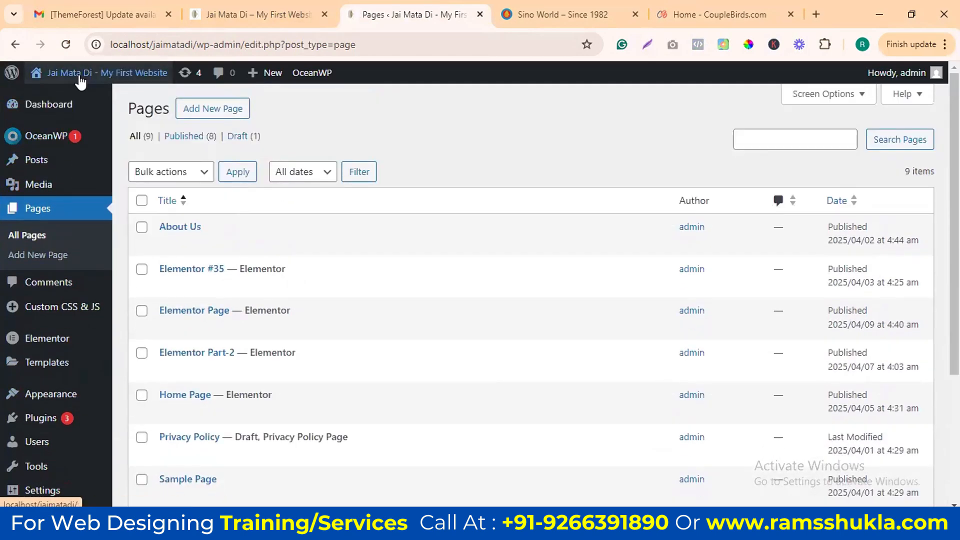
mouse_move(58, 140)
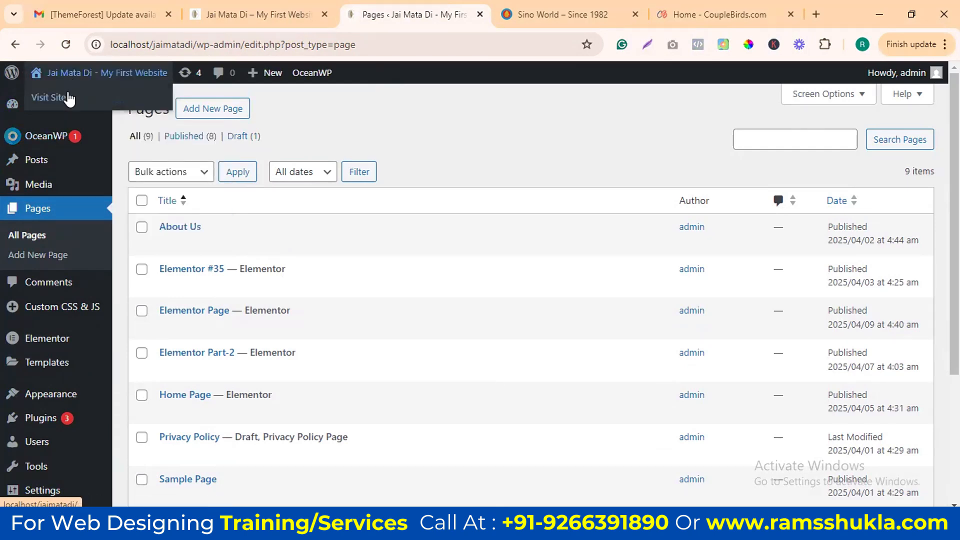
middle_click(65, 97)
left_click(455, 22)
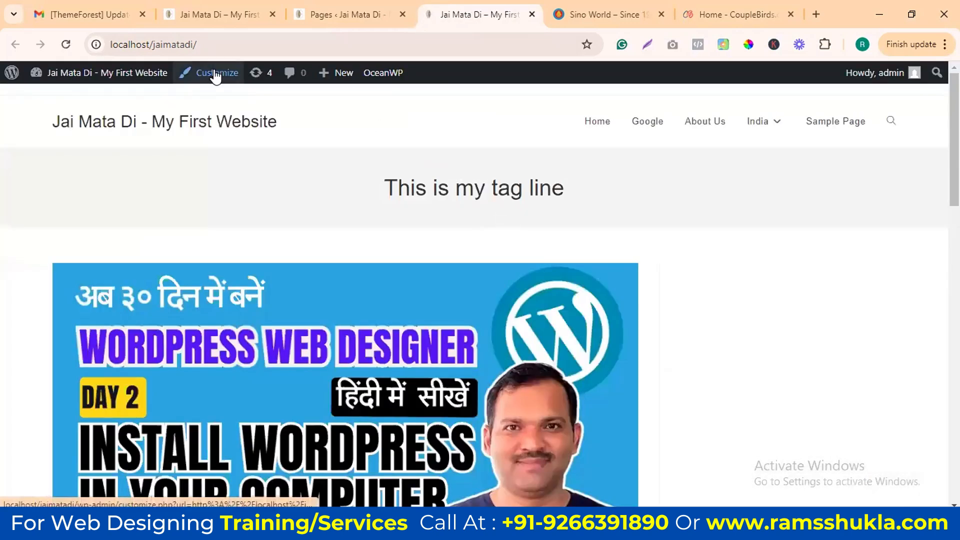
left_click(216, 75)
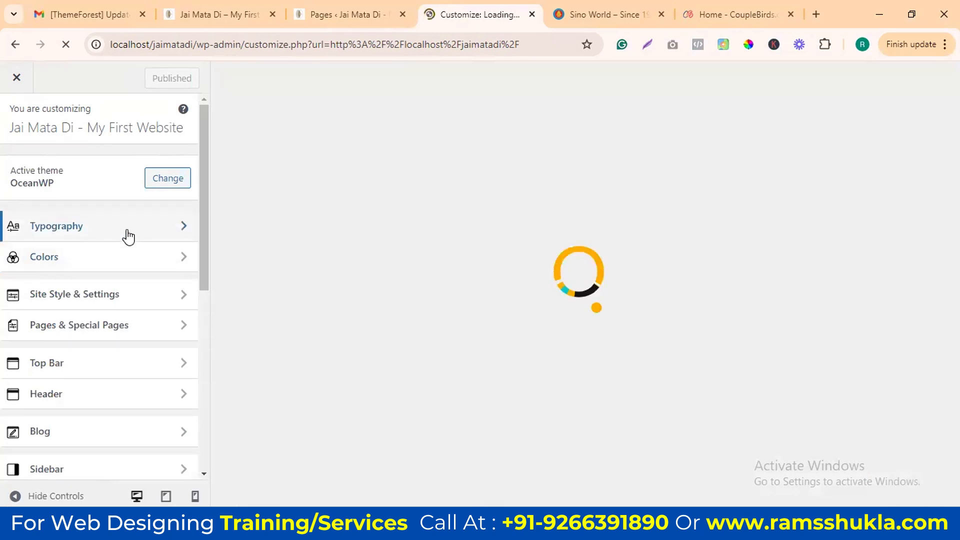
Step: Look through the Customizer's OceanWP sections and the site preview from header to footer
scroll(122, 290, "down", 8)
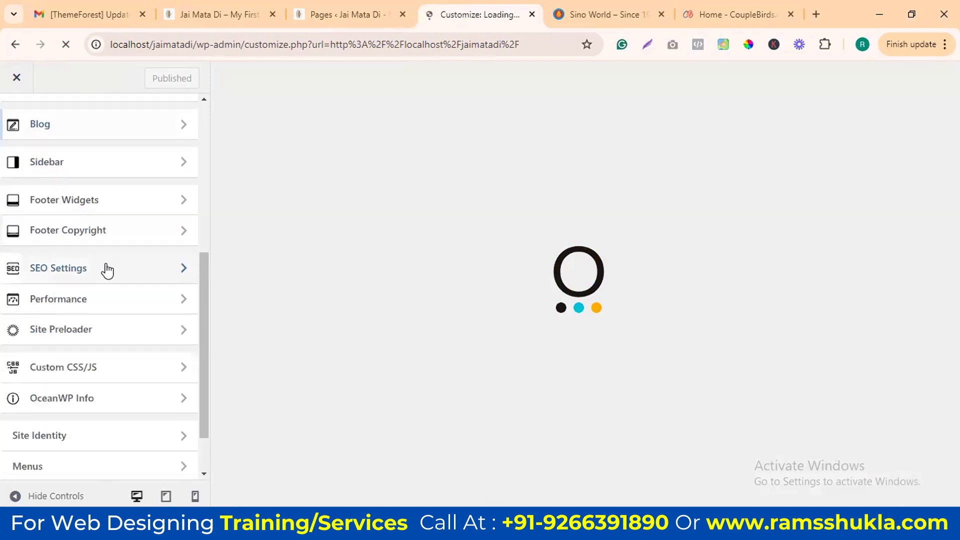
scroll(79, 266, "up", 8)
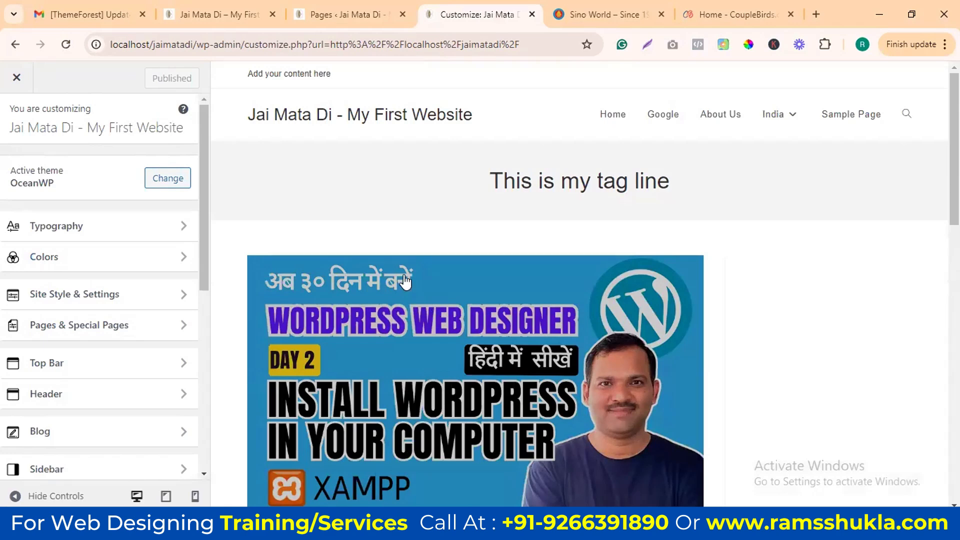
scroll(678, 300, "down", 10)
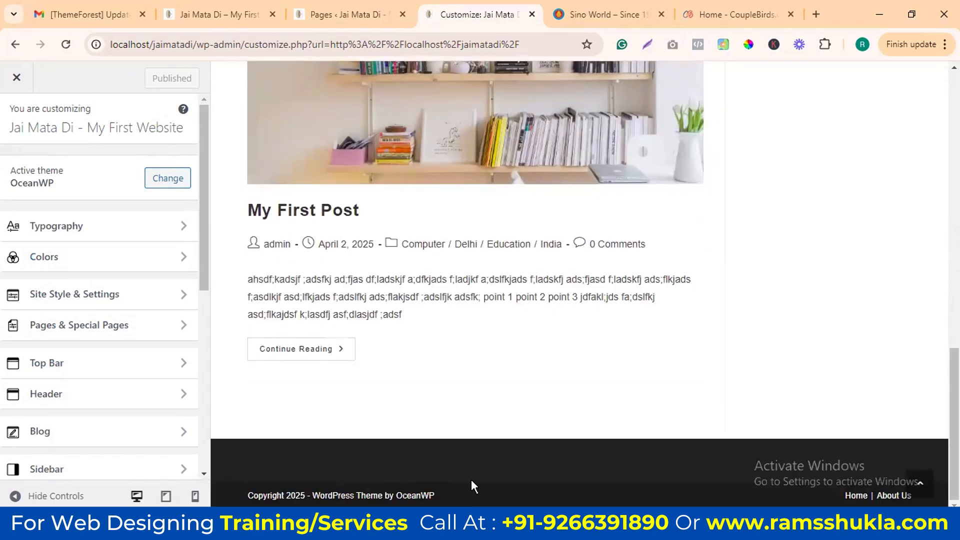
scroll(471, 479, "up", 10)
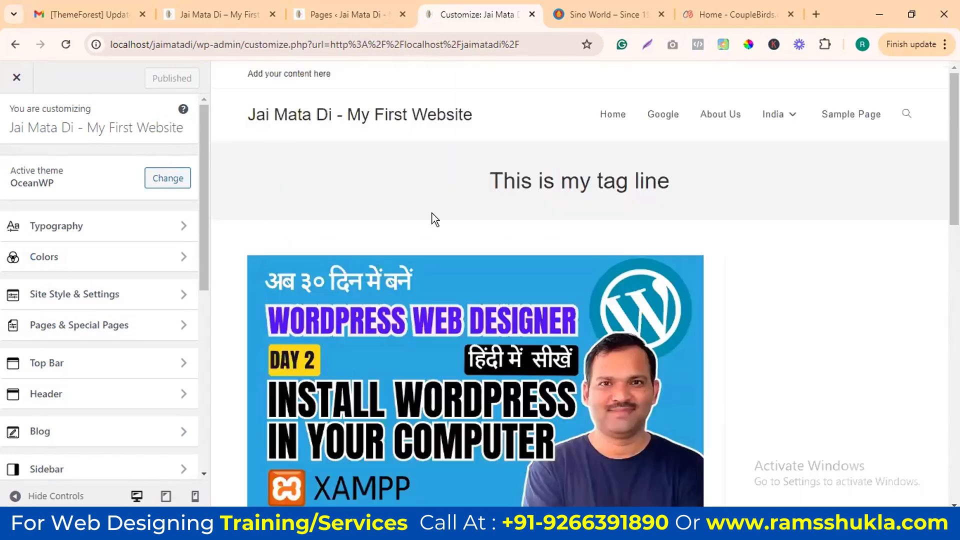
Step: Close the Sino Group website, review the CoupleBirds home page down to its footer, and close that site as well
left_click(662, 16)
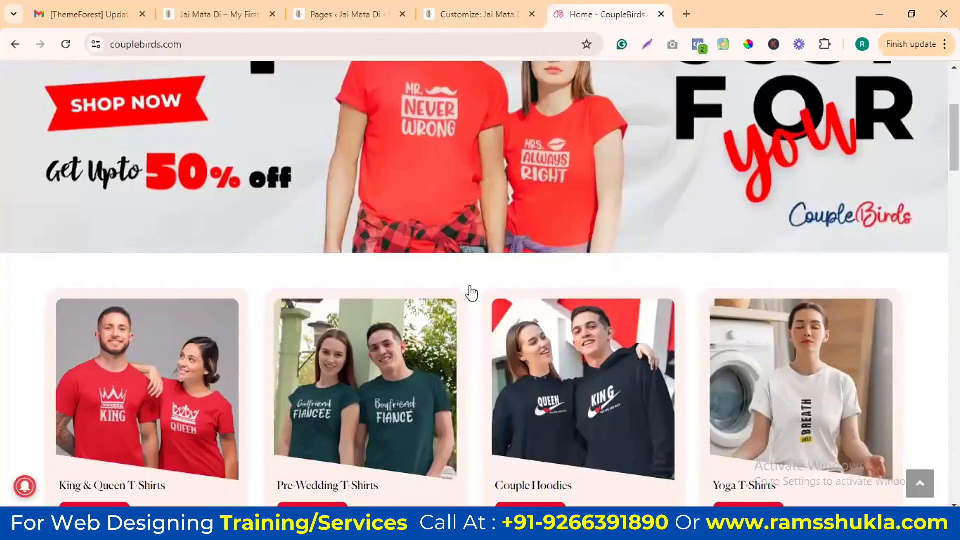
scroll(526, 280, "up", 5)
scroll(550, 288, "down", 15)
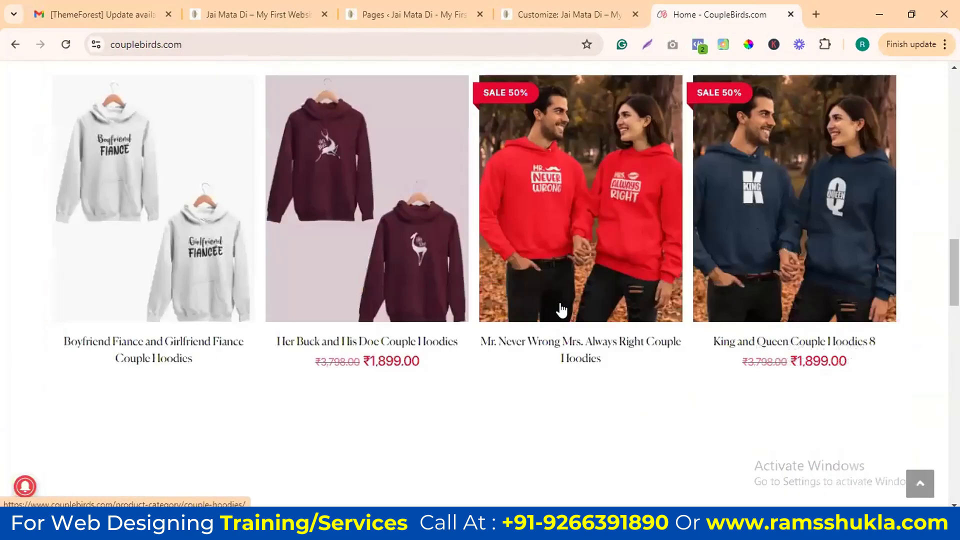
scroll(395, 306, "down", 12)
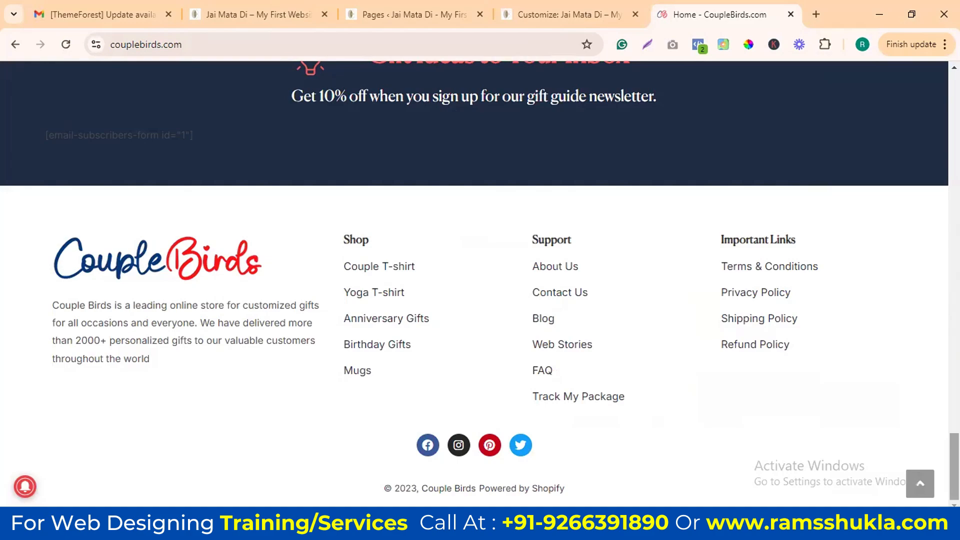
left_click_drag(956, 468, 957, 106)
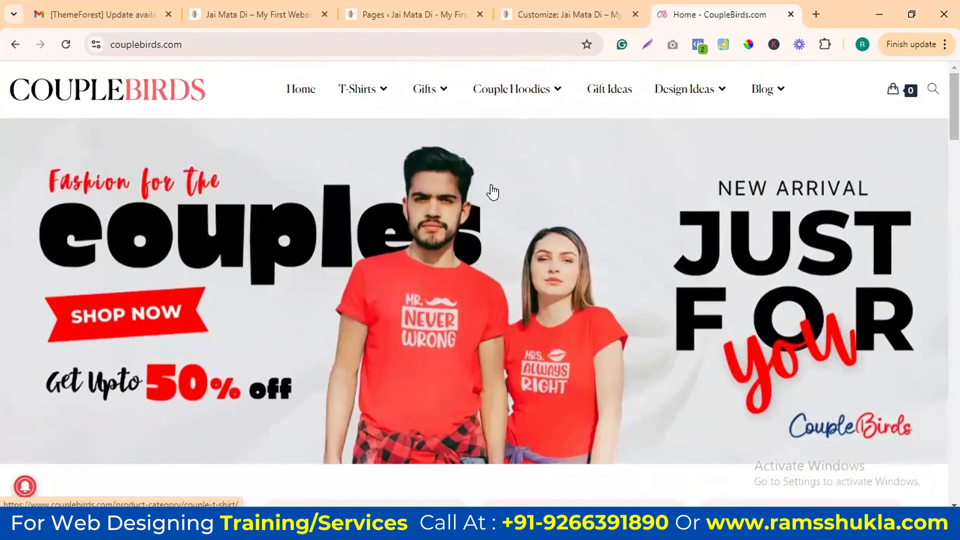
left_click(791, 14)
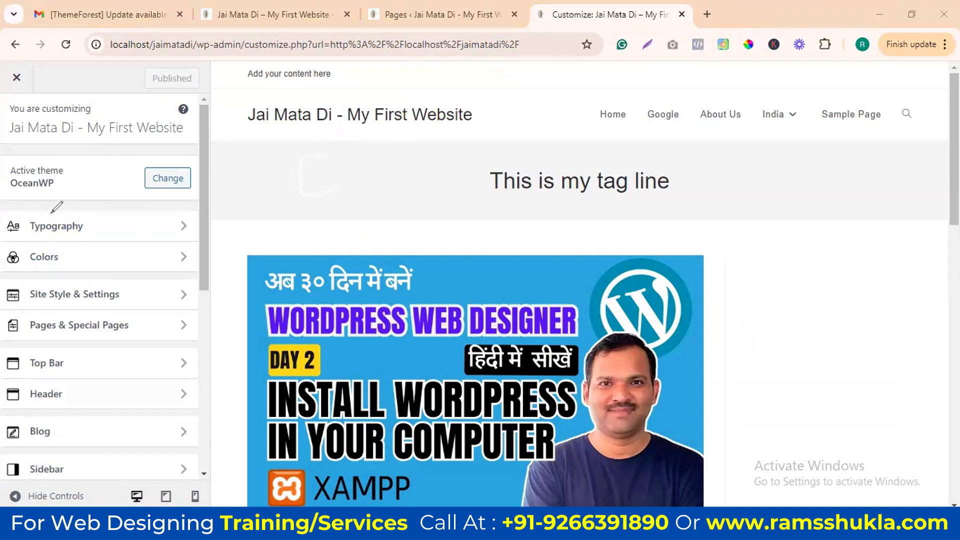
Step: Handwrite the first two topics in red over the Customizer preview: "1. CUST" with an "H" above it, and "2. OCEAN"
mouse_move(343, 178)
left_mouse_down()
mouse_move(344, 209)
mouse_move(371, 188)
mouse_move(377, 214)
mouse_move(393, 210)
left_mouse_up()
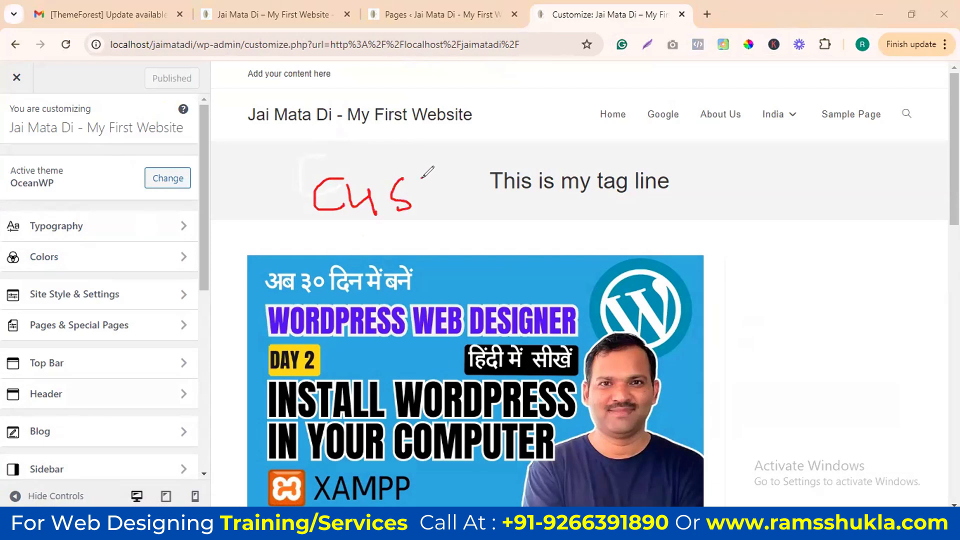
mouse_move(424, 177)
left_mouse_down()
mouse_move(461, 170)
mouse_move(456, 213)
left_mouse_up()
left_click_drag(496, 134, 493, 184)
mouse_move(495, 146)
left_mouse_down()
mouse_move(511, 130)
mouse_move(514, 167)
left_mouse_up()
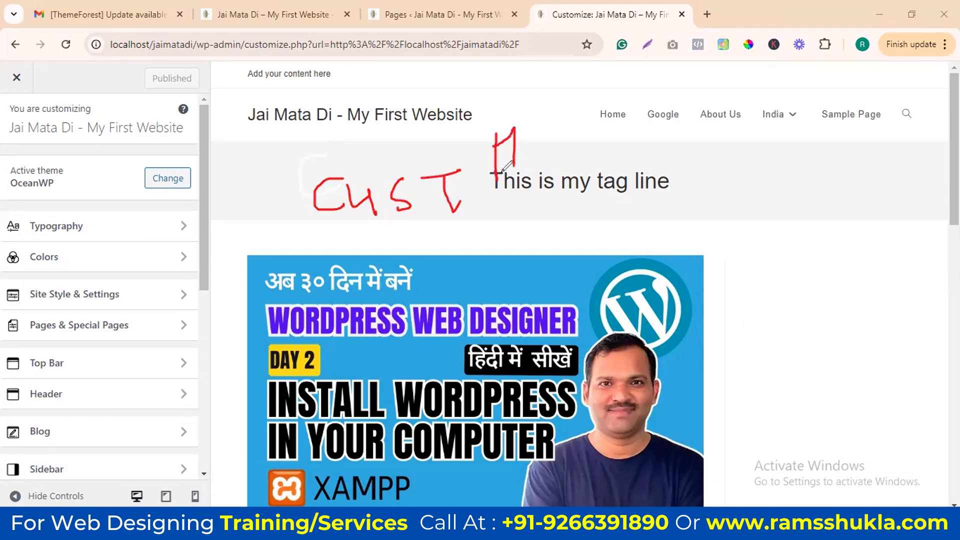
left_click_drag(273, 170, 274, 220)
left_click(294, 204)
mouse_move(508, 229)
left_mouse_down()
mouse_move(543, 212)
mouse_move(558, 226)
left_mouse_up()
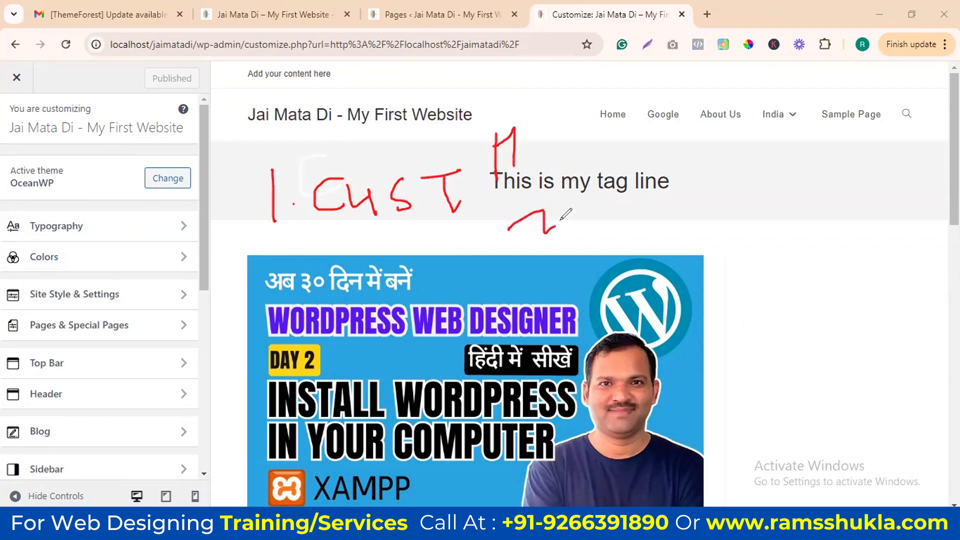
left_click(568, 207)
mouse_move(600, 184)
left_mouse_down()
mouse_move(604, 174)
mouse_move(658, 199)
left_mouse_up()
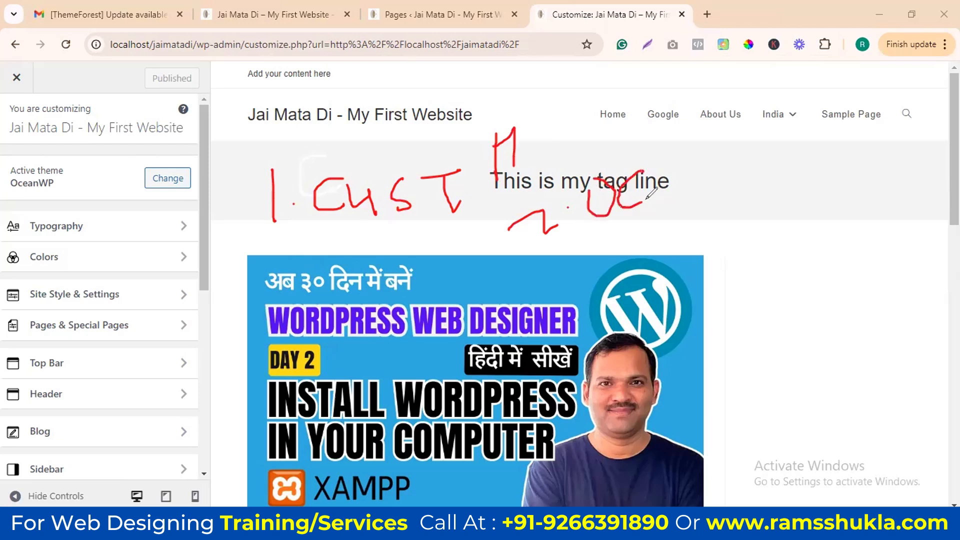
mouse_move(662, 166)
left_mouse_down()
mouse_move(646, 183)
mouse_move(682, 195)
mouse_move(676, 183)
left_mouse_up()
mouse_move(687, 159)
left_mouse_down()
mouse_move(690, 178)
mouse_move(722, 175)
mouse_move(725, 161)
mouse_move(759, 190)
left_mouse_up()
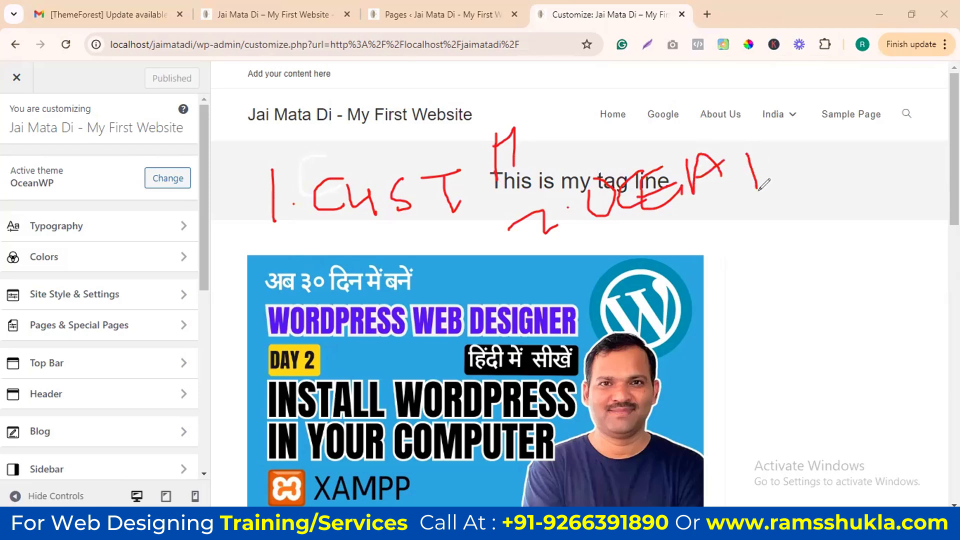
left_click_drag(777, 145, 791, 178)
Step: Handwrite the third and fourth topics in red below "OCEAN", for WooCommerce and e-commerce
mouse_move(579, 241)
left_mouse_down()
mouse_move(598, 250)
mouse_move(602, 269)
left_mouse_up()
left_click(605, 247)
mouse_move(632, 228)
left_mouse_down()
mouse_move(651, 237)
mouse_move(670, 211)
mouse_move(691, 235)
mouse_move(697, 215)
mouse_move(726, 214)
mouse_move(762, 231)
left_mouse_up()
mouse_move(766, 212)
left_mouse_down()
mouse_move(779, 220)
mouse_move(813, 196)
mouse_move(858, 215)
left_mouse_up()
mouse_move(600, 296)
left_mouse_down()
mouse_move(616, 315)
mouse_move(662, 316)
left_mouse_up()
left_click(691, 282)
mouse_move(698, 289)
left_mouse_down()
mouse_move(733, 305)
mouse_move(751, 262)
mouse_move(793, 280)
mouse_move(860, 267)
left_mouse_up()
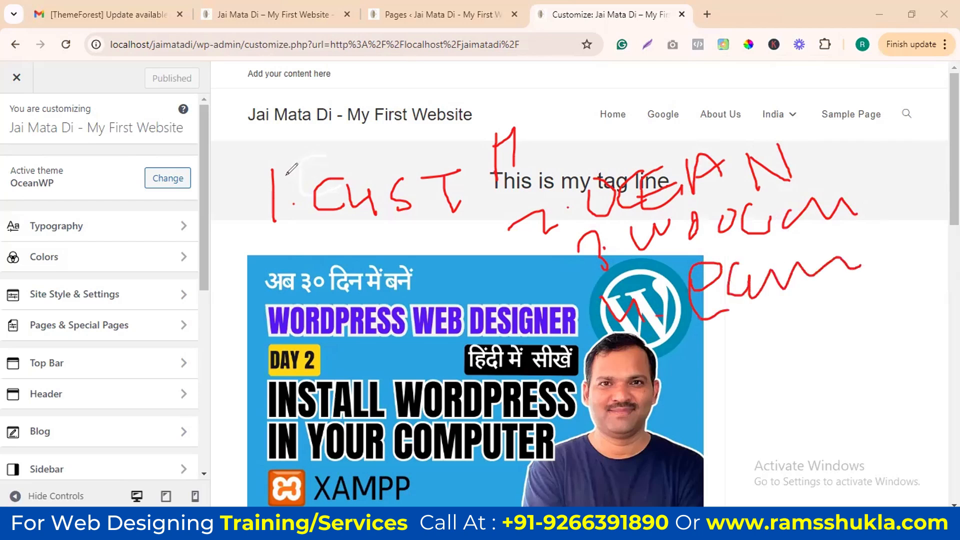
Step: Circle the whole handwritten topic list in red and add a further handwritten note over the blog image below it
mouse_move(519, 107)
left_mouse_down()
mouse_move(365, 84)
mouse_move(255, 185)
mouse_move(641, 359)
mouse_move(887, 256)
mouse_move(724, 117)
mouse_move(561, 130)
mouse_move(497, 113)
left_mouse_up()
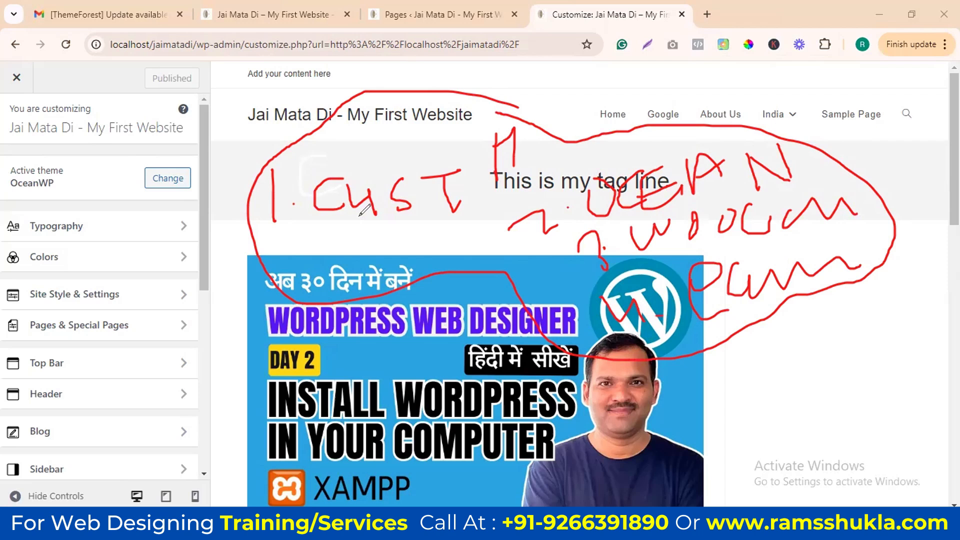
left_click_drag(199, 330, 263, 302)
left_click_drag(205, 315, 236, 391)
left_click_drag(214, 381, 242, 371)
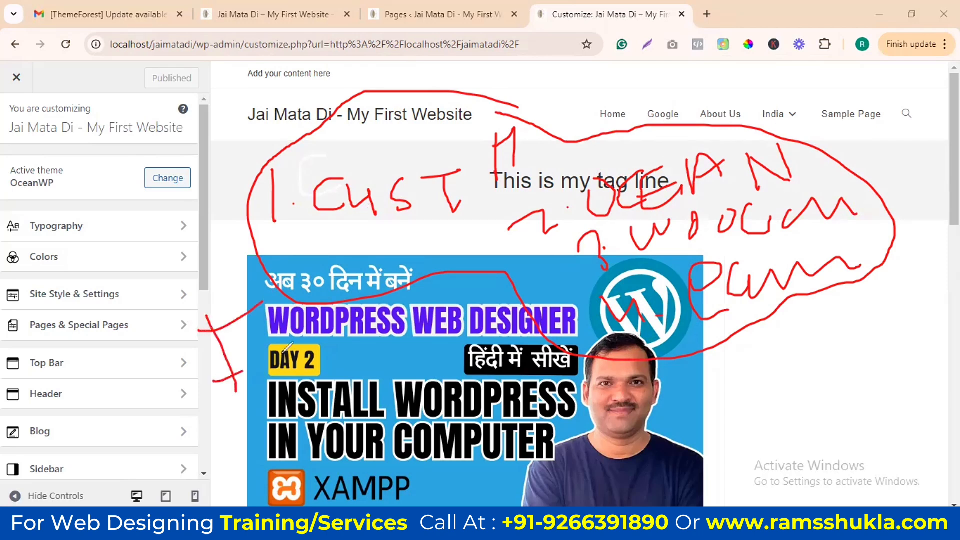
left_click_drag(286, 345, 383, 315)
mouse_move(384, 372)
left_mouse_down()
mouse_move(351, 399)
mouse_move(410, 418)
mouse_move(487, 397)
left_mouse_up()
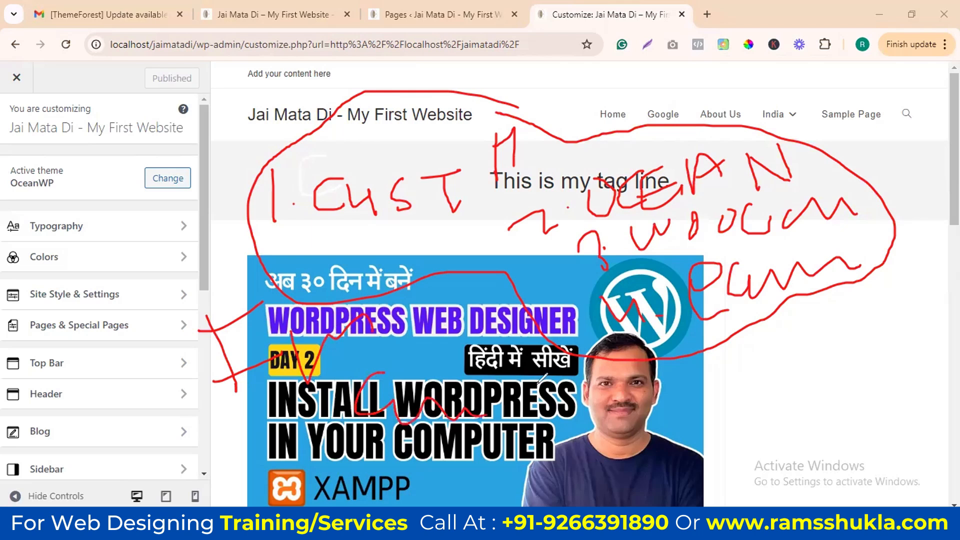
Step: Circle the lower handwritten note, mark a curved arrow toward "CUST", and erase all red annotations from the screen
mouse_move(453, 220)
left_mouse_down()
mouse_move(233, 290)
mouse_move(442, 416)
mouse_move(370, 235)
left_mouse_up()
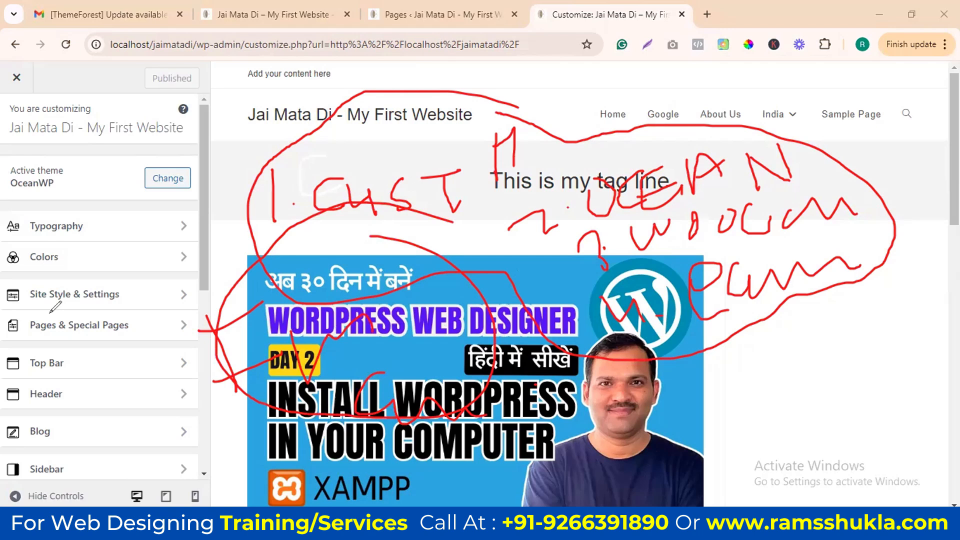
left_click_drag(178, 160, 363, 226)
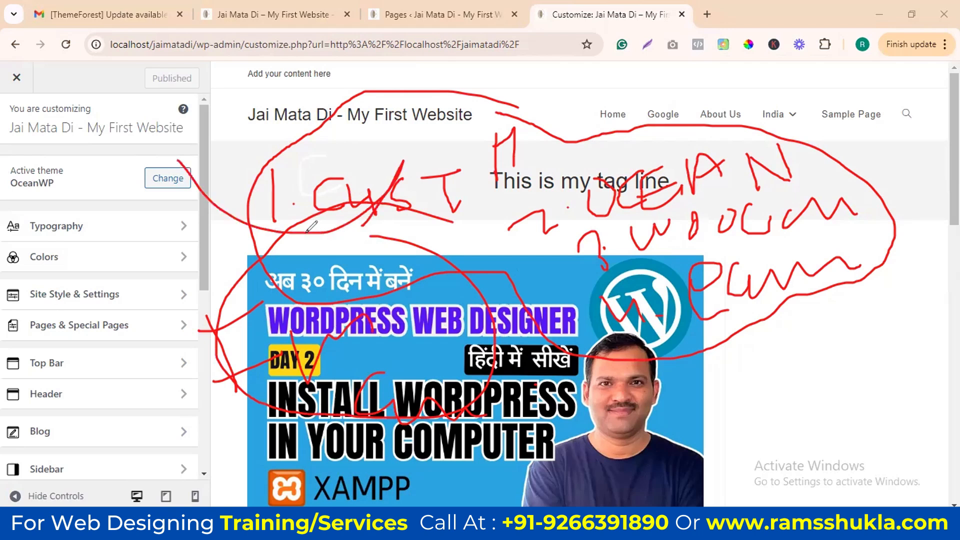
key("ctrl+shift+5")
mouse_move(228, 160)
left_mouse_down()
mouse_move(368, 116)
mouse_move(388, 142)
mouse_move(715, 221)
mouse_move(629, 228)
mouse_move(825, 197)
mouse_move(765, 302)
mouse_move(351, 330)
mouse_move(239, 379)
mouse_move(531, 395)
left_mouse_up()
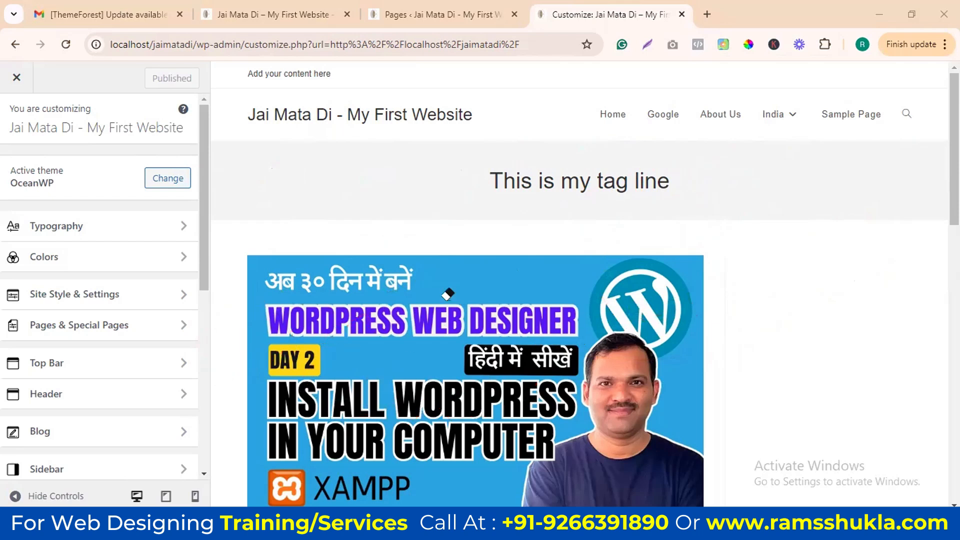